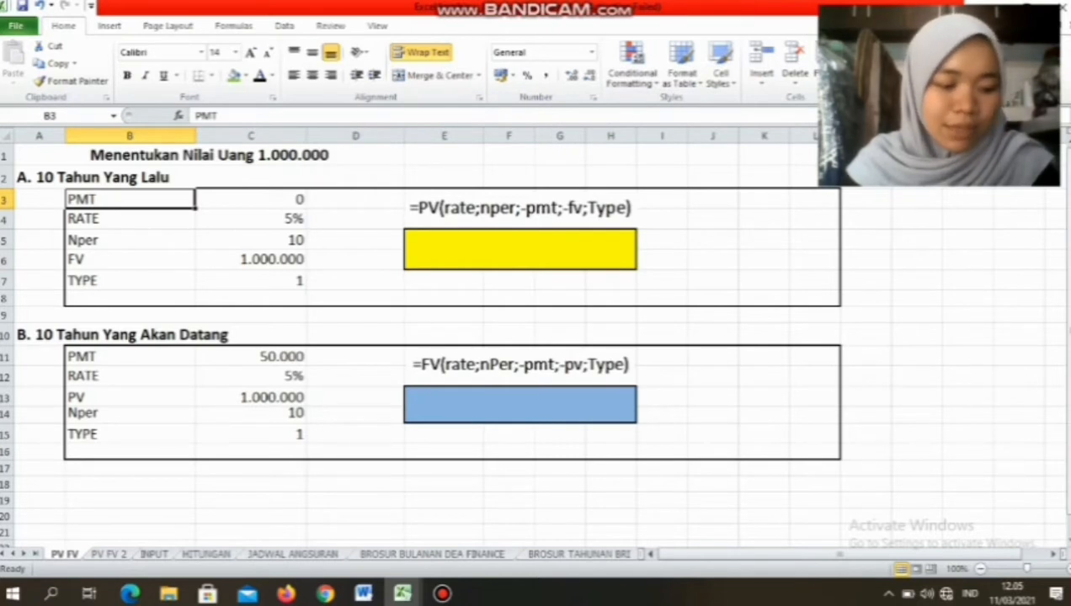
- Review the RATE, Nper, FV and TYPE labels and values in section A, 10 Tahun Yang Lalu
key("Down")
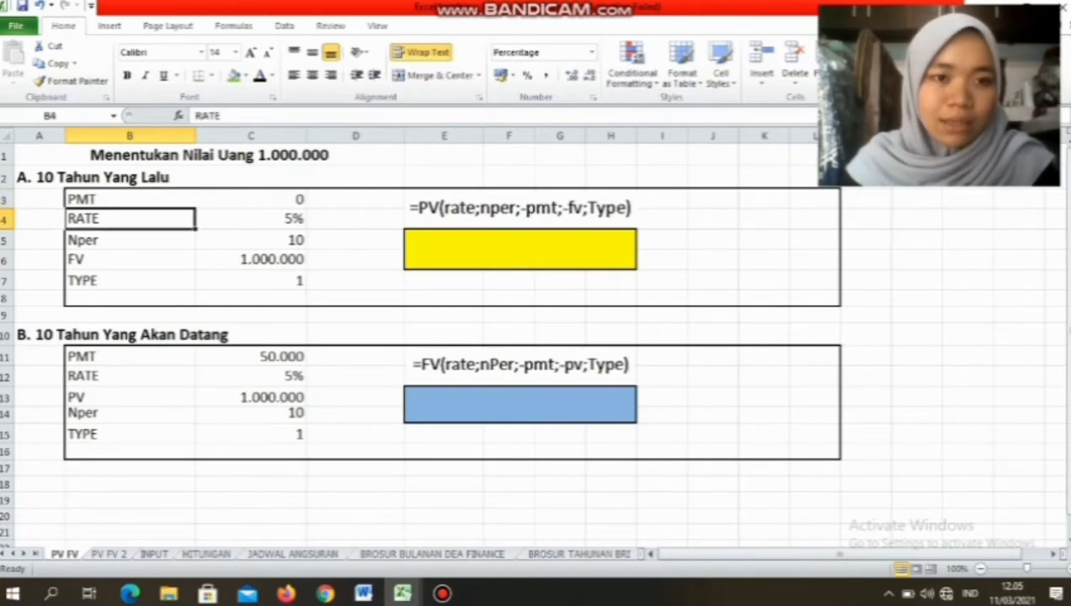
key("Right")
key("Left")
key("Down")
key("Right")
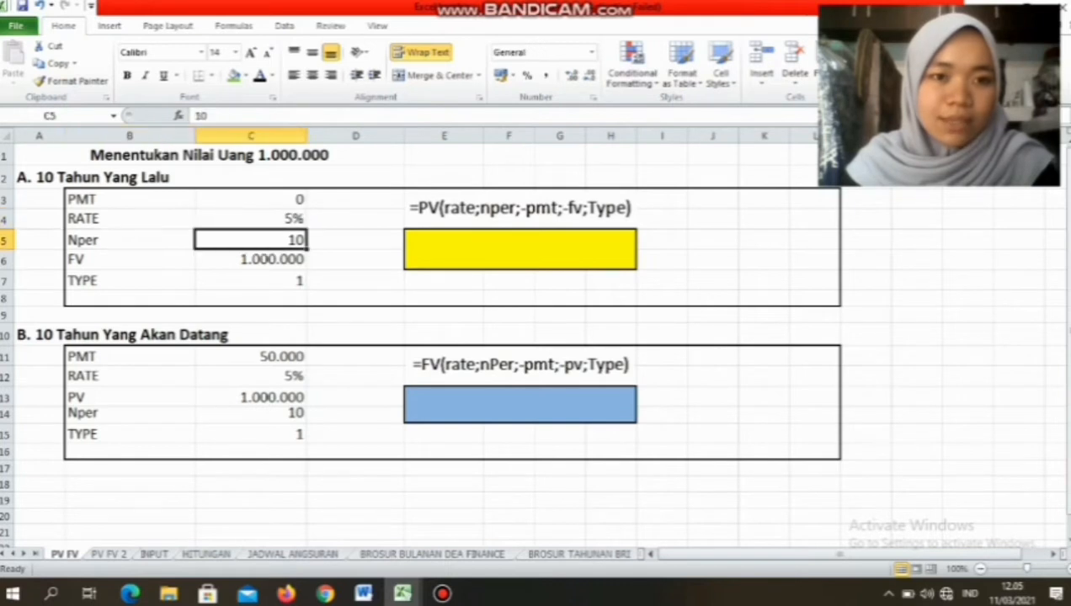
key("Left")
key("Down")
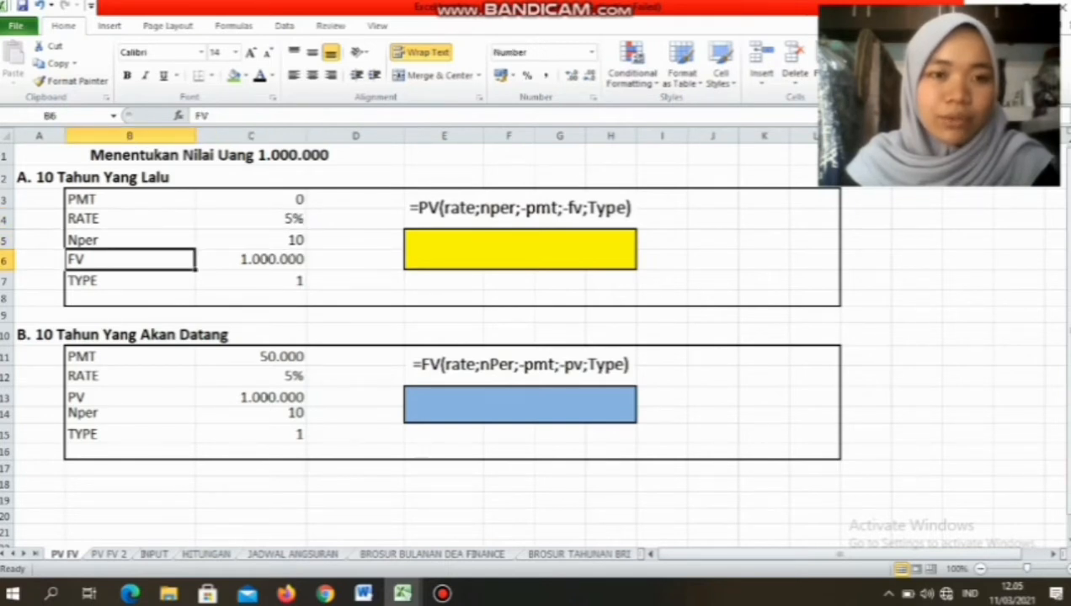
key("Right")
key("Left")
key("Down")
key("Right")
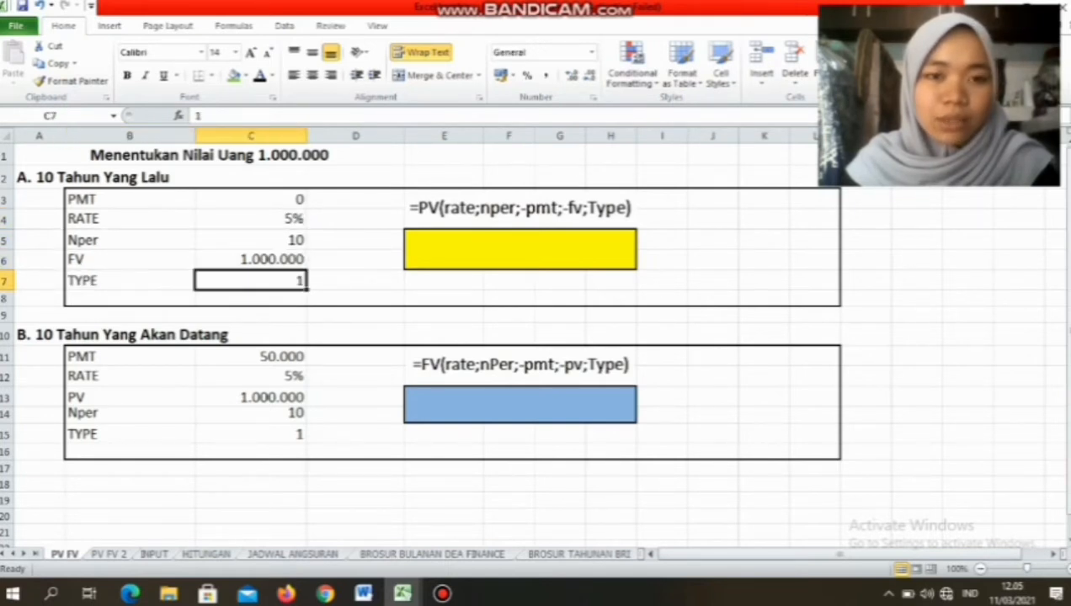
- Enter the present value formula =PV(C4;C5;-C3;-C6;C7) in the yellow merged cell E5 of section A
left_click(521, 250)
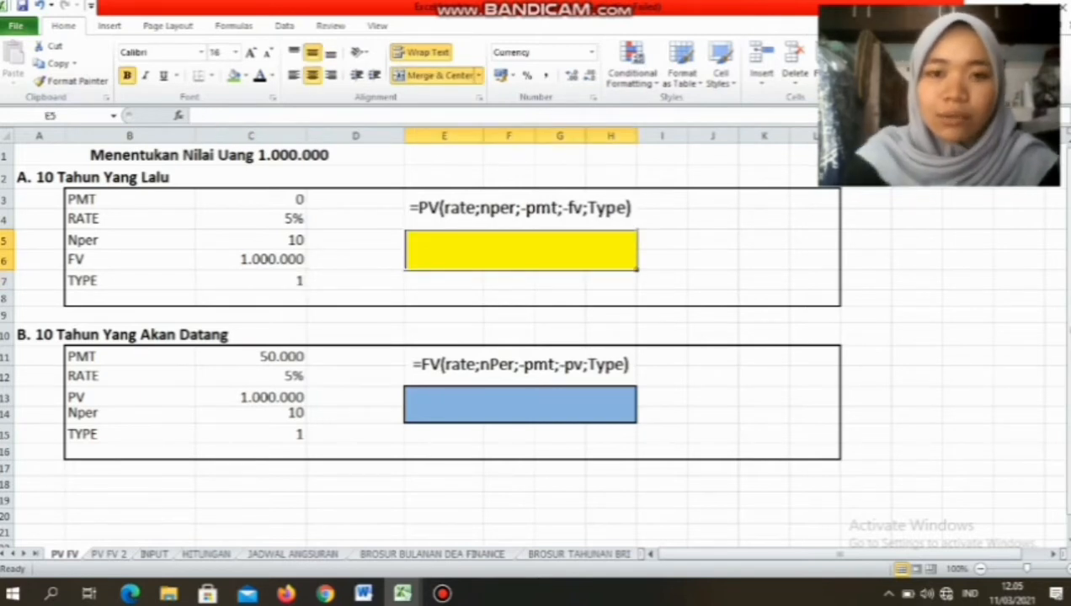
type("=")
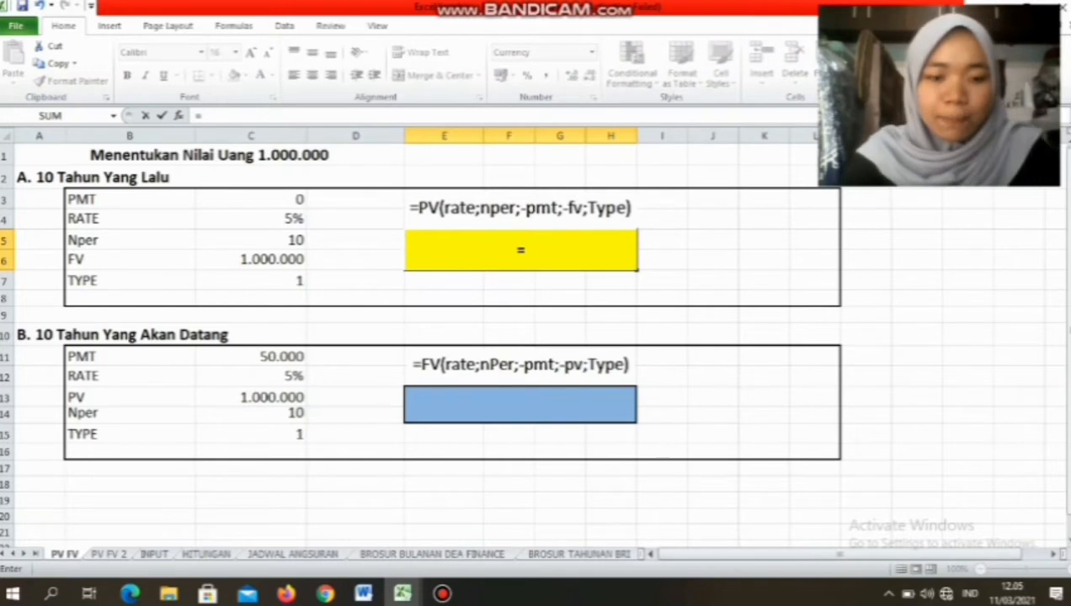
type("PV(")
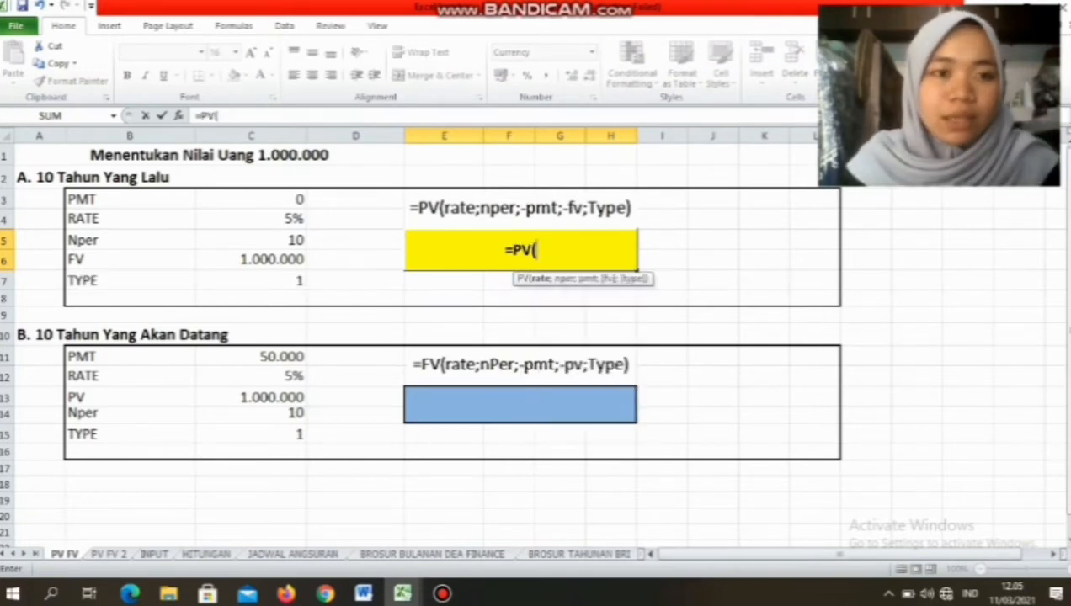
left_click(251, 219)
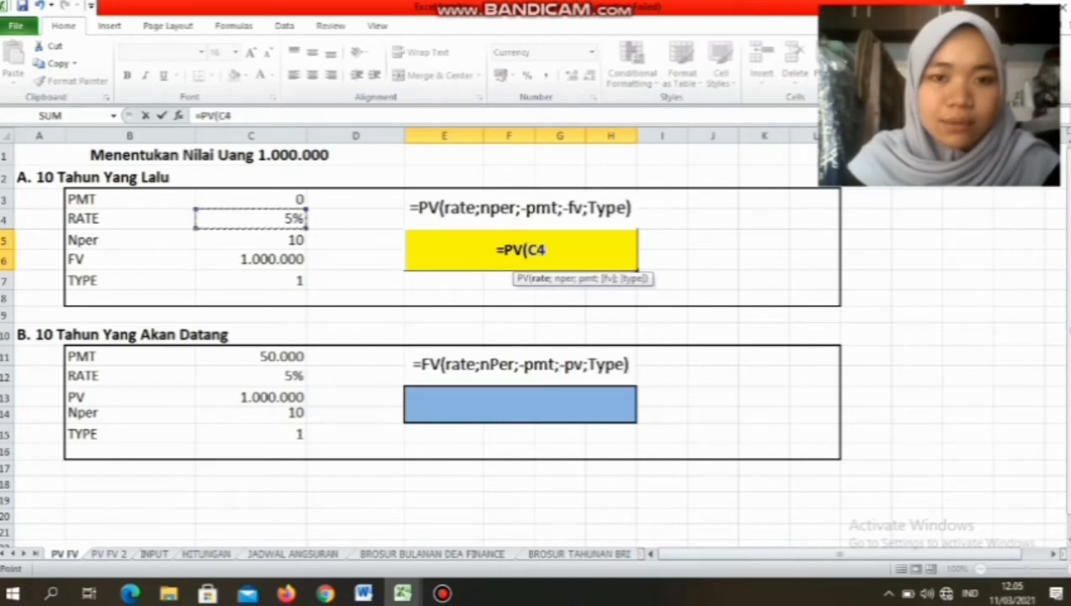
type(";")
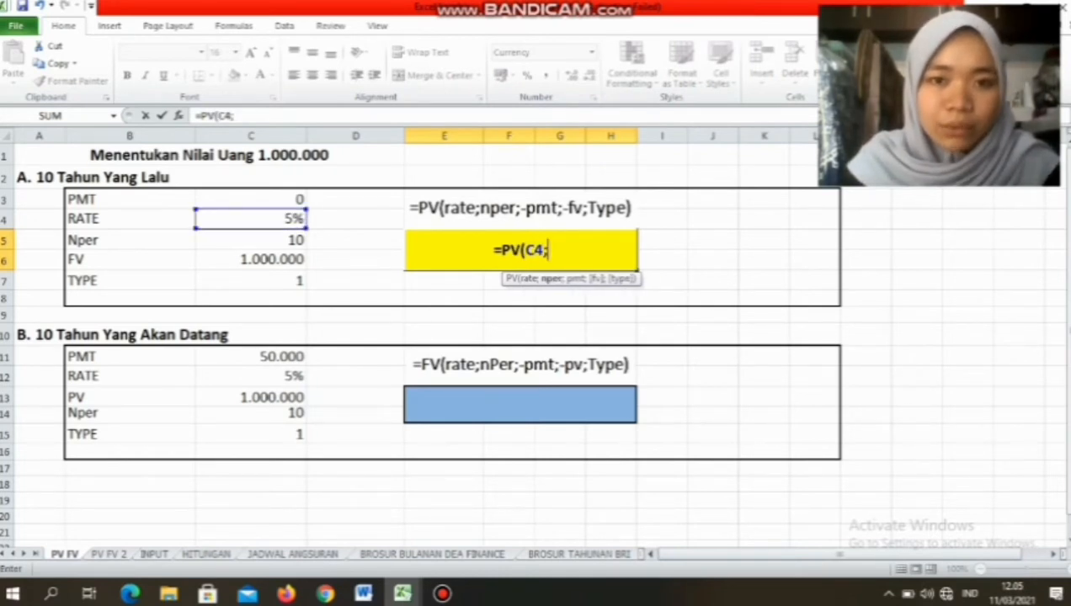
left_click(251, 240)
type(";-")
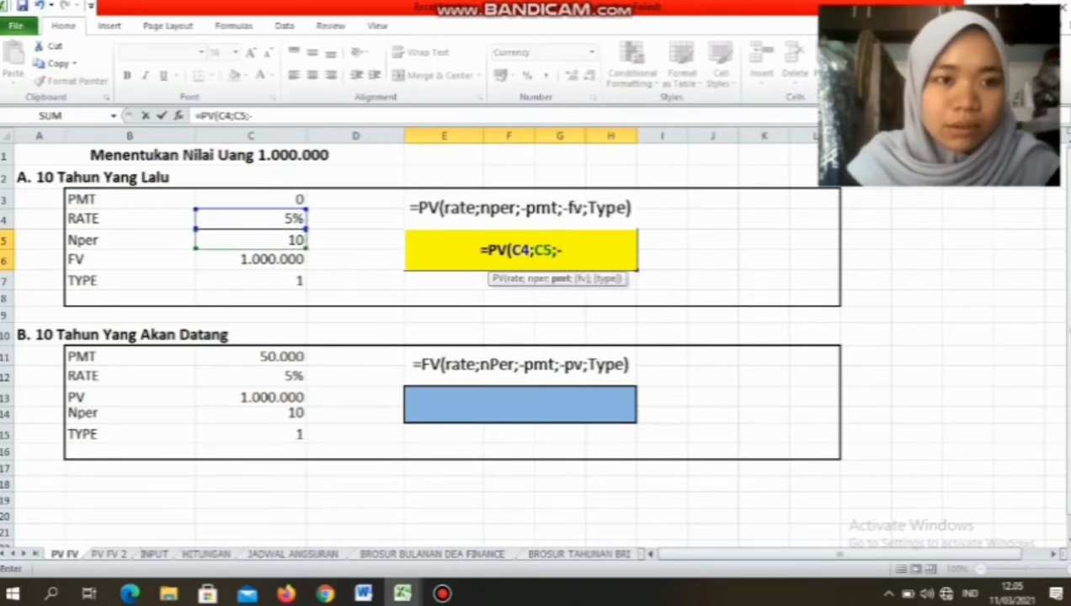
left_click(206, 199)
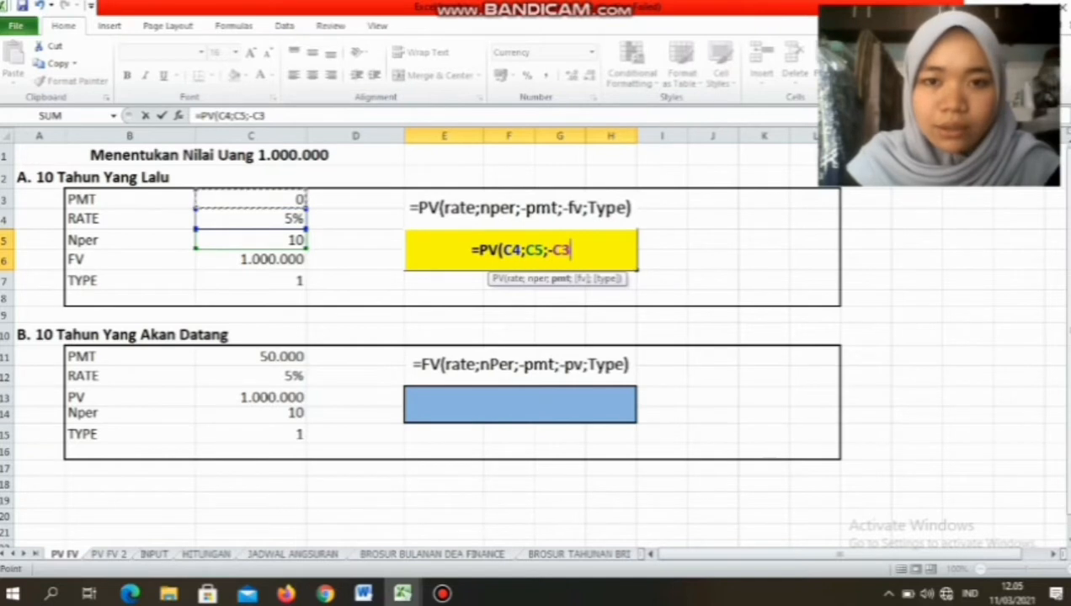
type(";")
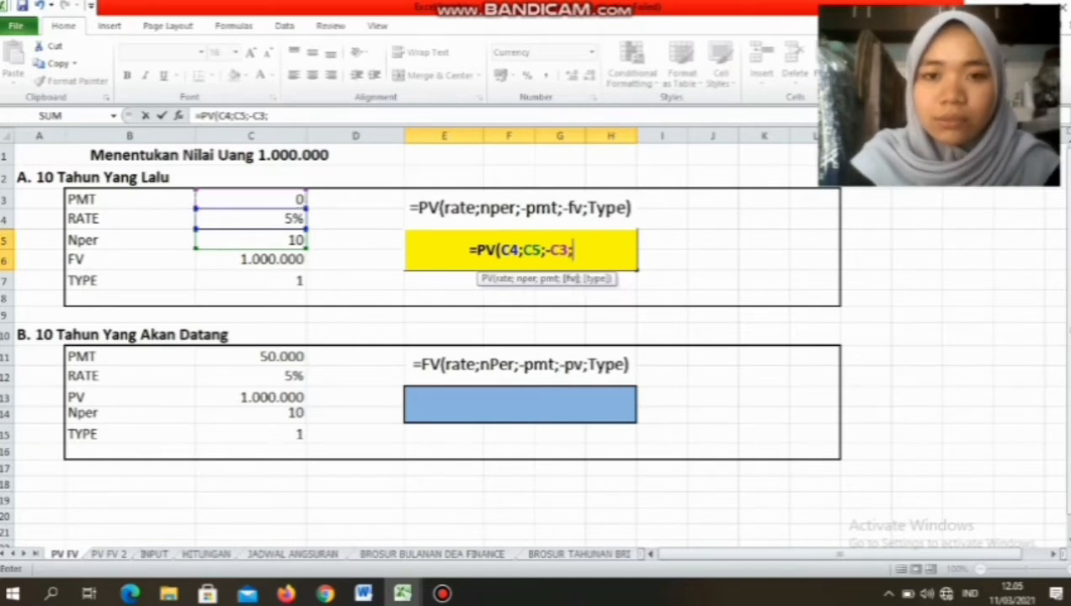
type("-")
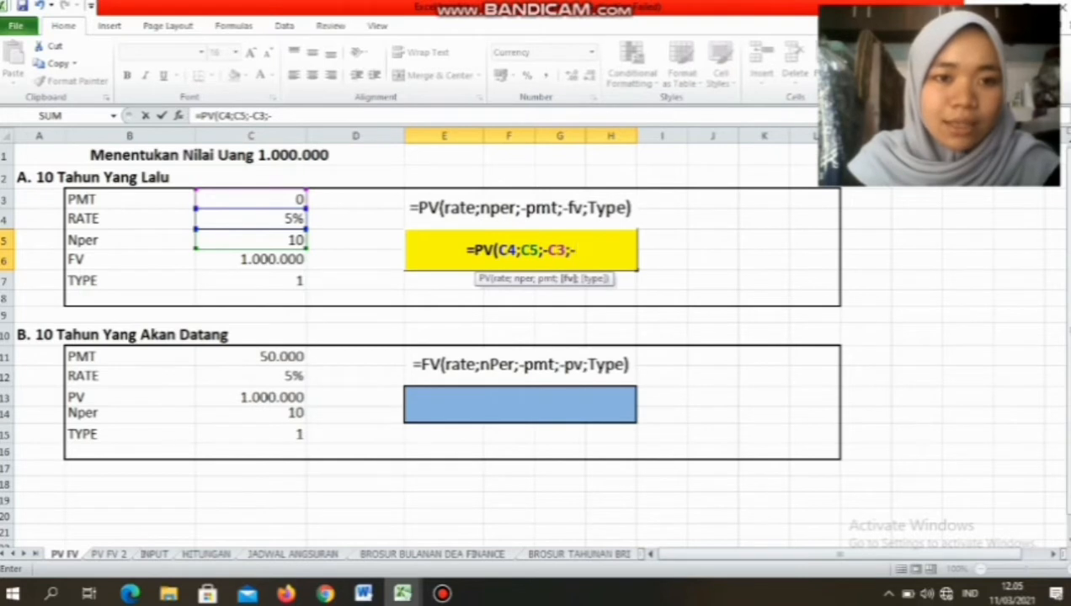
left_click(250, 260)
type(";")
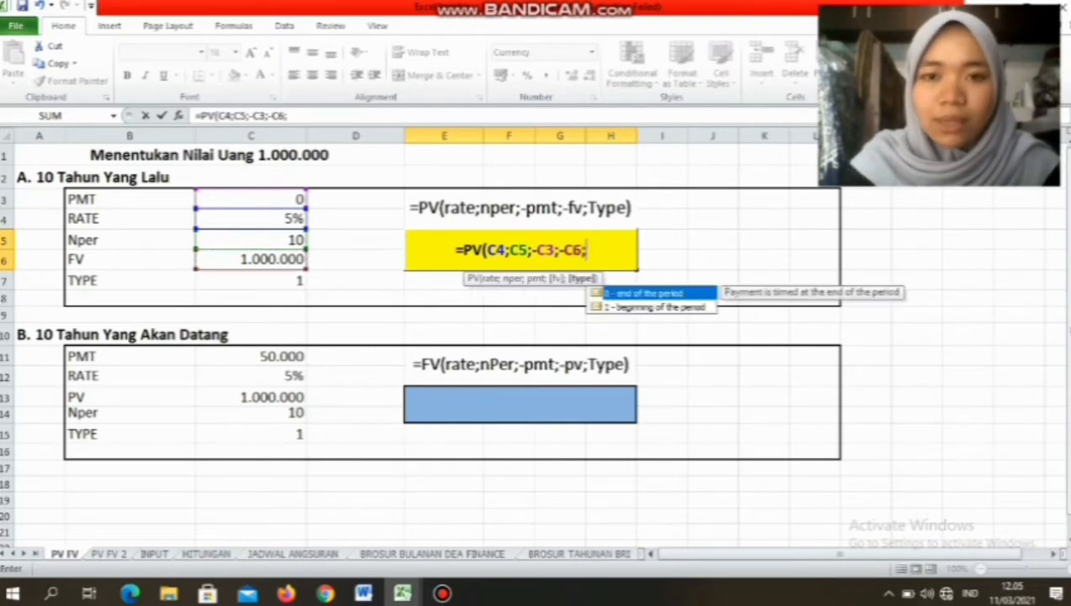
left_click(250, 280)
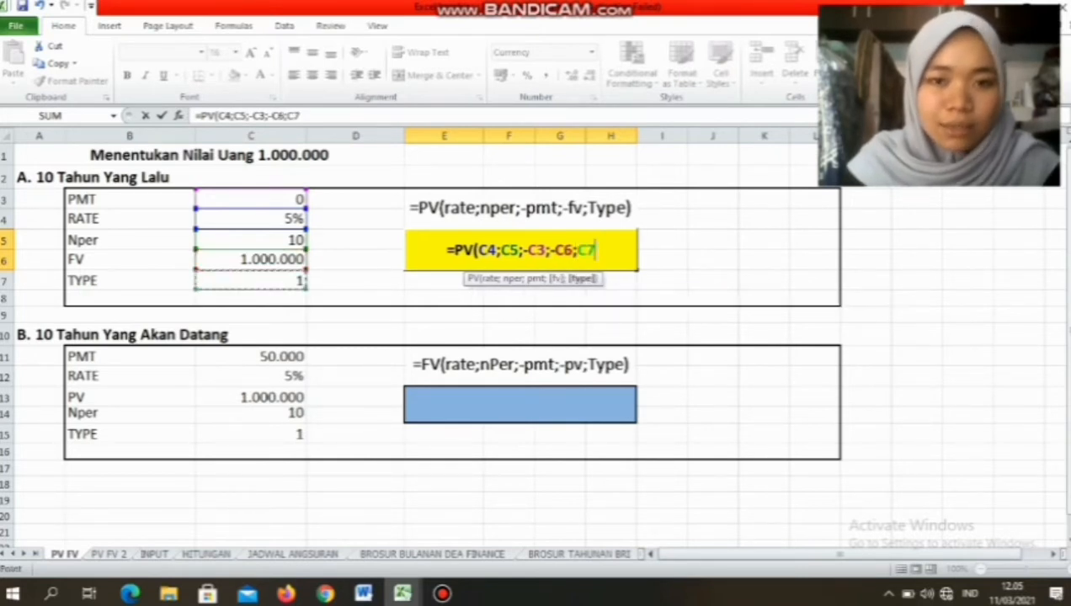
type(")")
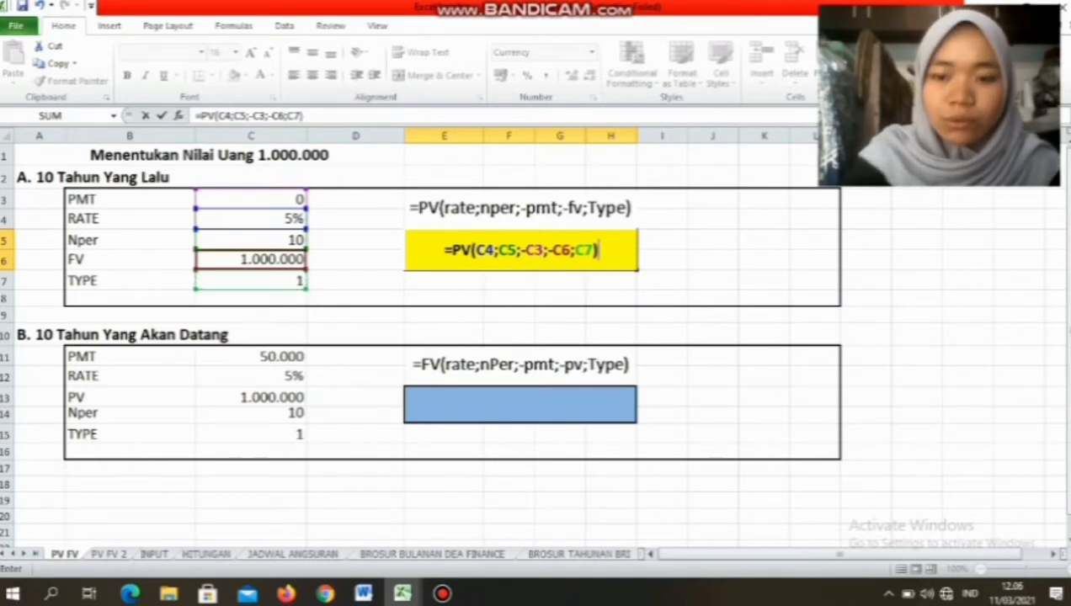
key("Return")
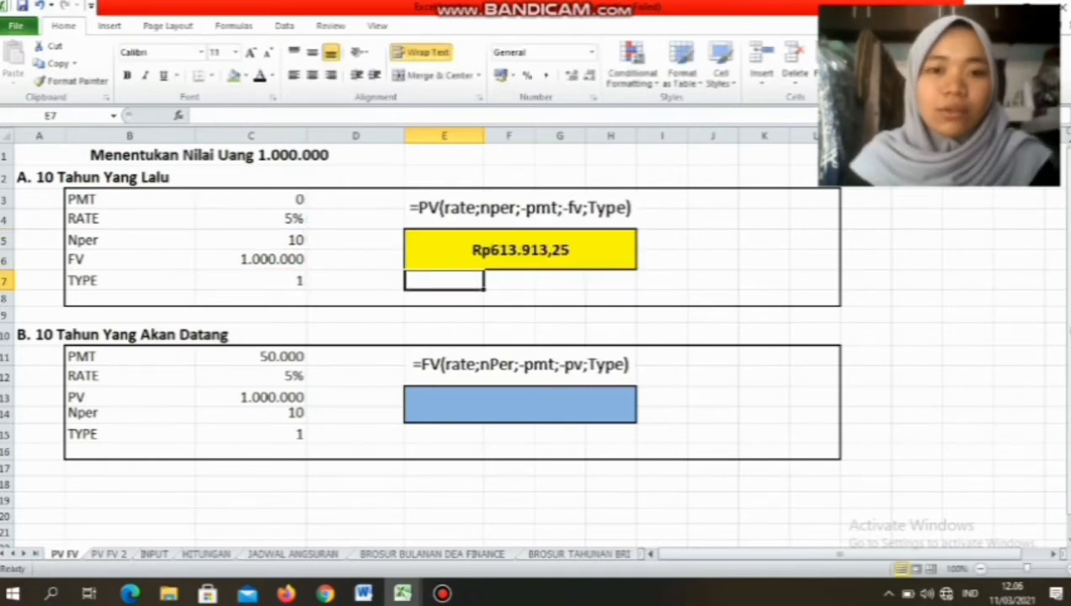
- Reduce the present value result in the yellow cell to zero decimal places
left_click(520, 250)
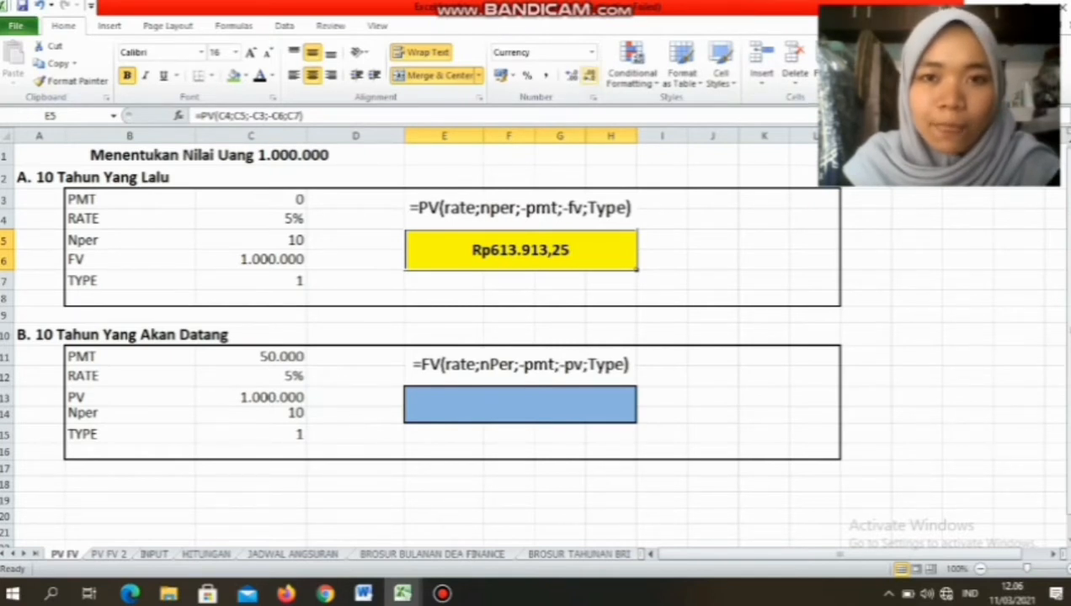
left_click(589, 75)
left_click(590, 75)
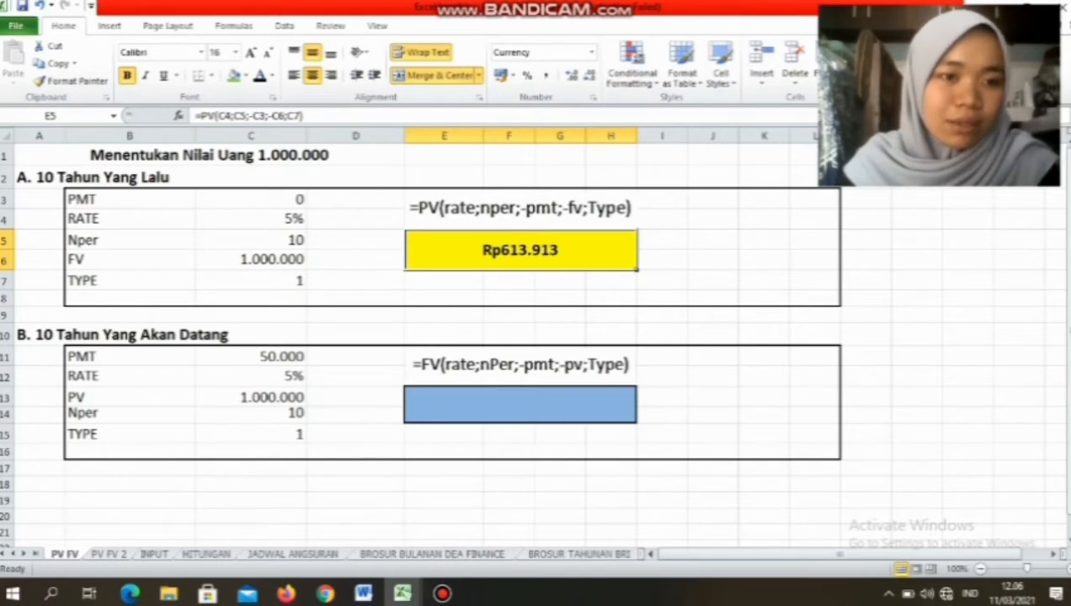
- Review the PMT, RATE, PV, Nper and TYPE inputs in section B, 10 Tahun Yang Akan Datang
left_click(129, 357)
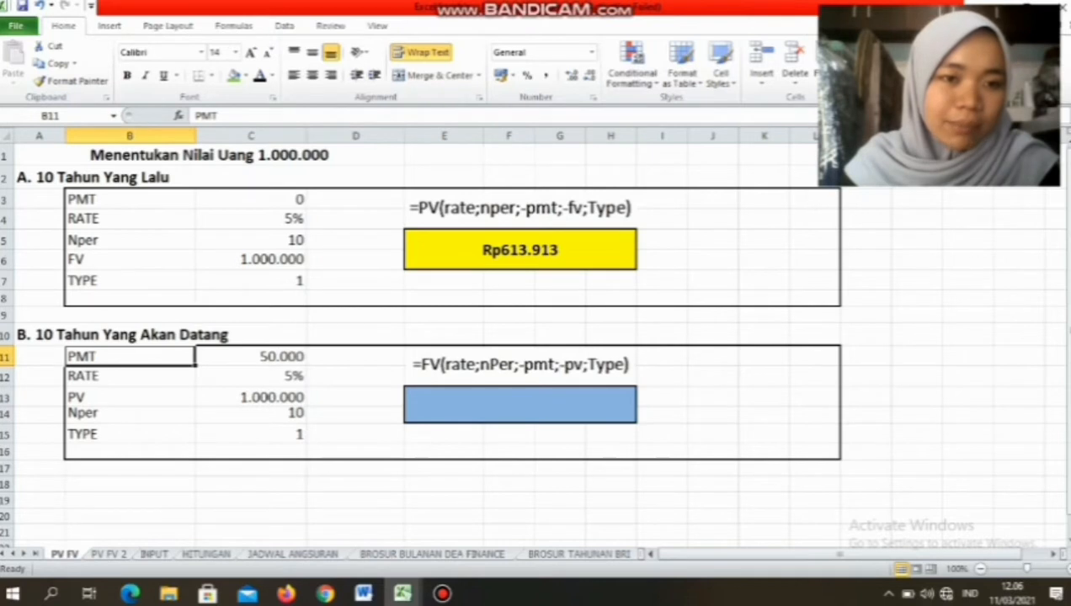
left_click(251, 377)
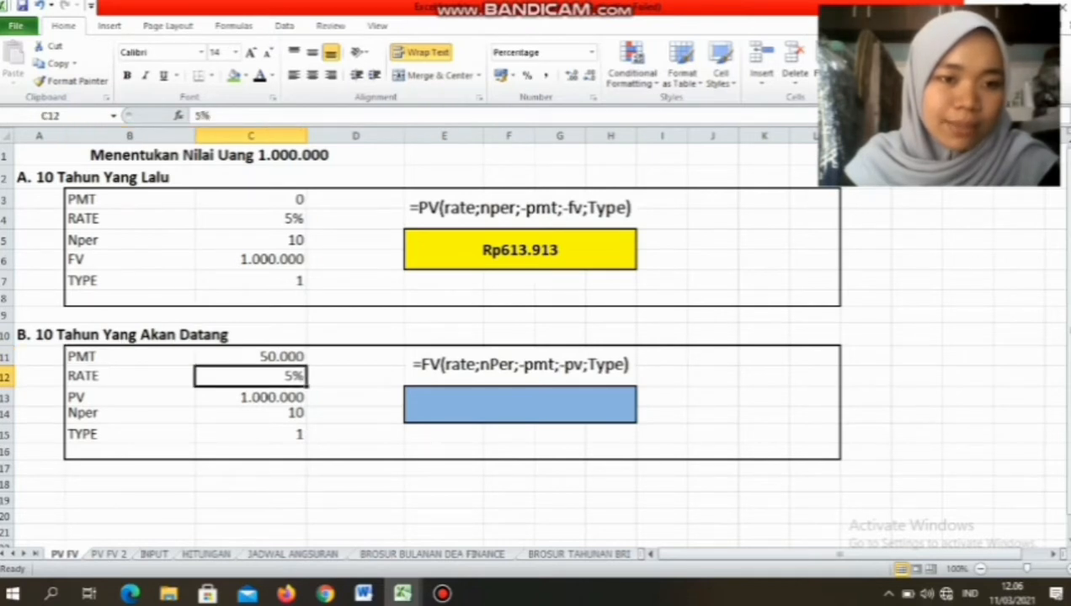
left_click(130, 397)
left_click(251, 397)
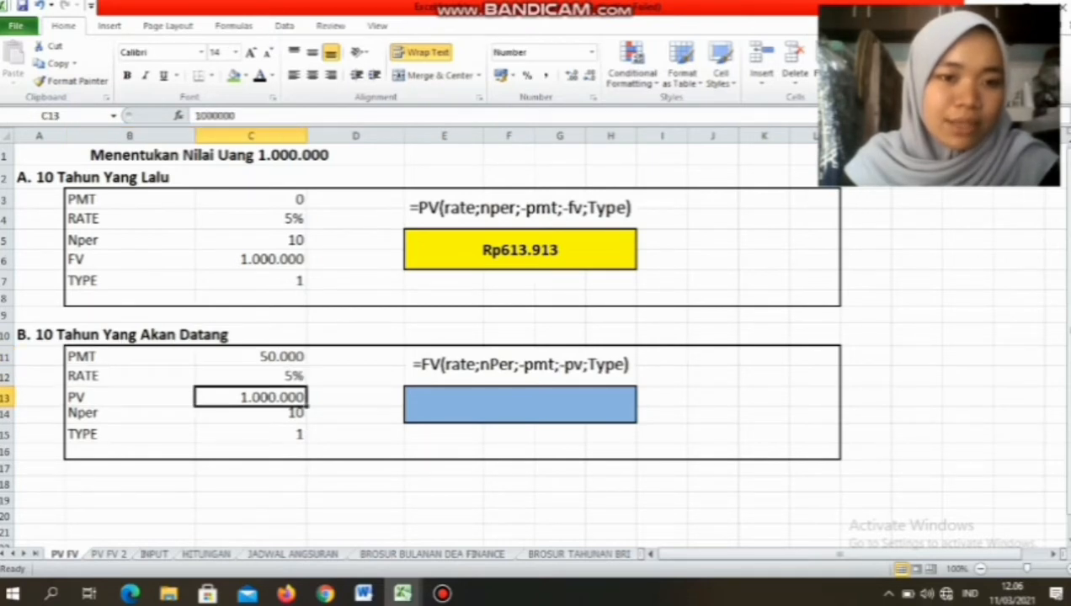
left_click(129, 415)
left_click(251, 414)
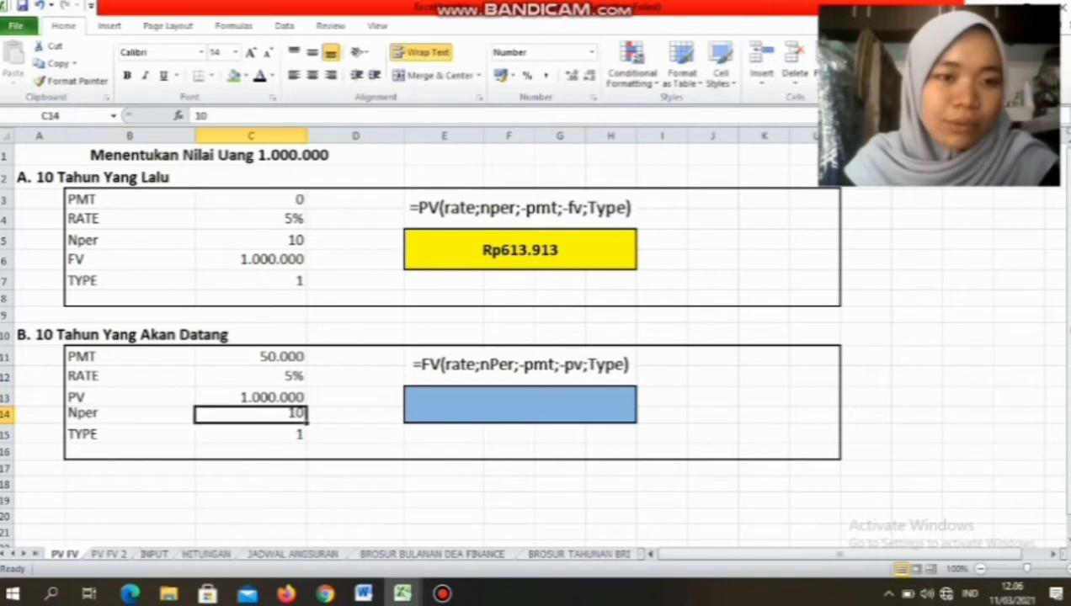
left_click(129, 434)
left_click(250, 434)
- Enter the future value formula =FV(C12;C14;-C11;-C13;C15) in the blue merged cell E13 of section B
left_click(520, 405)
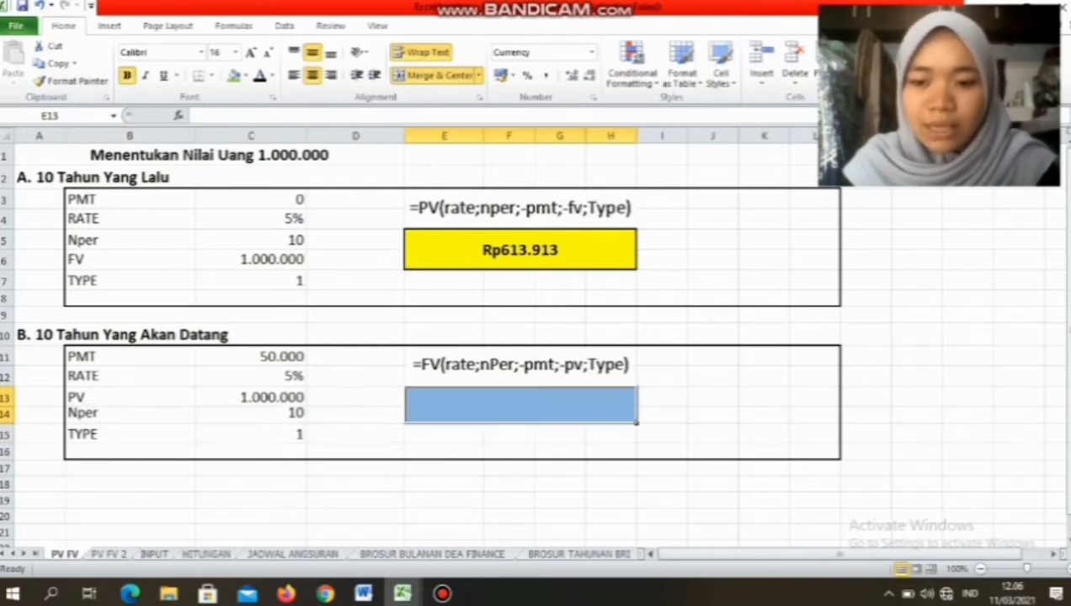
type("=")
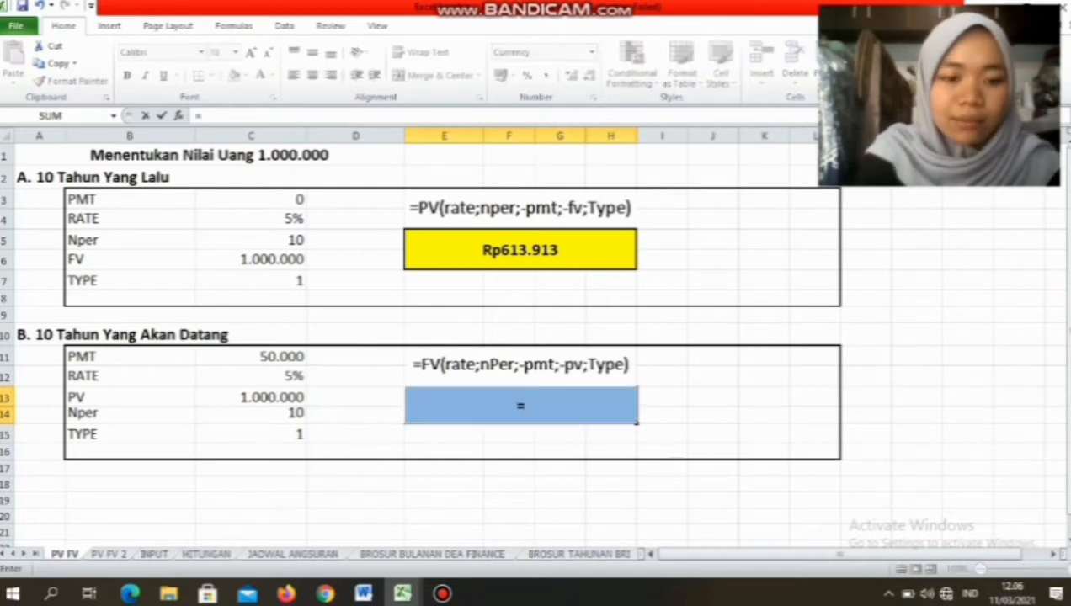
type("f")
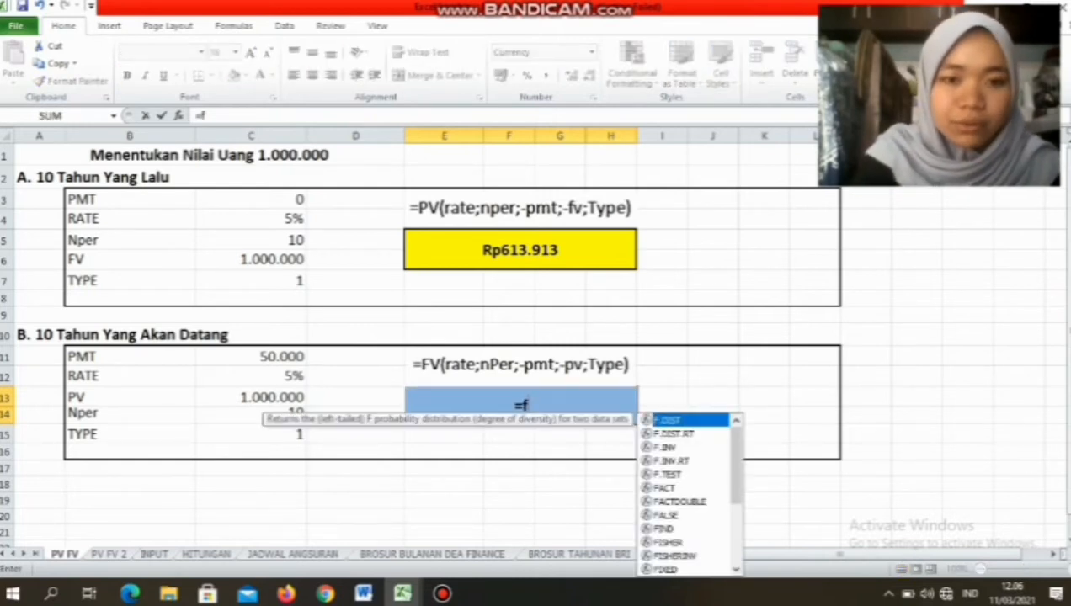
type("v")
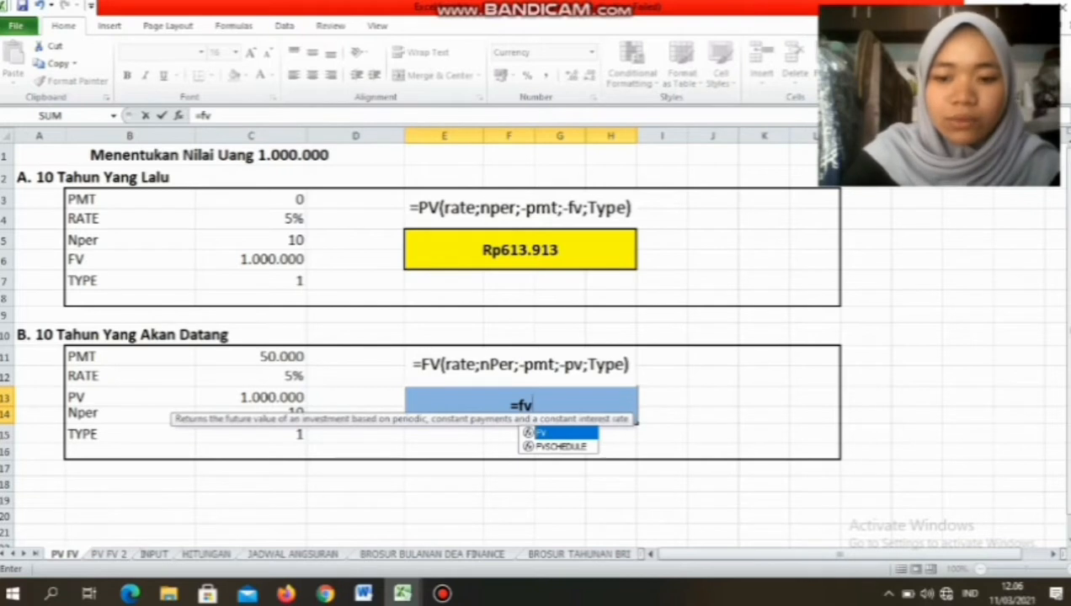
type("(")
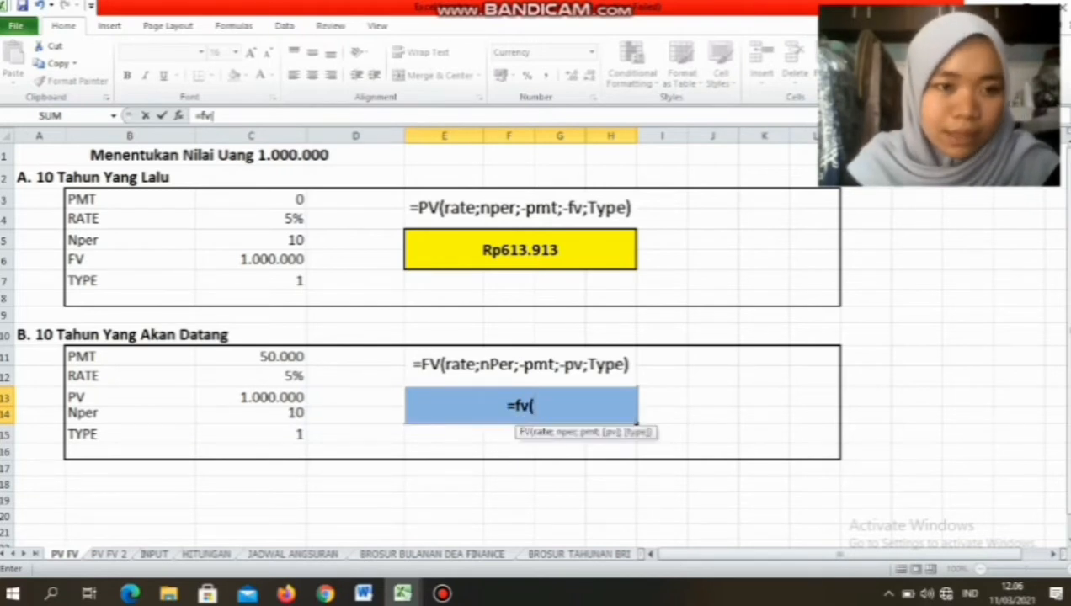
left_click(251, 377)
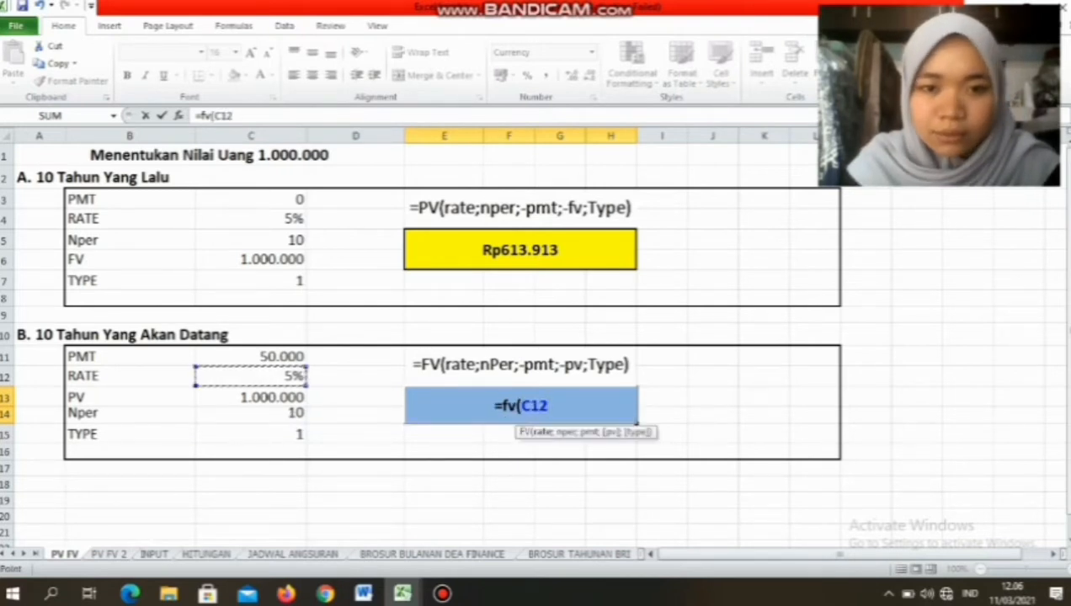
type(";")
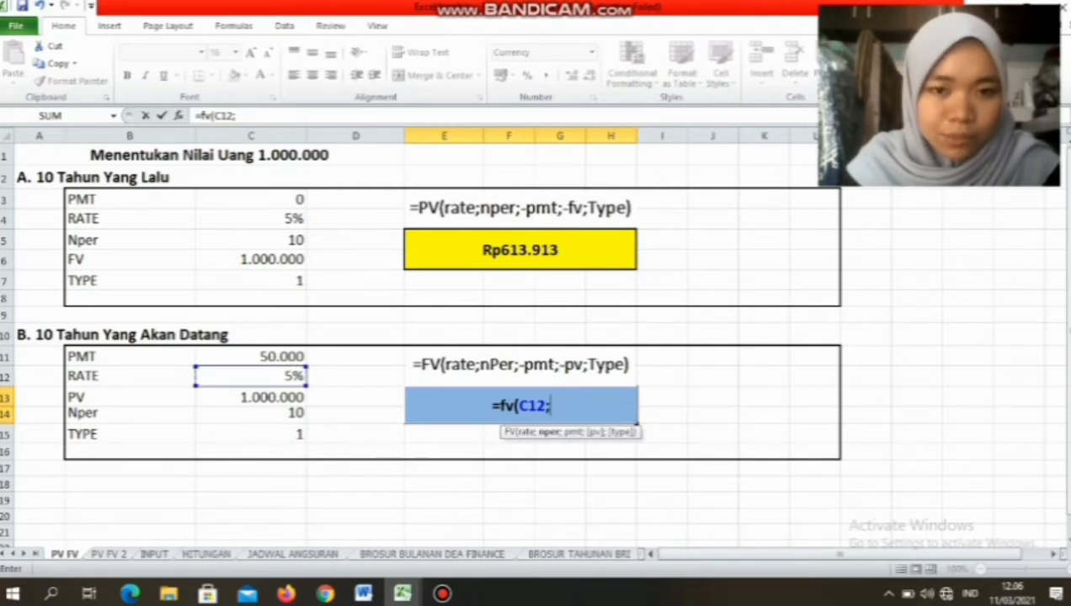
left_click(251, 414)
type(";-")
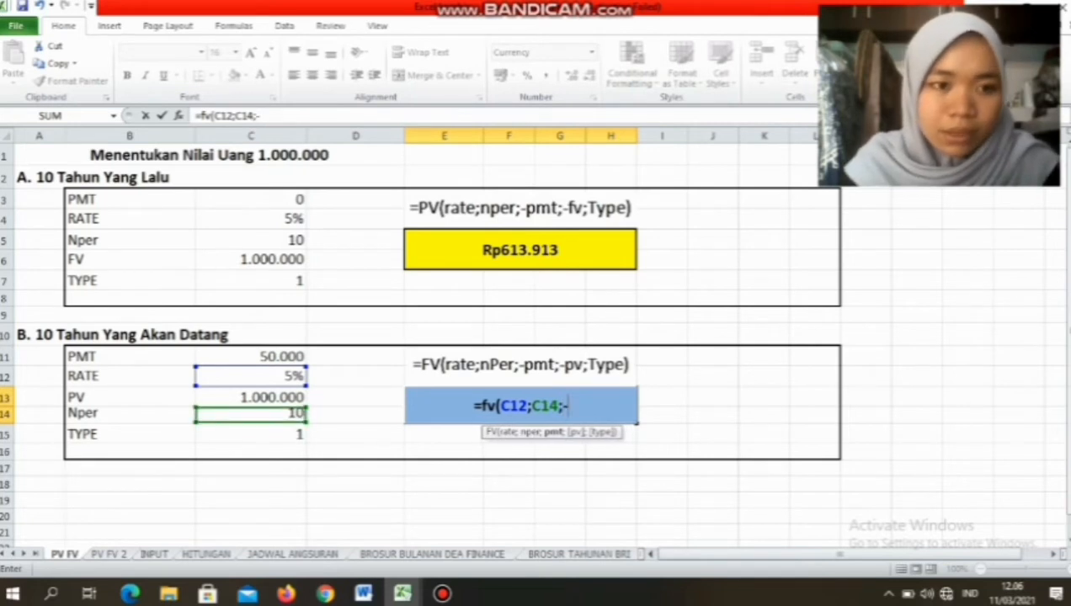
left_click(251, 357)
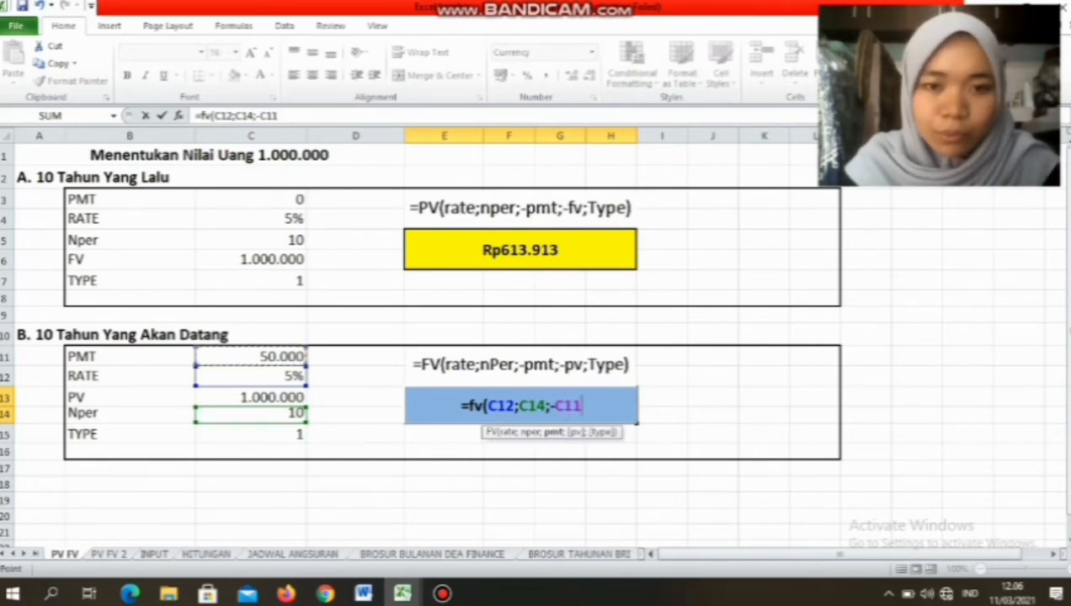
type(";-")
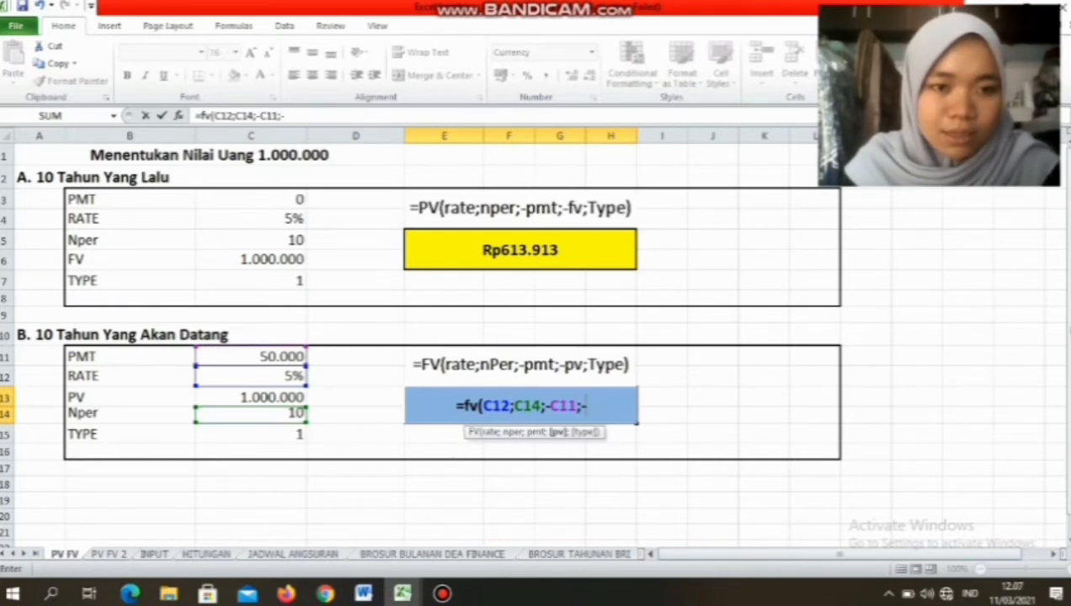
left_click(278, 397)
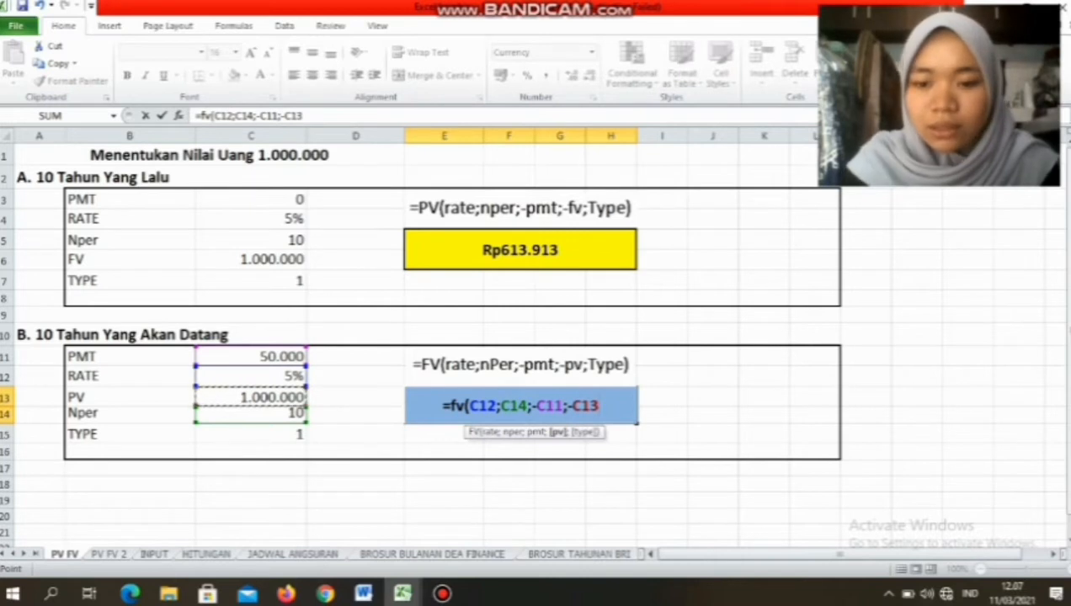
type(";")
left_click(250, 434)
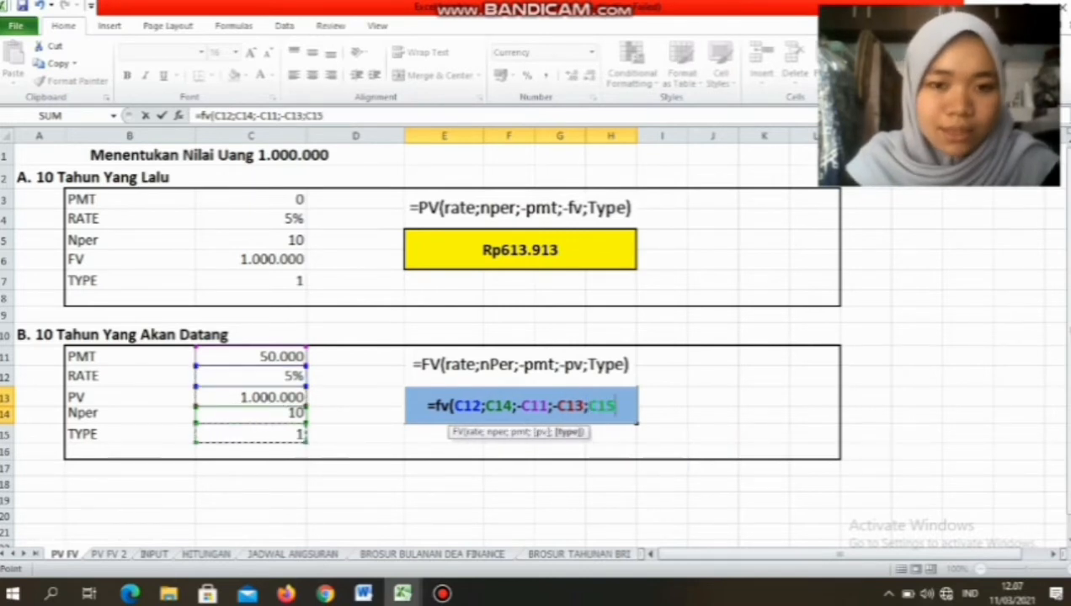
type(")")
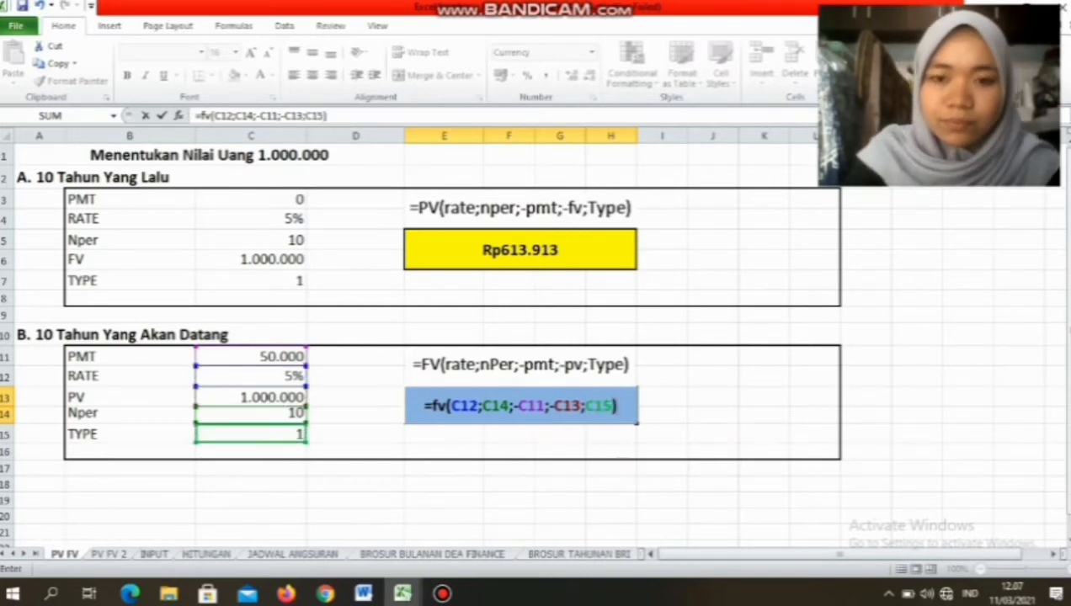
key("Return")
- Reduce the future value result in the blue cell to zero decimal places
left_click(521, 405)
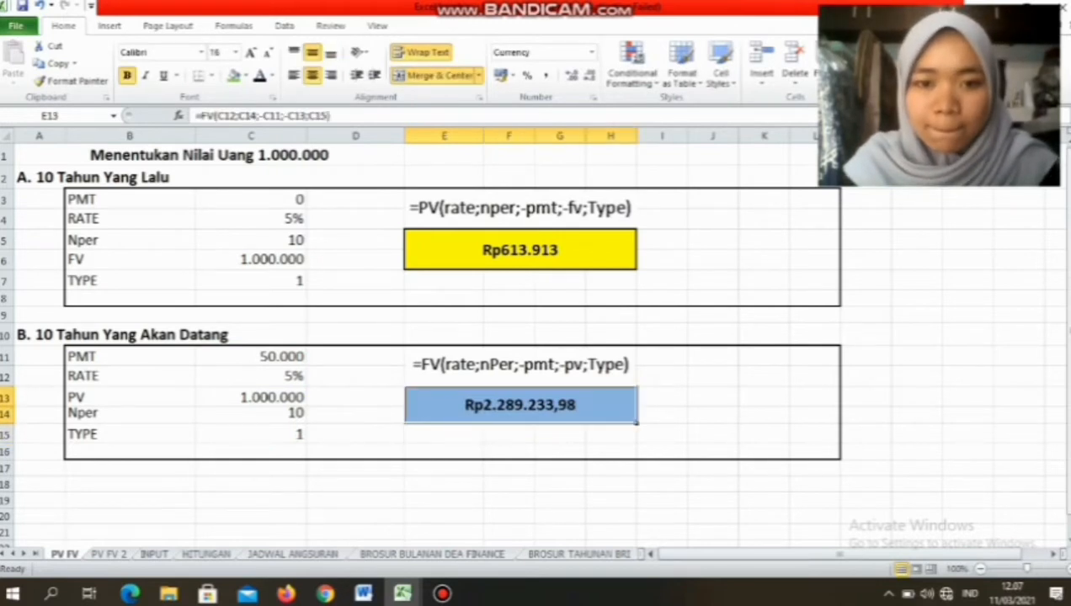
left_click(587, 75)
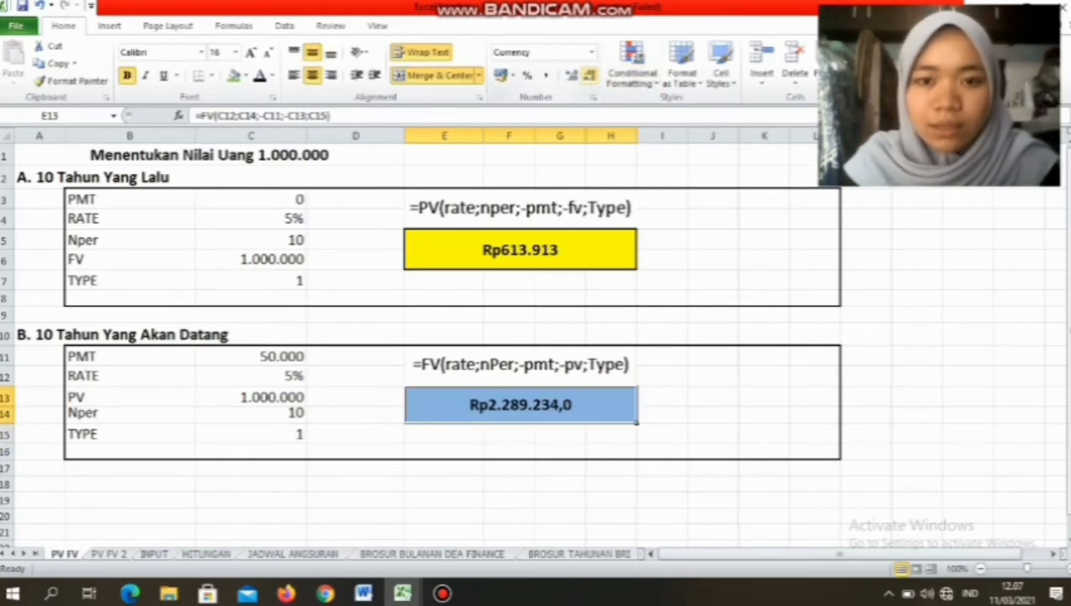
left_click(588, 75)
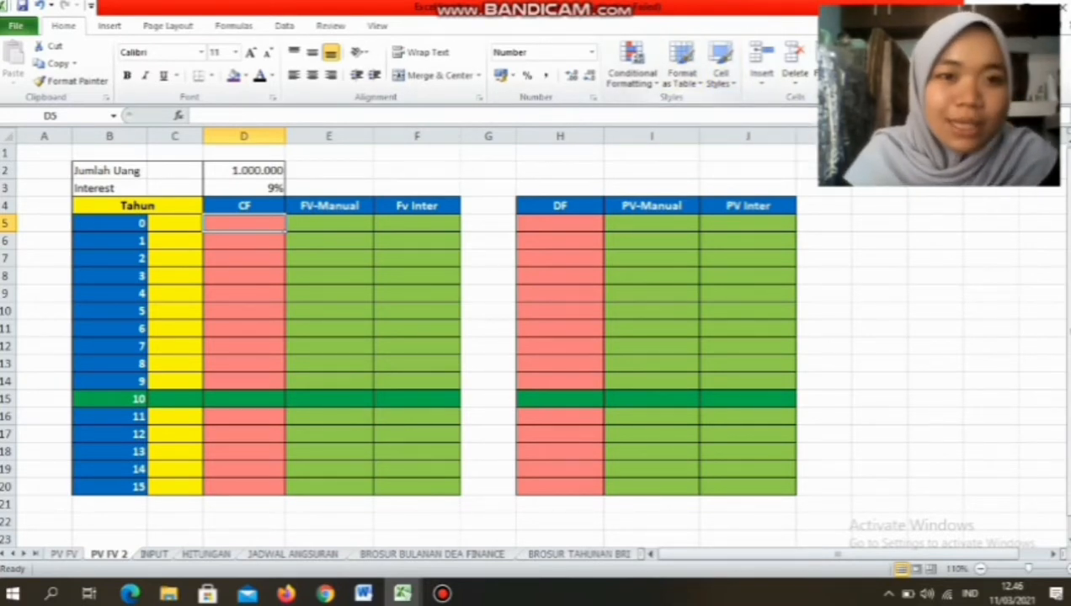
- On the PV FV 2 sheet, enter the compound factor formula =(1+$D$3)^B5 in the CF cell D5 for year 0
left_click(244, 171)
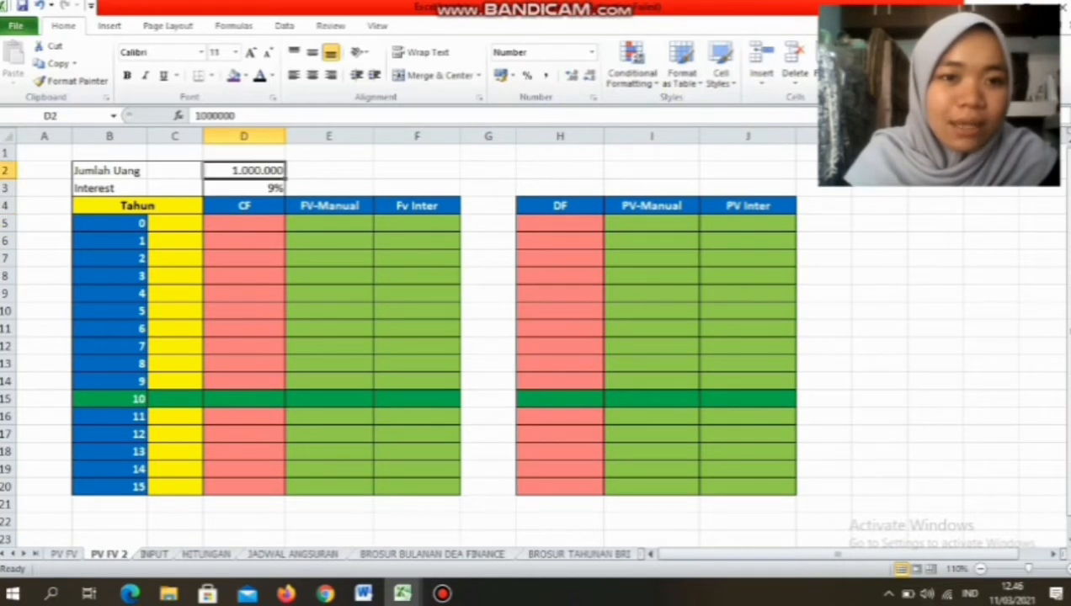
left_click(244, 188)
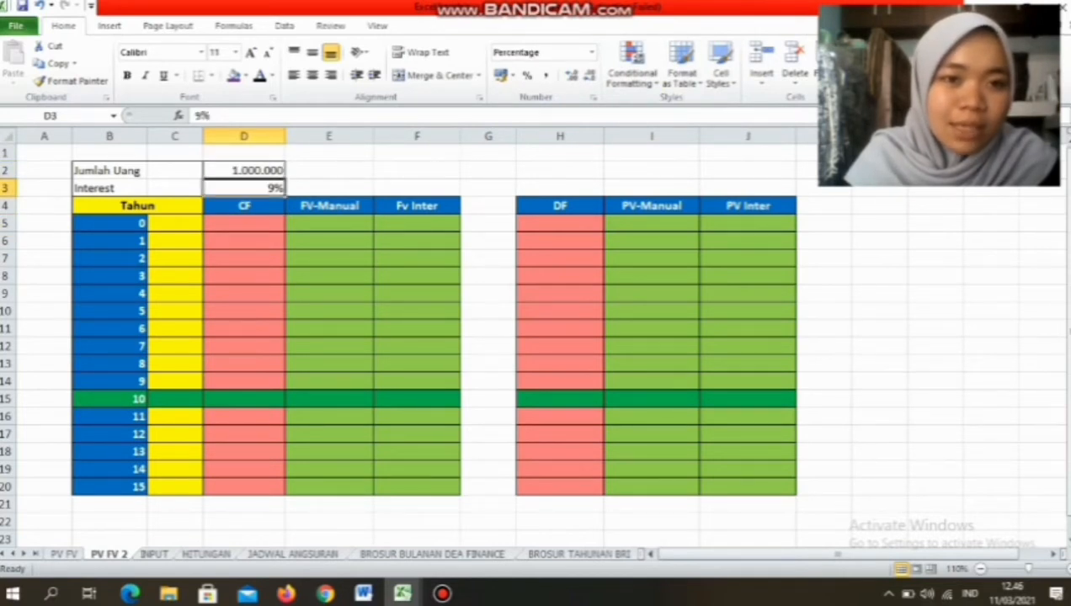
left_click(245, 224)
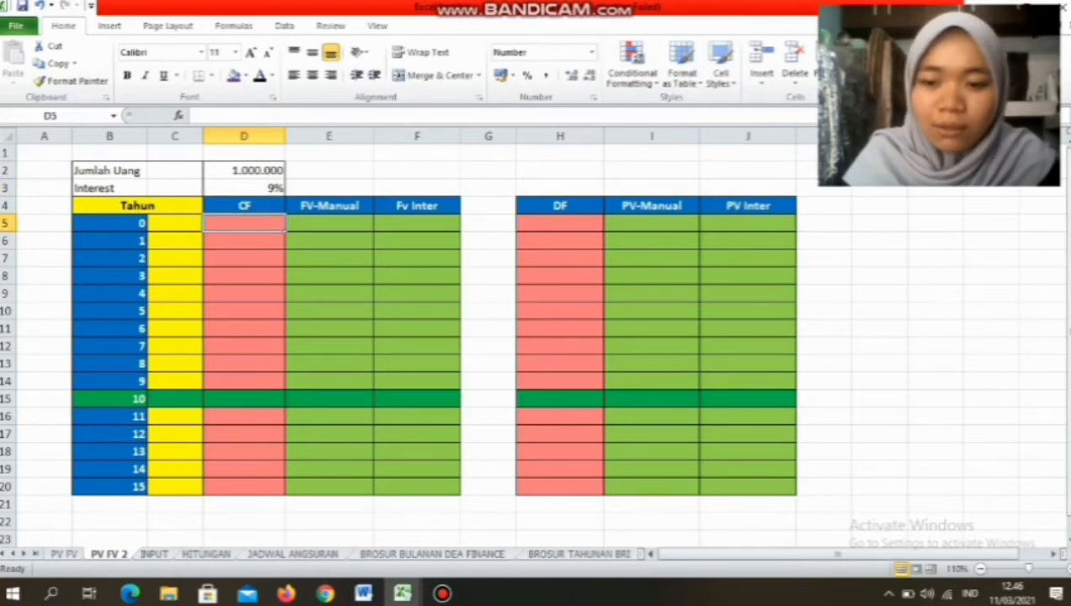
type("=")
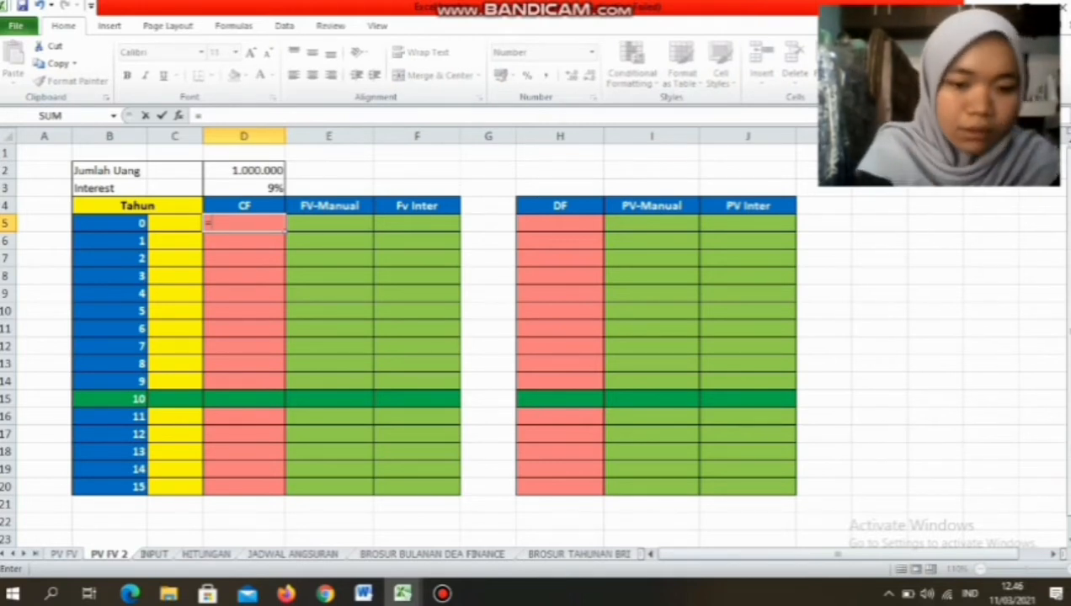
type("(")
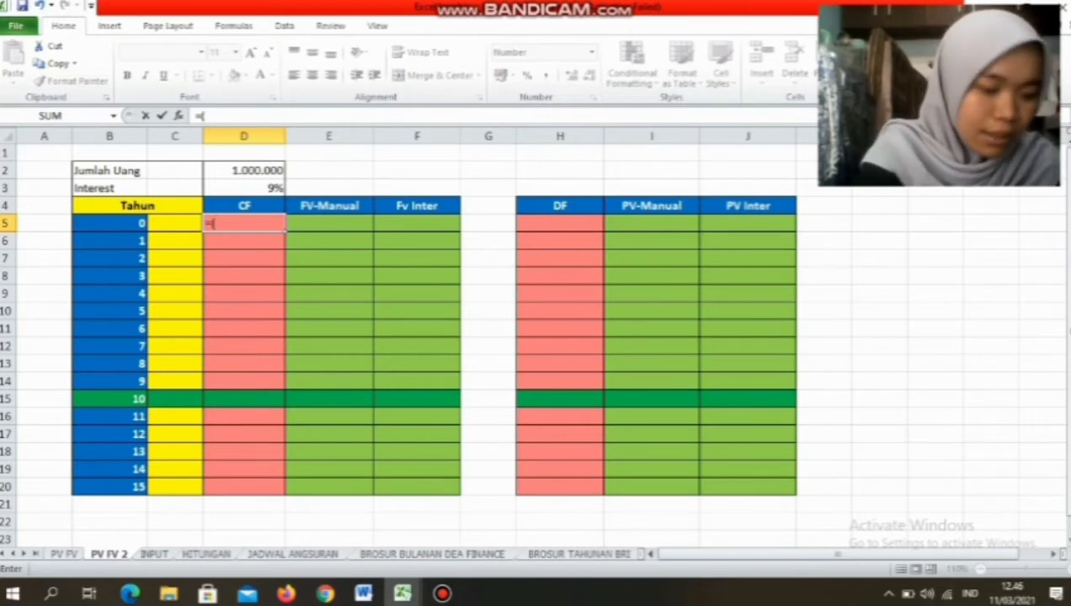
type("1")
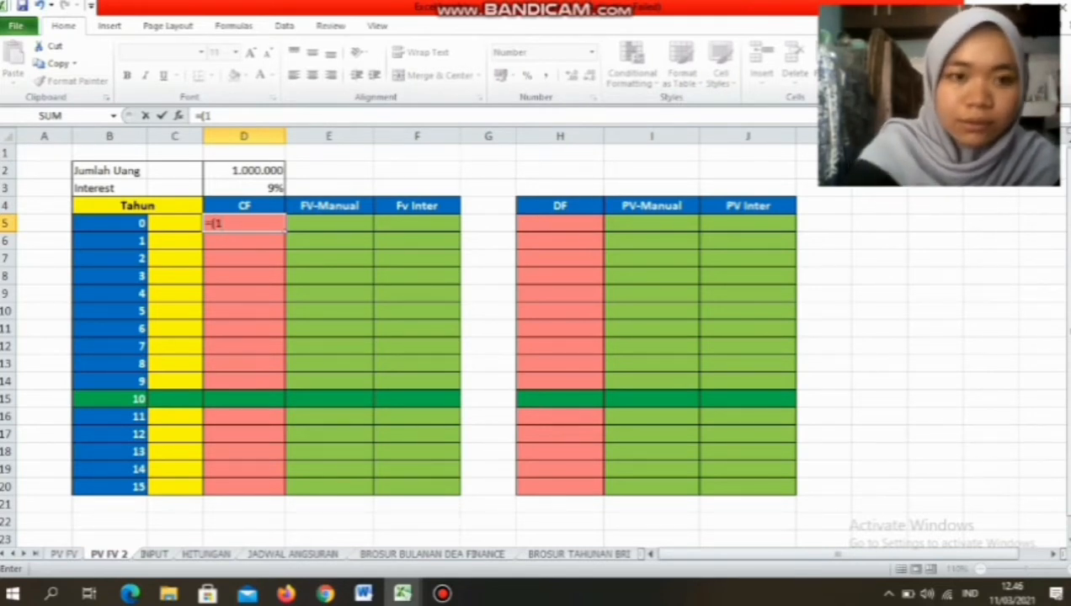
type("+")
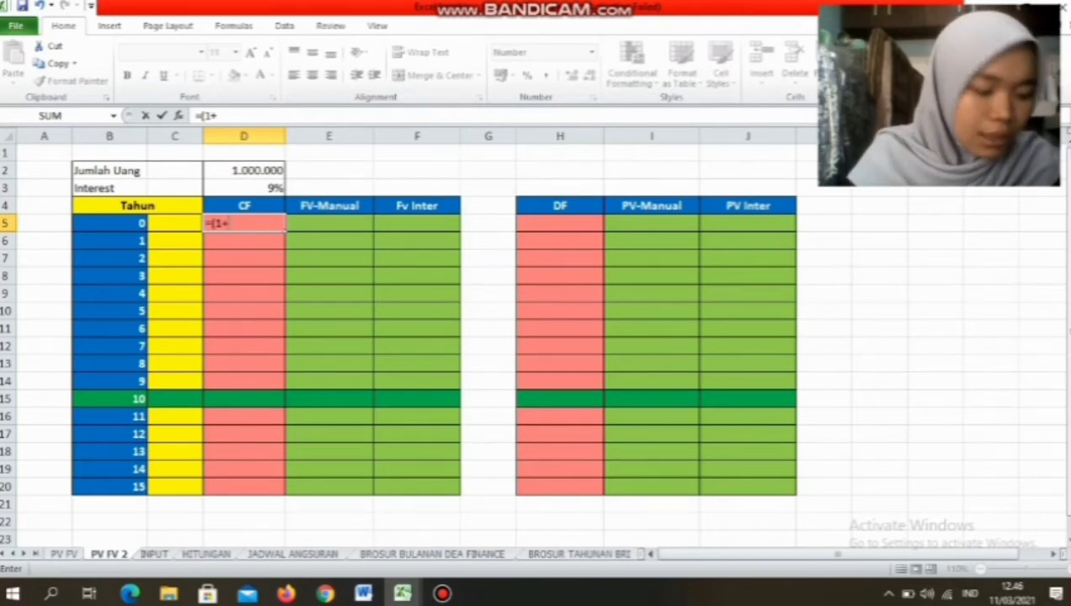
left_click(244, 189)
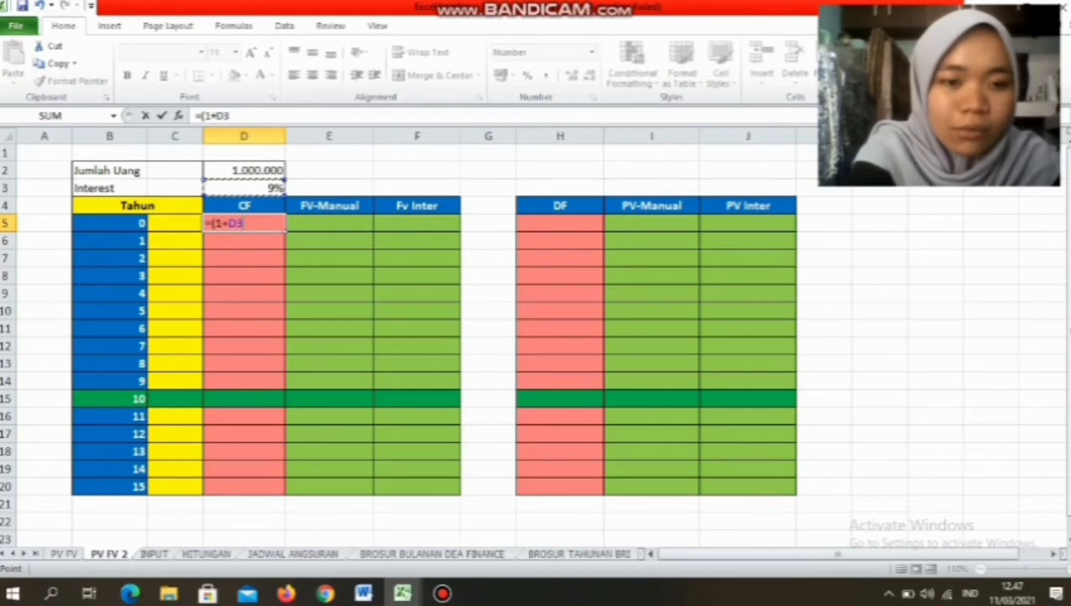
key("F4")
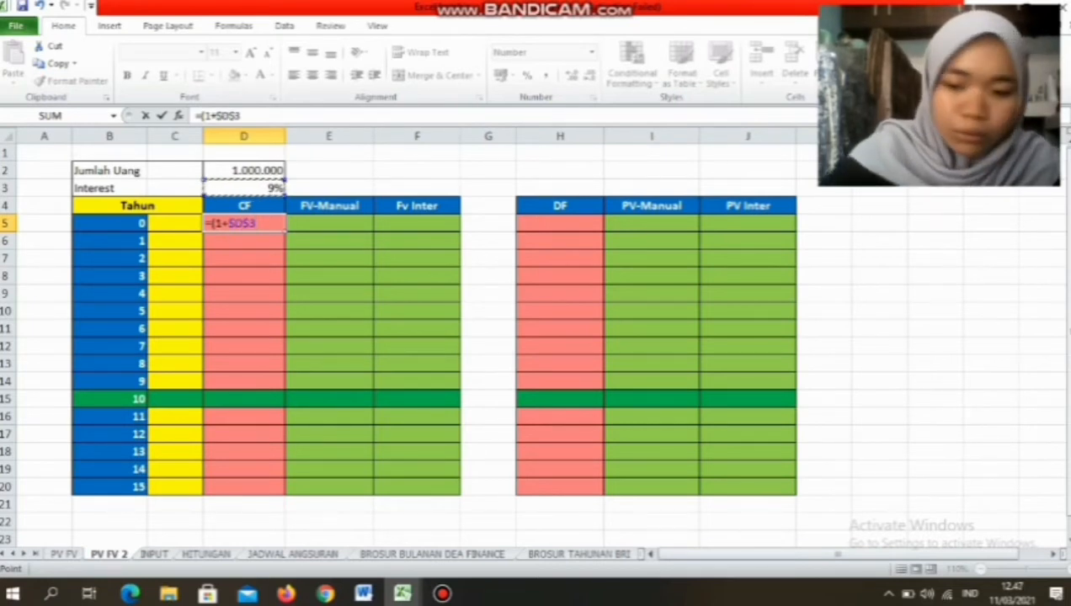
type(")")
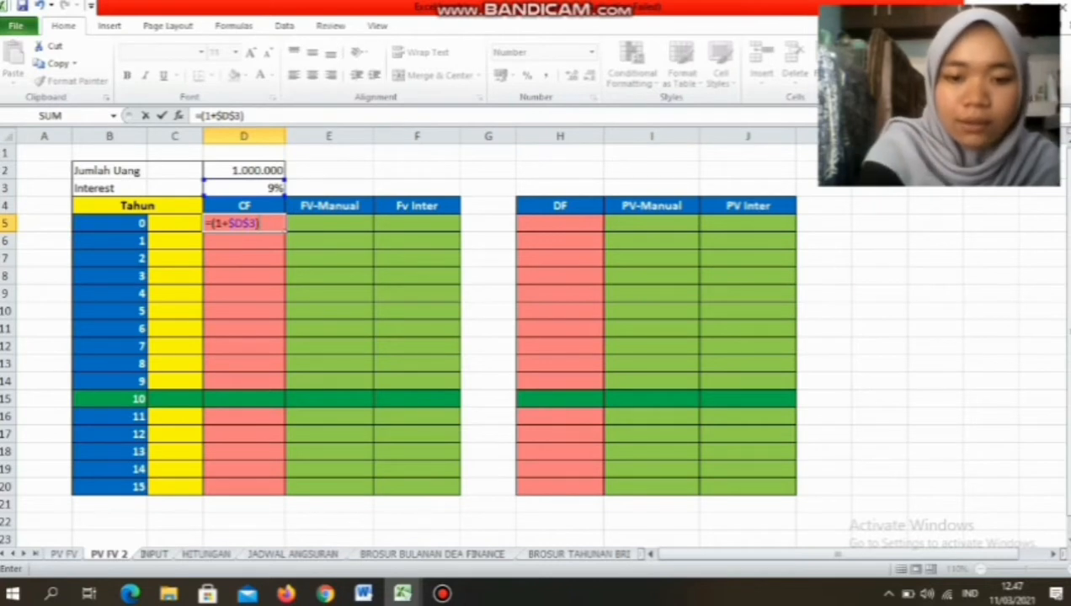
type("^")
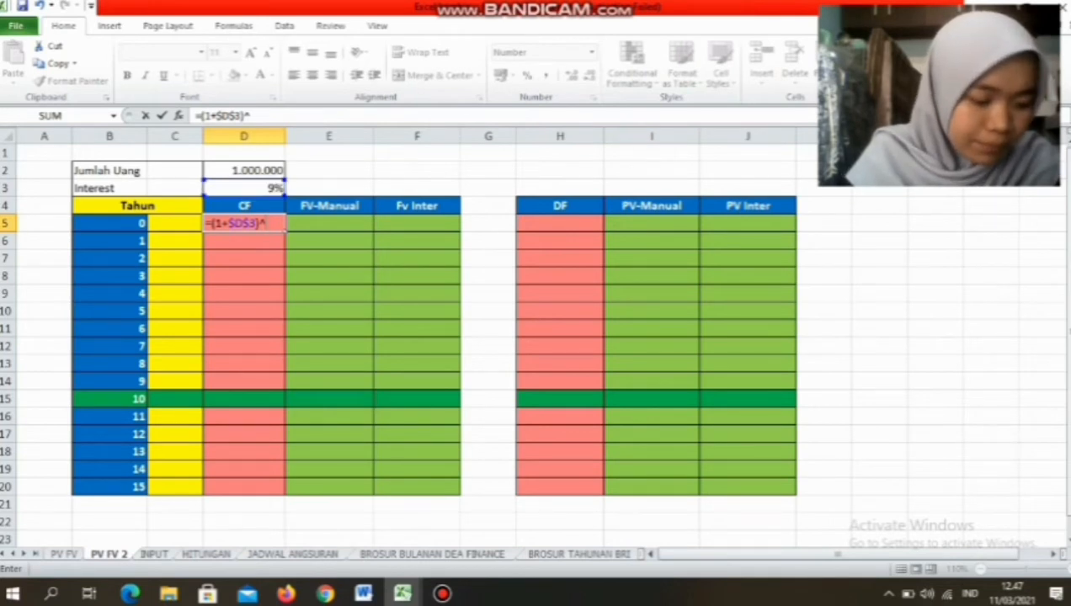
left_click(110, 223)
key("Return")
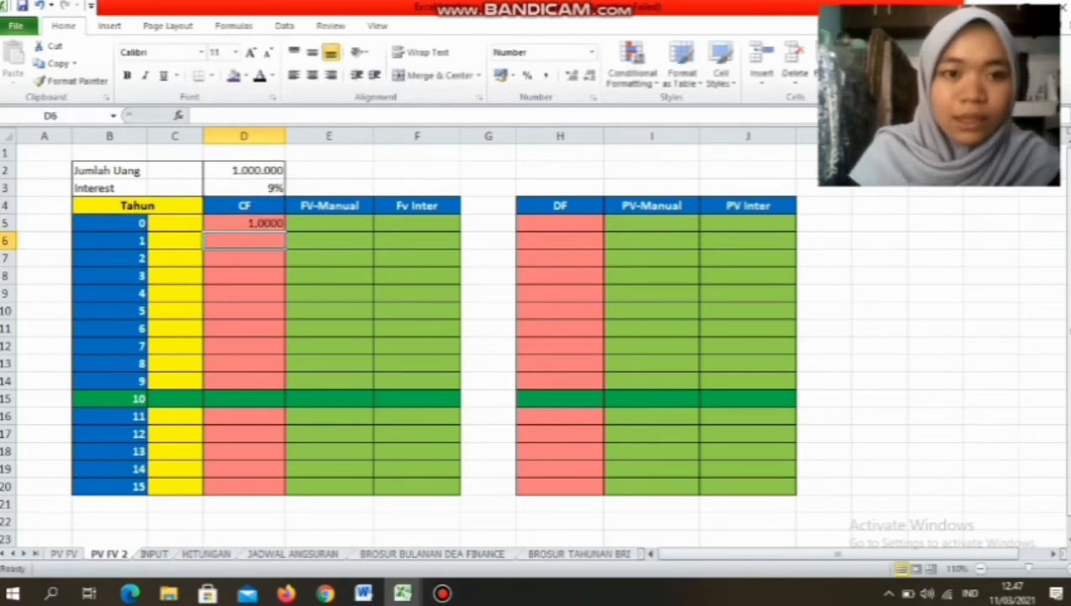
- Copy the CF formula from D5 down through D20 to cover years 1 to 15
left_click(244, 223)
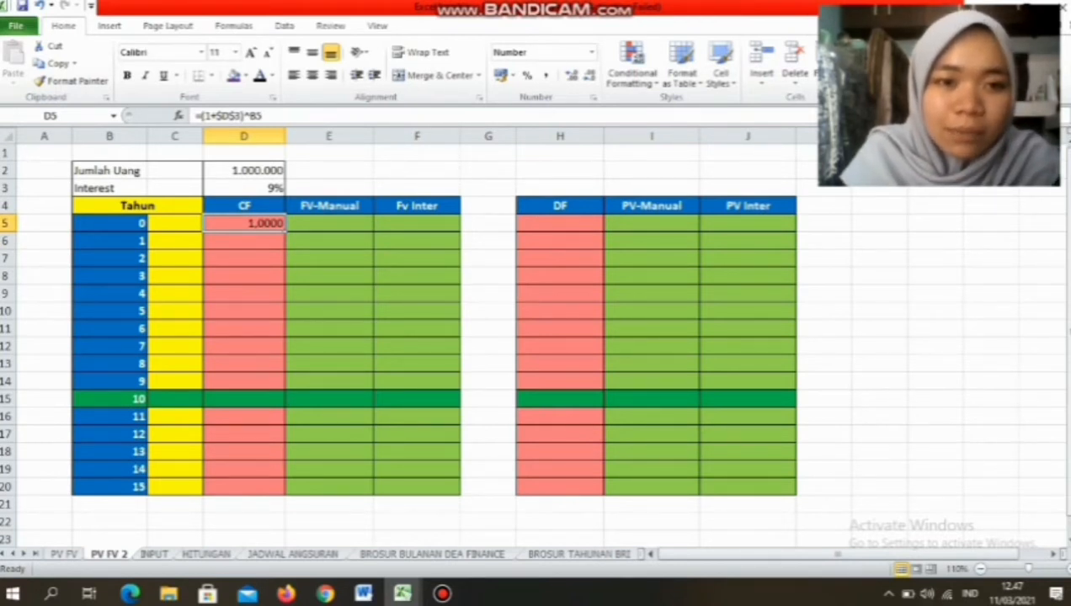
left_click_drag(285, 231, 293, 504)
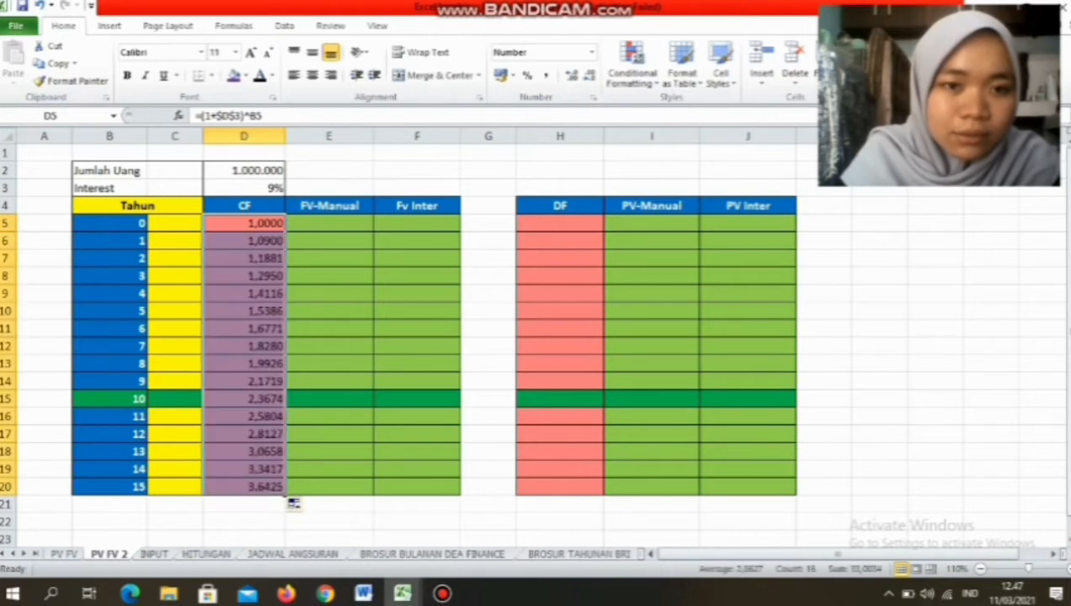
left_click(330, 241)
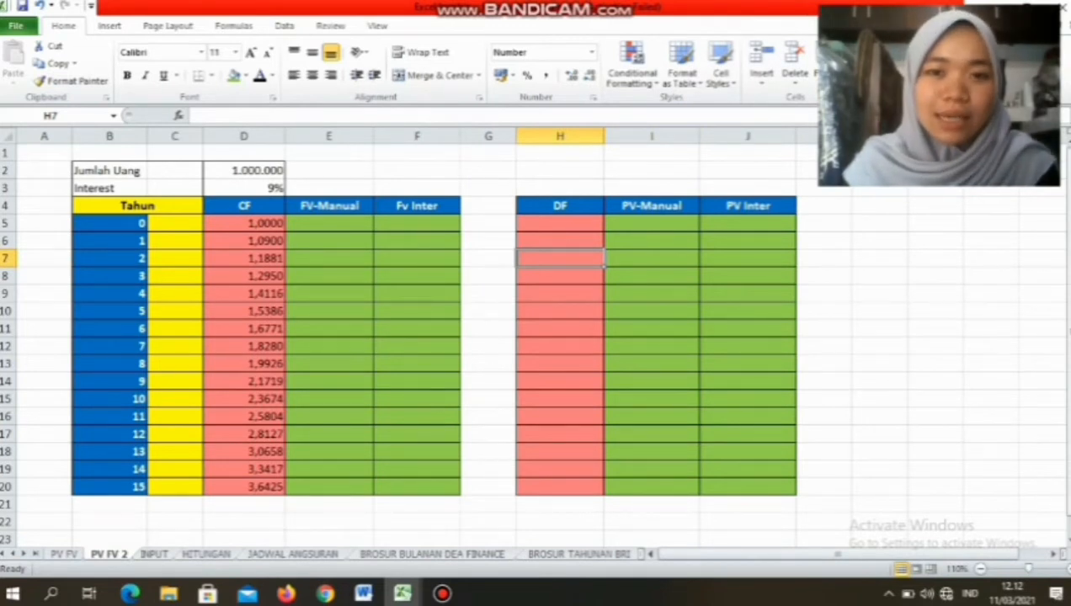
- Enter the discount factor formula =1/(1+$D$3)^B5 in the DF cell H5 for year 0
left_click(560, 224)
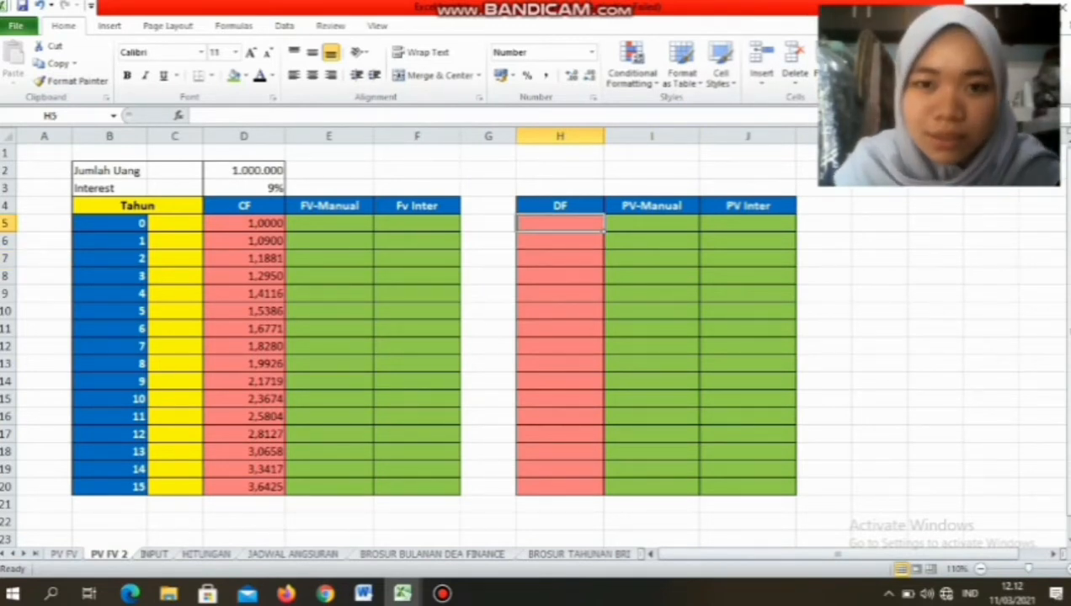
type("=")
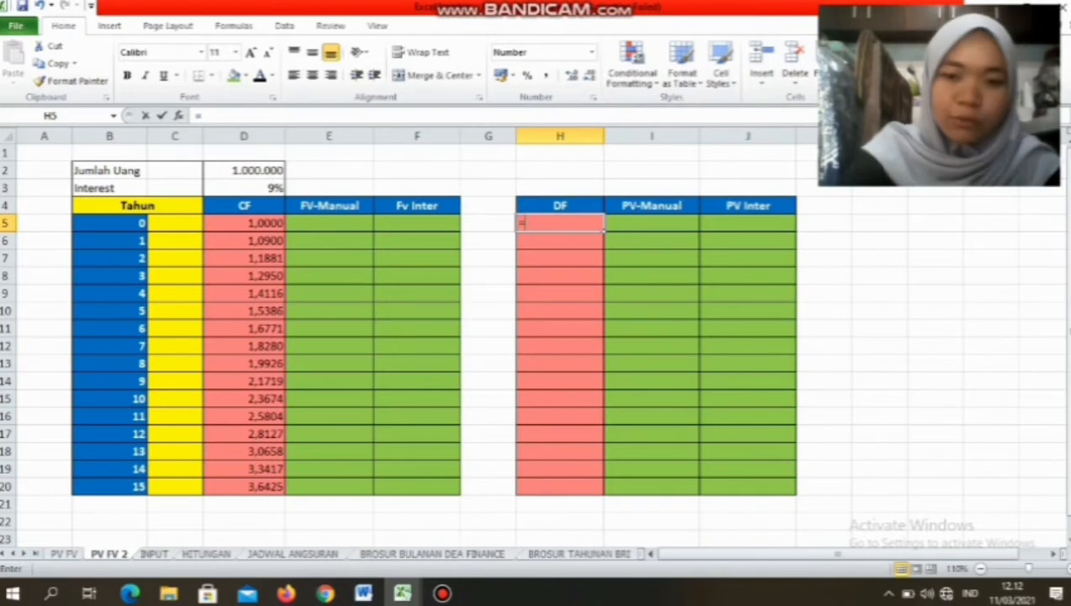
type("1/")
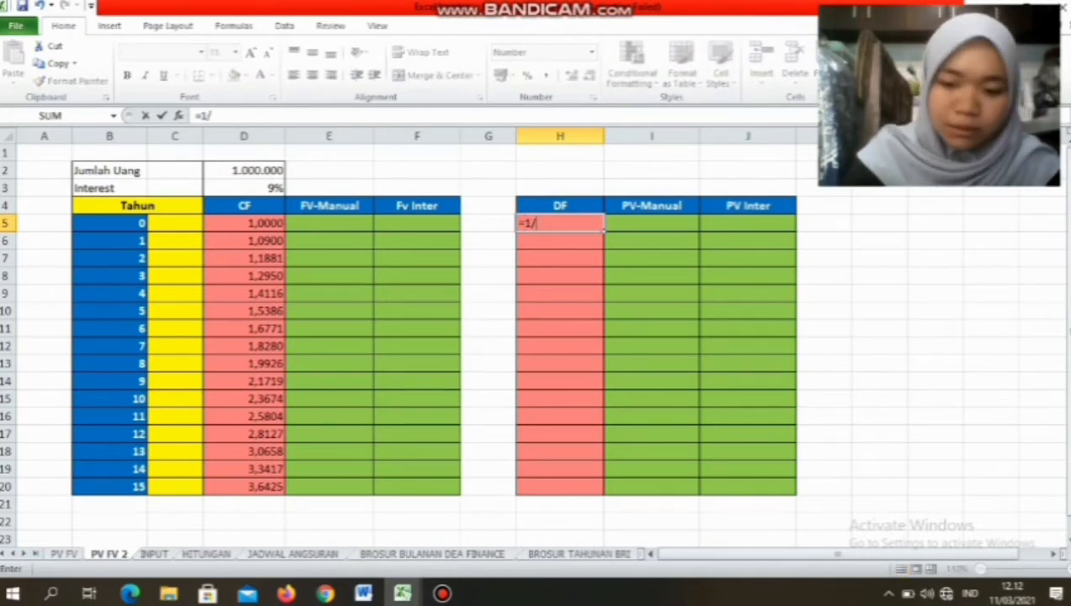
type("(")
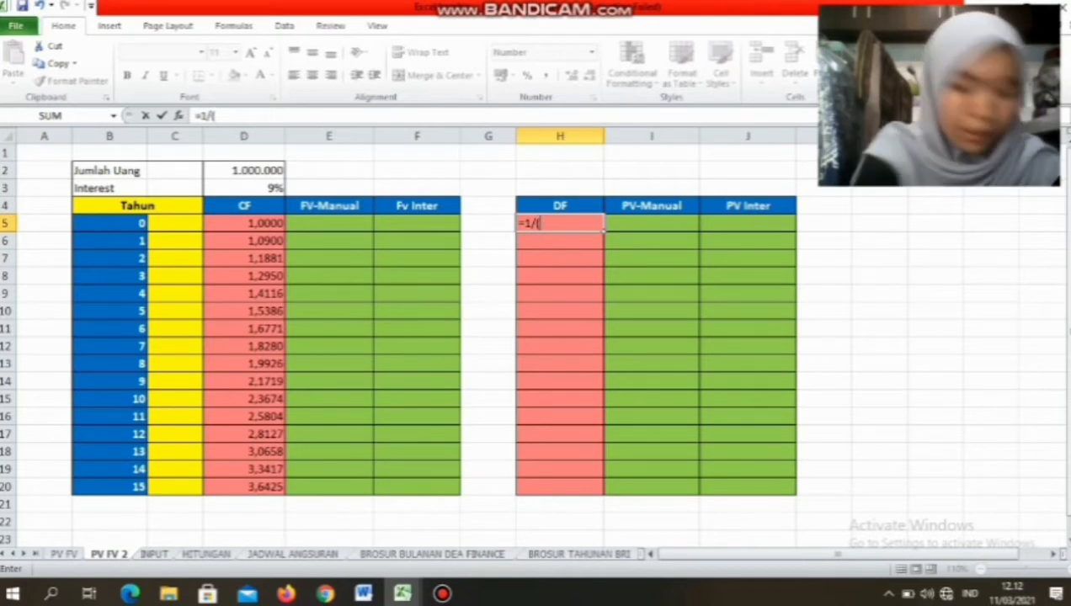
type("1")
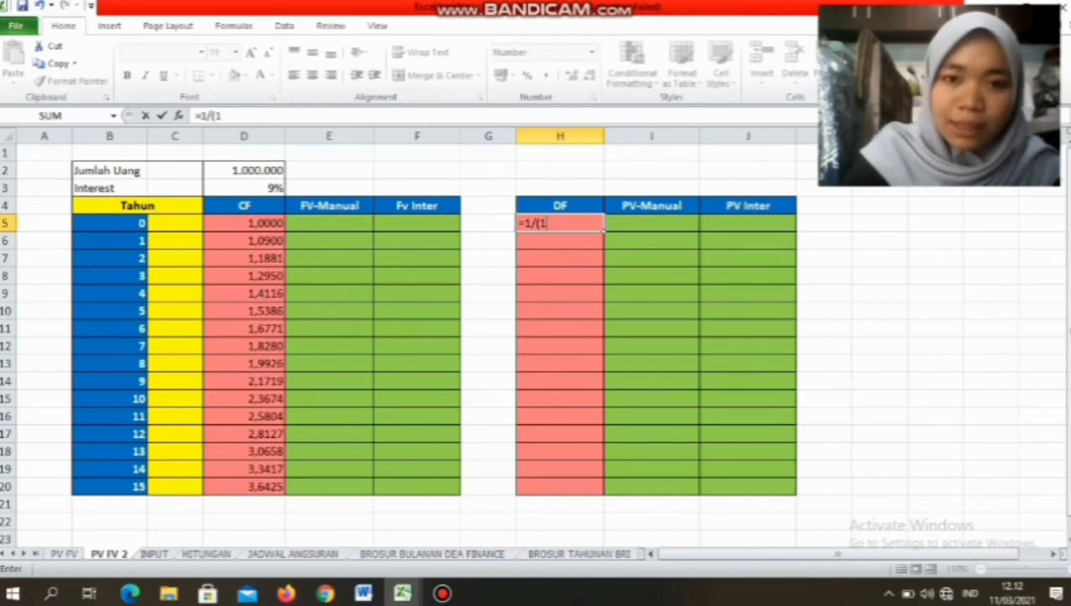
type("+")
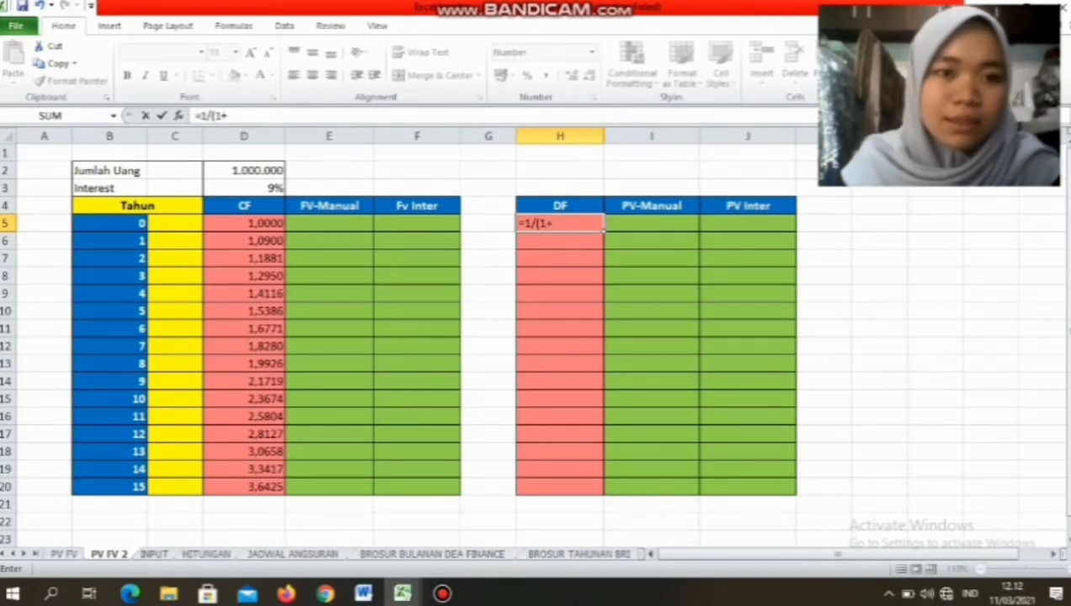
left_click(244, 188)
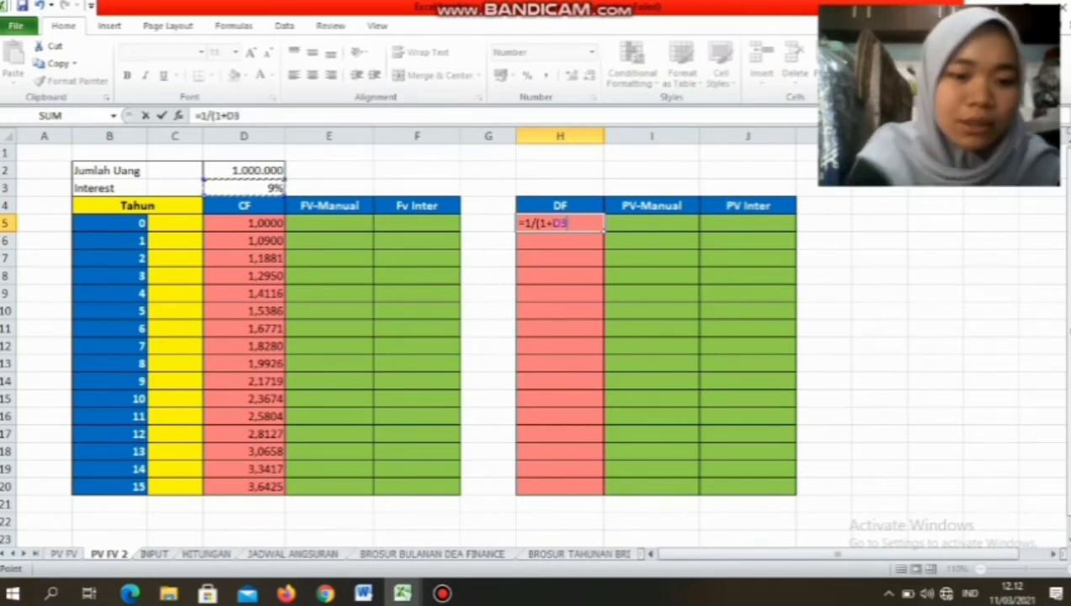
key("F4")
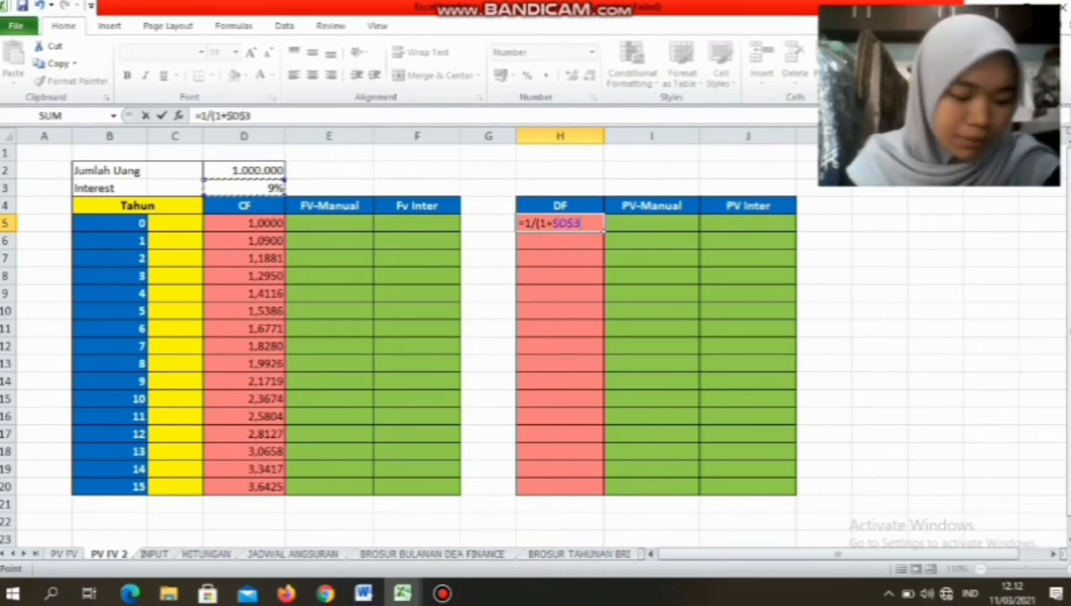
type(")")
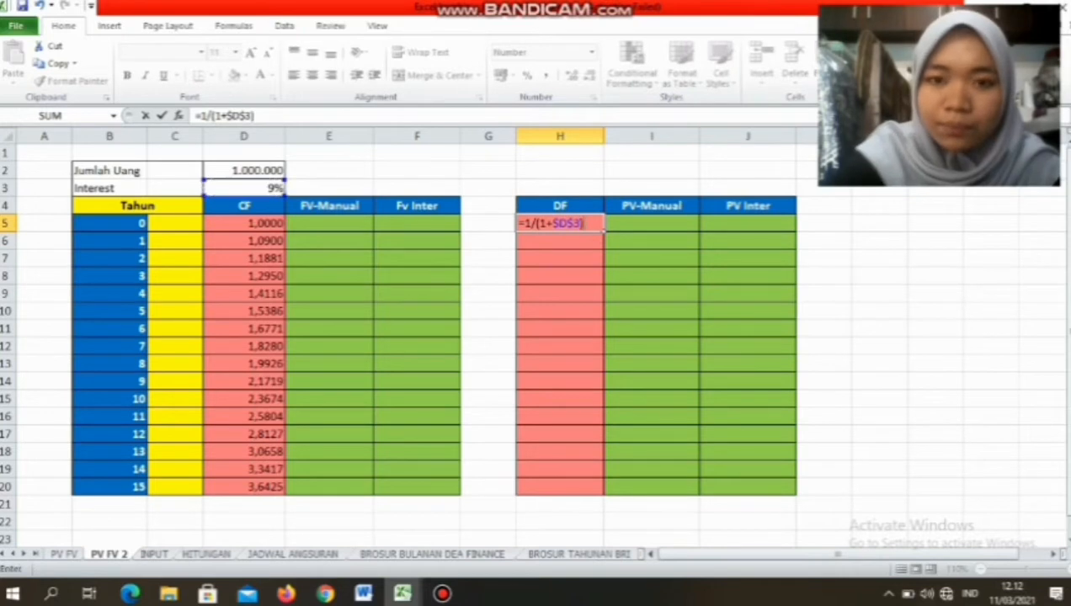
type("*")
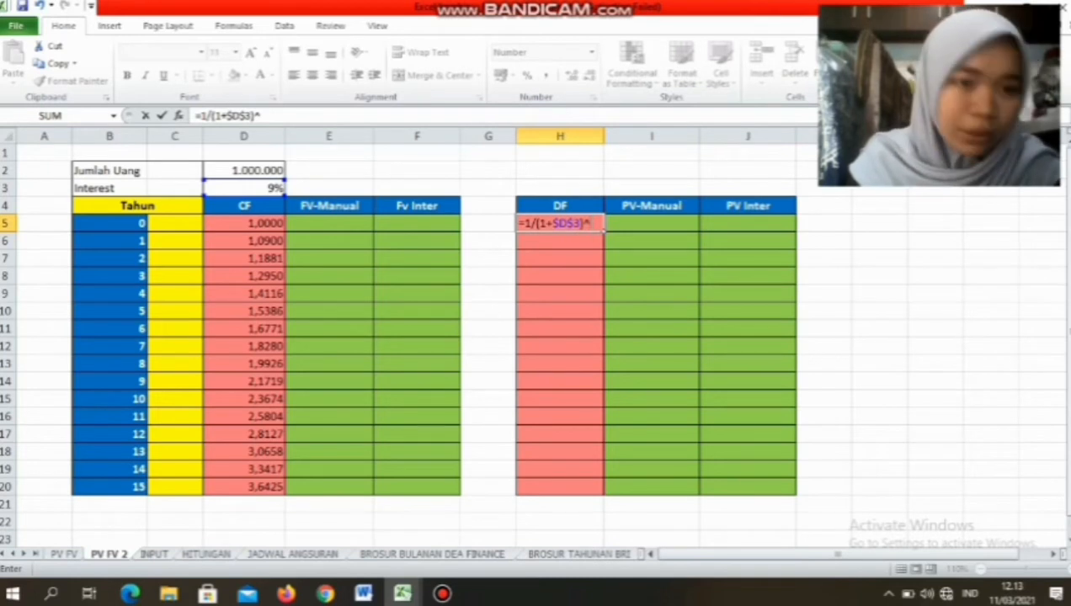
left_click(109, 223)
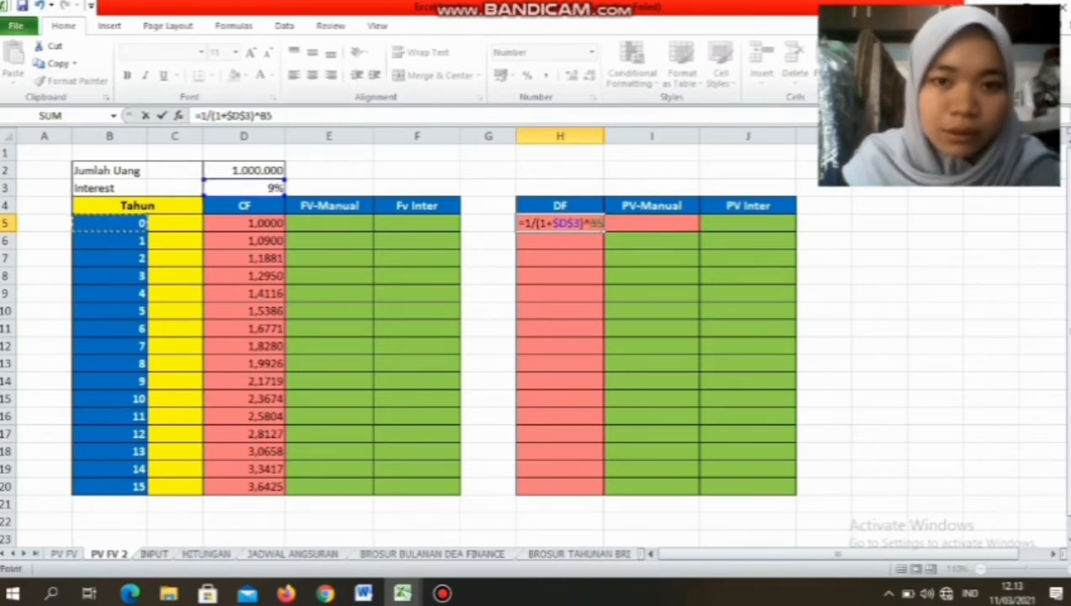
key("Return")
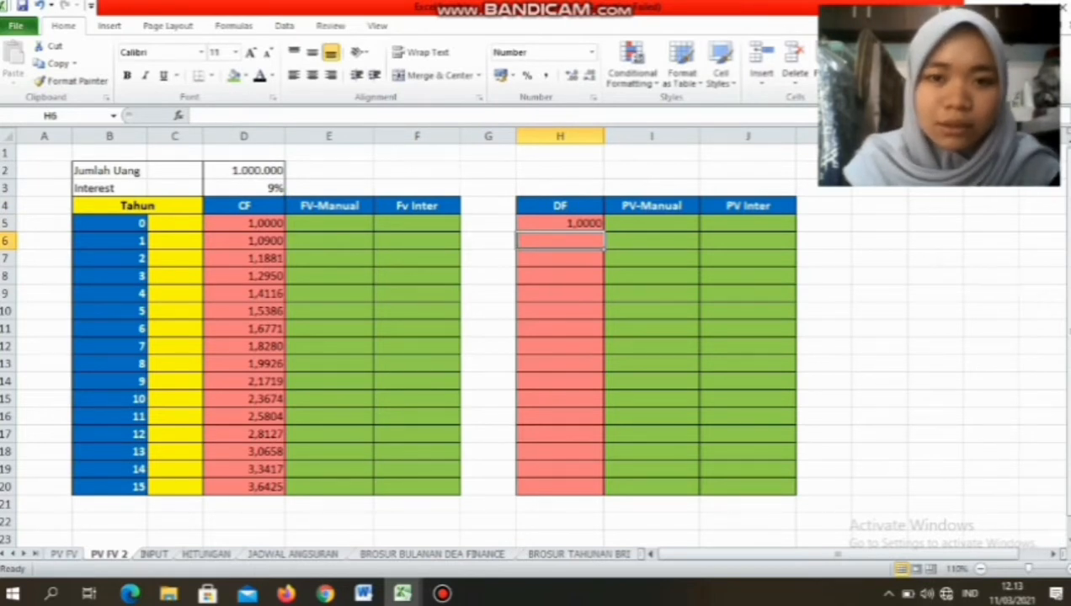
- Copy the DF formula from H5 down through H20 to cover years 1 to 15
left_click(560, 223)
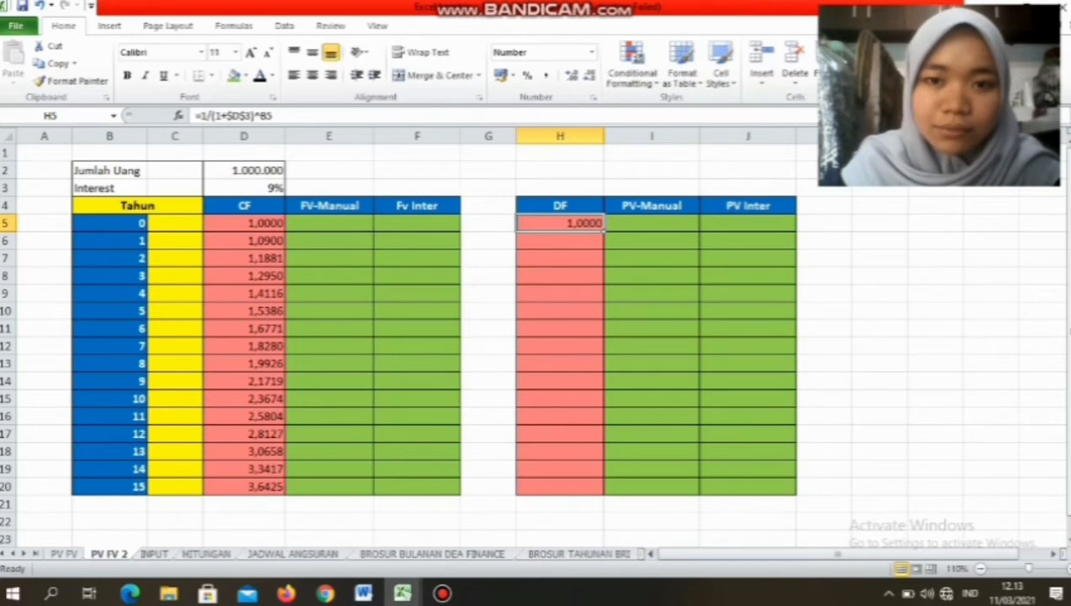
double_click(604, 232)
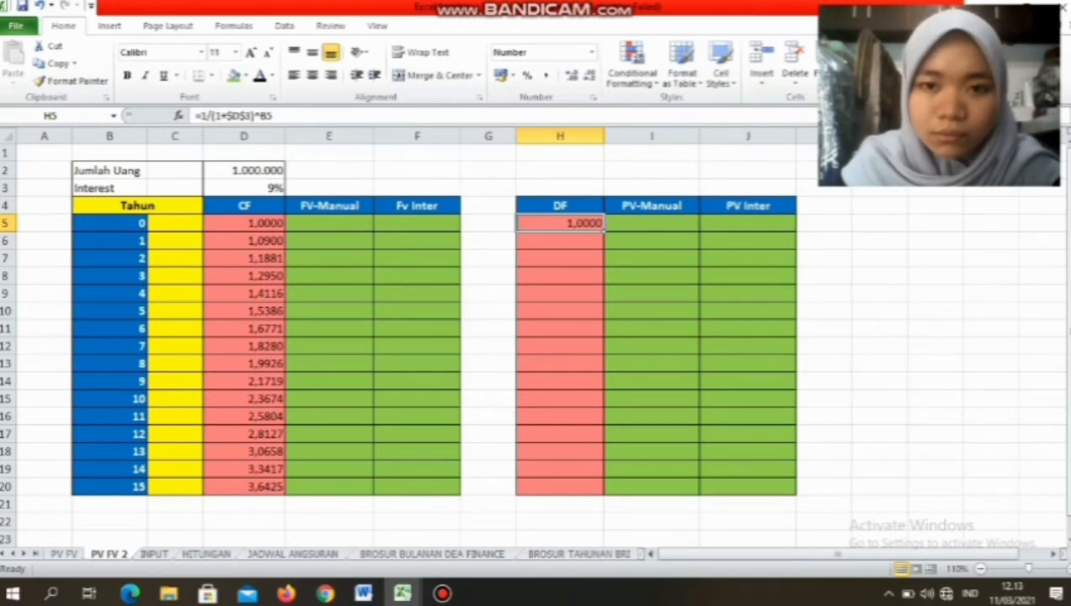
left_click_drag(586, 224, 585, 276)
left_click(586, 224)
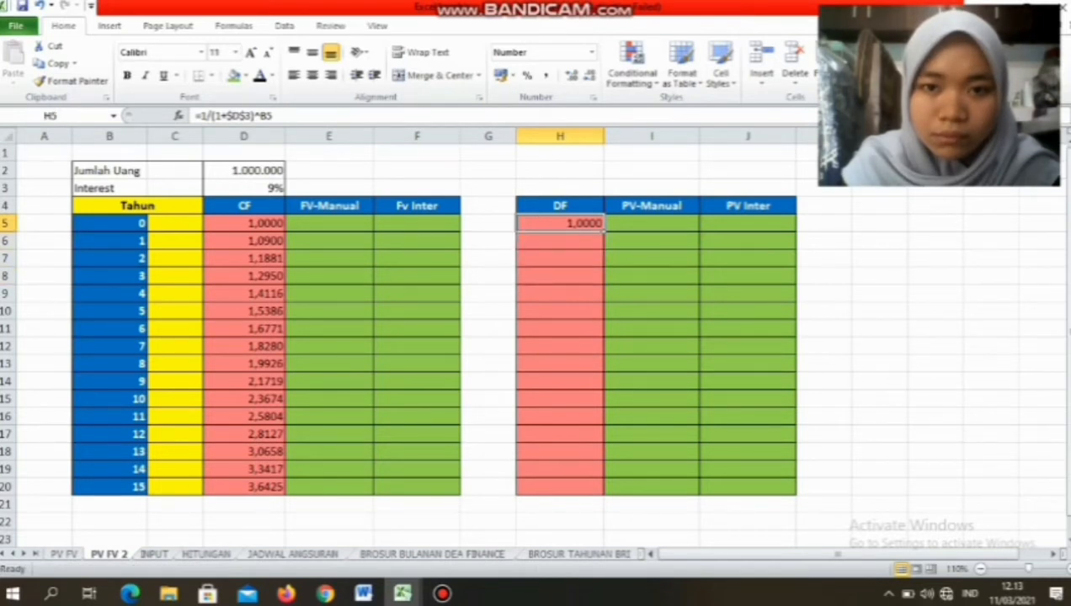
left_click_drag(603, 232, 603, 495)
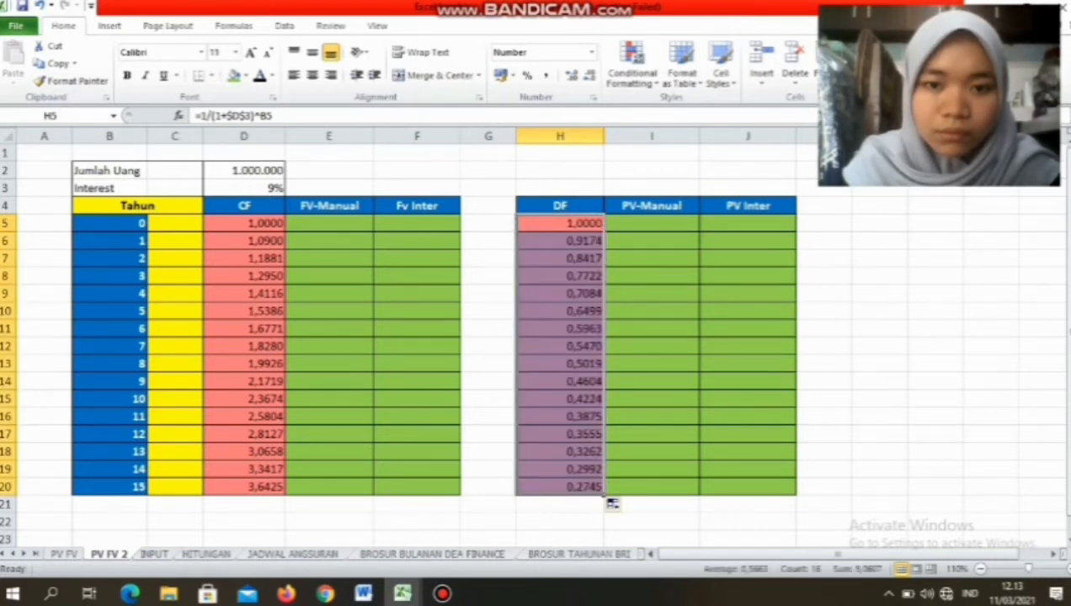
- Try the formula =$D$2*B5 in the FV-Manual cell E5 for year 0
left_click(652, 276)
left_click(652, 223)
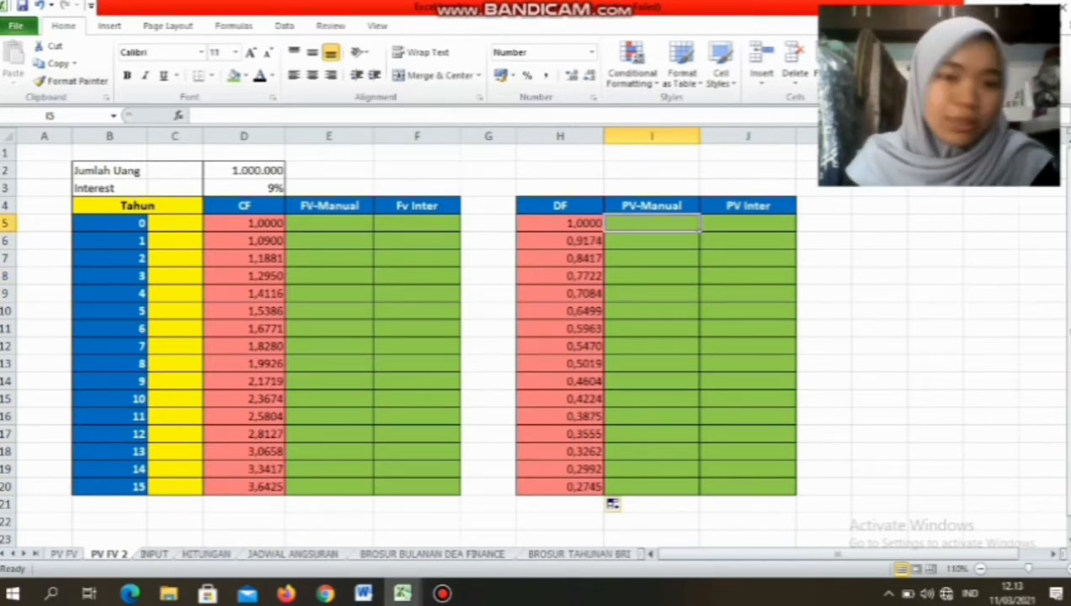
left_click(330, 223)
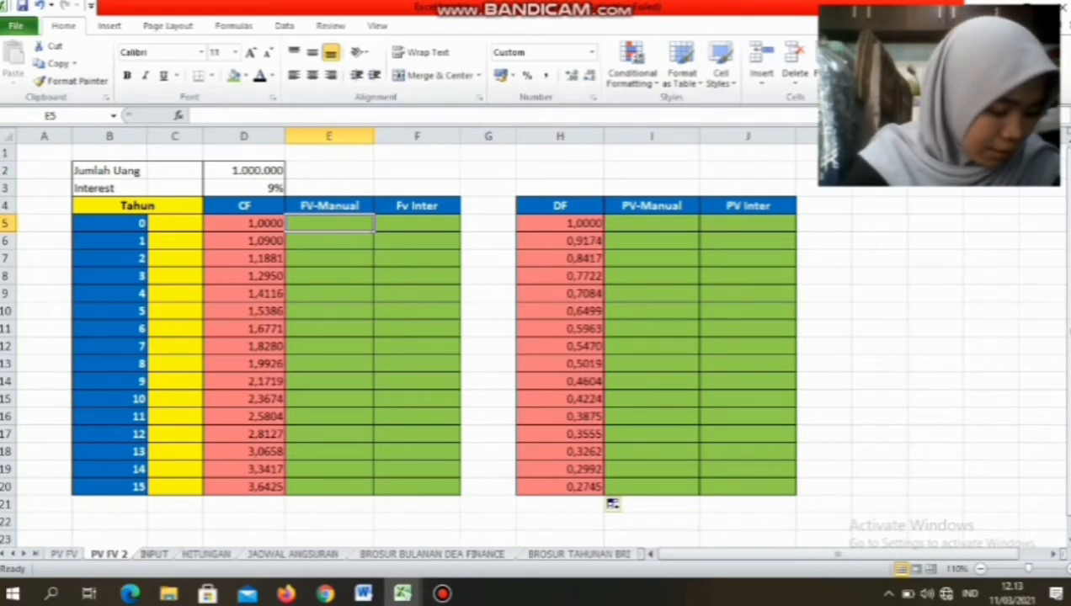
type("=")
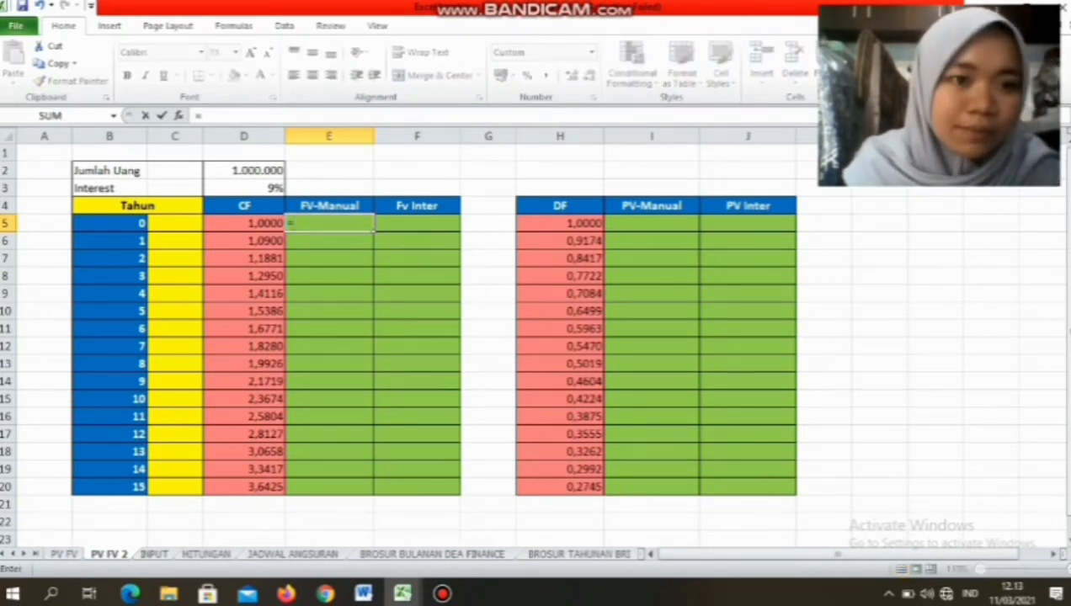
left_click(244, 171)
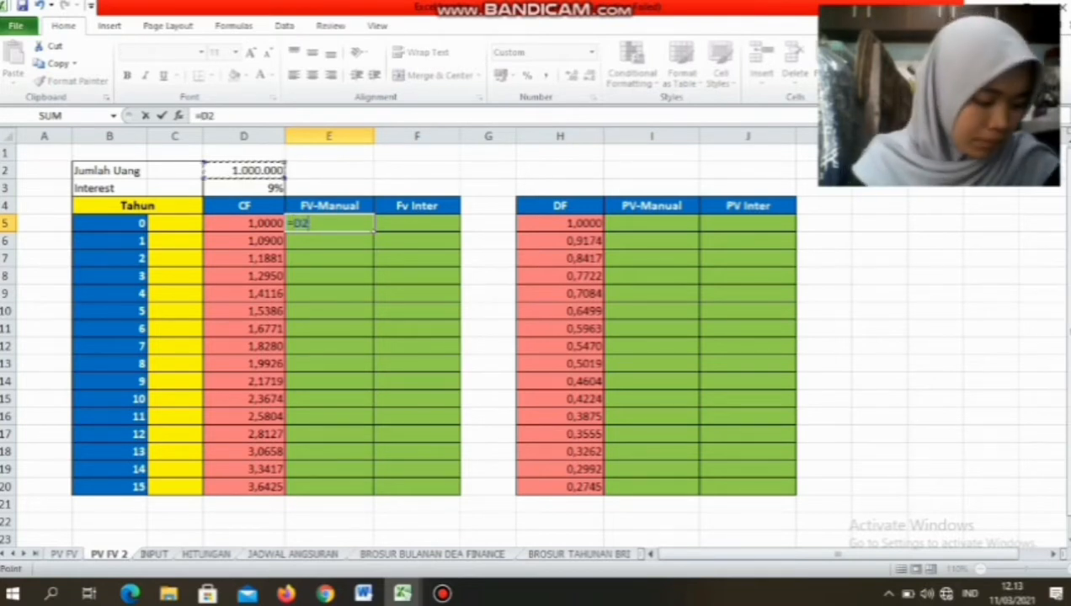
key("F4")
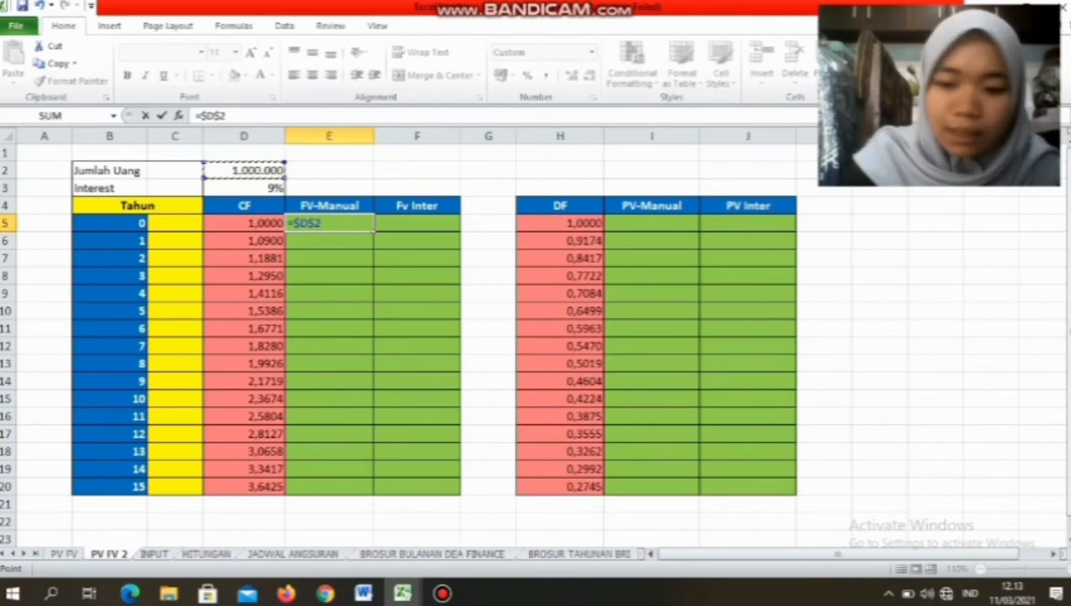
type("*")
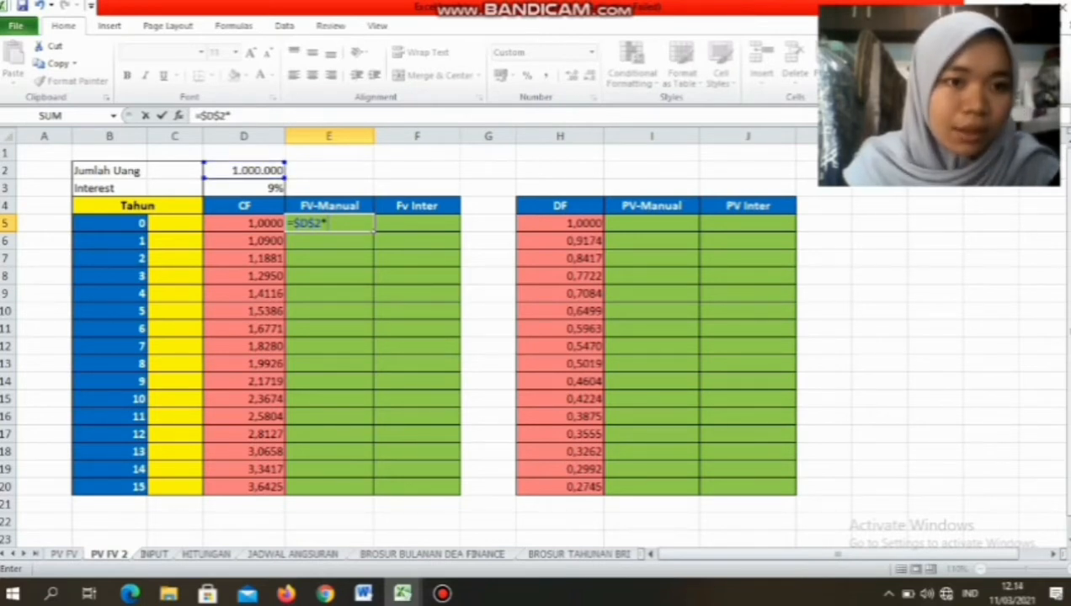
left_click(110, 224)
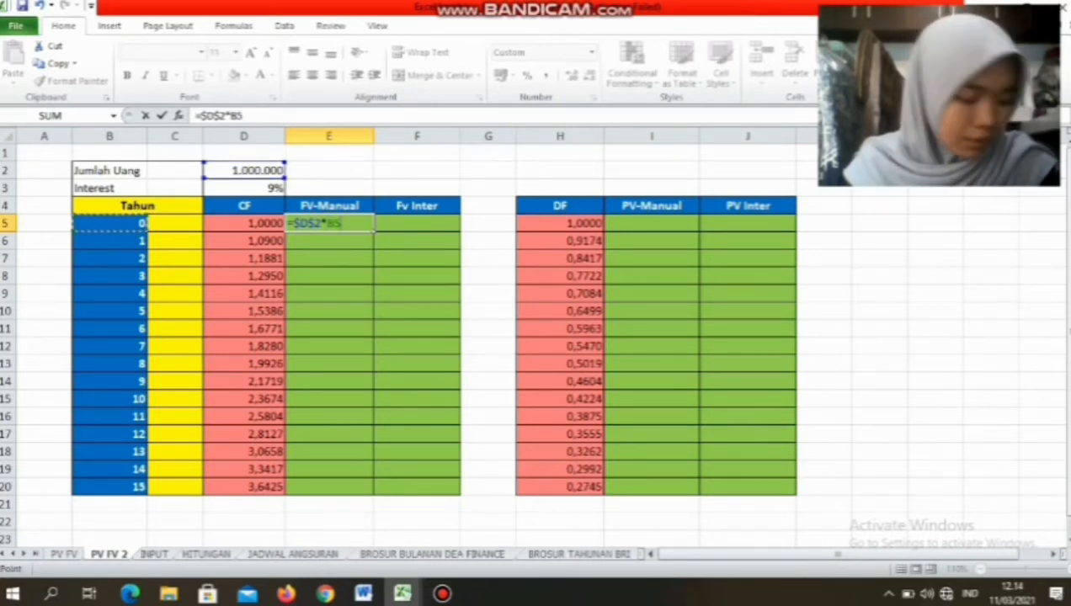
key("Return")
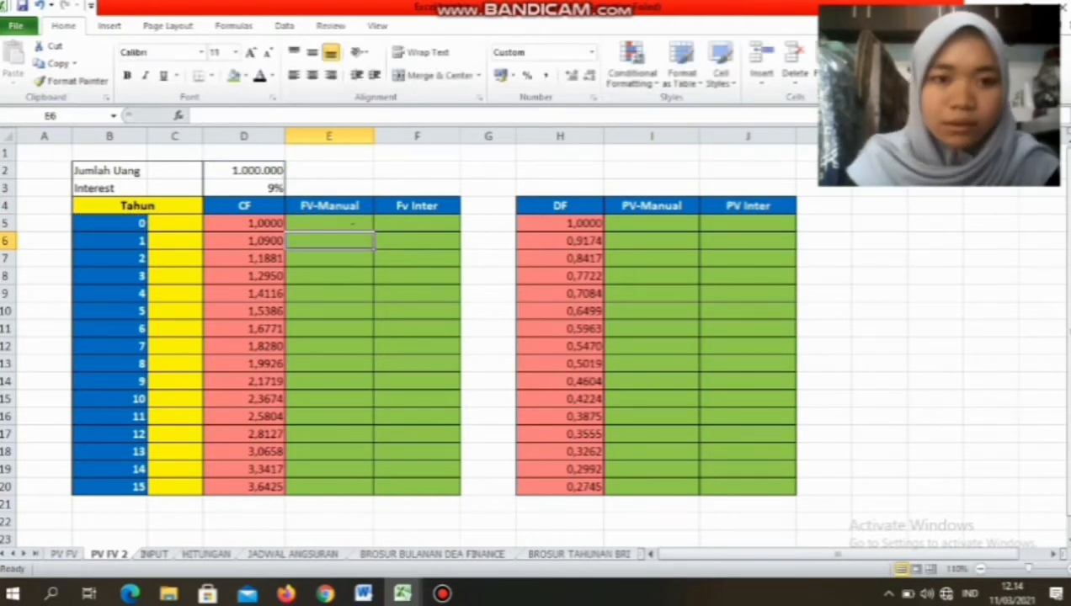
- Replace the FV-Manual formula in E5 with =$D$2*D5 and copy it down through E20 for years 1 to 15
left_click(330, 224)
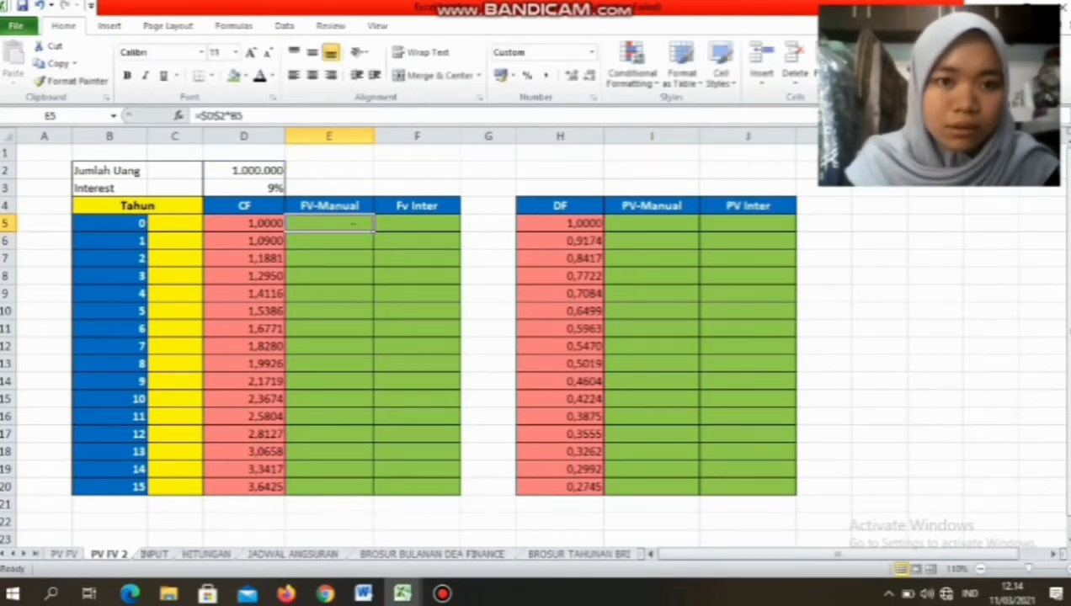
key("F2")
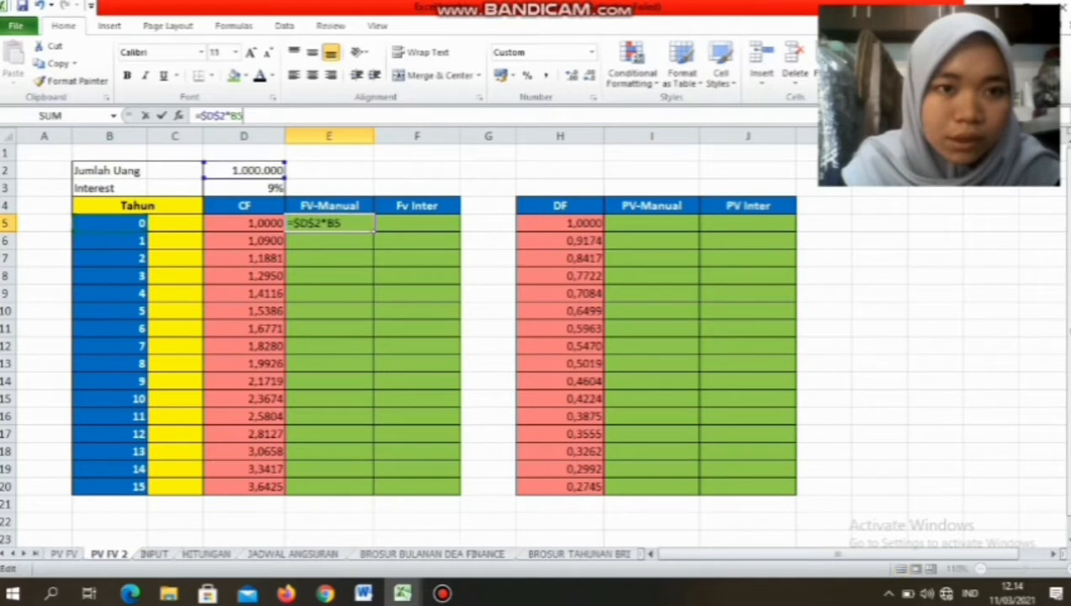
key("BackSpace")
key("BackSpace")
key("BackSpace")
key("BackSpace")
key("BackSpace")
key("BackSpace")
key("BackSpace")
key("BackSpace")
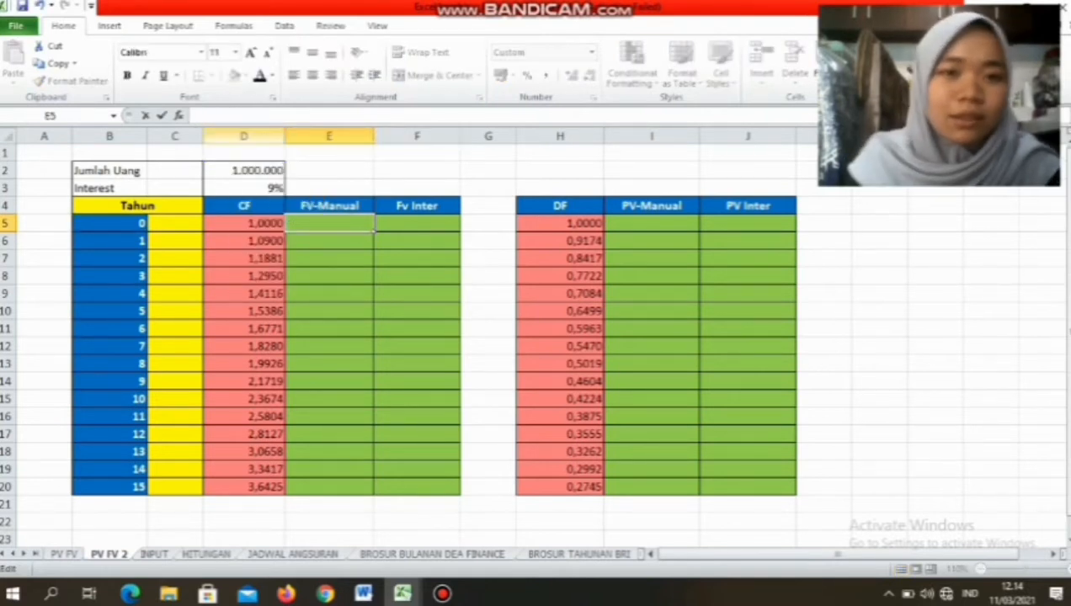
type("=")
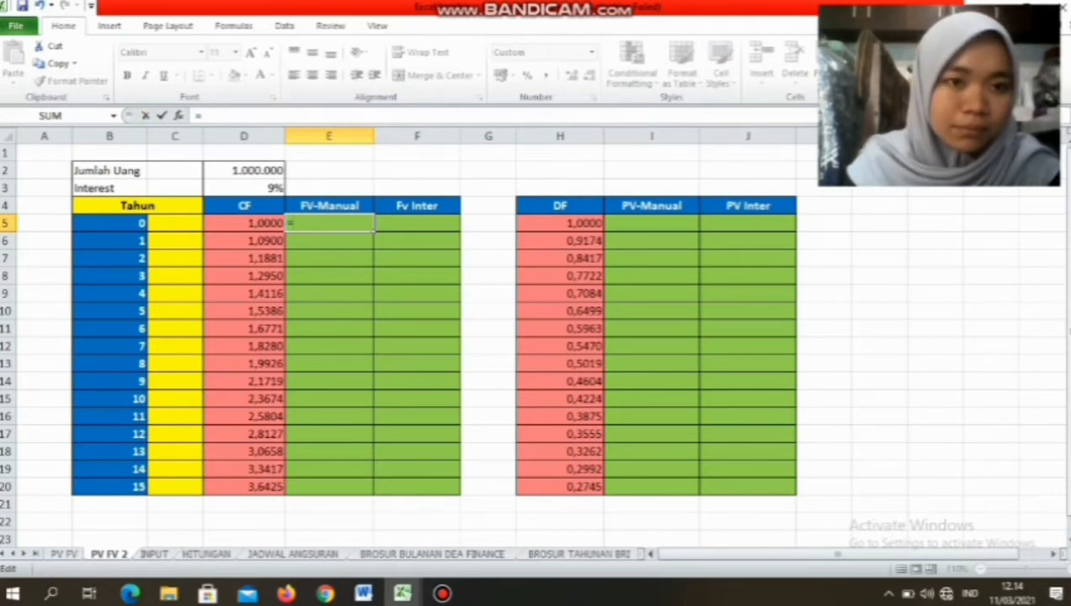
left_click(244, 171)
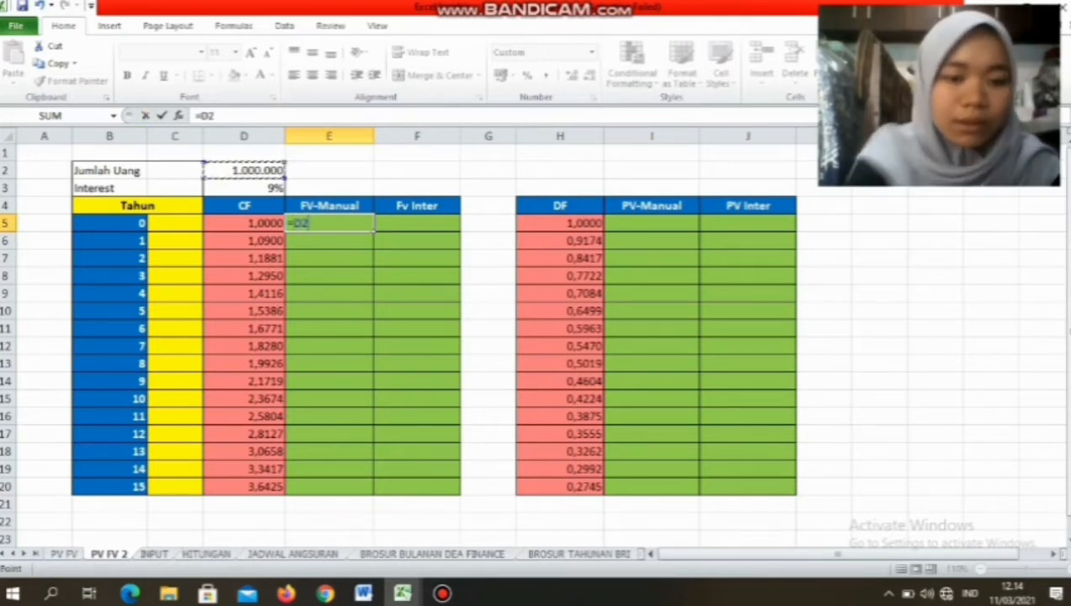
key("F4")
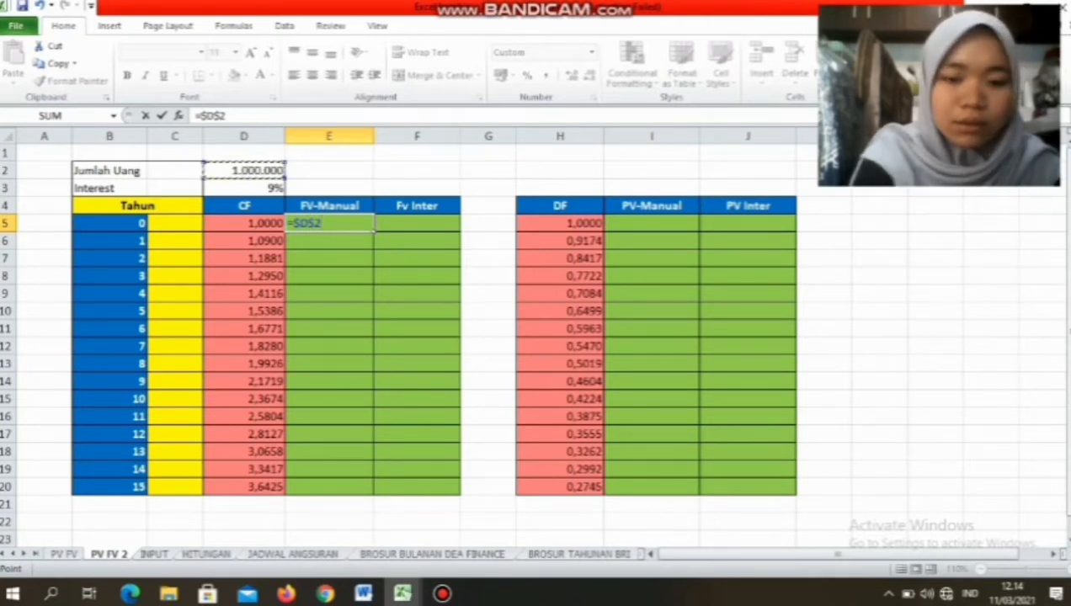
type("*")
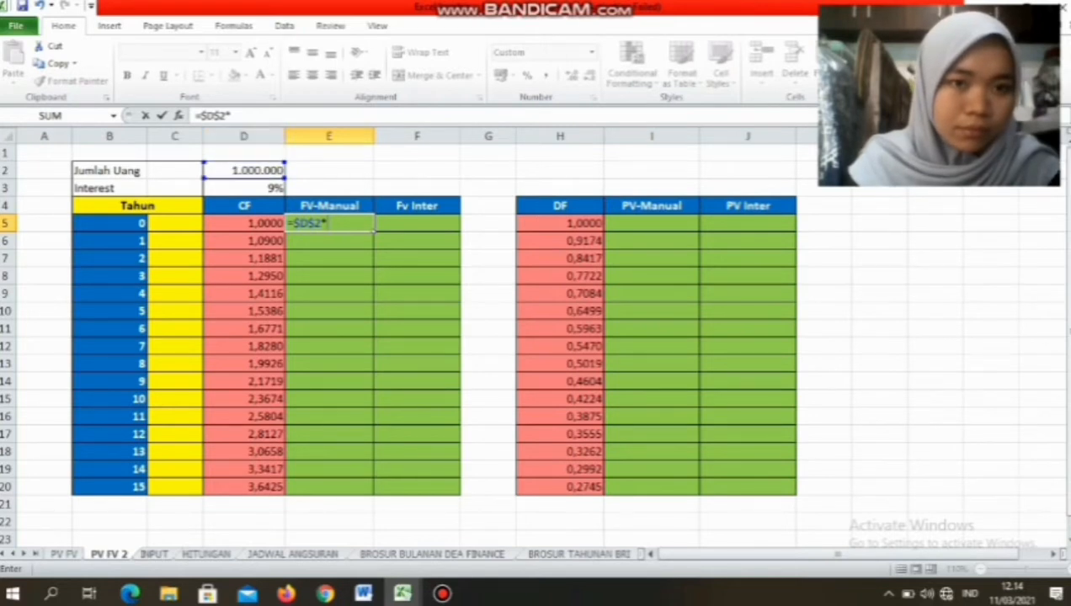
type("D5")
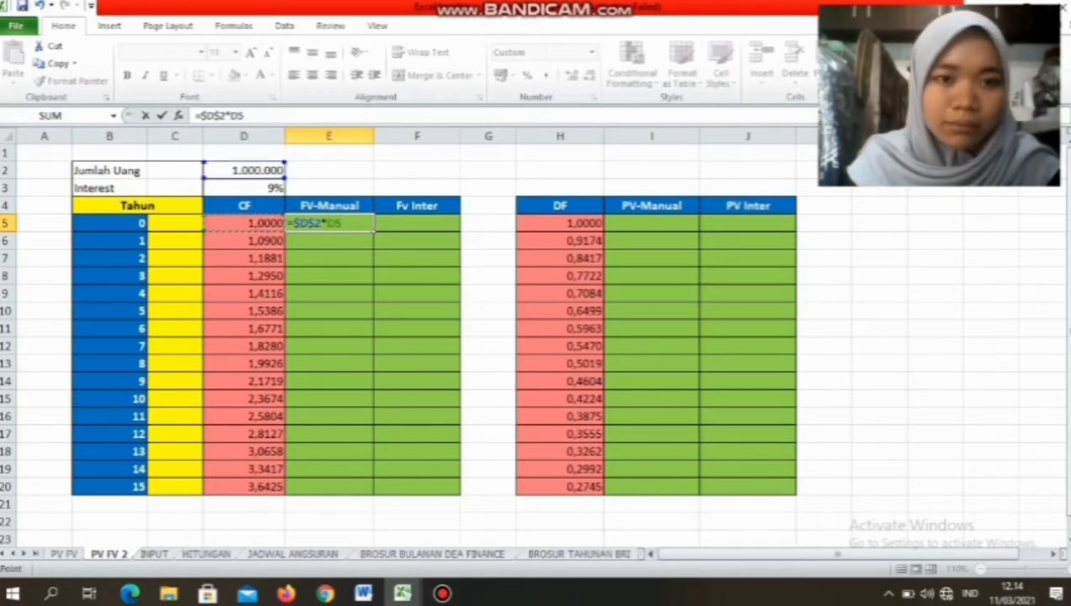
key("Return")
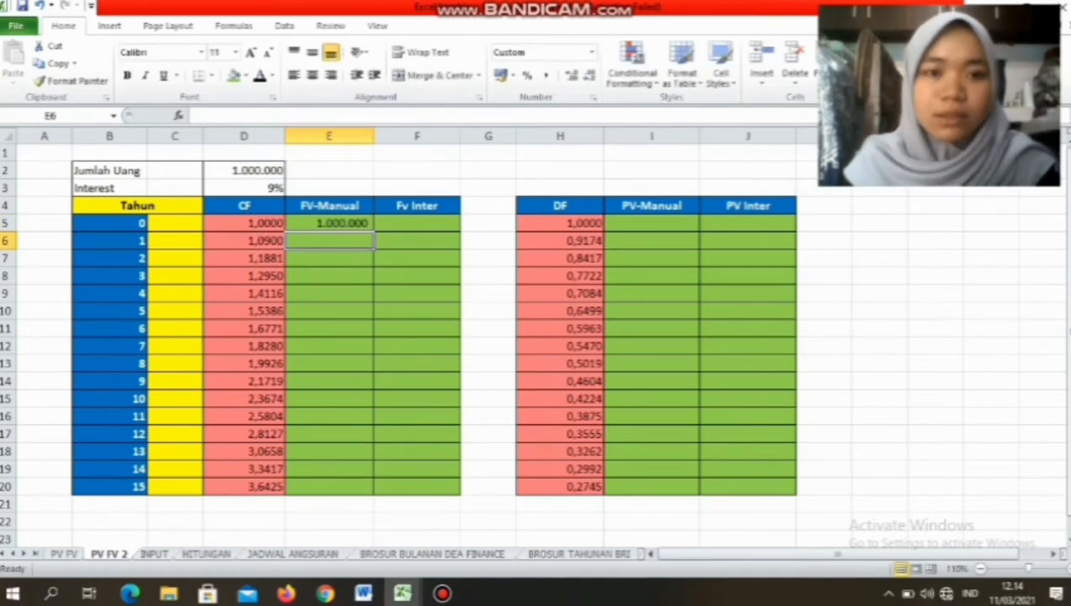
left_click(330, 224)
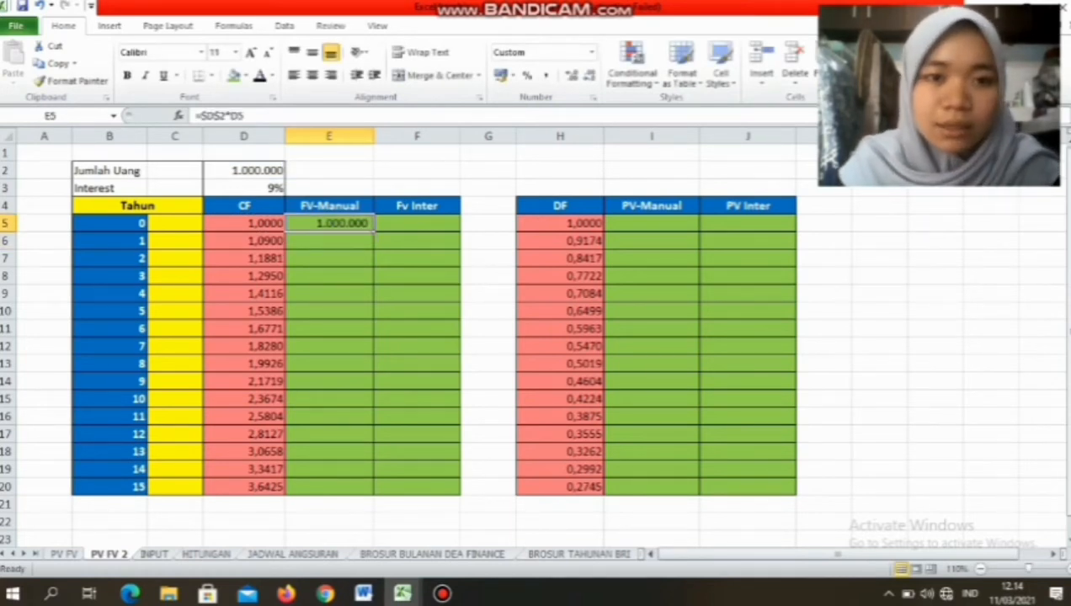
double_click(374, 231)
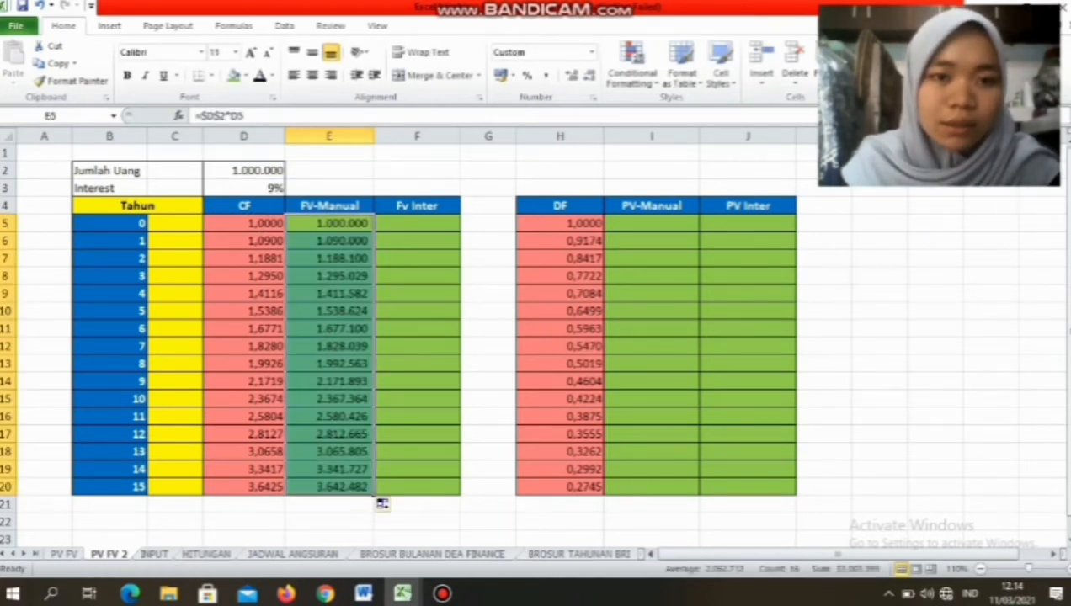
- Enter =FV($D$3;B5;;-$D$2) in the Fv Inter cell F5 and copy it down through F20 for years 1 to 15
left_click(417, 223)
left_click(329, 223)
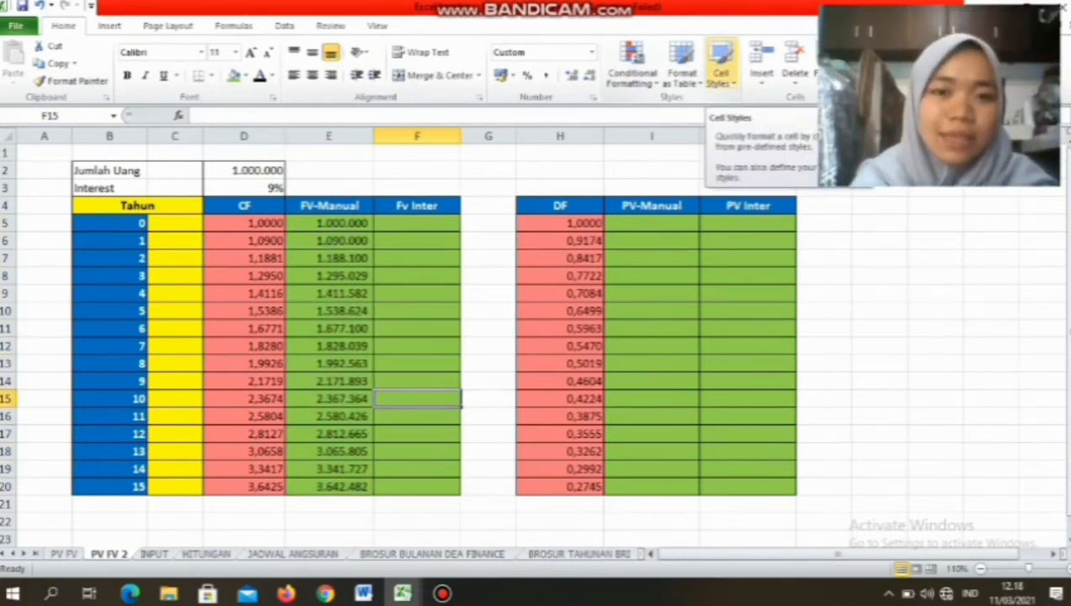
left_click(417, 223)
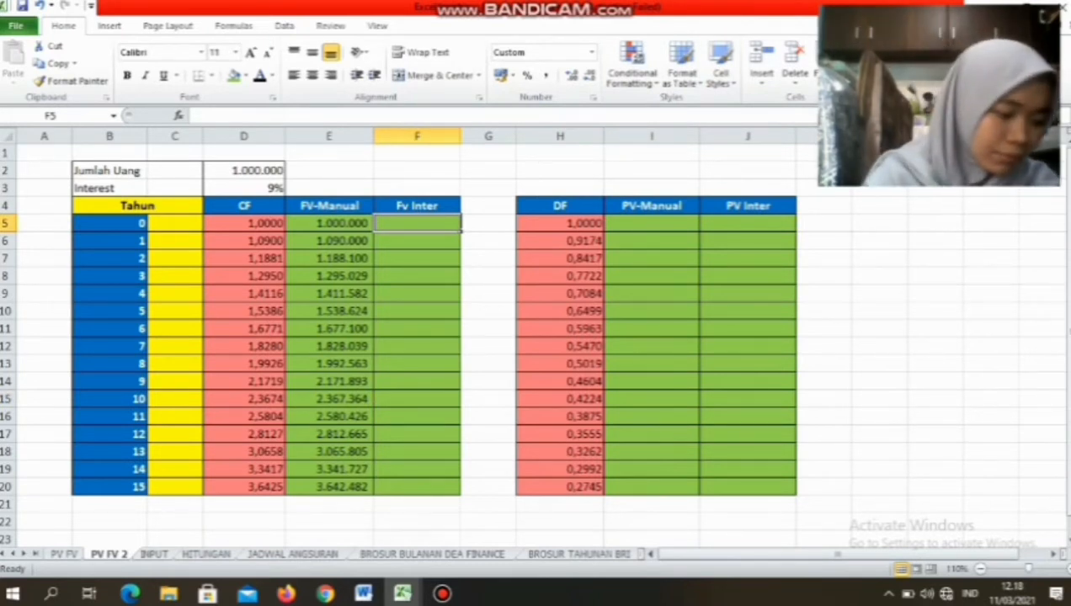
type("=")
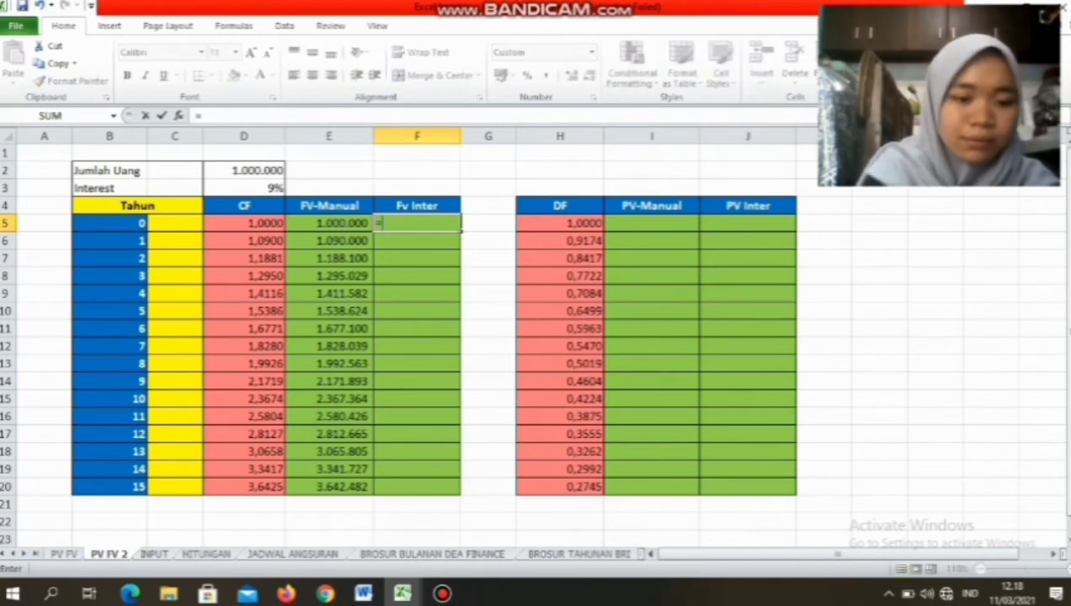
type("Fv")
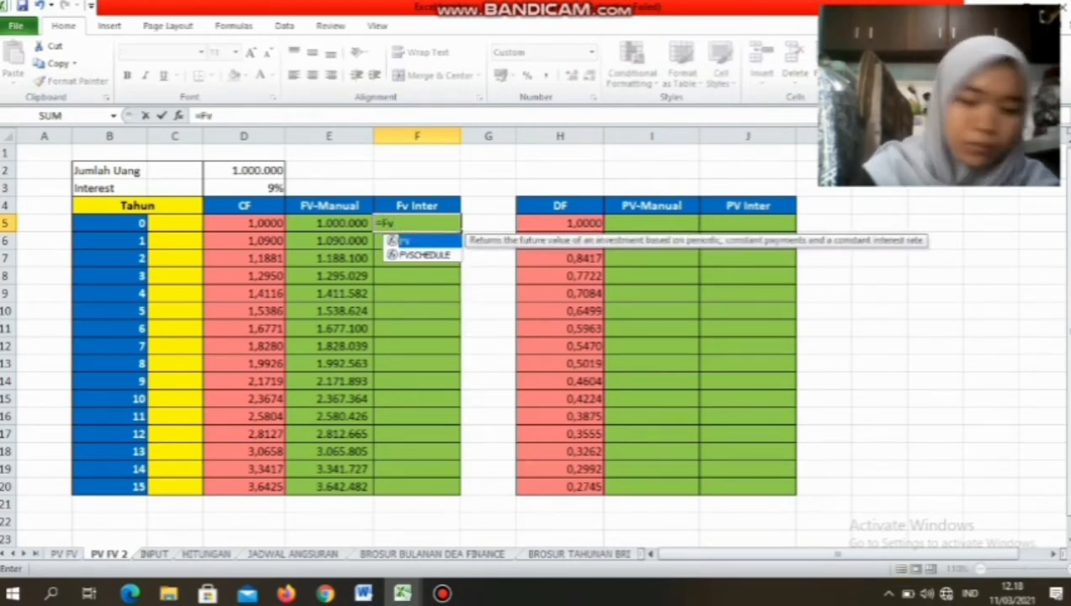
type("(")
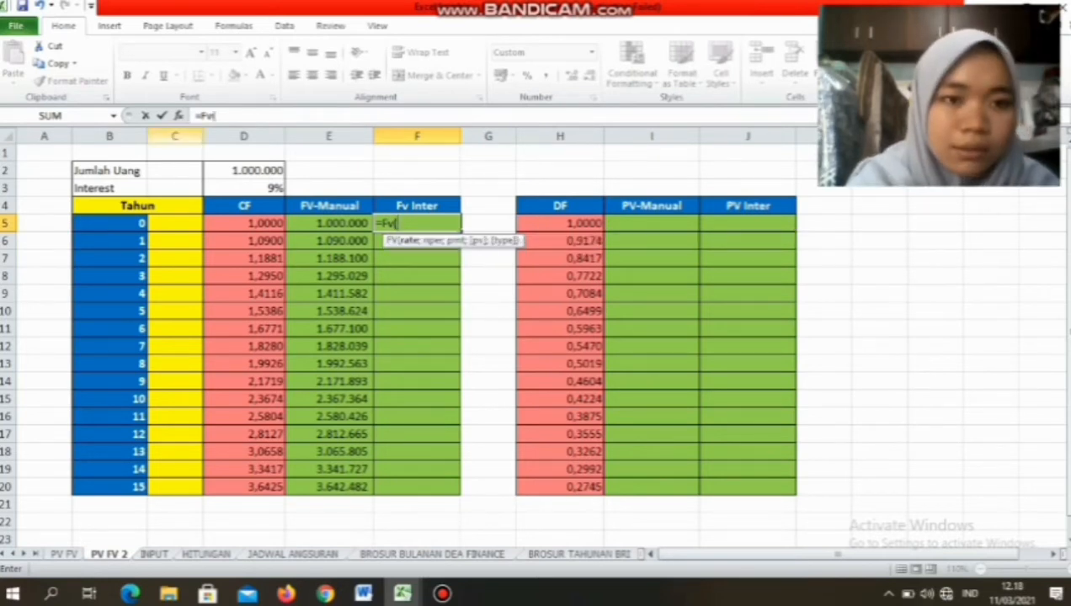
left_click(245, 188)
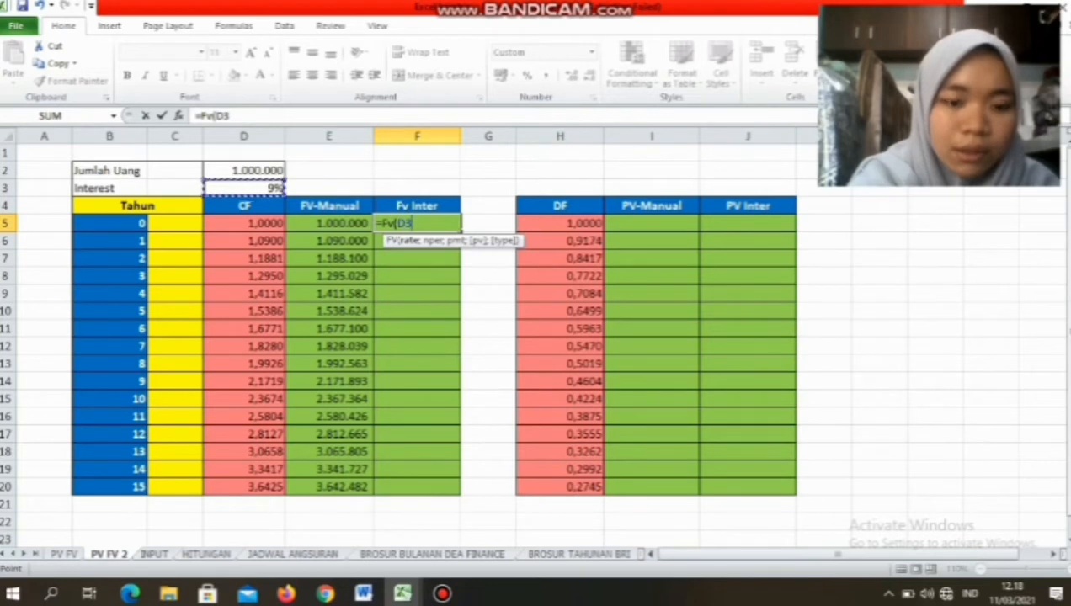
key("F4")
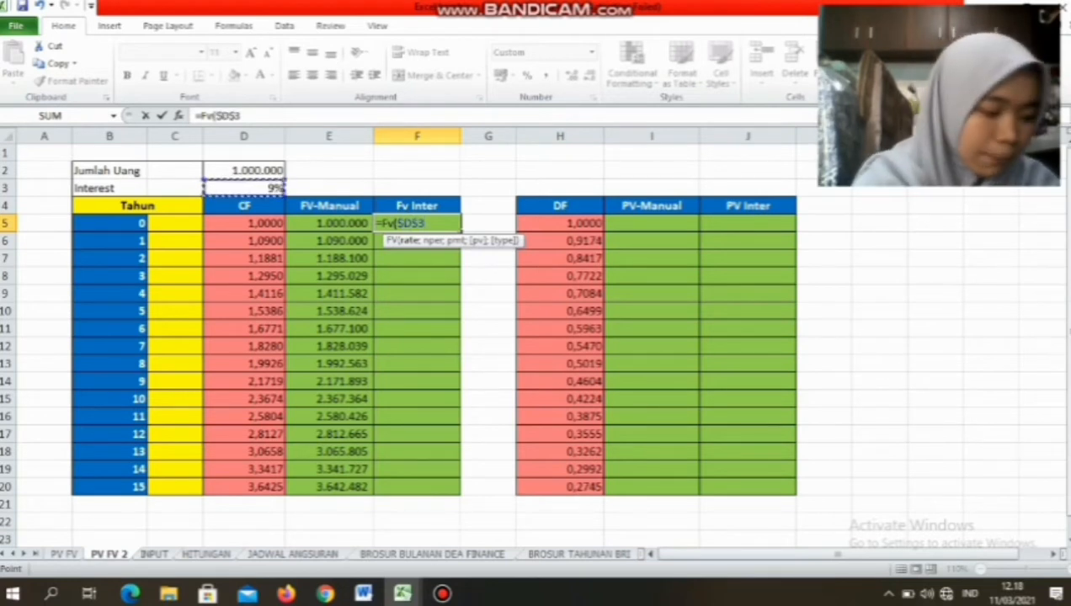
type(";")
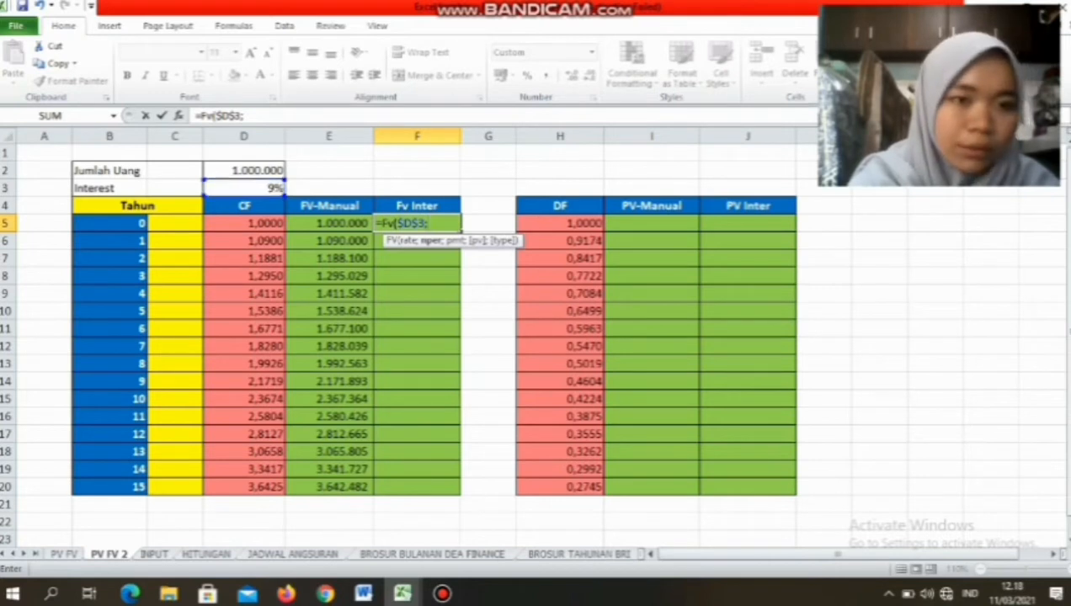
left_click(109, 223)
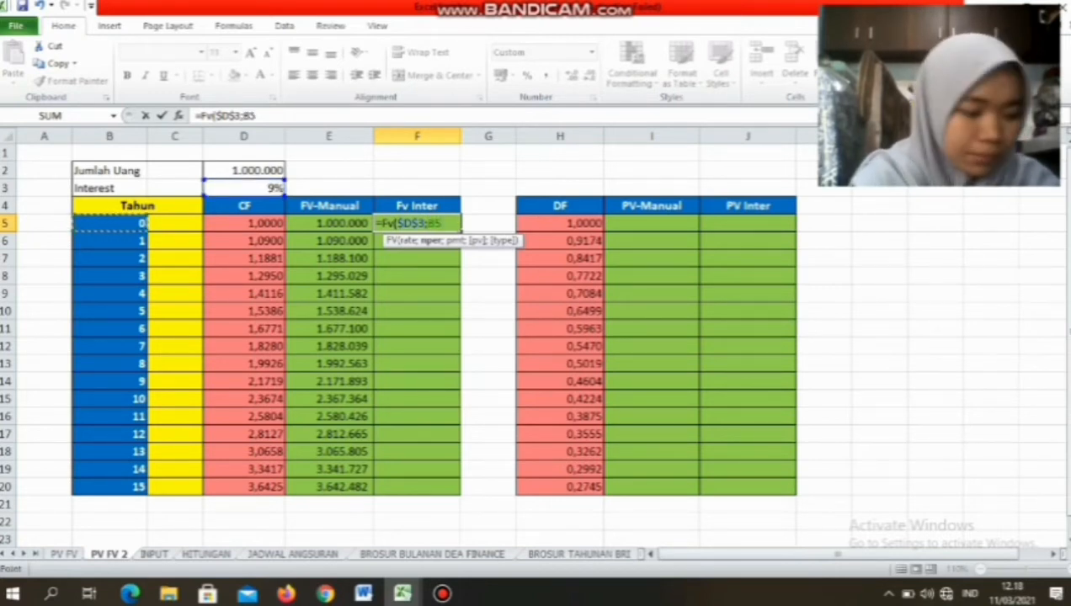
type(";B5")
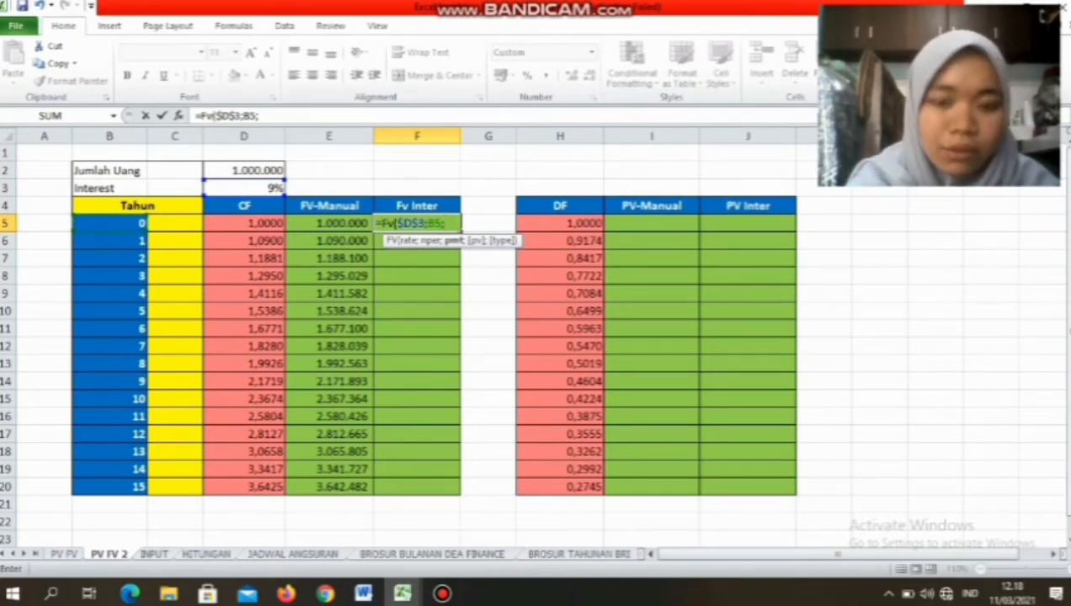
type(";")
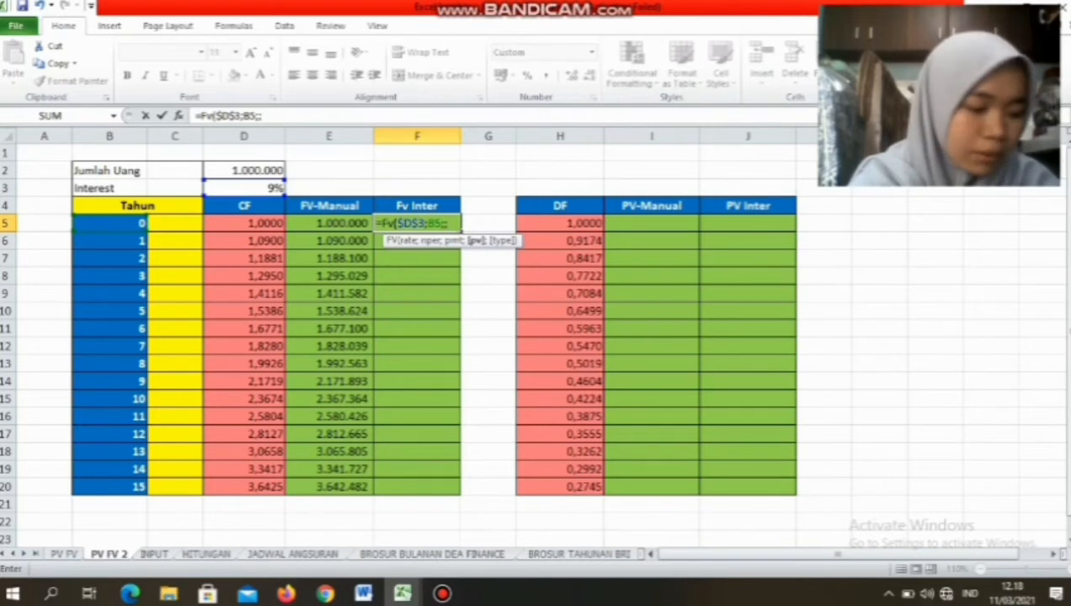
type("-")
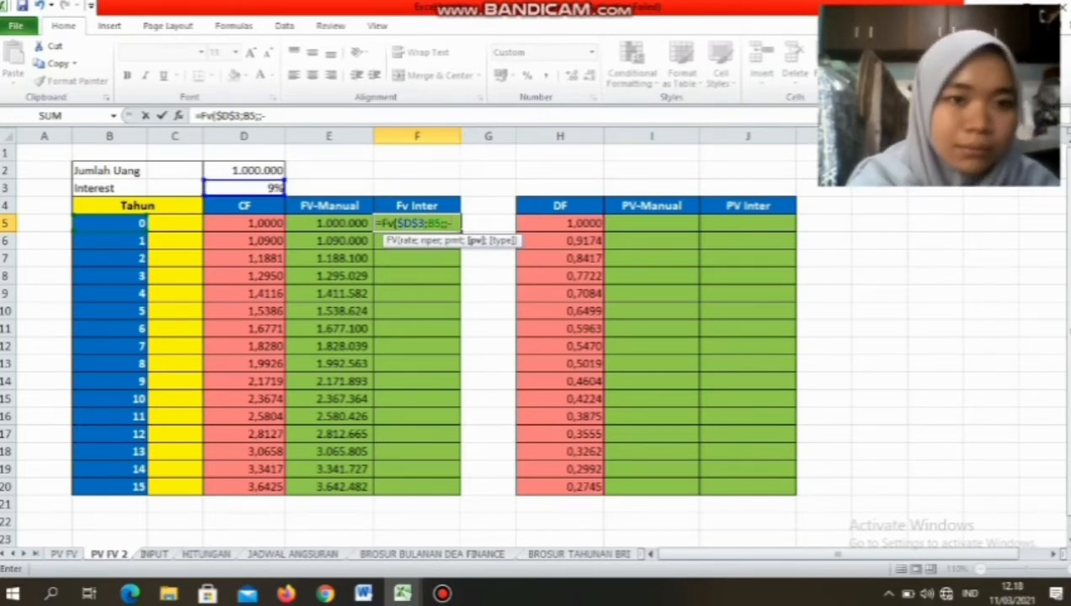
left_click(244, 171)
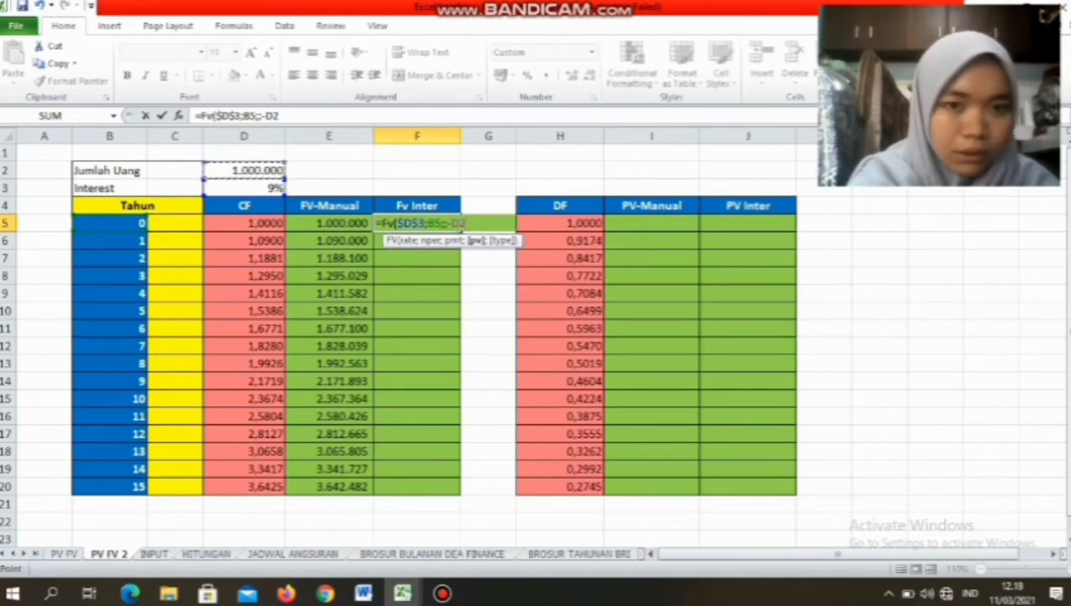
key("F4")
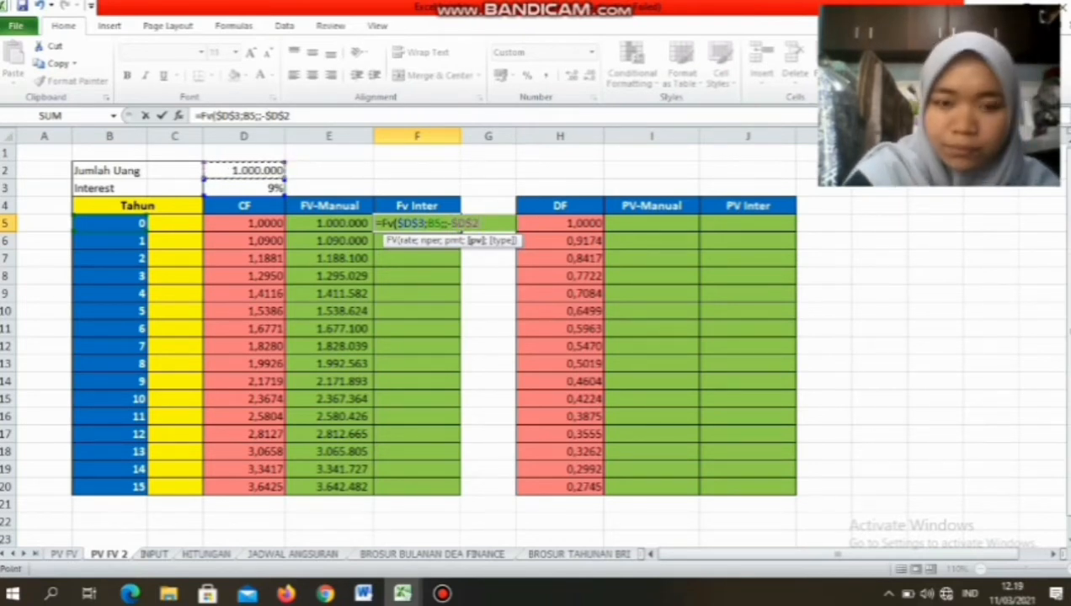
type(")")
key("Return")
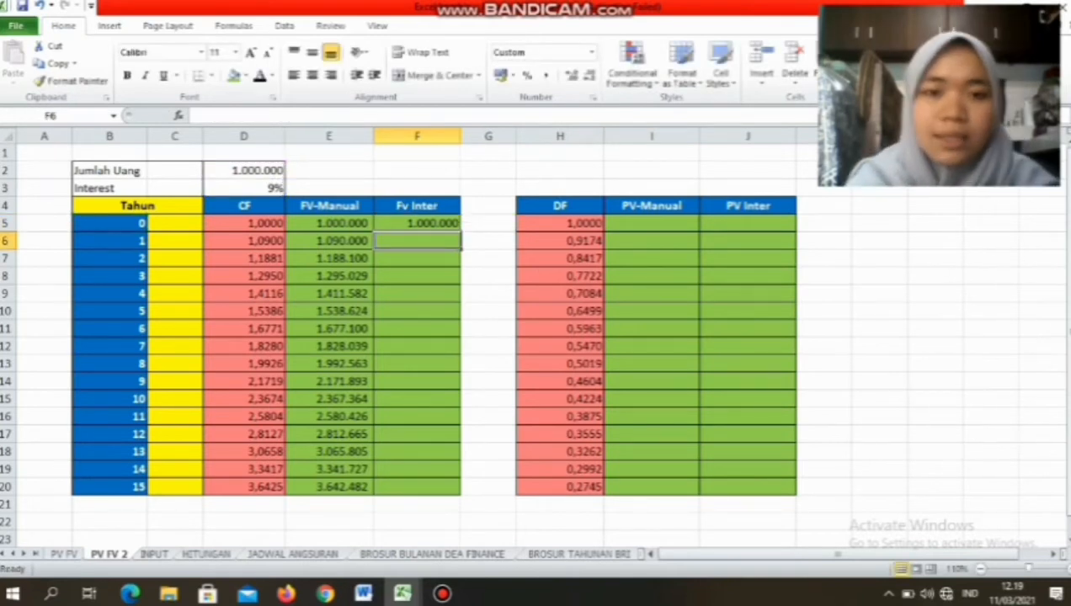
left_click(417, 223)
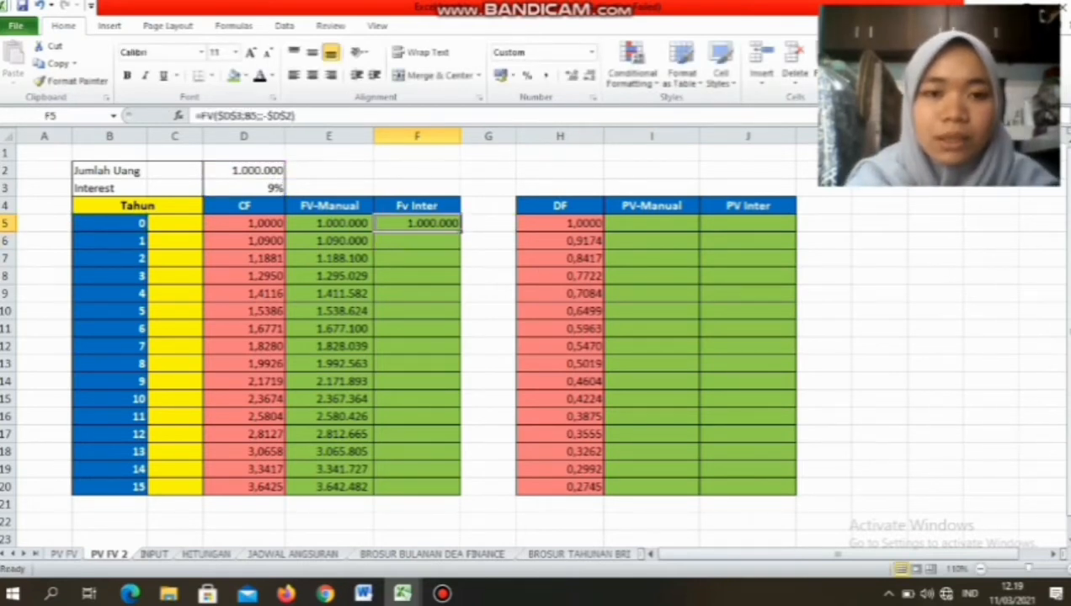
left_click_drag(461, 232, 461, 488)
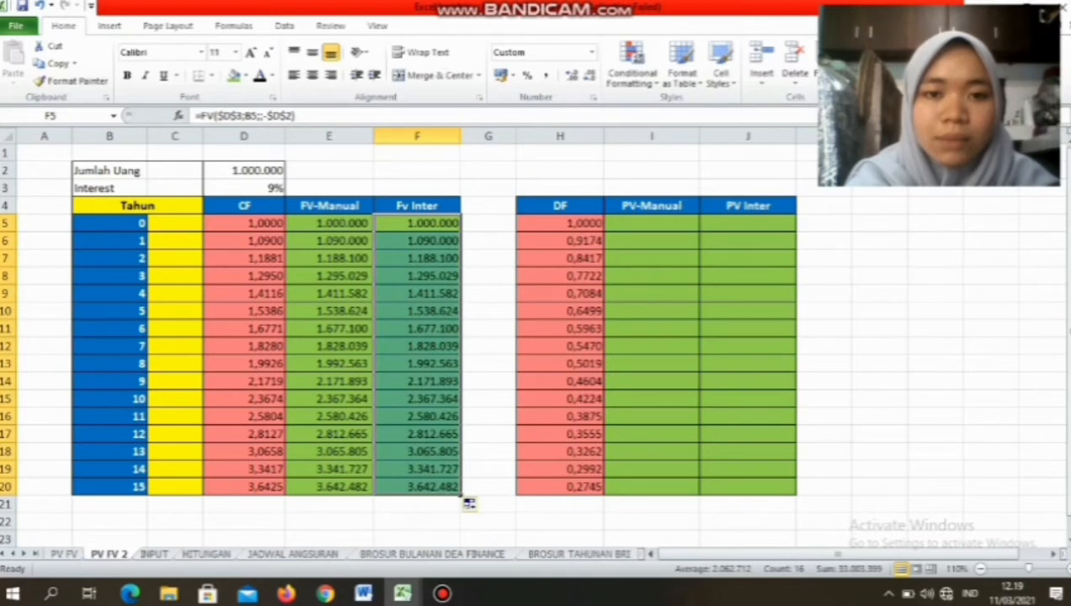
left_click(560, 223)
key("Down")
key("Down")
key("Down")
key("Down")
key("Down")
key("Down")
key("Down")
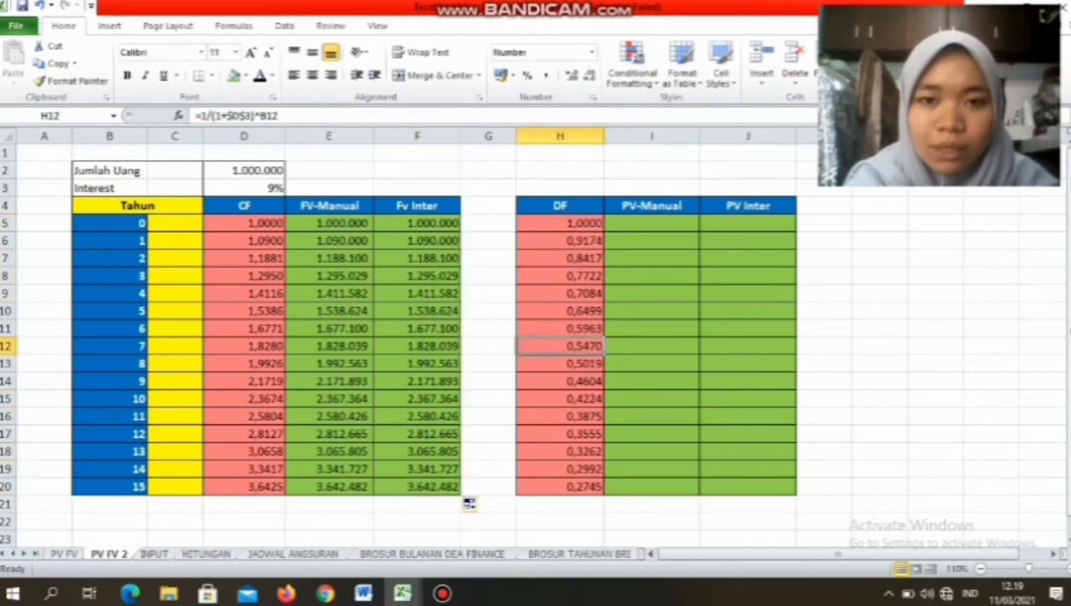
left_click(417, 330)
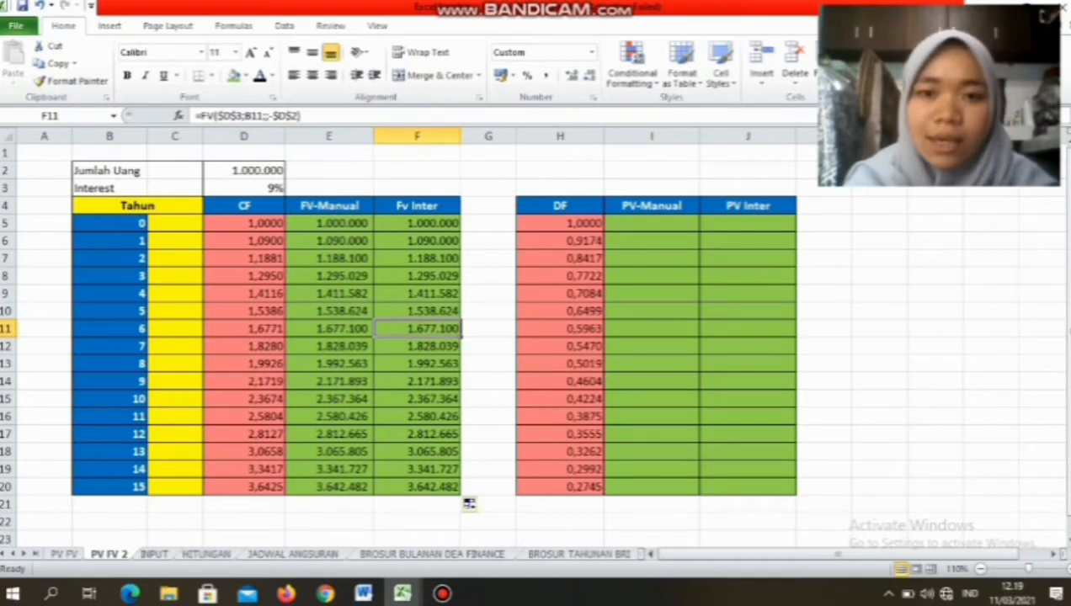
- Enter =1/(1+$D$3)^B5 in the PV-Manual cell I5 and copy it down through I20 for years 1 to 15
left_click(652, 223)
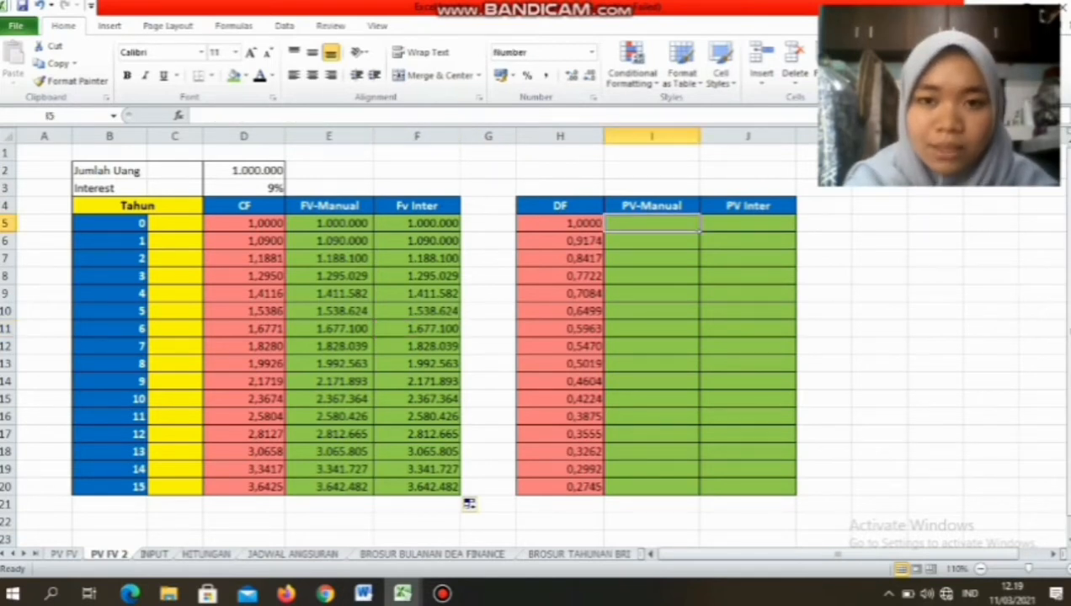
type("=")
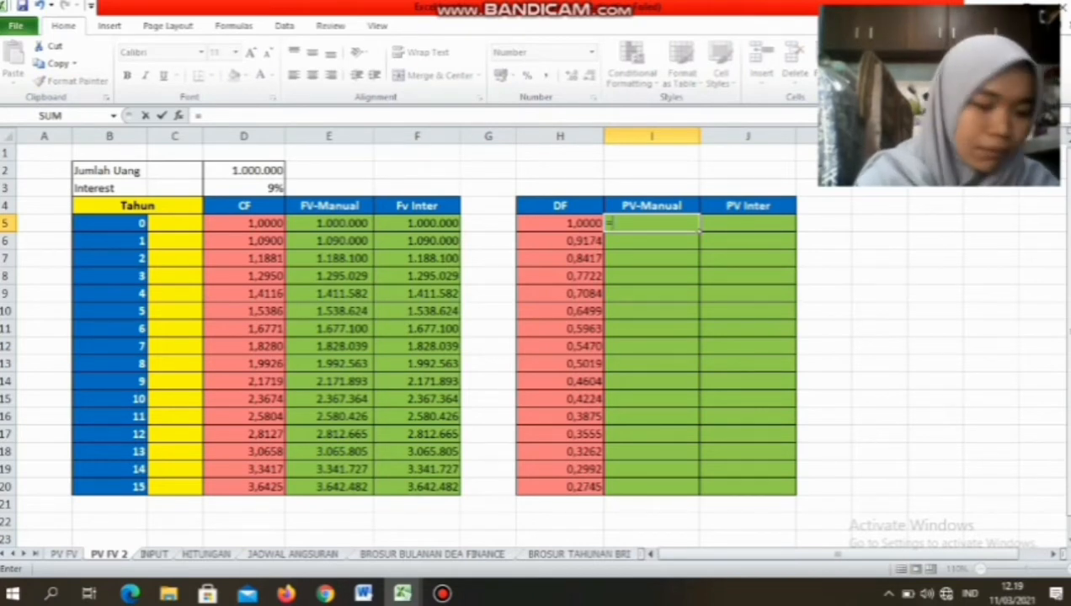
type("1/")
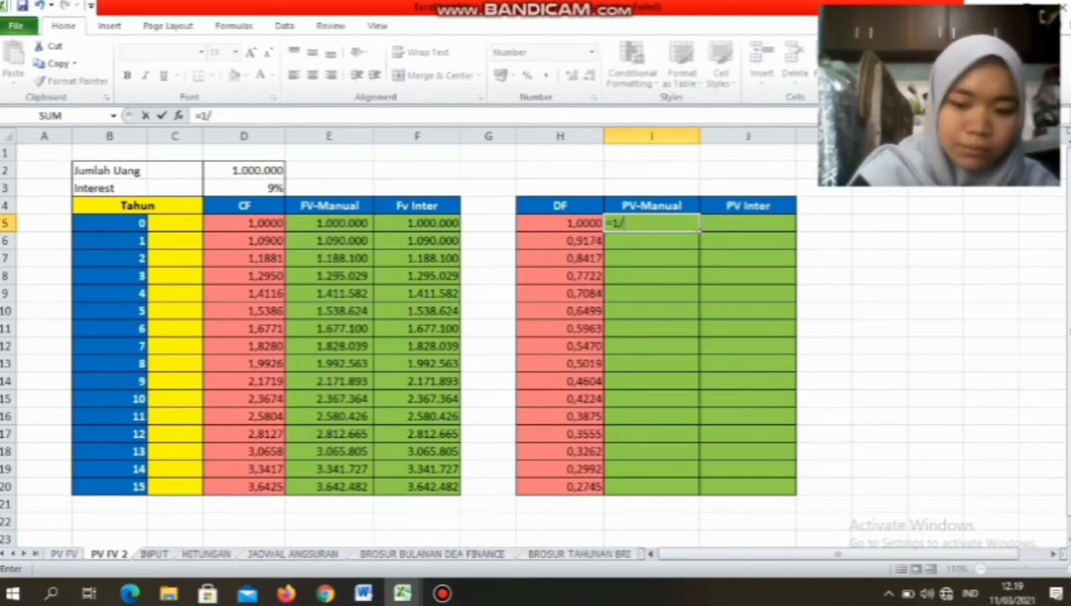
type("(")
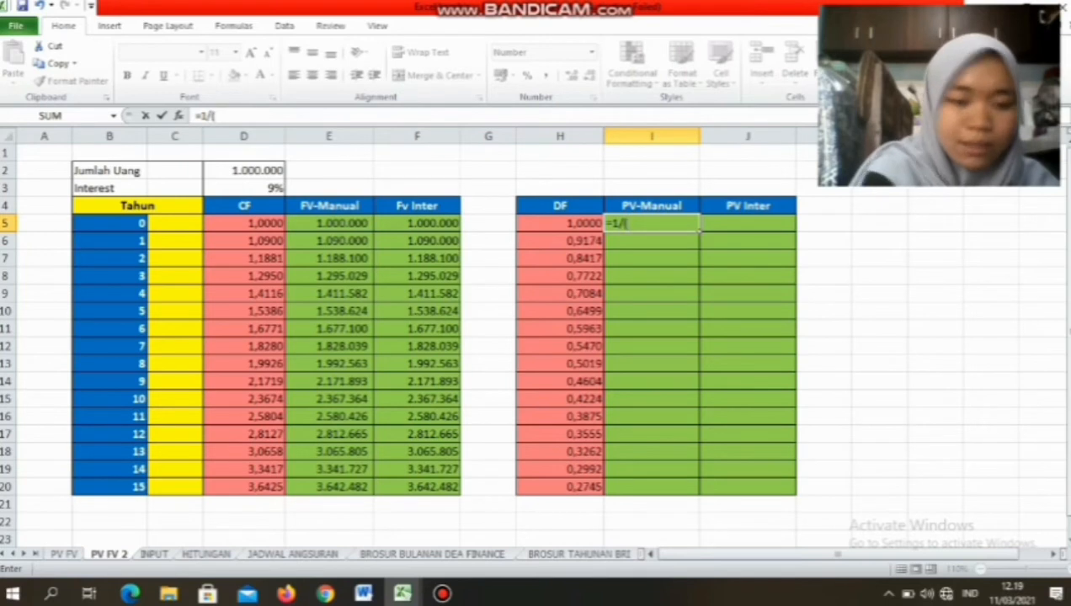
type("1+")
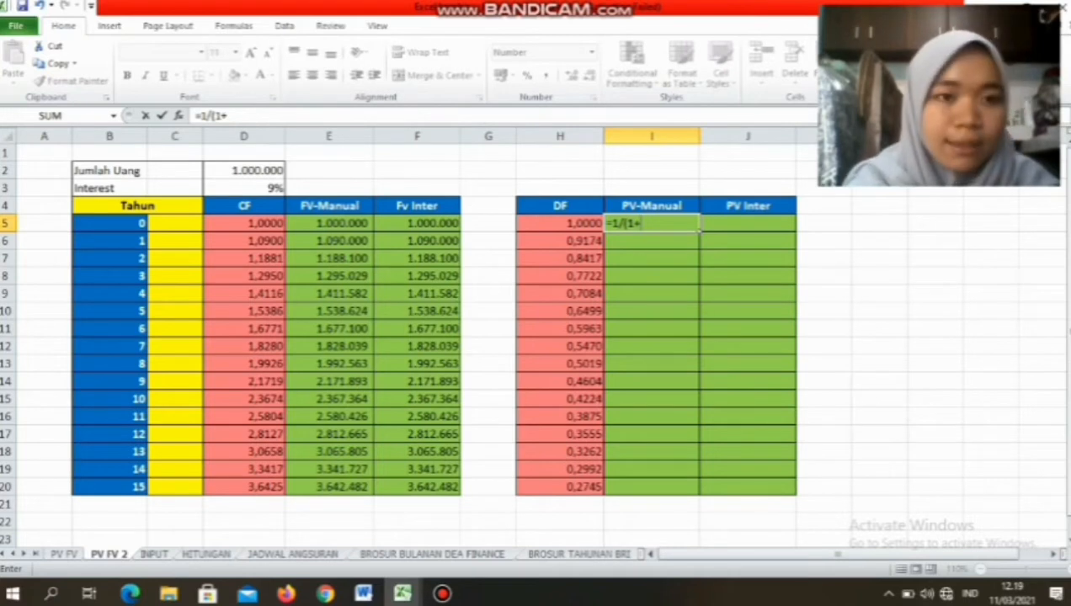
left_click(244, 188)
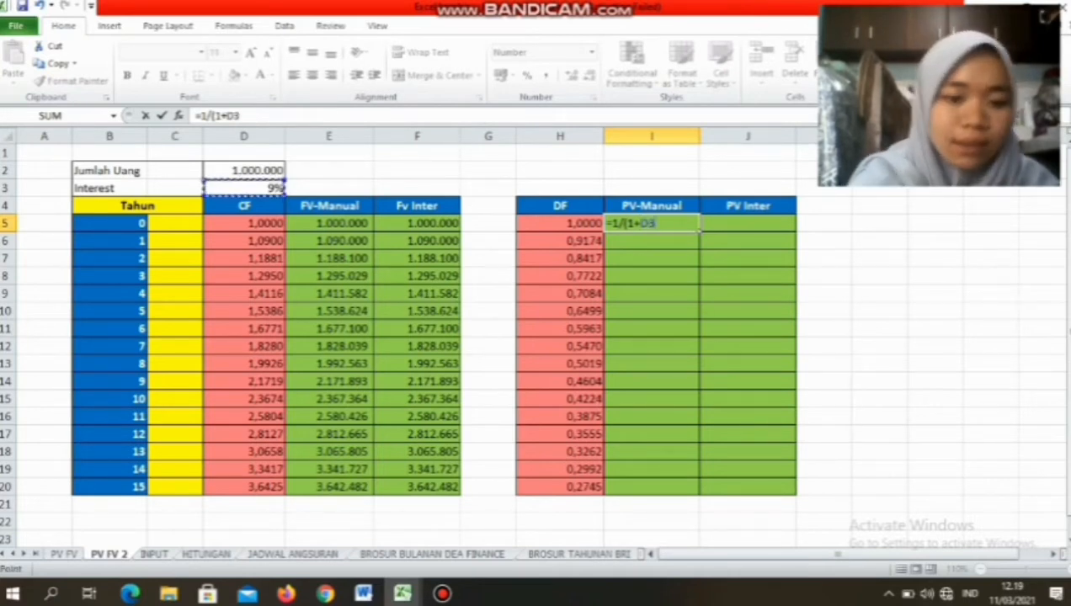
key("F4")
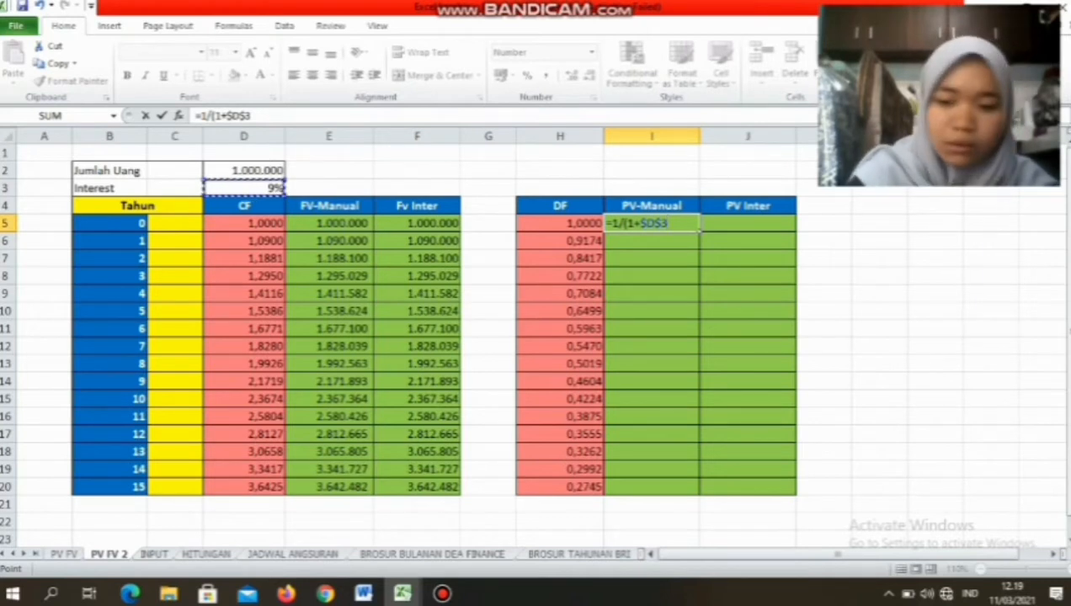
type(")")
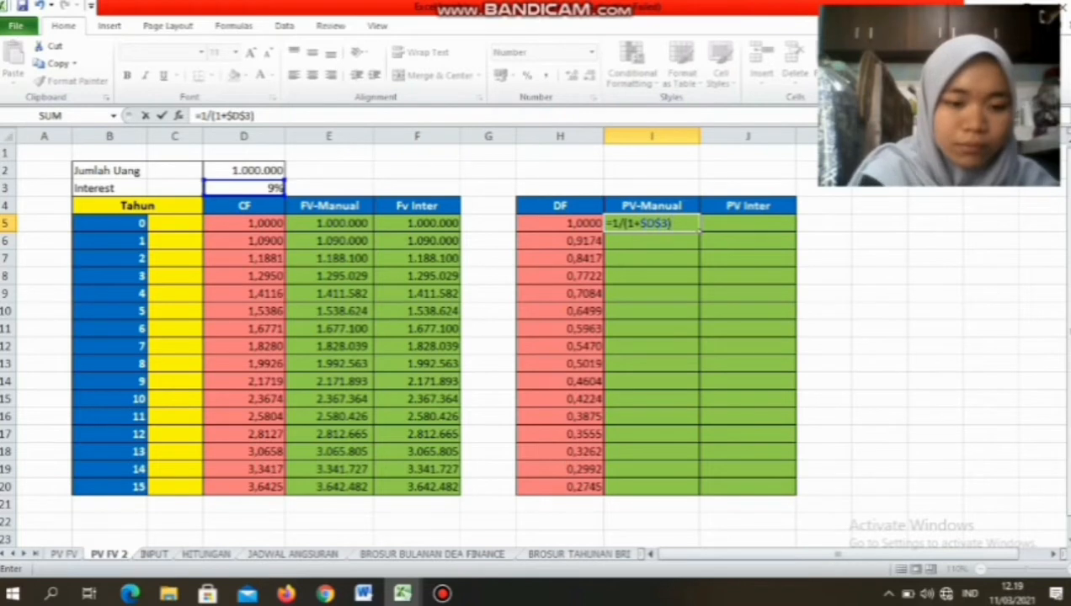
type("^")
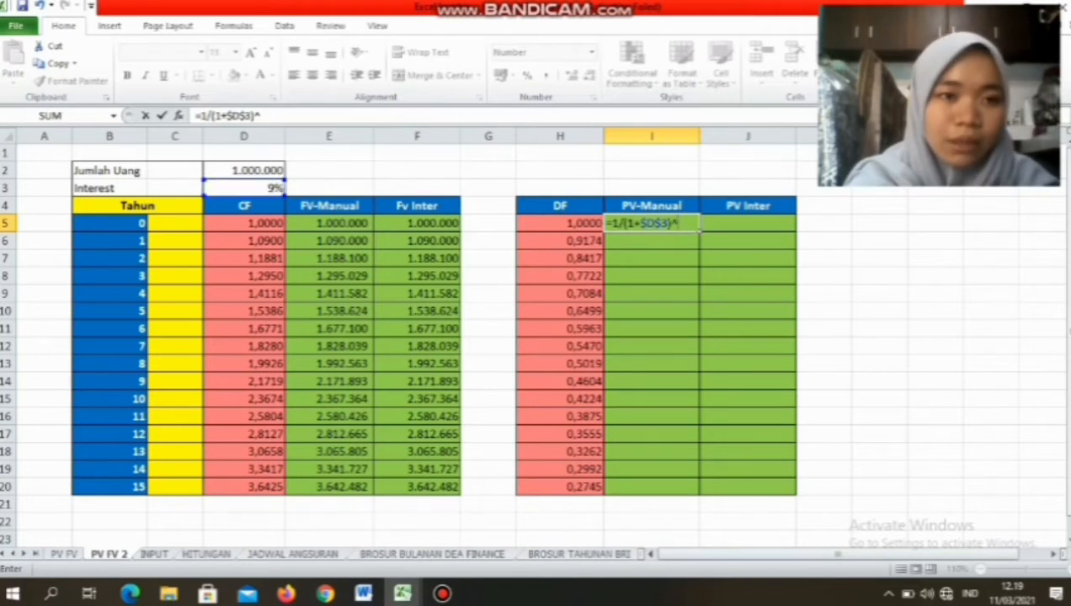
left_click(110, 223)
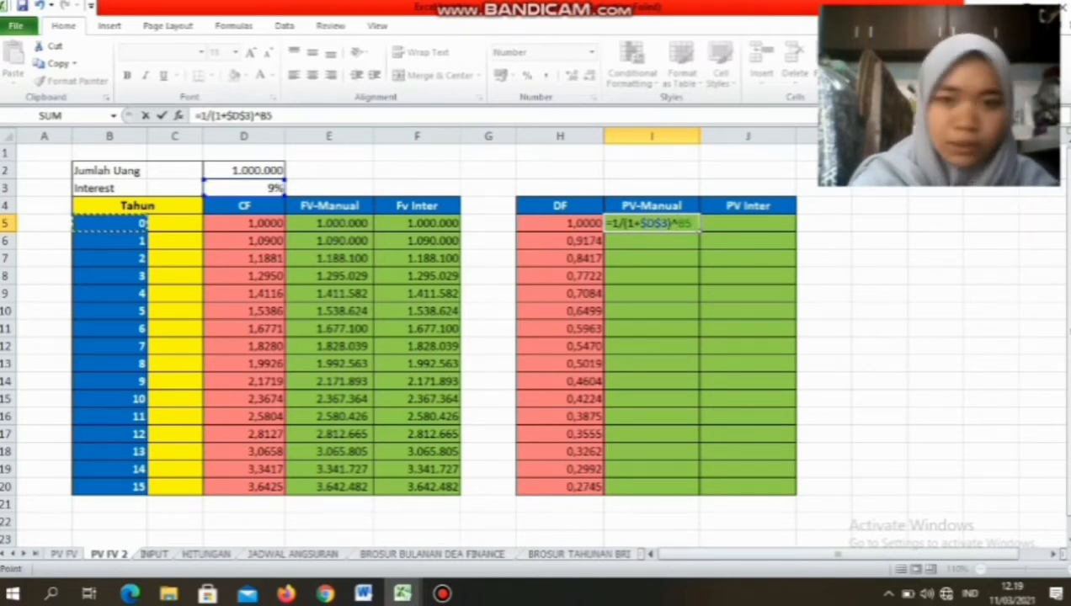
key("Return")
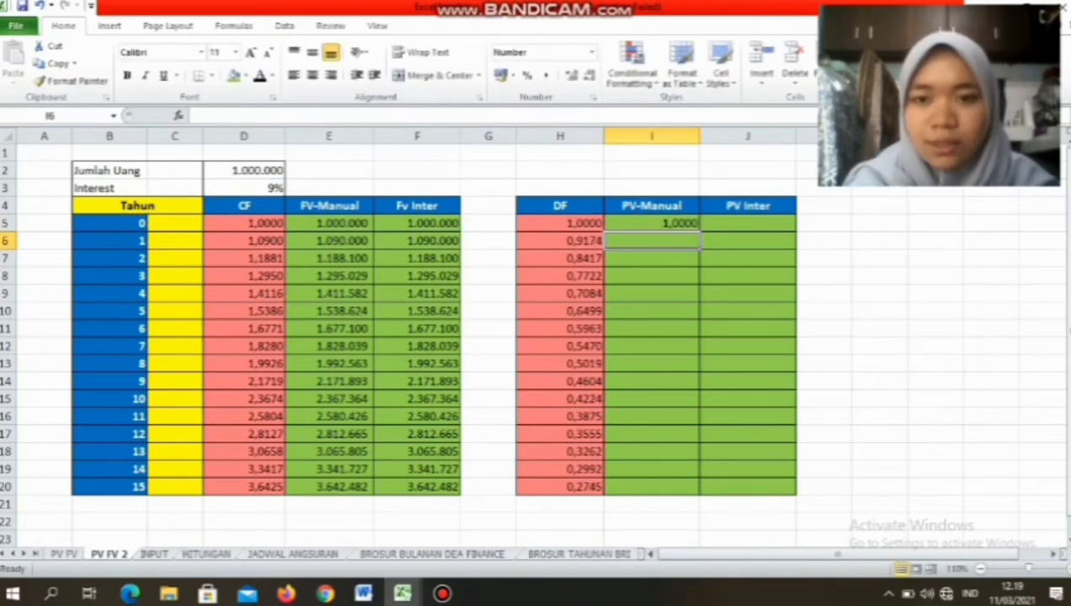
left_click(652, 223)
double_click(699, 230)
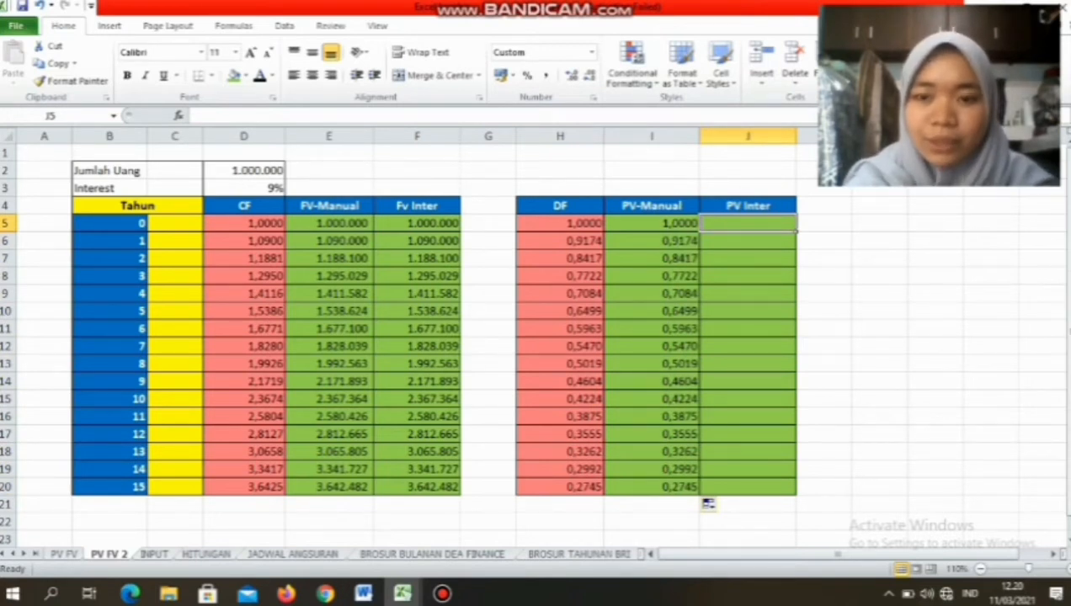
- Enter =PV($D$3;B5;;-$D$2) in the PV Inter cell J5 for year 0
type("=")
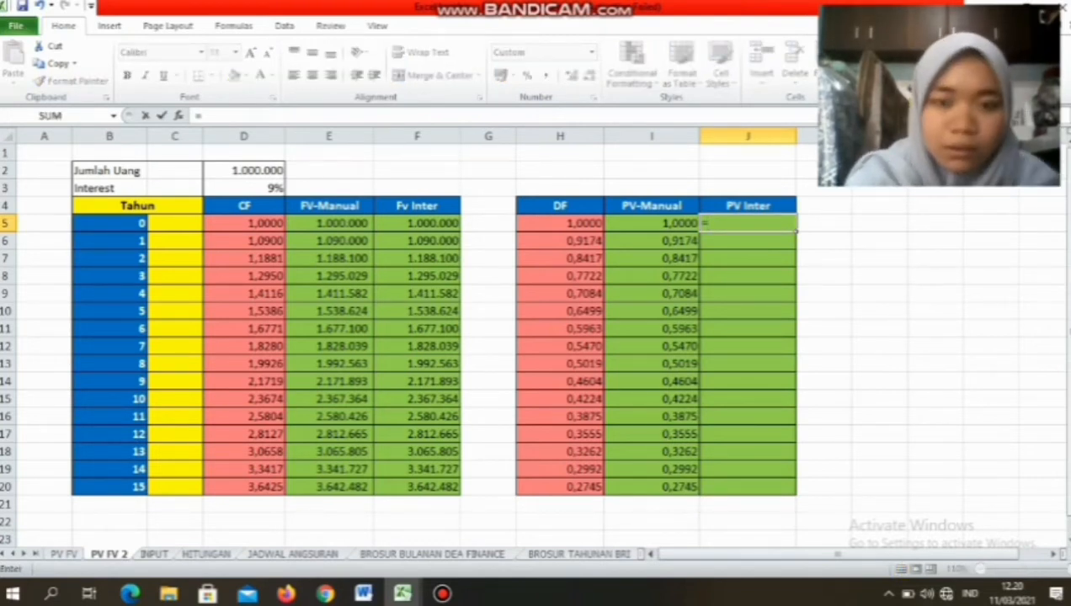
type("Pv")
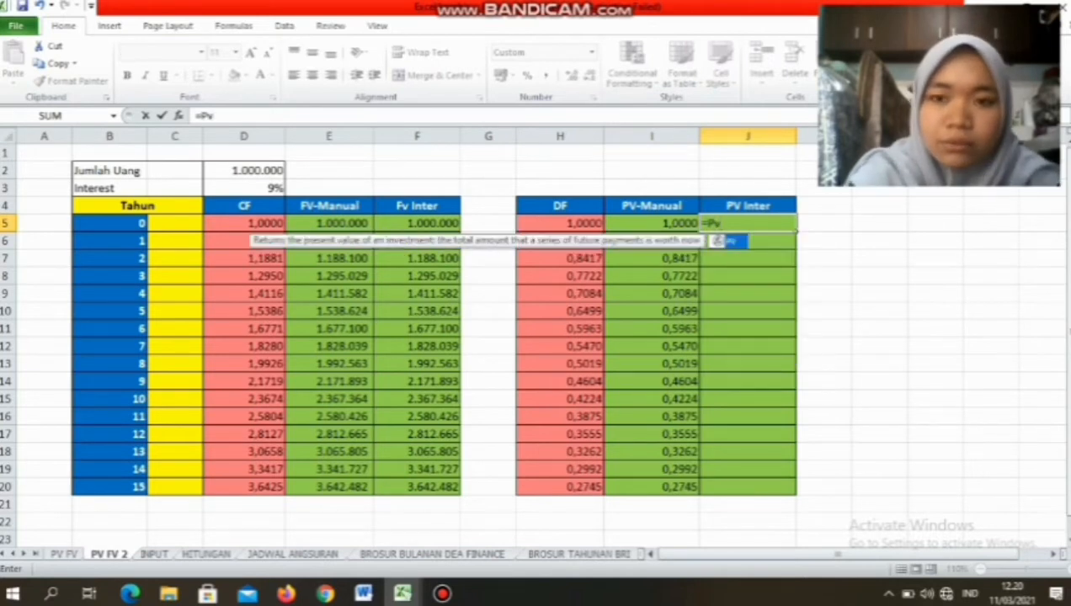
type("(")
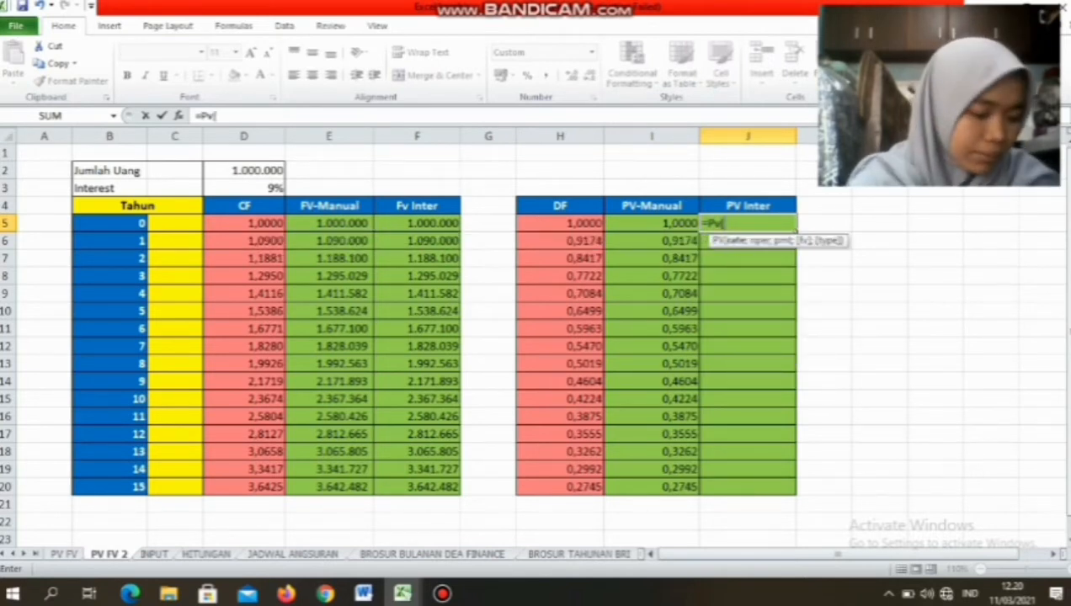
left_click(245, 189)
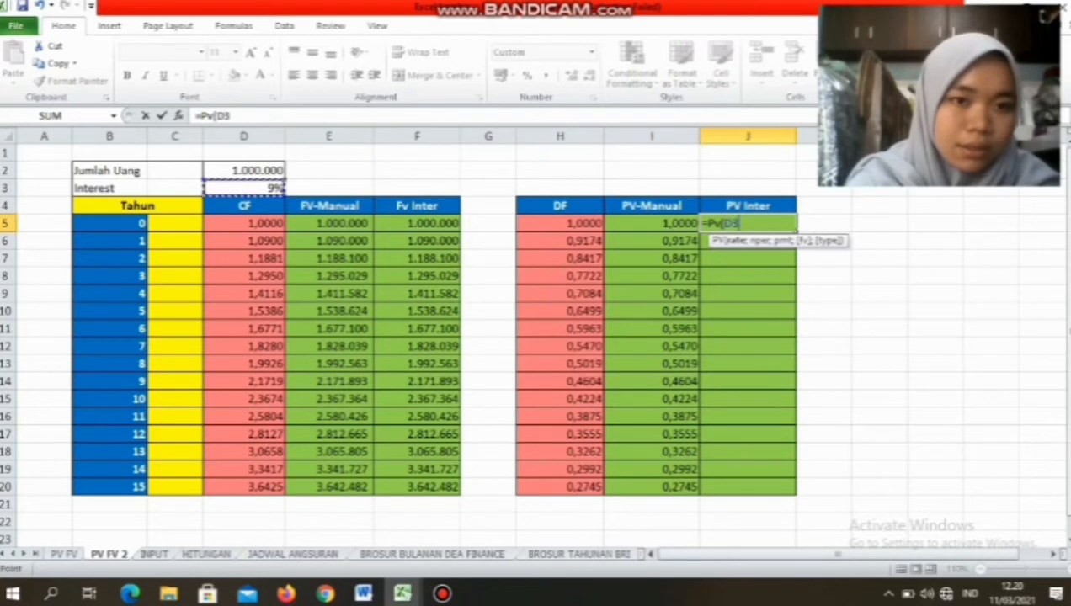
key("F4")
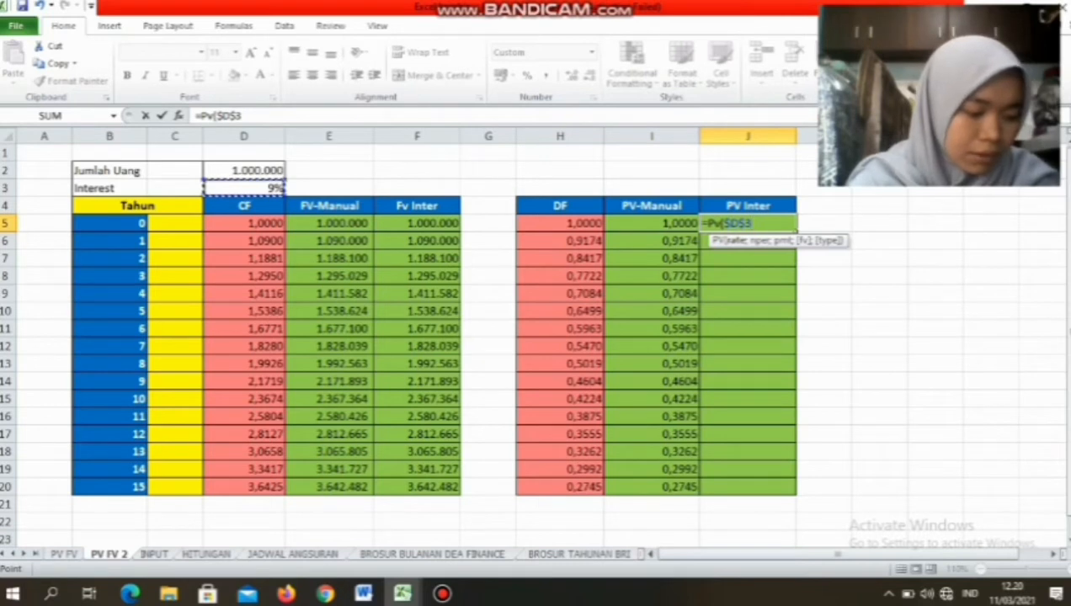
type(";")
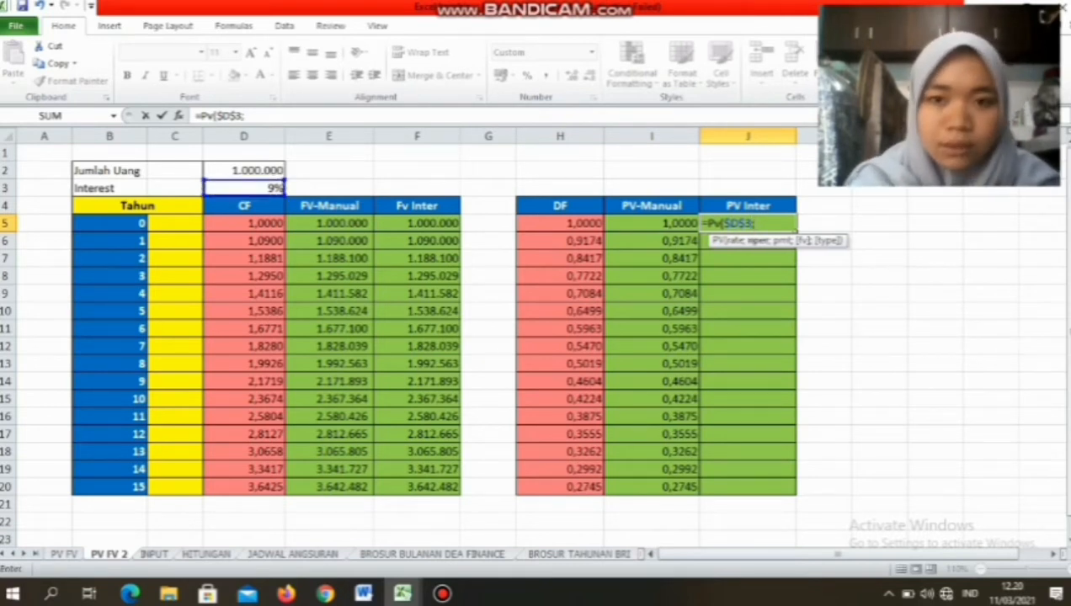
left_click(109, 223)
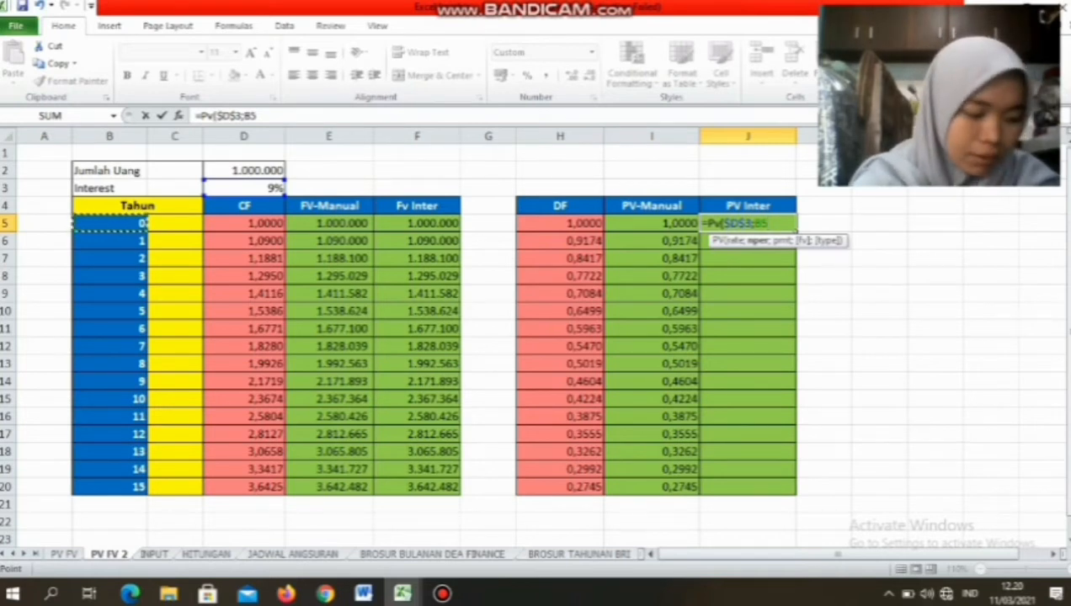
type(";B5")
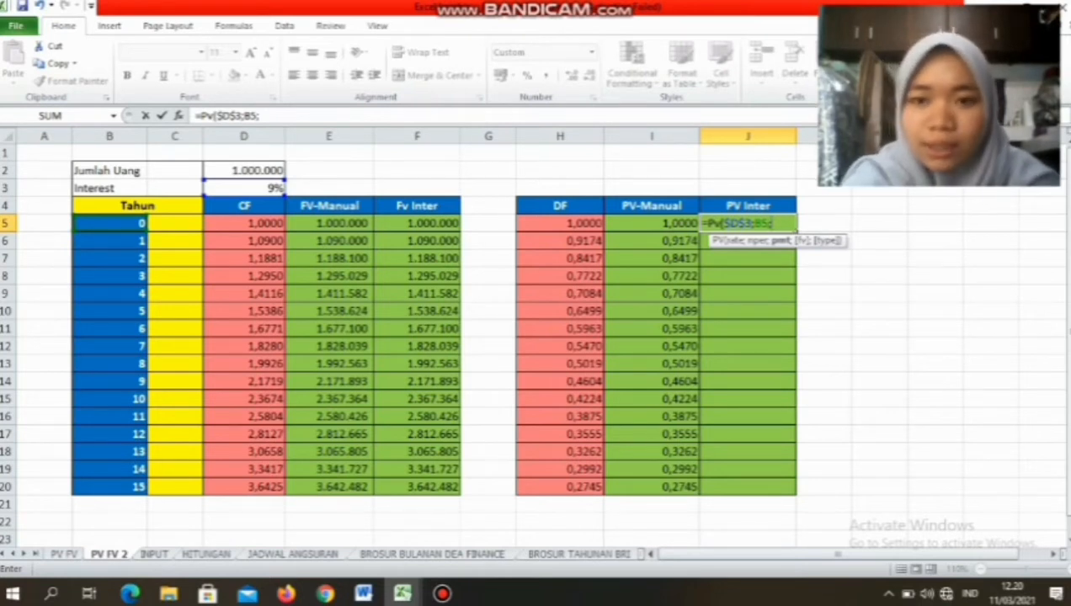
type(";")
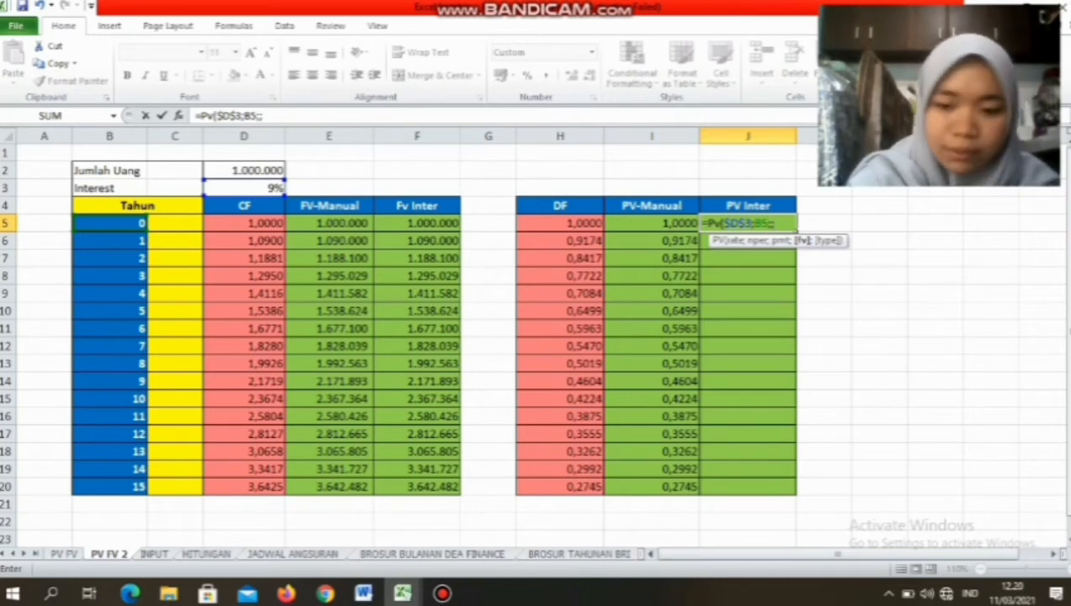
type("-")
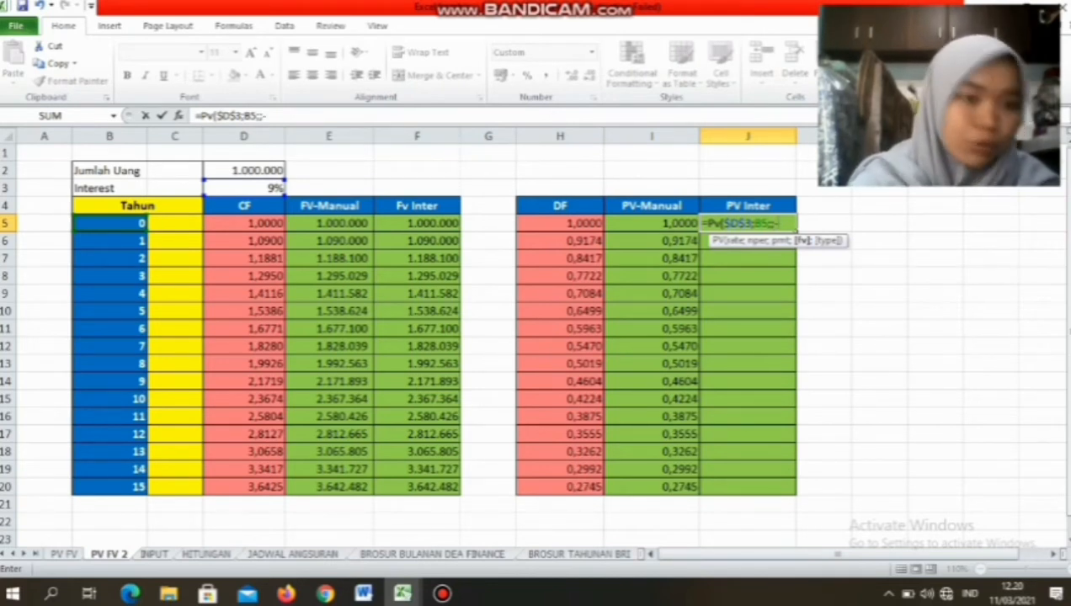
left_click(244, 171)
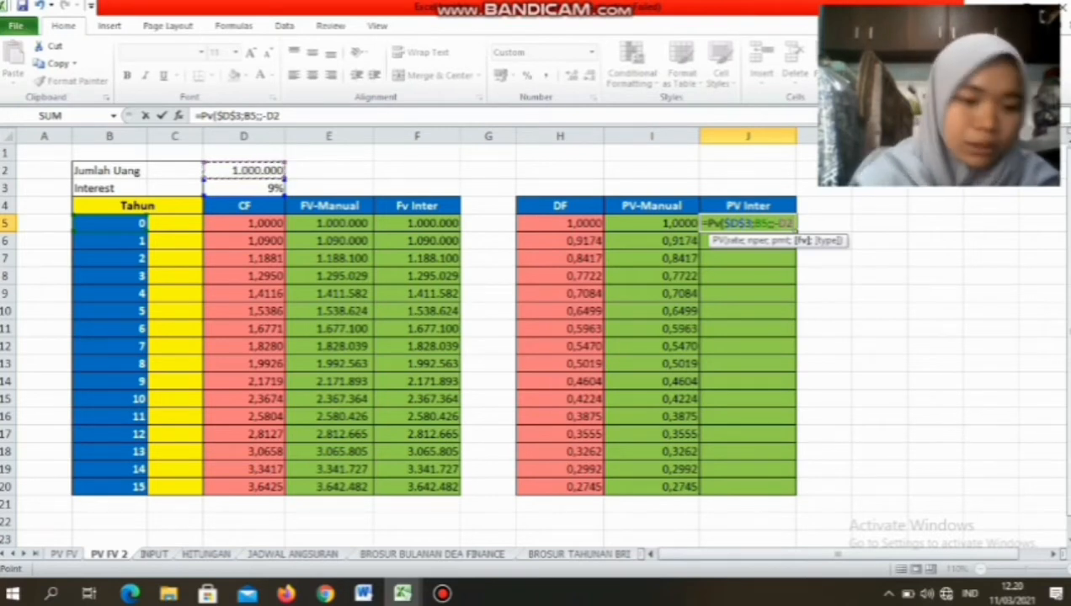
key("F4")
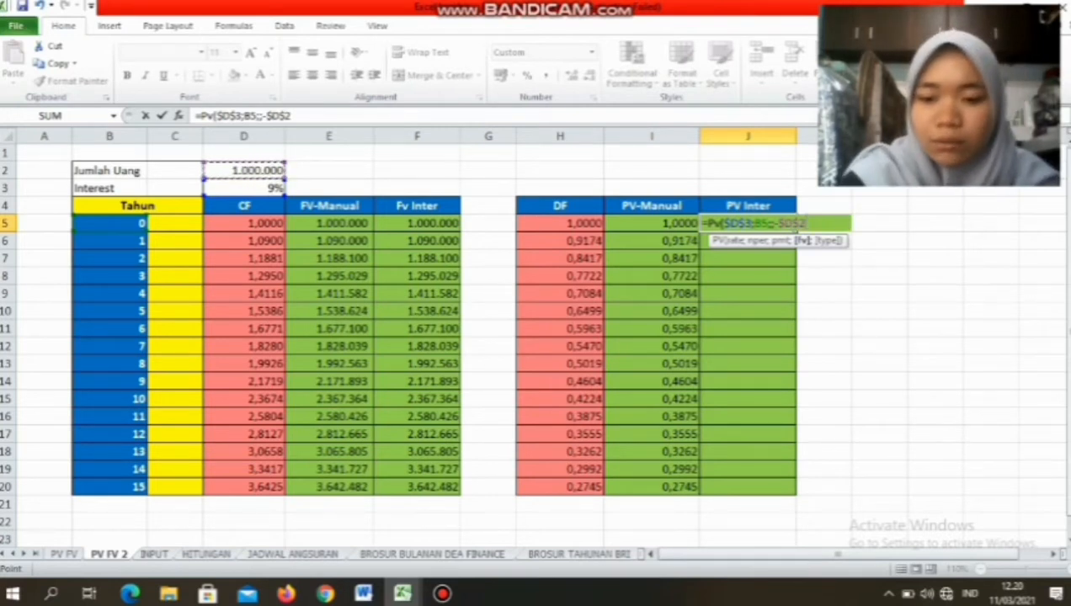
type(")")
key("Return")
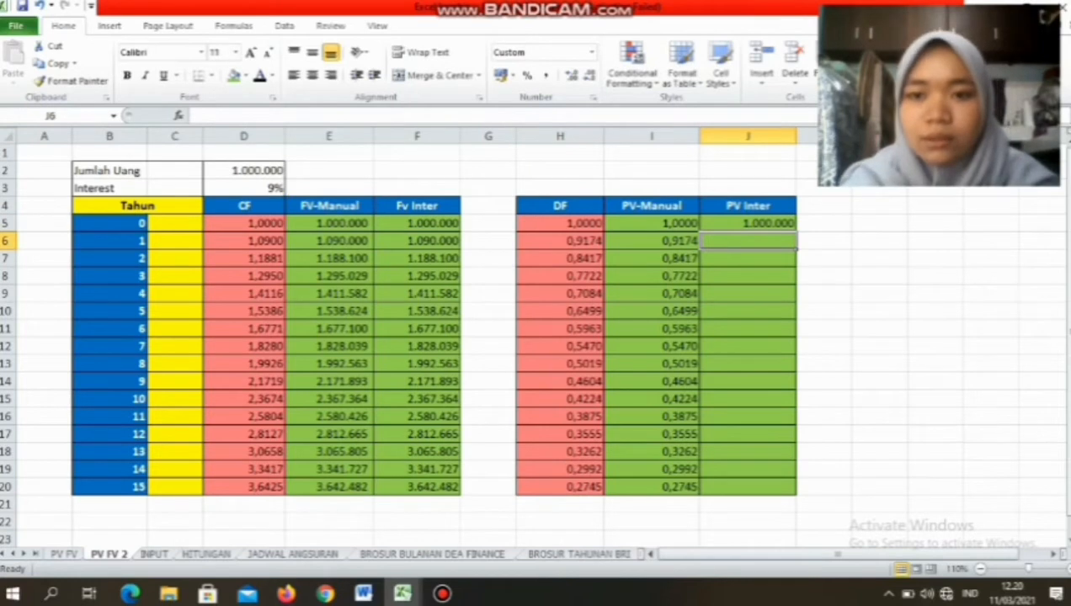
- Copy the PV Inter formula from J5 down through J20 for years 1 to 15
left_click(748, 223)
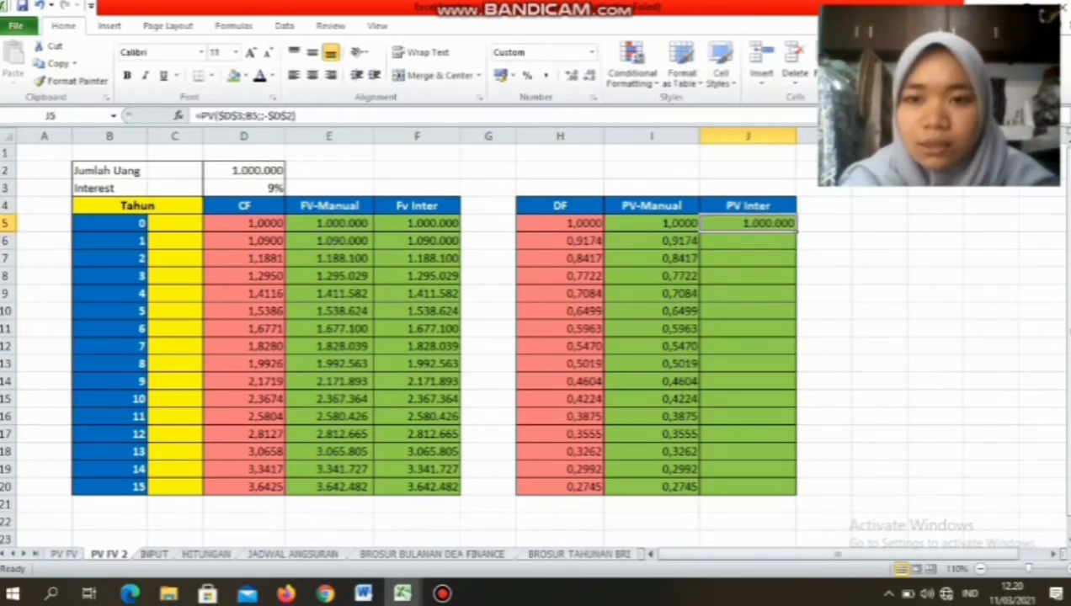
double_click(796, 231)
left_click(174, 293)
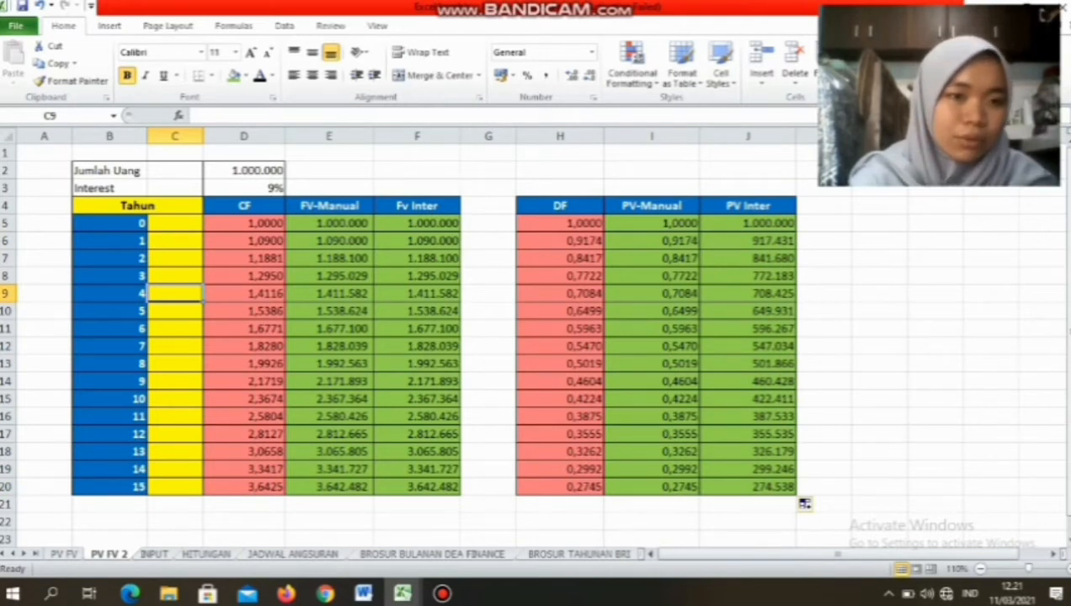
- Highlight the year 10 row in both tables, B15:F15 and H15:J15, with the standard green fill colour
left_click(110, 399)
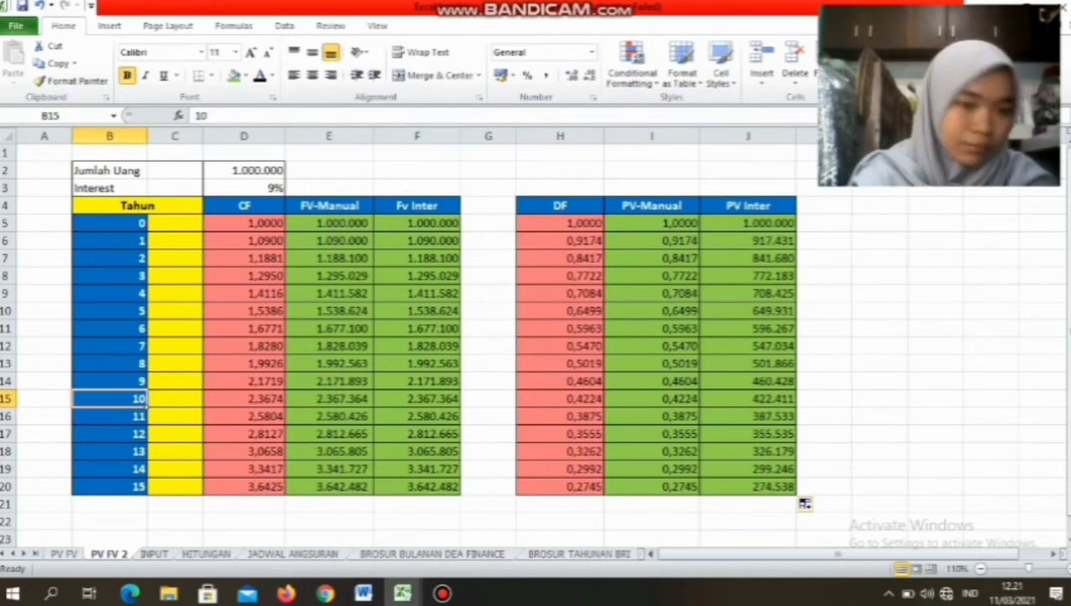
left_click_drag(110, 398, 417, 398)
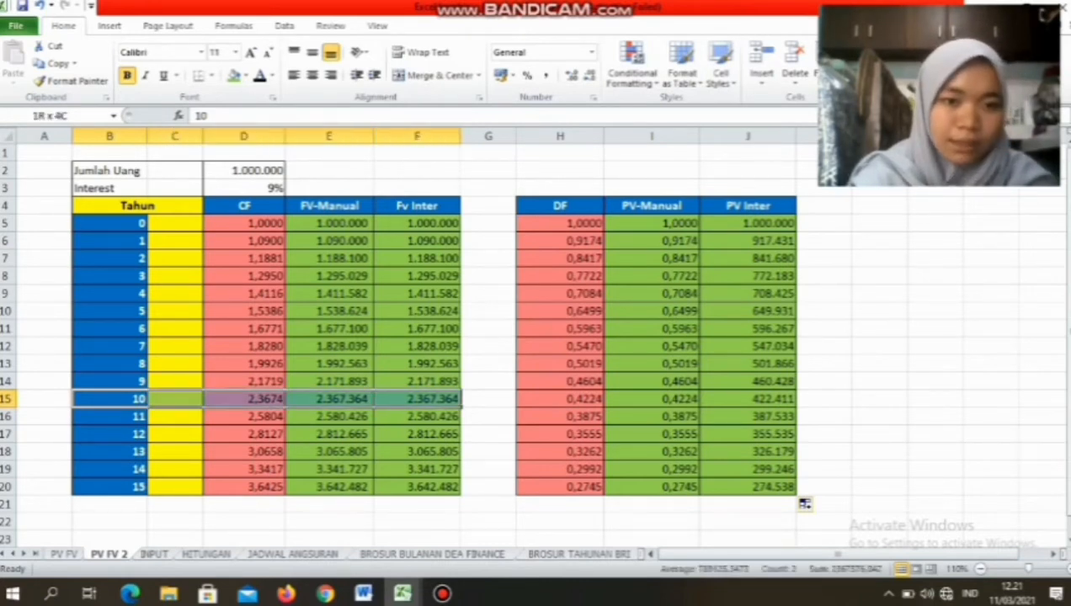
left_click(245, 76)
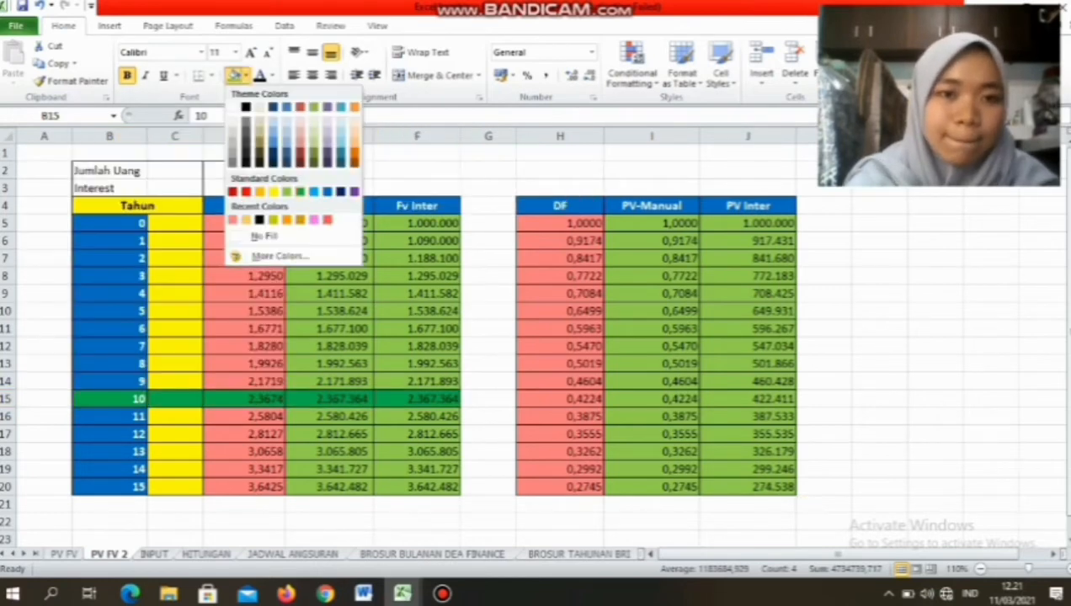
left_click(300, 191)
left_click(333, 363)
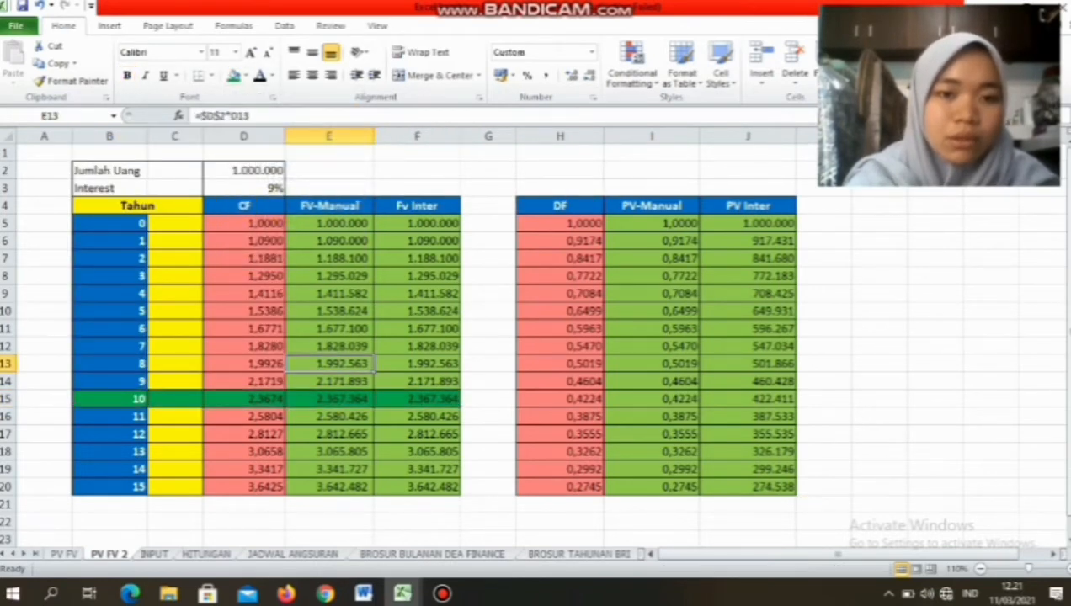
left_click_drag(562, 398, 749, 400)
left_click(243, 76)
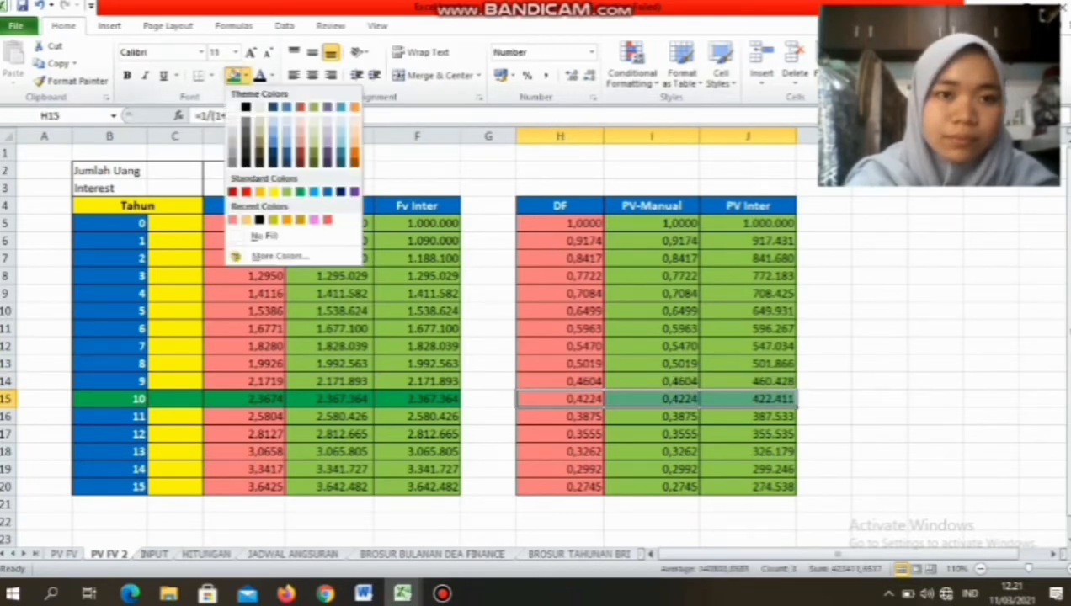
left_click(299, 191)
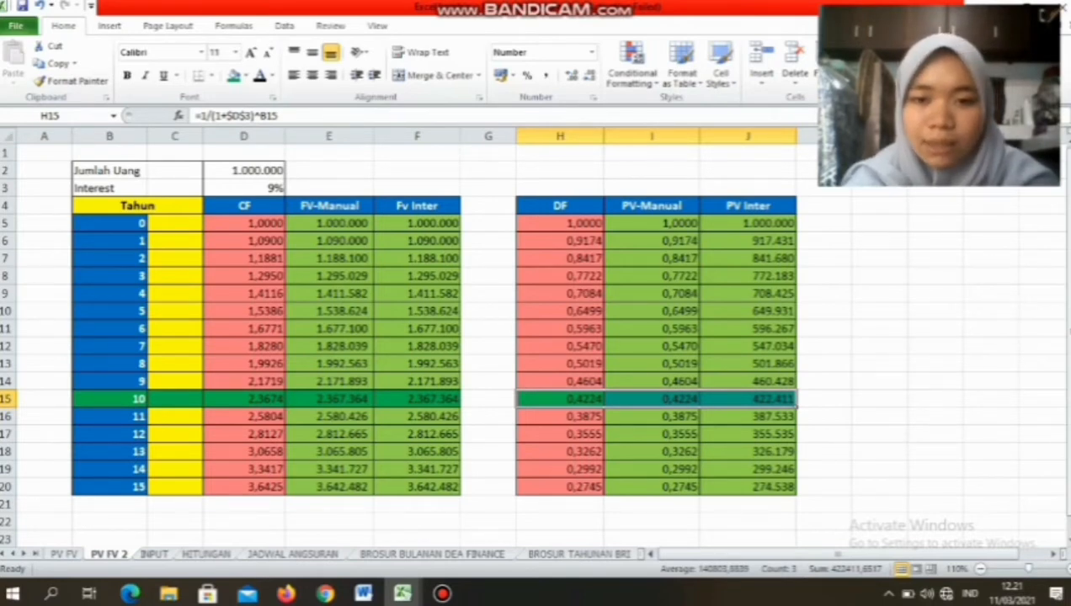
left_click(748, 399)
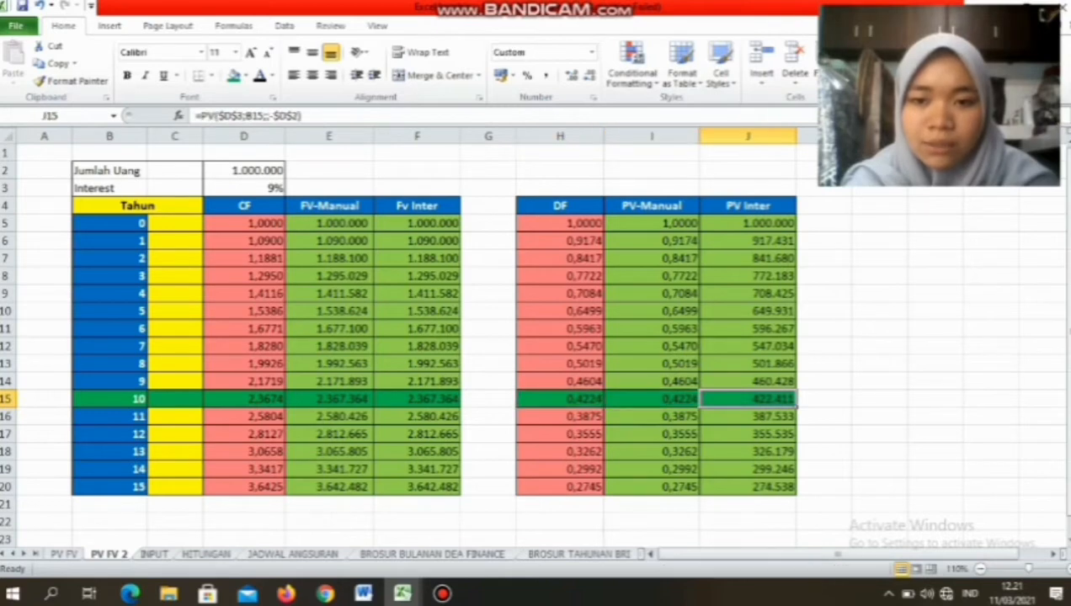
left_click(748, 417)
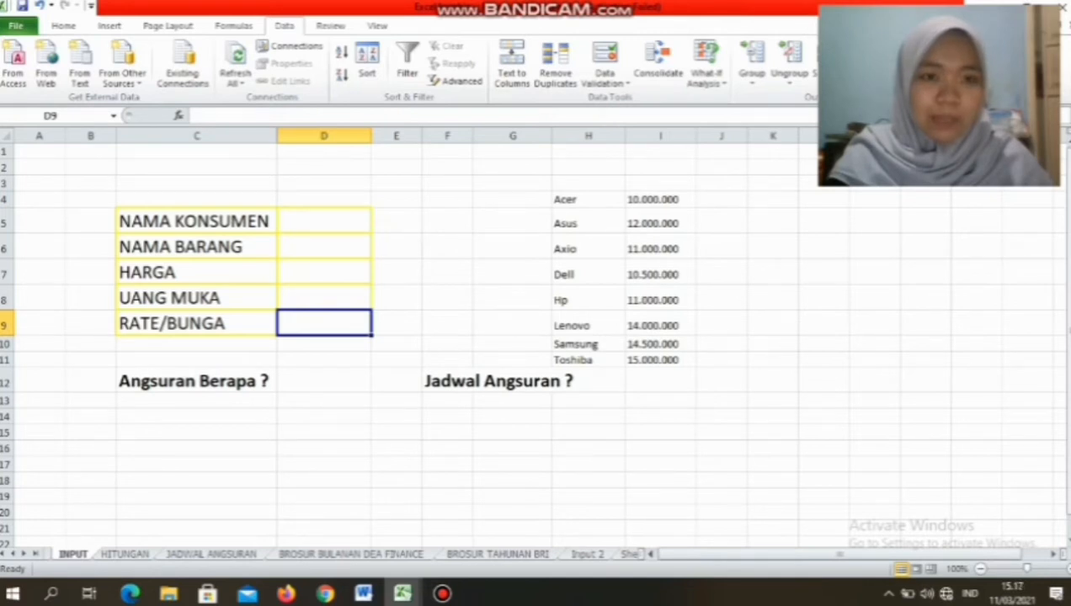
- Enter the customer's name in the NAMA KONSUMEN cell D5 on the INPUT sheet
left_click(196, 221)
key("Down")
key("Down")
key("Down")
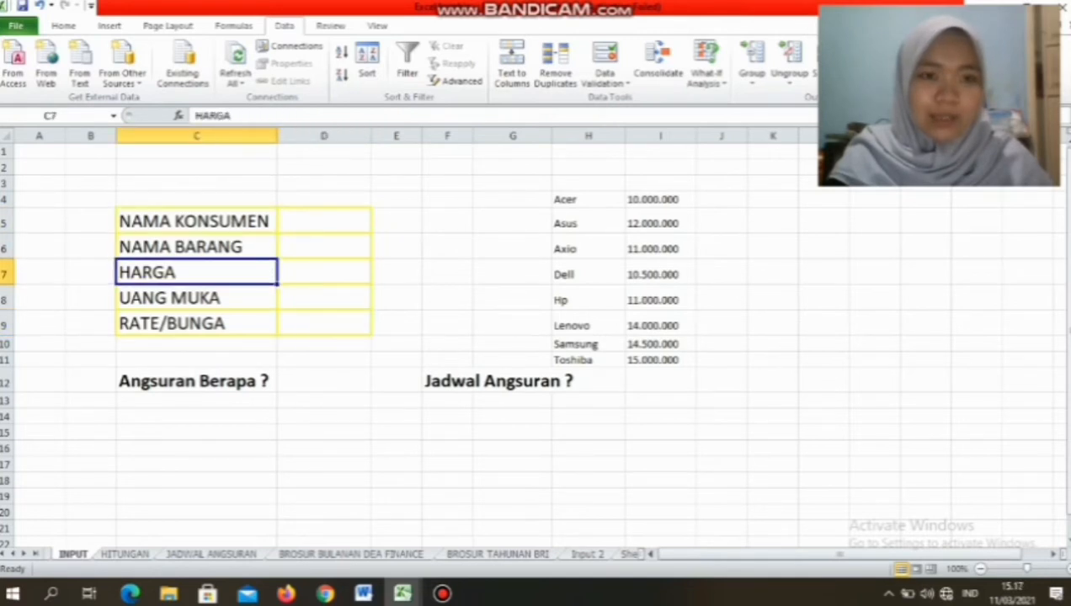
key("Down")
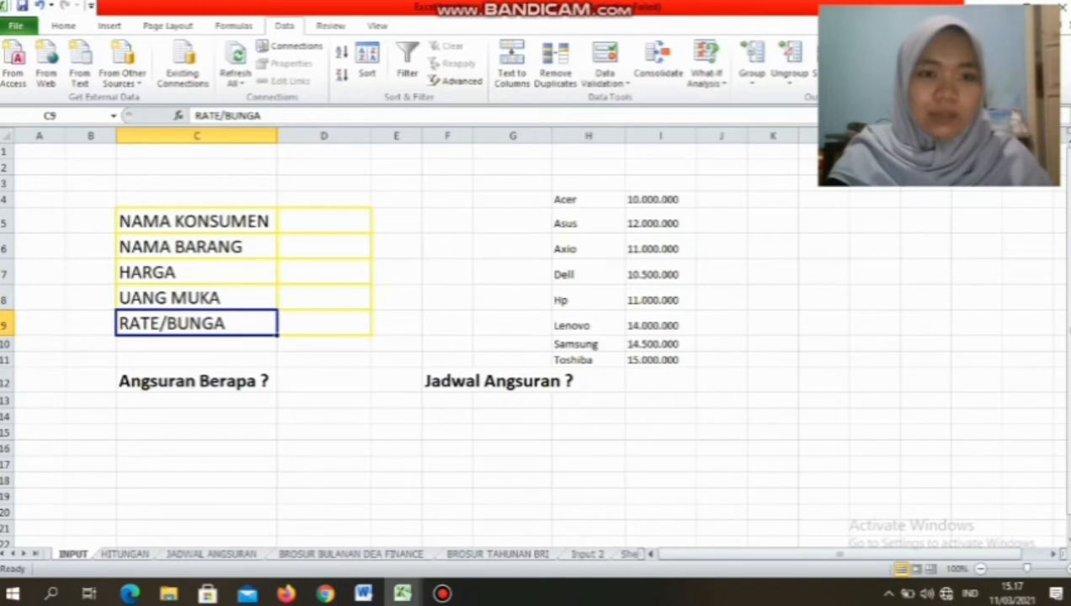
left_click(324, 221)
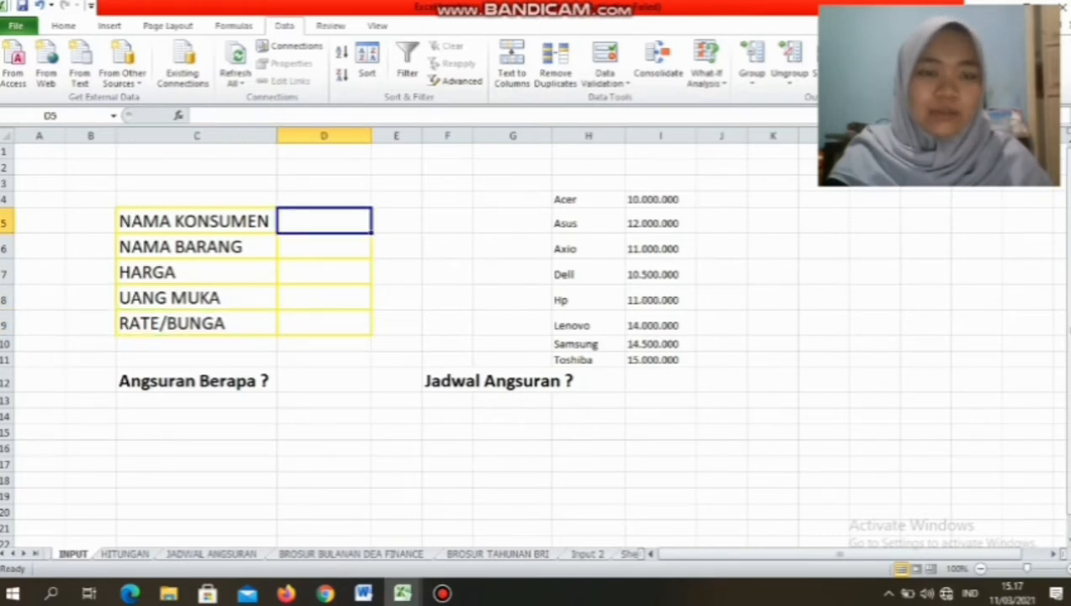
type("S")
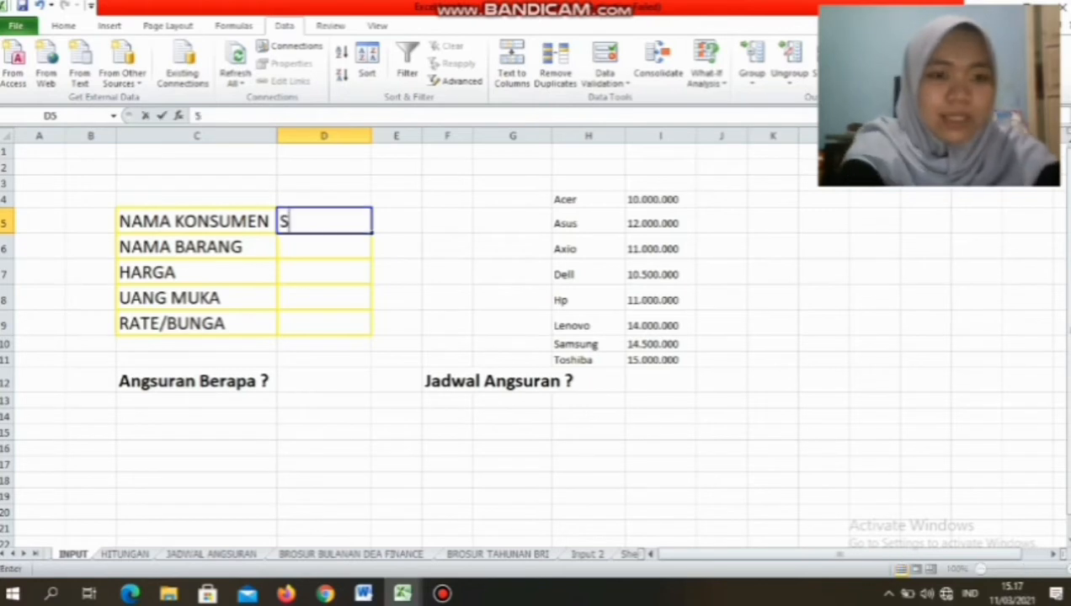
type("ari")
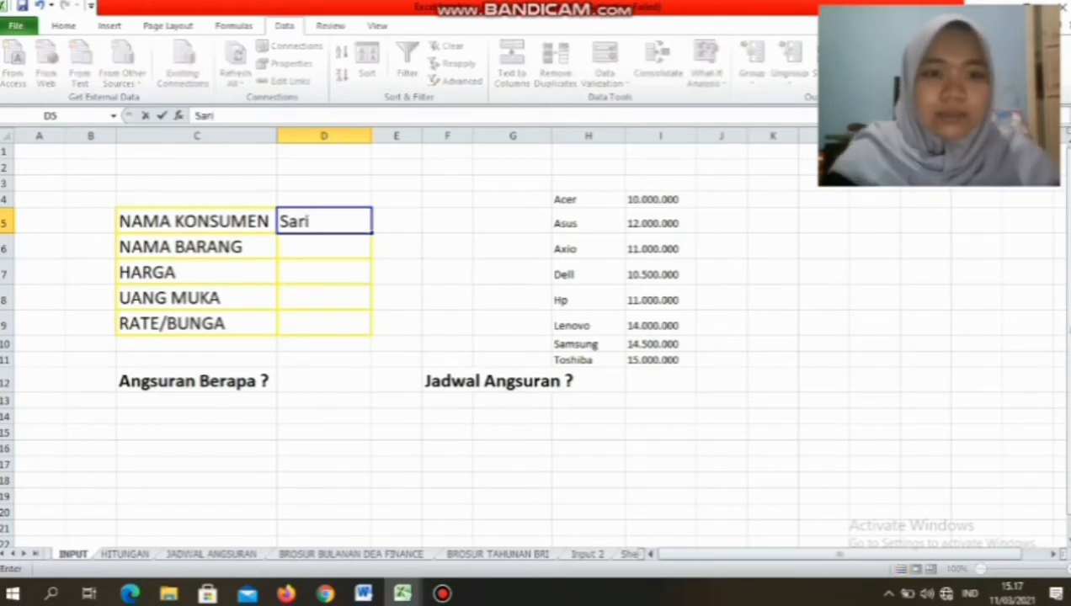
key("Return")
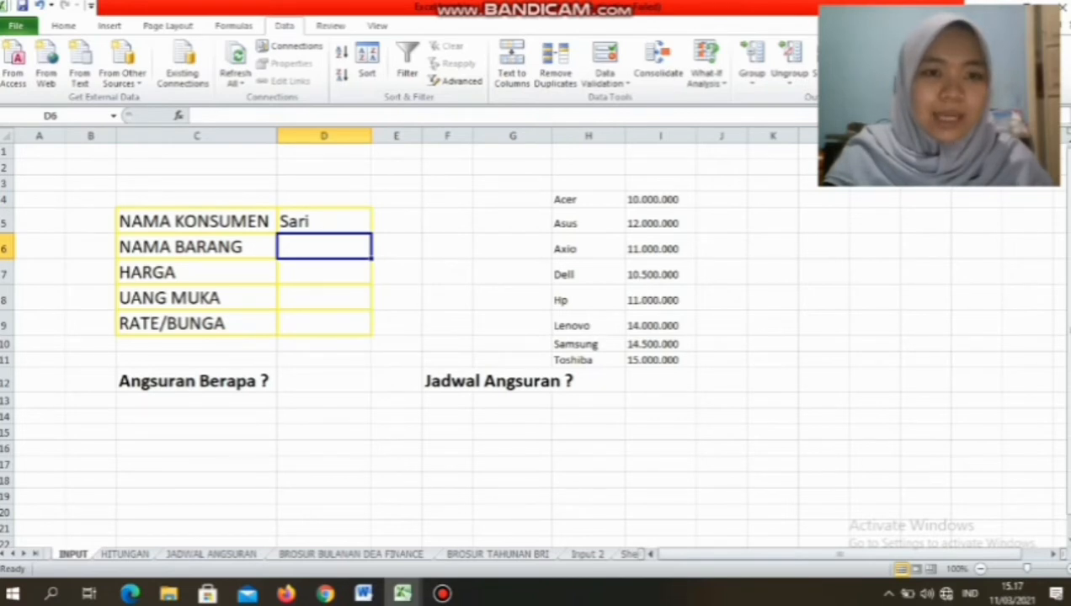
- Restrict the NAMA BARANG cell D6 to a validation list sourced from the item names in $H$4:$H$11
left_click(605, 77)
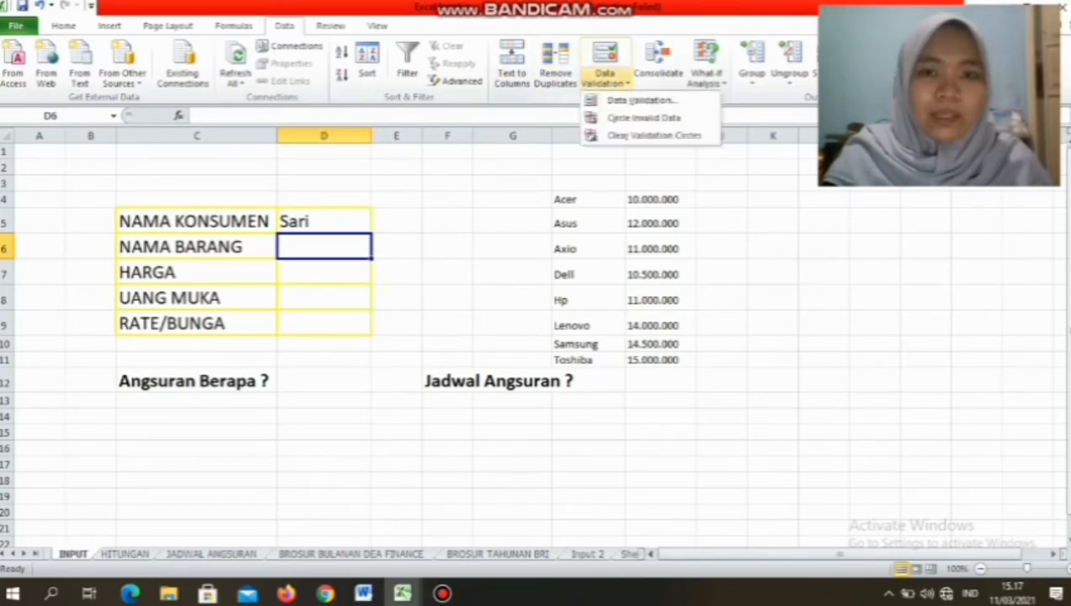
left_click(640, 101)
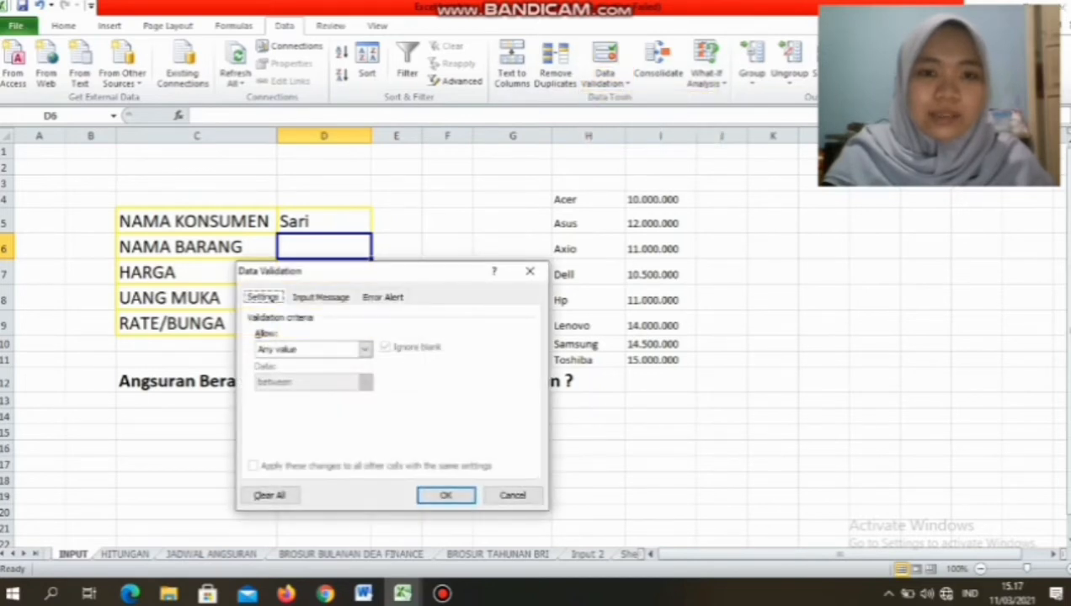
left_click(364, 349)
left_click(286, 392)
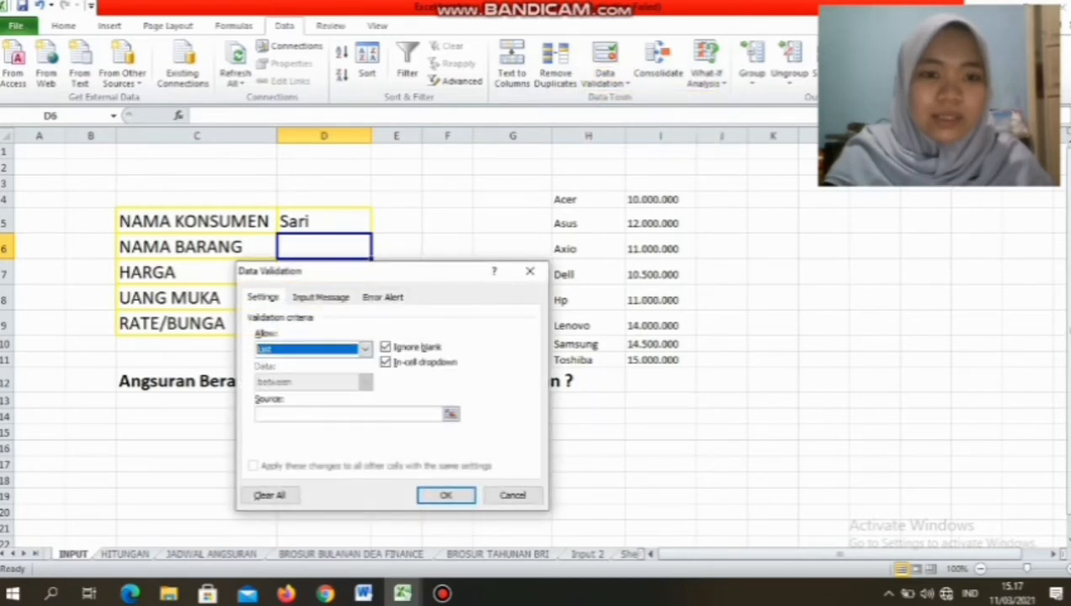
left_click(451, 413)
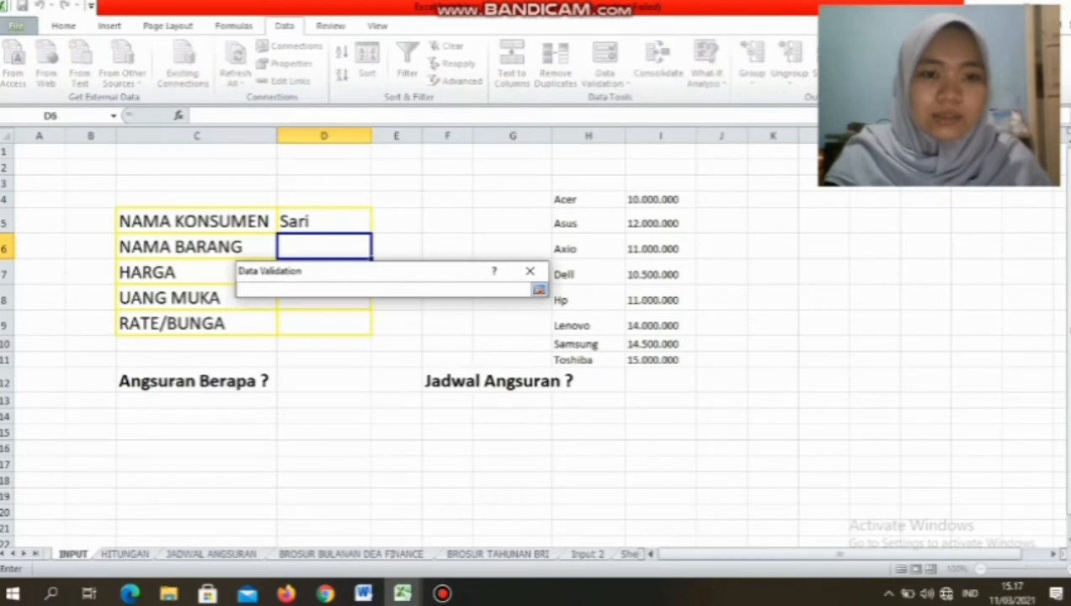
left_click_drag(589, 200, 615, 362)
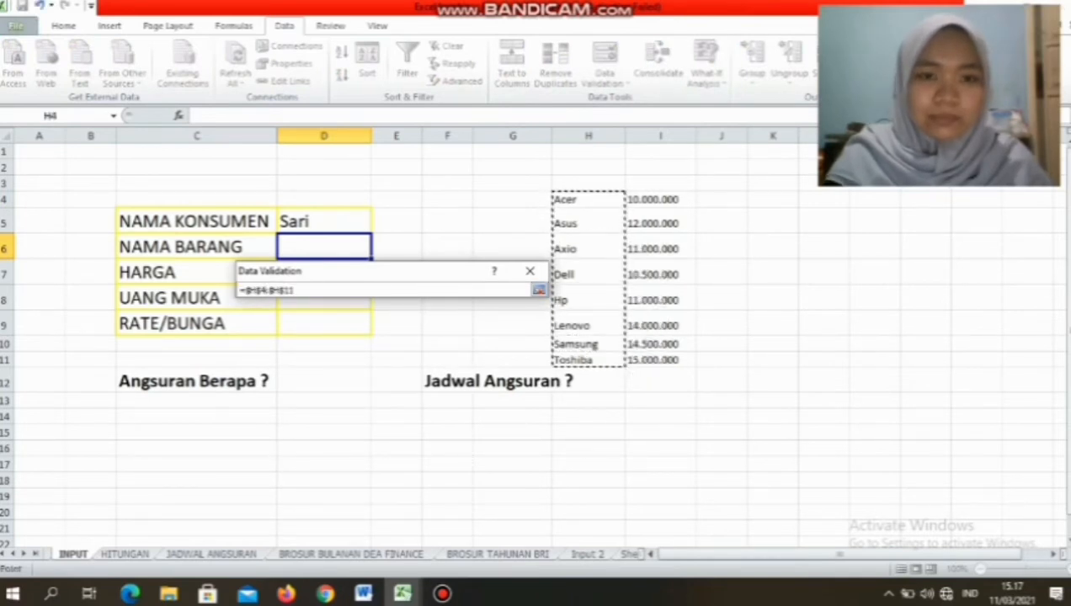
key("Return")
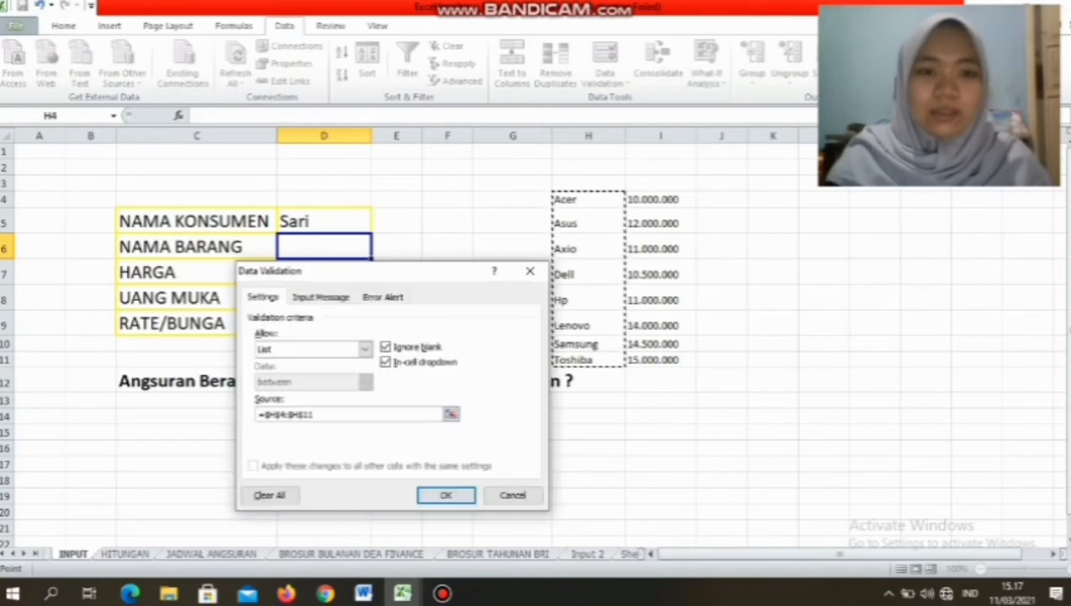
key("Return")
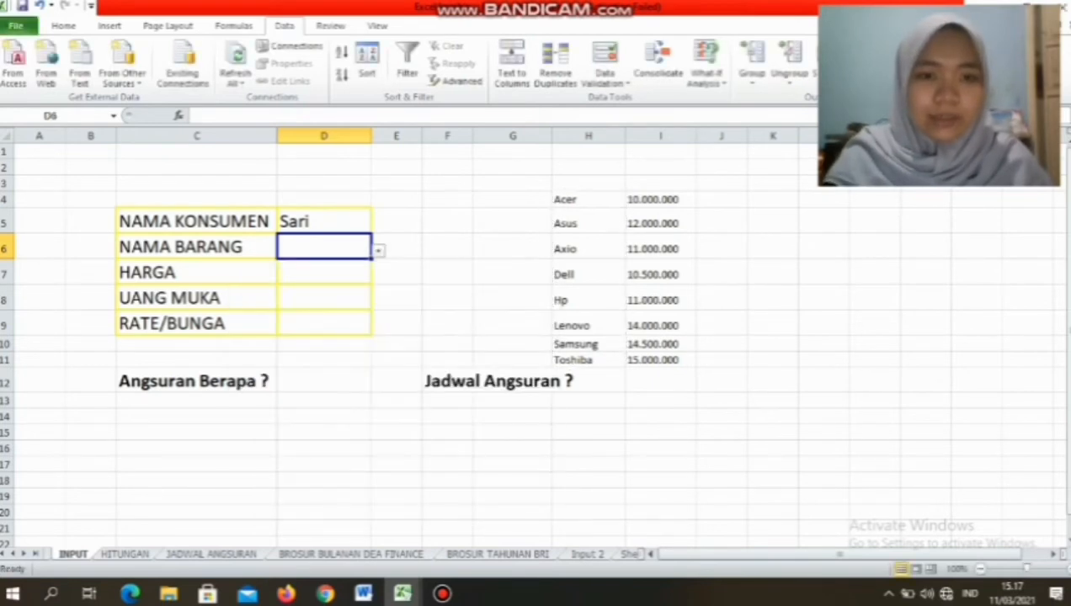
- Try the NAMA BARANG dropdown in D6 with Acer, Asus, Axio and Hp, ending on Acer
left_click(378, 250)
left_click(288, 265)
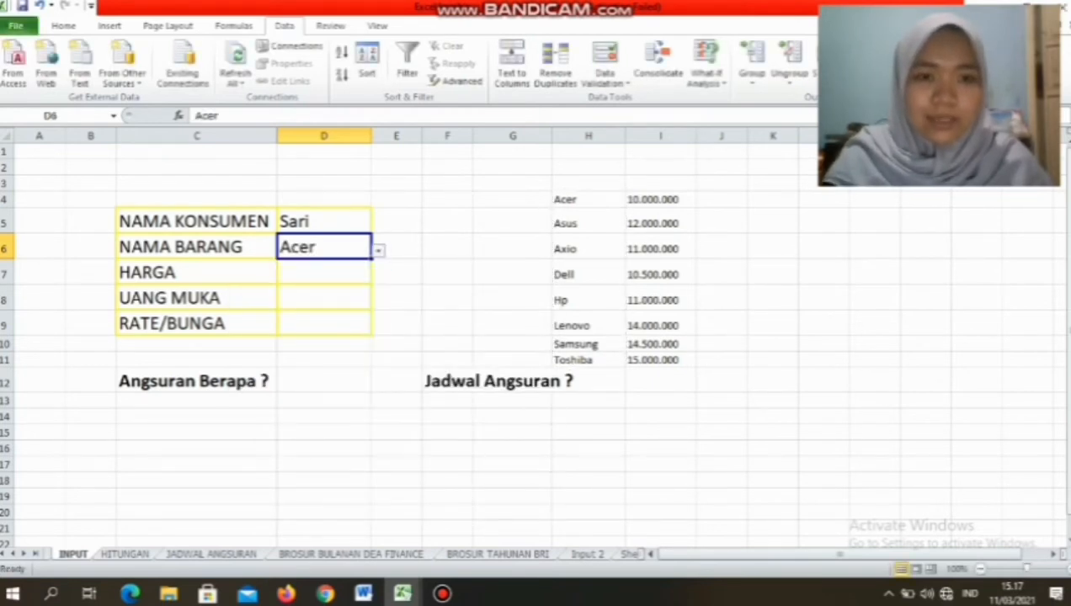
left_click(378, 250)
left_click(288, 275)
left_click(379, 250)
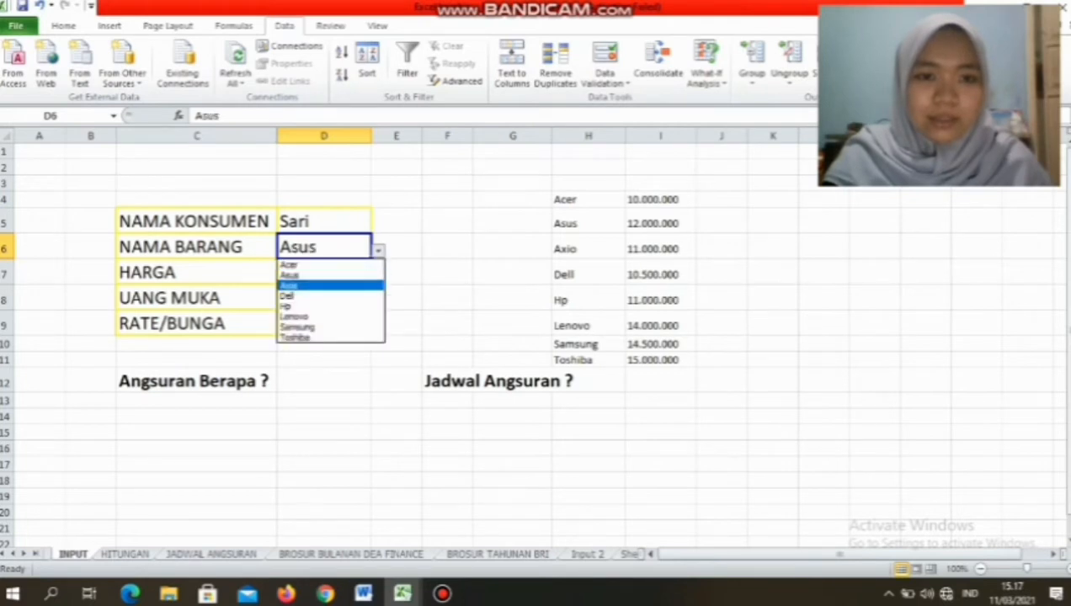
left_click(289, 286)
left_click(378, 250)
left_click(289, 306)
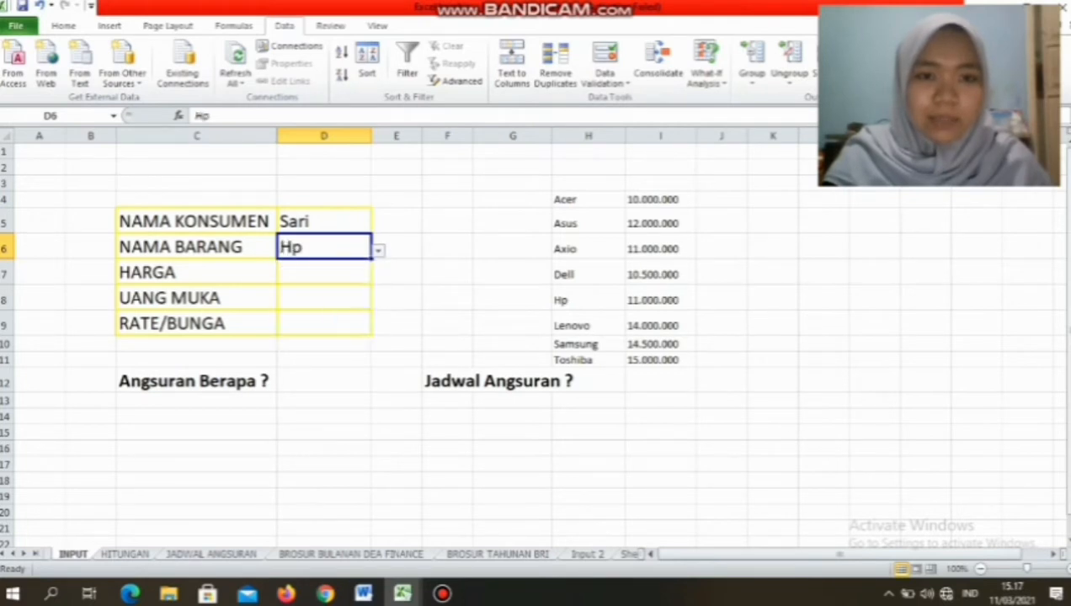
left_click(378, 250)
left_click(288, 264)
- Enter =VLOOKUP($D$6;$H$4:$I$11;2) in the HARGA cell D7 to look up the chosen item's price
left_click(324, 272)
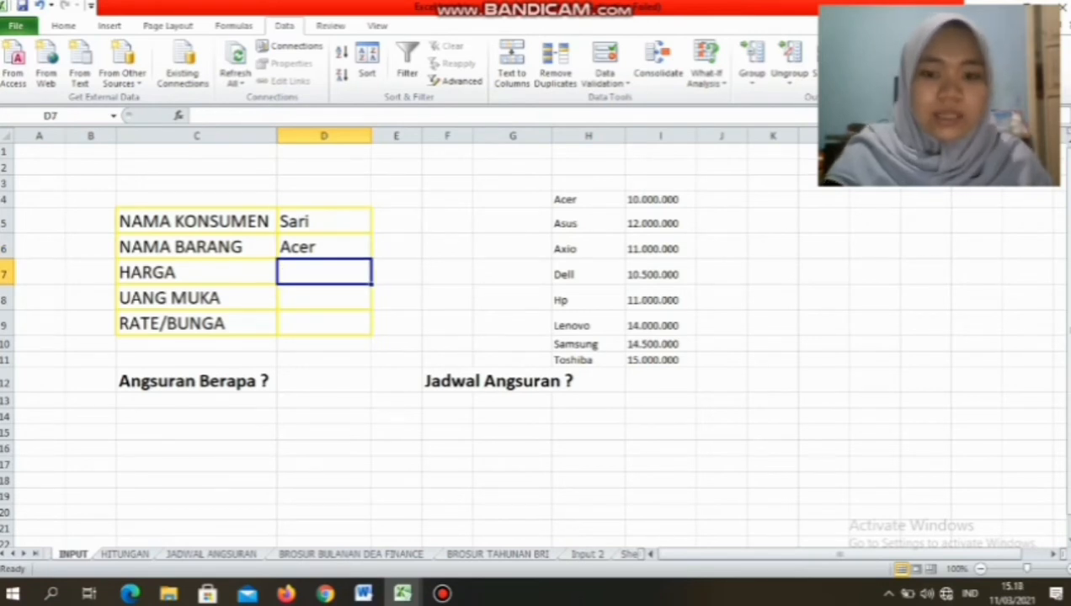
type("=v")
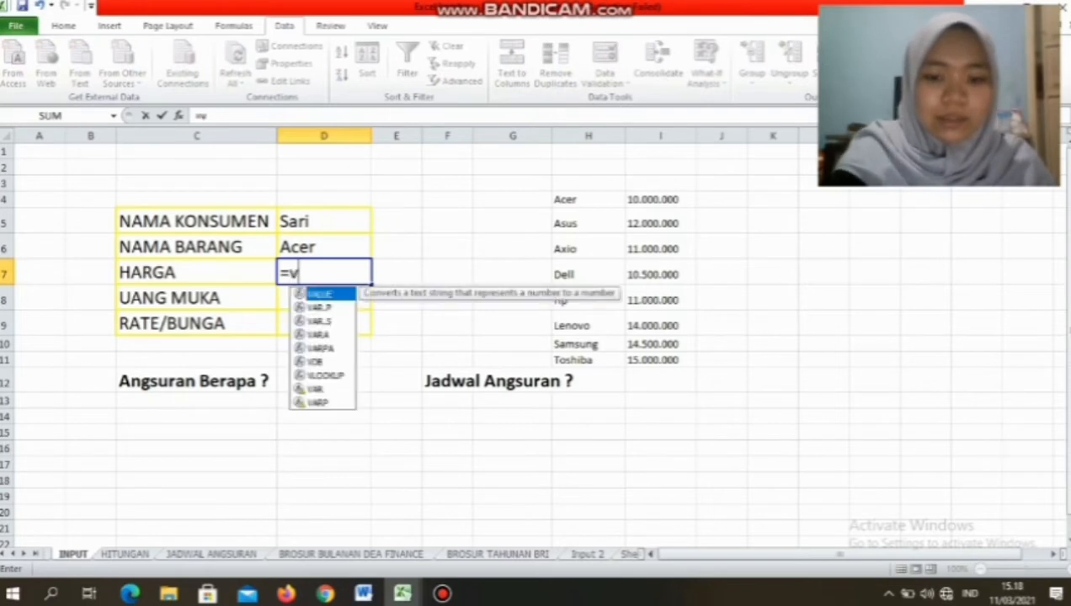
type("lookup")
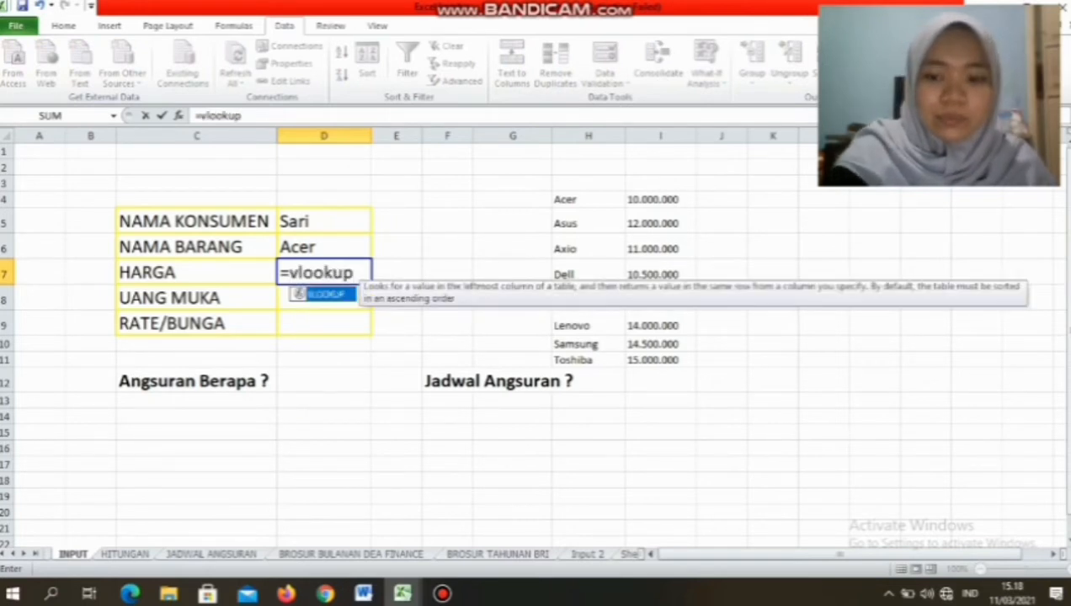
type("(")
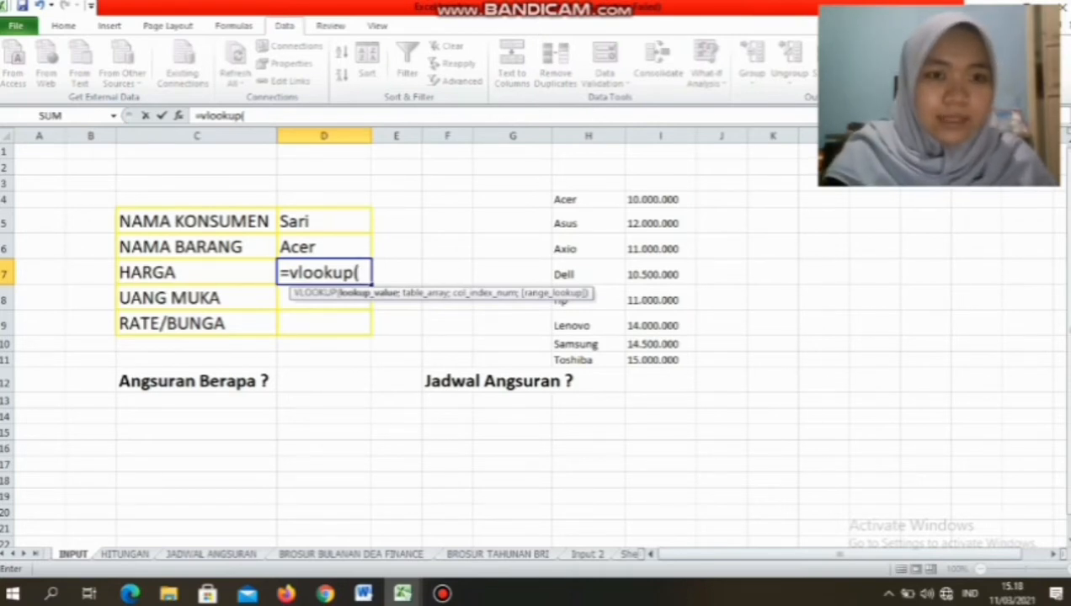
left_click(324, 247)
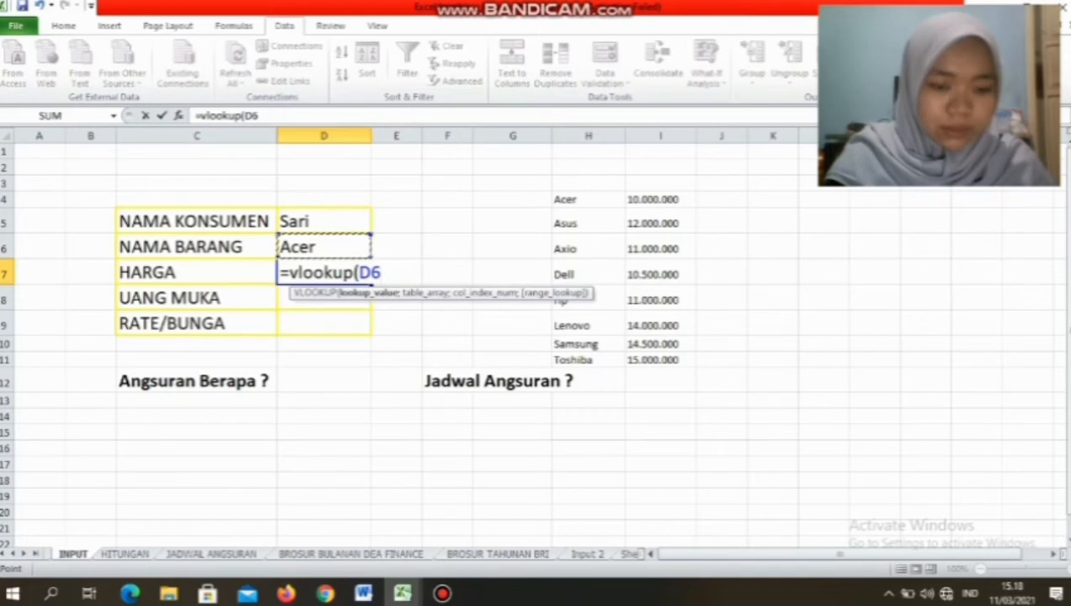
key("F4")
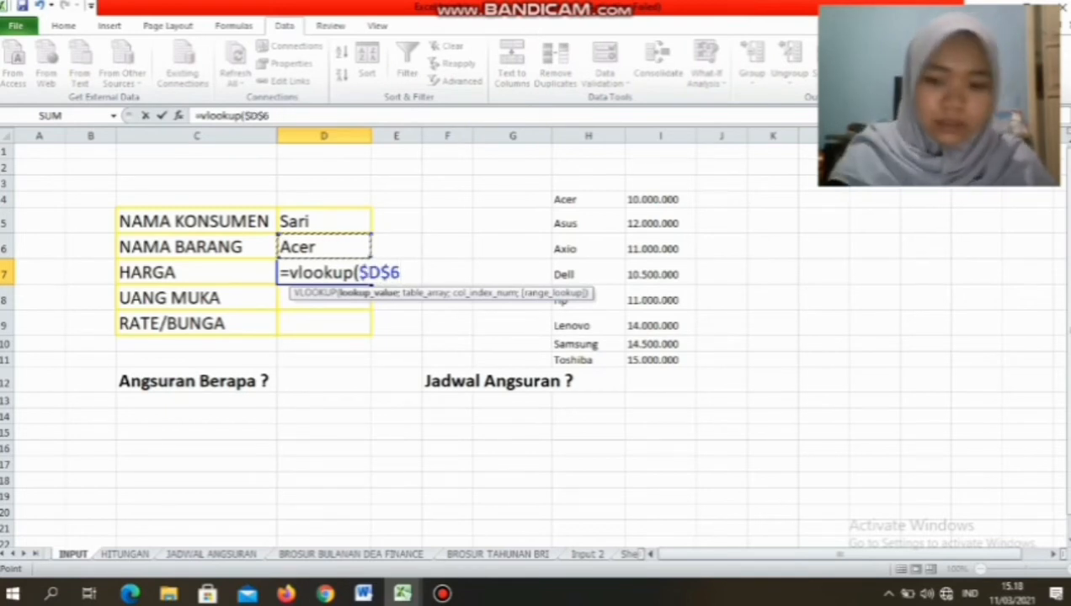
type(";")
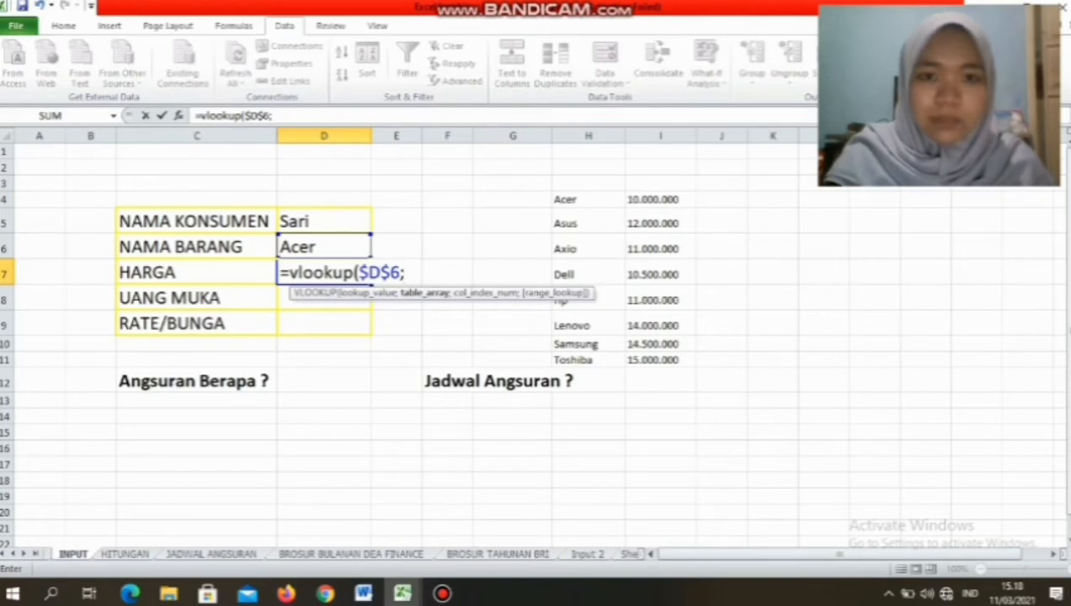
left_click_drag(581, 199, 687, 363)
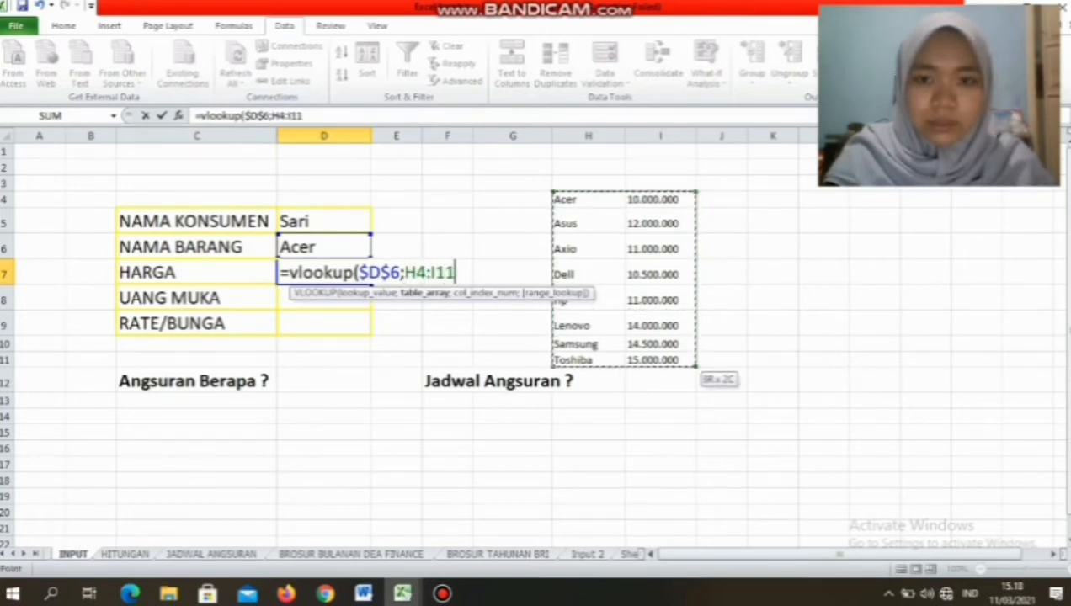
key("F4")
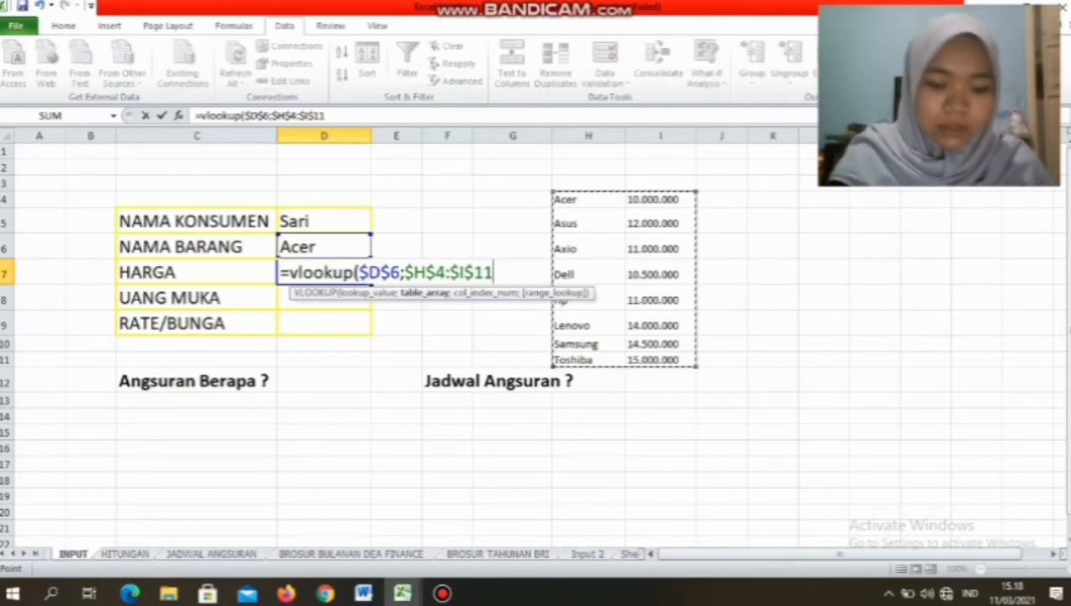
type(";")
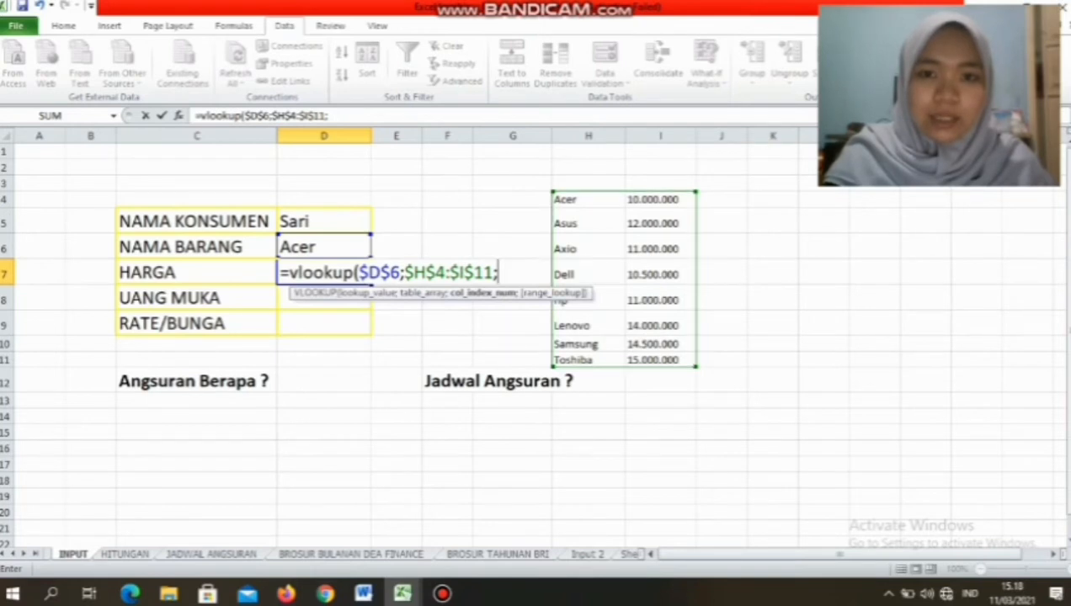
type("2")
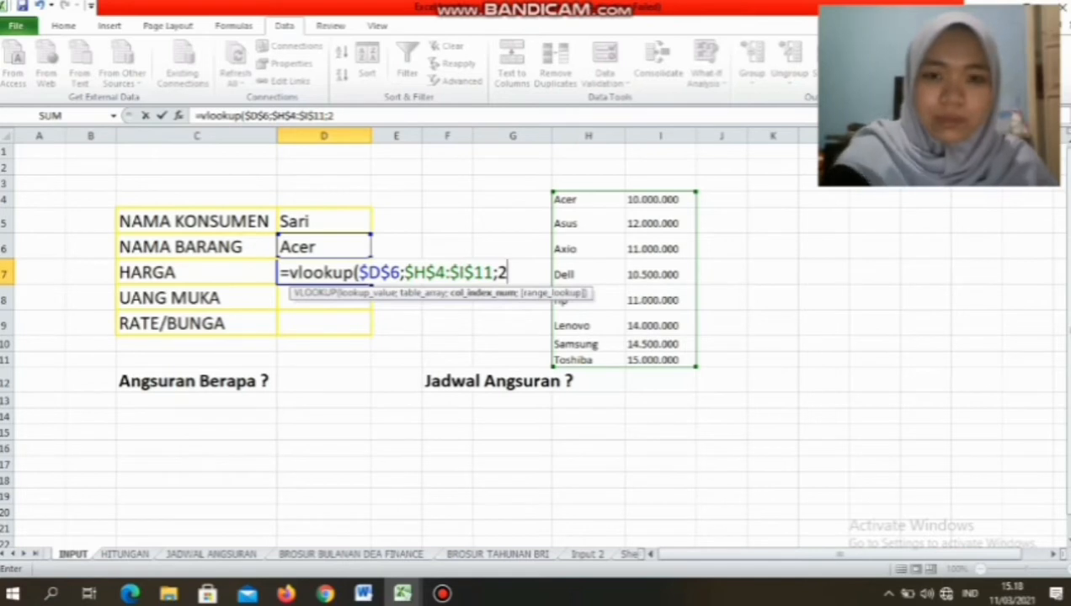
type(")")
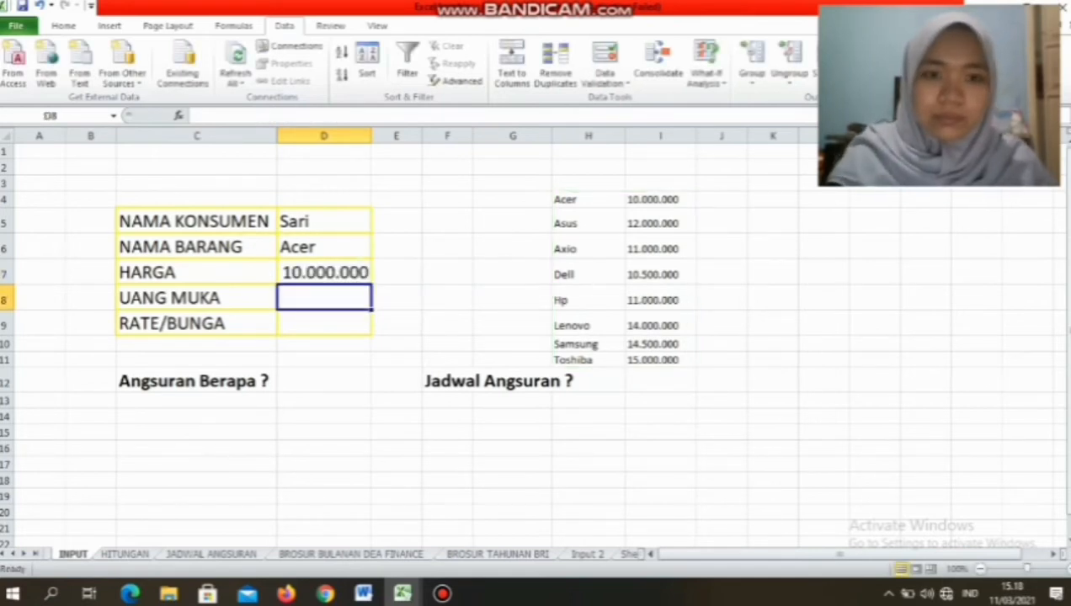
- Compare the HARGA result for Acer in D7 with Acer's price in the item list at H4:I4
left_click(324, 273)
left_click(323, 246)
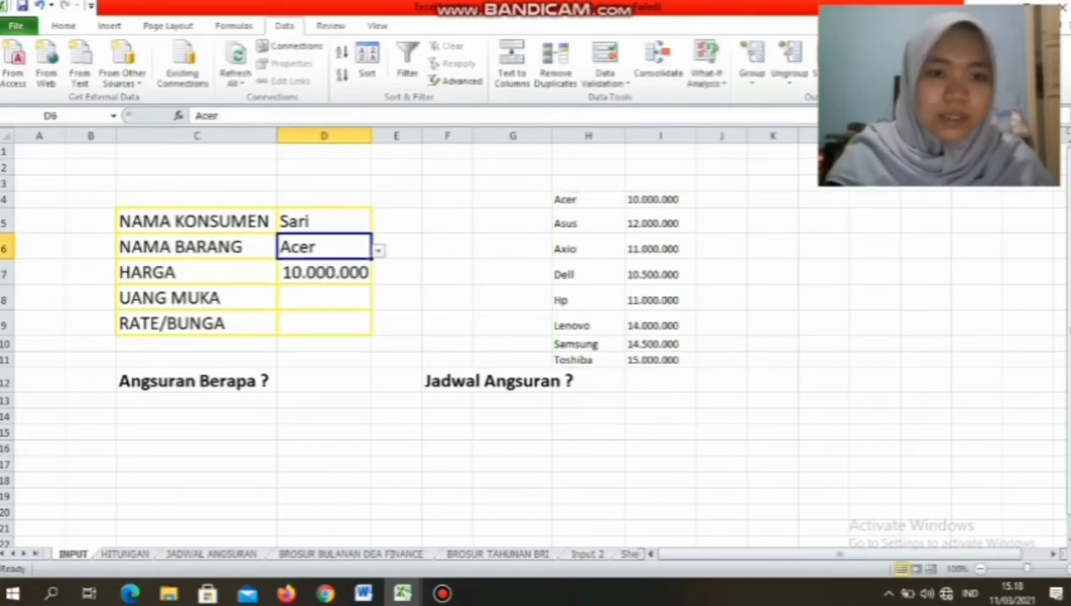
left_click(323, 273)
left_click(324, 247)
left_click(323, 273)
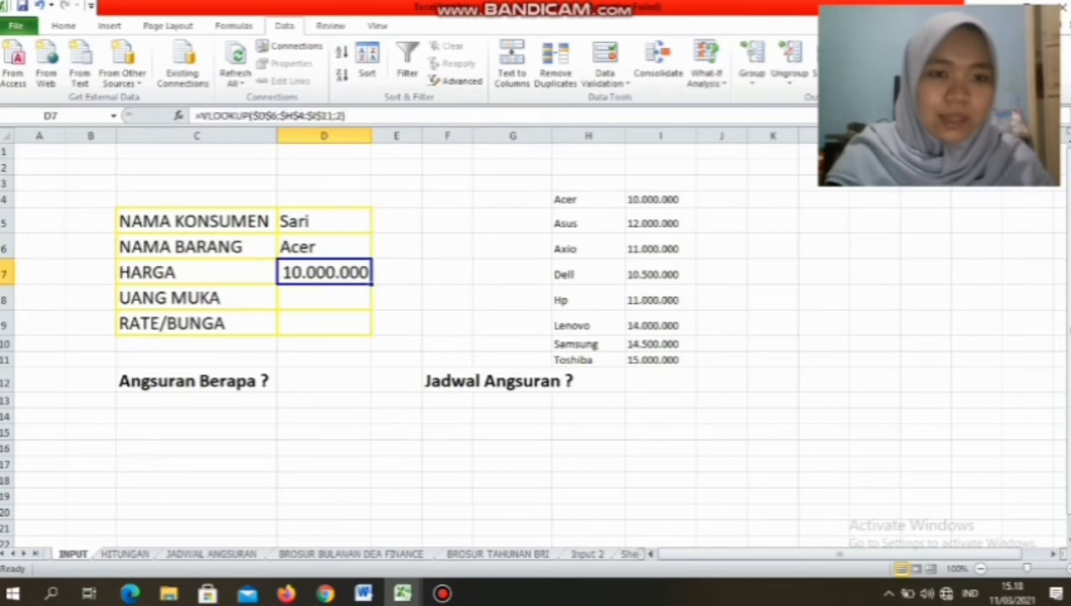
left_click(323, 247)
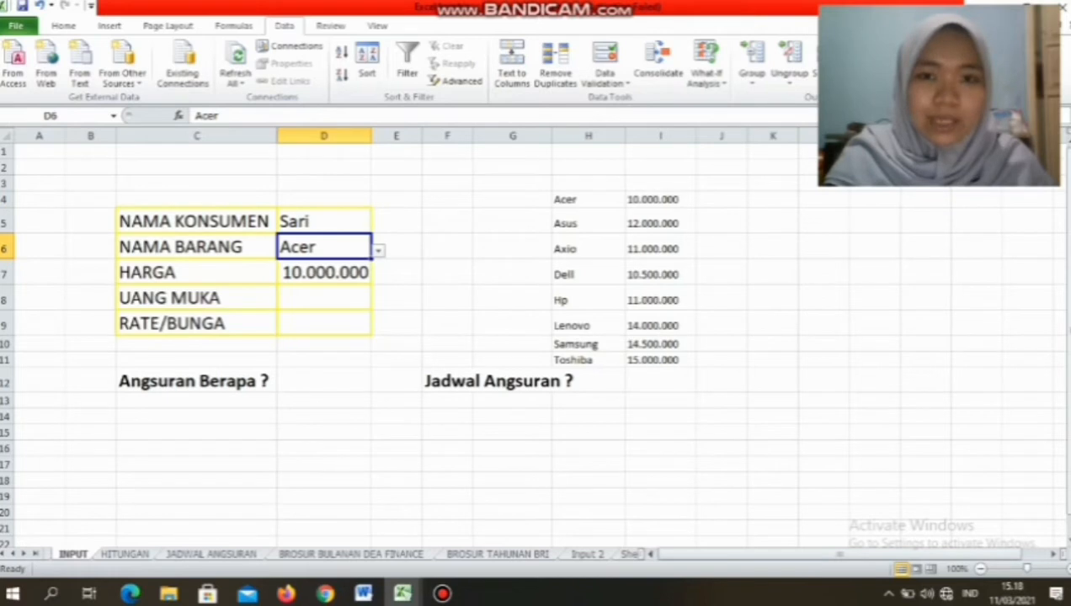
left_click(661, 199)
left_click(589, 199)
left_click(661, 200)
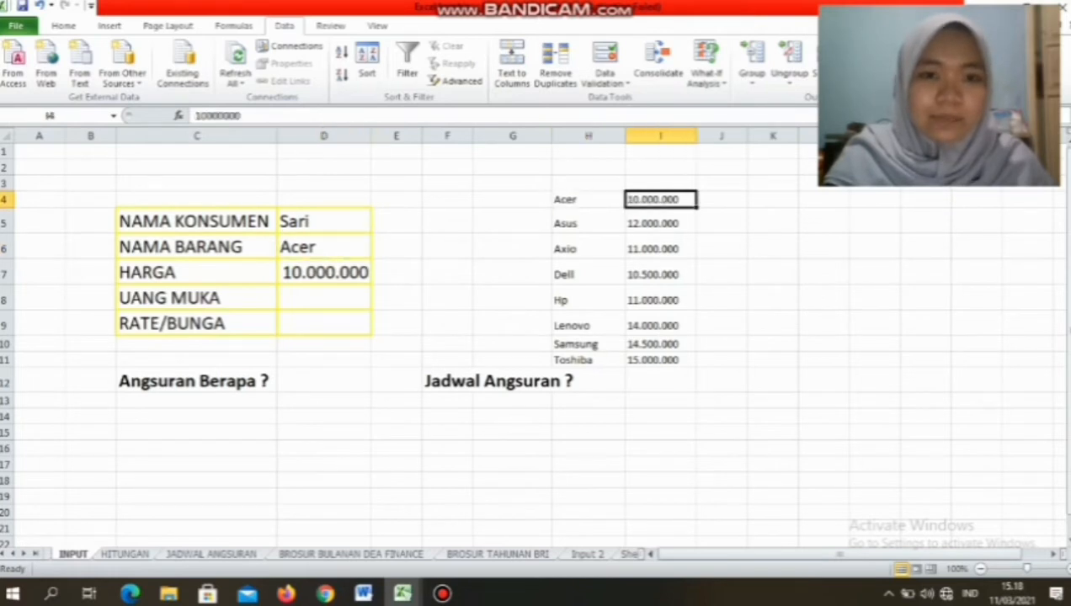
- Test the price lookup by switching NAMA BARANG in D6 to Asus and finally to Axio
left_click(324, 246)
key("alt+Down")
key("Down")
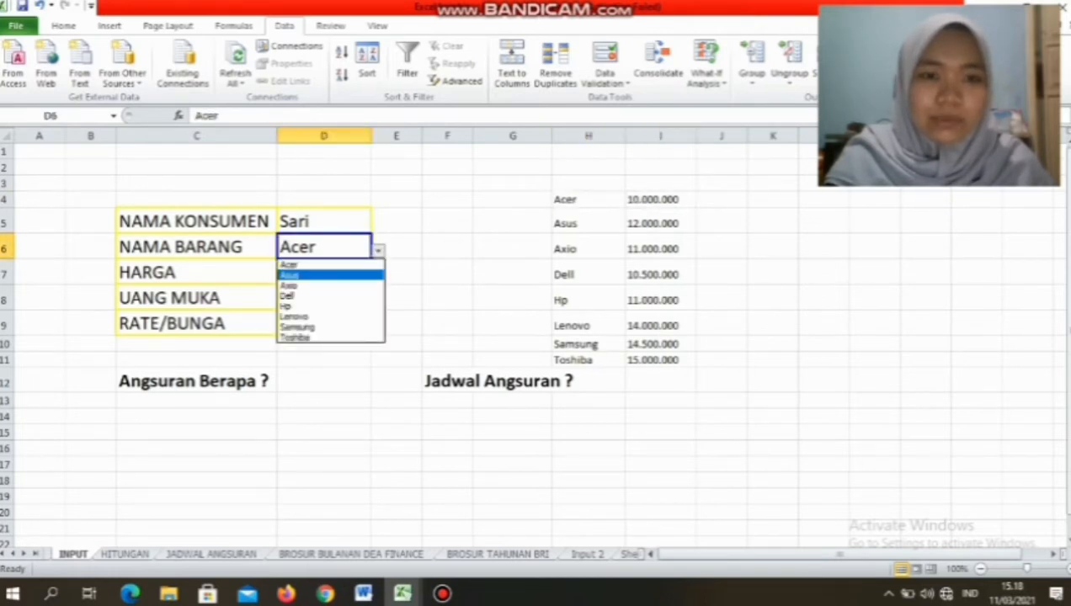
key("Return")
key("alt+Down")
key("Down")
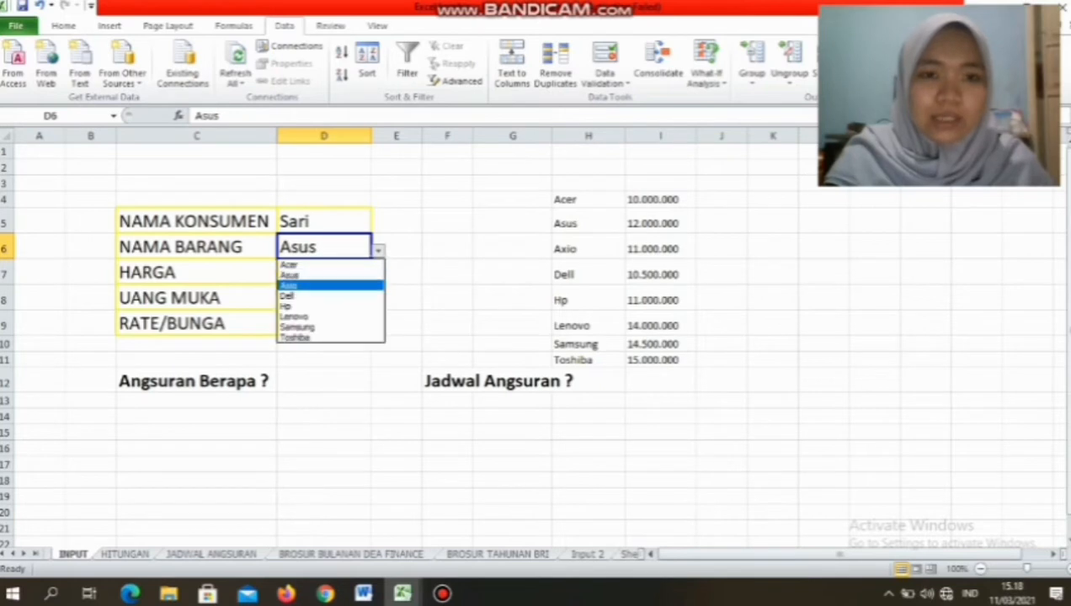
key("Return")
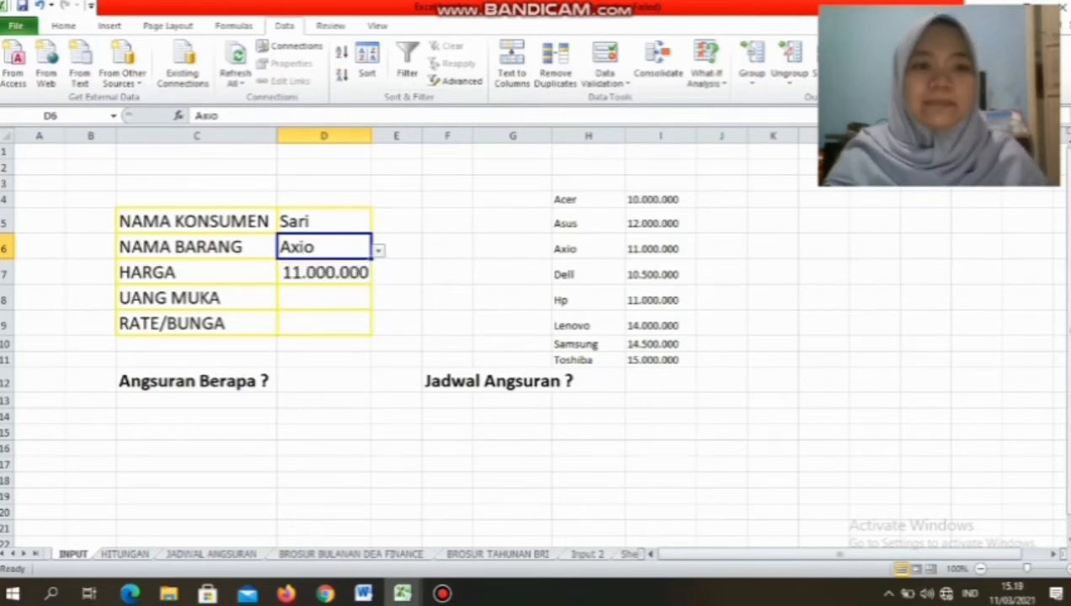
- Enter 10% as UANG MUKA in D8 and 9,25% as RATE/BUNGA in D9
left_click(324, 297)
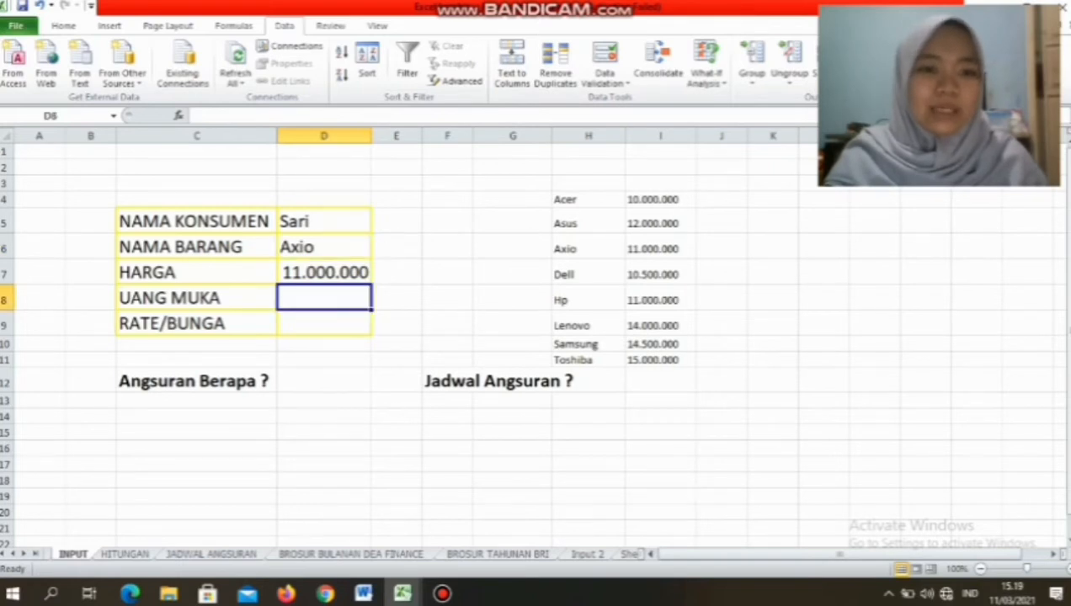
type("10")
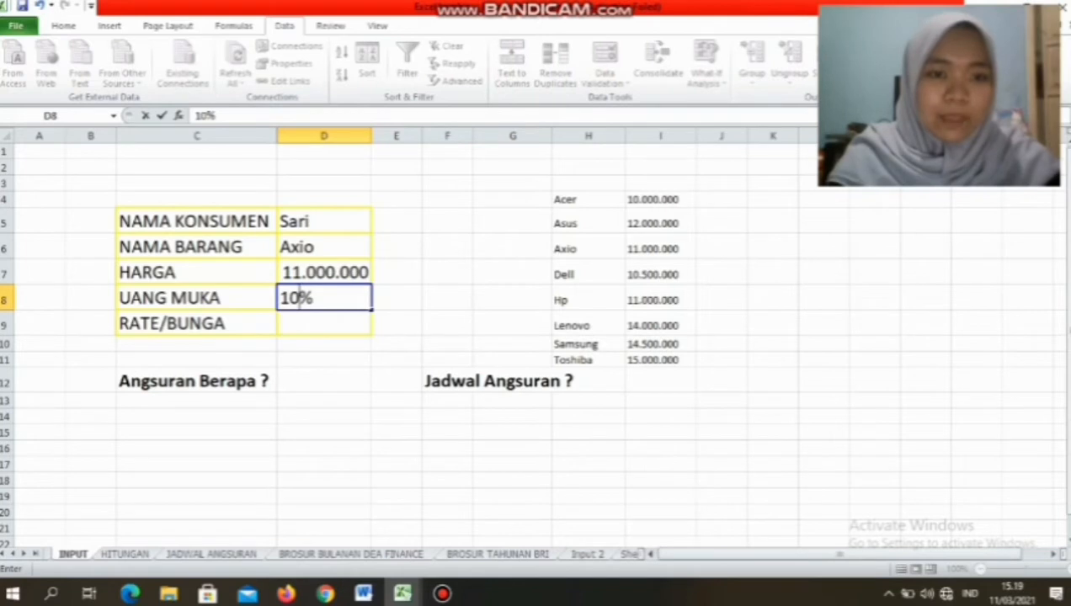
key("Return")
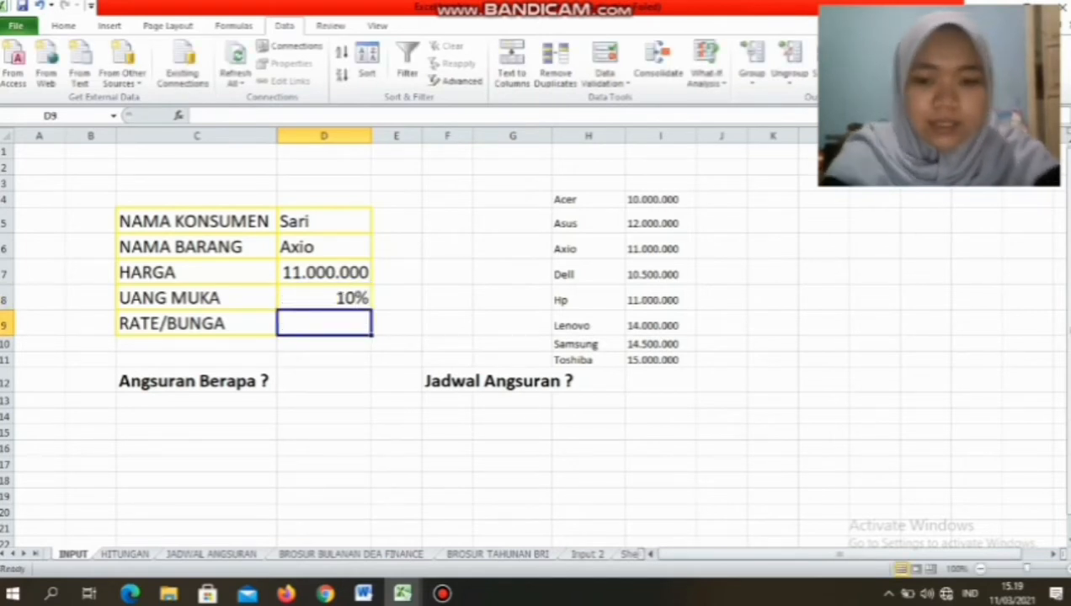
type("9,25")
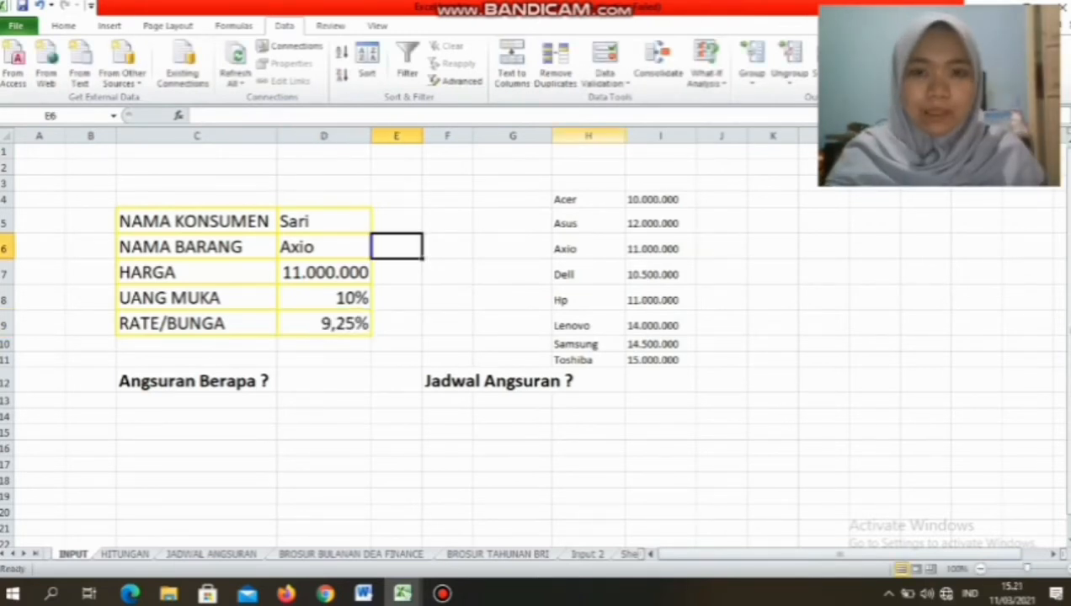
- Hide columns H:I holding the item and price list on the INPUT sheet
left_click_drag(588, 136, 660, 136)
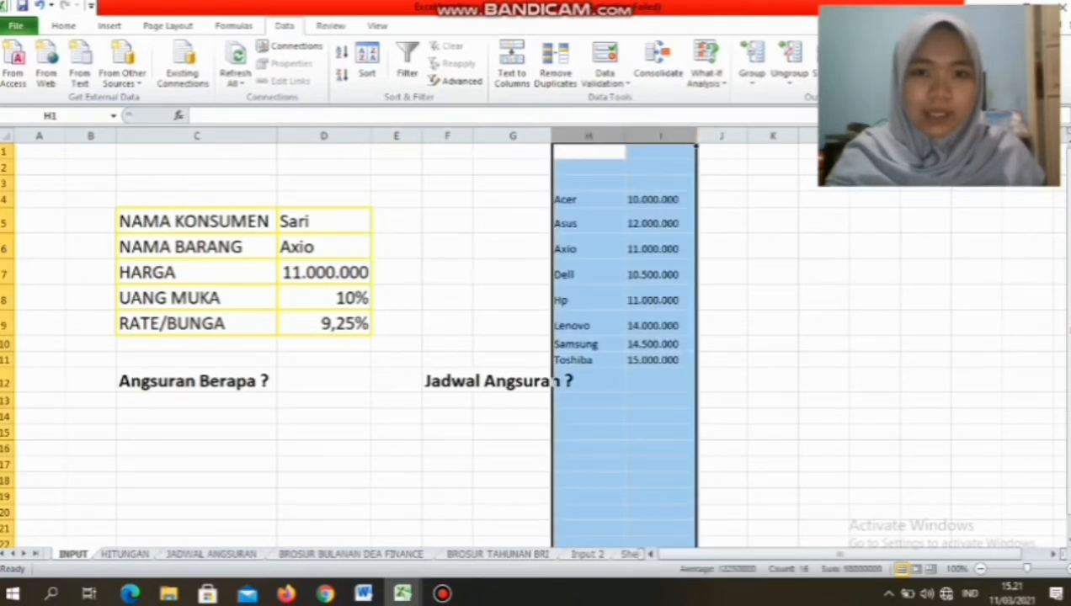
right_click(624, 151)
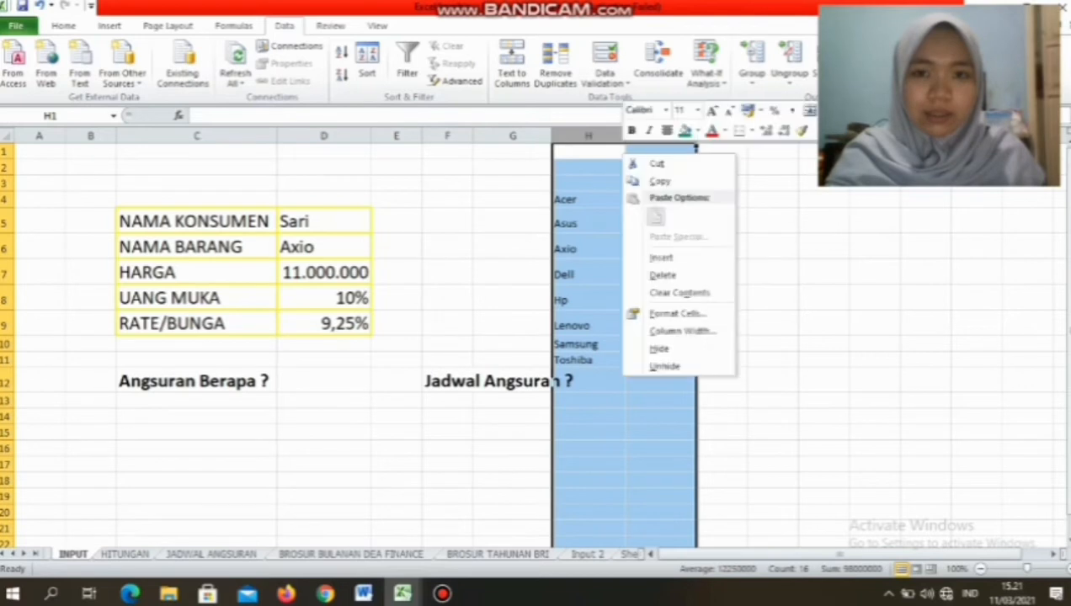
left_click(659, 348)
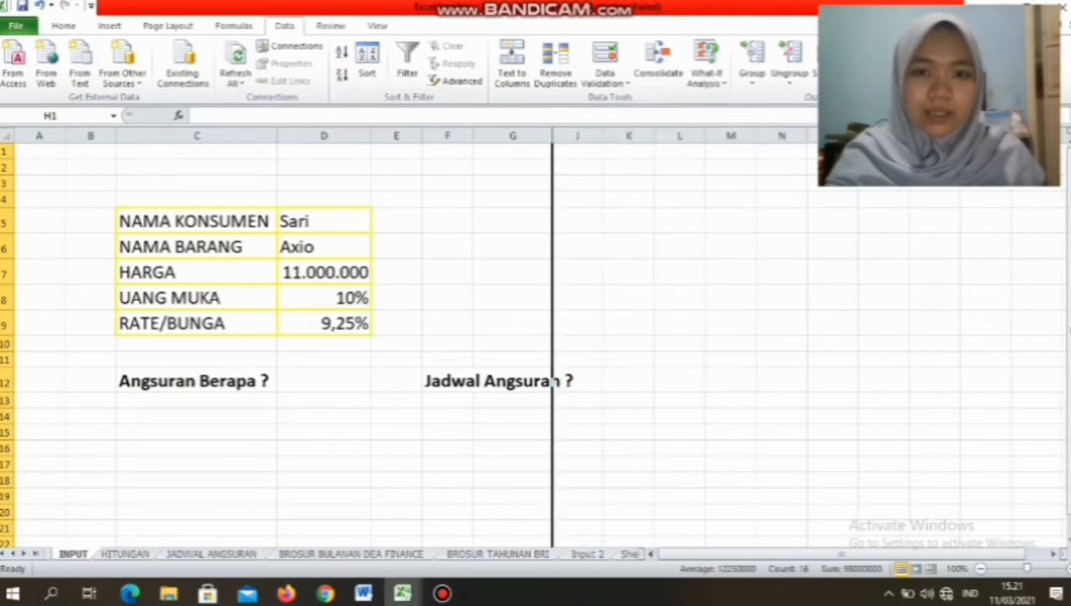
left_click(447, 199)
- Test the HARGA lookup by switching NAMA BARANG in D6 to Asus, Axio, Hp, Samsung and finally Acer
left_click(323, 247)
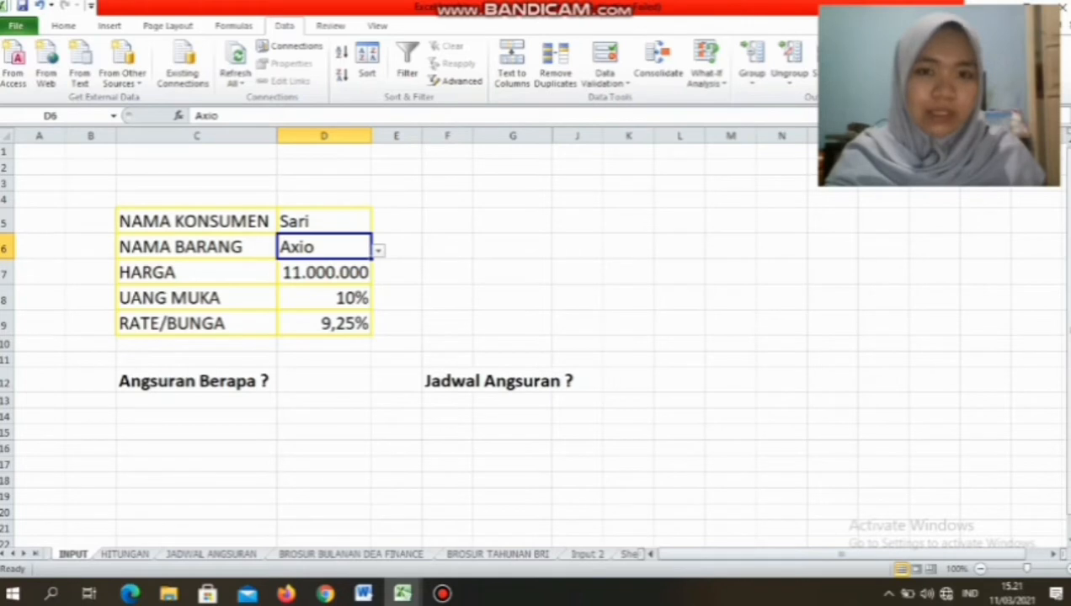
left_click(324, 273)
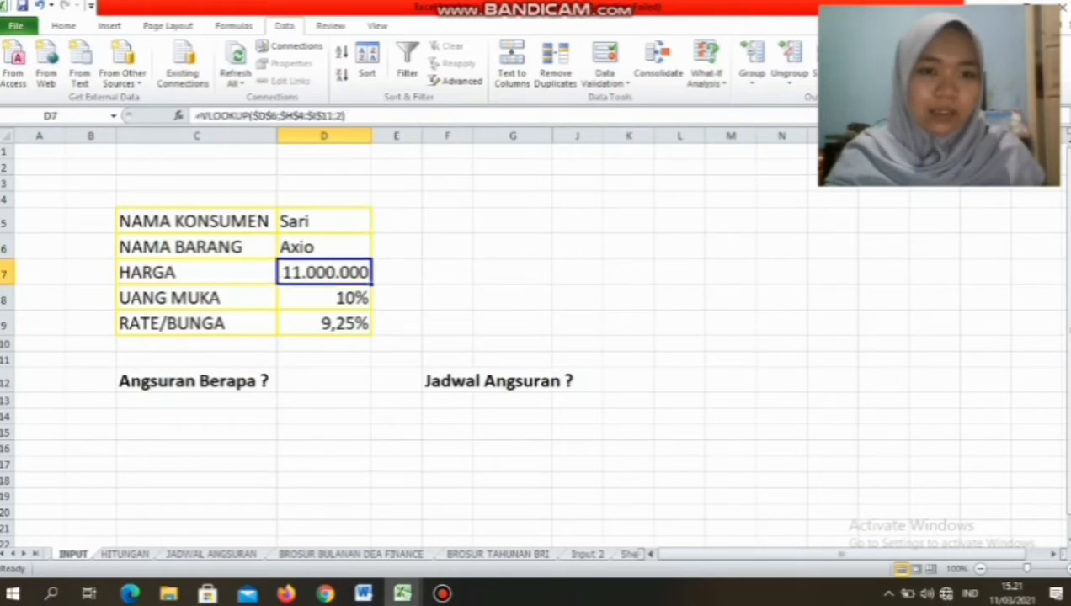
left_click(324, 247)
left_click(324, 273)
left_click(324, 247)
left_click(323, 273)
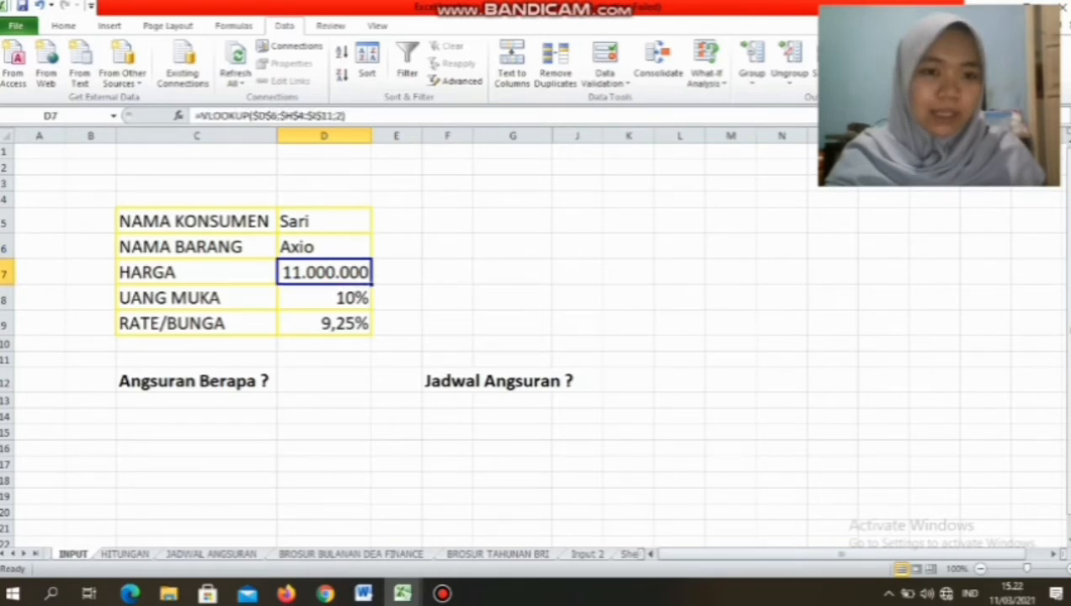
left_click(323, 246)
left_click(378, 250)
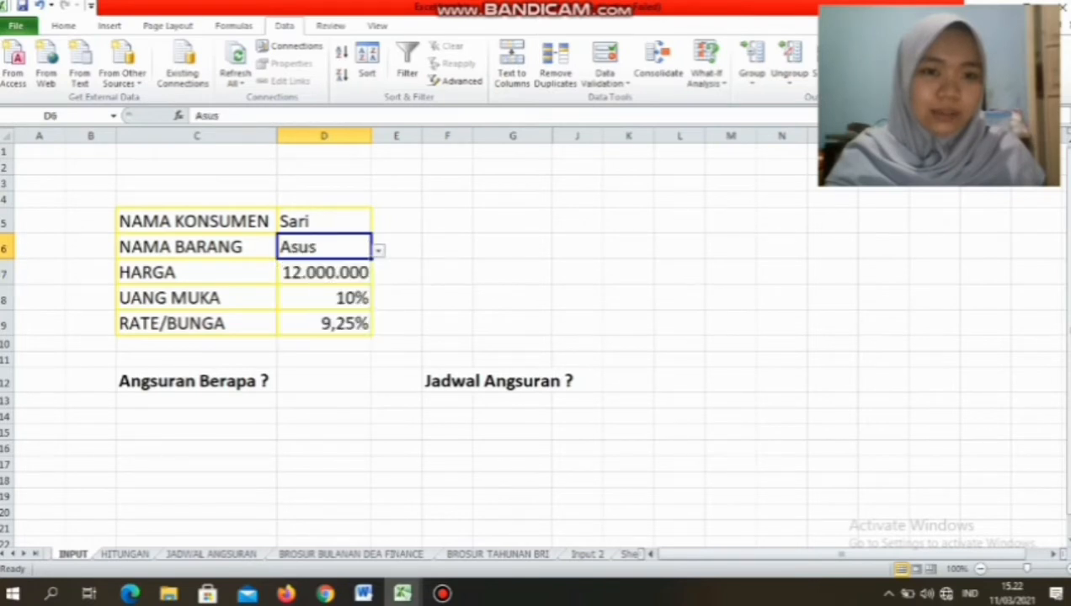
left_click(299, 273)
left_click(378, 251)
left_click(291, 286)
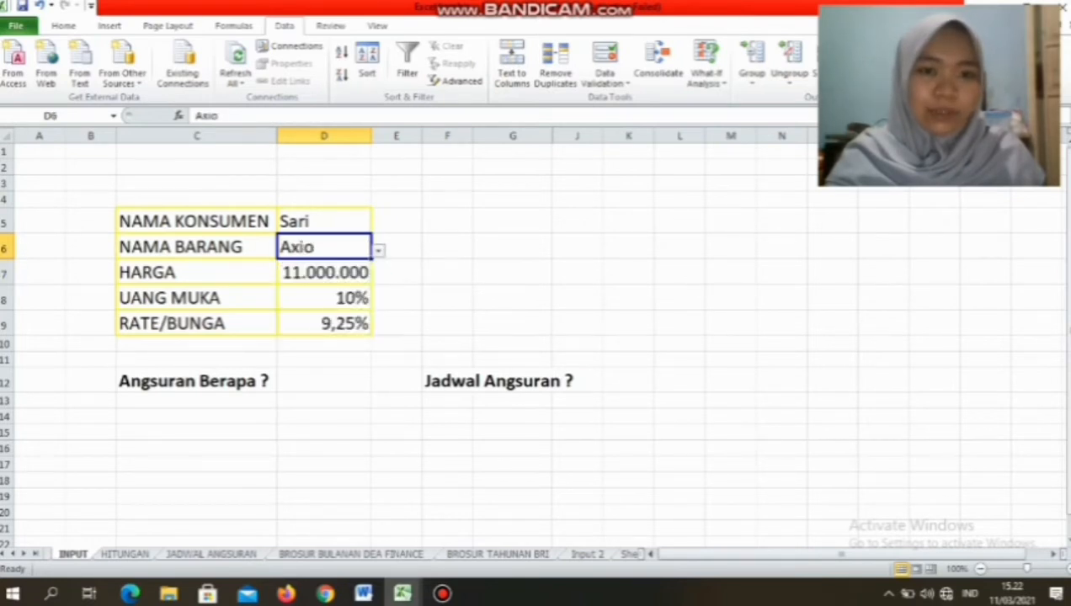
left_click(378, 251)
left_click(291, 307)
left_click(378, 250)
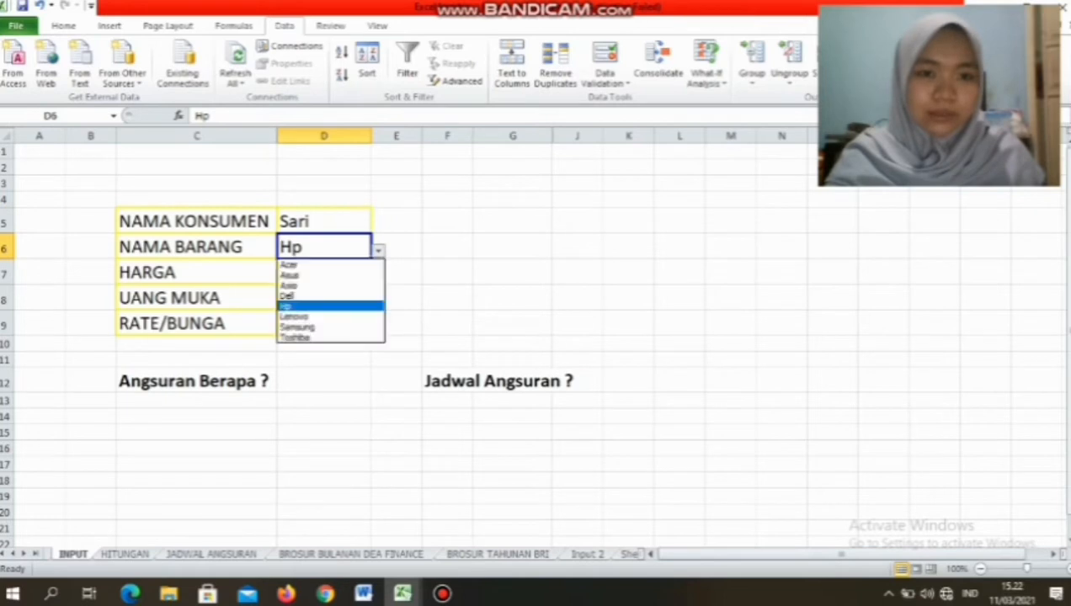
left_click(296, 327)
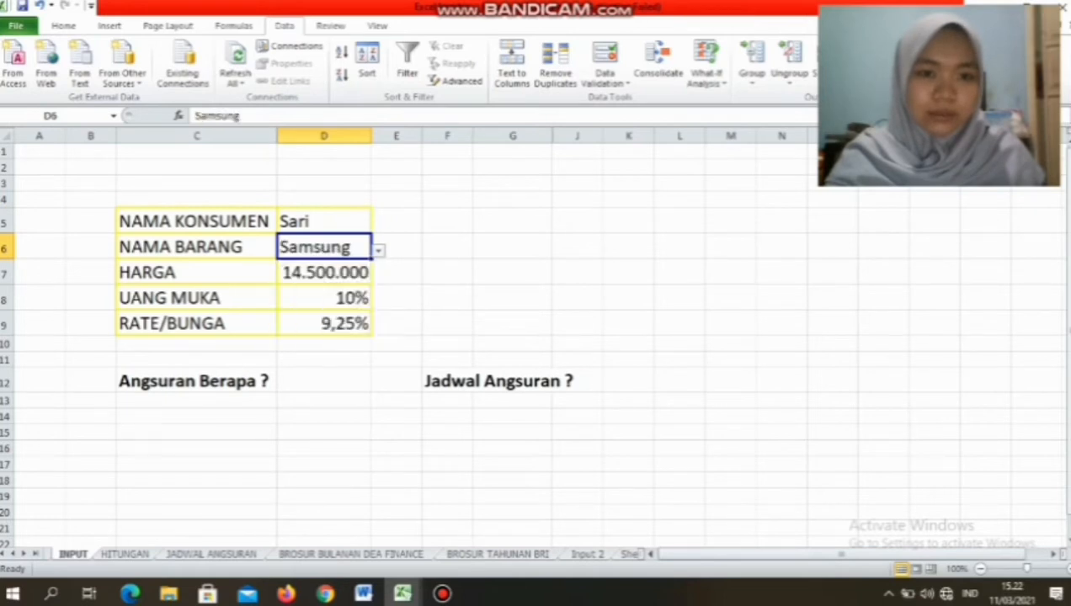
left_click(379, 250)
left_click(291, 264)
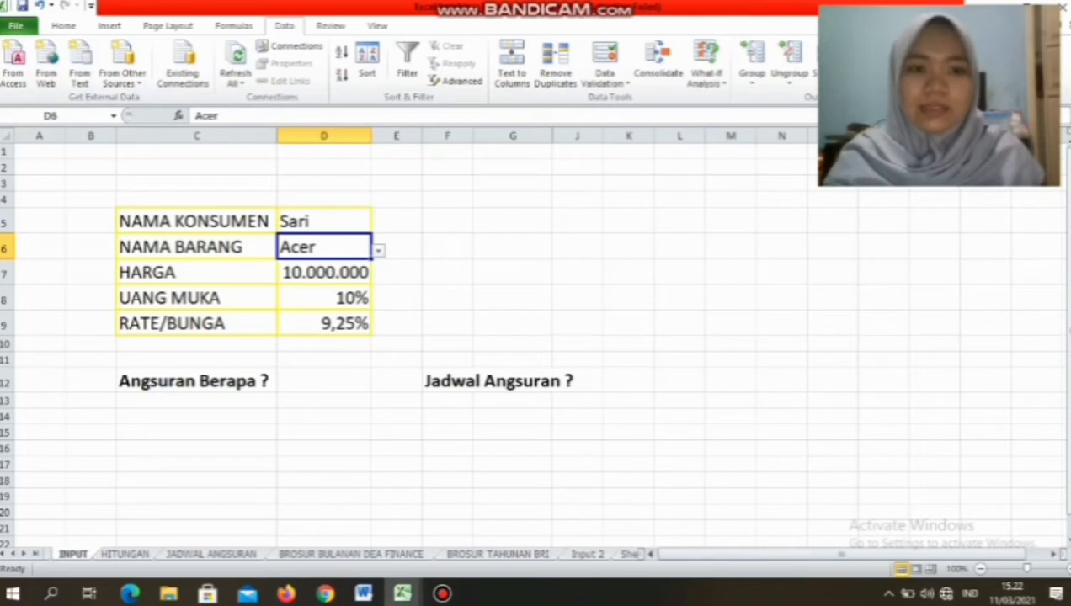
- On the HITUNGAN sheet, link heading cell B4 to the chosen item name with =INPUT!D6
left_click(196, 382)
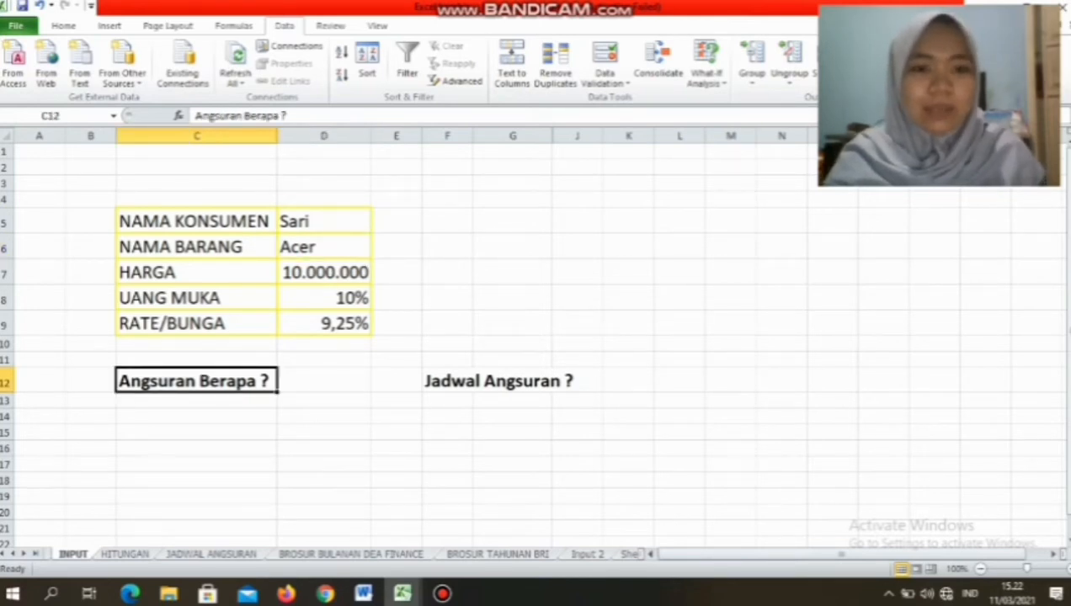
left_click(448, 381)
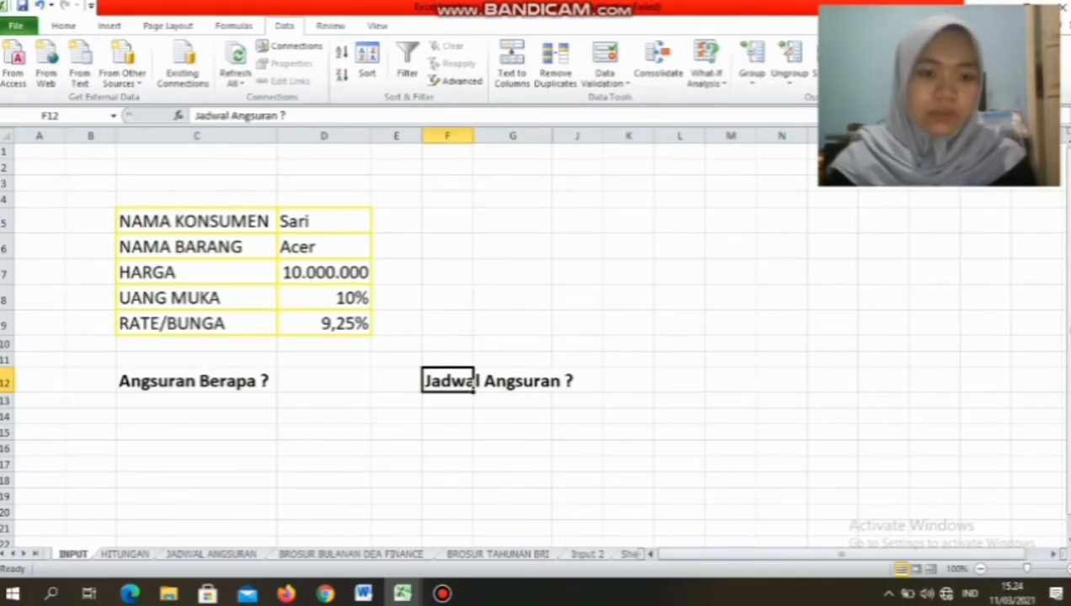
key("ctrl+Page_Down")
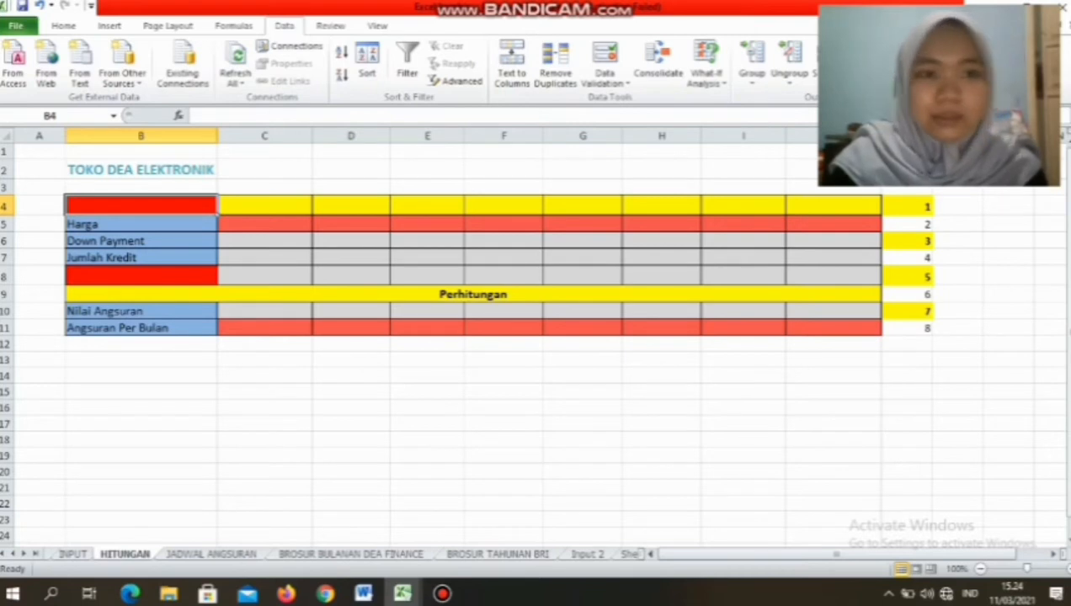
type("=")
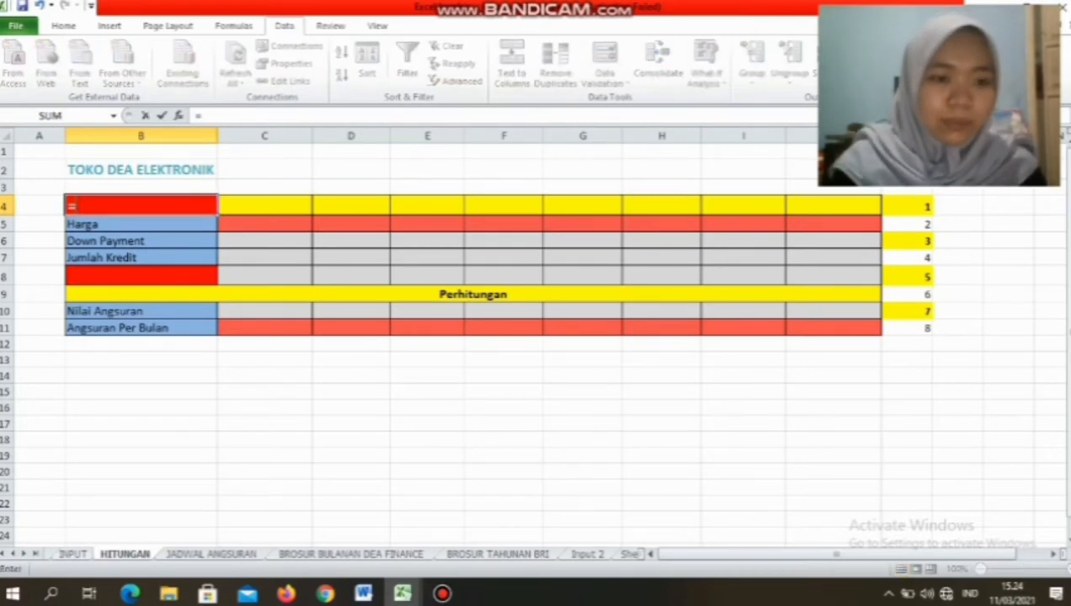
left_click(73, 554)
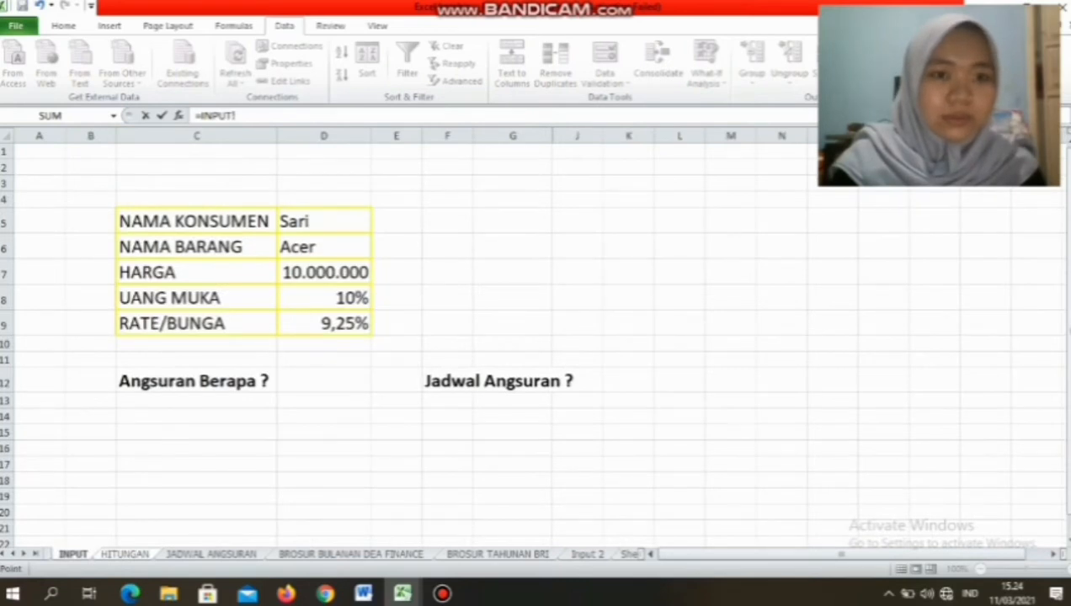
left_click(324, 247)
key("Return")
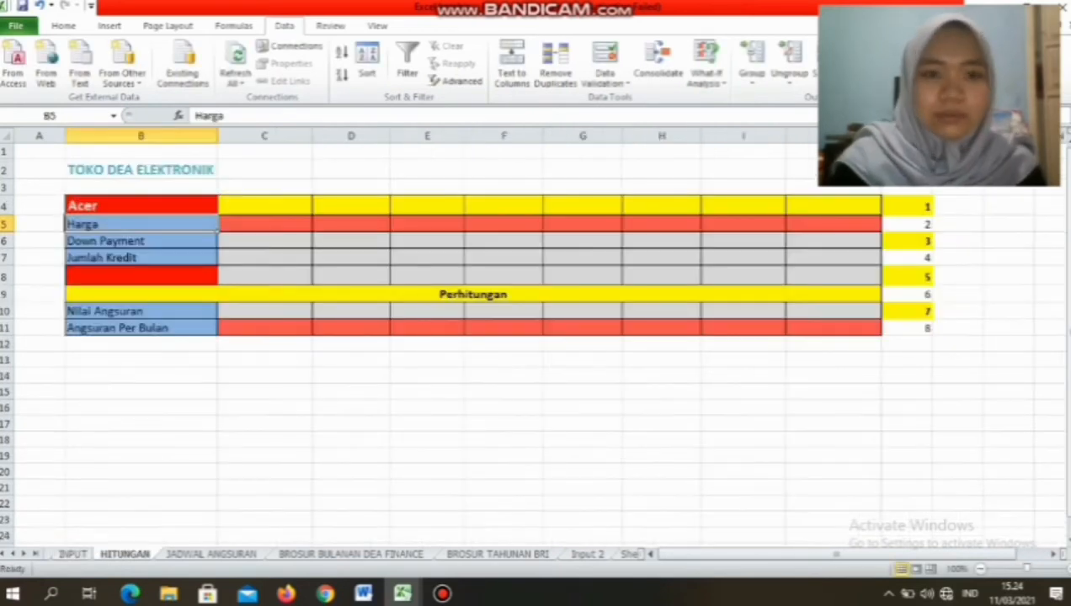
left_click(140, 206)
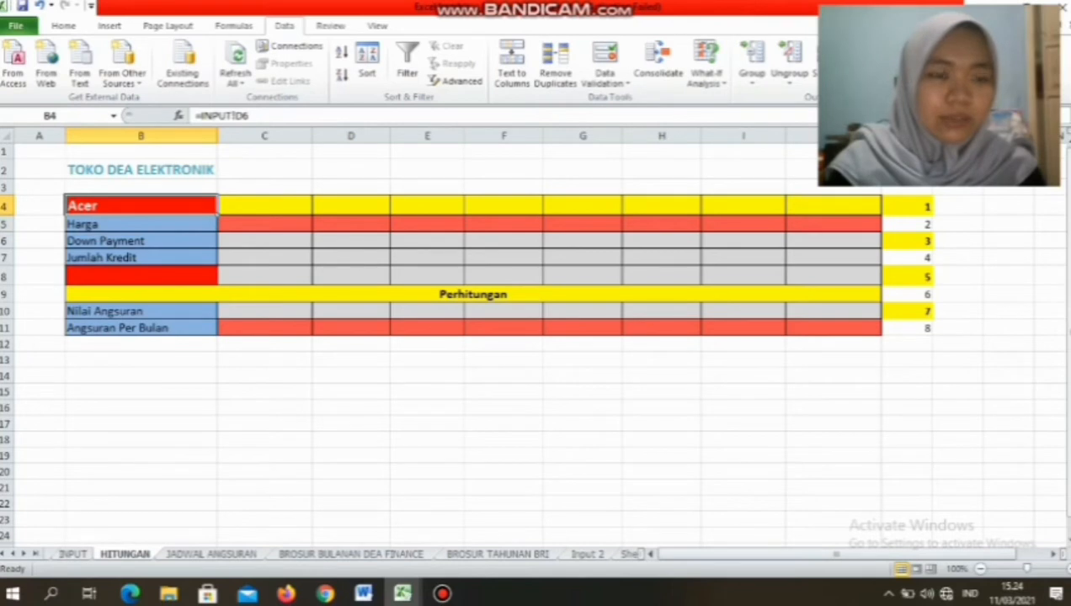
- Enter 3 Bln in C4 and 6 Bln in D4, and extend the series across row 4 up to 24 Bln
left_click(265, 205)
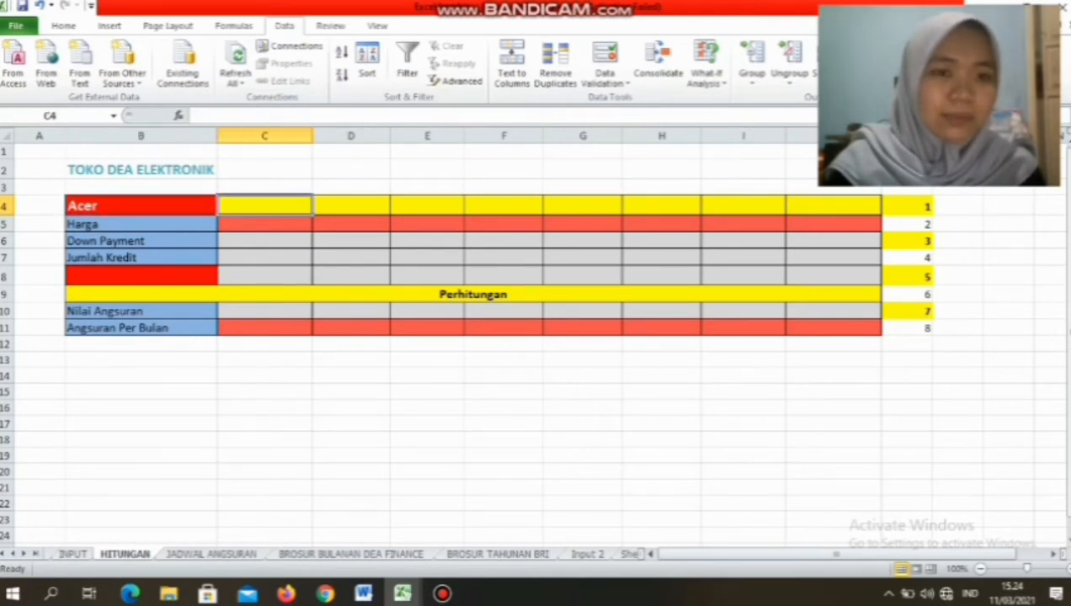
left_click(141, 206)
left_click(265, 205)
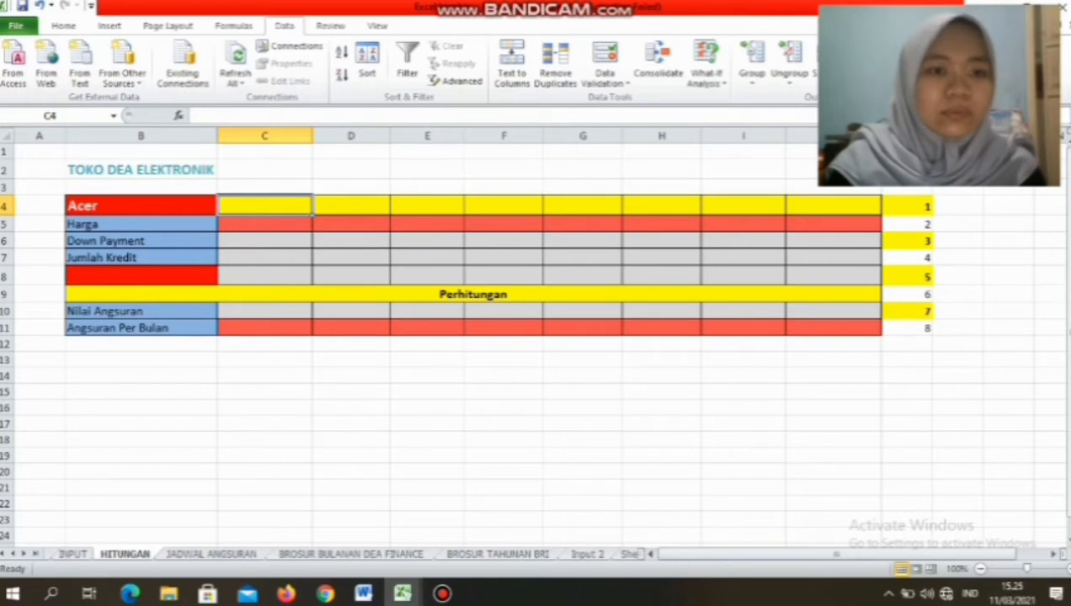
left_click(351, 206)
left_click(265, 205)
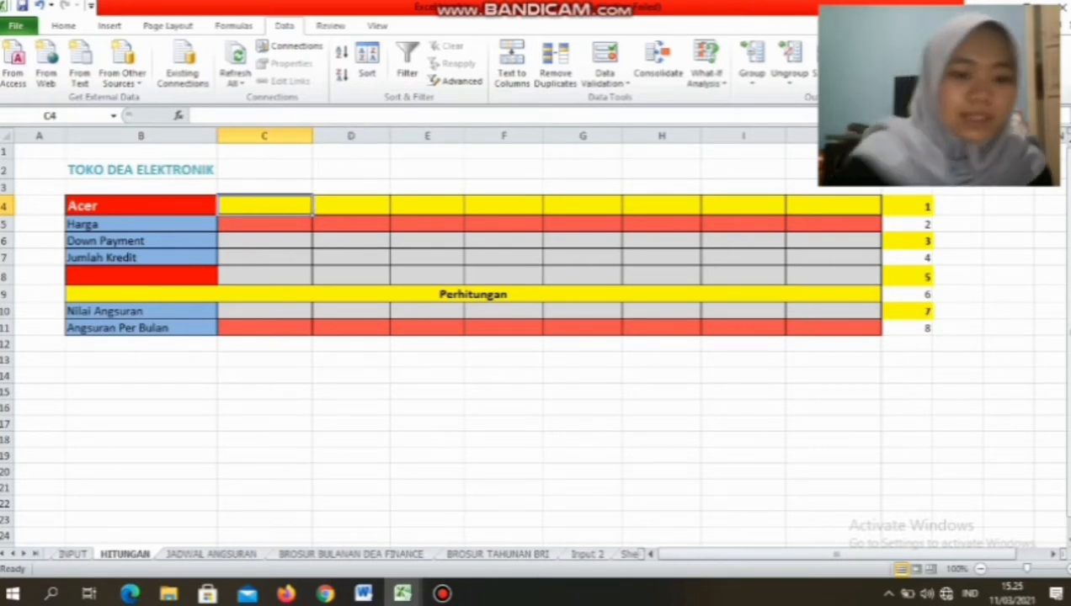
type("3 Bln")
key("Tab")
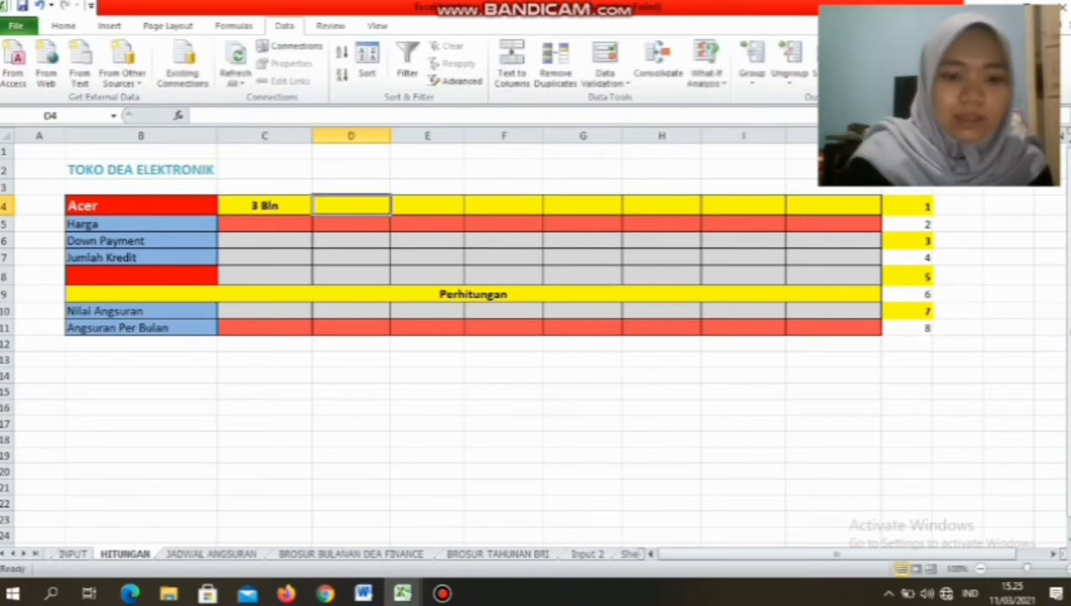
type("6")
key("Tab")
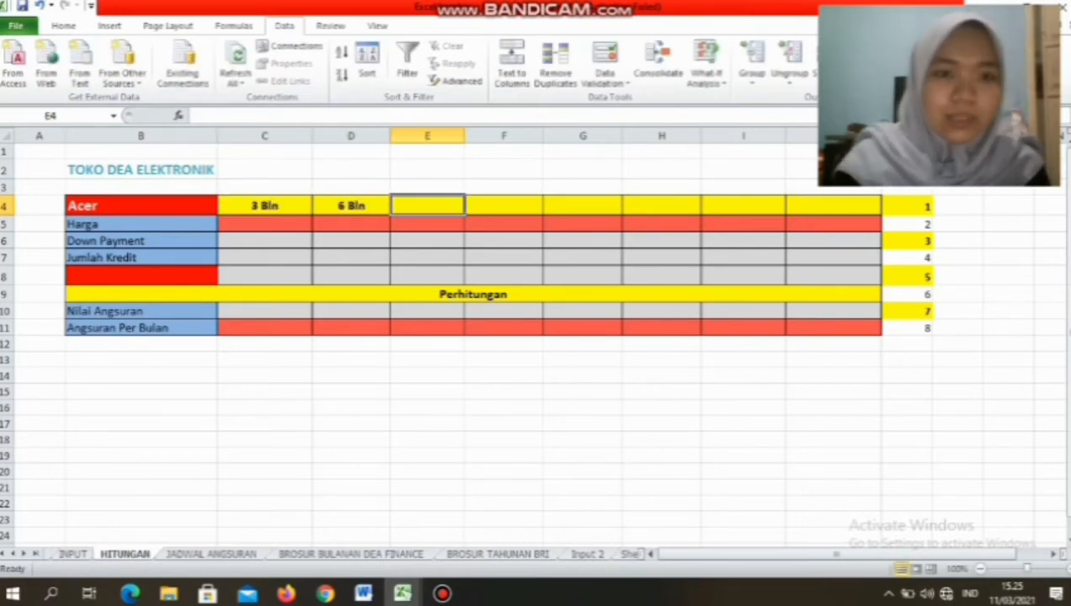
double_click(264, 205)
type("Bln")
left_click(352, 223)
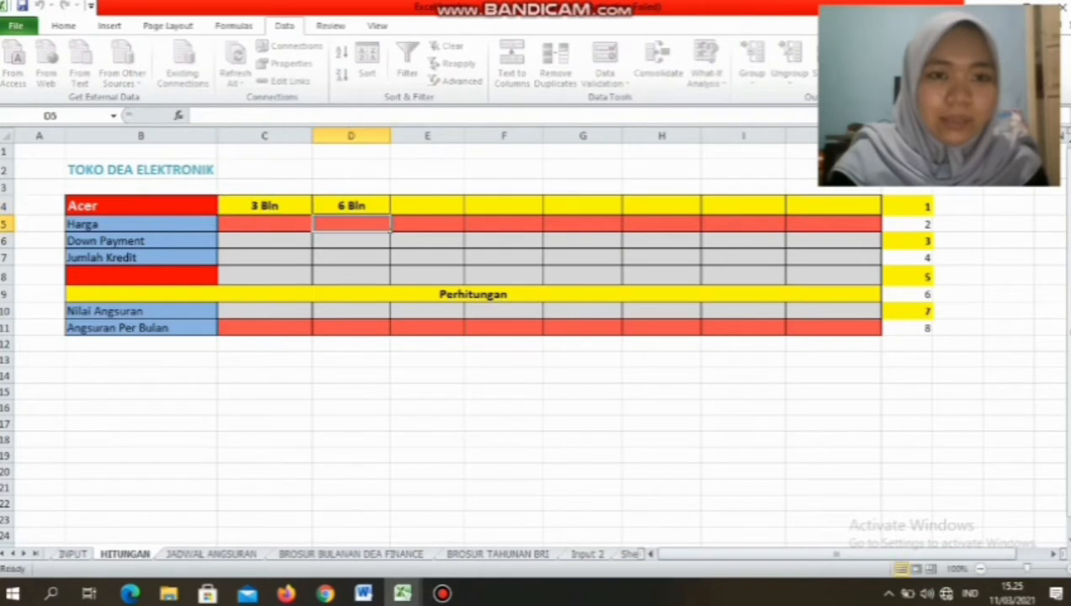
left_click_drag(265, 206, 795, 220)
left_click(662, 258)
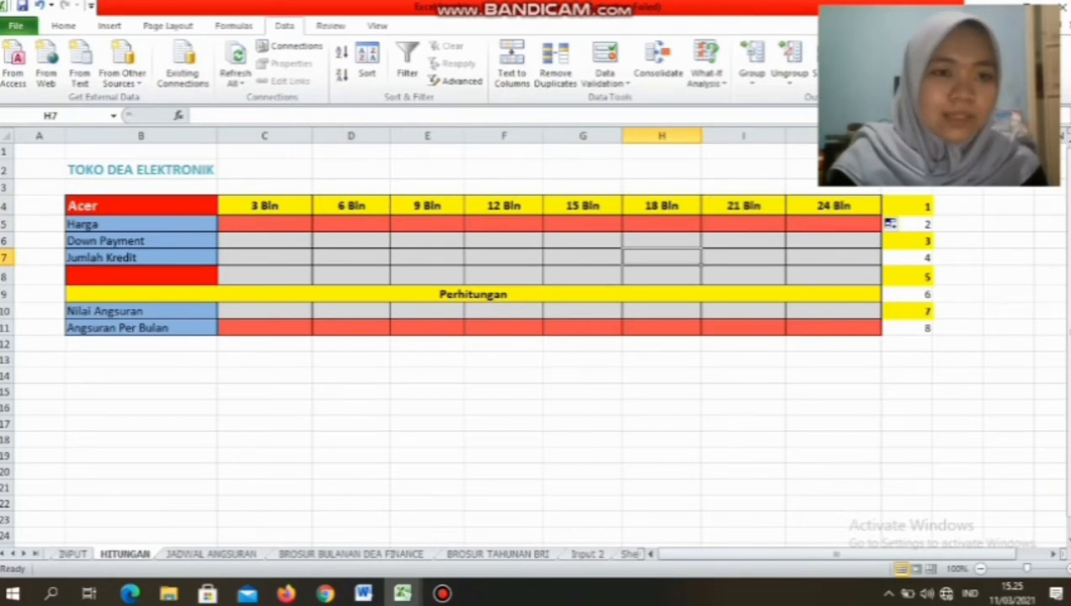
- Enter =INPUT!$D$7 in C5 as the Harga for the 3 Bln column
left_click(141, 224)
left_click(264, 224)
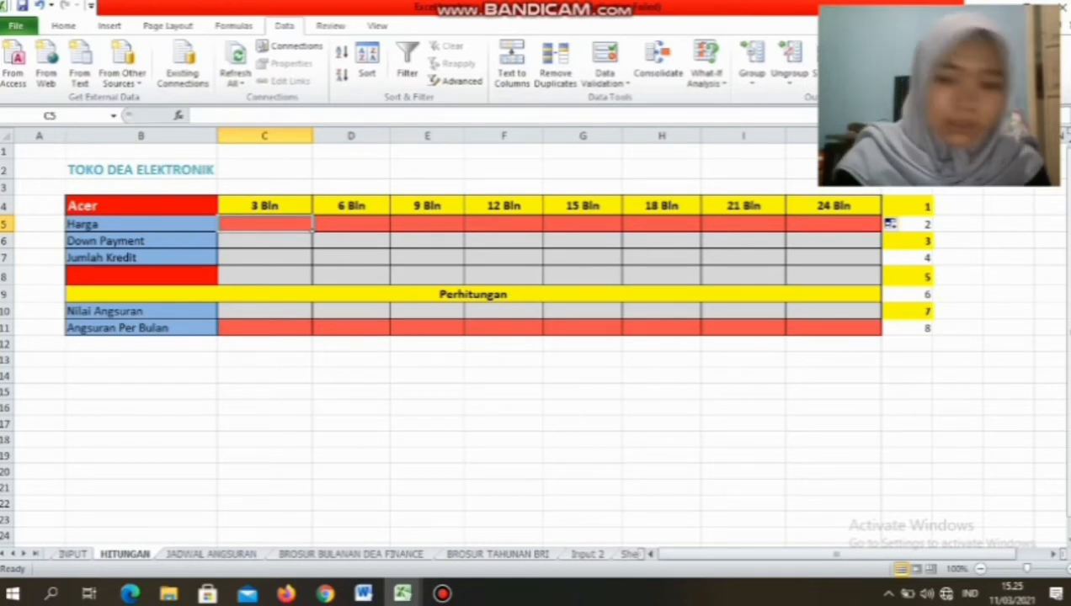
type("=")
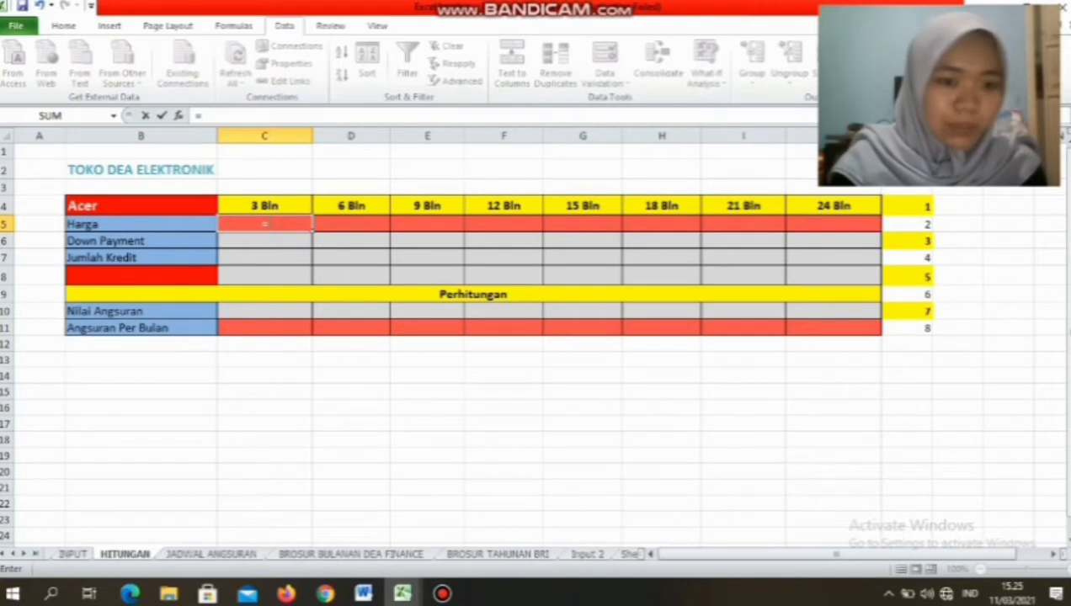
left_click(72, 554)
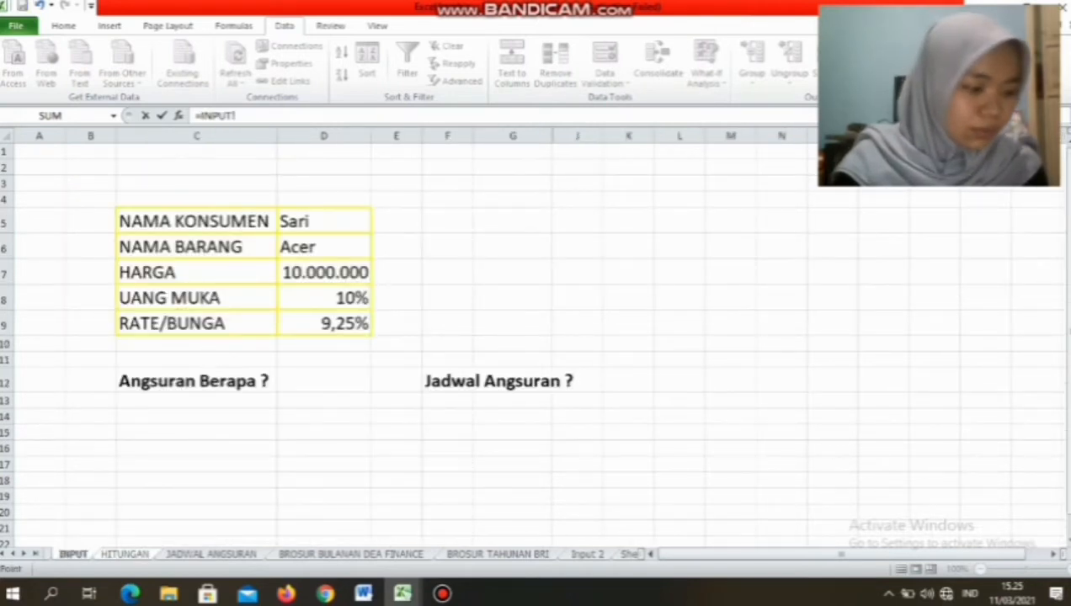
left_click(323, 272)
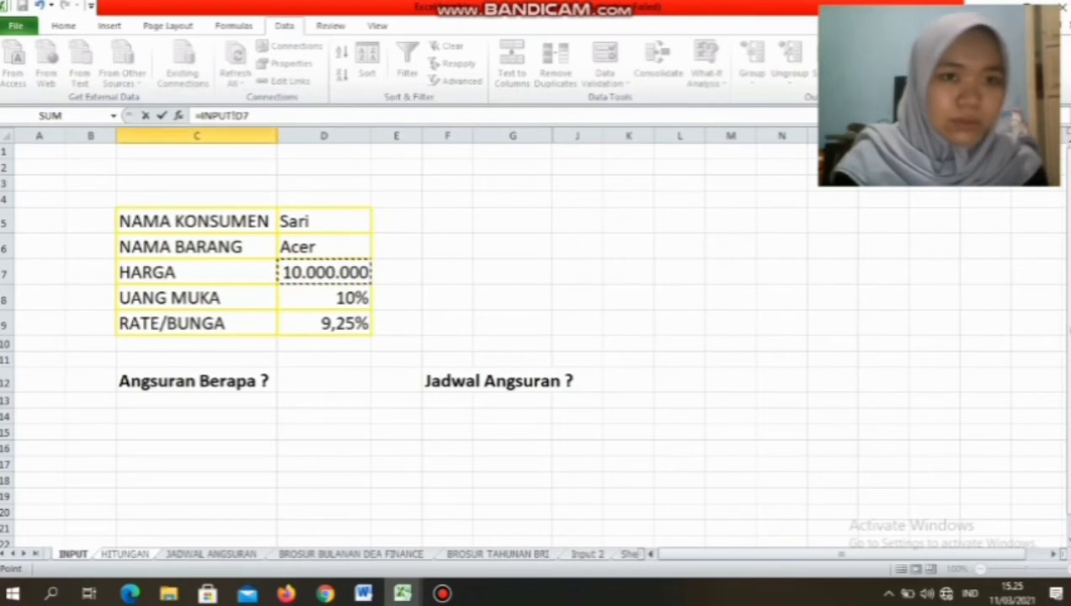
key("F4")
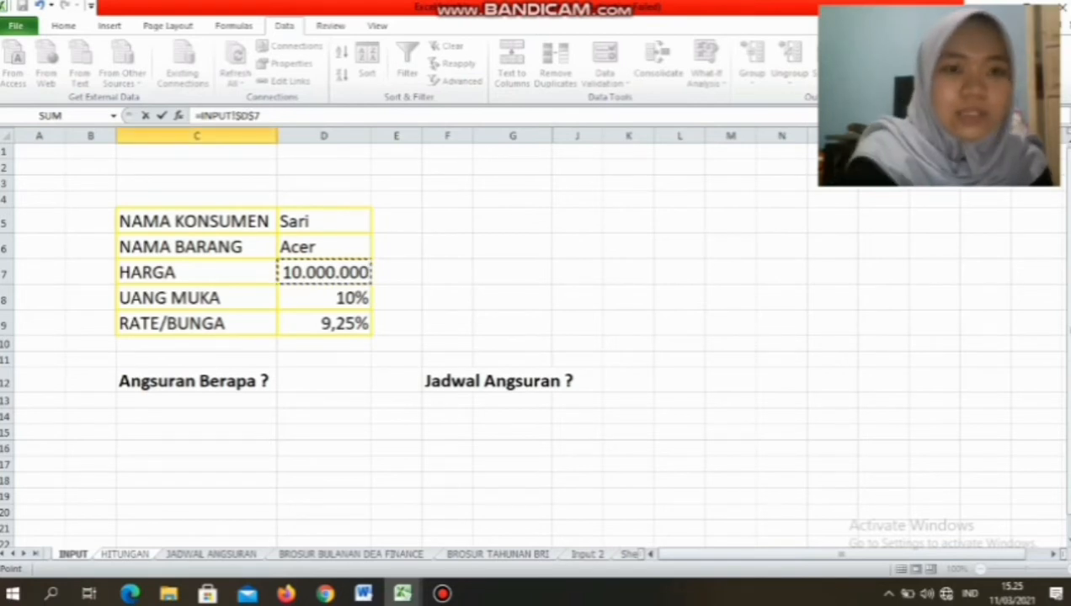
key("Return")
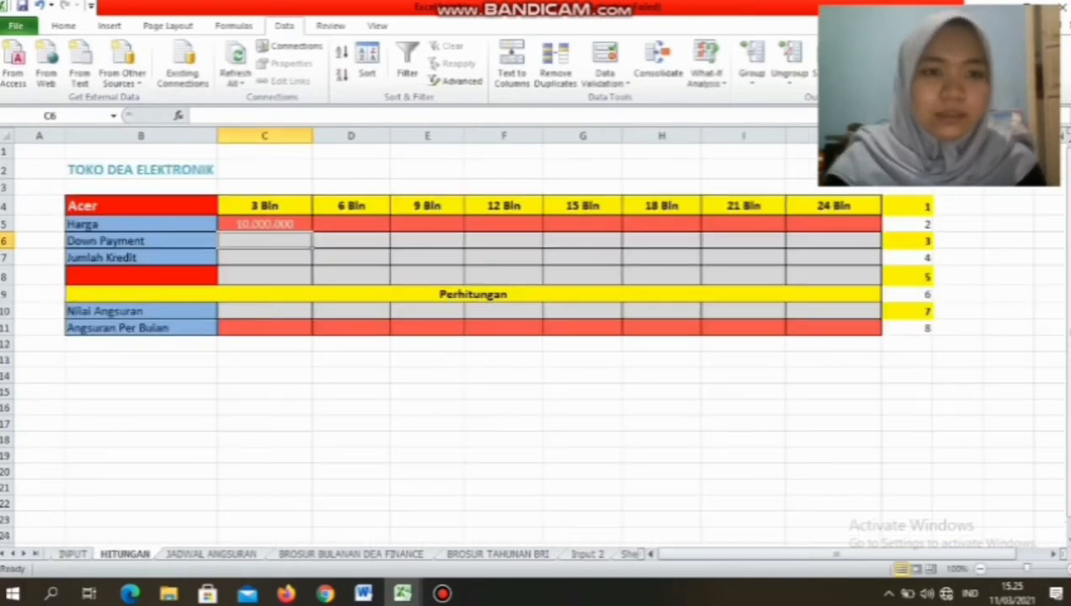
- Copy the Harga formula from C5 across row 5 through the 24 Bln column
left_click(264, 224)
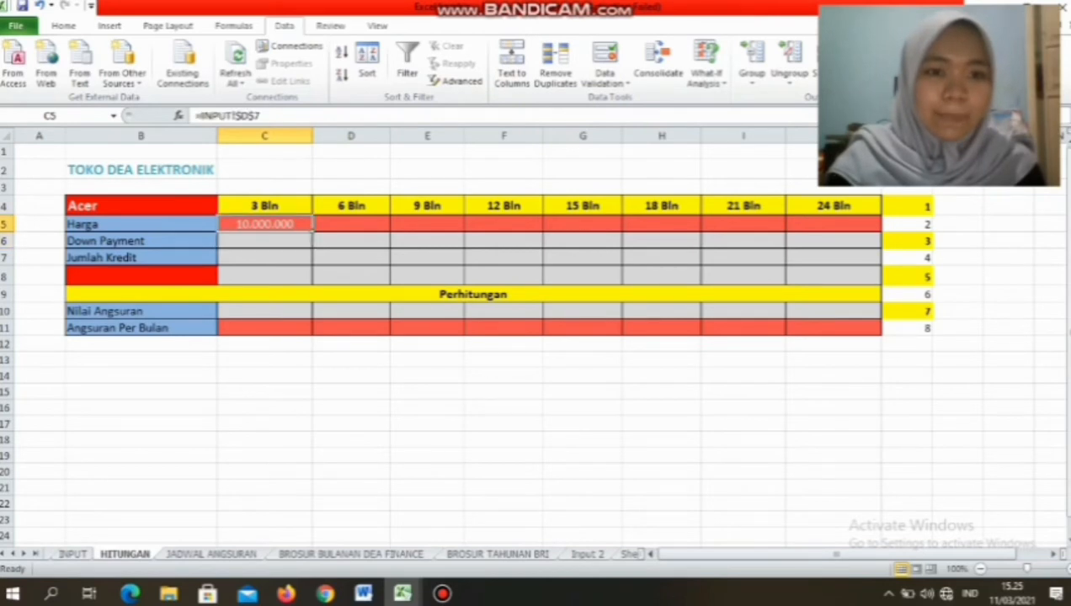
left_click_drag(312, 232, 838, 229)
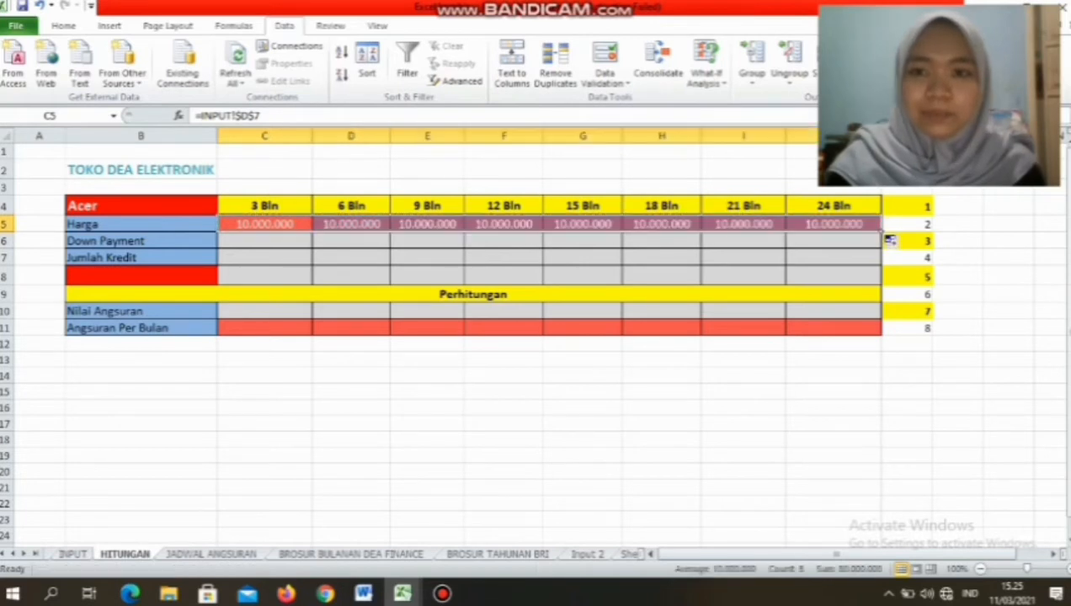
left_click(352, 257)
left_click(265, 224)
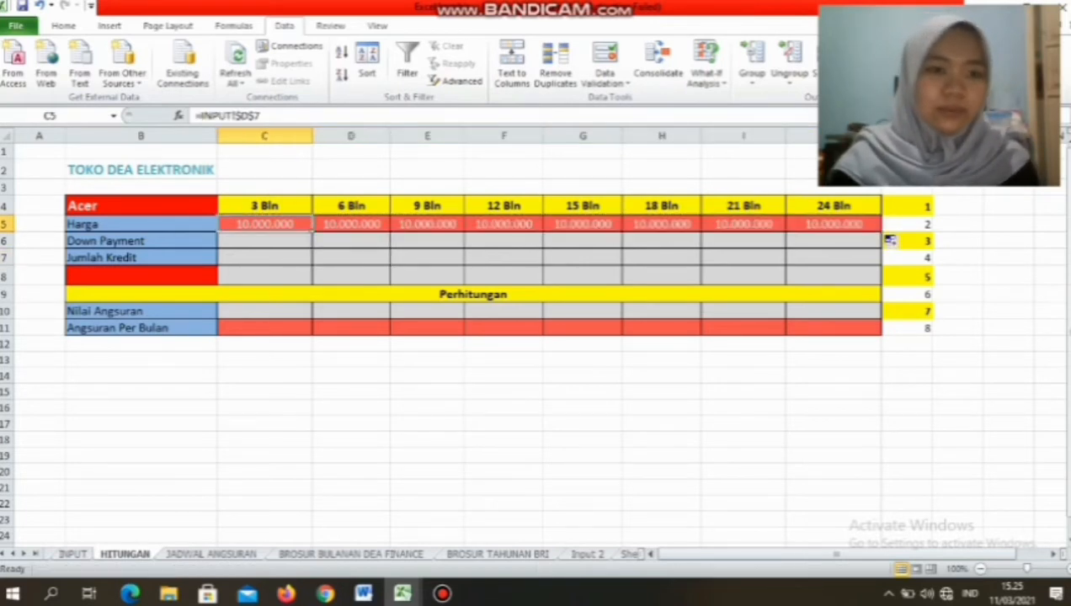
left_click(140, 241)
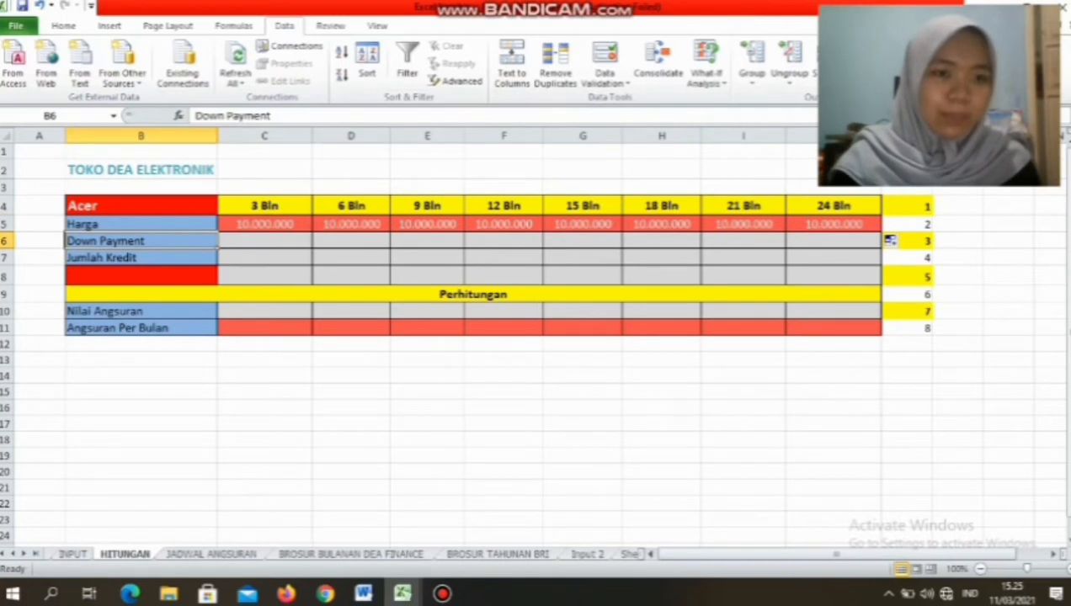
- Enter =C5*INPUT!$D$8 in C6 as the Down Payment for the 3 Bln column
left_click(265, 241)
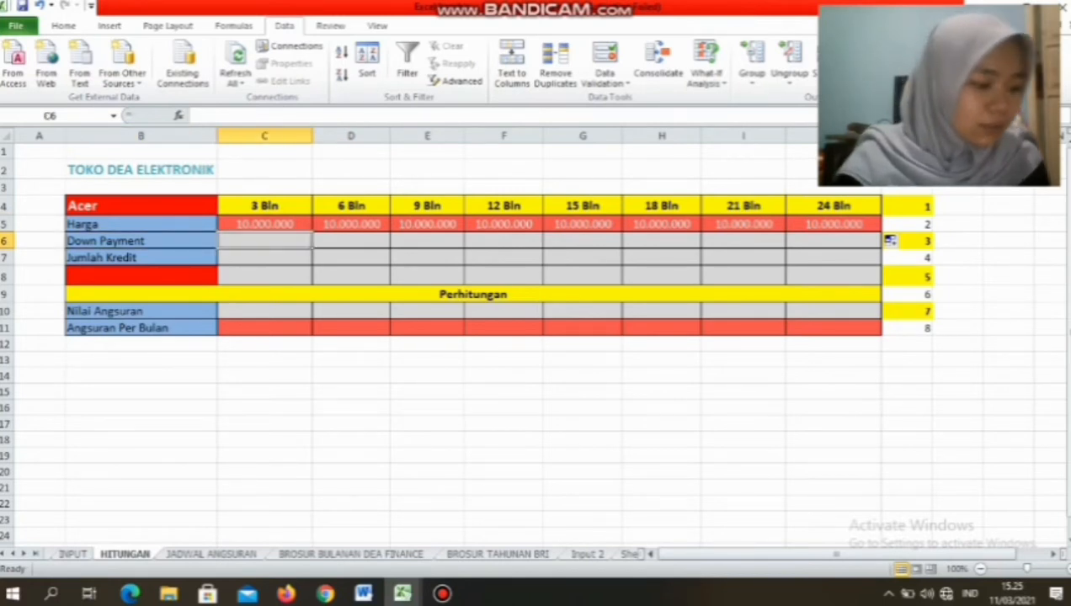
type("=")
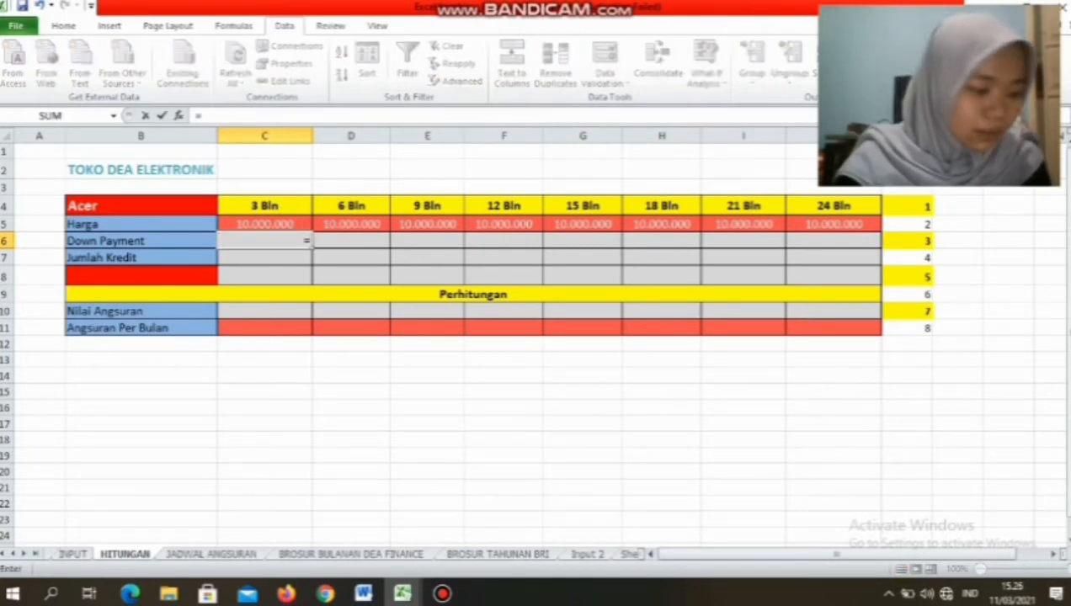
key("Up")
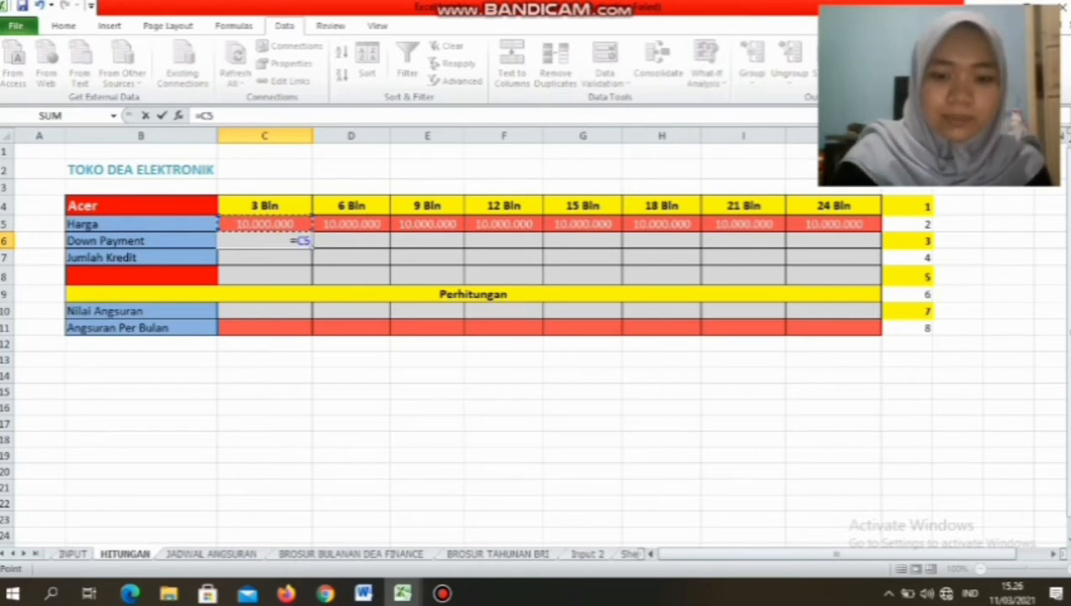
type("*")
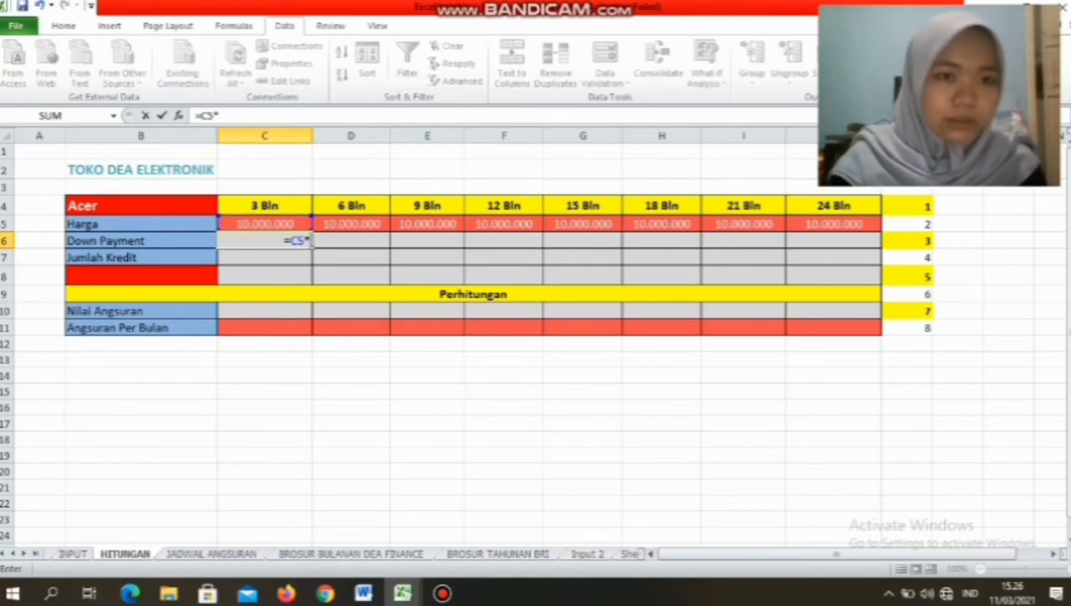
left_click(73, 554)
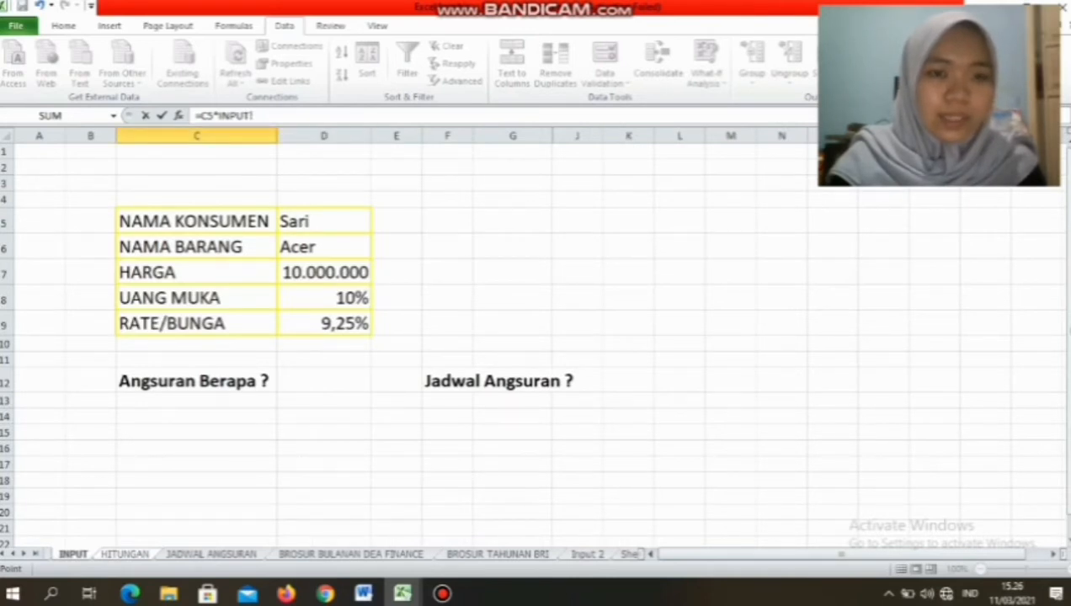
left_click(324, 298)
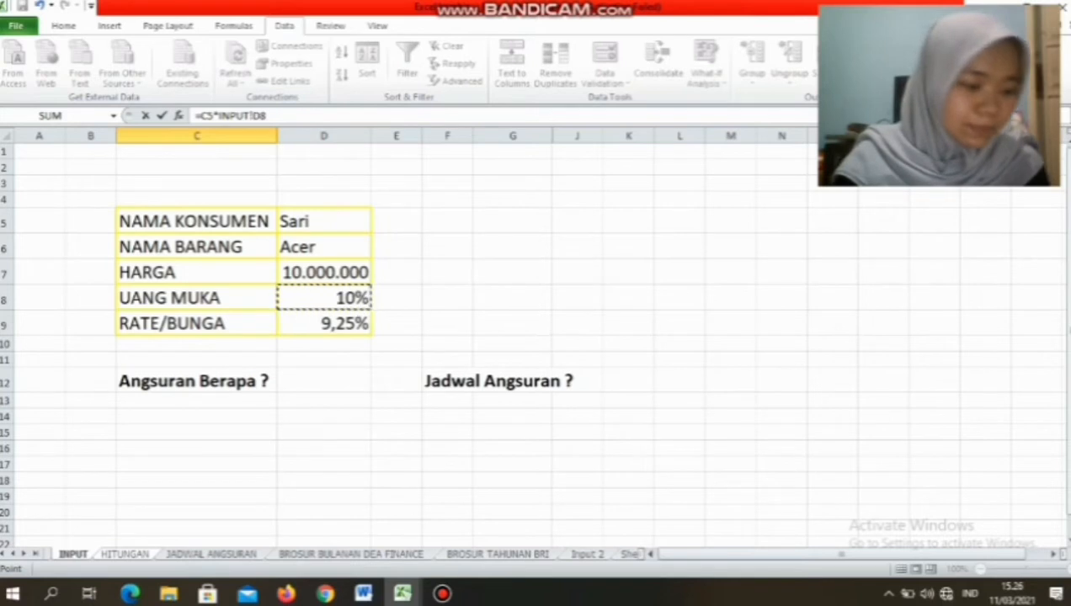
key("F4")
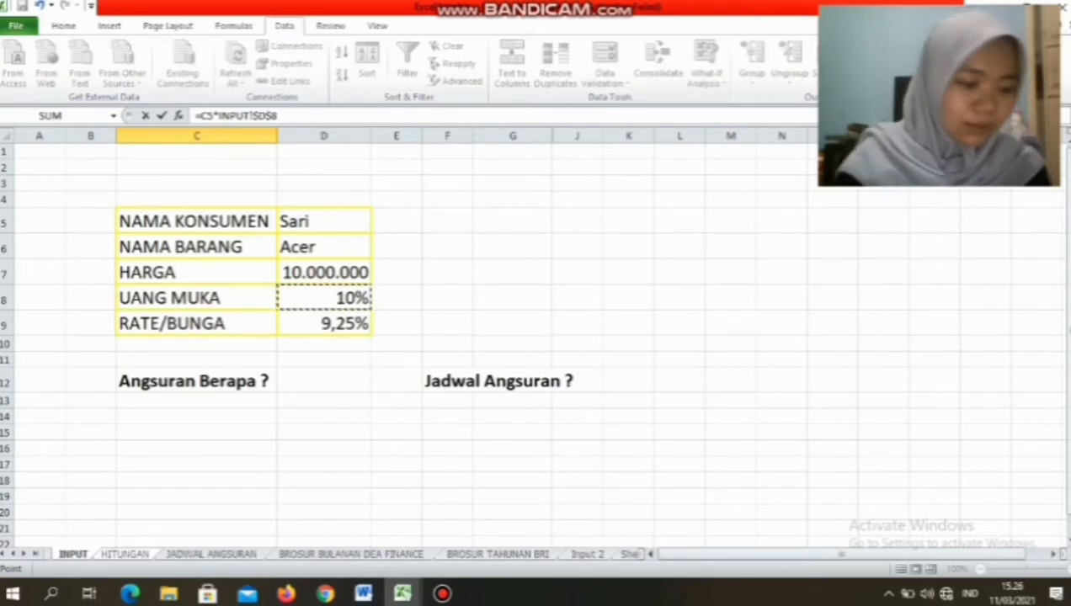
key("Return")
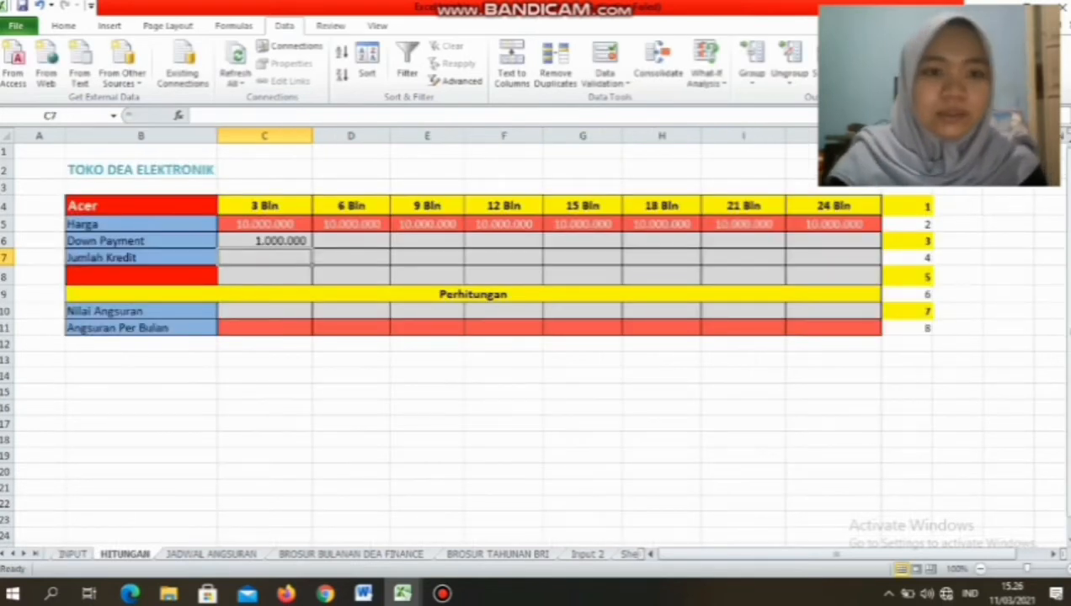
- Copy the Down Payment formula from C6 across row 6 through the 24 Bln column
left_click(265, 240)
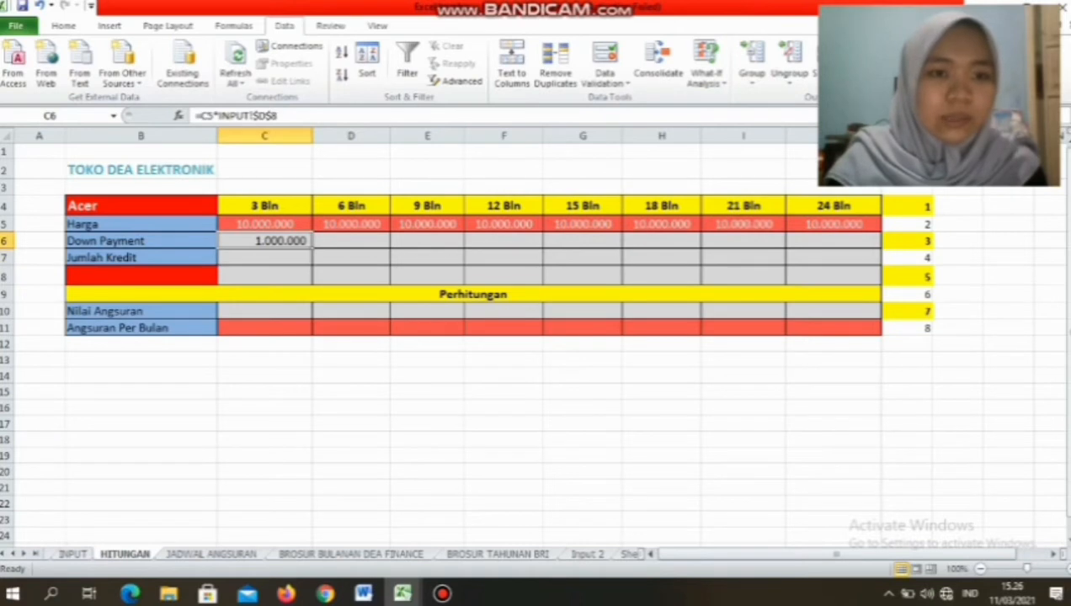
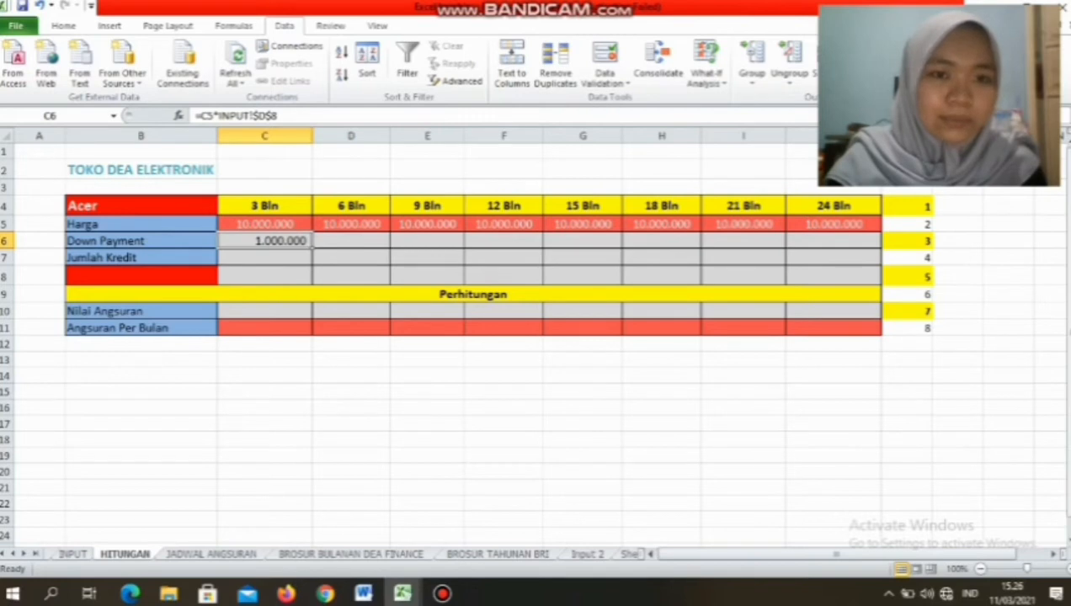
left_click_drag(312, 249, 843, 246)
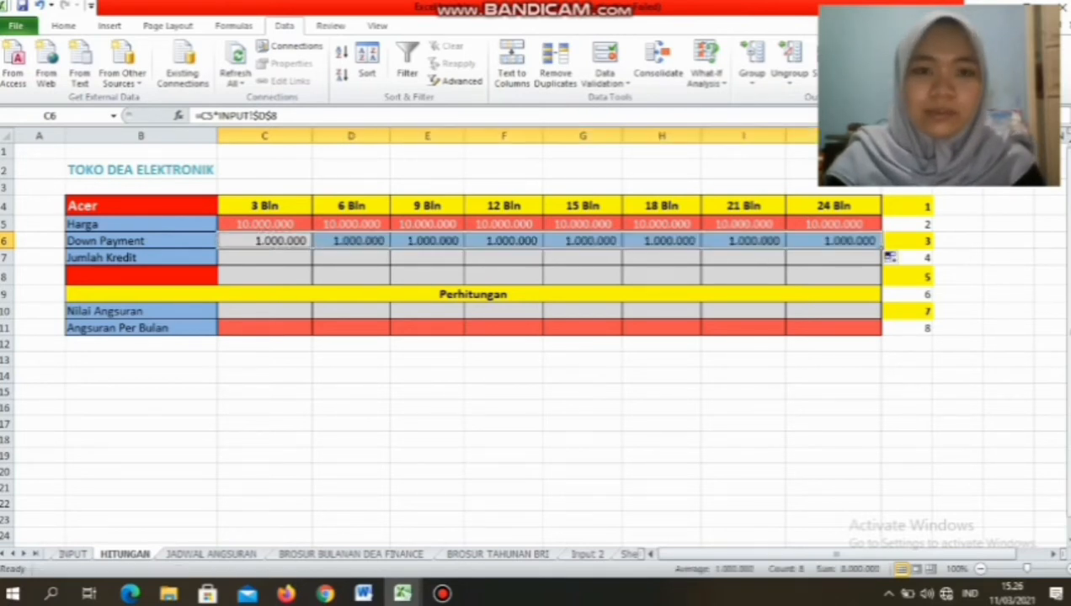
left_click(264, 276)
- Enter =C5-C6 in C7 as the Jumlah Kredit for the 3 Bln column
left_click(141, 258)
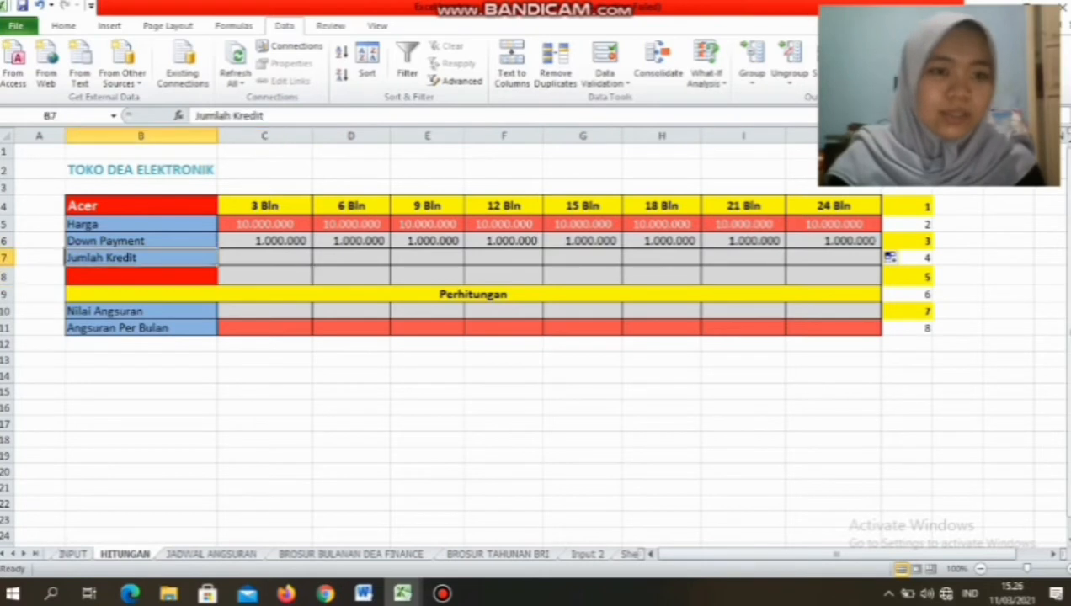
left_click(264, 258)
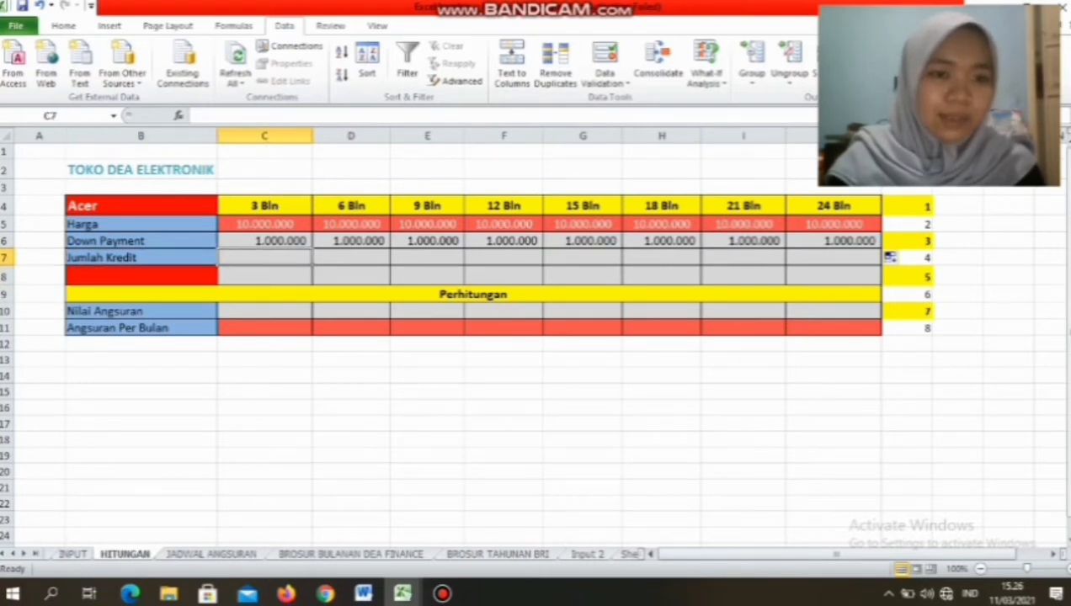
type("=")
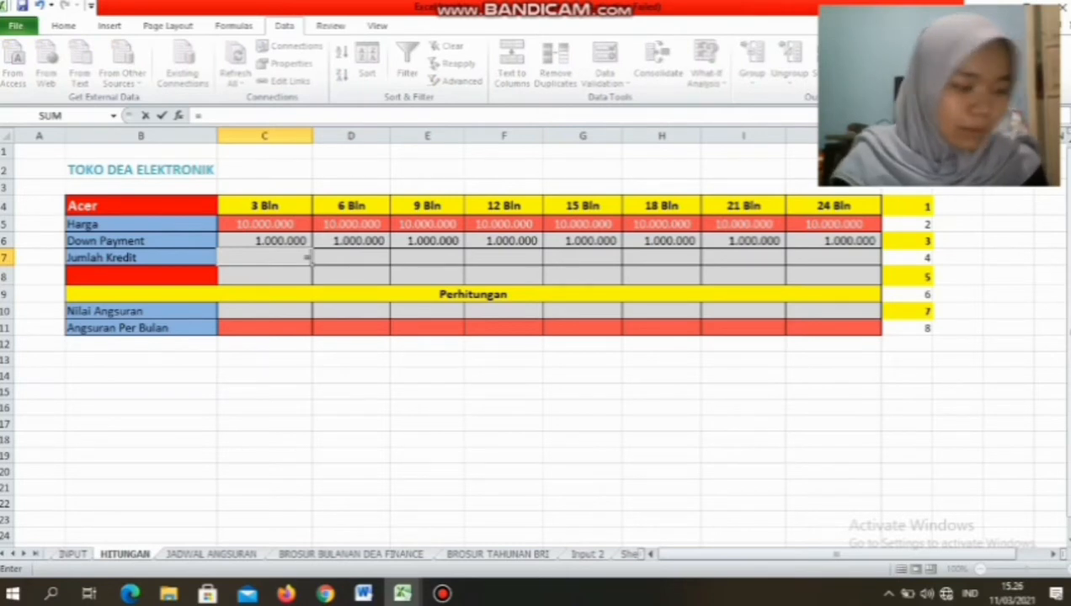
left_click(264, 225)
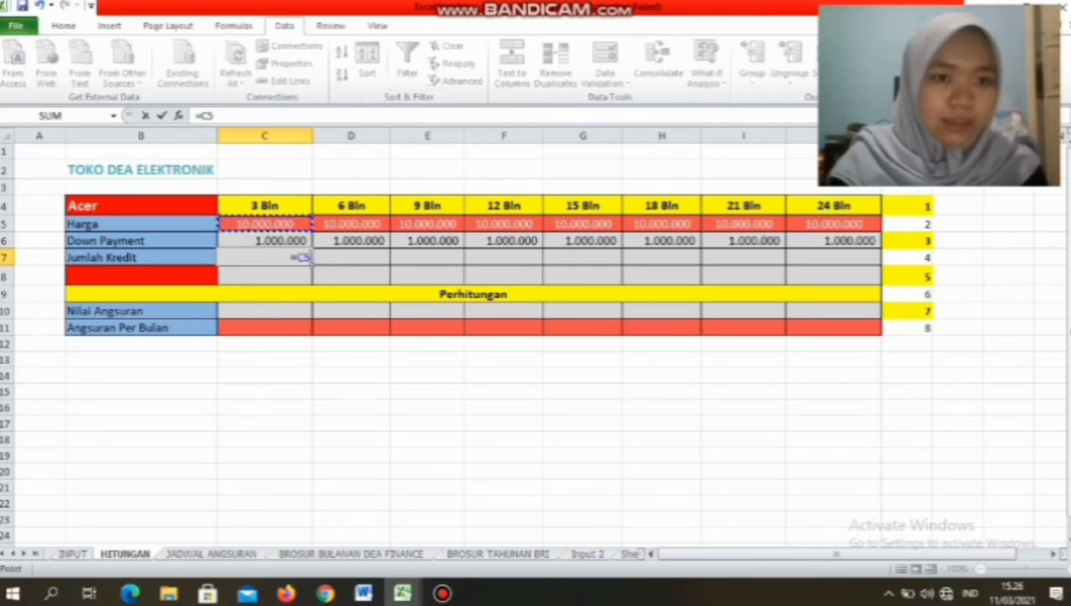
type("-")
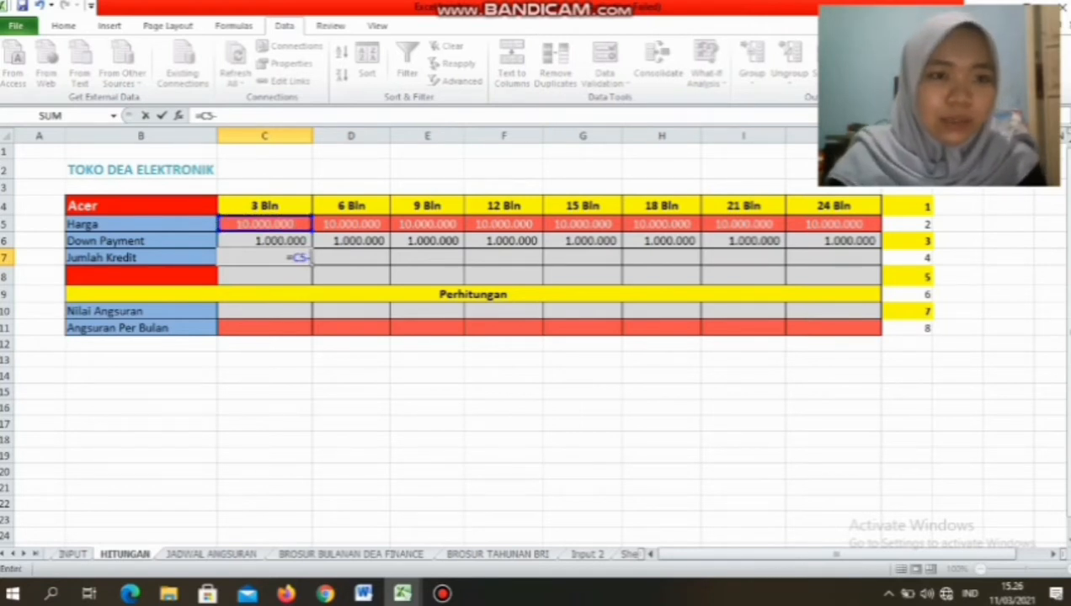
left_click(265, 241)
key("Return")
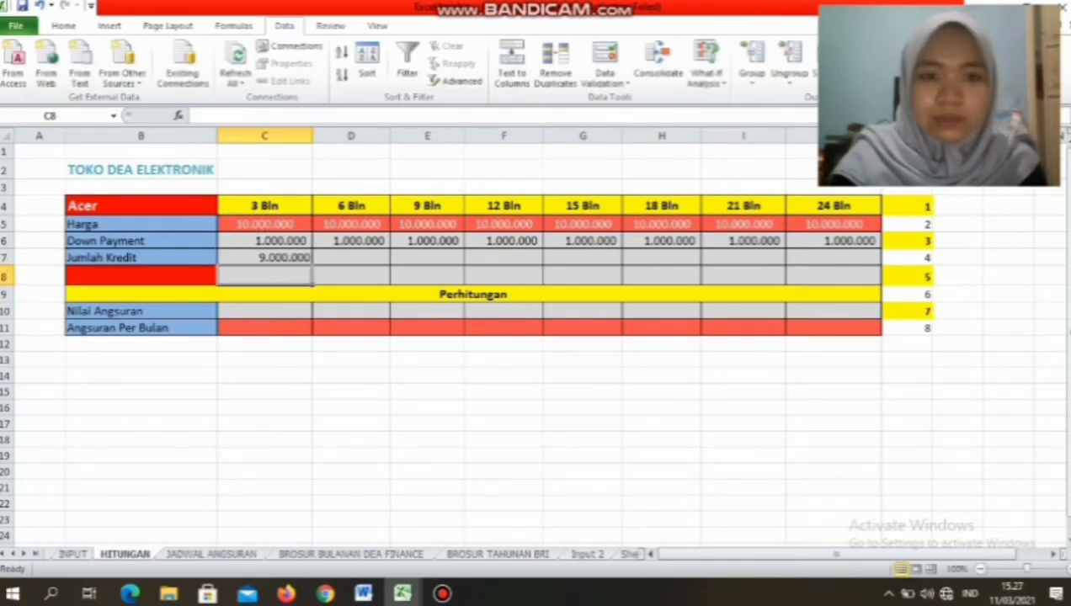
- Copy the Jumlah Kredit formula from C7 across row 7 through the 24 Bln column
left_click(264, 258)
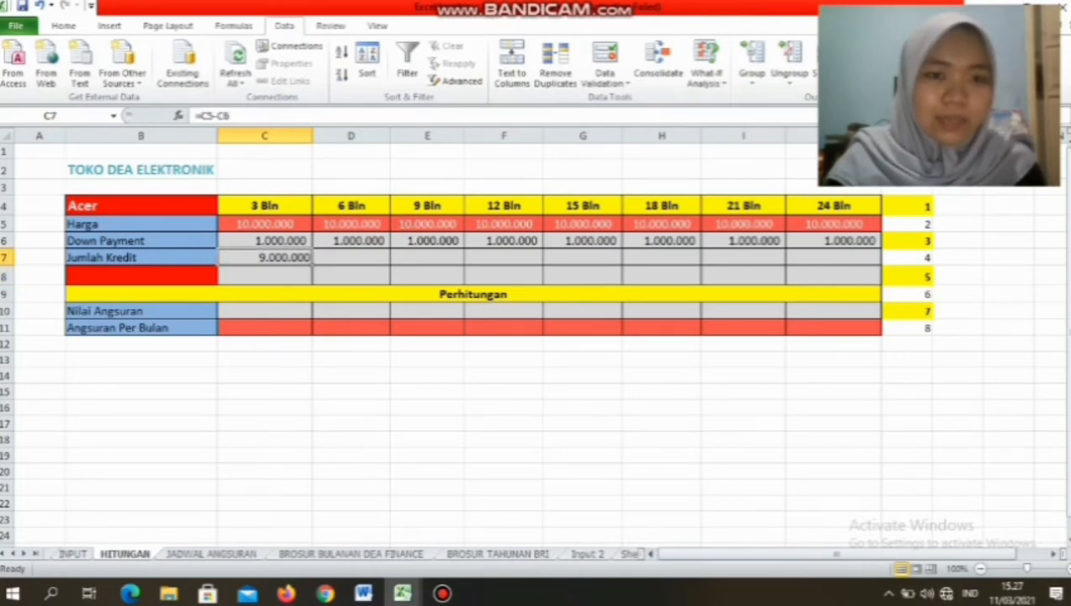
left_click_drag(312, 264, 834, 260)
left_click(741, 295)
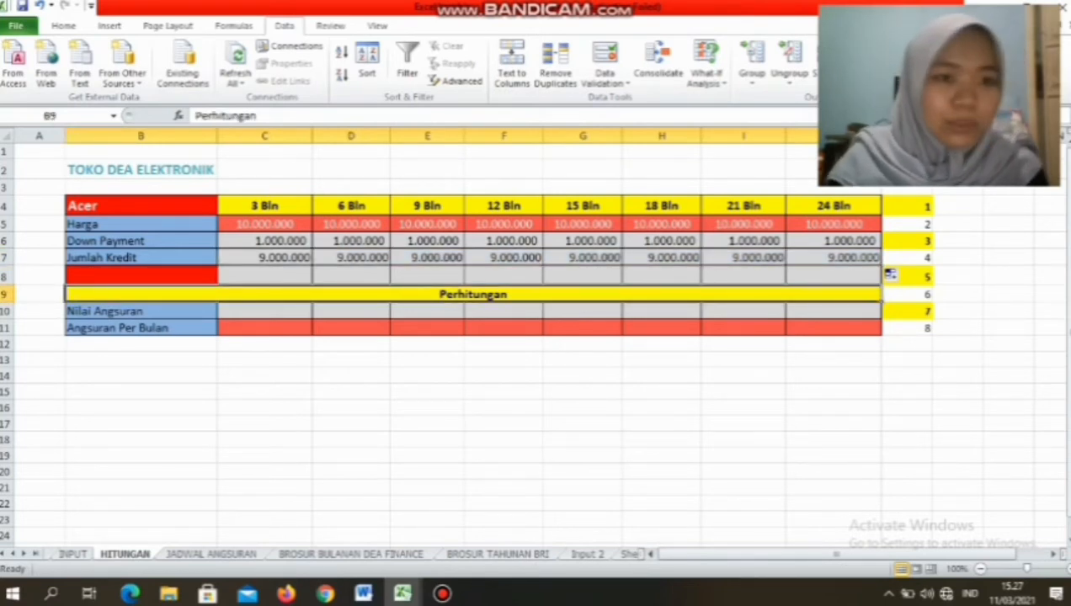
- Link the empty red label cell B8 to the RATE/BUNGA value with =INPUT!D9
left_click(141, 276)
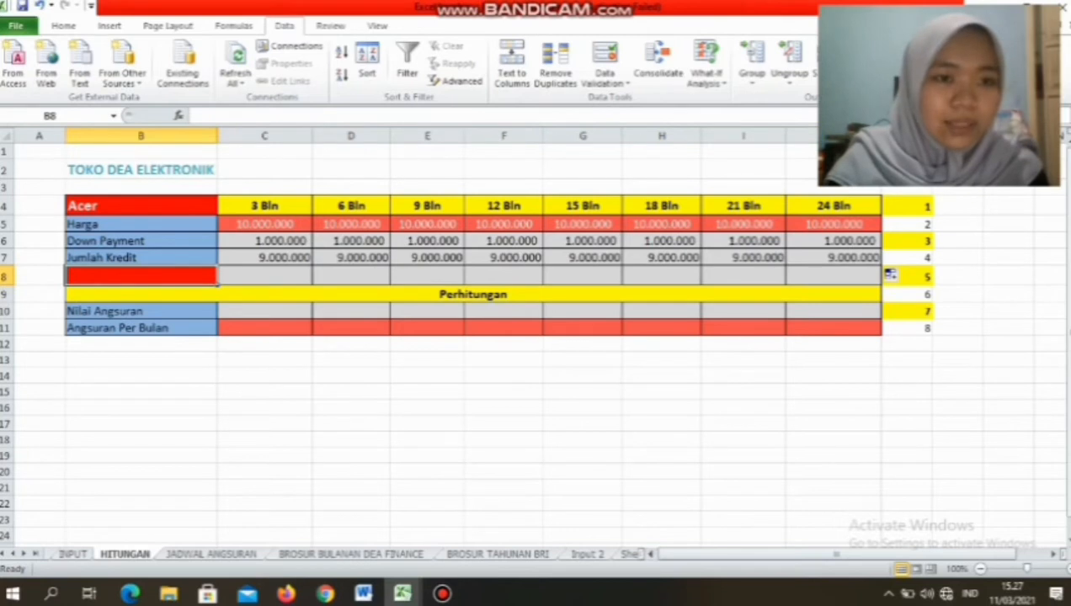
type("=")
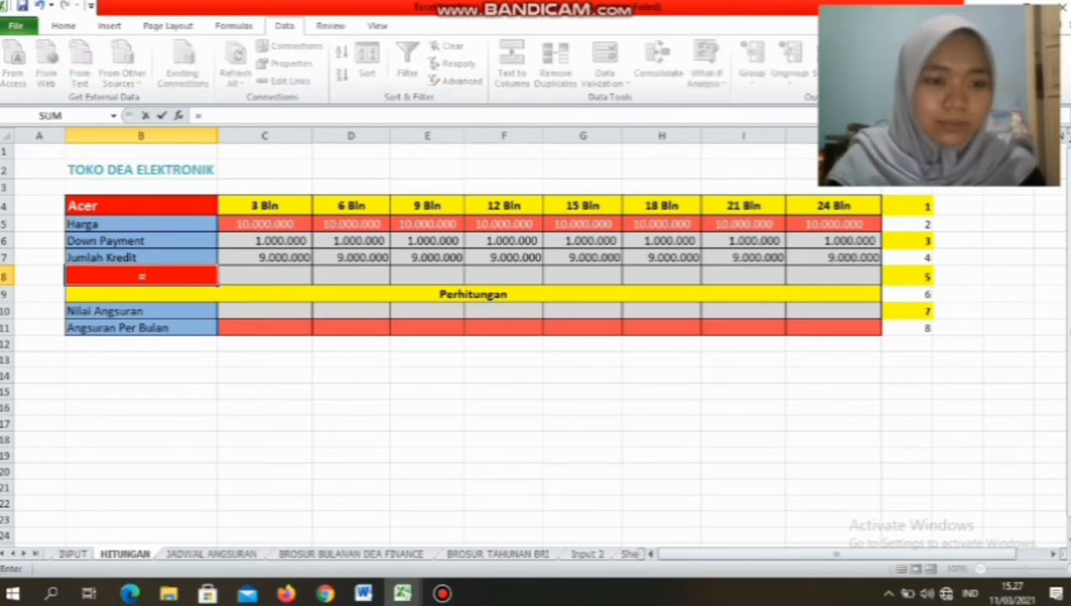
left_click(73, 554)
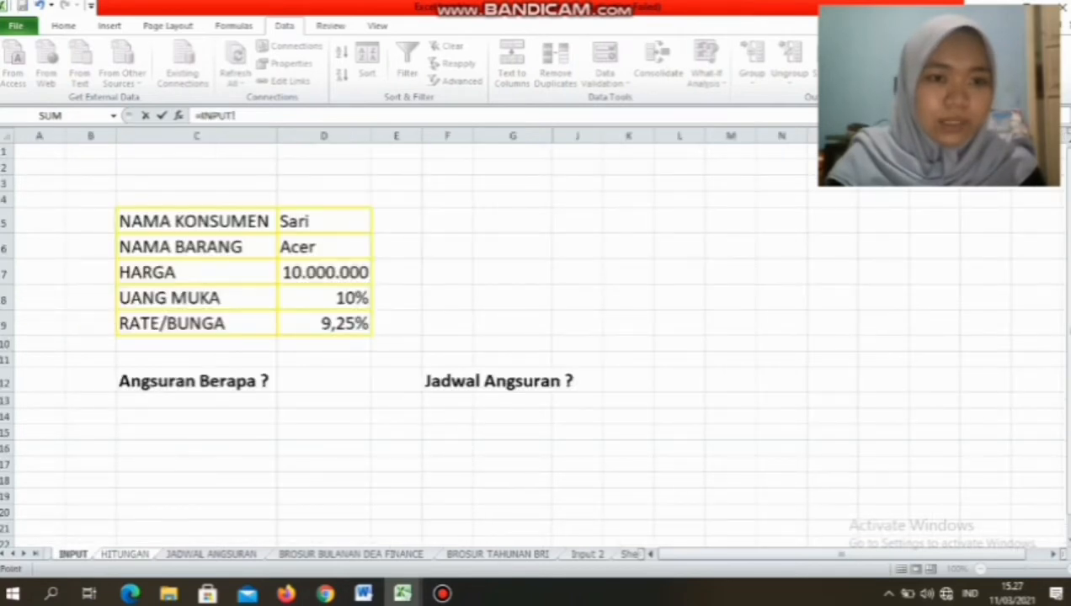
left_click(325, 324)
key("Return")
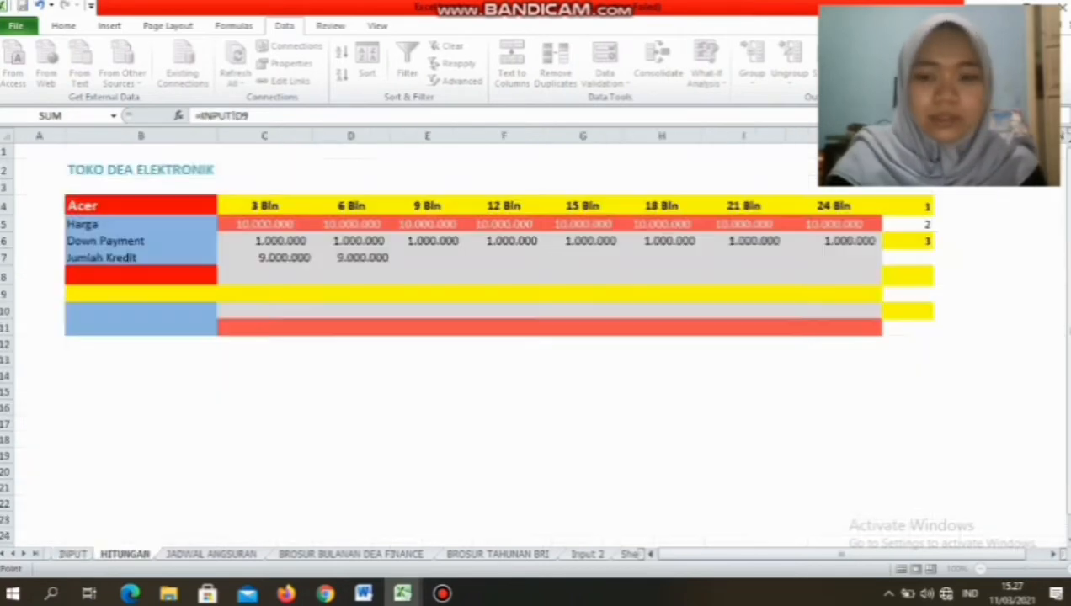
left_click(141, 276)
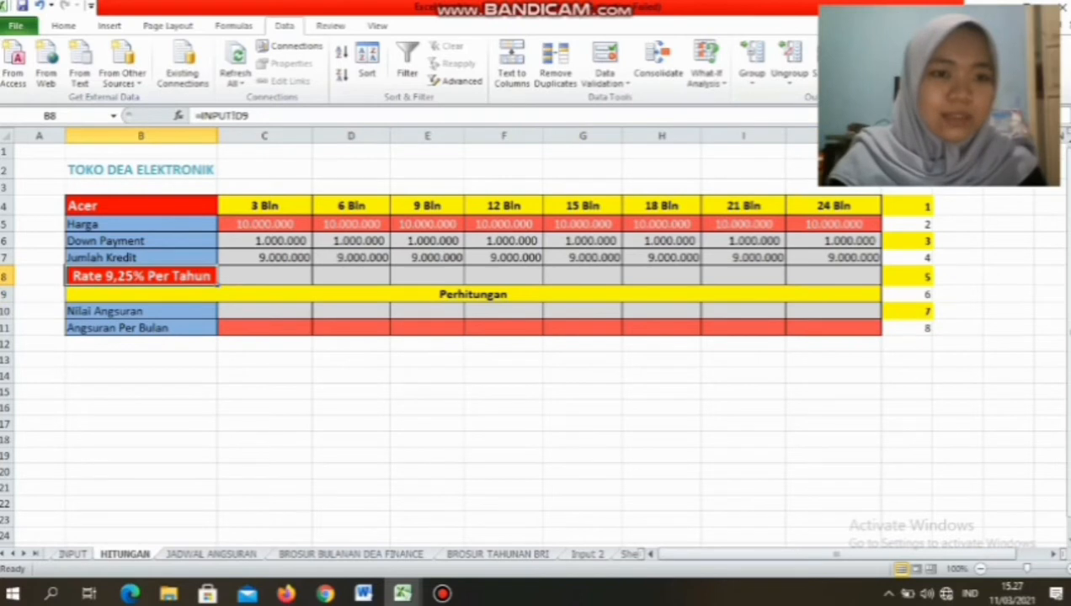
- Enter =$B$8/12 in C8 as the monthly rate for the 3 Bln column
left_click(265, 276)
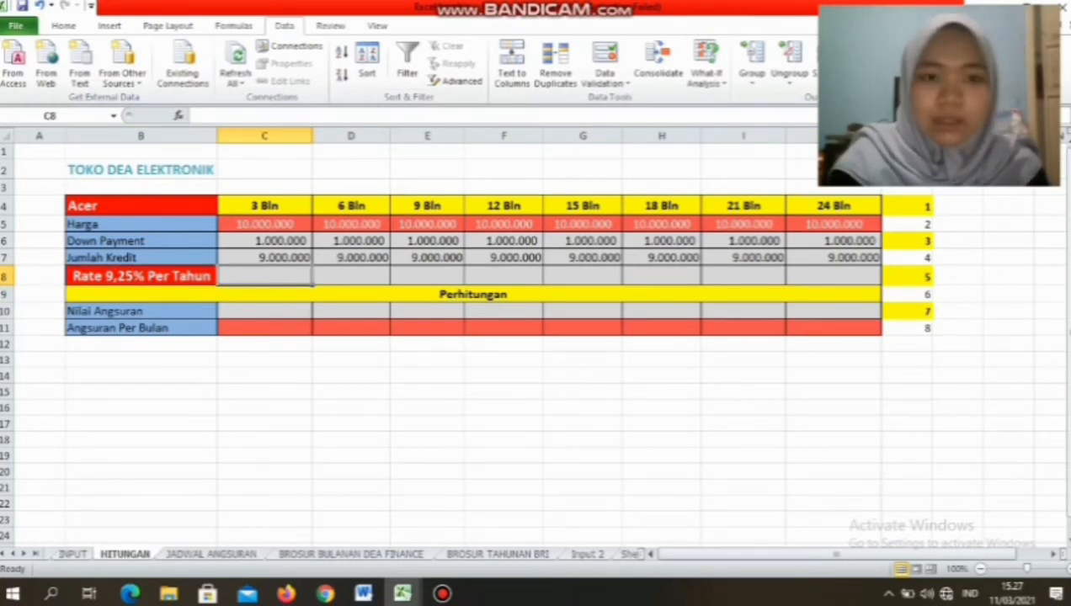
type("=")
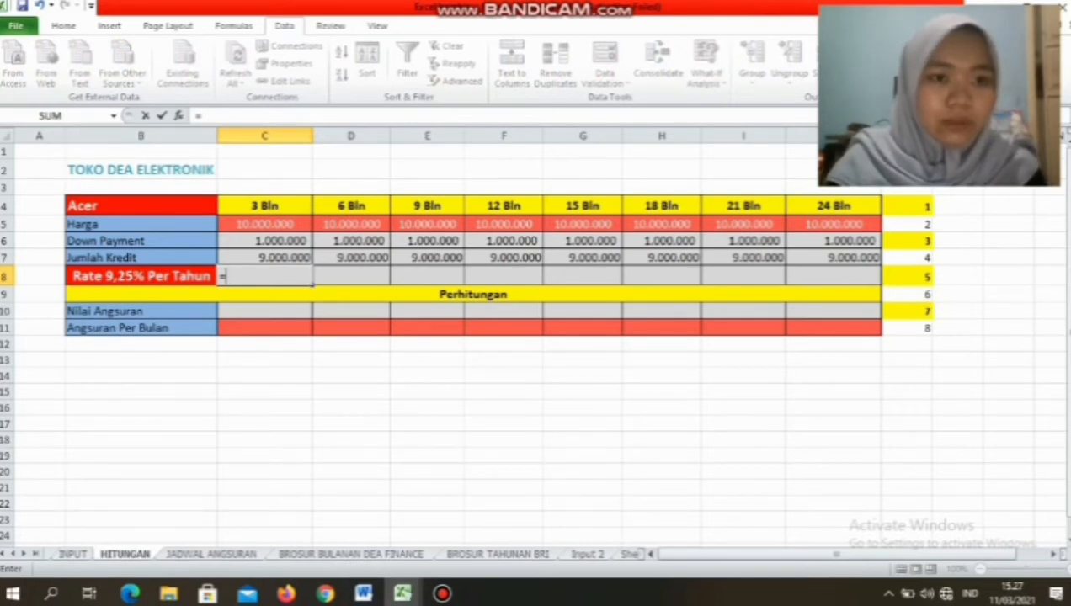
key("Left")
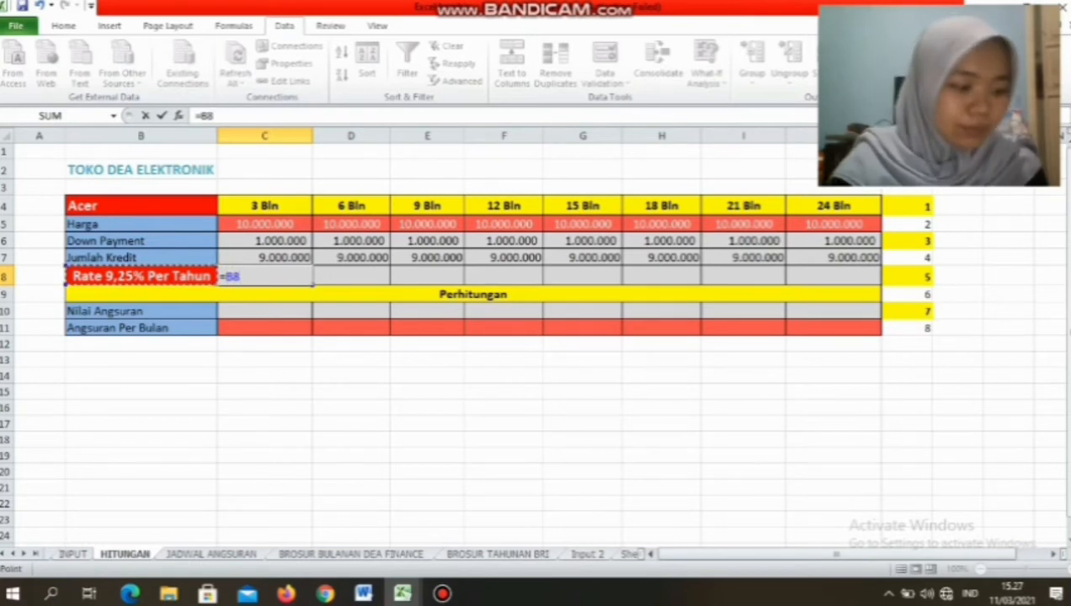
key("F4")
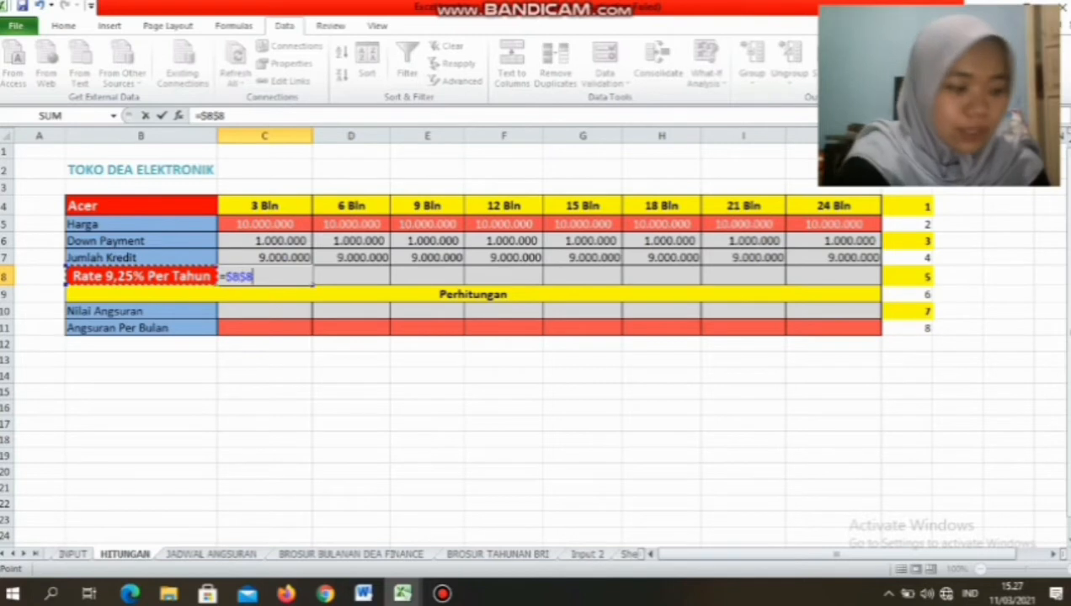
type("/12")
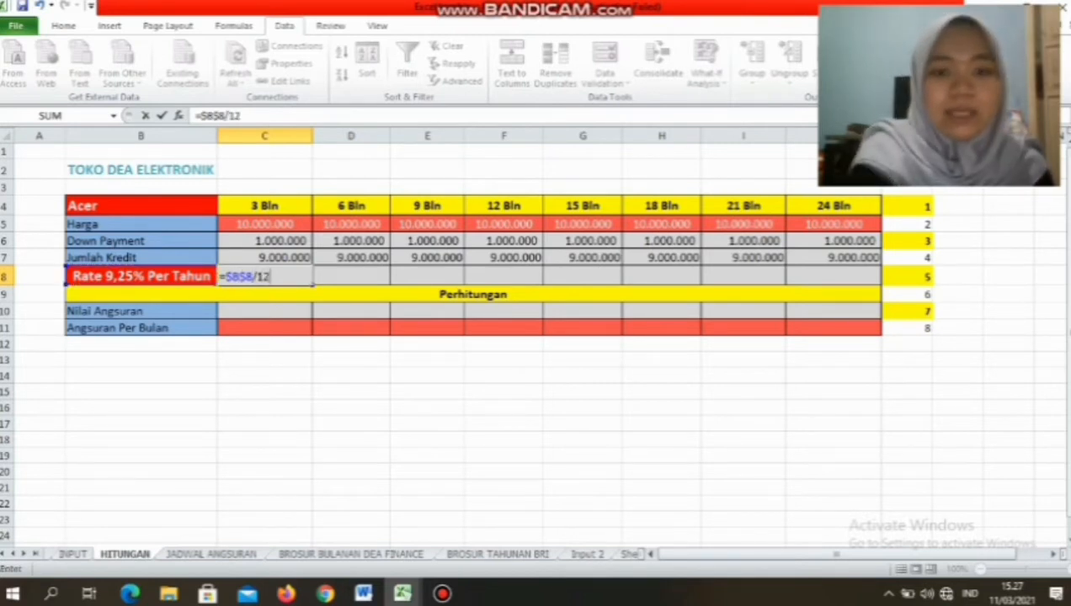
key("Return")
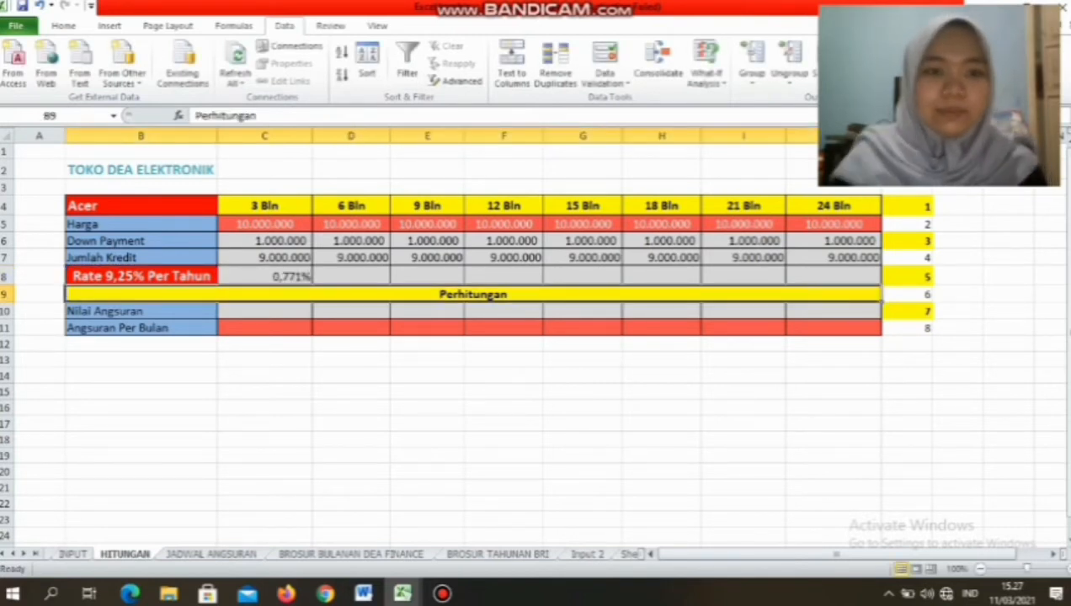
- Copy the monthly rate formula from C8 across row 8 through the 24 Bln column
key("Up")
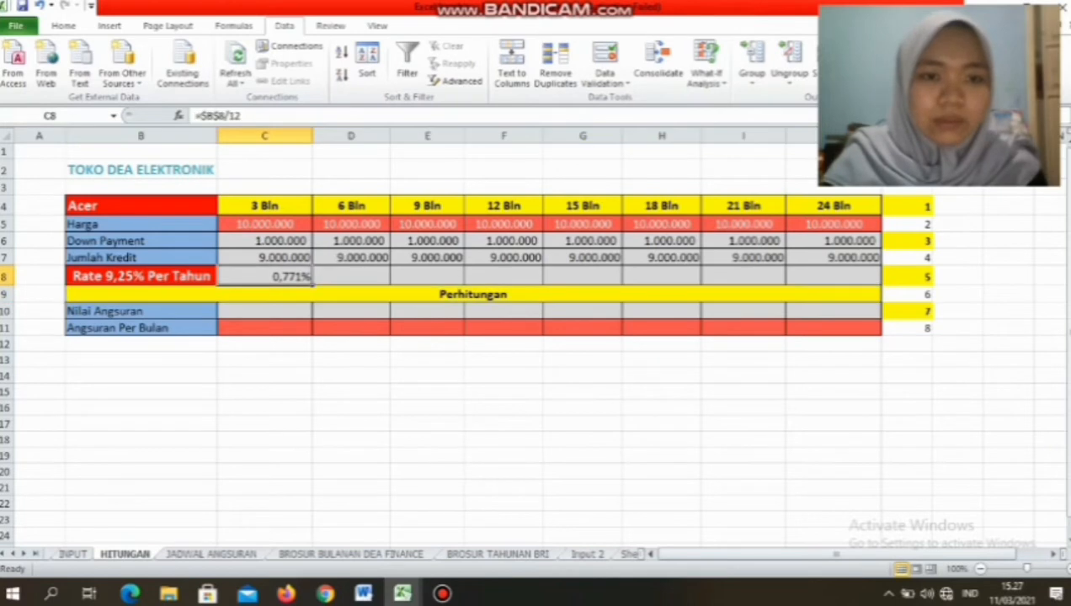
left_click_drag(312, 284, 868, 283)
left_click(744, 328)
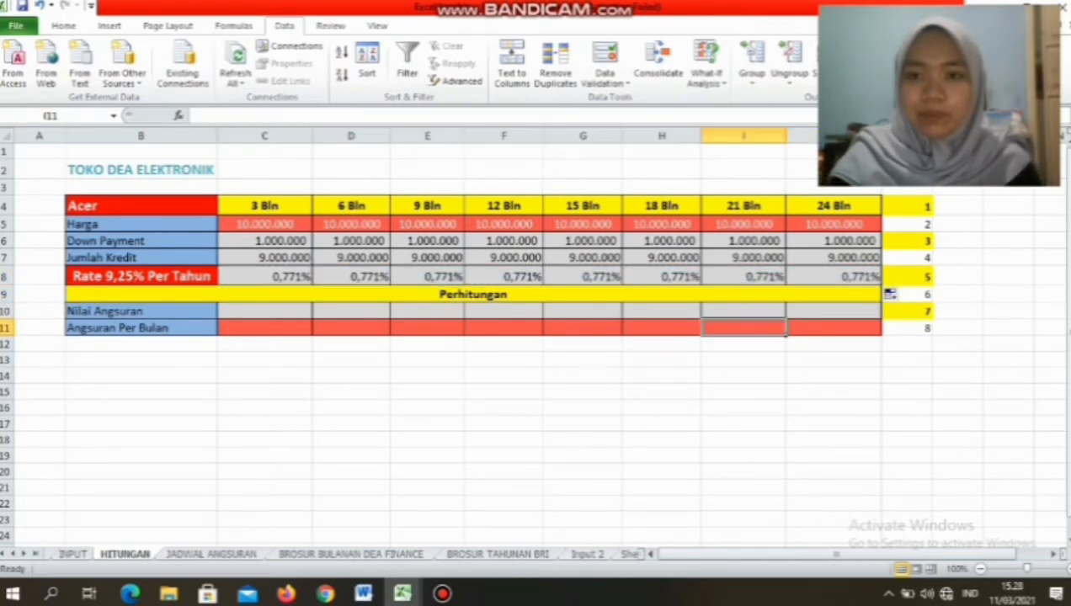
- Enter =FV(C8;C4;;-C7) in C10 as the Nilai Angsuran for the 3 Bln column
left_click(141, 311)
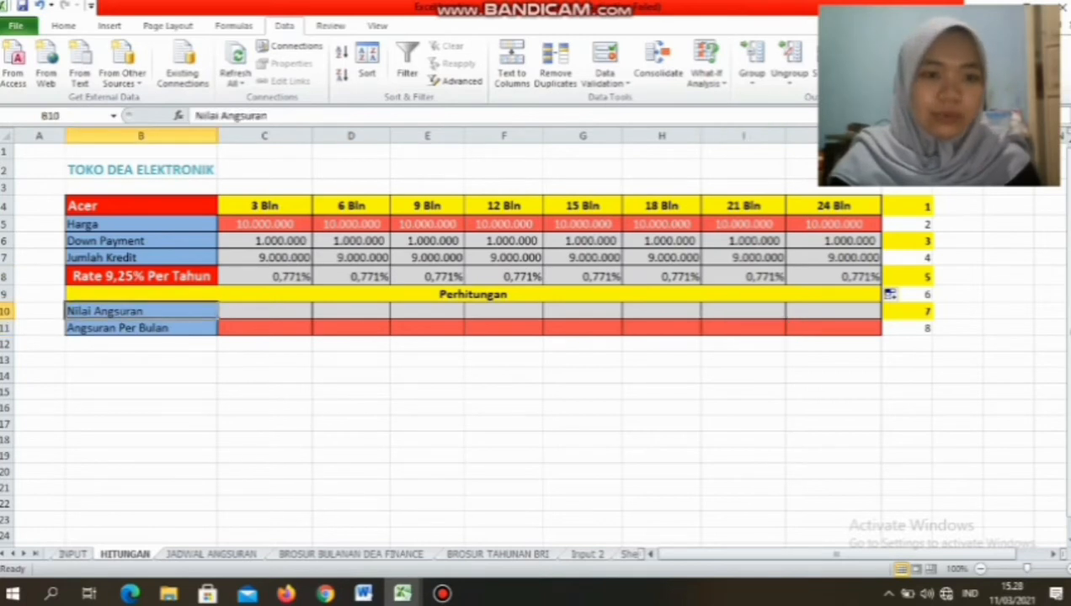
left_click(265, 312)
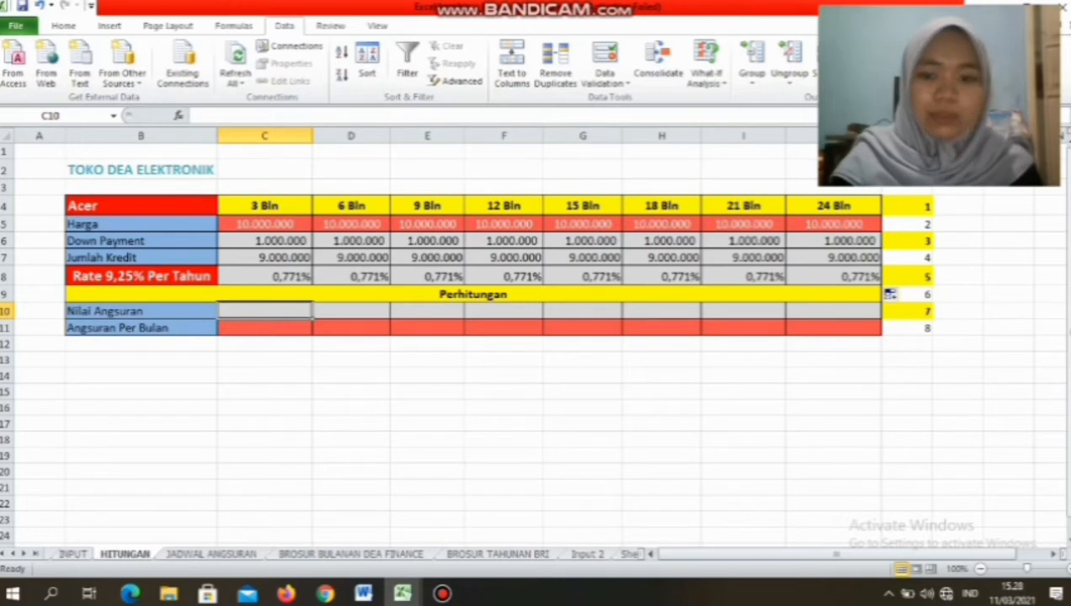
type("=")
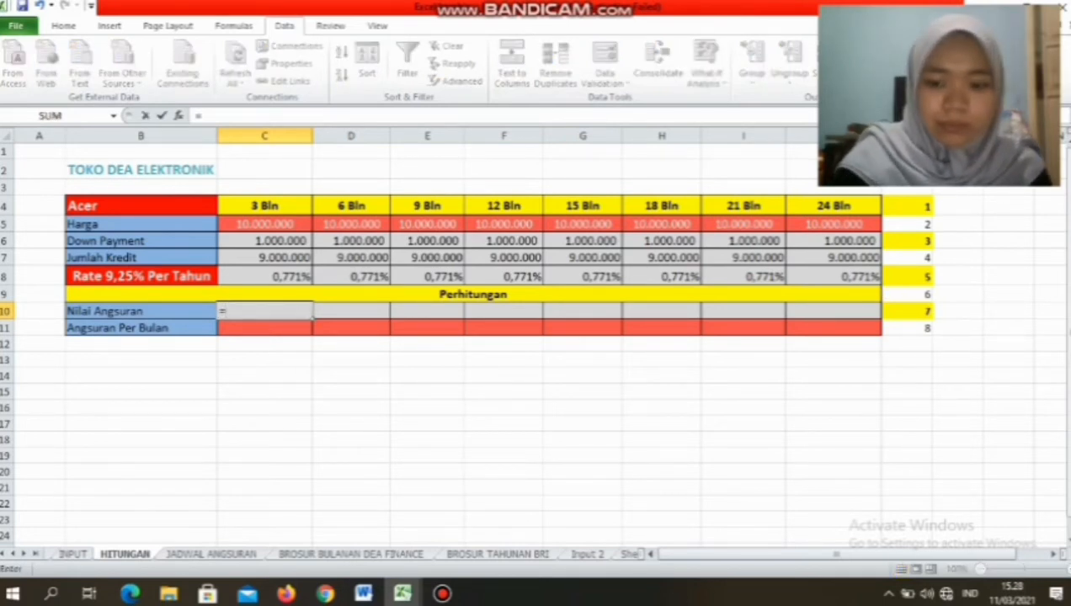
type("fv")
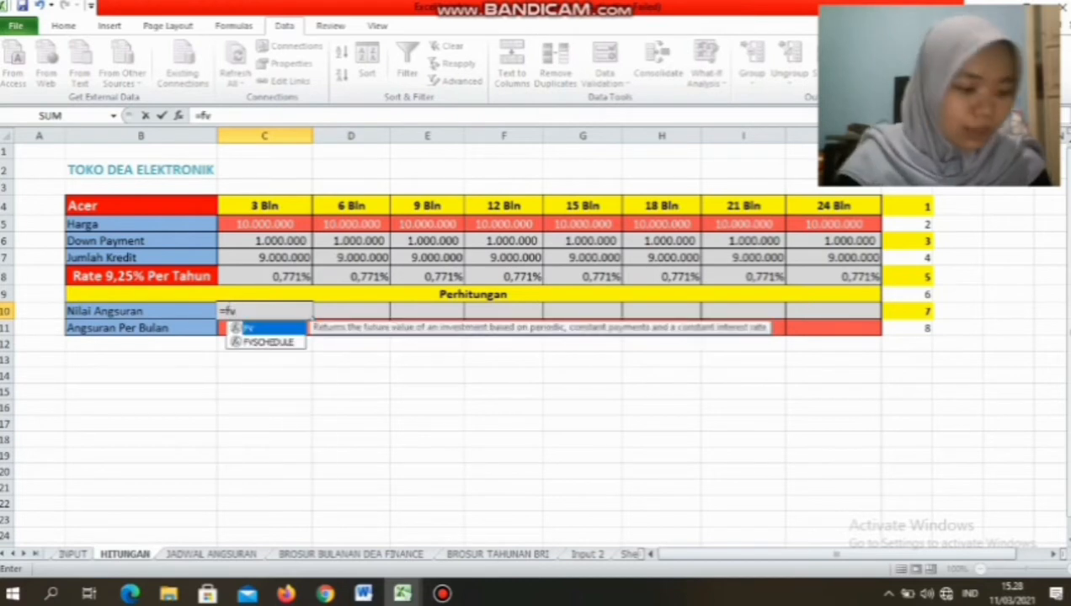
type("(")
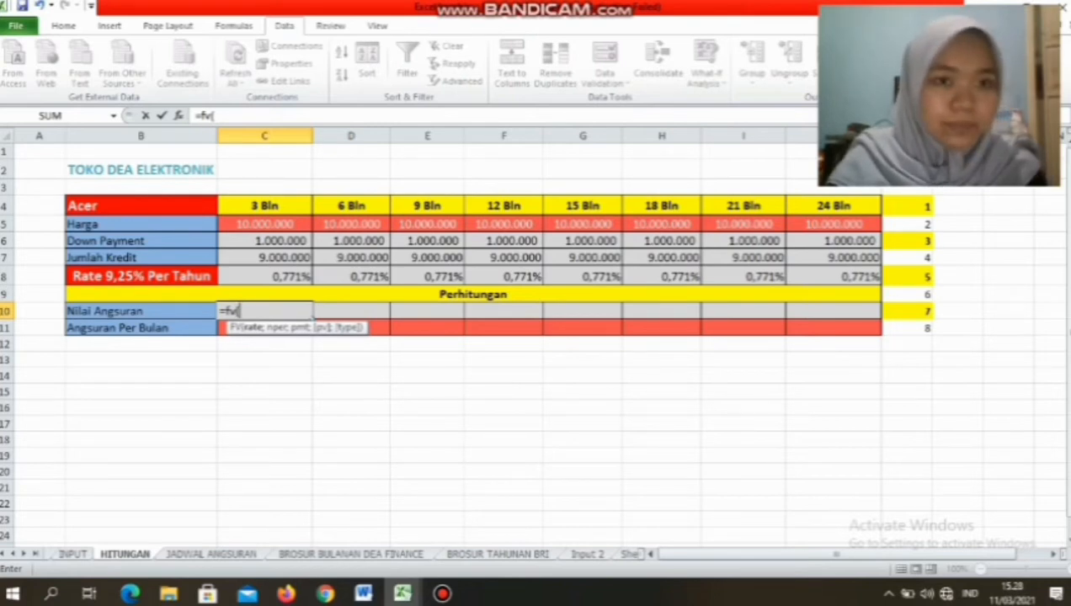
left_click(264, 276)
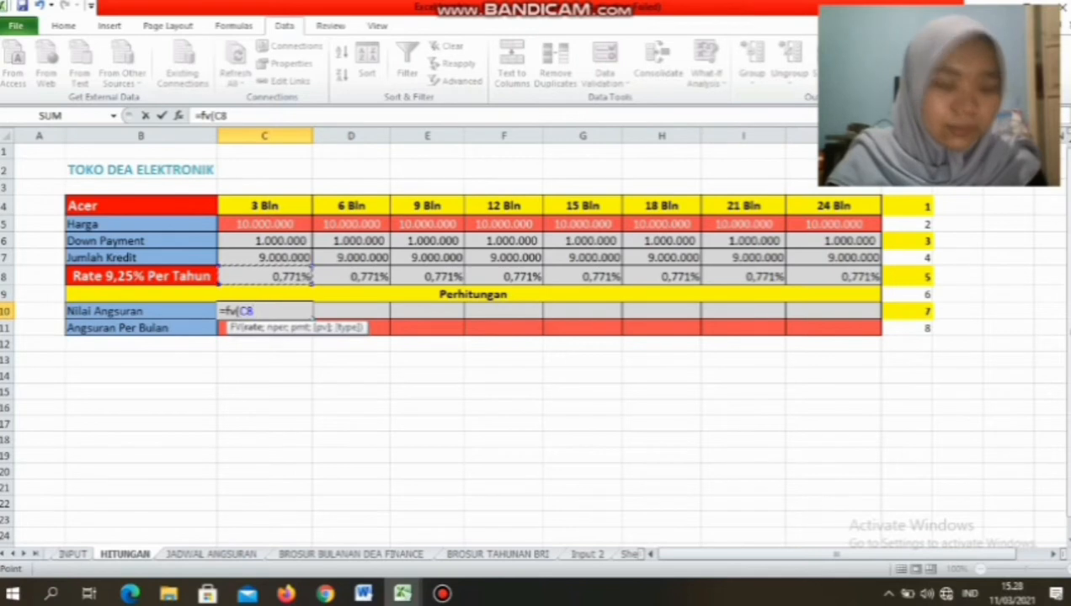
type(";")
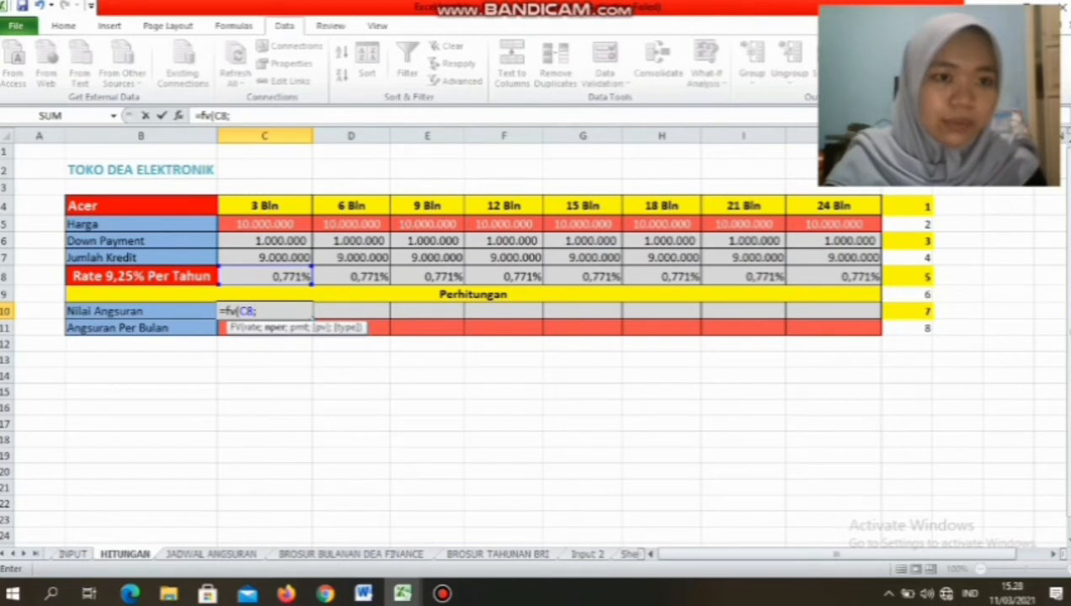
left_click(265, 206)
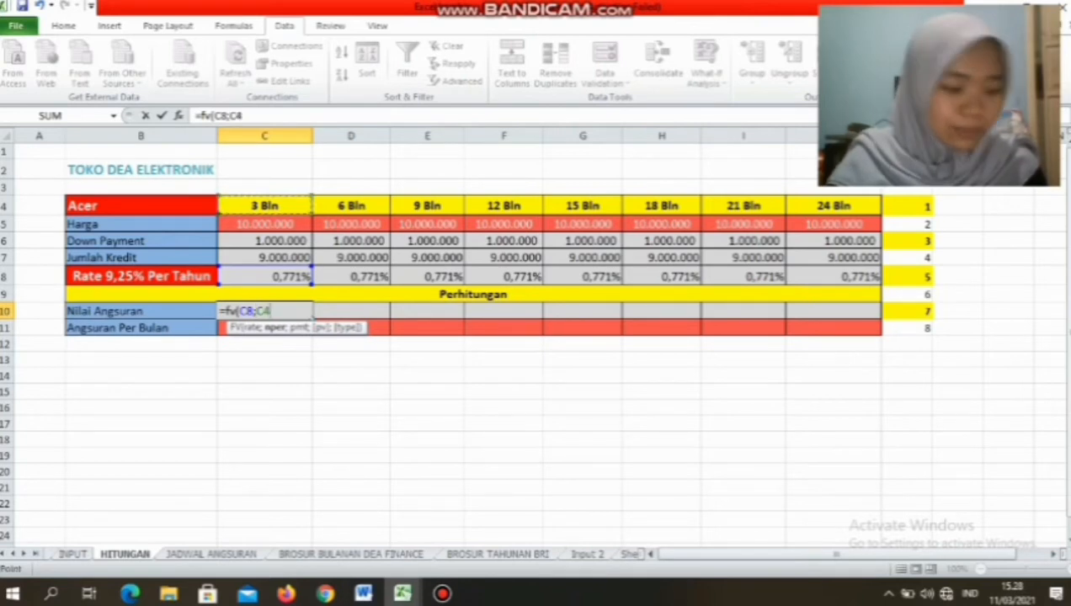
type(";")
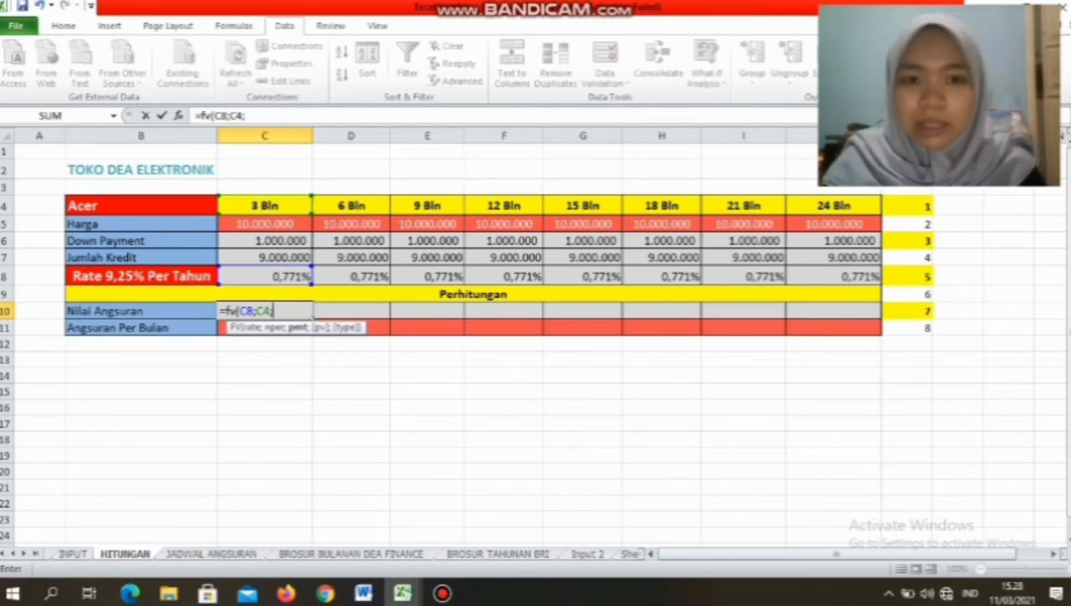
type(";-")
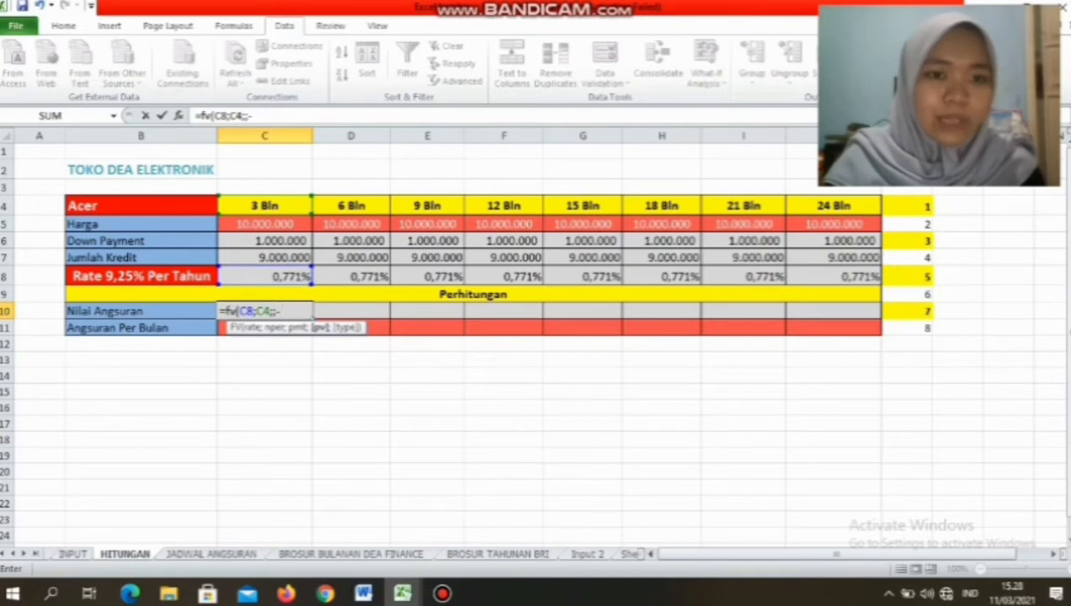
left_click(264, 257)
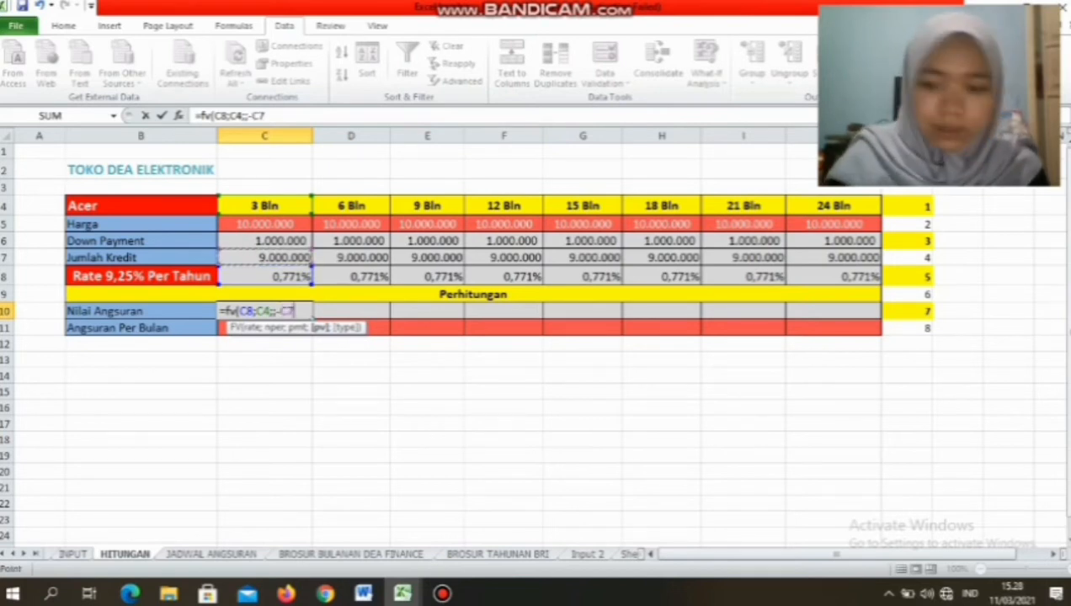
key("Return")
type("0")
key("BackSpace")
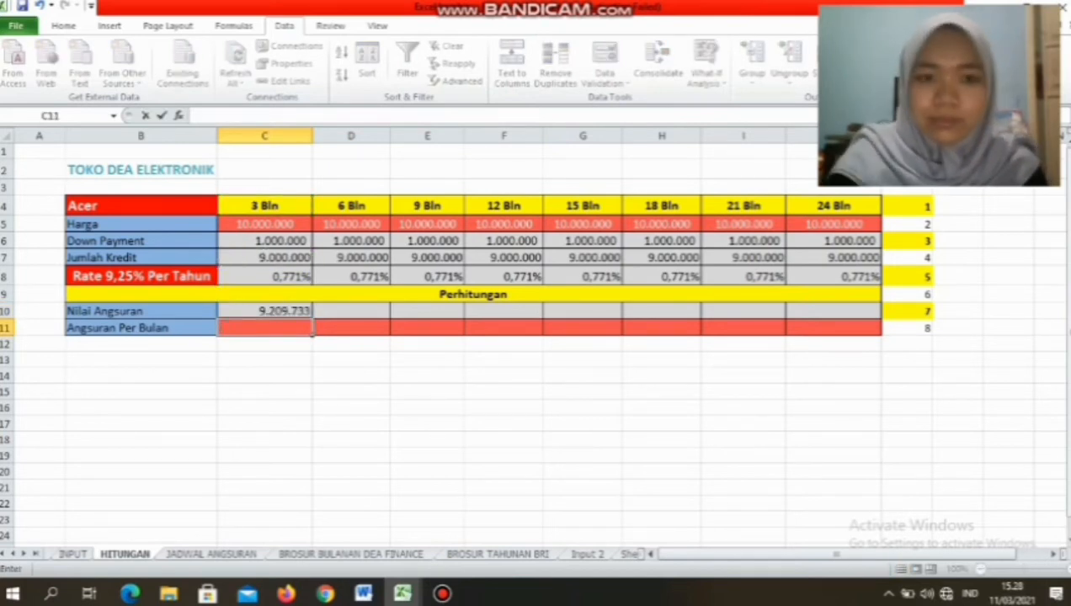
- Copy the Nilai Angsuran formula from C10 across row 10 through the 24 Bln column
left_click(264, 312)
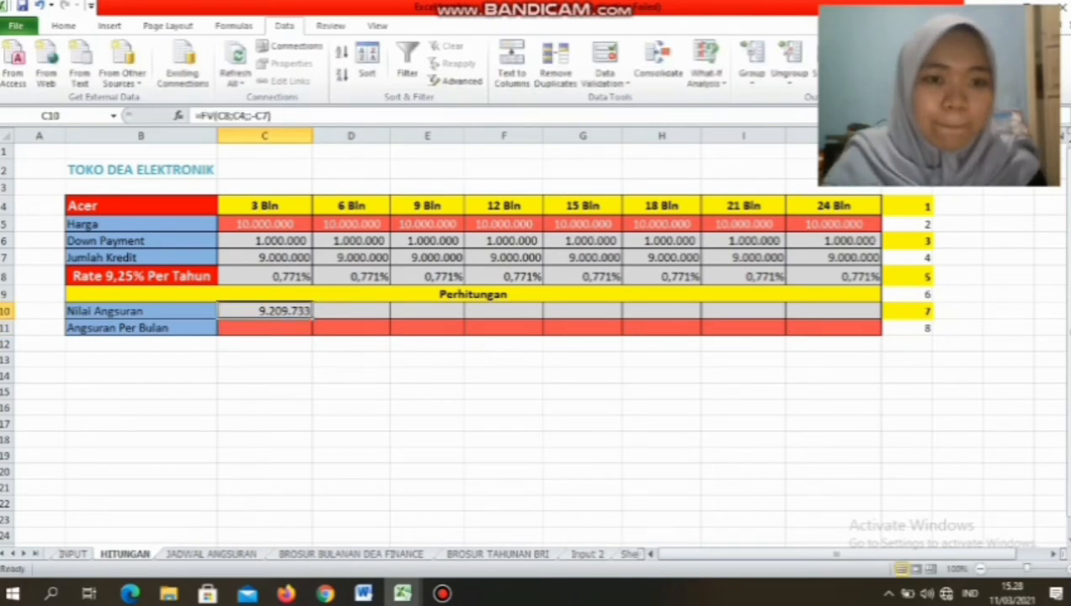
left_click_drag(311, 320, 851, 317)
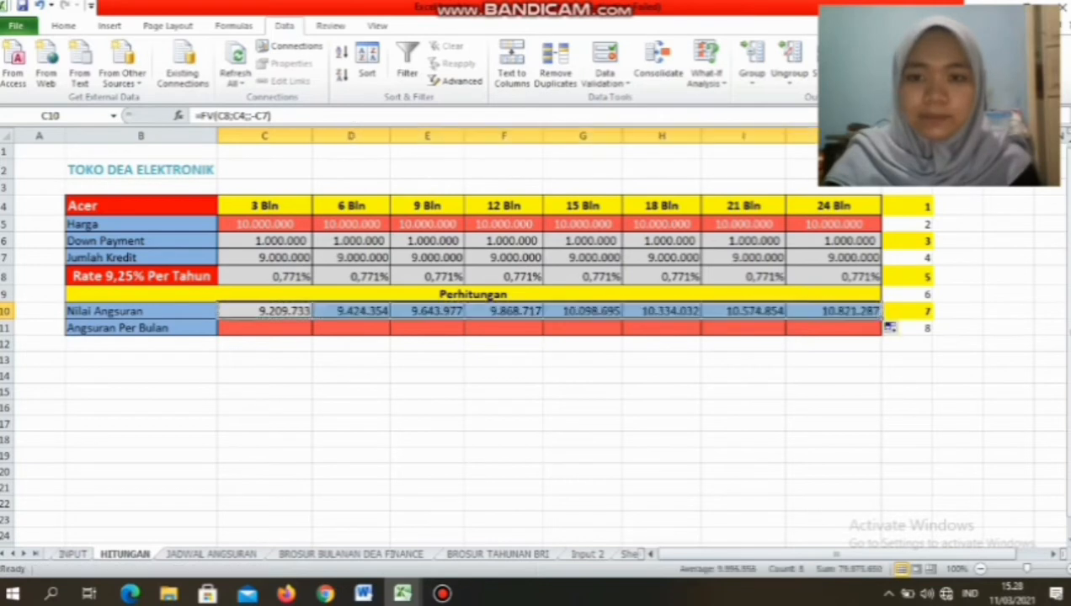
left_click(662, 328)
- Enter =C10/C4 in C11 as the Angsuran Per Bulan for the 3 Bln column
left_click(142, 328)
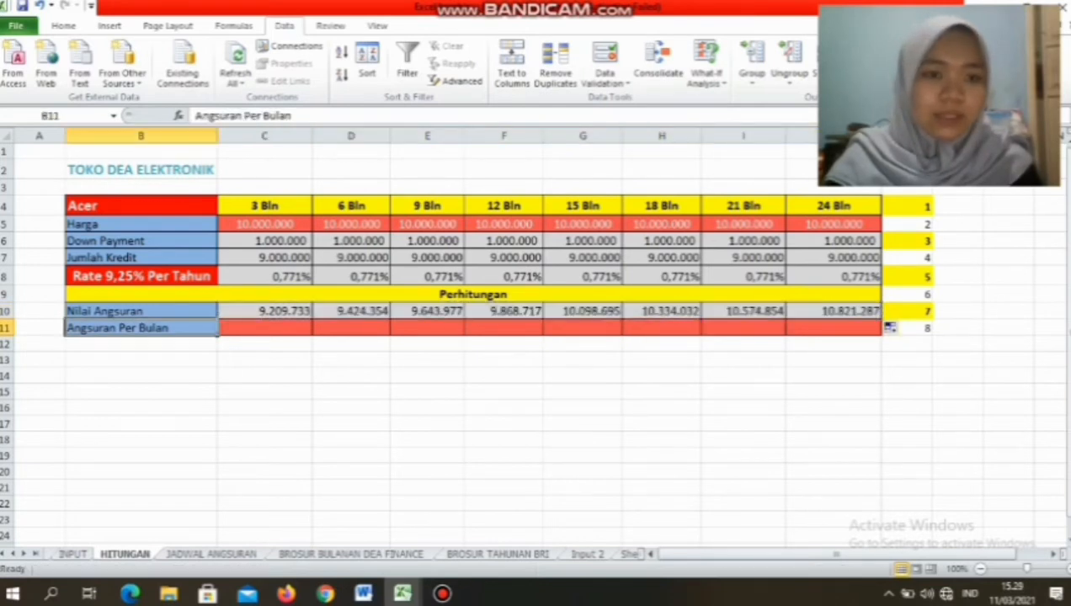
left_click(265, 343)
left_click(264, 330)
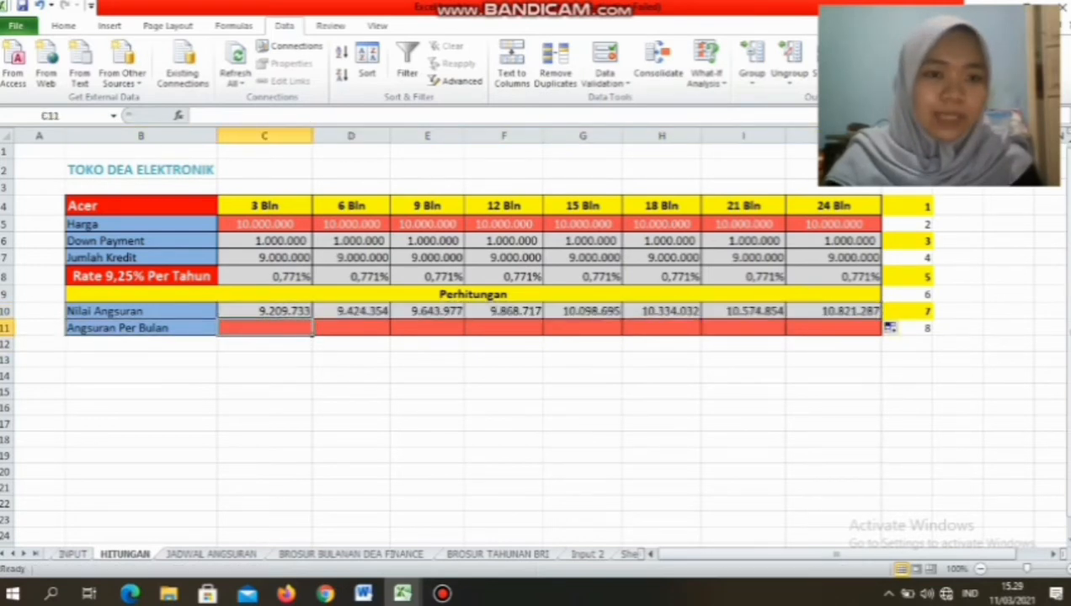
type("=")
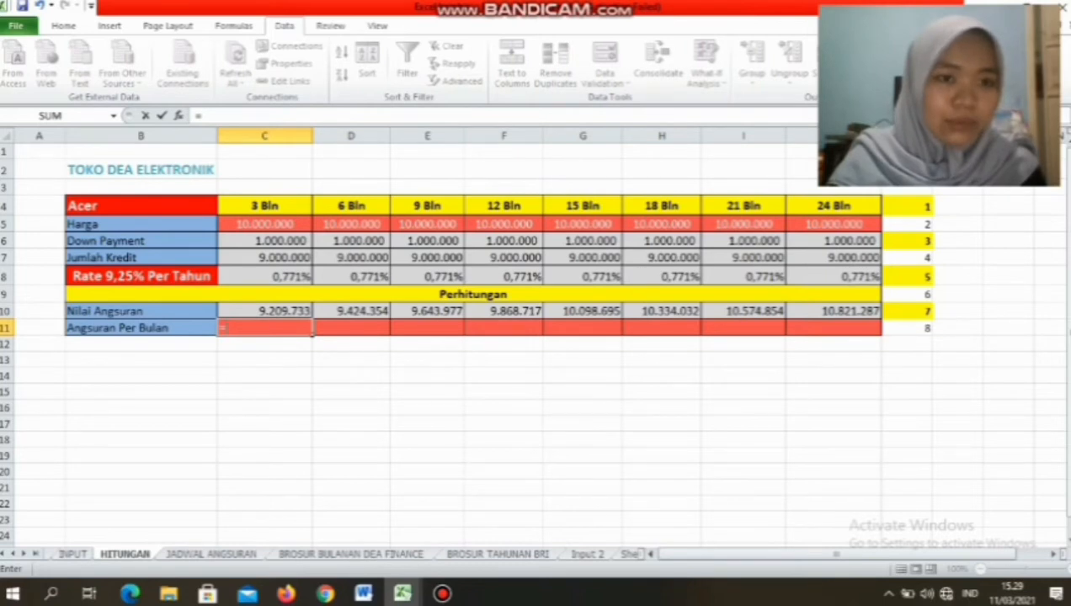
left_click(264, 312)
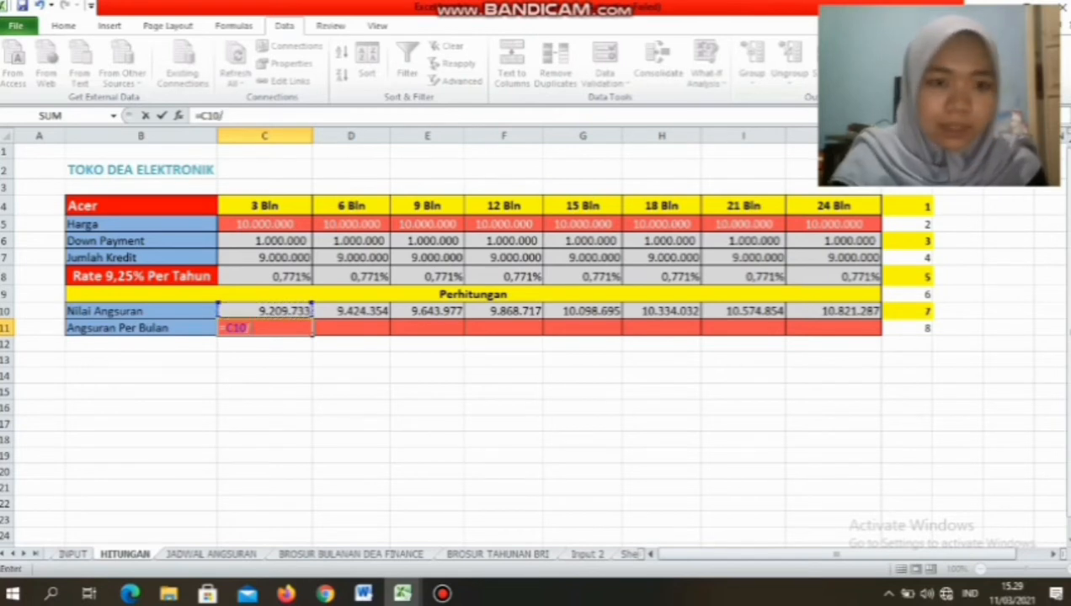
type("/")
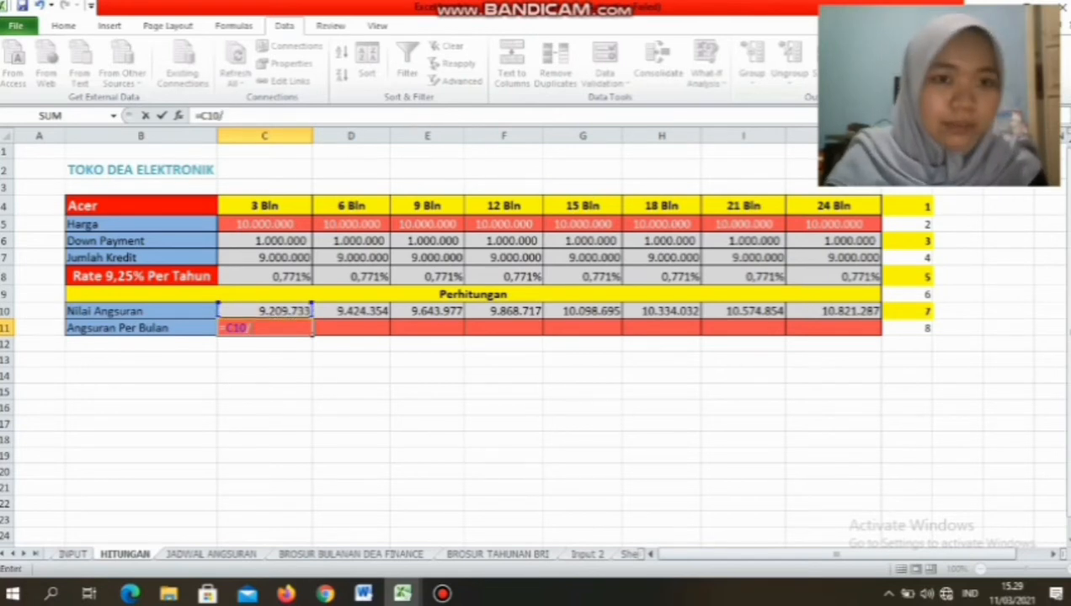
left_click(264, 206)
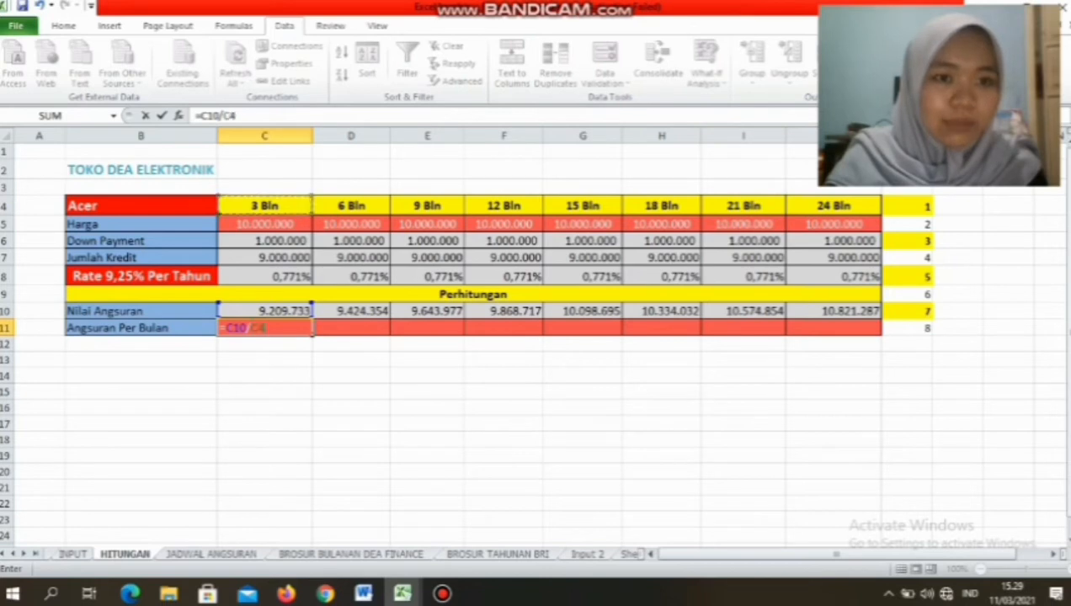
key("Return")
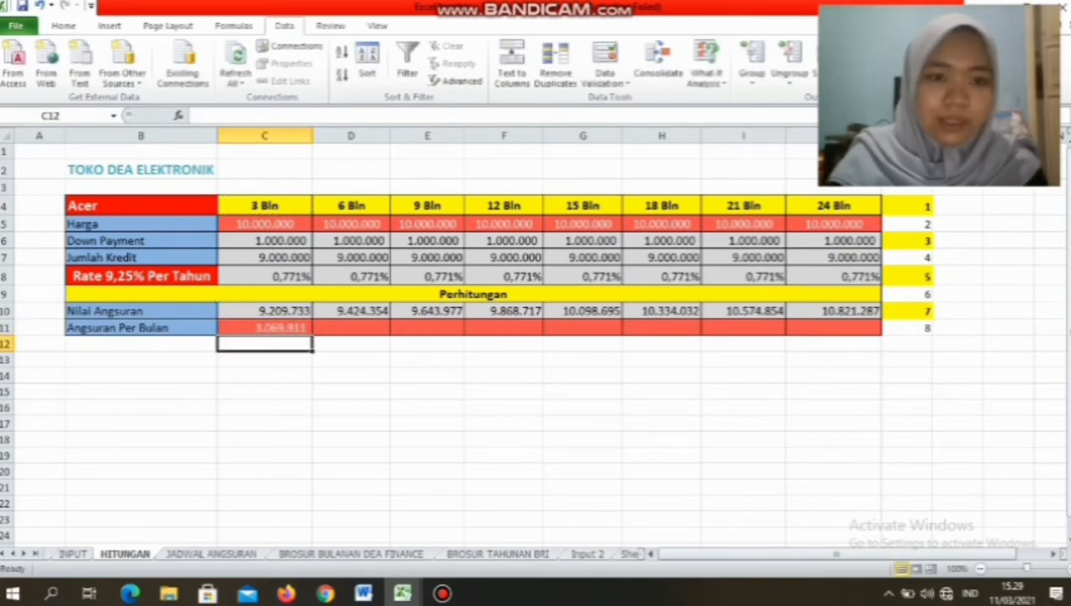
- Copy the Angsuran Per Bulan formula from C11 across row 11 through the 24 Bln column
left_click(265, 328)
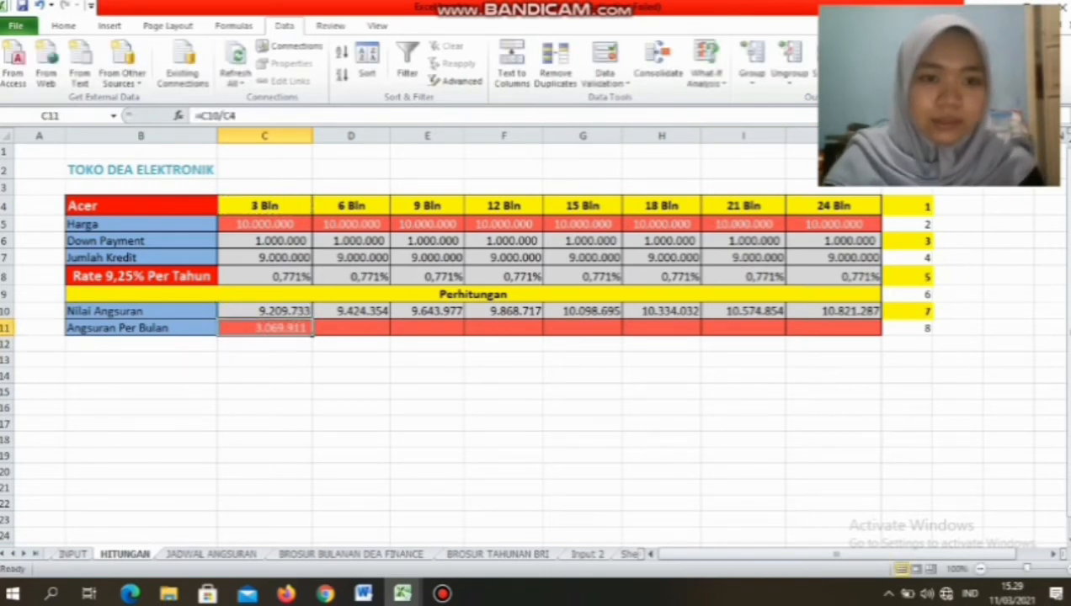
left_click_drag(312, 335, 882, 335)
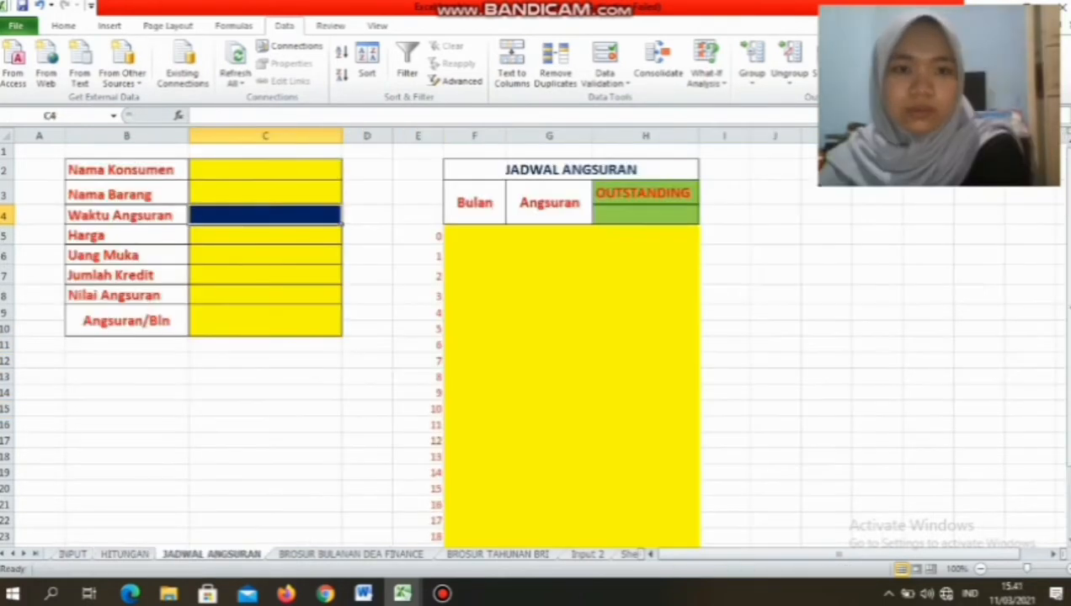
- Review the customer and credit fields in B2:C10 of the JADWAL ANGSURAN sheet, from Nama Konsumen to Angsuran/Bln
left_click(265, 169)
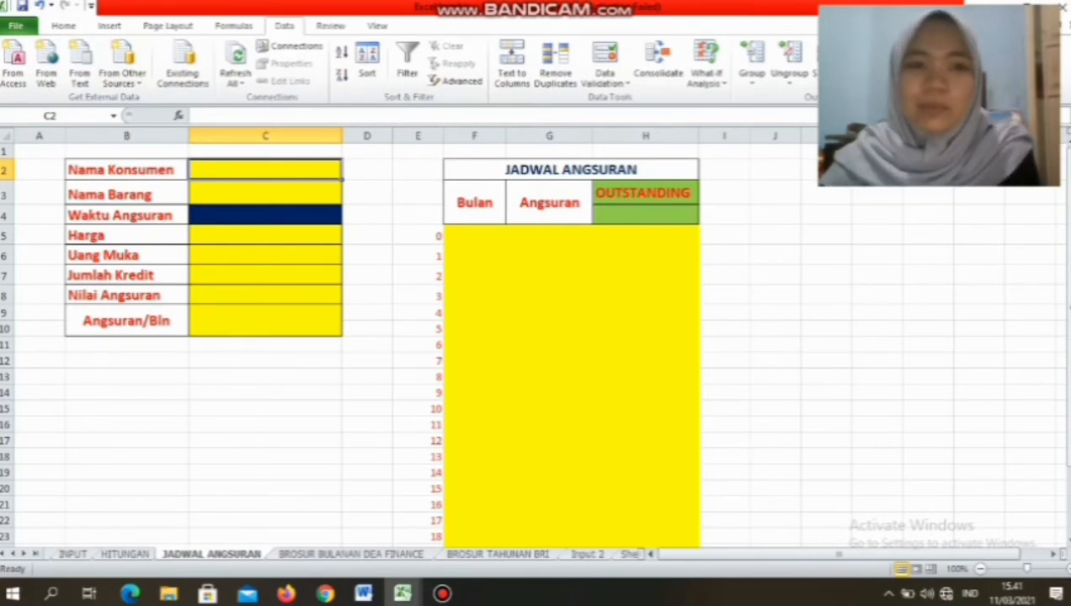
left_click(127, 170)
left_click_drag(126, 169, 265, 325)
left_click(126, 216)
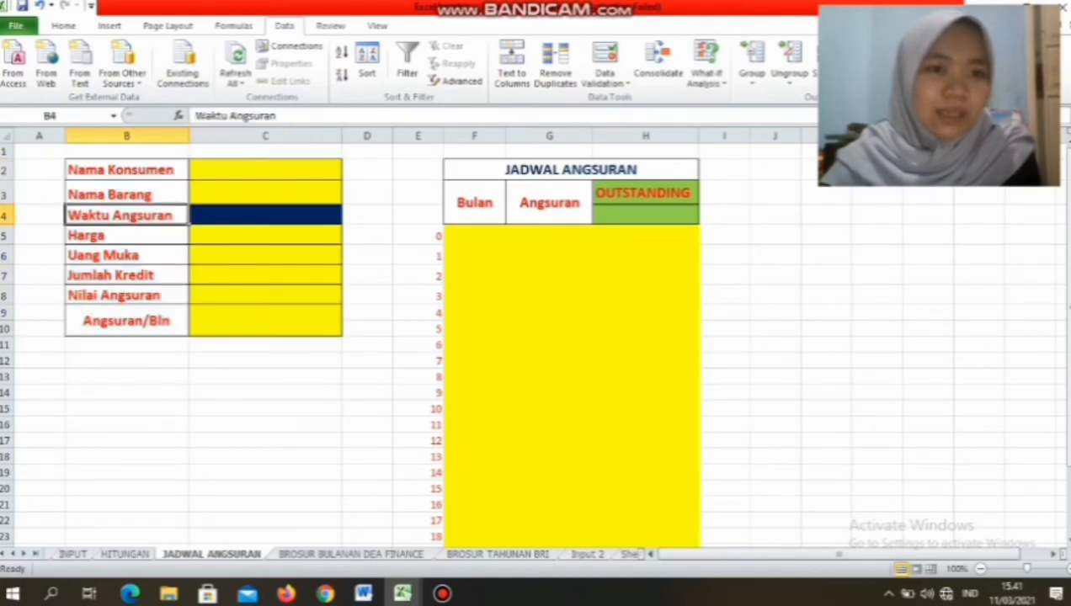
left_click(127, 170)
left_click(126, 195)
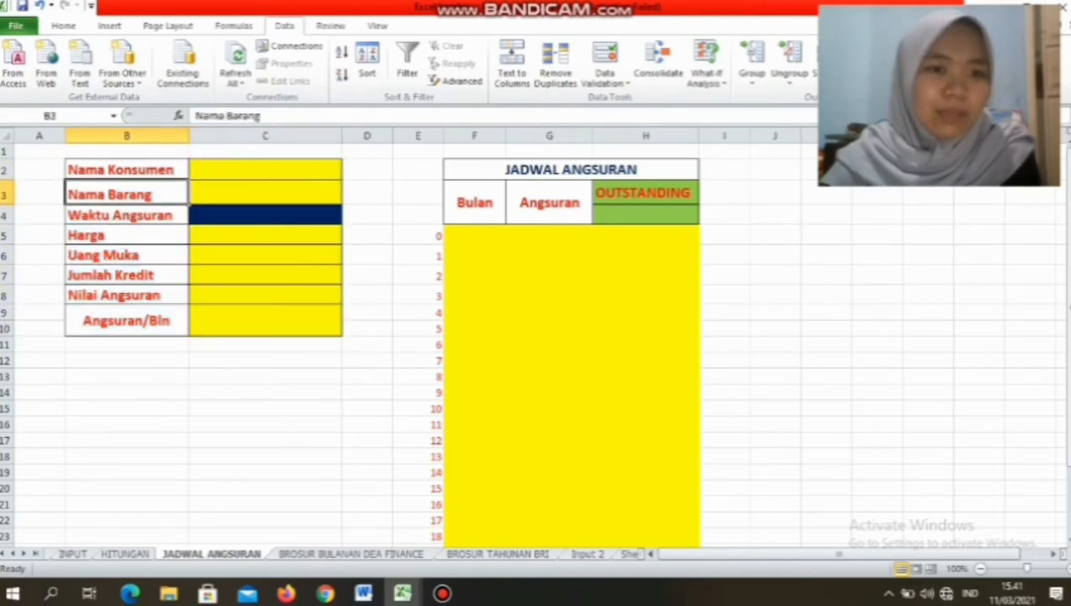
left_click(127, 215)
left_click(126, 236)
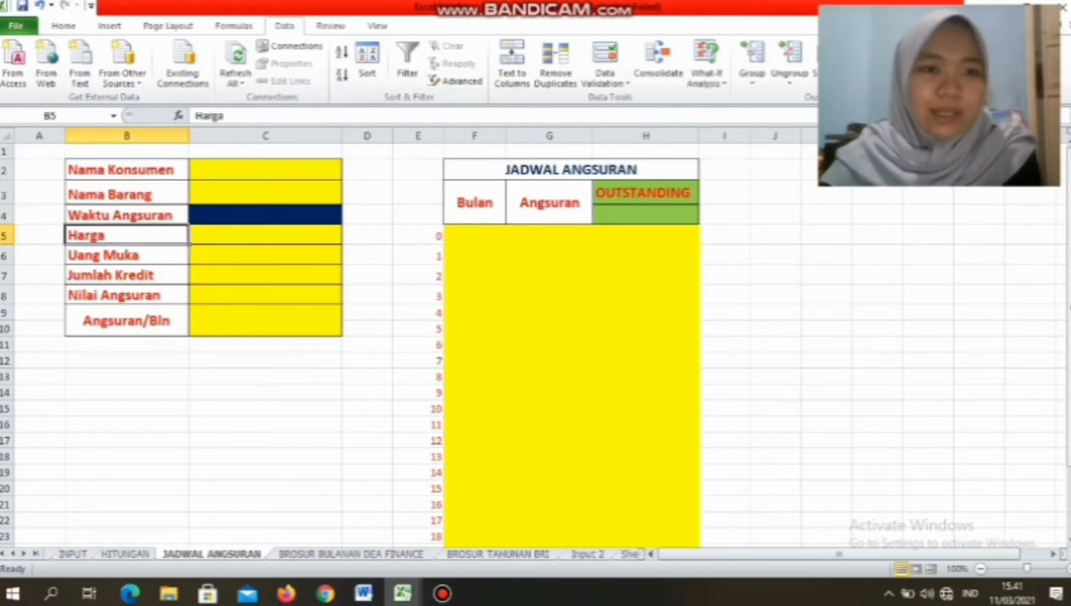
left_click(127, 255)
left_click(126, 275)
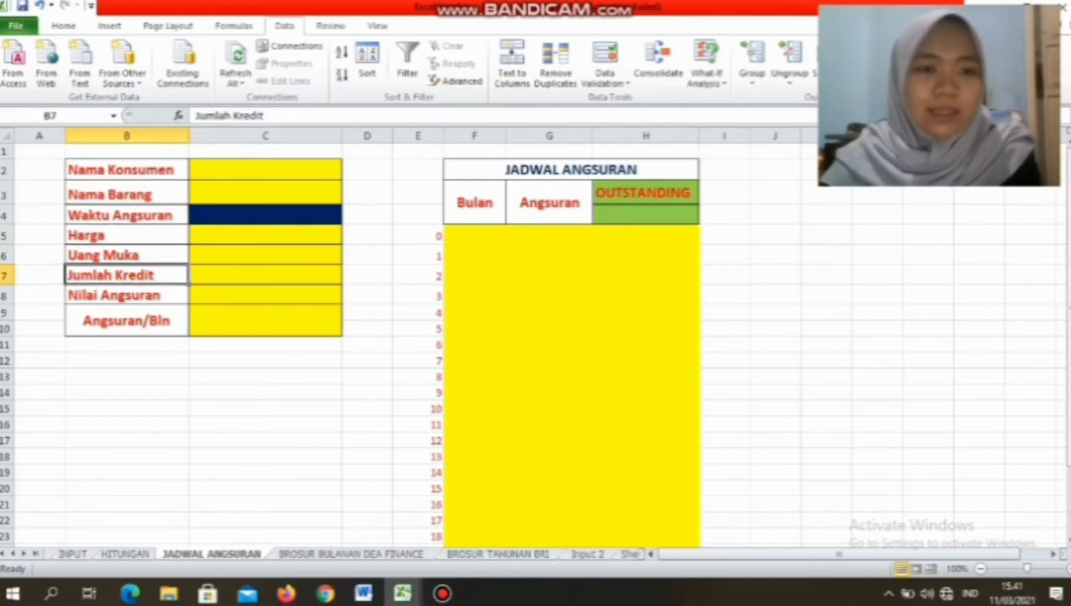
left_click(127, 296)
left_click(126, 321)
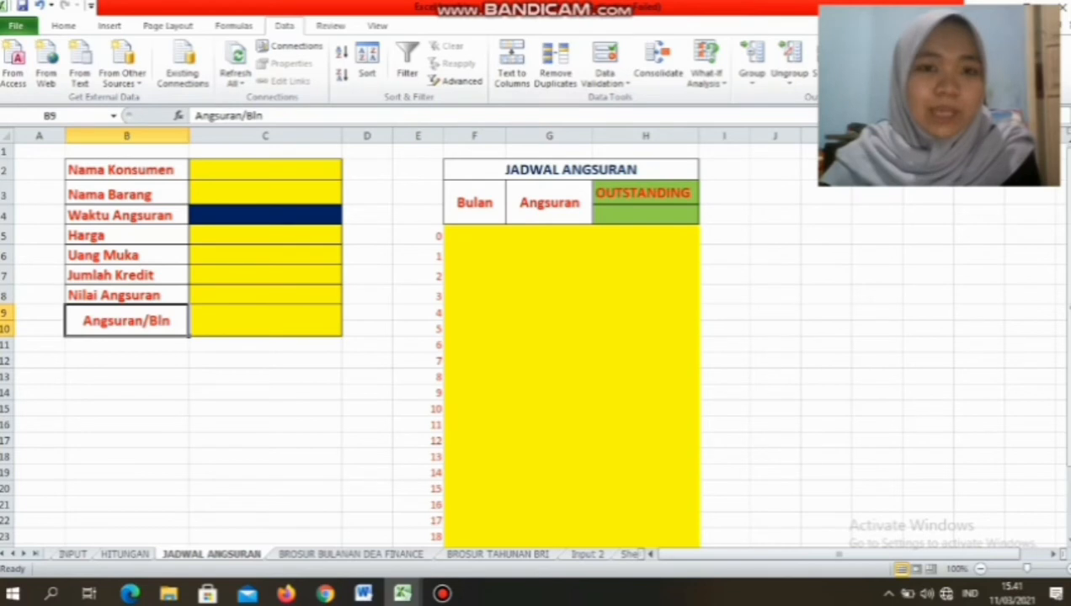
- Link the Nama Konsumen cell C2 on JADWAL ANGSURAN to the customer name with =INPUT!D5
left_click(265, 170)
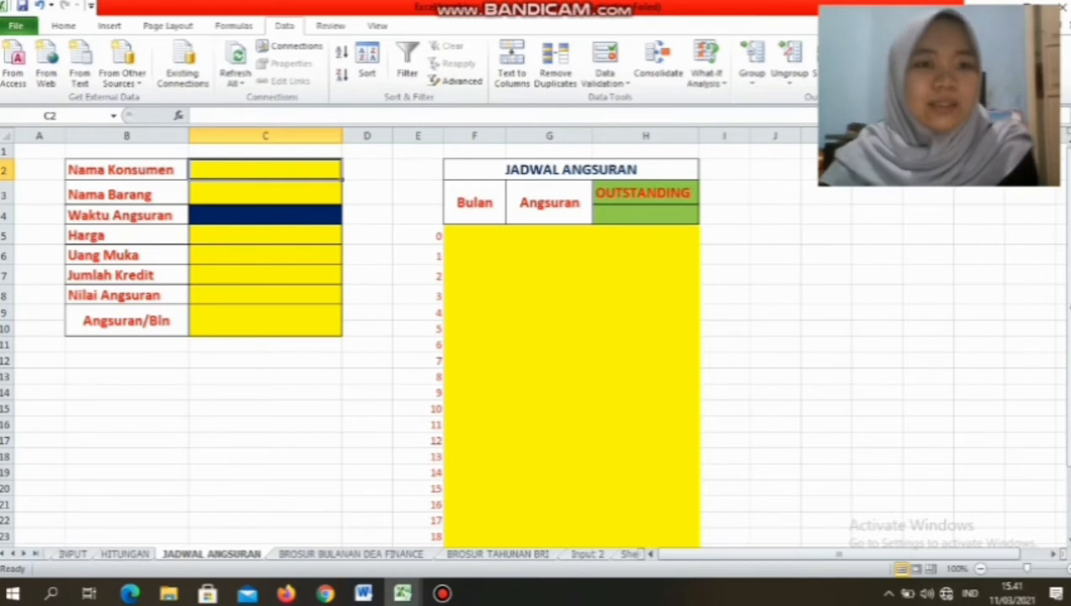
type("=")
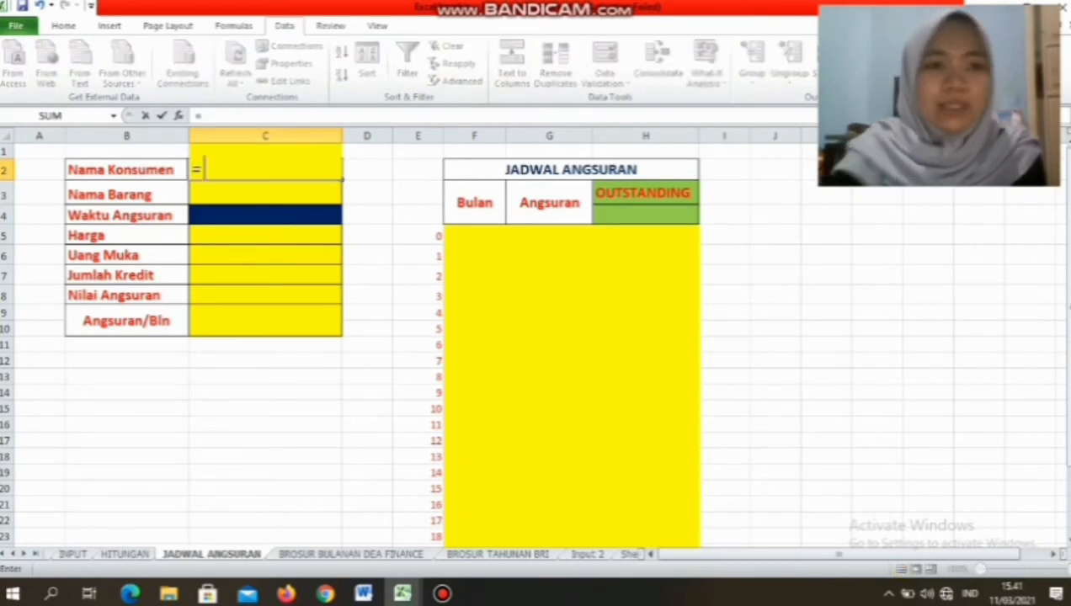
left_click(73, 554)
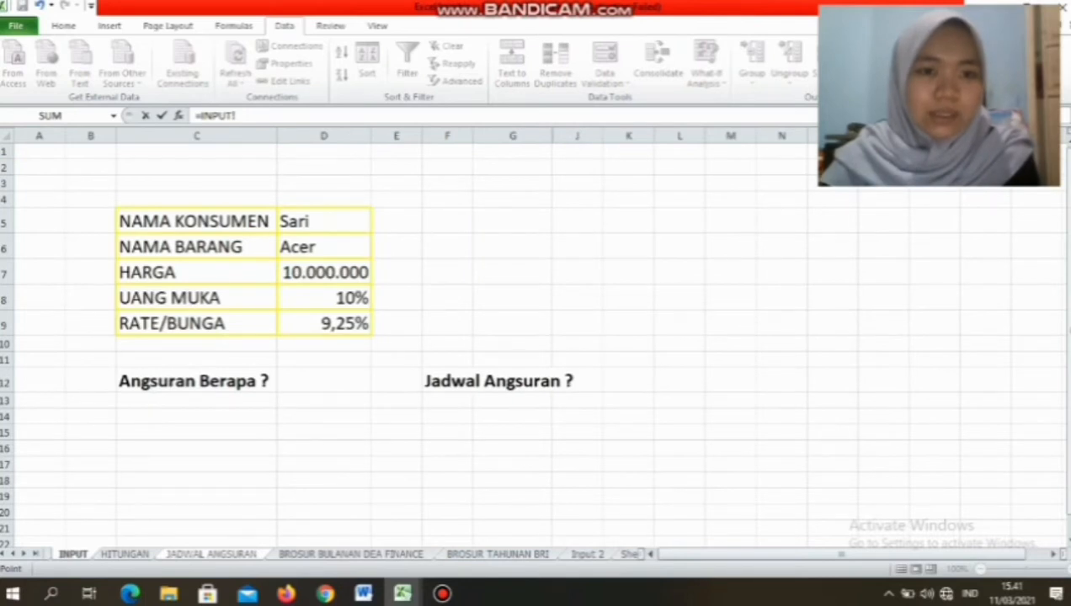
left_click(324, 221)
key("Return")
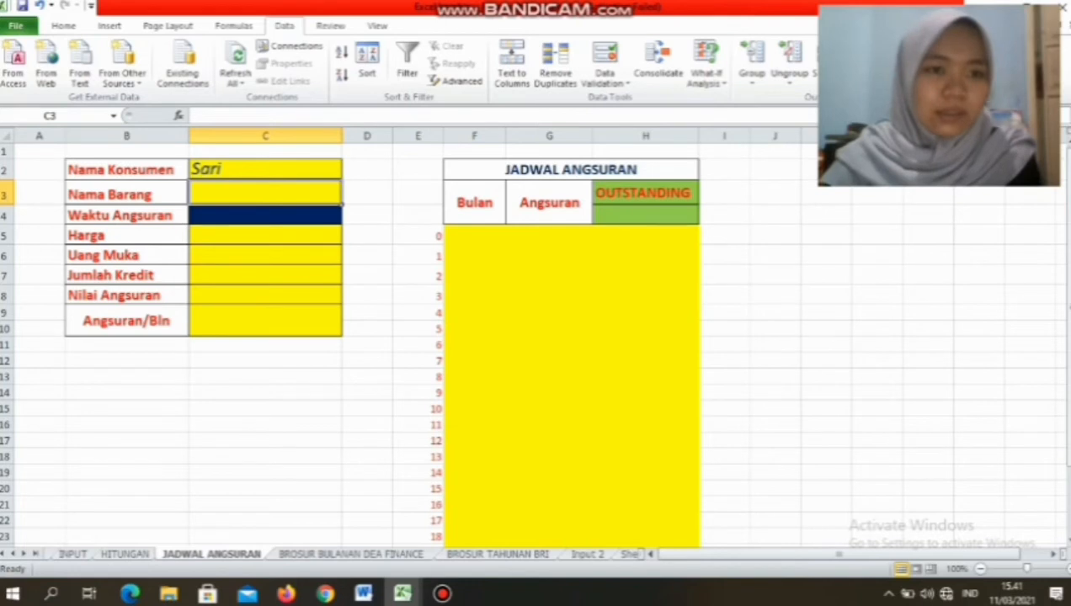
- Link the Nama Barang cell C3 on JADWAL ANGSURAN to the item name with =INPUT!D6
type("=")
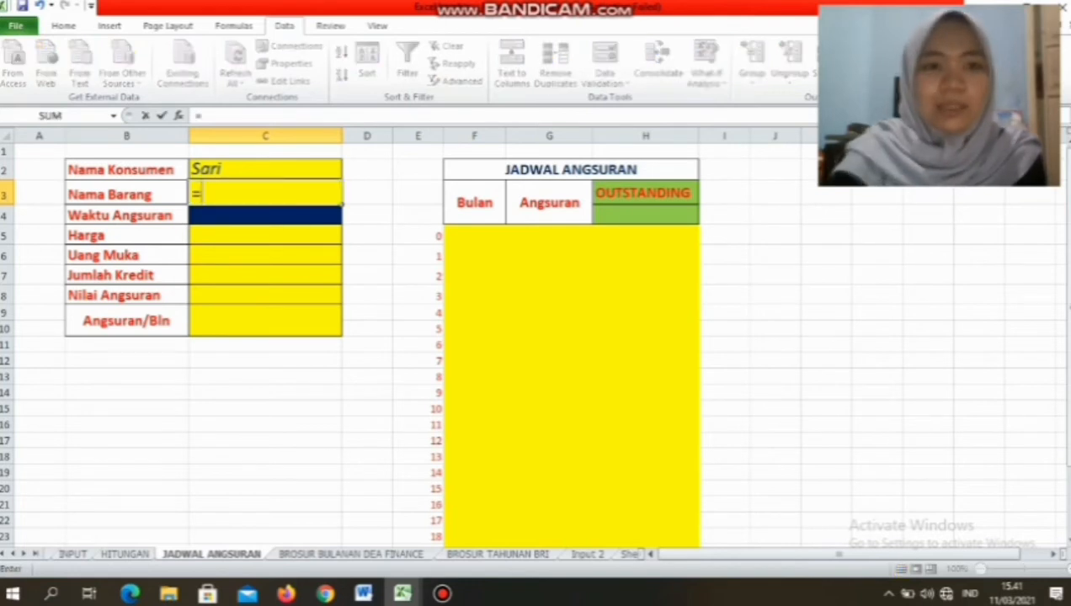
left_click(73, 554)
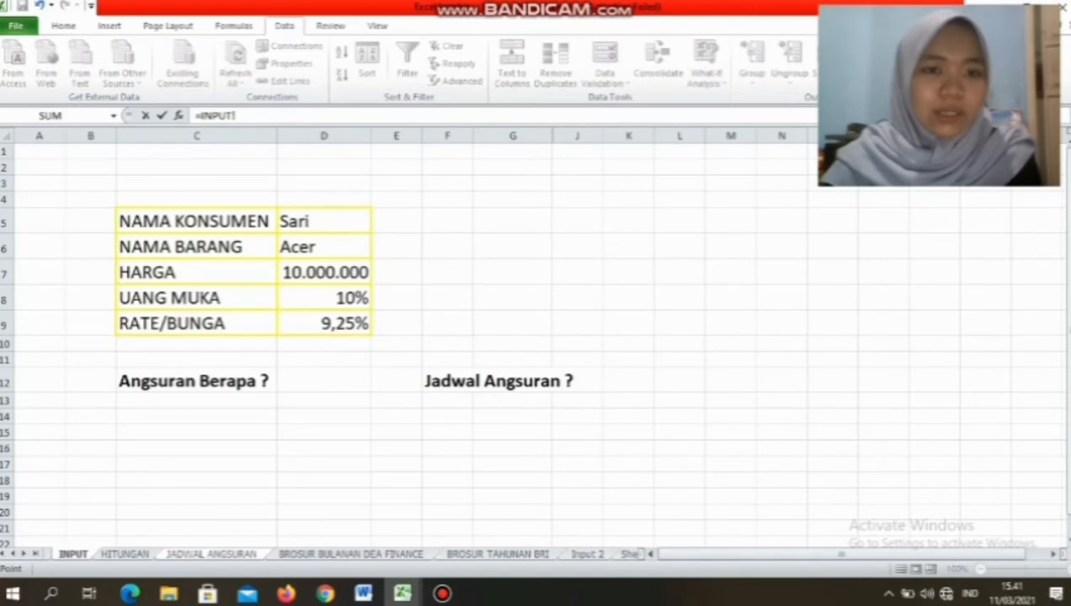
left_click(324, 246)
key("Return")
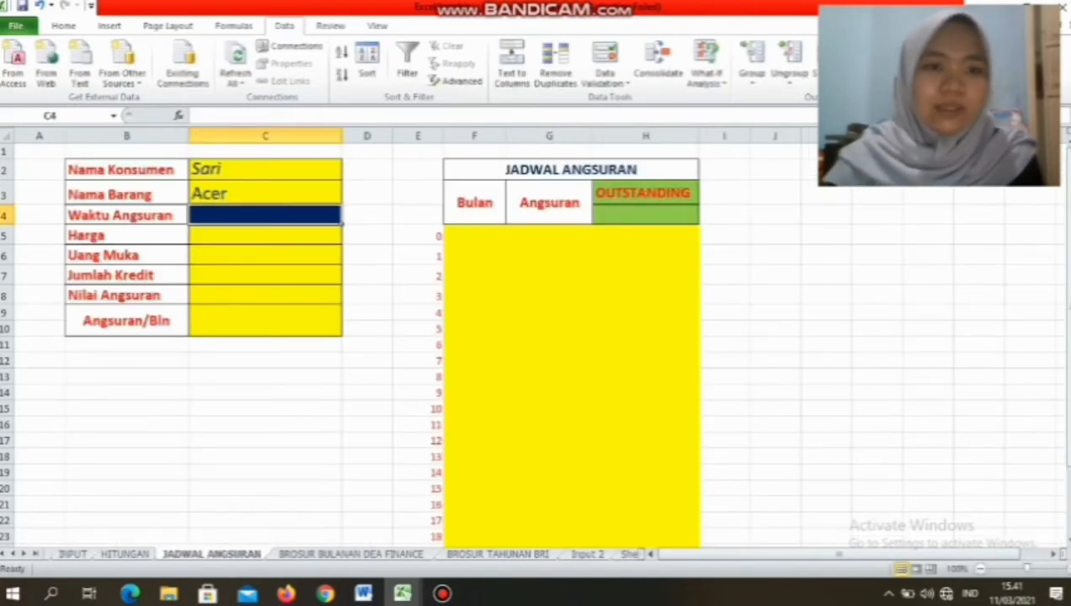
left_click_drag(266, 170, 266, 193)
left_click(127, 194)
- Add list data validation to the Waktu Angsuran cell C4, using the month headers =HITUNGAN!$C$4:$J$4 as the source
left_click(265, 236)
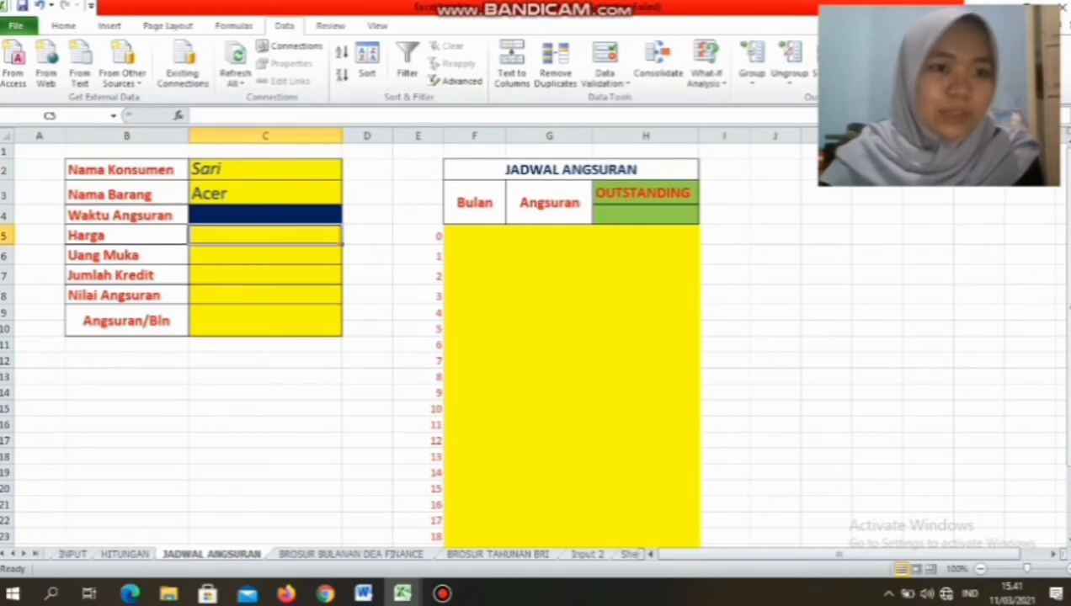
left_click(265, 215)
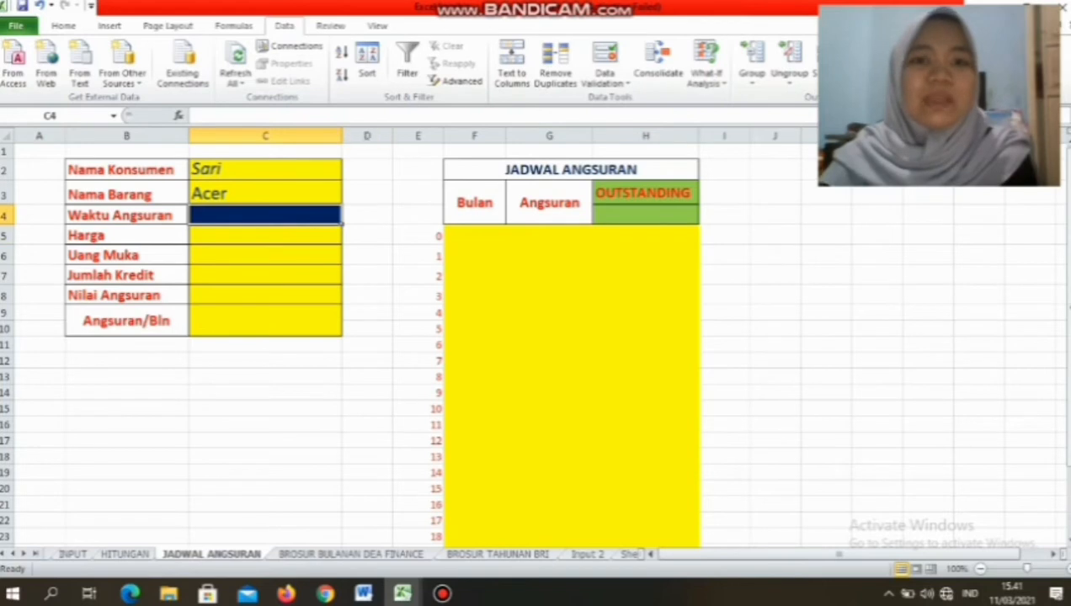
left_click(605, 78)
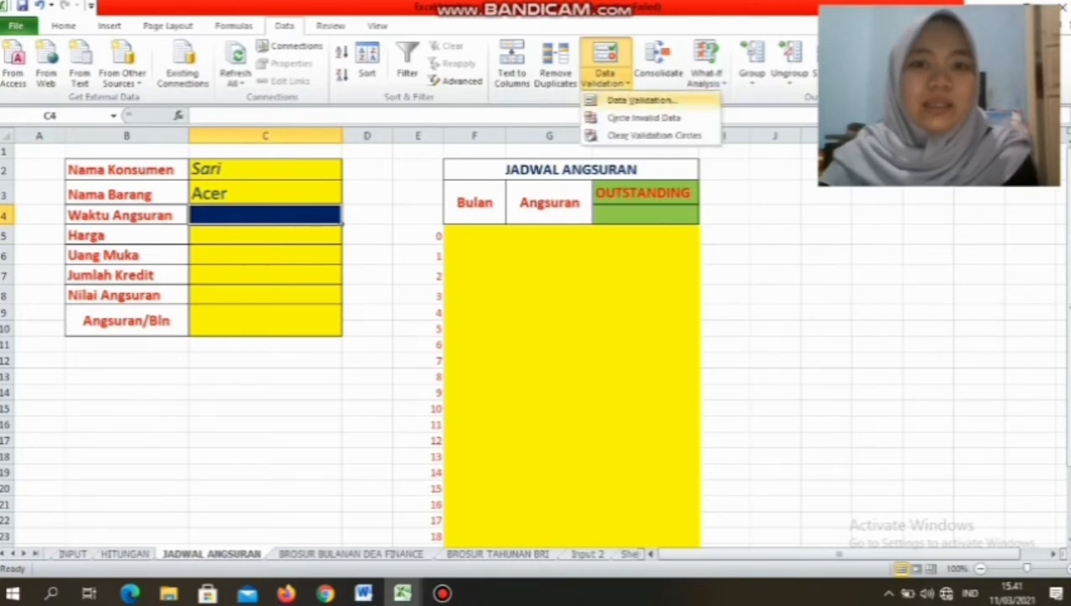
left_click(640, 99)
left_click(364, 349)
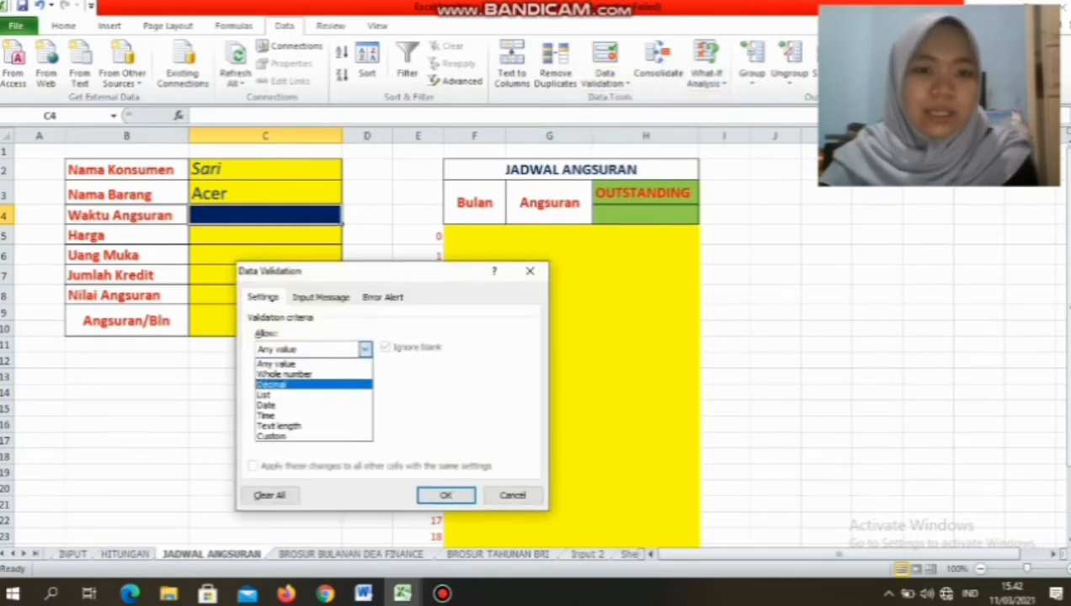
left_click(286, 383)
left_click(452, 415)
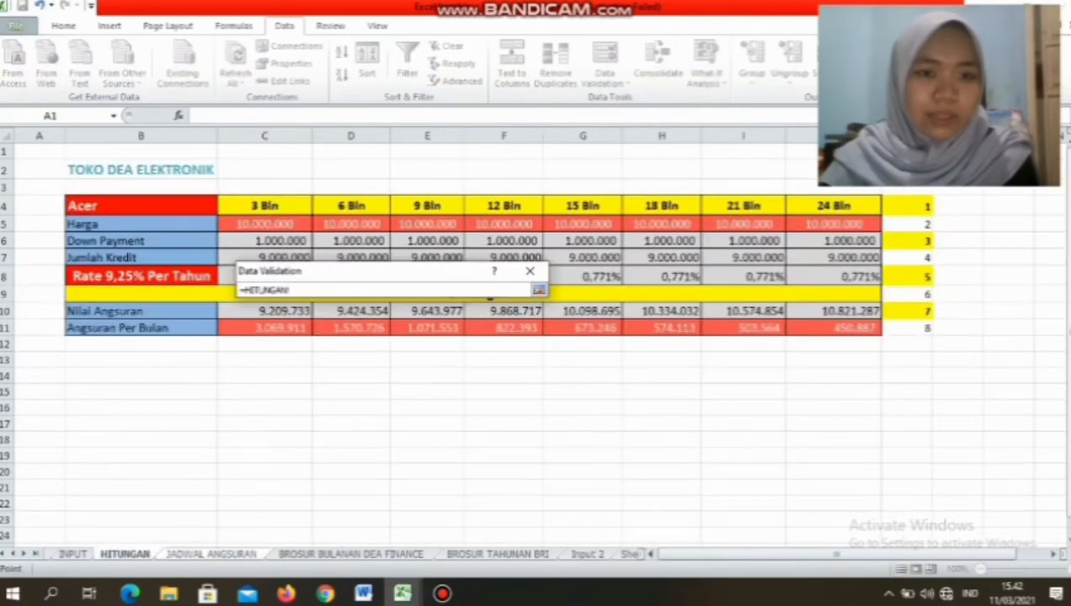
left_click(265, 206)
left_click_drag(265, 209, 876, 212)
left_click(539, 290)
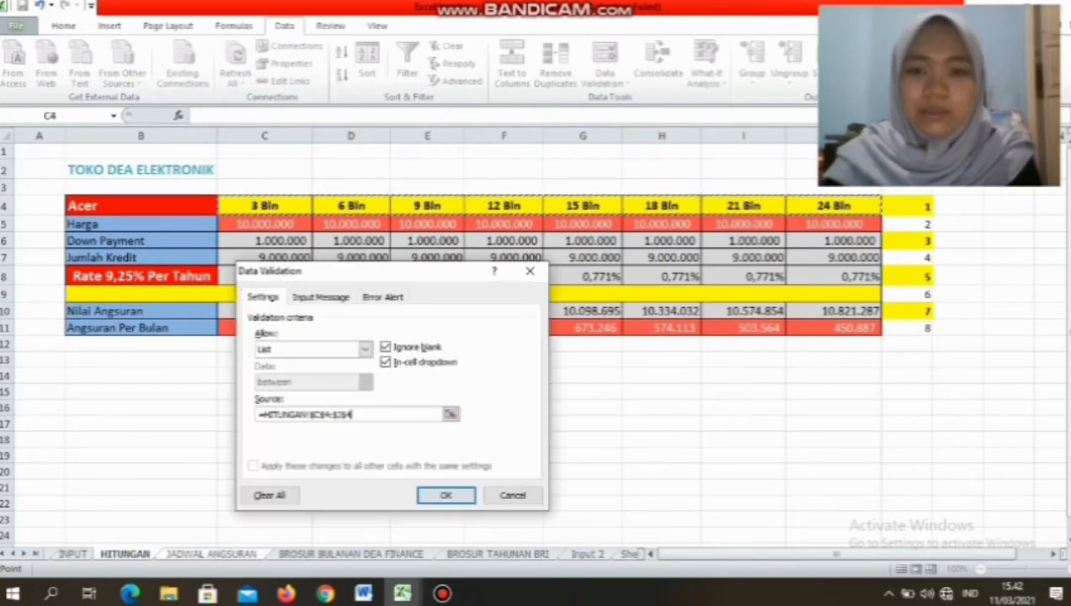
key("Return")
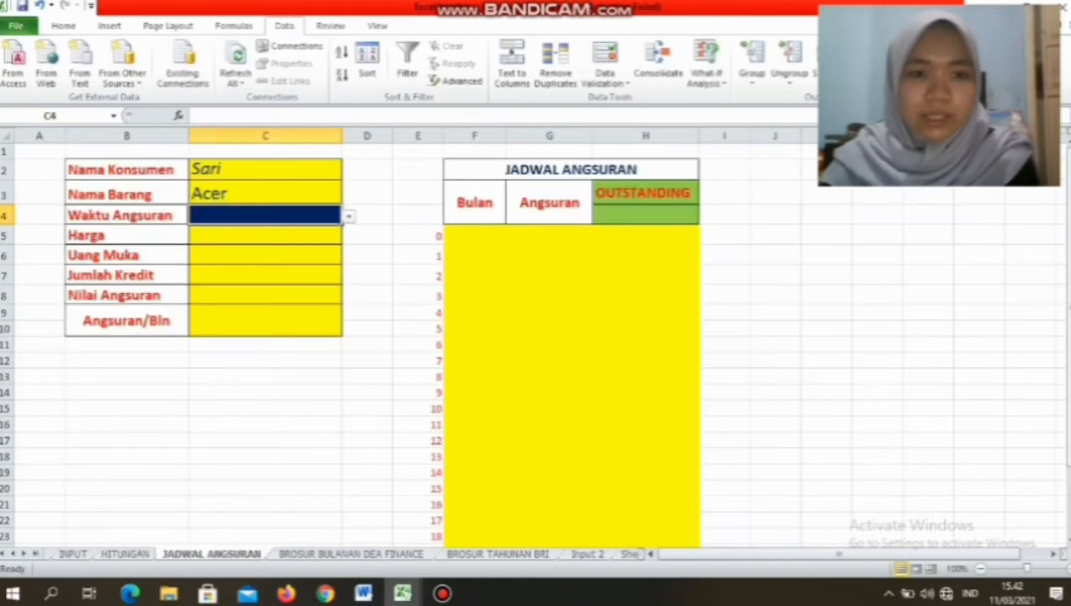
- Try several instalment periods from the Waktu Angsuran list in C4, going from 3 Bln up to 24 Bln
left_click(349, 216)
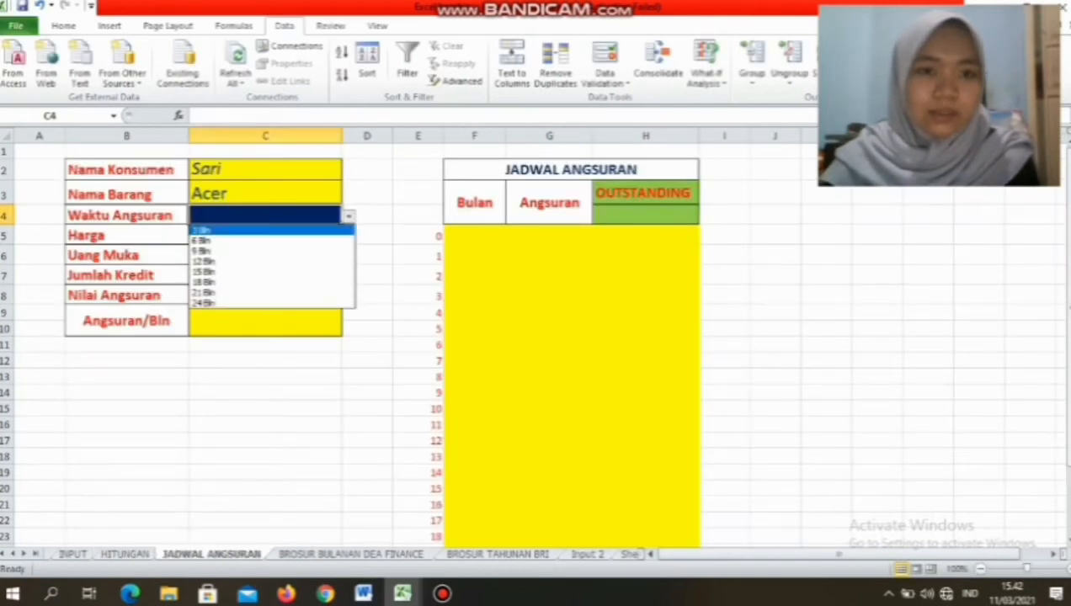
left_click(269, 229)
key("alt+Down")
key("Down")
key("Return")
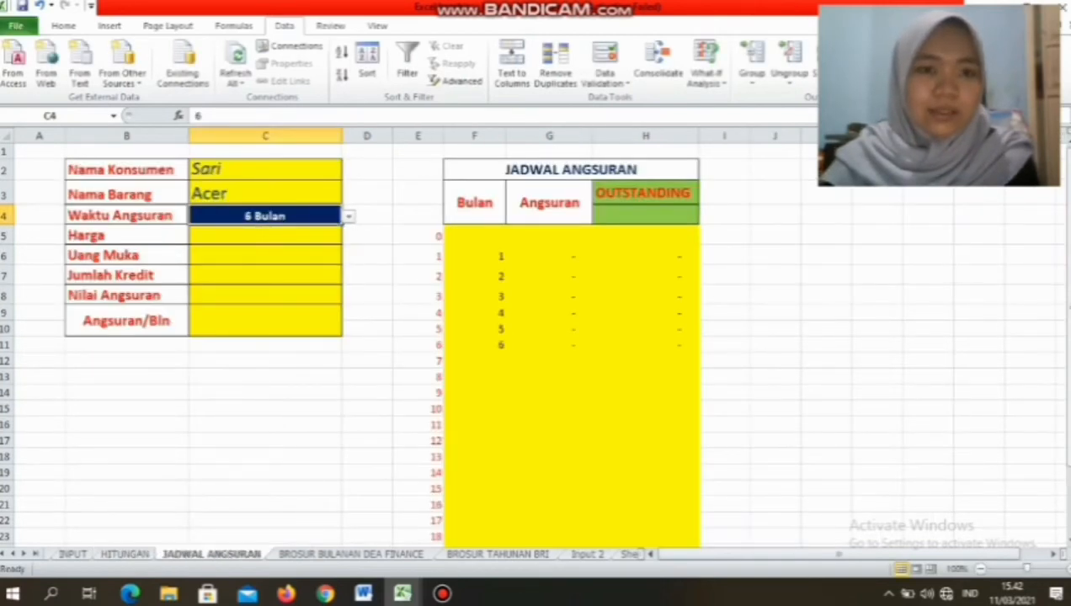
key("alt+Down")
key("Down")
key("Return")
key("alt+Down")
key("Down")
key("Down")
key("Down")
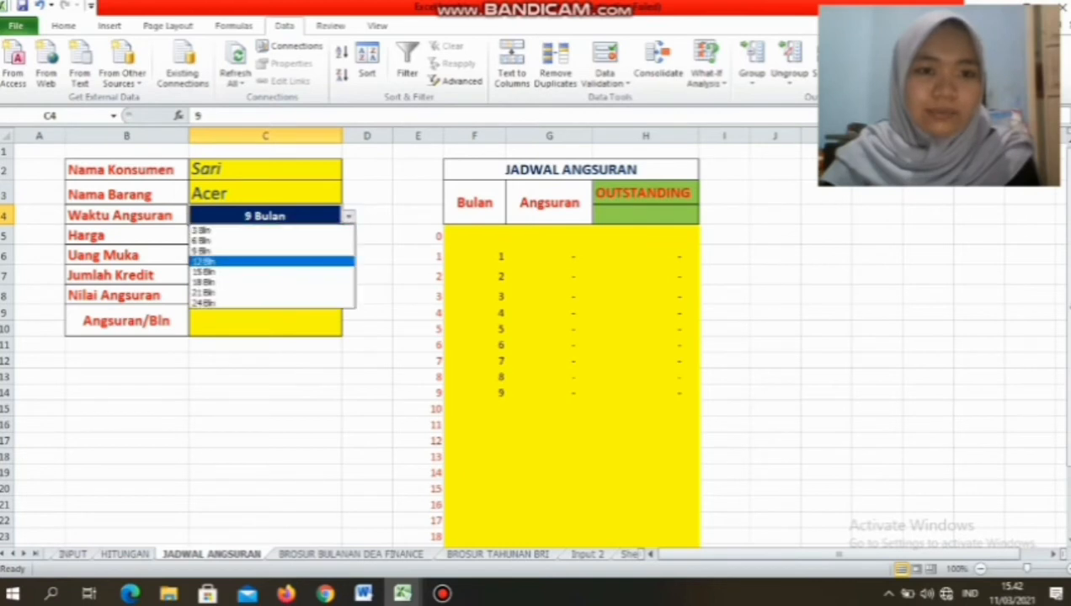
key("Return")
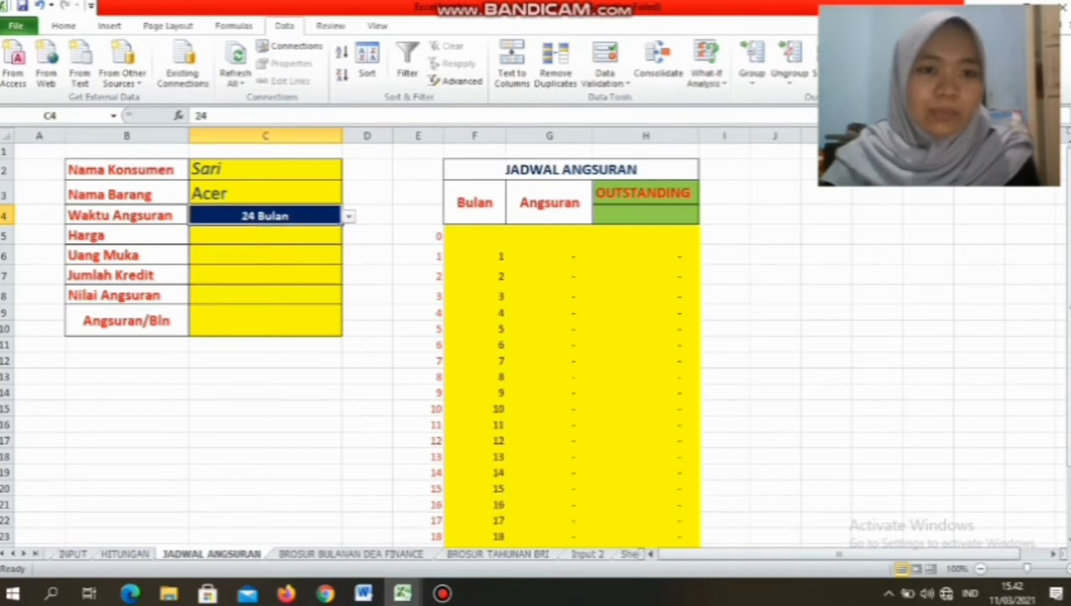
- Set the Waktu Angsuran in C4 to 3 Bln
left_click(348, 217)
left_click(270, 229)
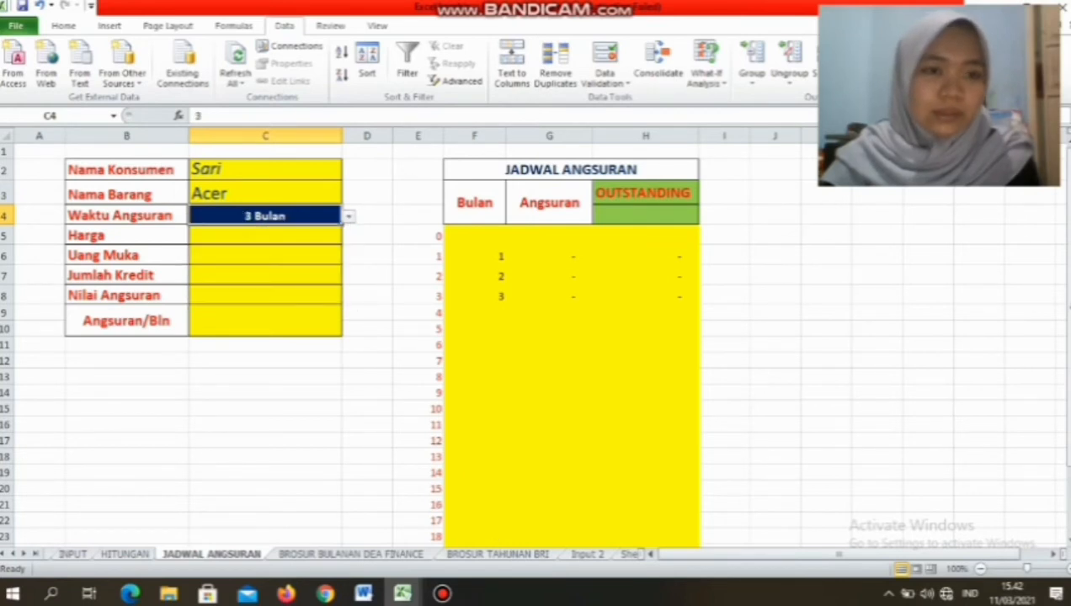
left_click(127, 236)
left_click(265, 236)
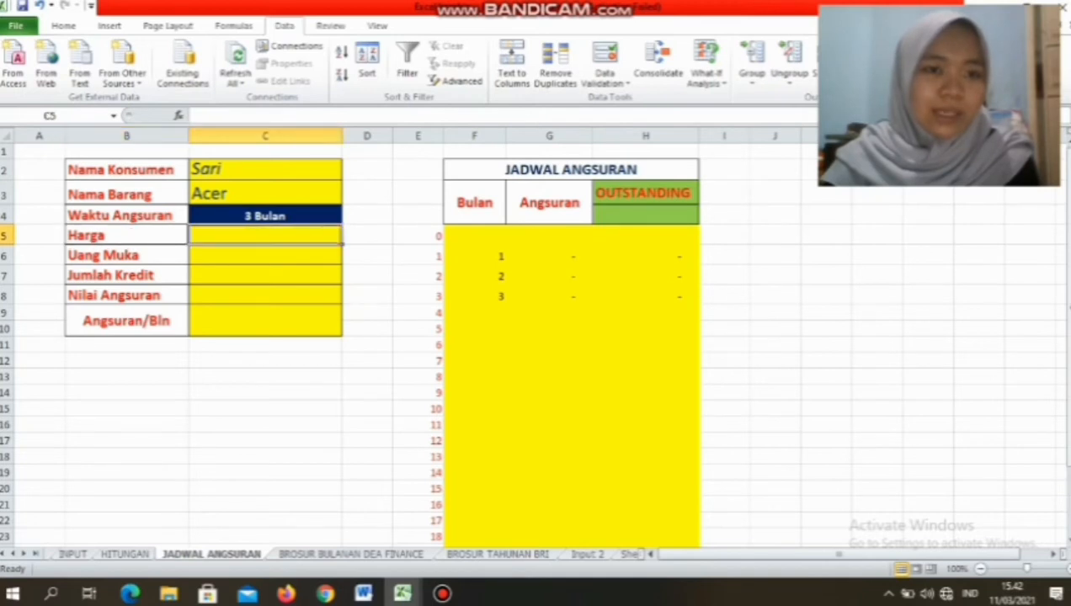
left_click(265, 296)
left_click(265, 236)
left_click(265, 255)
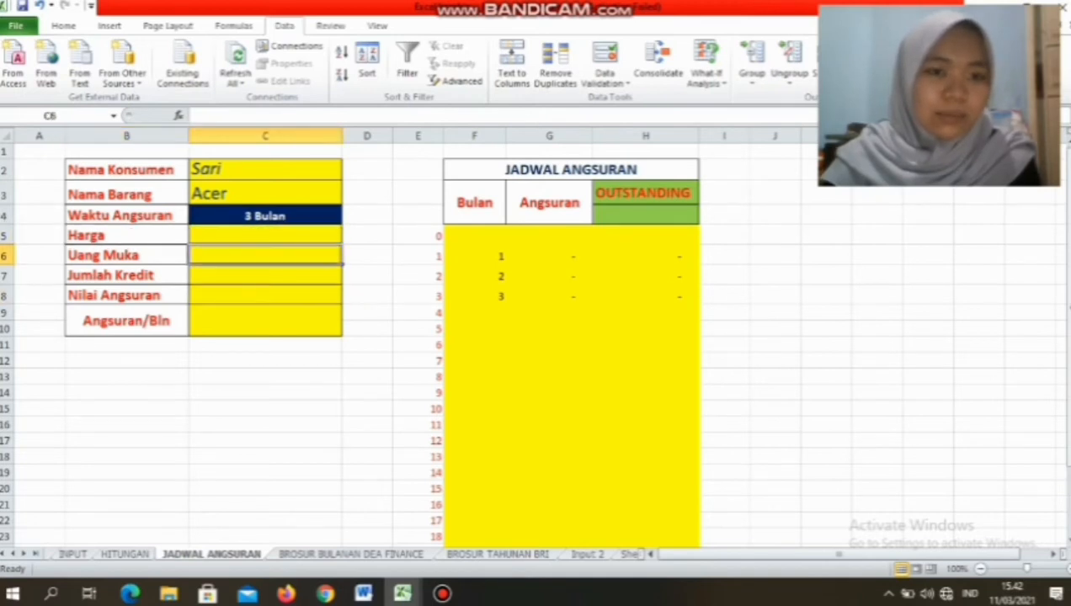
left_click(265, 245)
- Start an HLOOKUP formula in the Harga cell C5 with the absolute reference $C$4 as its lookup value
left_click(265, 236)
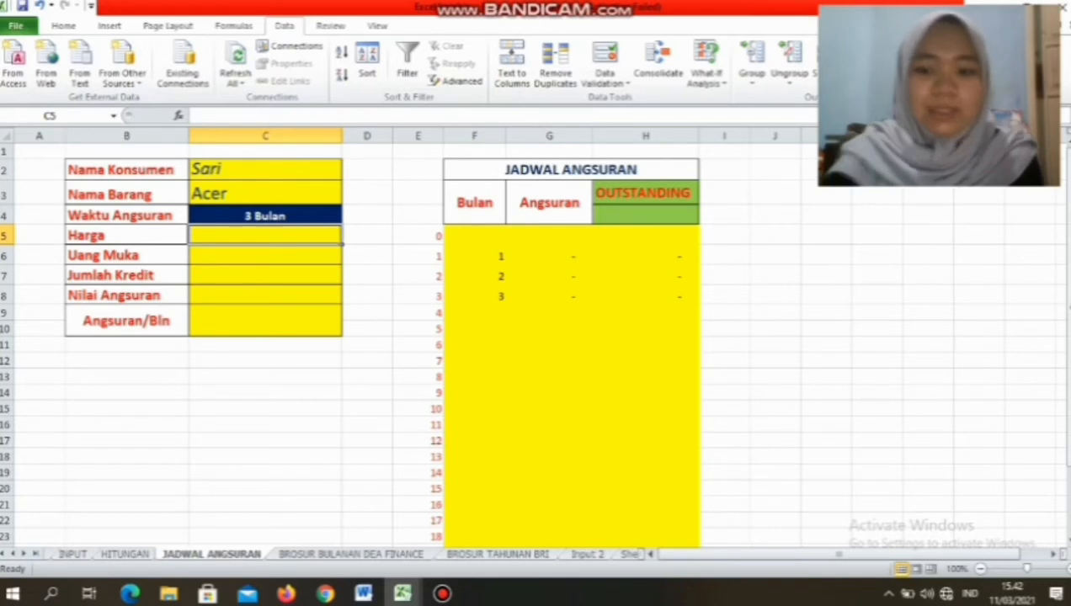
type("=")
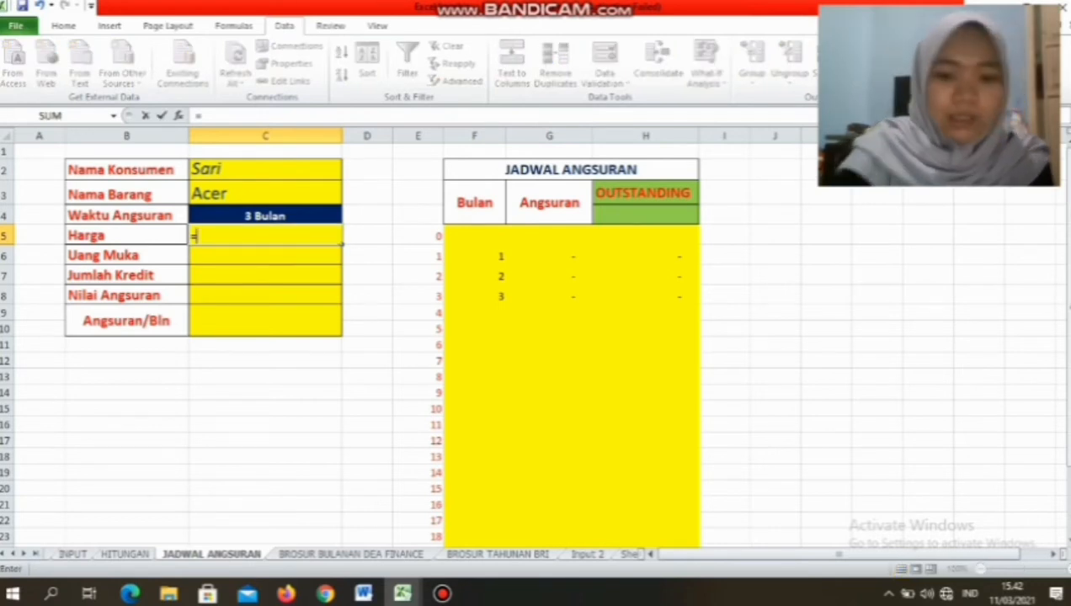
type("hlooku")
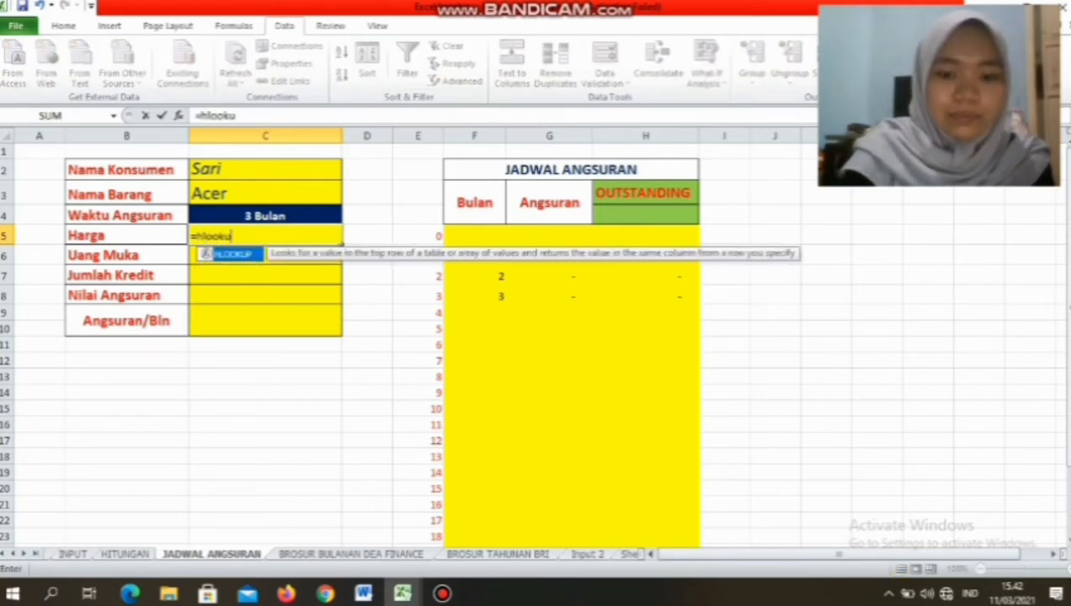
type("p")
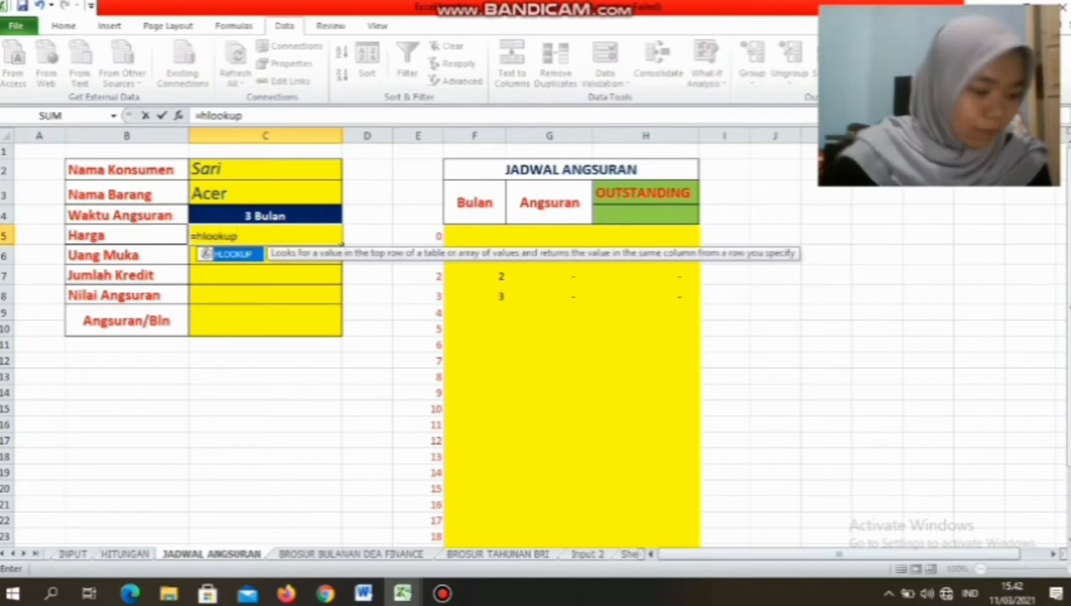
key("Return")
type("9")
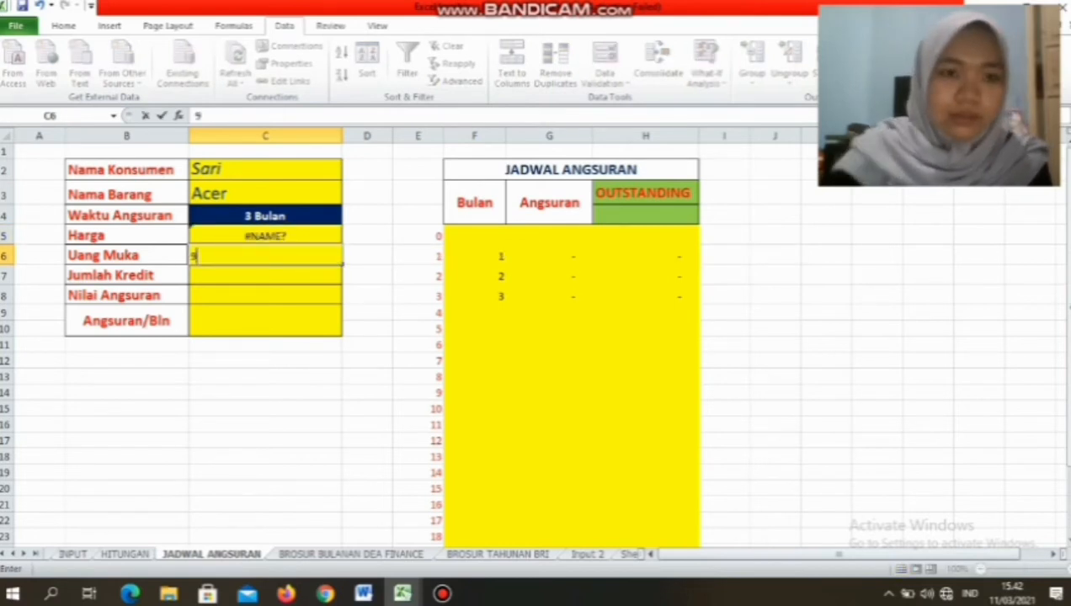
key("BackSpace")
key("Up")
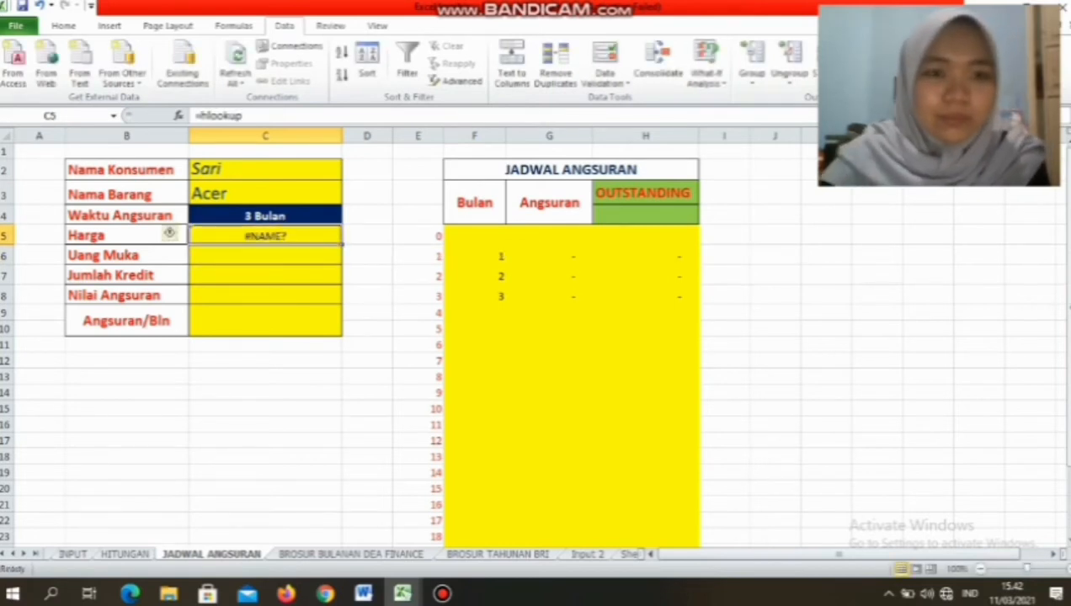
key("F2")
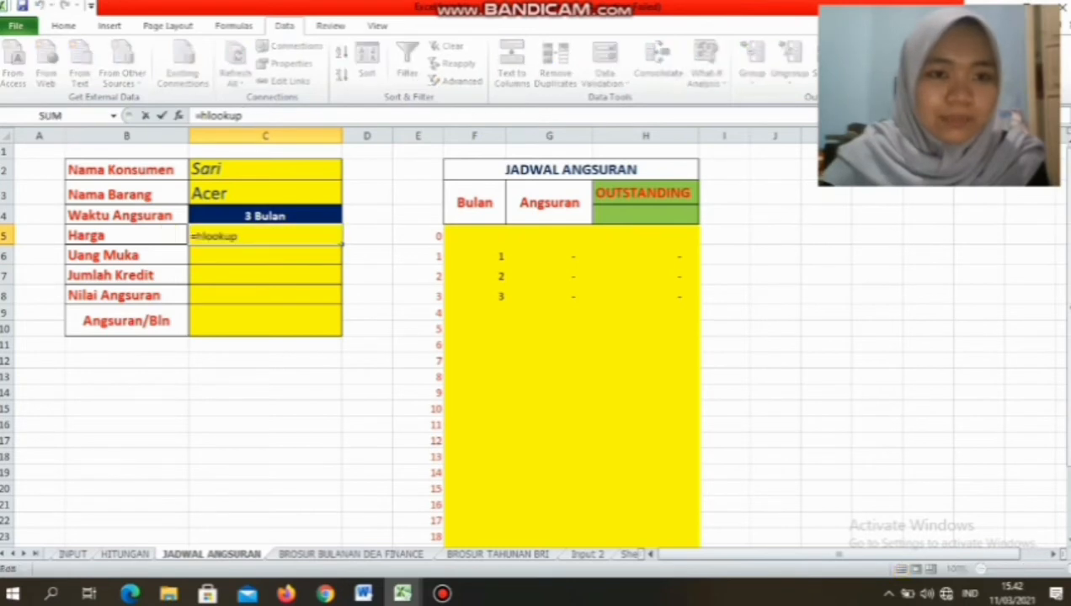
type("(")
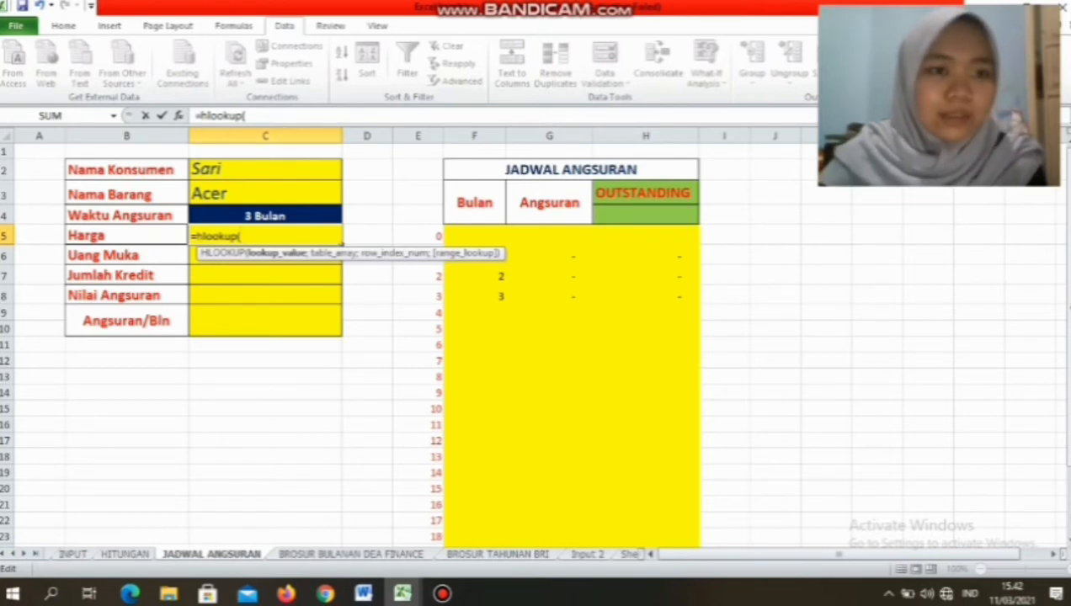
key("Up")
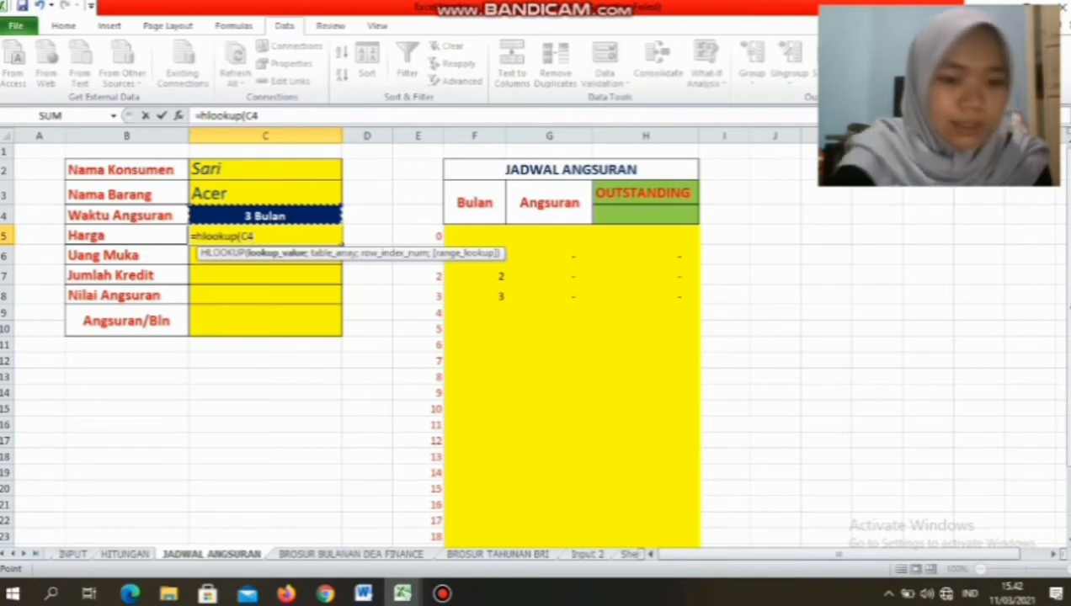
key("F4")
type(";")
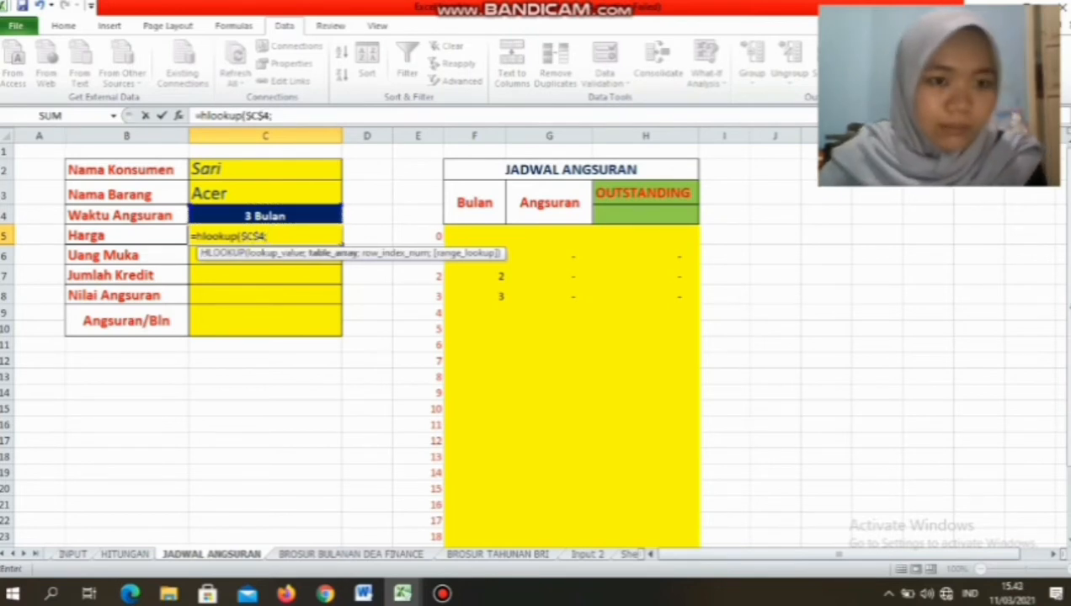
- Complete the Harga HLOOKUP formula with HITUNGAN!B4:J11 as the table array and 2 as the row index
key("ctrl+Page_Up")
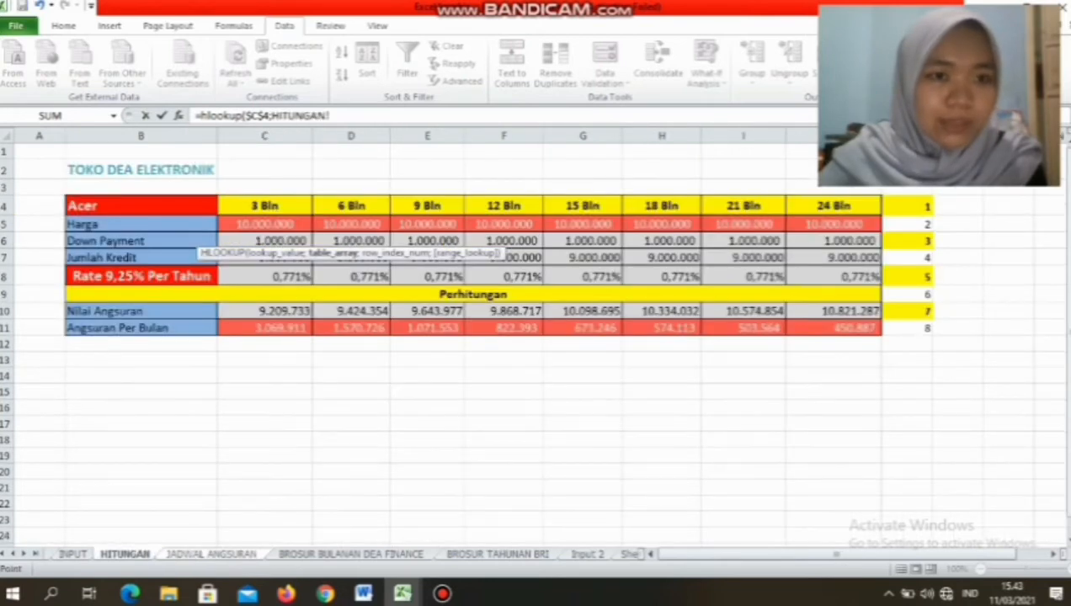
left_click_drag(84, 206, 876, 328)
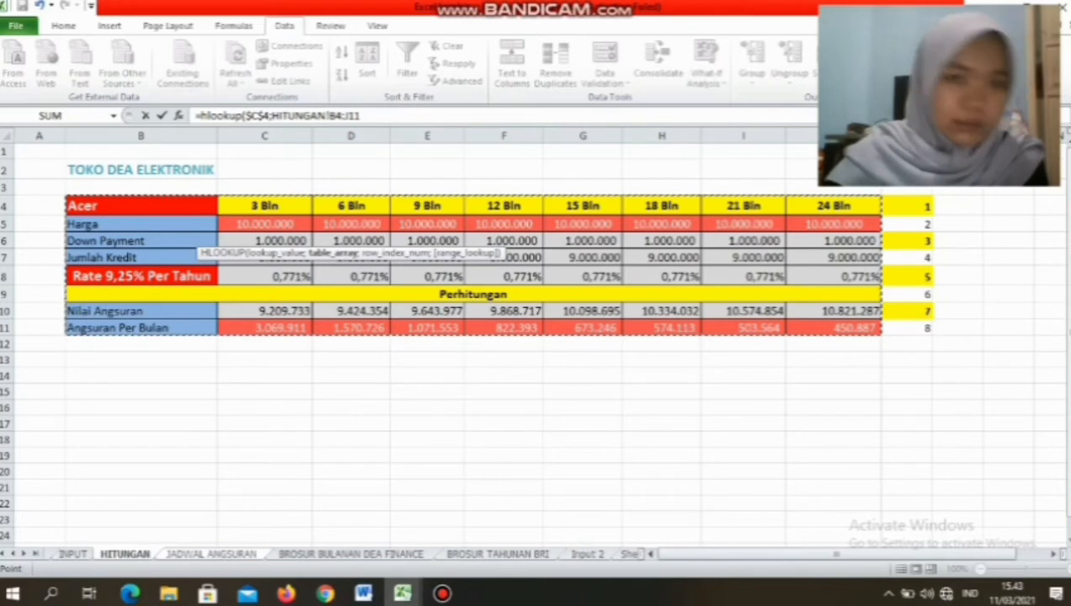
type(";")
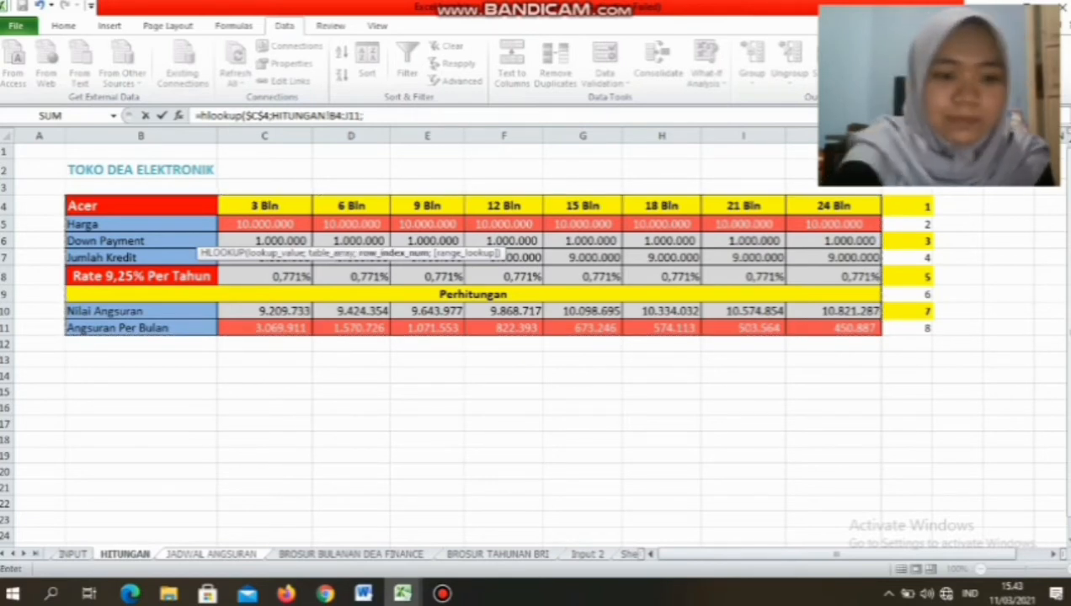
type("2")
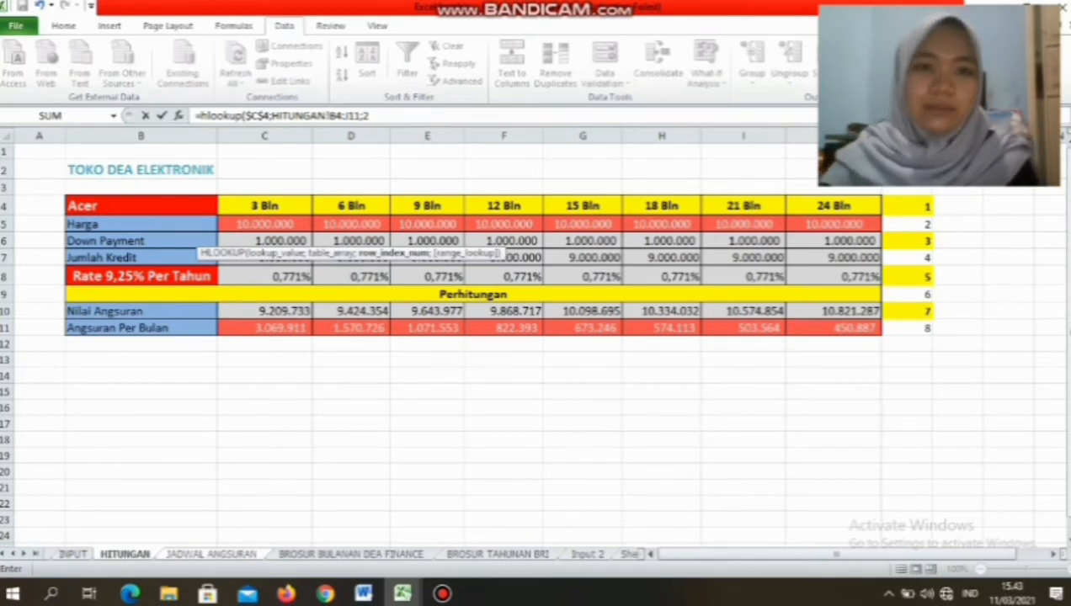
left_click(368, 115)
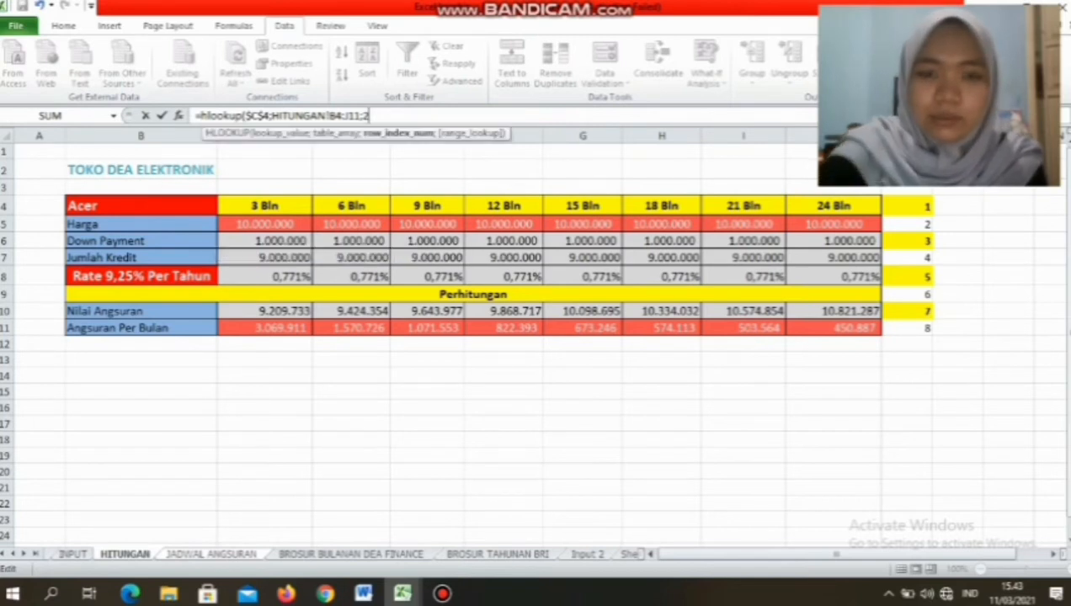
key("Return")
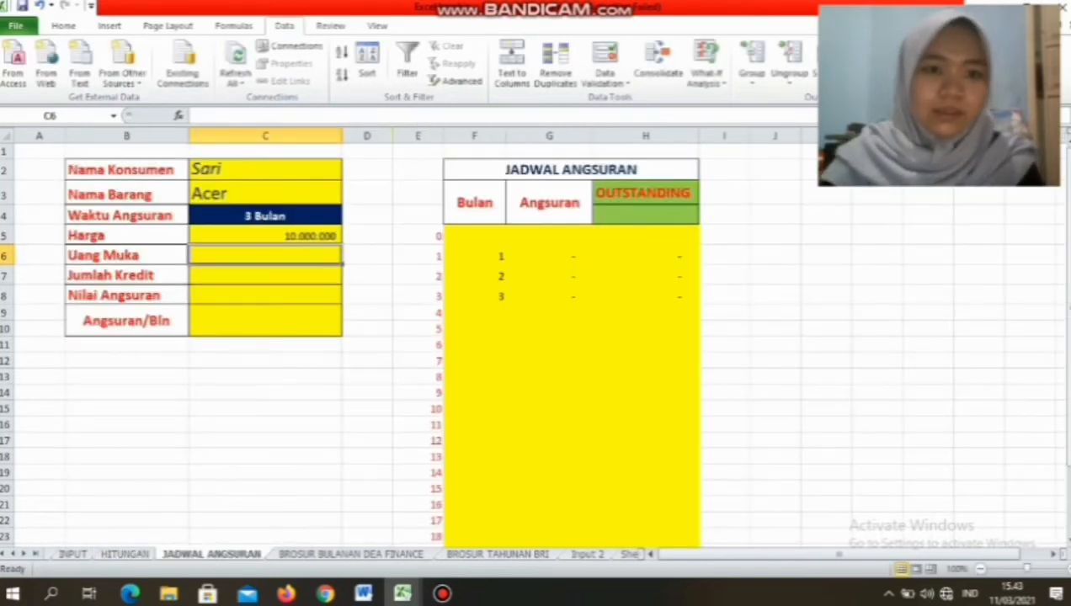
left_click(266, 235)
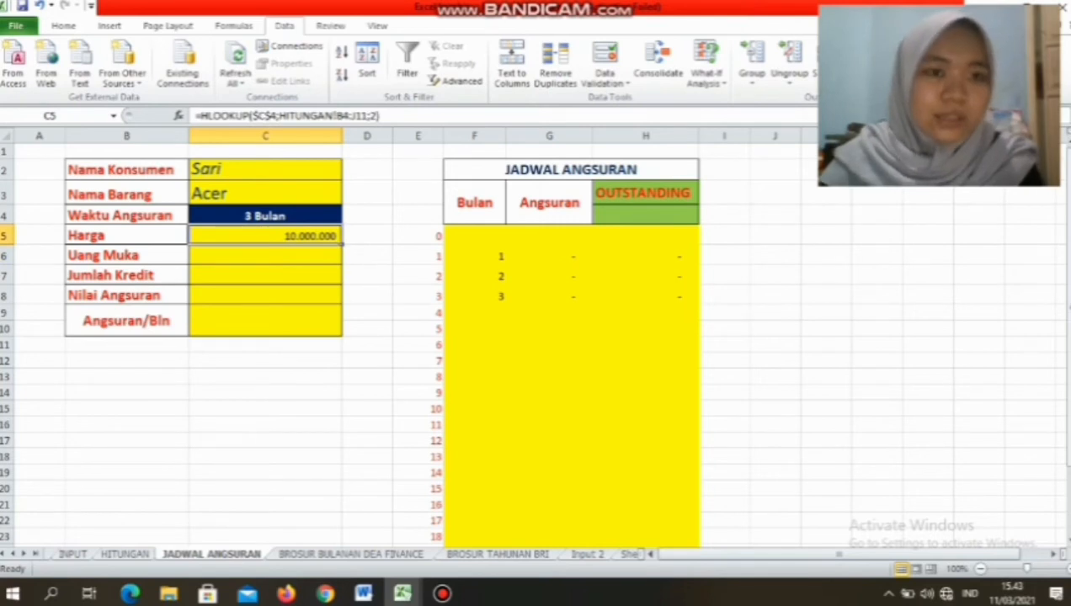
left_click(127, 255)
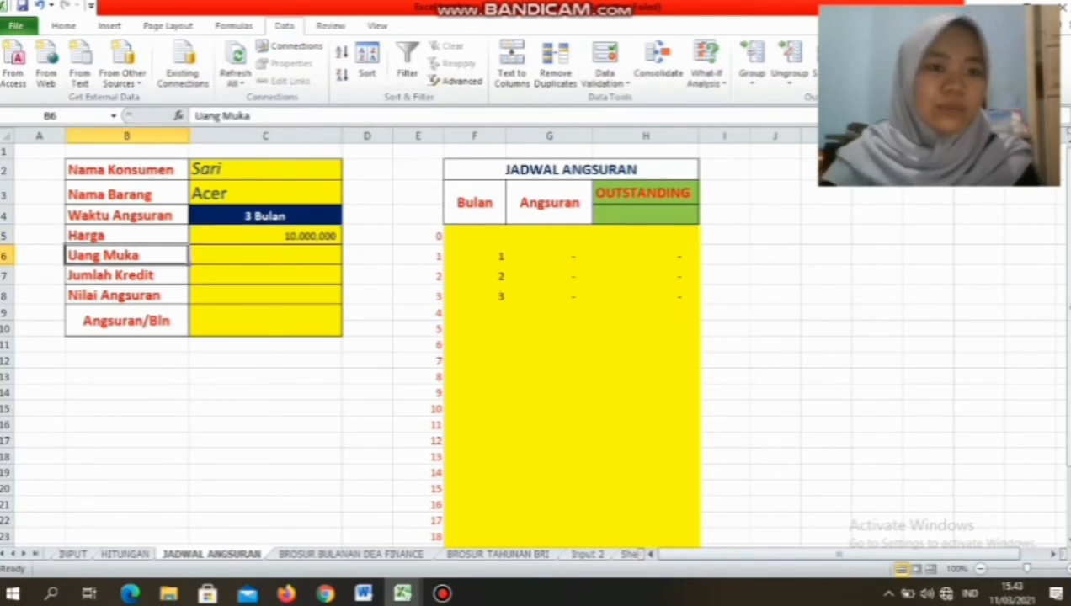
- Start an HLOOKUP formula in the Uang Muka cell C6 with the absolute reference $C$4 as its lookup value
left_click(265, 256)
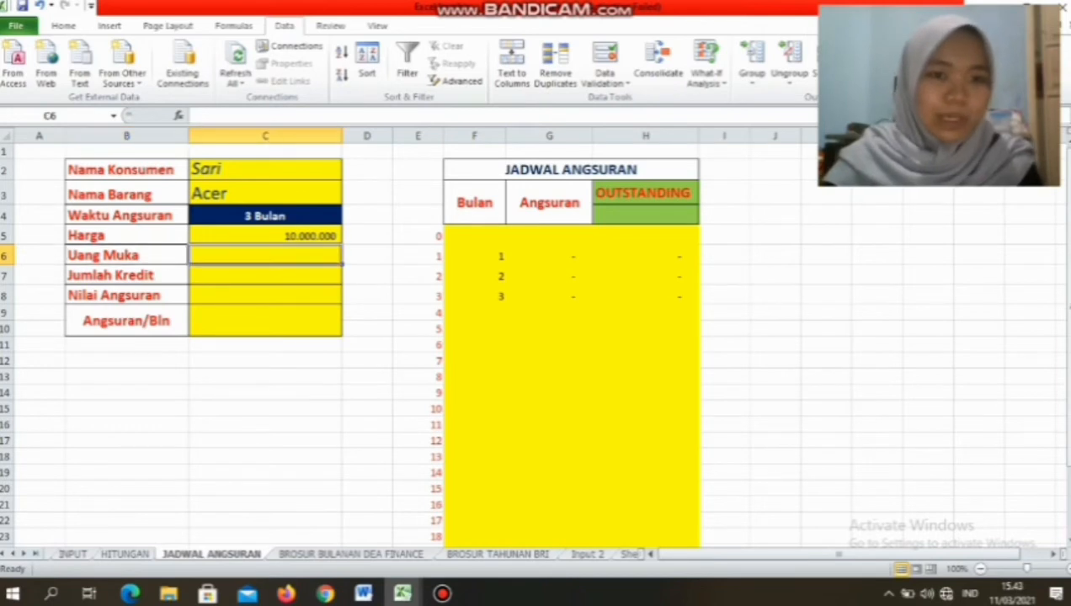
type("=")
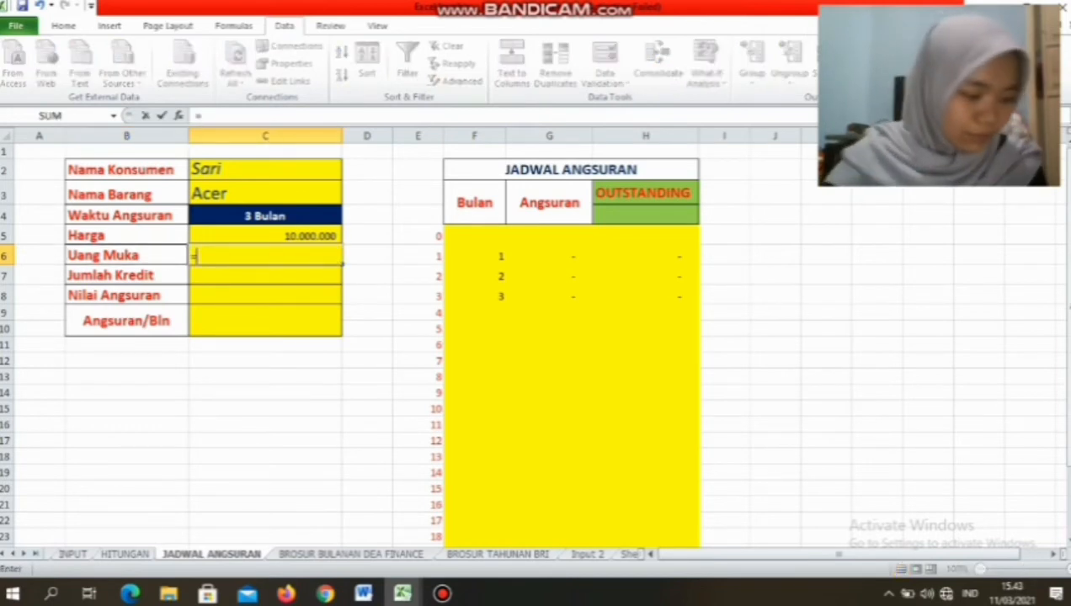
type("hloo")
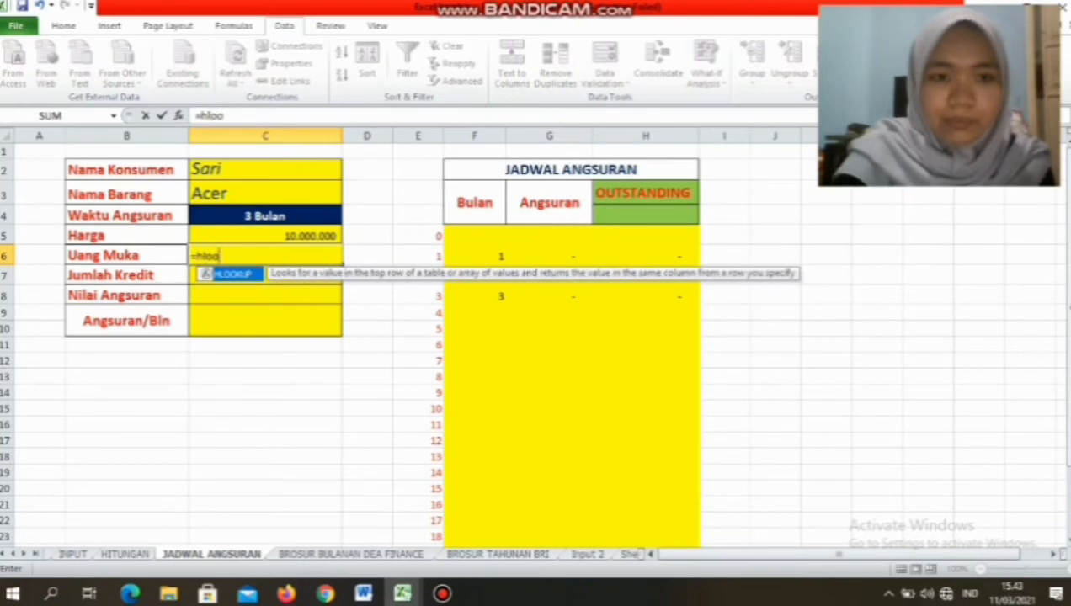
type("kup(")
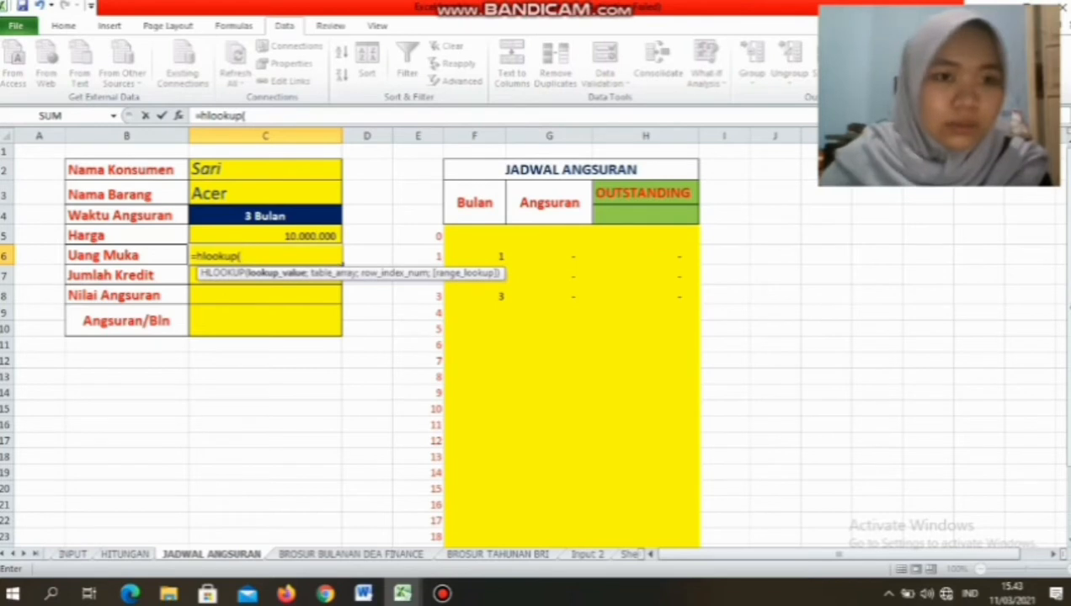
left_click(266, 216)
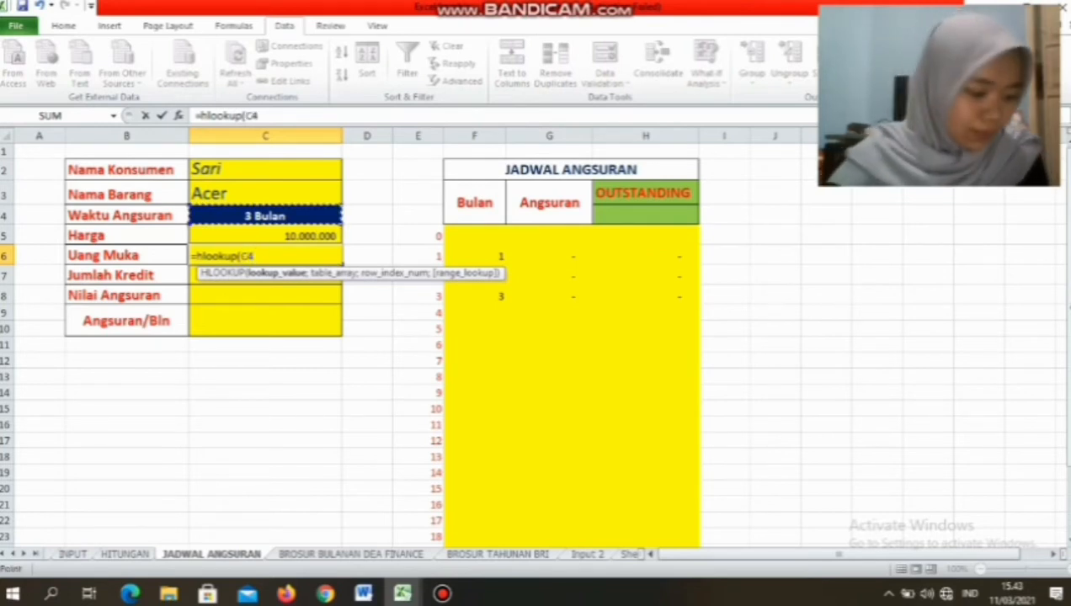
key("F4")
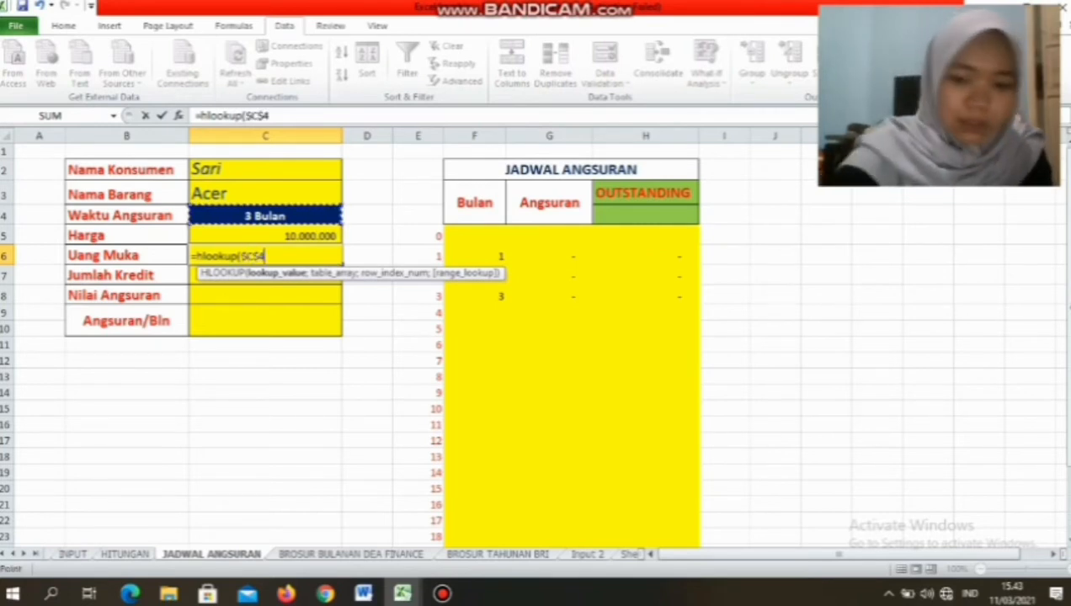
type(";")
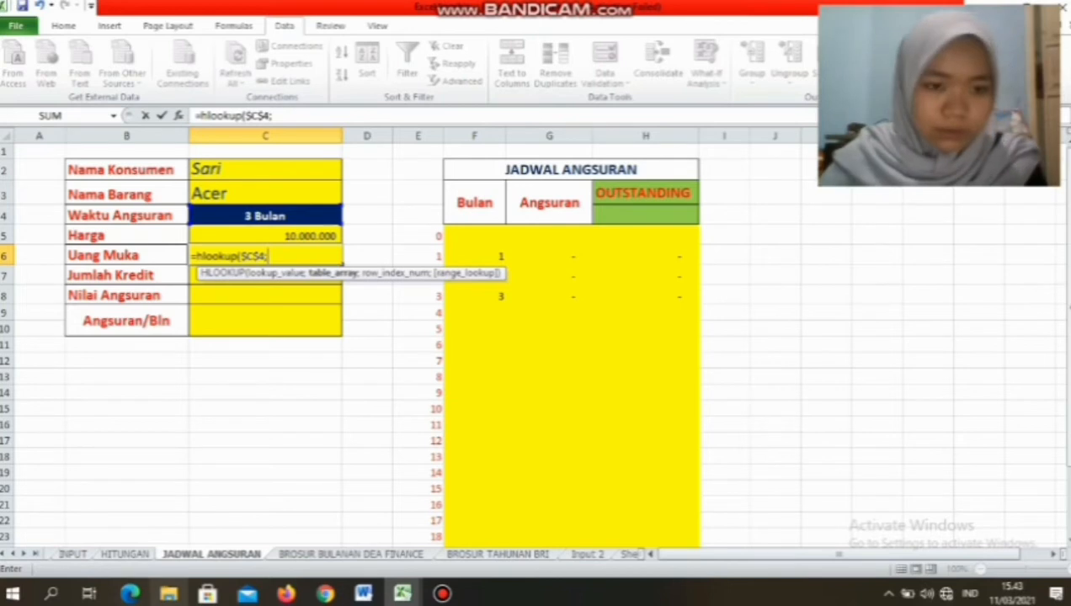
- Complete the Uang Muka HLOOKUP formula with HITUNGAN!B4:J11 as the table array and 3 as the row index
left_click(124, 555)
left_click_drag(135, 206, 876, 333)
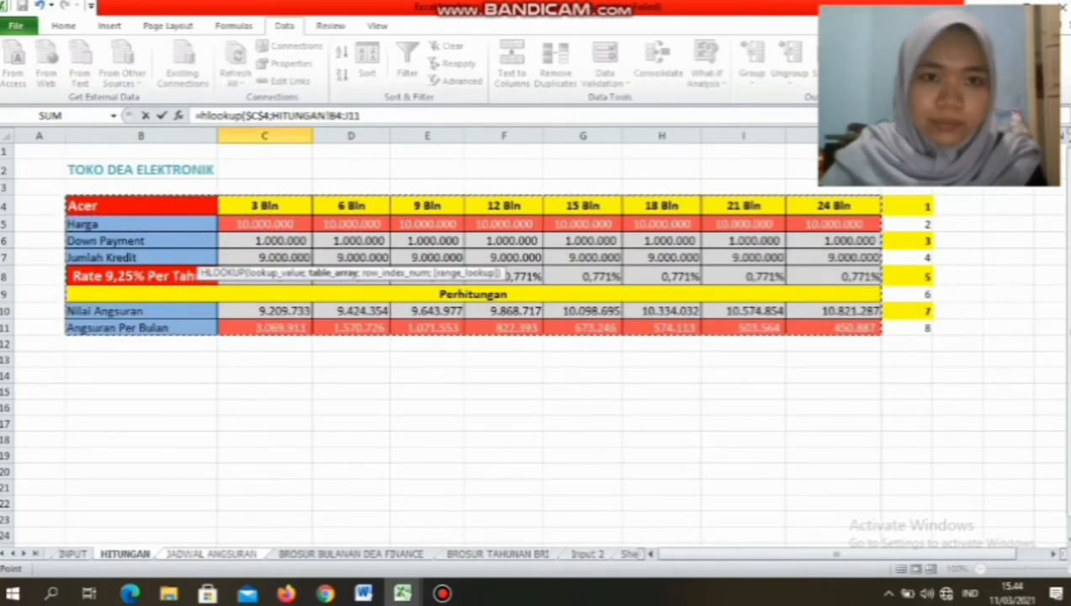
type(";")
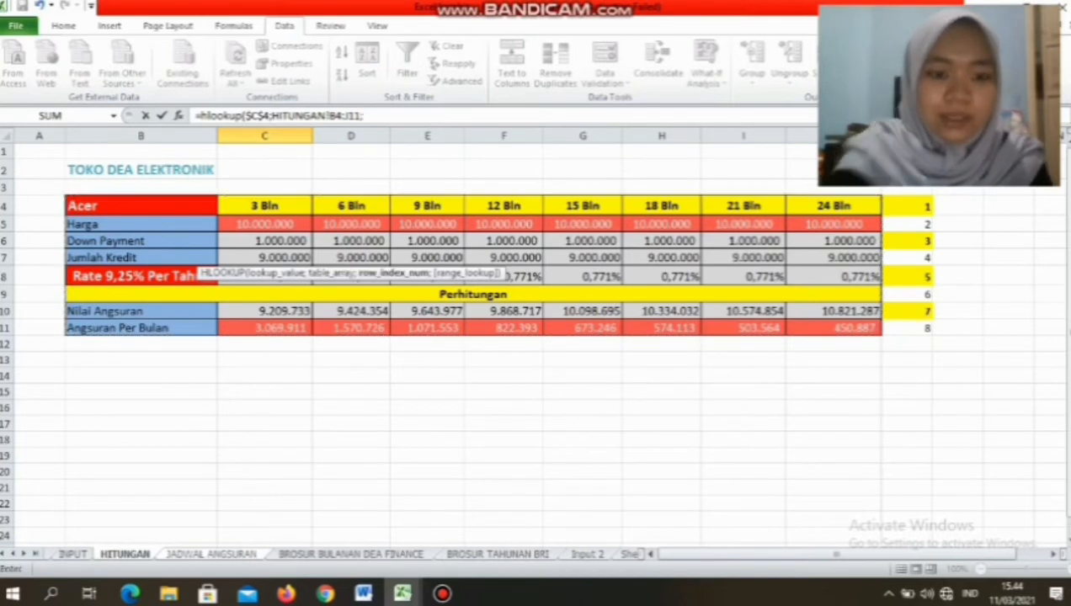
type("3")
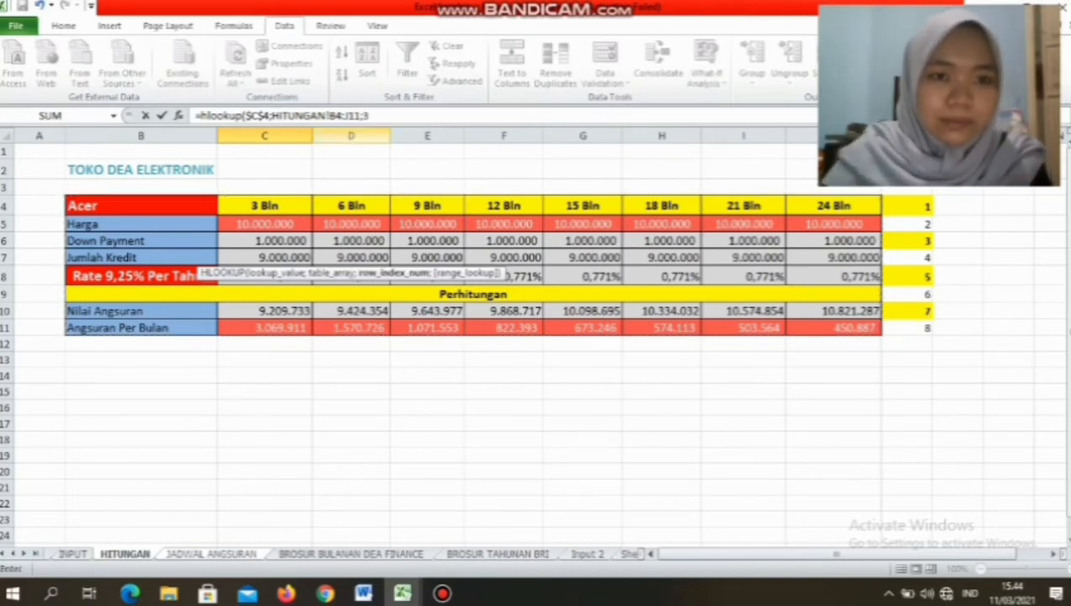
left_click(367, 116)
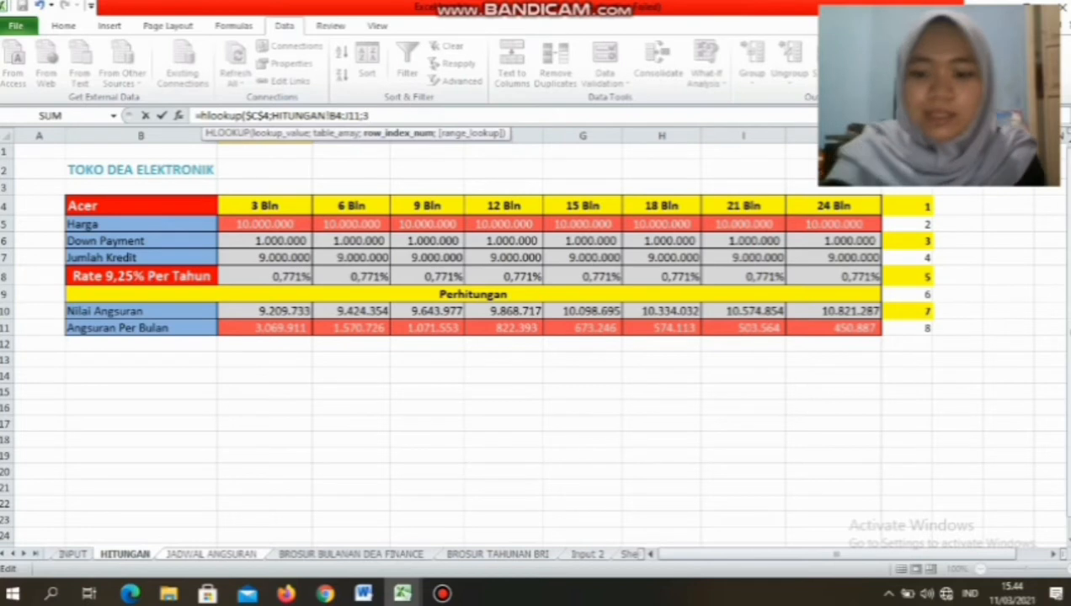
type(")")
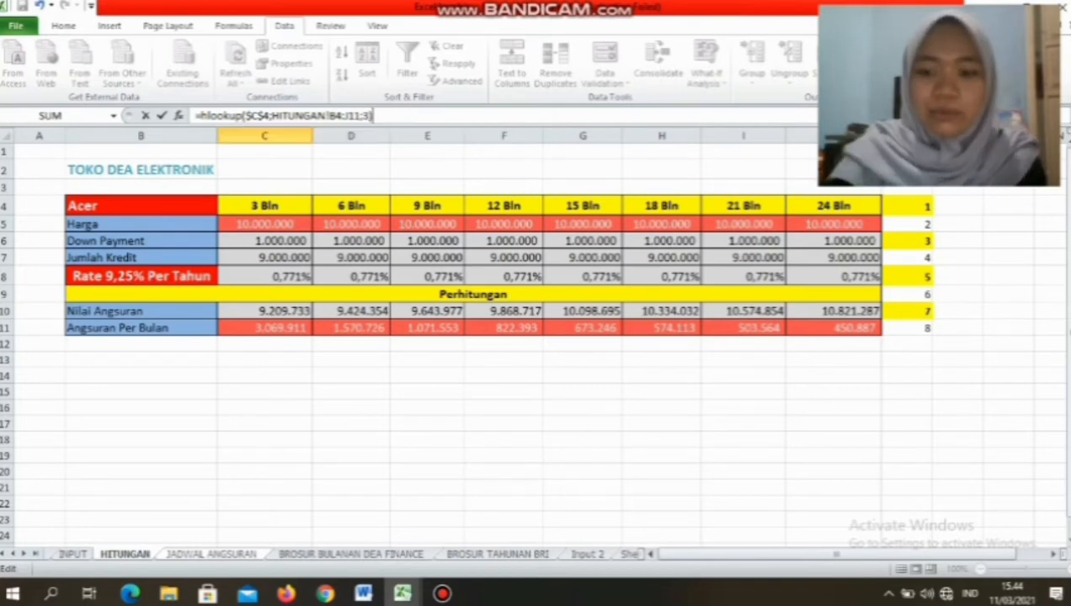
key("Escape")
left_click(265, 255)
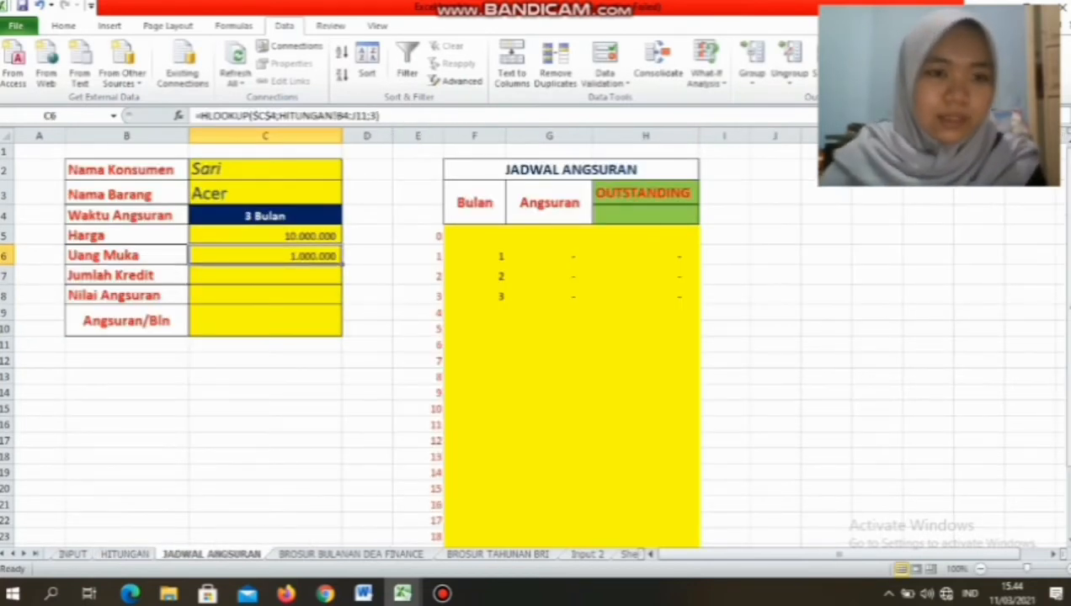
- Start an HLOOKUP formula in the Jumlah Kredit cell C7 with the absolute reference $C$4 as its lookup value
left_click(126, 275)
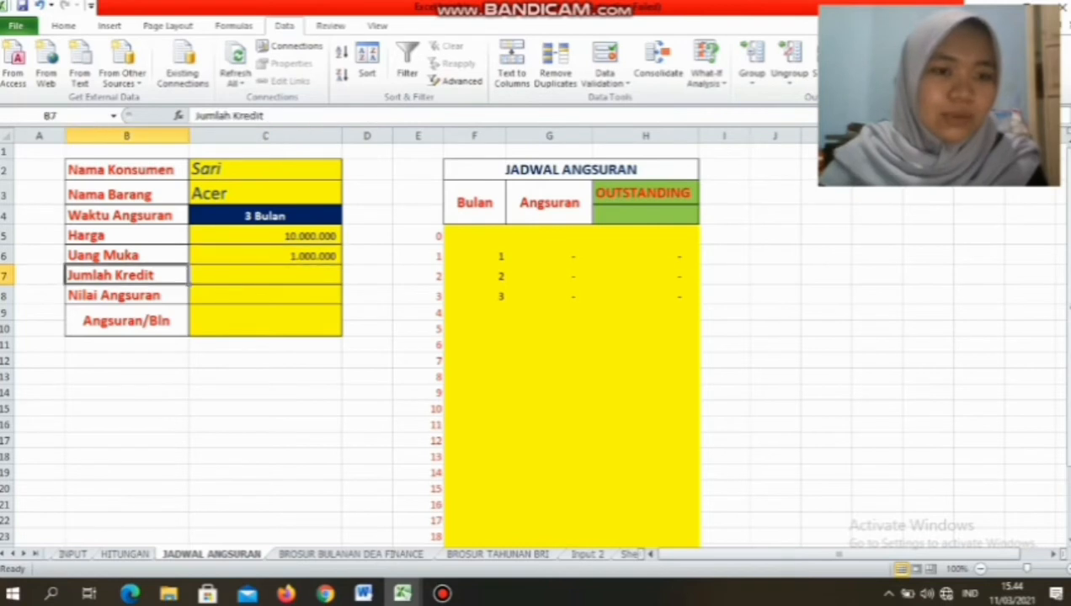
left_click(265, 276)
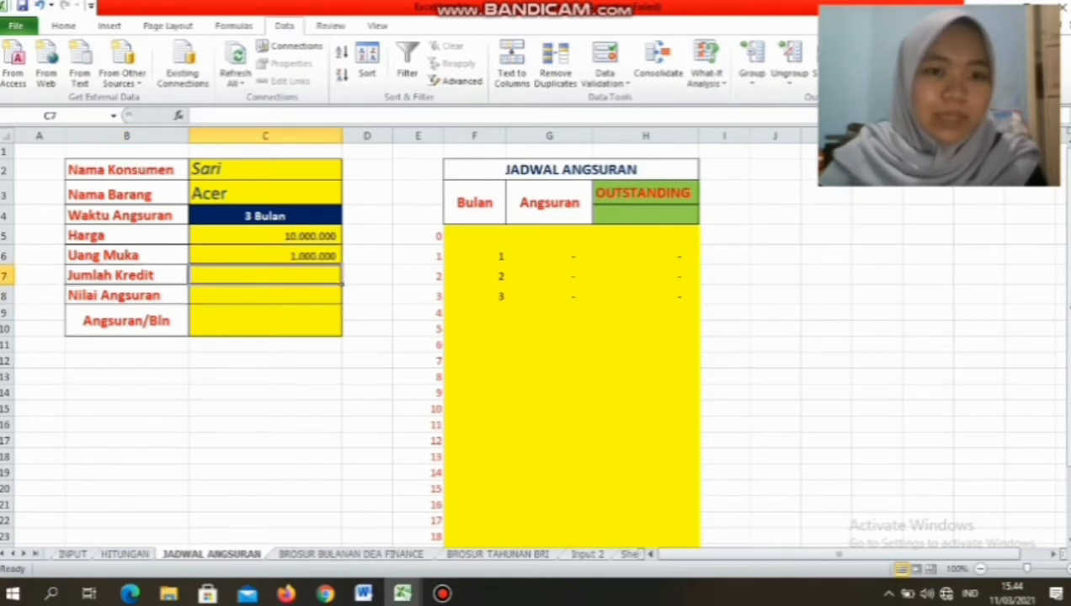
type("=")
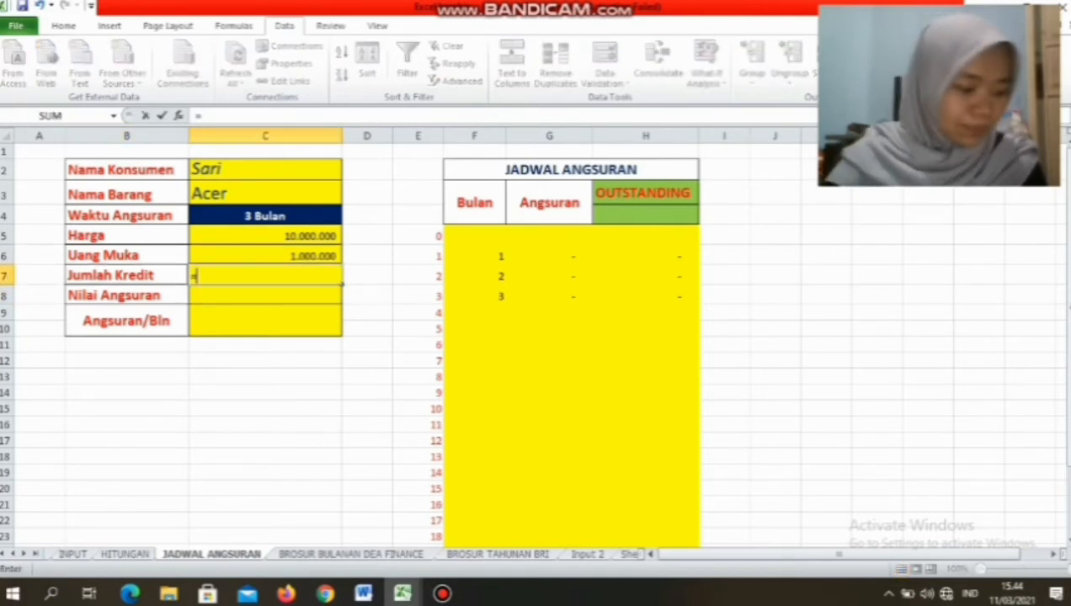
type("hloo")
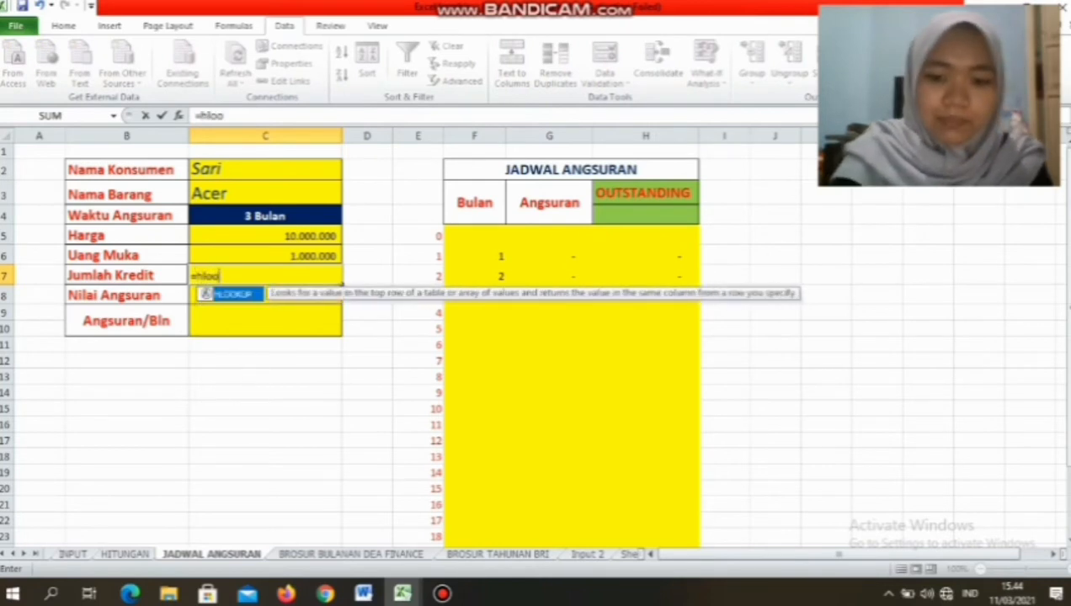
type("kp")
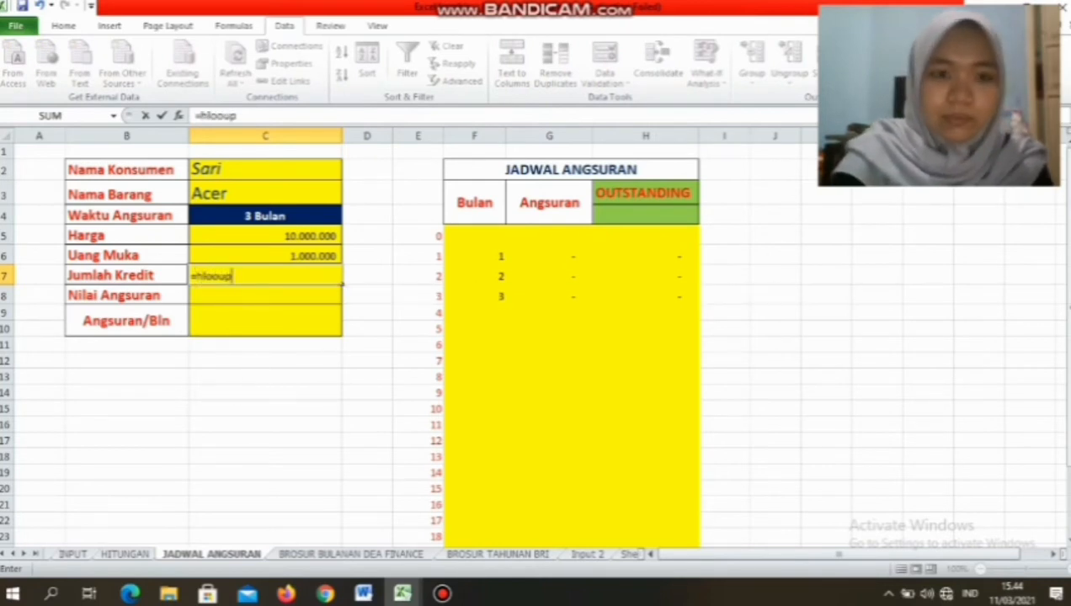
key("BackSpace")
key("BackSpace")
type("kup")
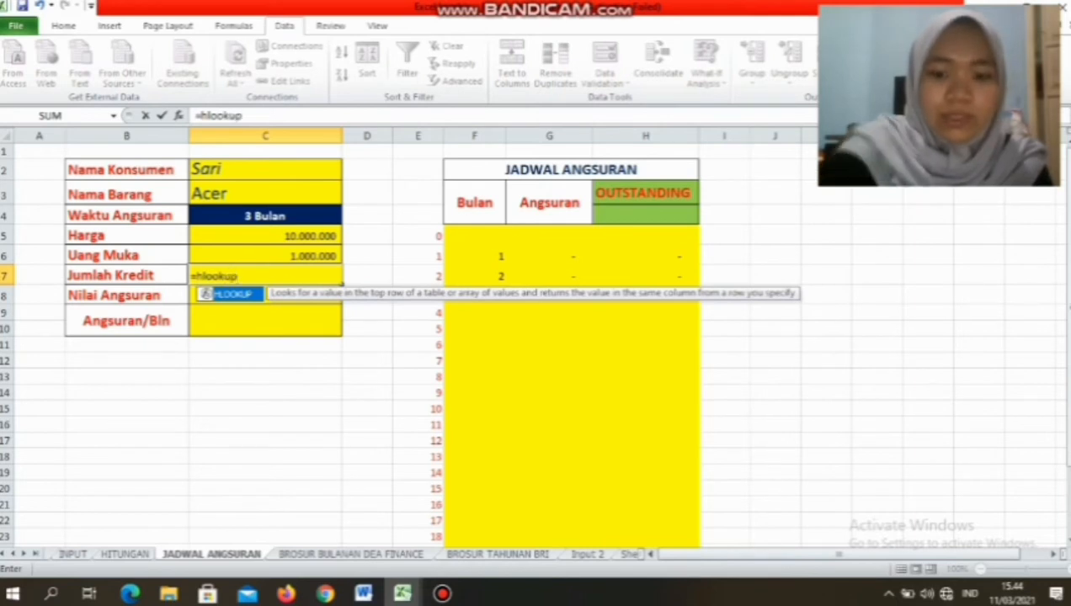
type("(")
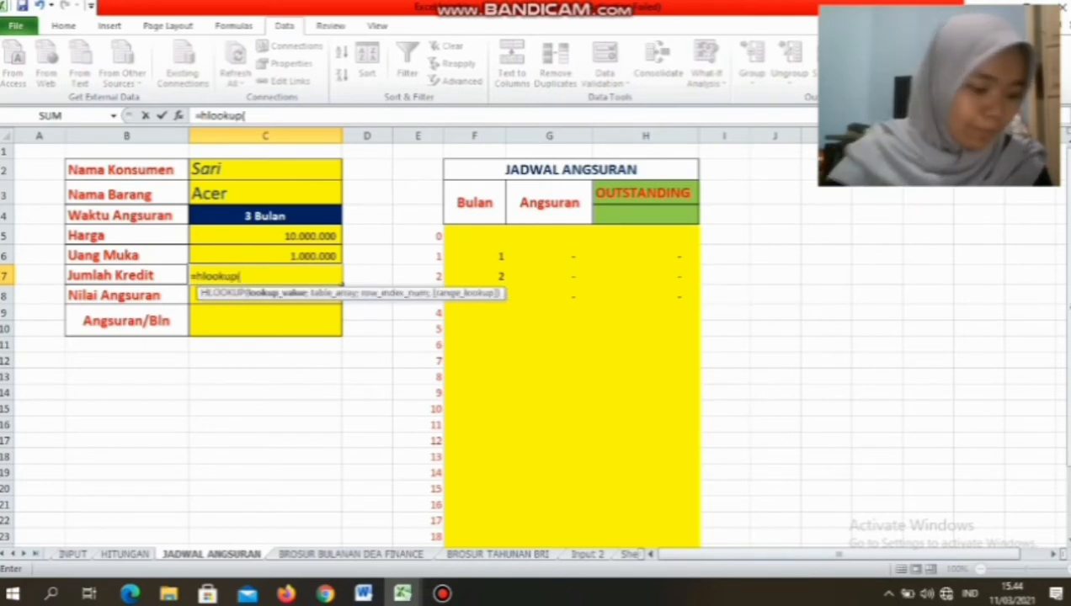
left_click(265, 216)
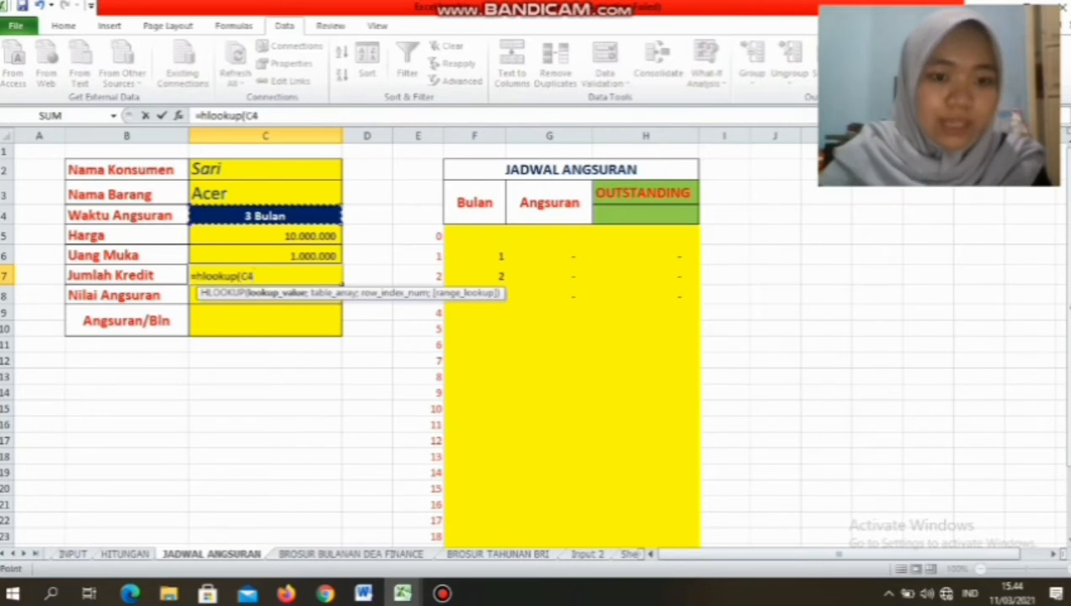
key("F4")
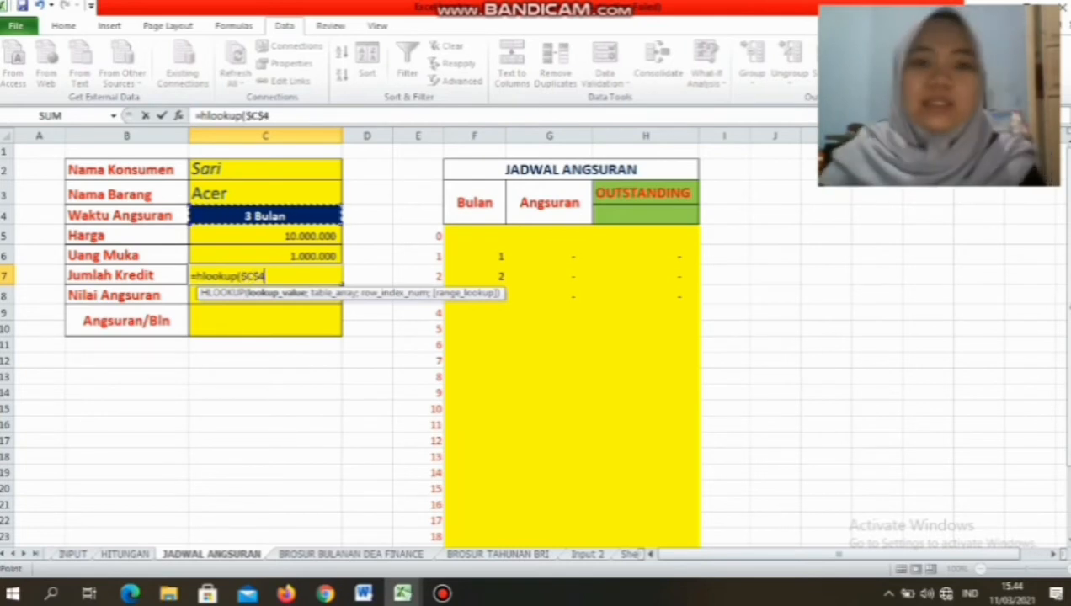
type(";")
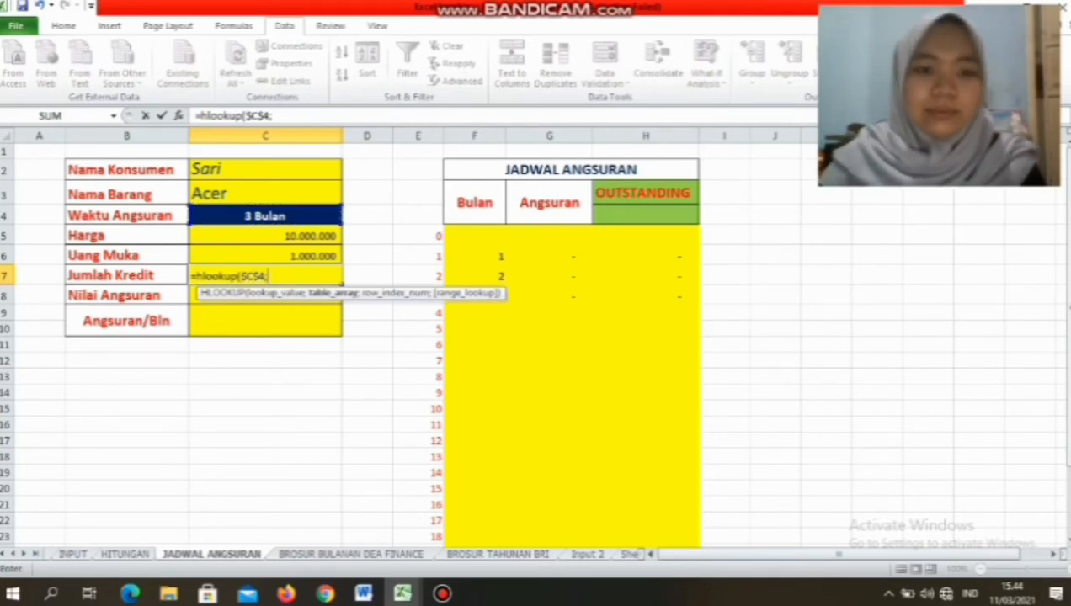
- Complete the Jumlah Kredit HLOOKUP formula with HITUNGAN!B4:J11 as the table array and 4 as the row index
left_click(125, 555)
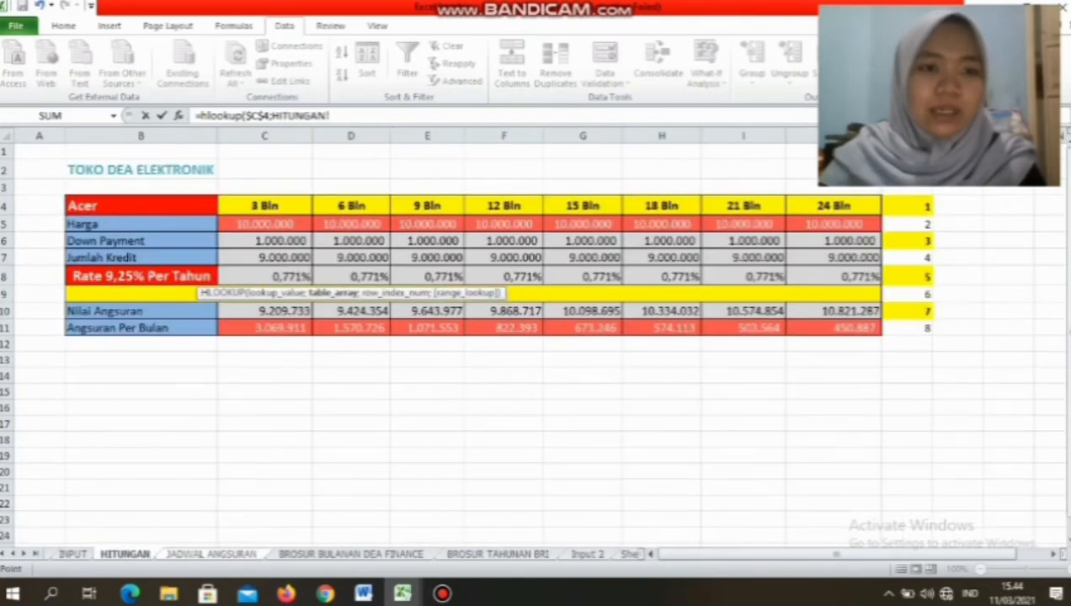
left_click_drag(135, 206, 880, 332)
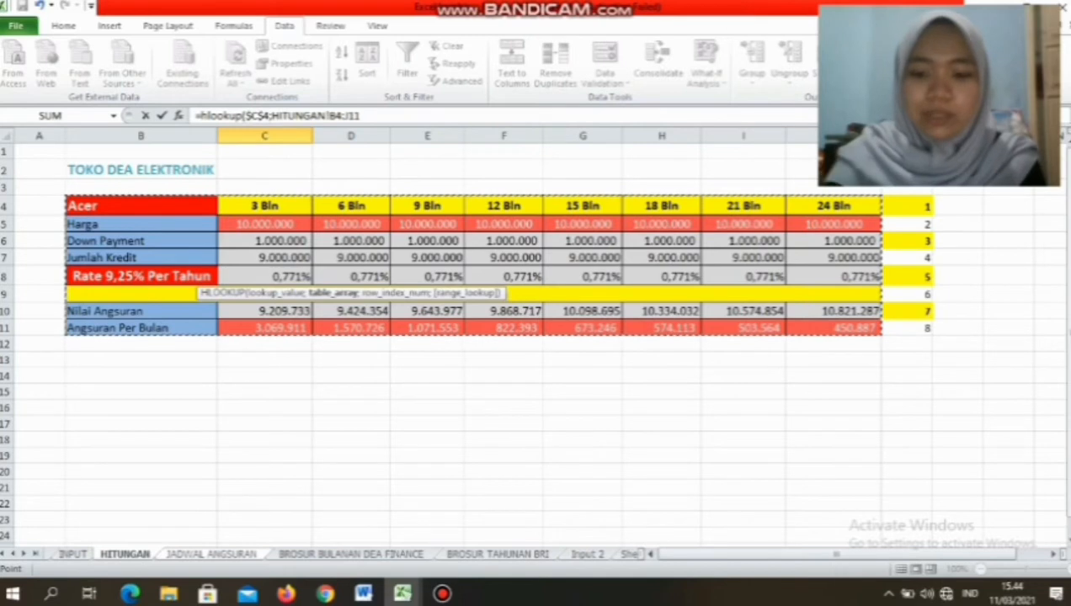
type(";")
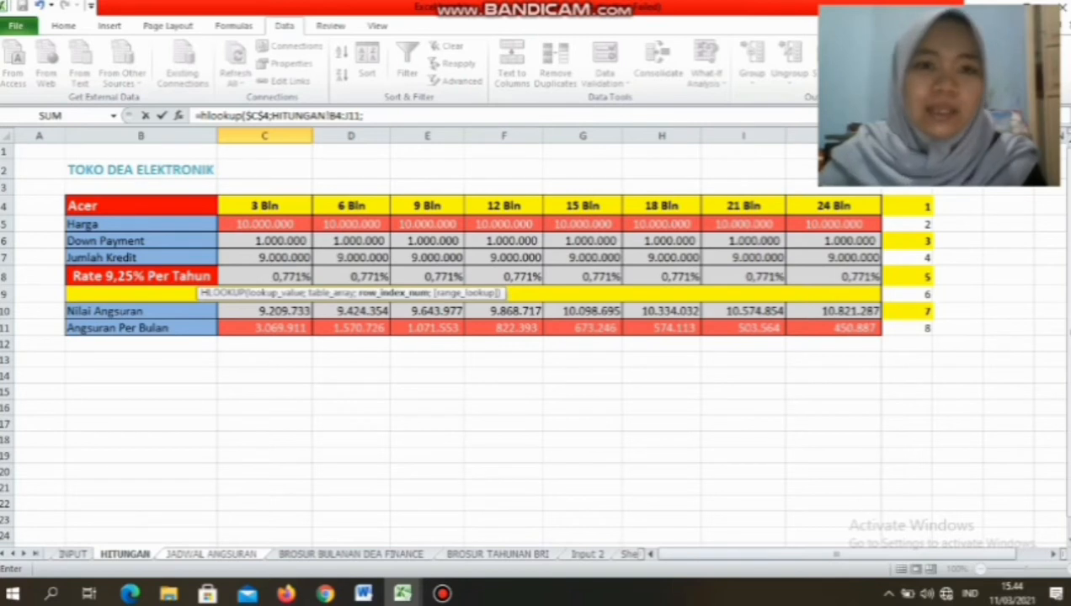
left_click(366, 116)
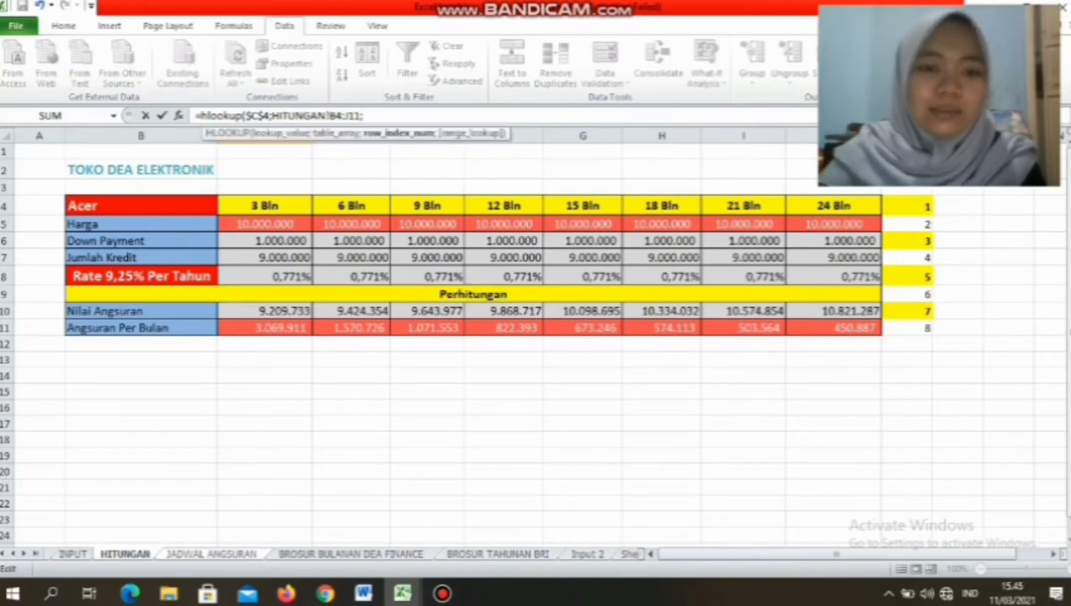
type("4")
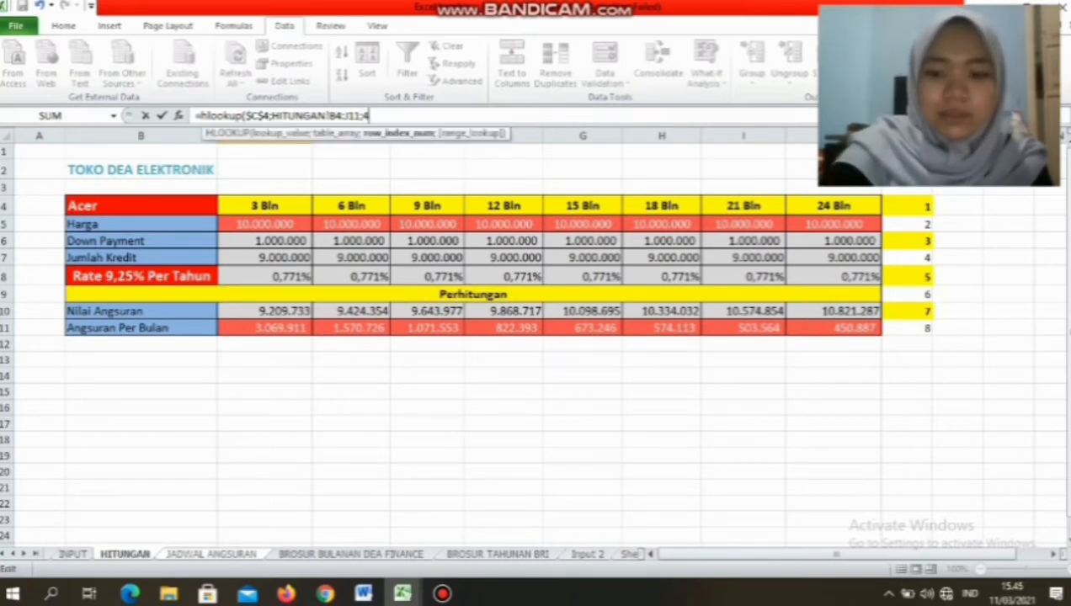
key("Escape")
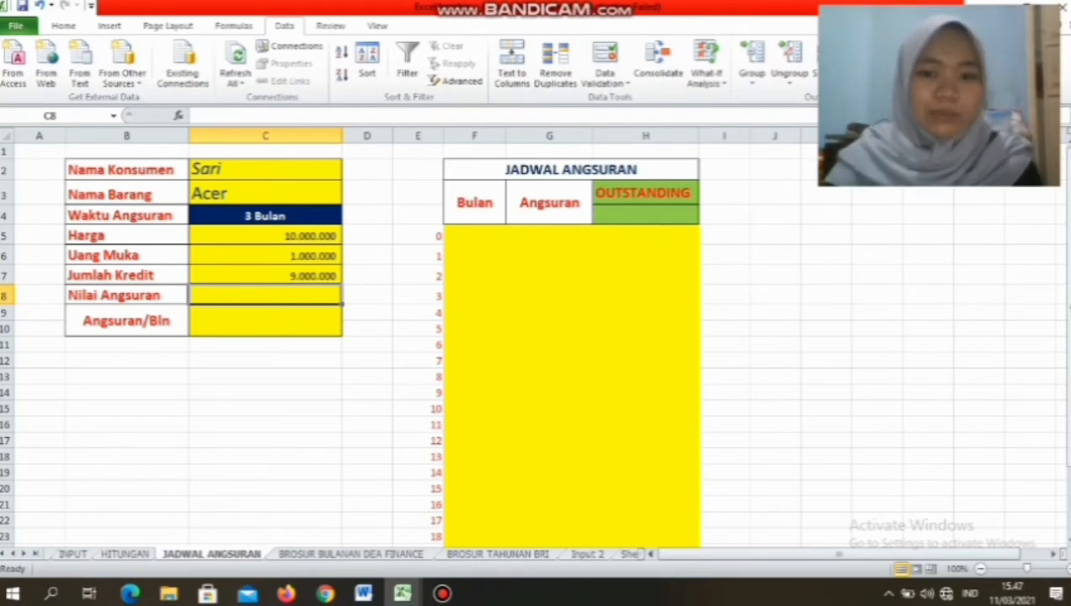
- Start an HLOOKUP formula in the Nilai Angsuran cell C8 with the absolute reference $C$4 as its lookup value
type("=")
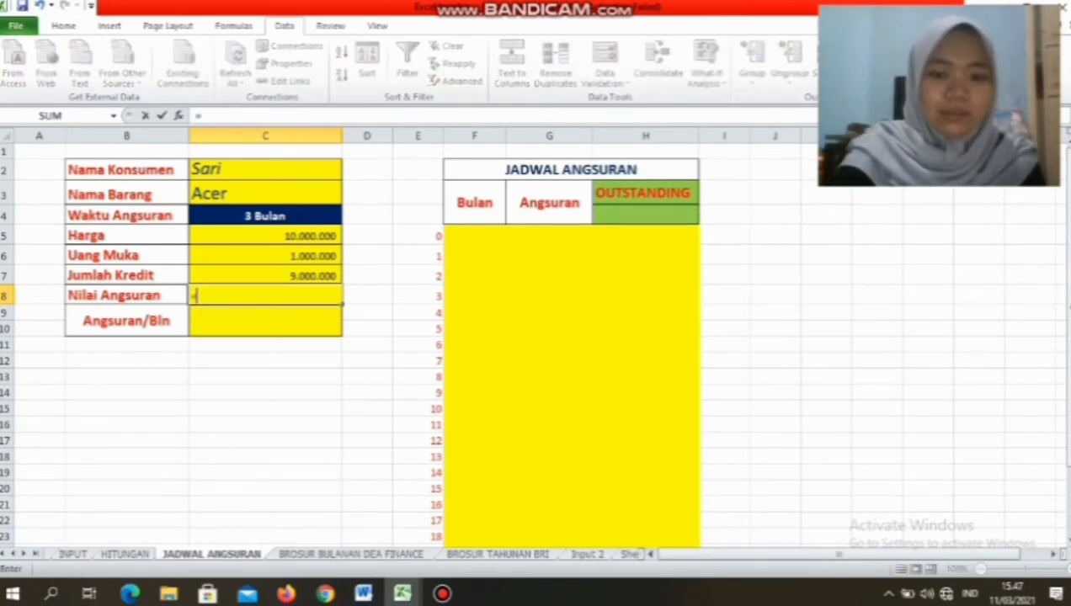
type("hlook")
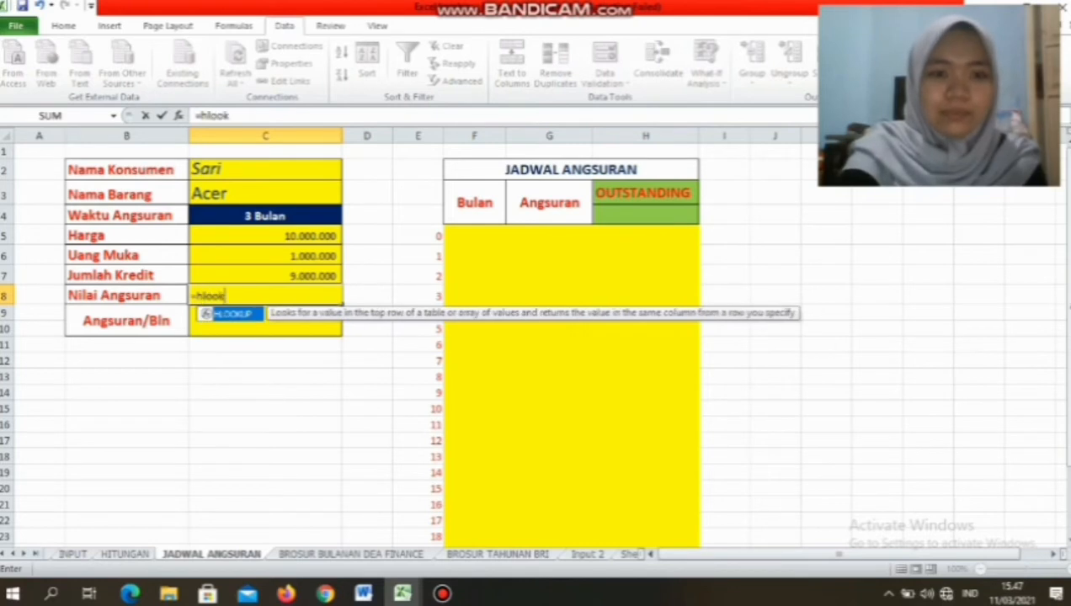
type("up(")
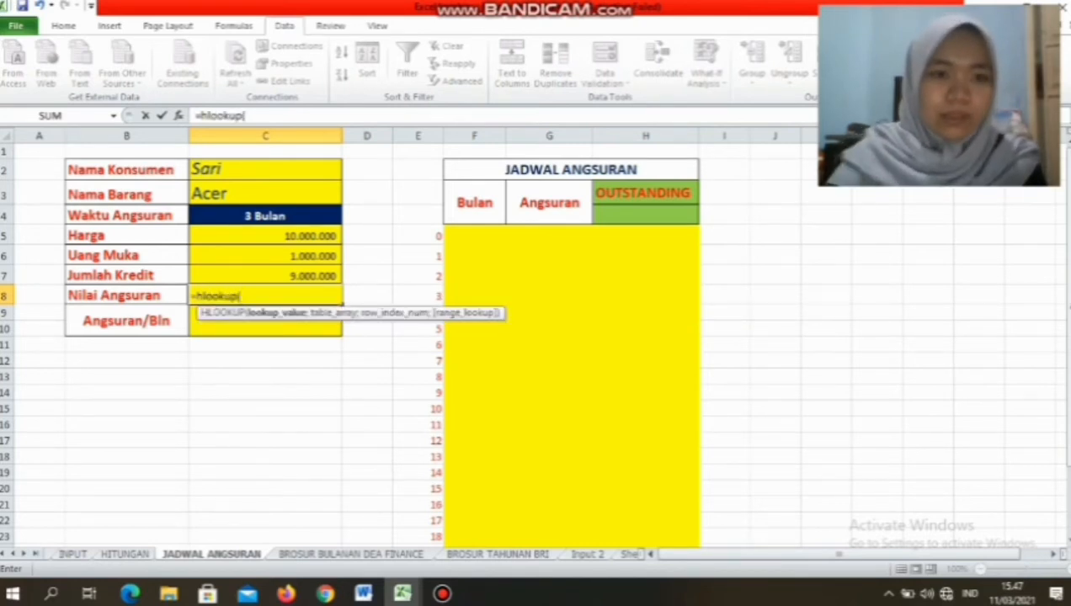
left_click(265, 215)
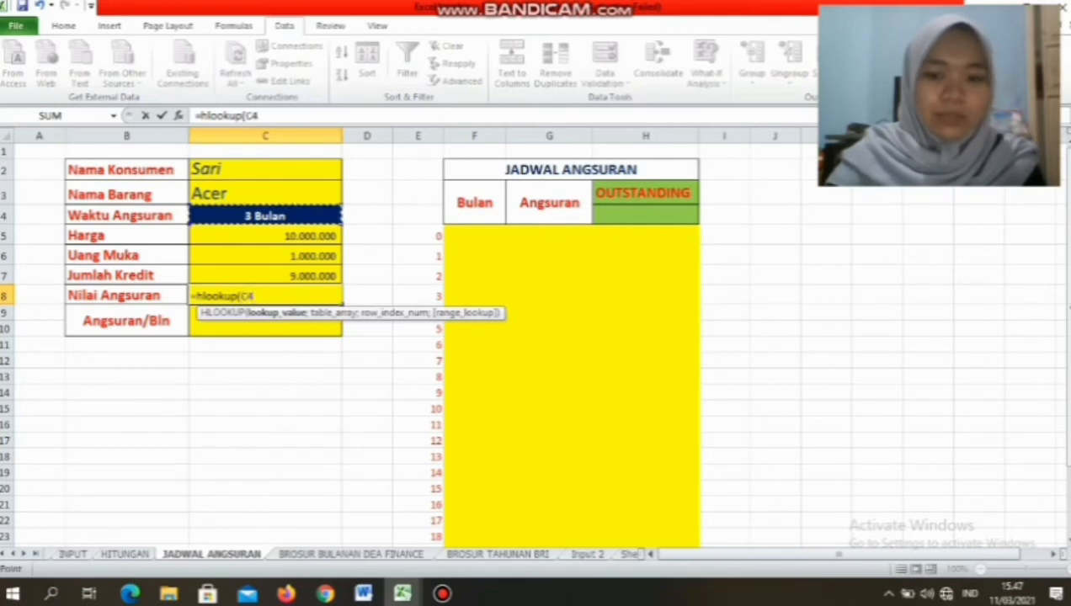
key("F4")
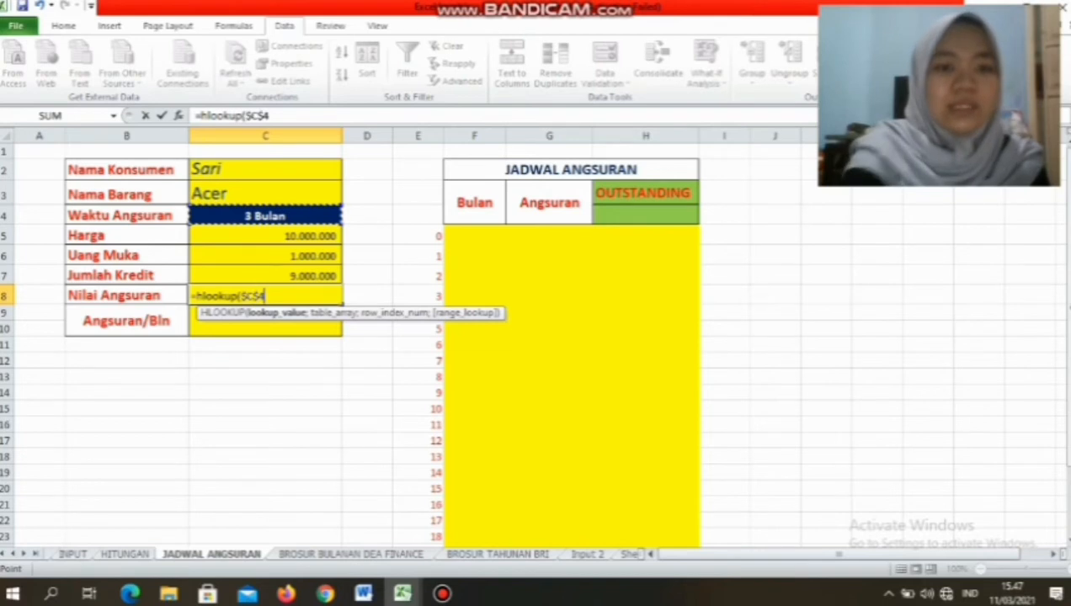
type(";")
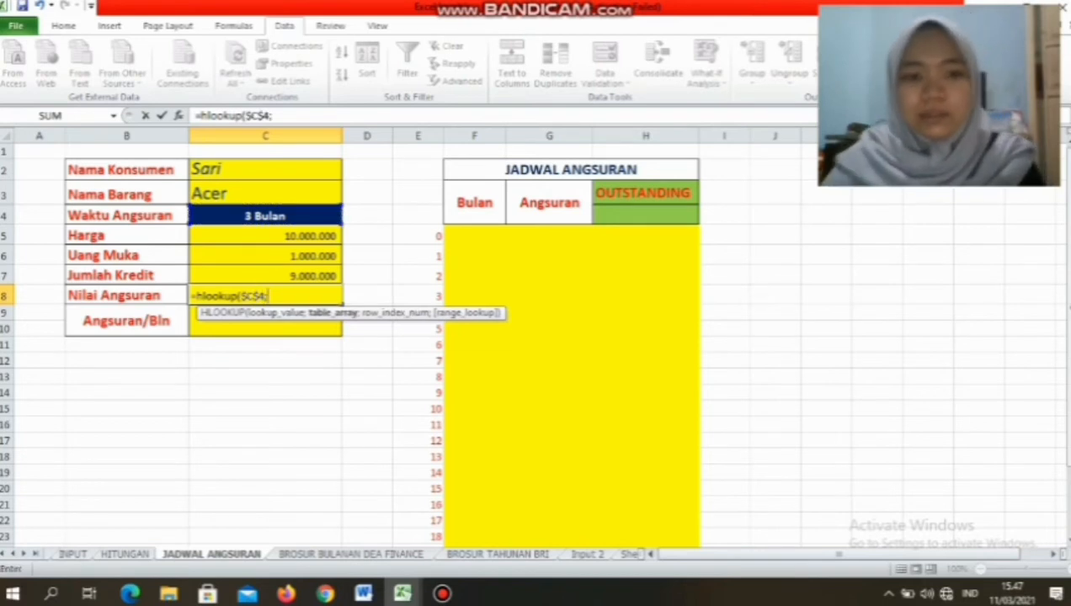
- Complete the Nilai Angsuran HLOOKUP formula with HITUNGAN!B4:J11 as the table array and 7 as the row index
left_click(125, 554)
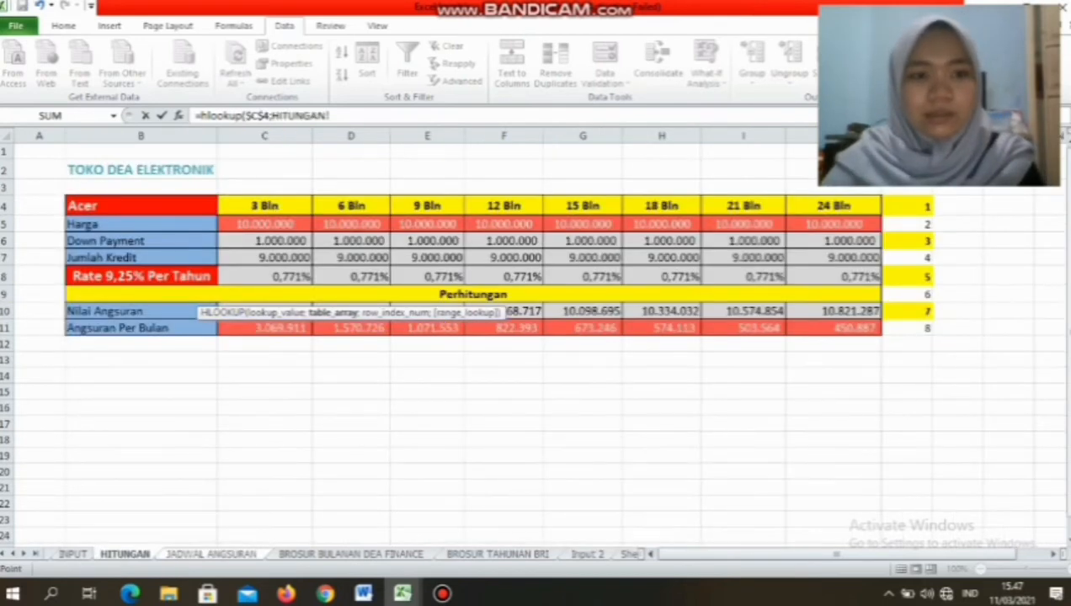
left_click_drag(84, 206, 878, 334)
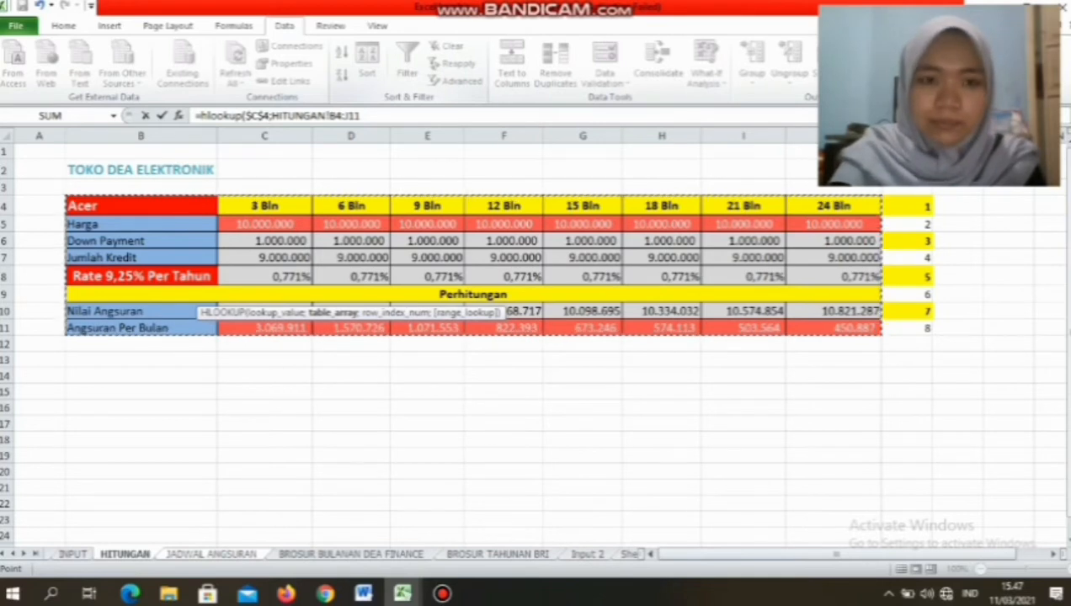
type(";")
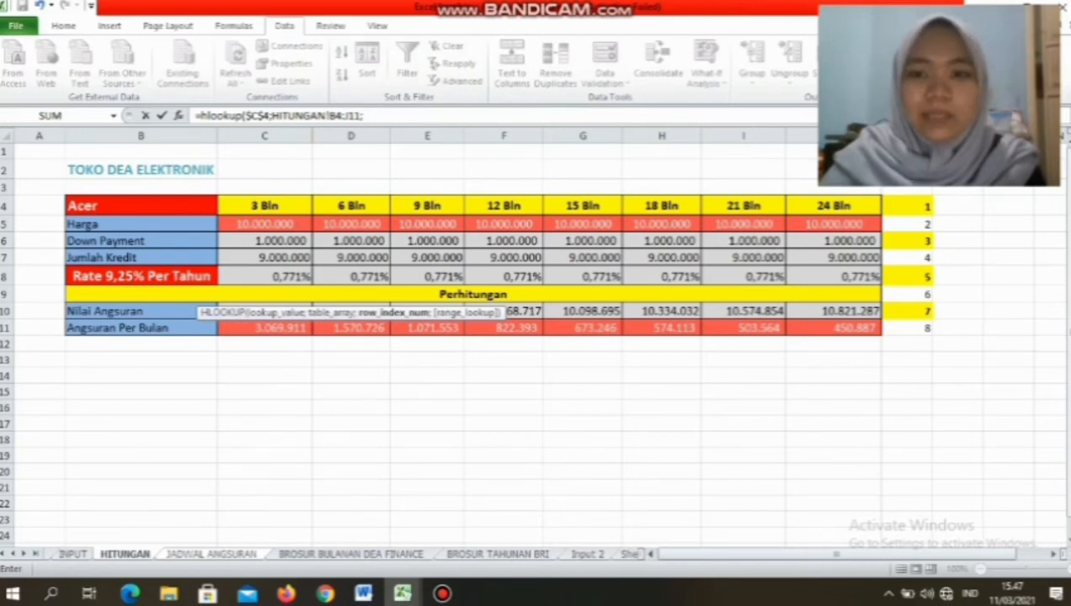
left_click(364, 115)
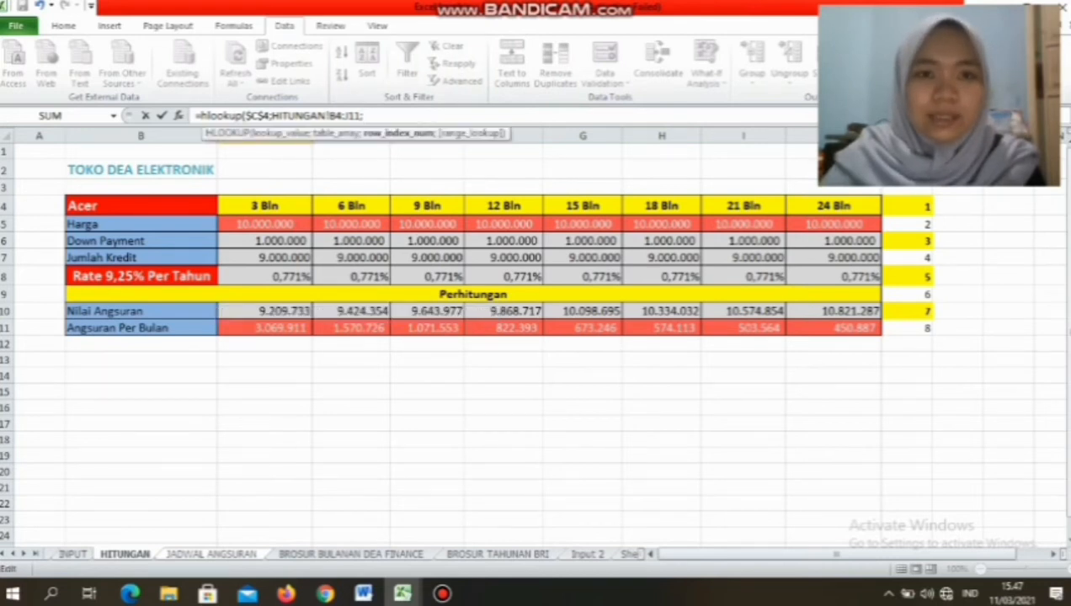
type("7")
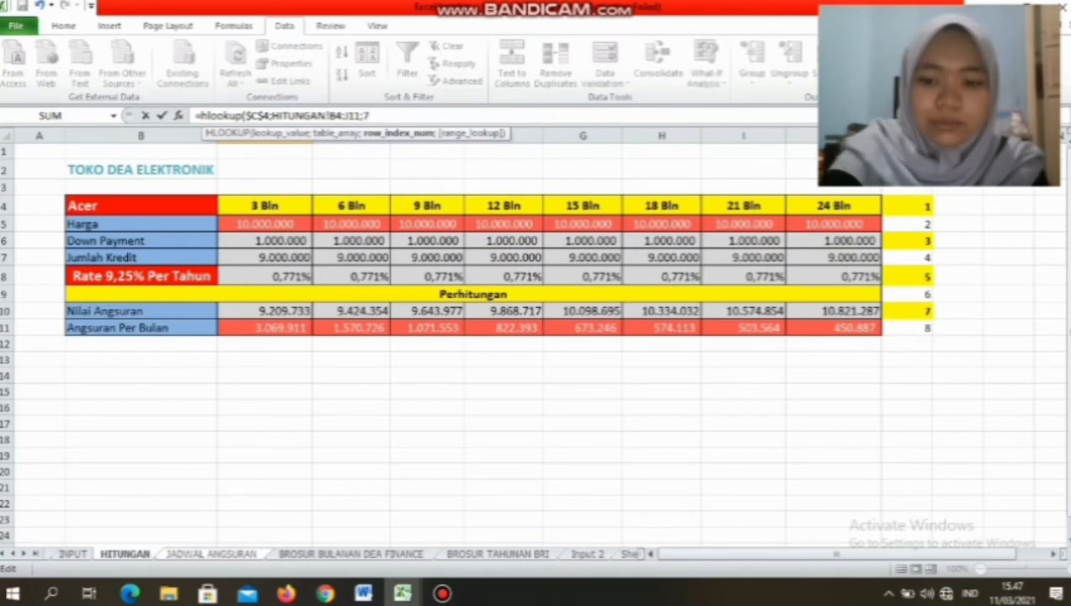
key("Return")
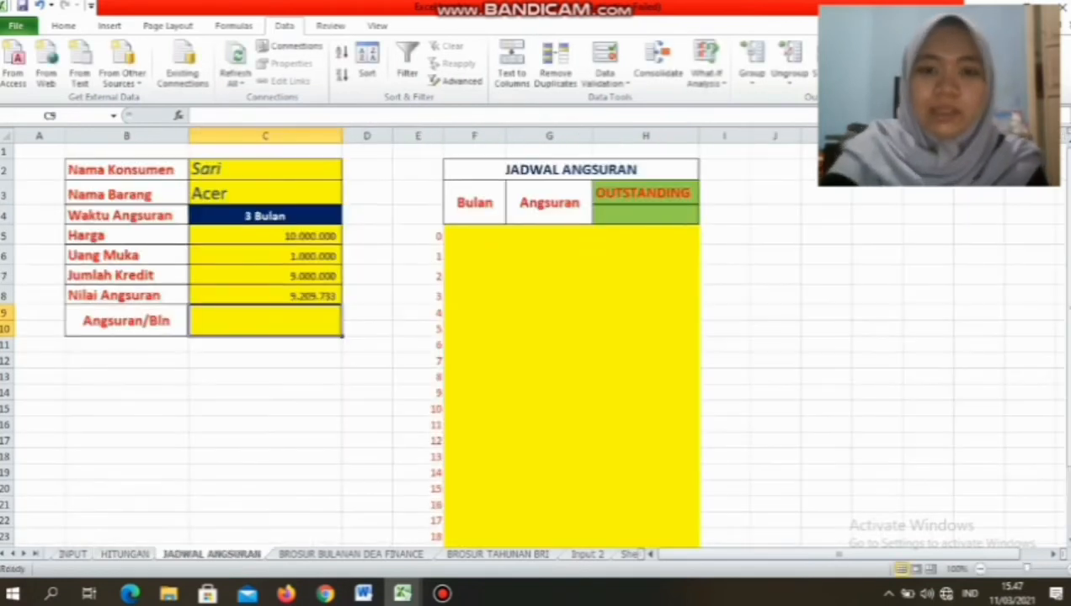
left_click(265, 296)
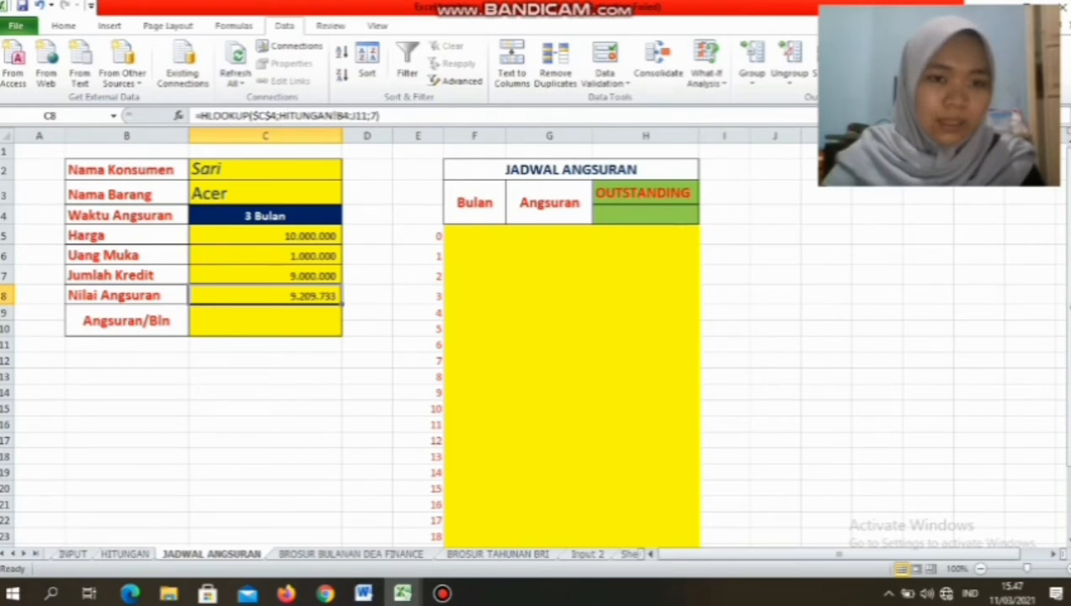
- Start an HLOOKUP formula in the Angsuran/Bln cell C9 with the absolute reference $C$4 as its lookup value
left_click(266, 321)
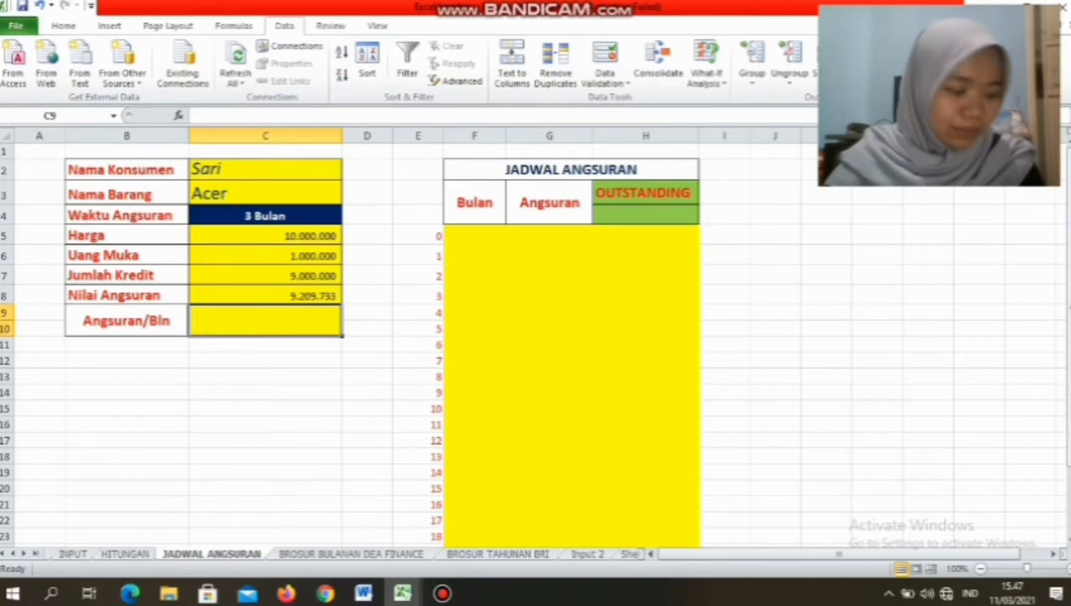
type("=")
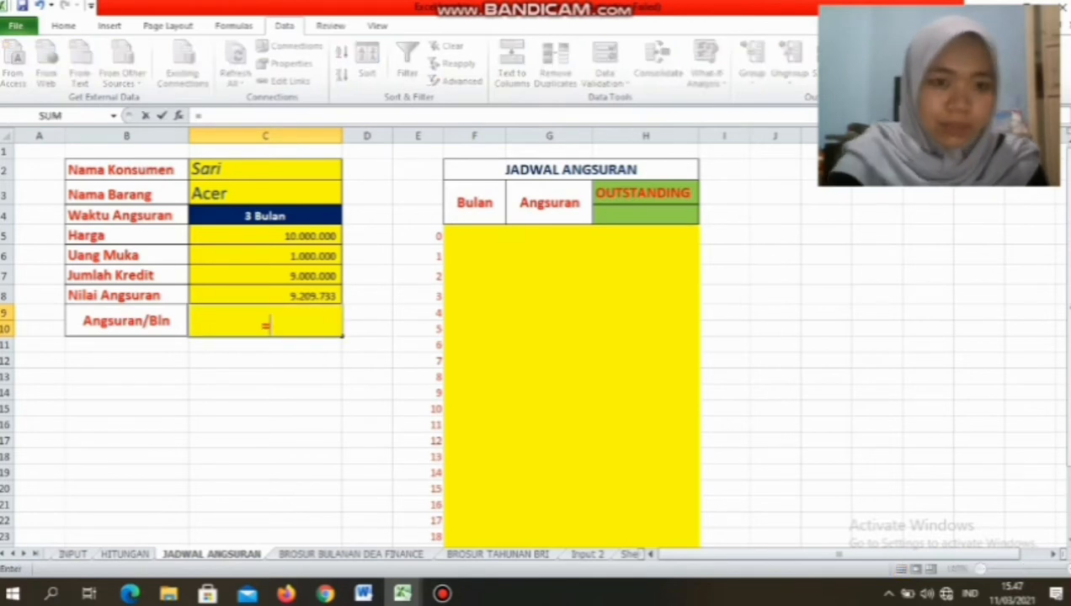
type("h")
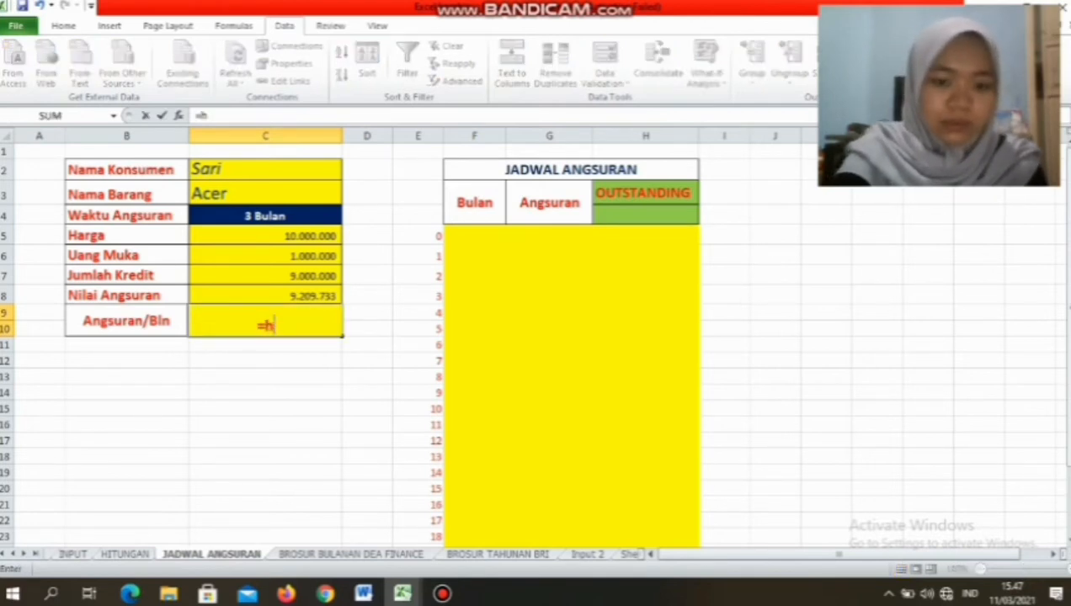
type("lookup")
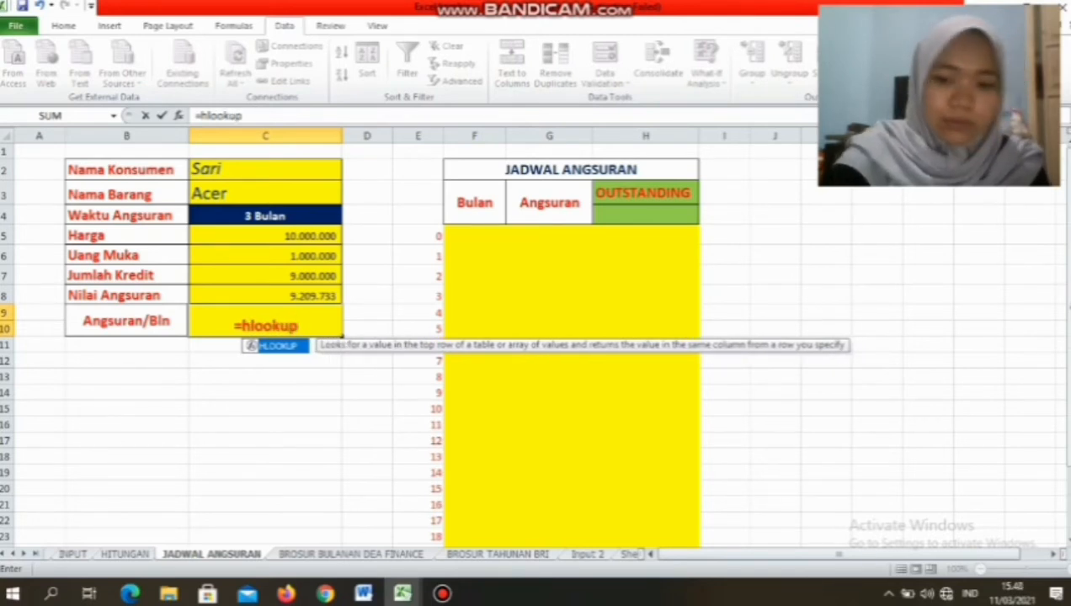
type("(")
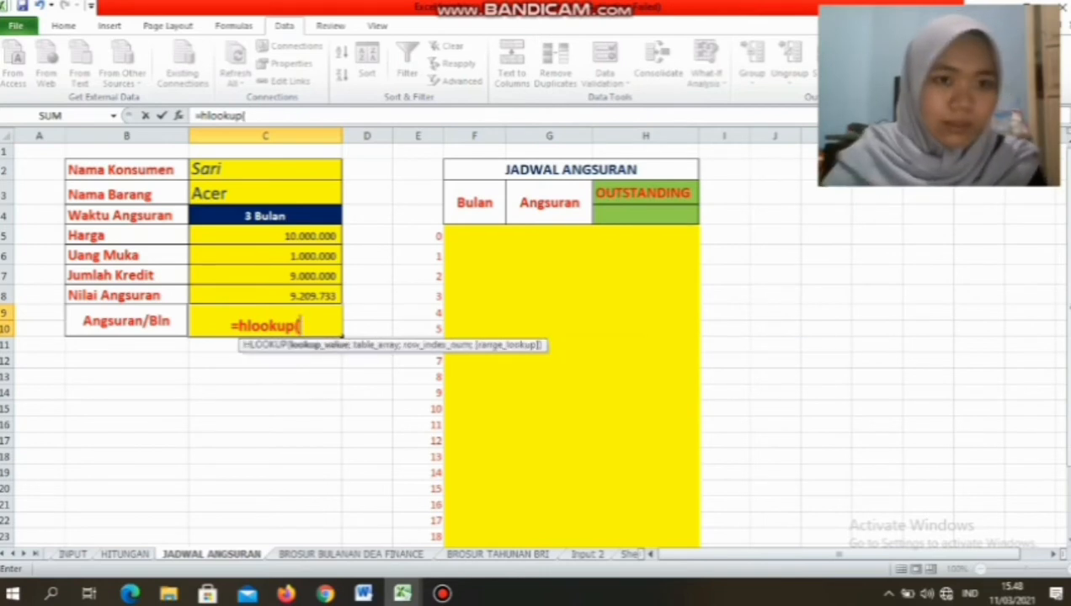
left_click(266, 216)
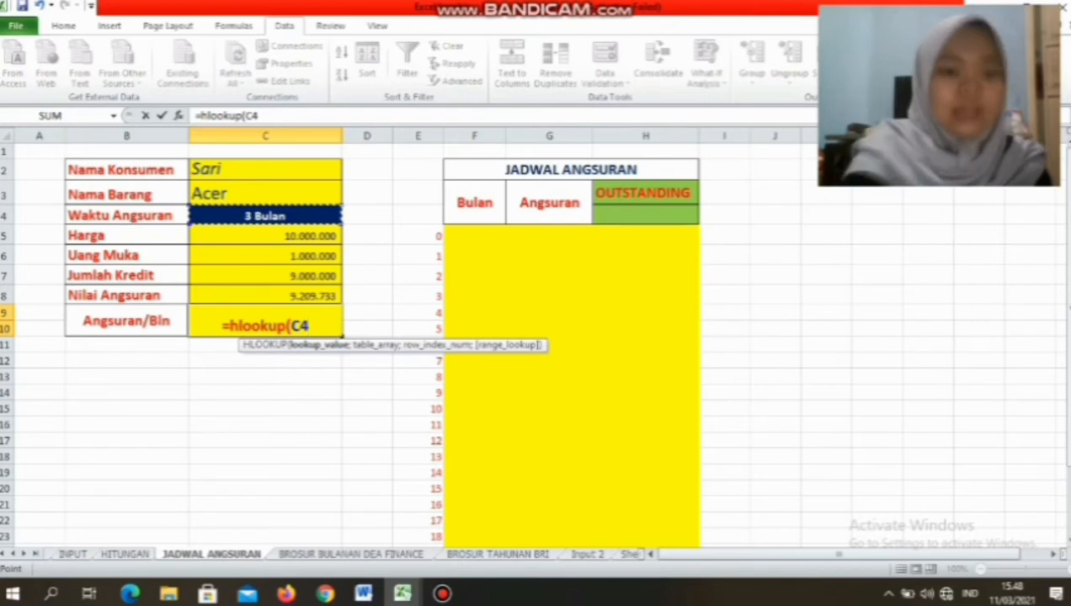
key("F4")
type(";")
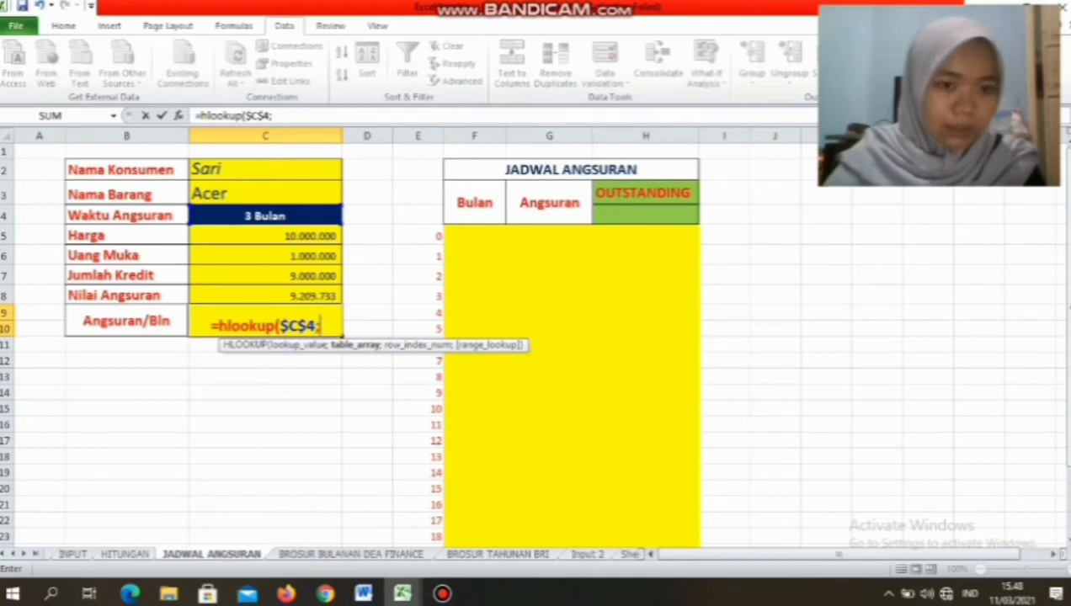
- Complete the HLOOKUP formula in the Angsuran/Bln cell as =HLOOKUP($C$4;HITUNGAN!B4:J11;8)
left_click(125, 554)
left_click_drag(84, 206, 876, 330)
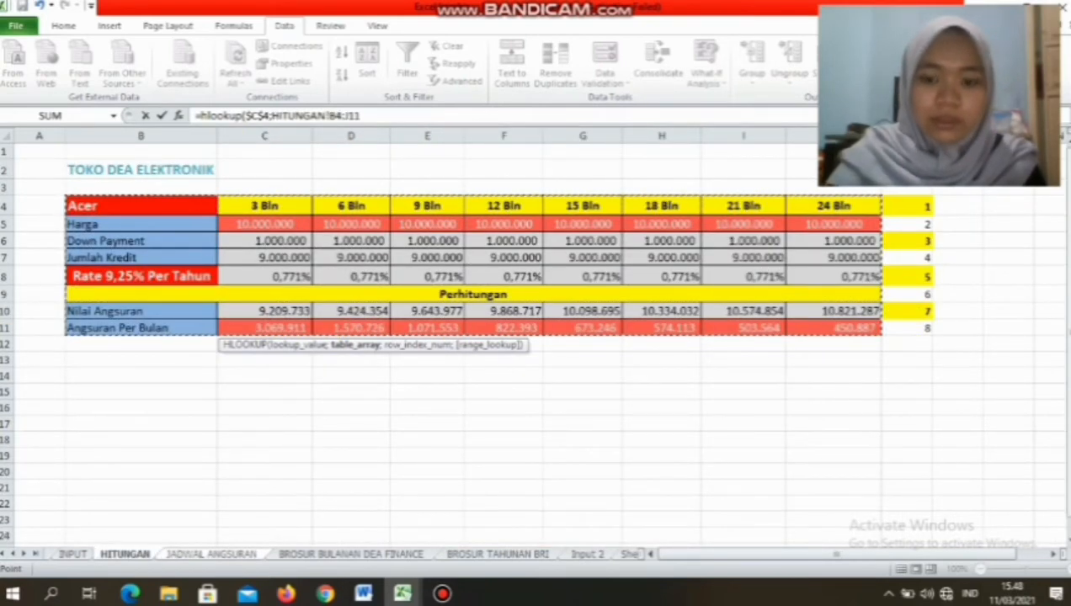
type(";")
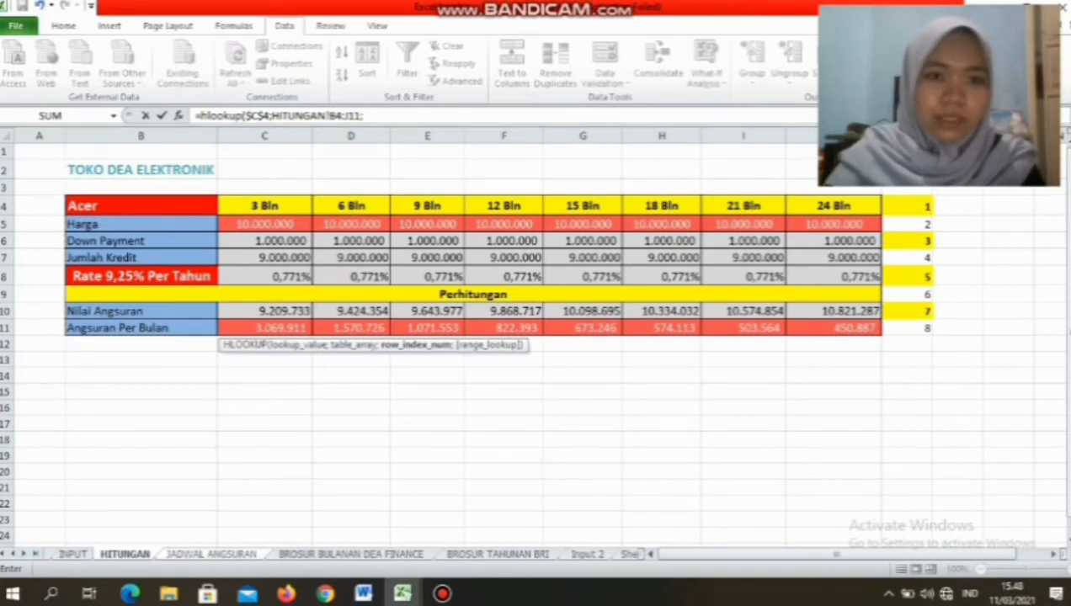
left_click(367, 116)
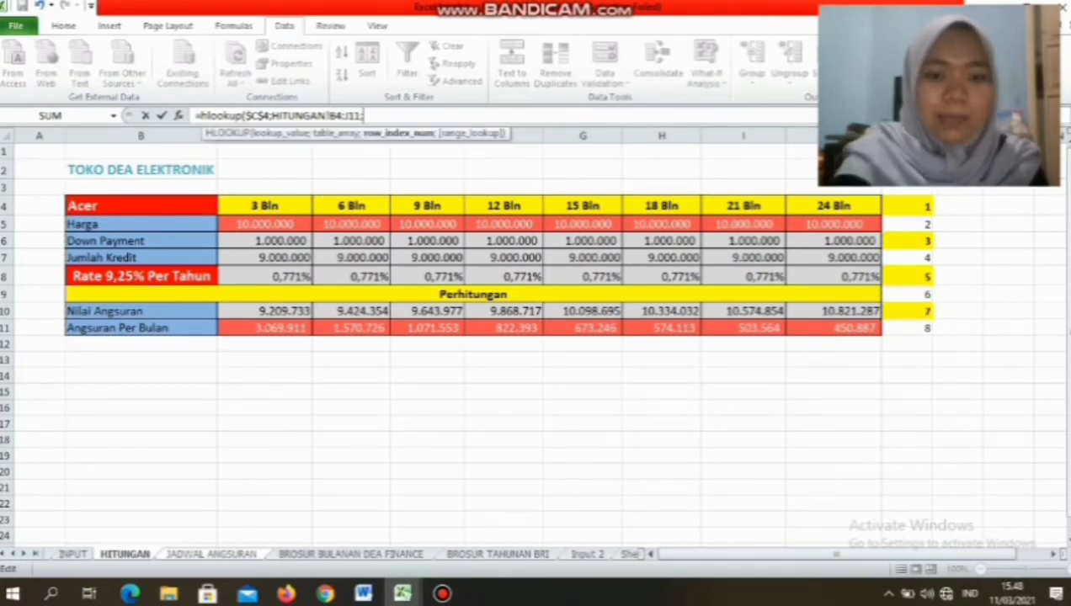
type("8")
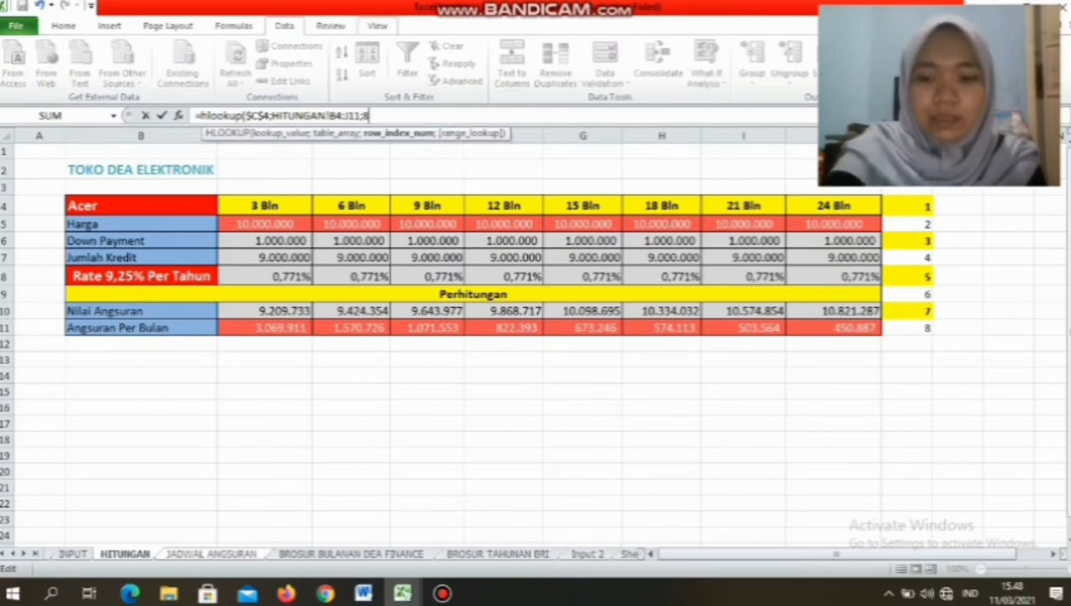
type(")")
key("Return")
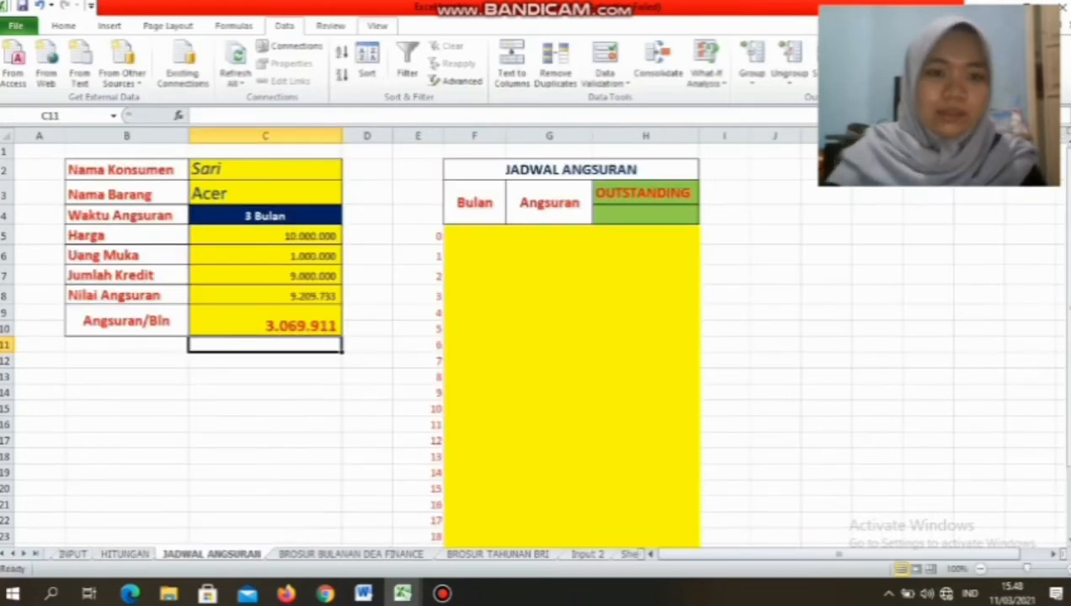
left_click(265, 321)
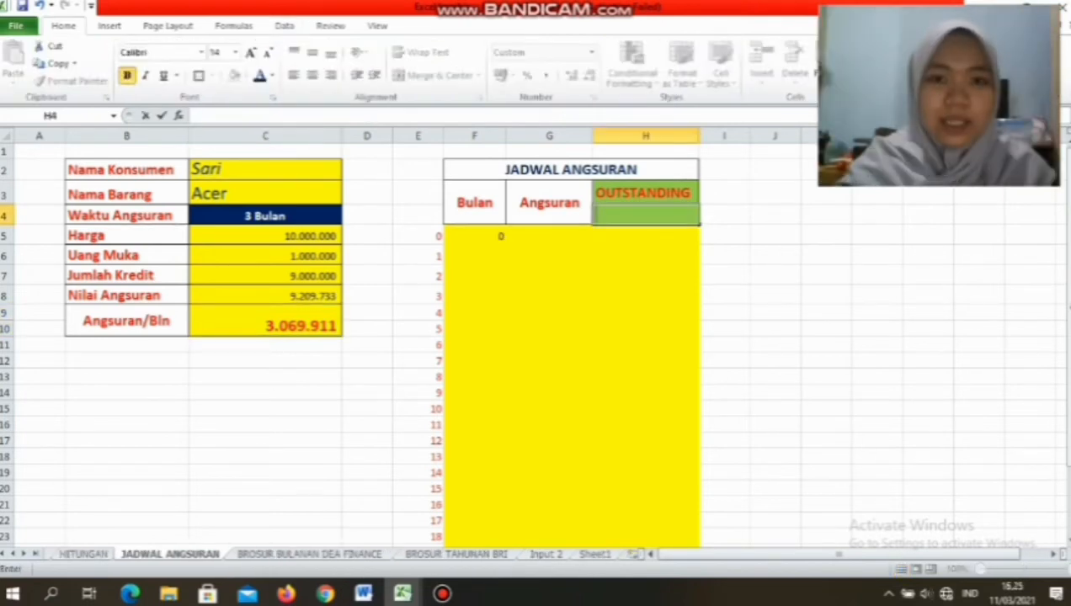
- Link cell H4 under the OUTSTANDING heading to the Nilai Angsuran amount with the absolute reference =$C$8
left_click(571, 169)
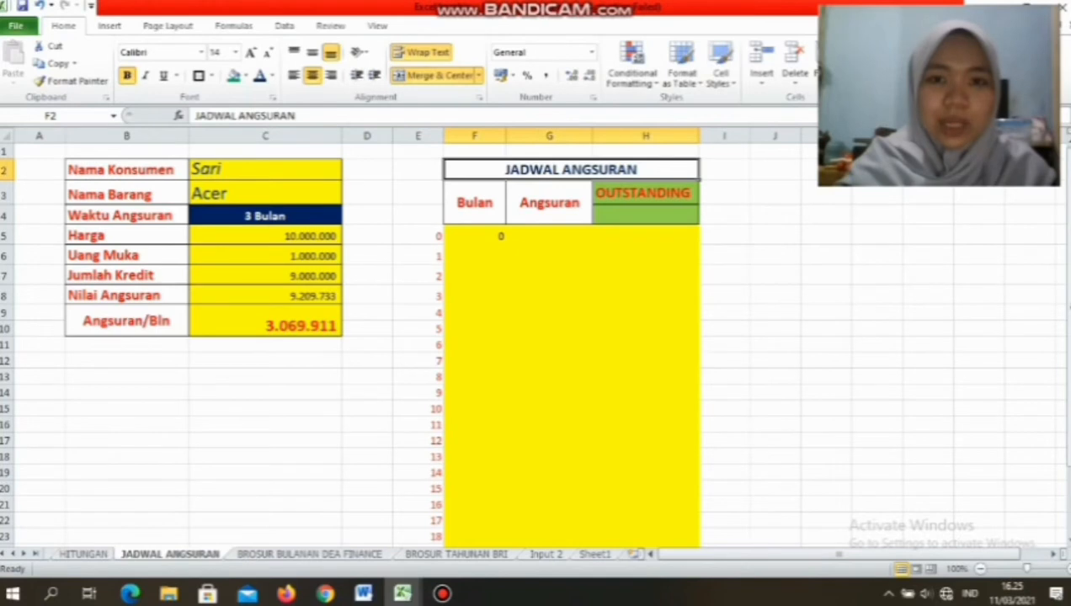
left_click(647, 216)
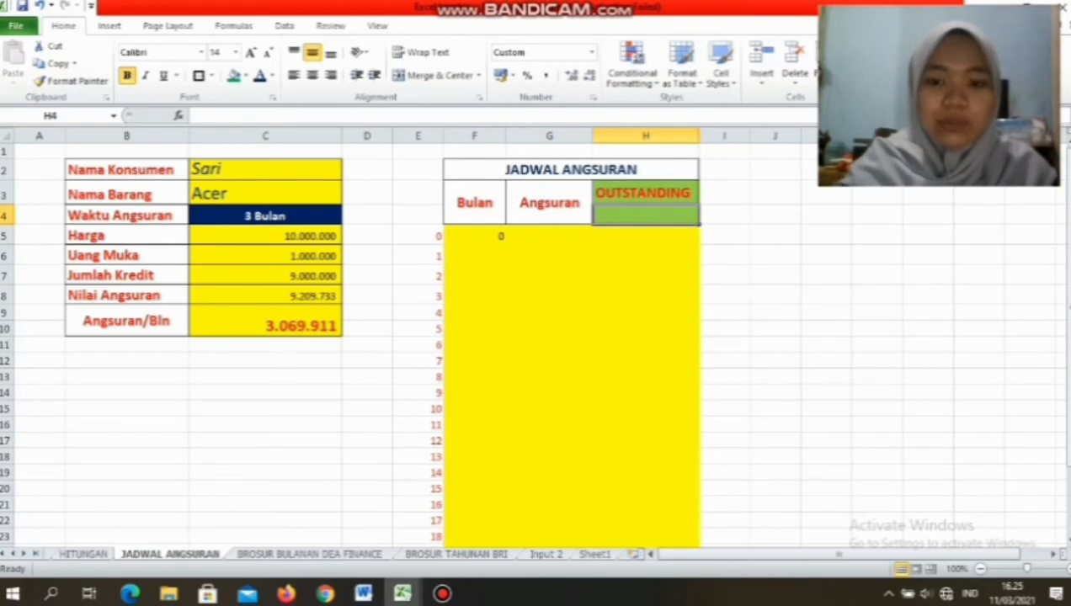
type("=")
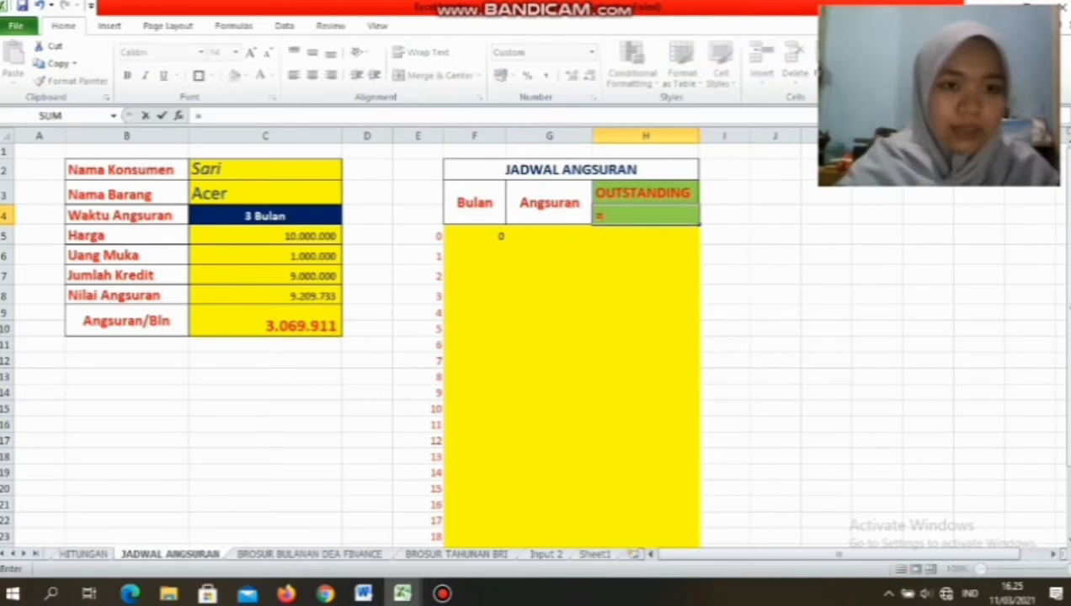
left_click(265, 296)
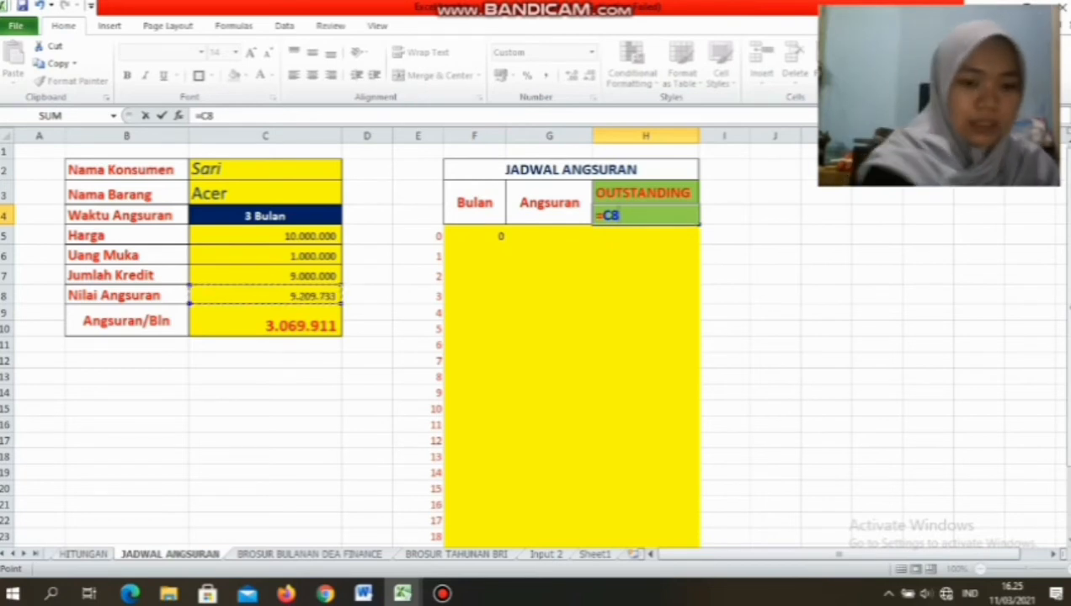
key("F4")
key("Return")
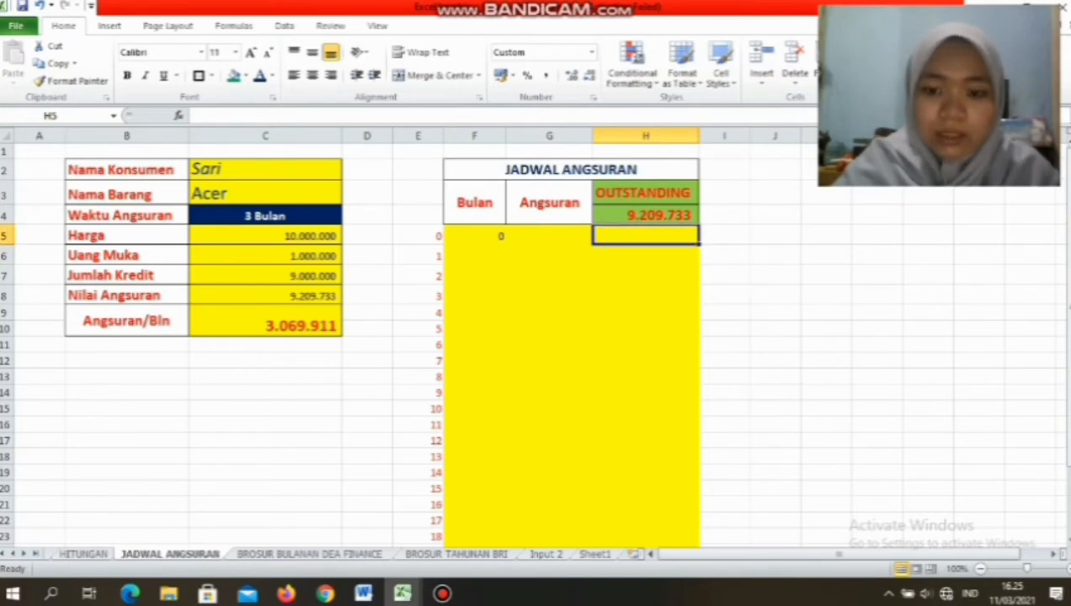
- Enter =H4 in cell H5 as the outstanding balance for month 0
type("=")
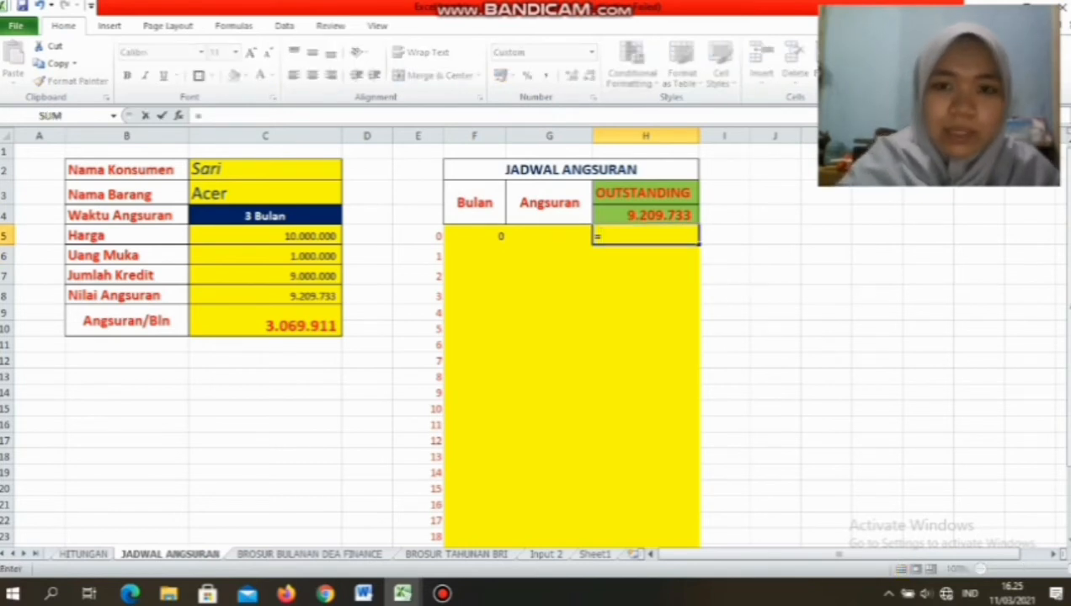
key("Up")
key("Return")
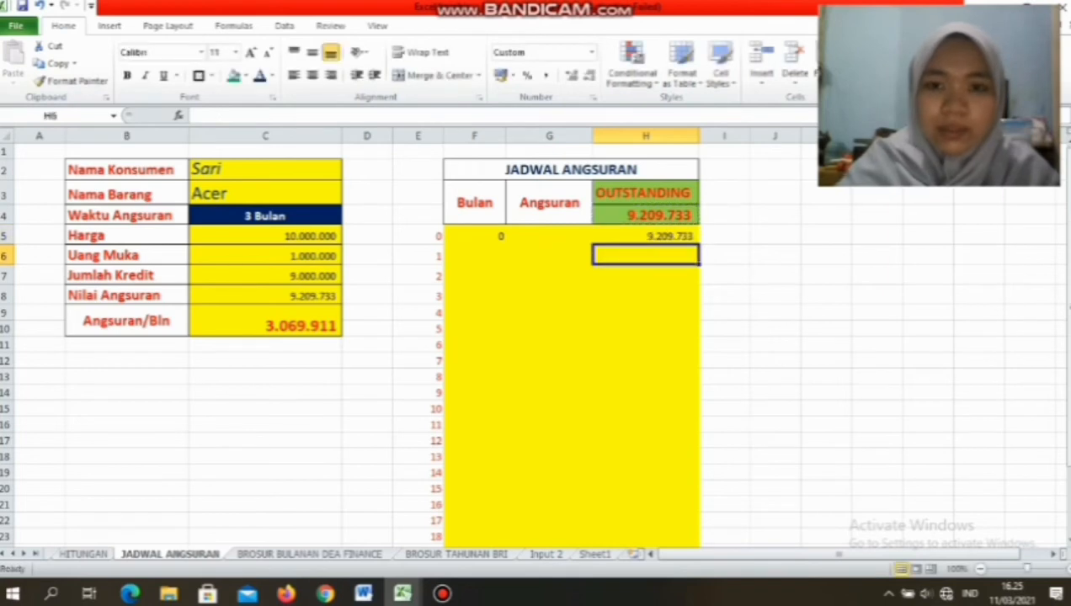
left_click(646, 312)
left_click(475, 255)
left_click(475, 236)
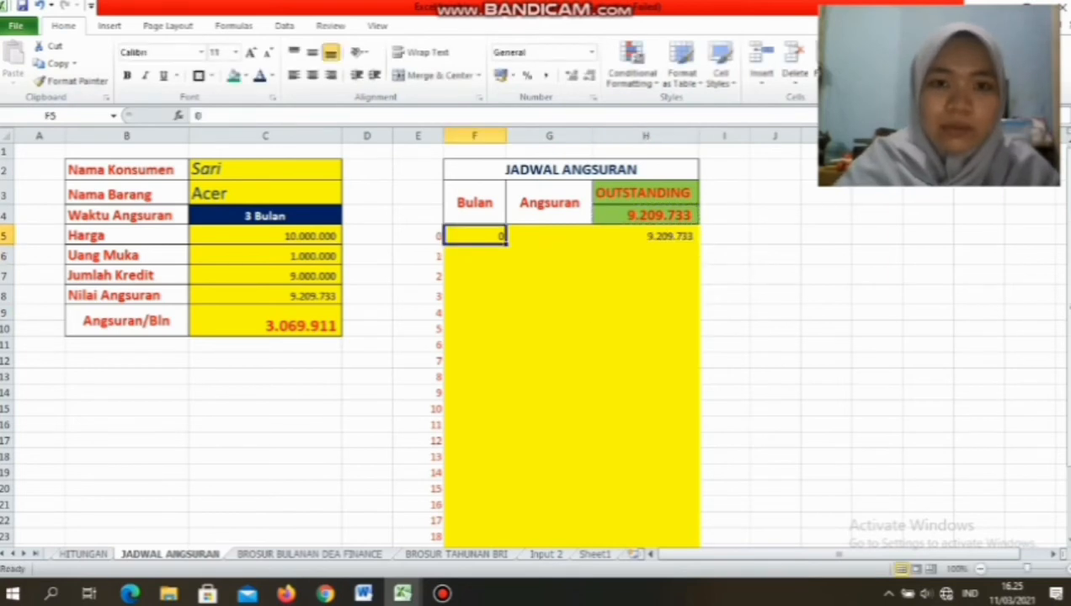
left_click(549, 236)
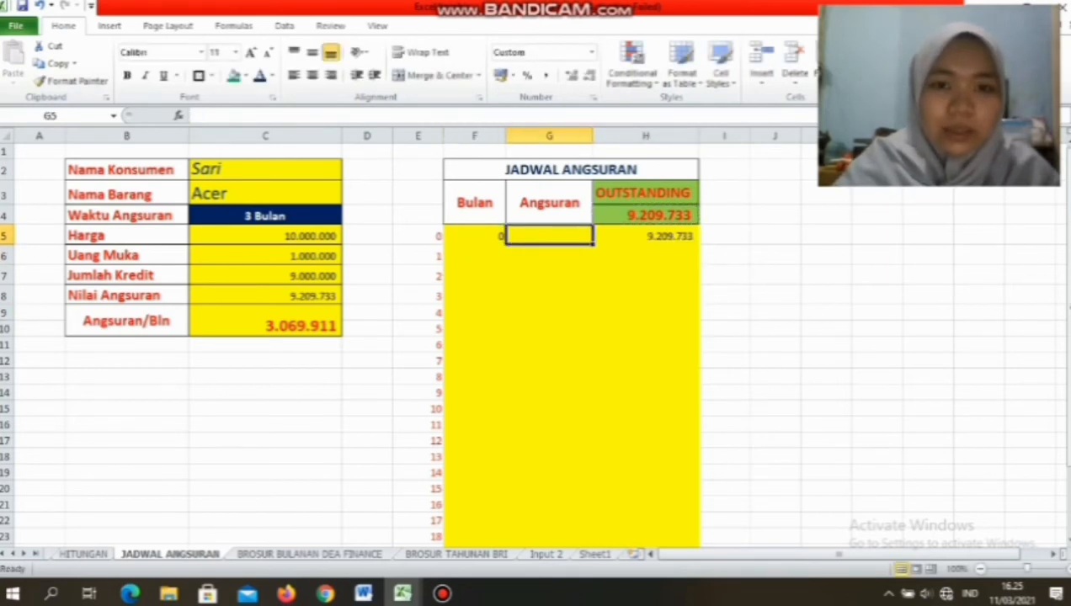
left_click(646, 255)
left_click(475, 236)
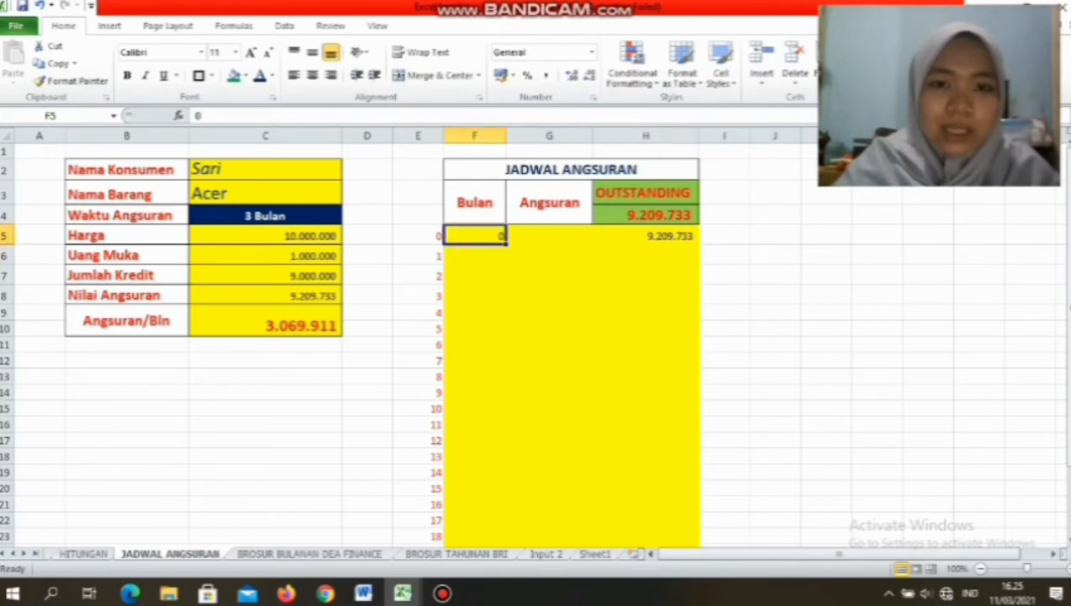
- Start an IF formula in Bulan cell F6 that tests whether E6 is greater than $C$4
left_click(475, 255)
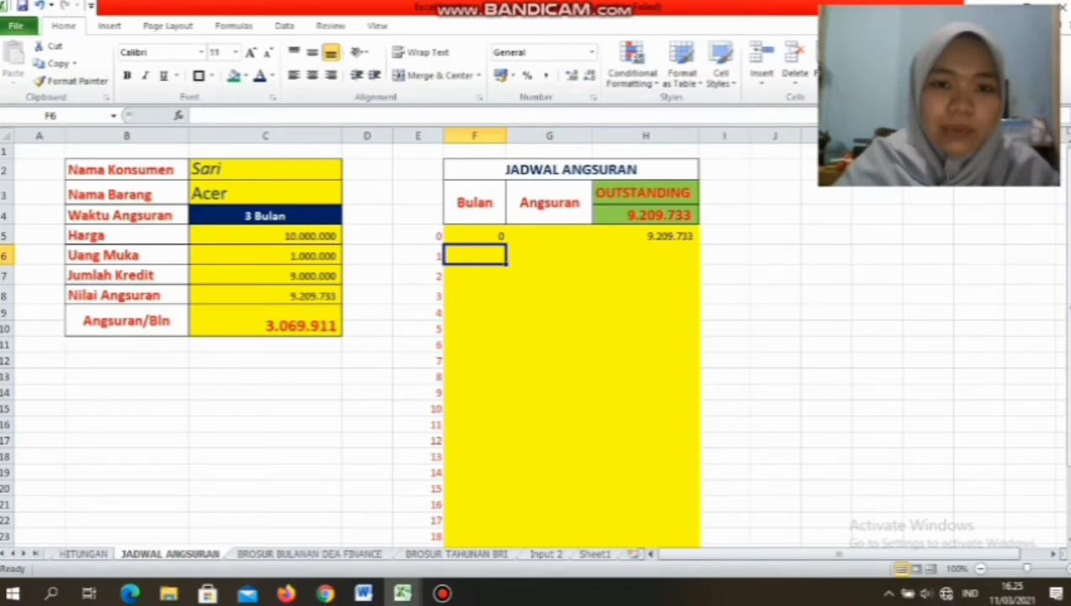
type("=")
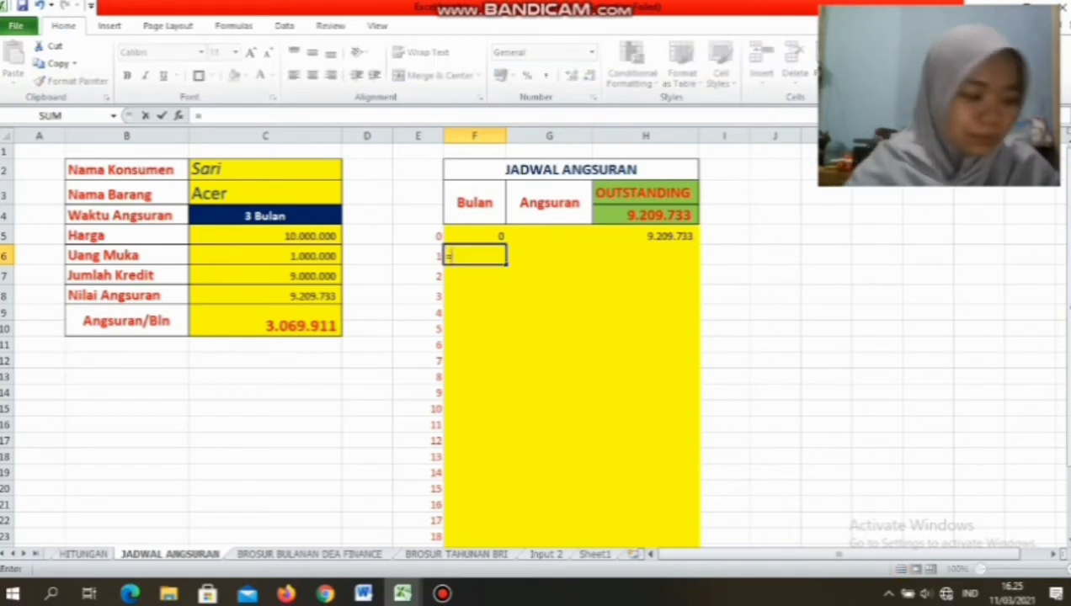
type("if")
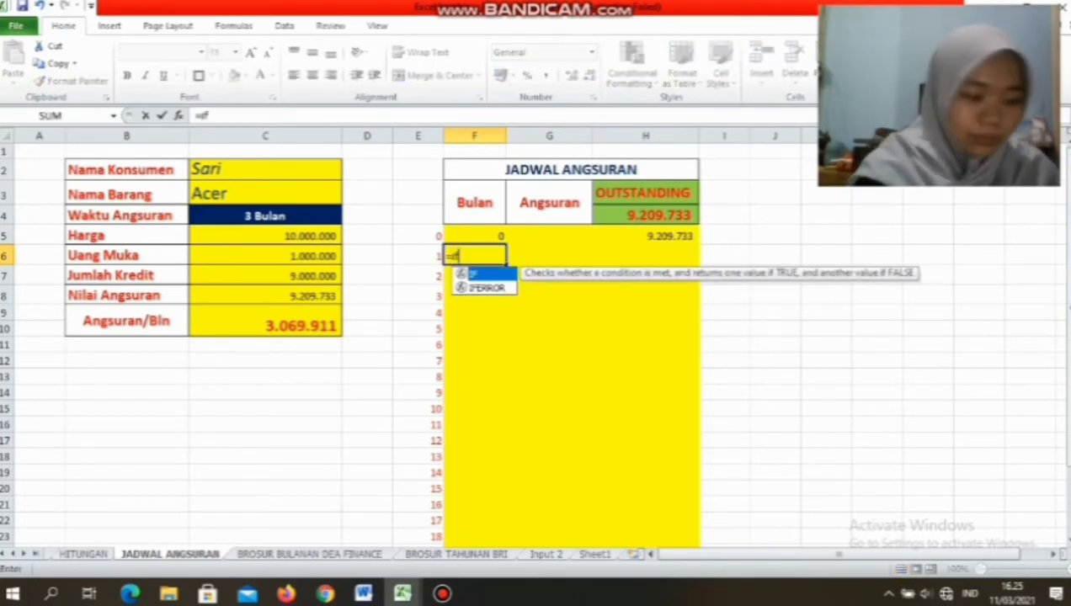
type("(")
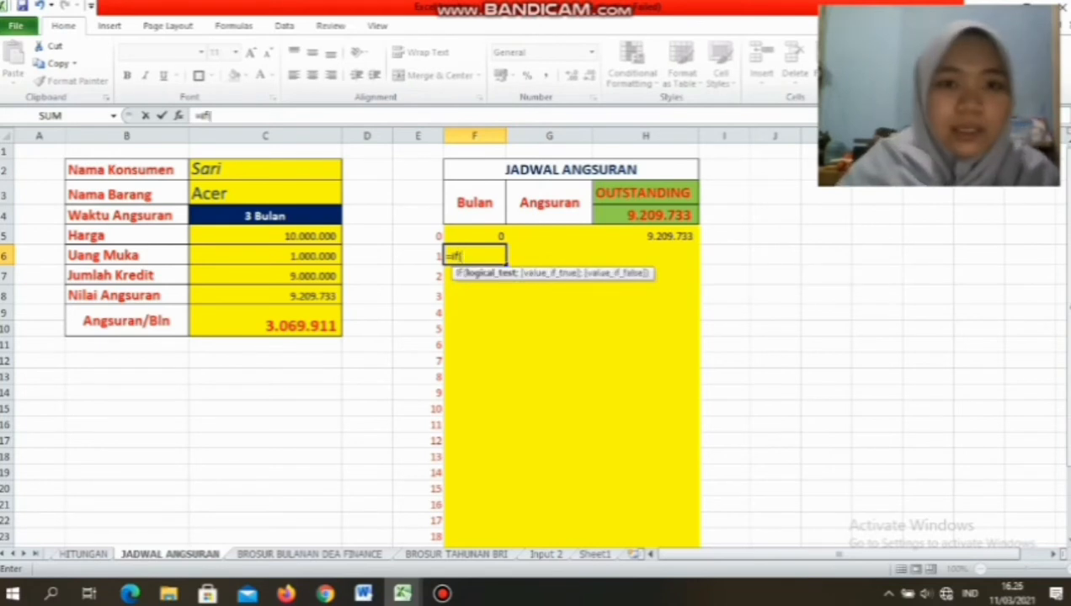
key("Left")
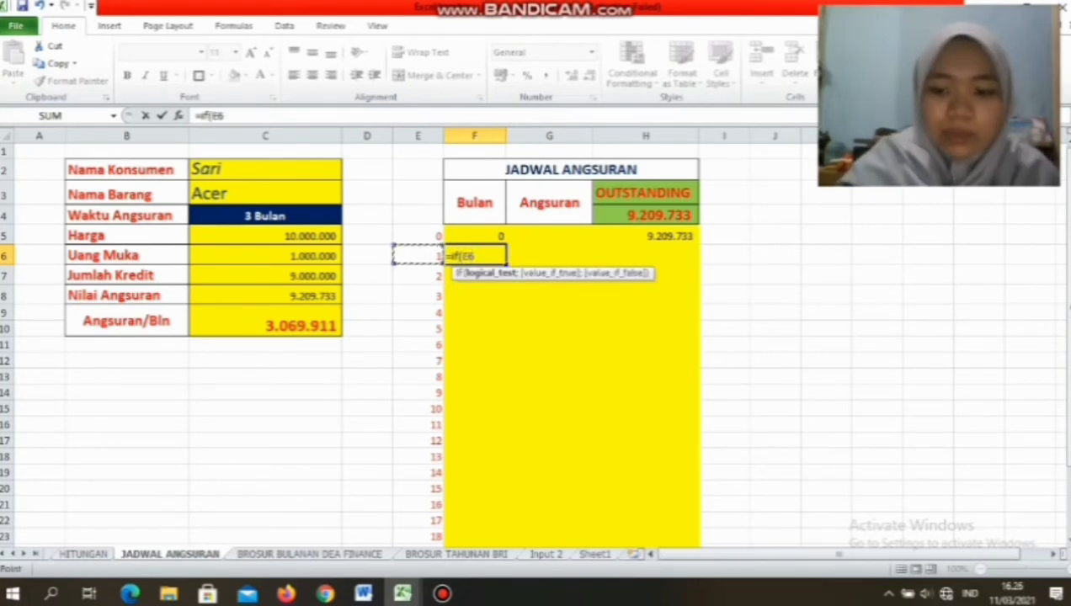
type(">")
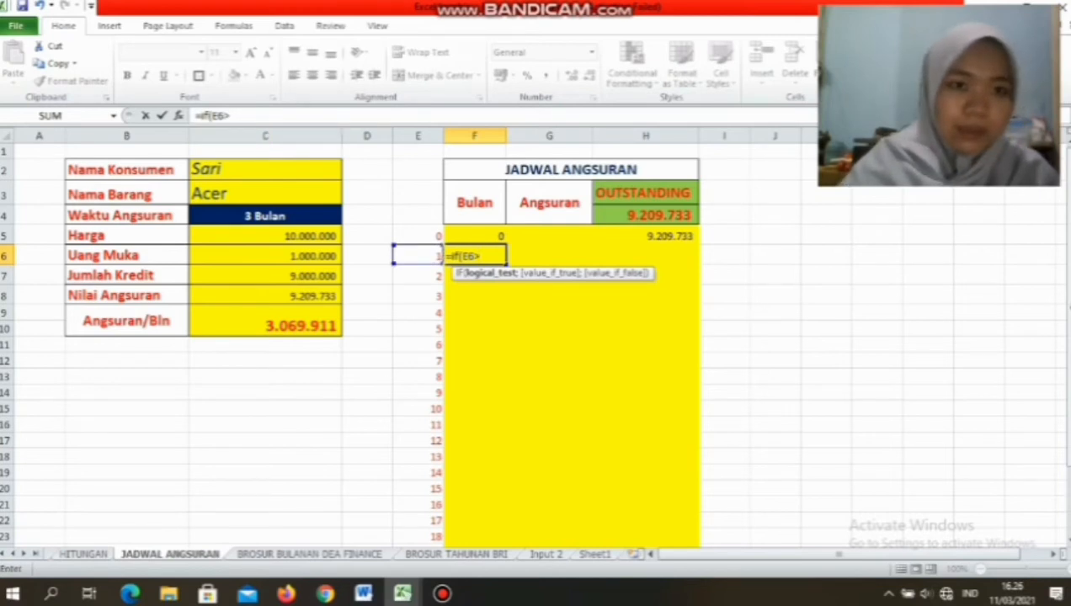
left_click(266, 216)
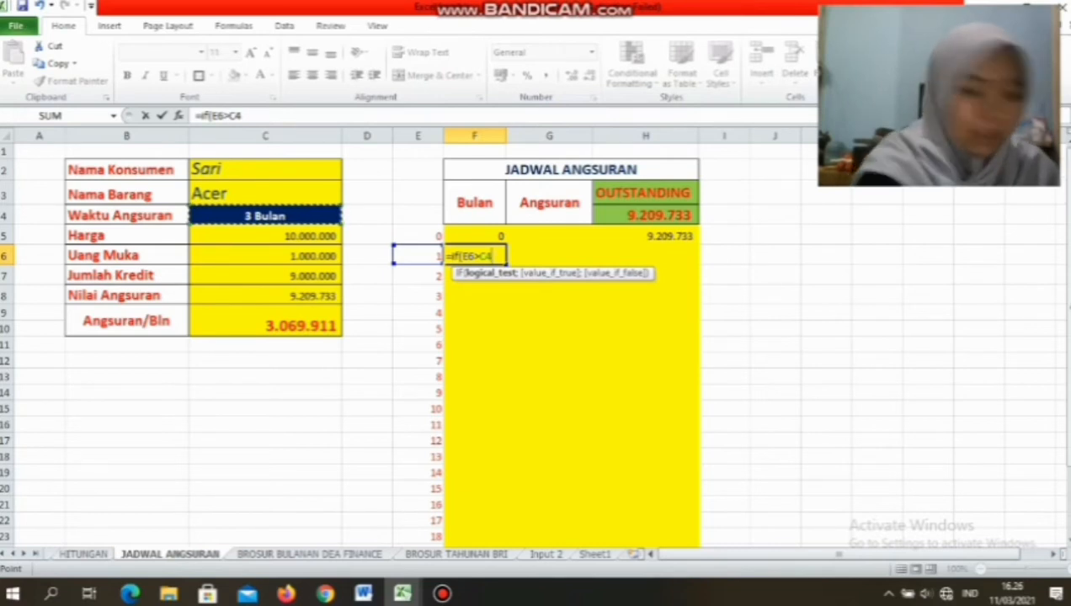
key("F4")
type(";")
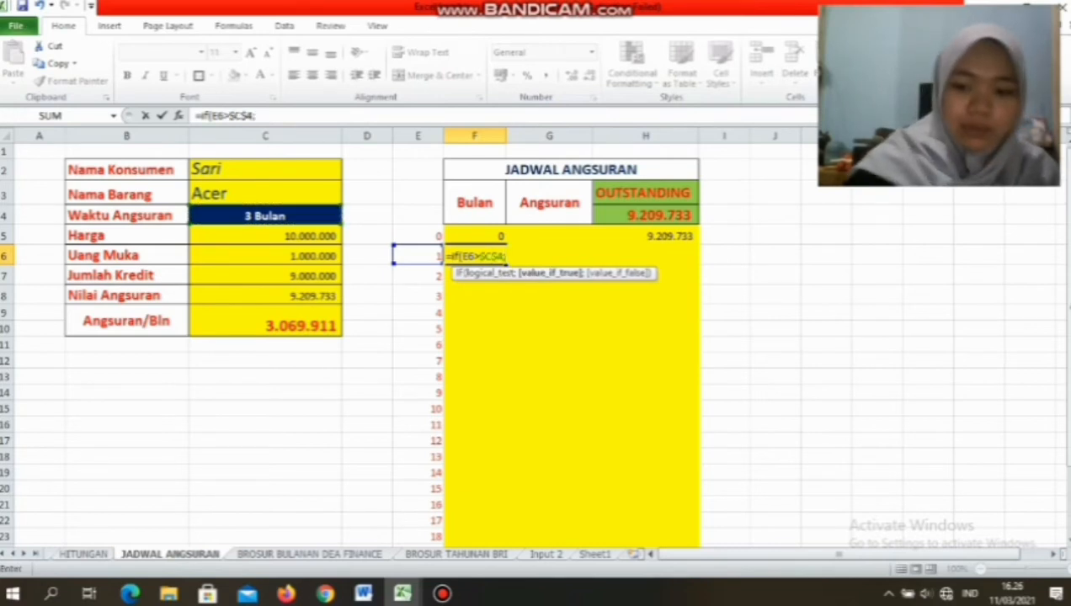
key("Return")
key("Return")
key("Up")
key("Up")
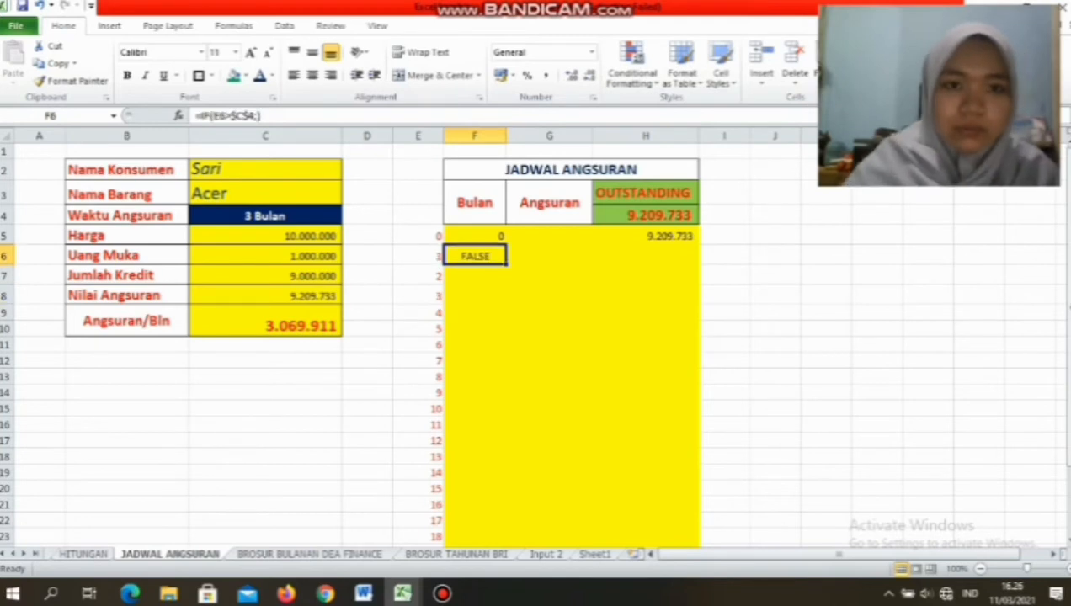
- Complete the formula in F6 as =IF(E6>$C$4;"";E6), returning blank when true and the month number otherwise
double_click(472, 256)
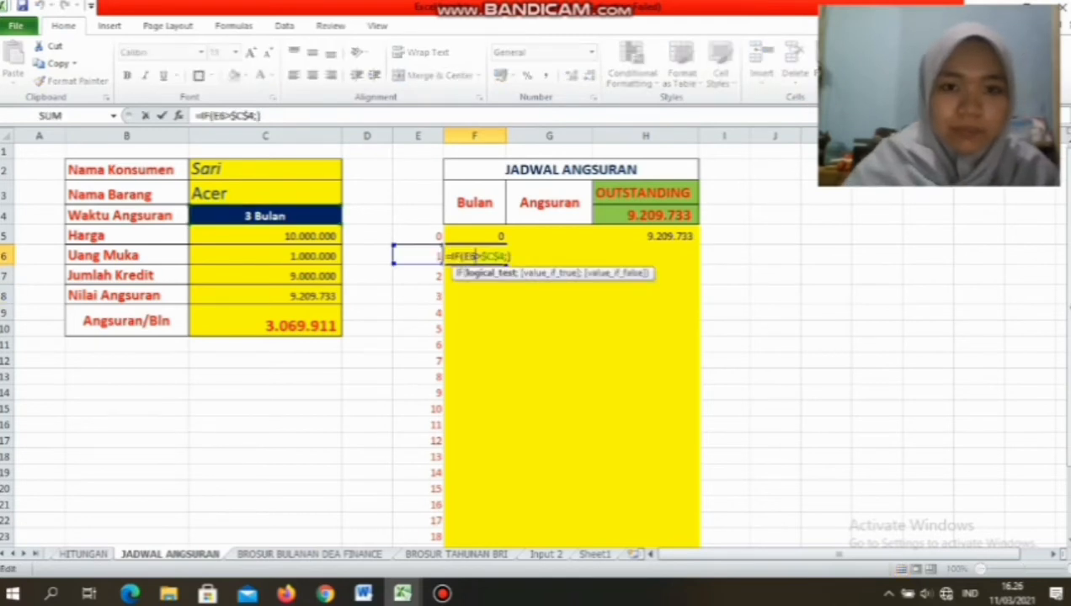
left_click(511, 256)
key("Delete")
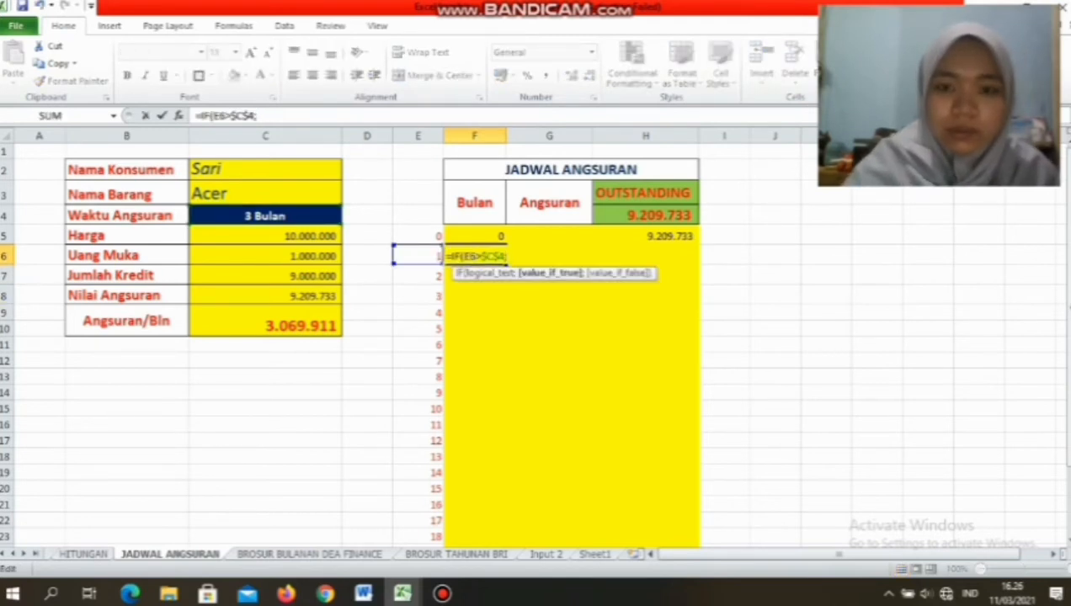
type("\"\"")
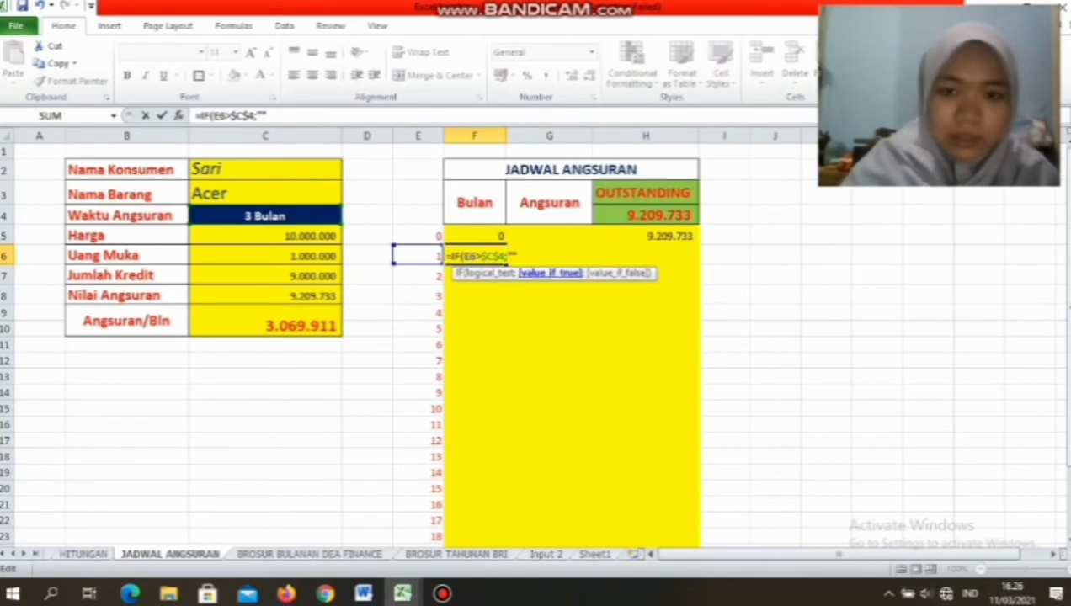
type(";")
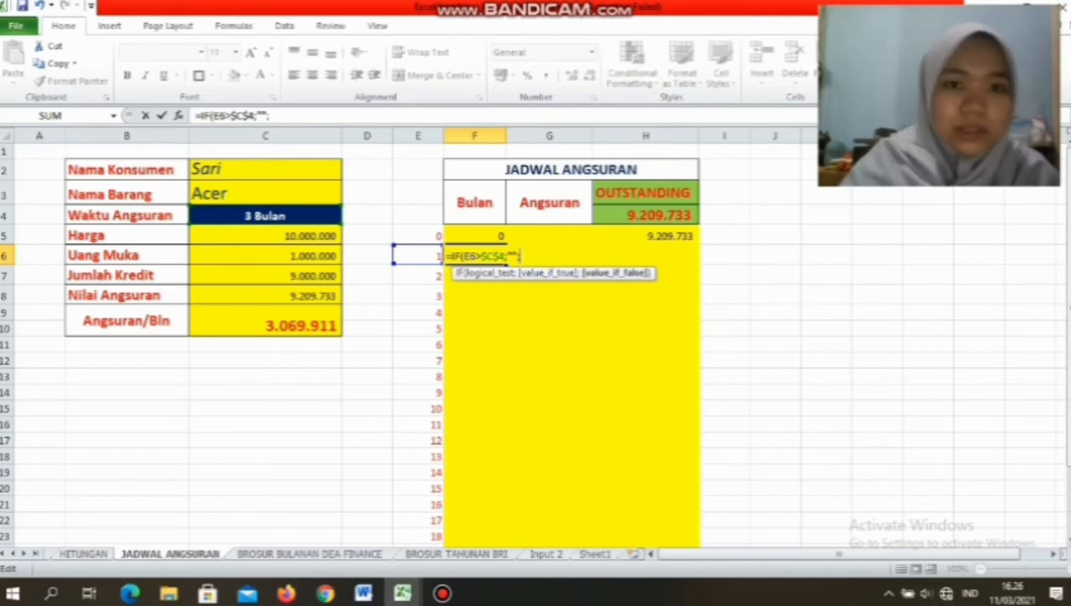
left_click(419, 256)
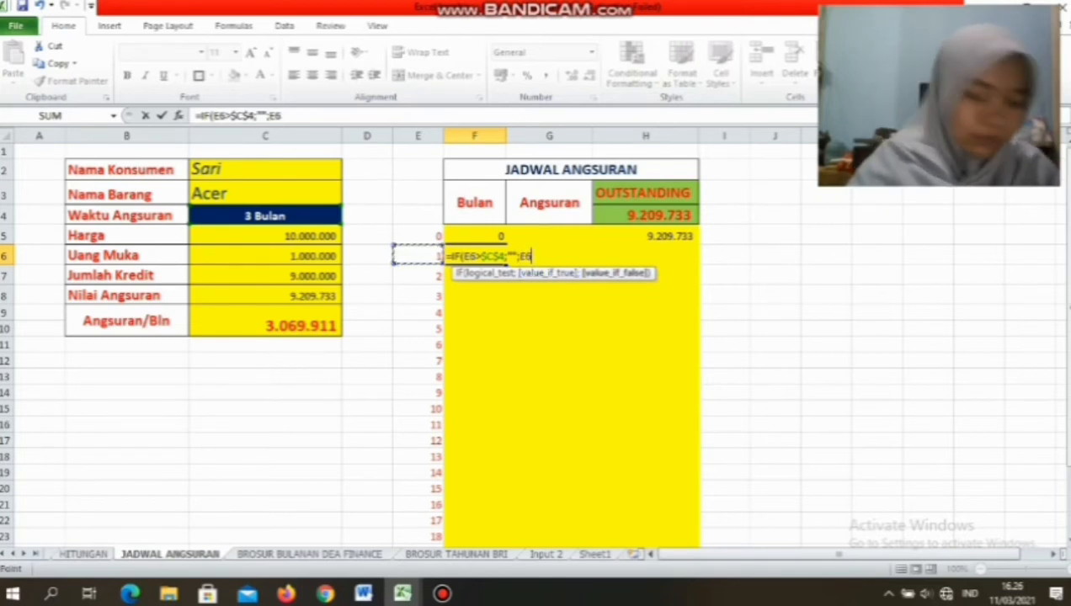
type("_")
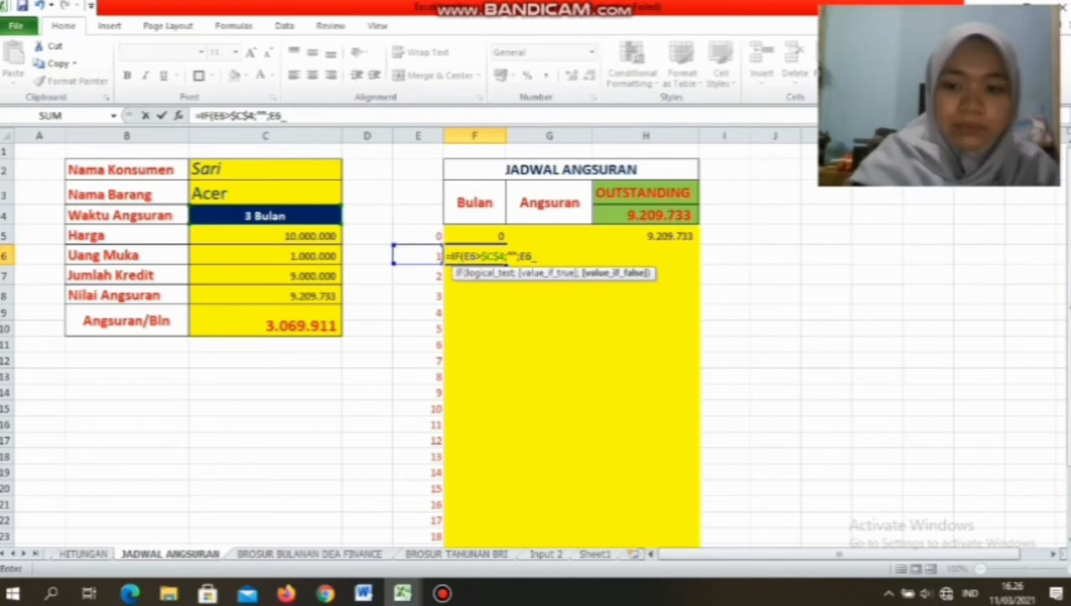
key("BackSpace")
type(")")
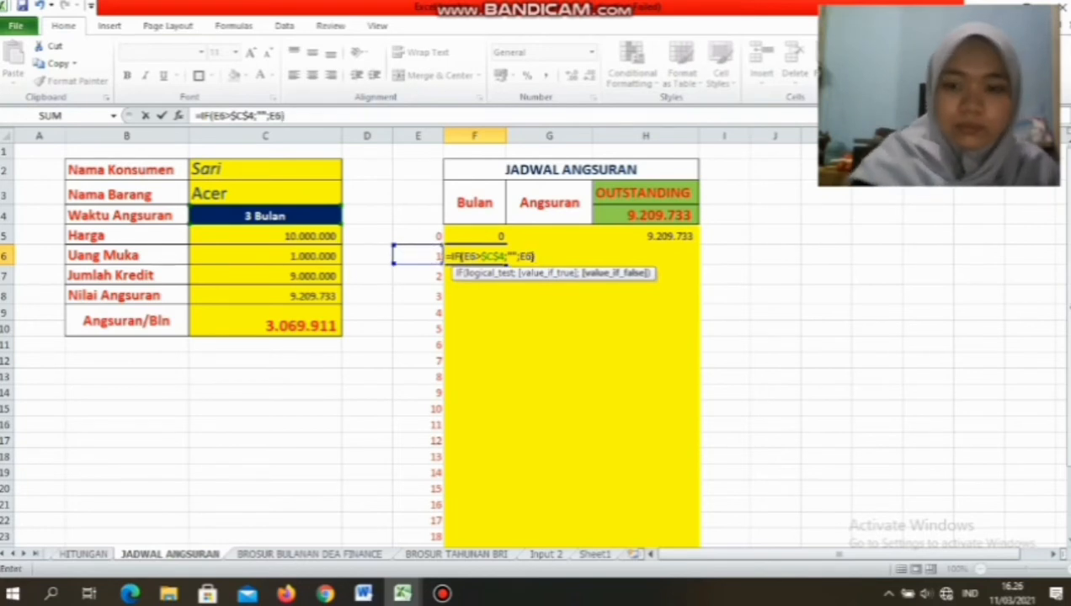
key("Return")
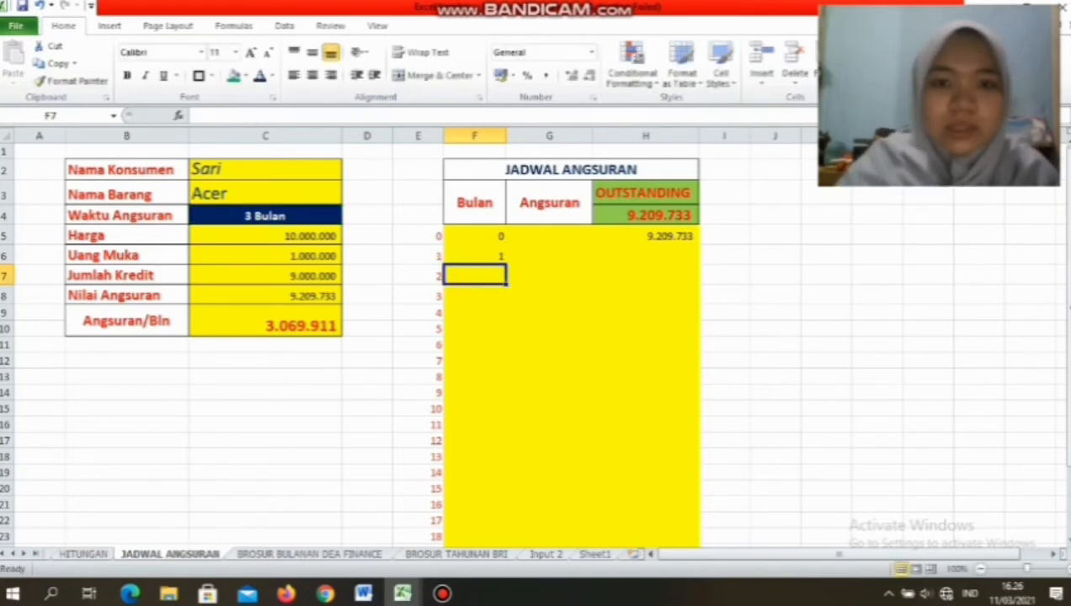
left_click(549, 255)
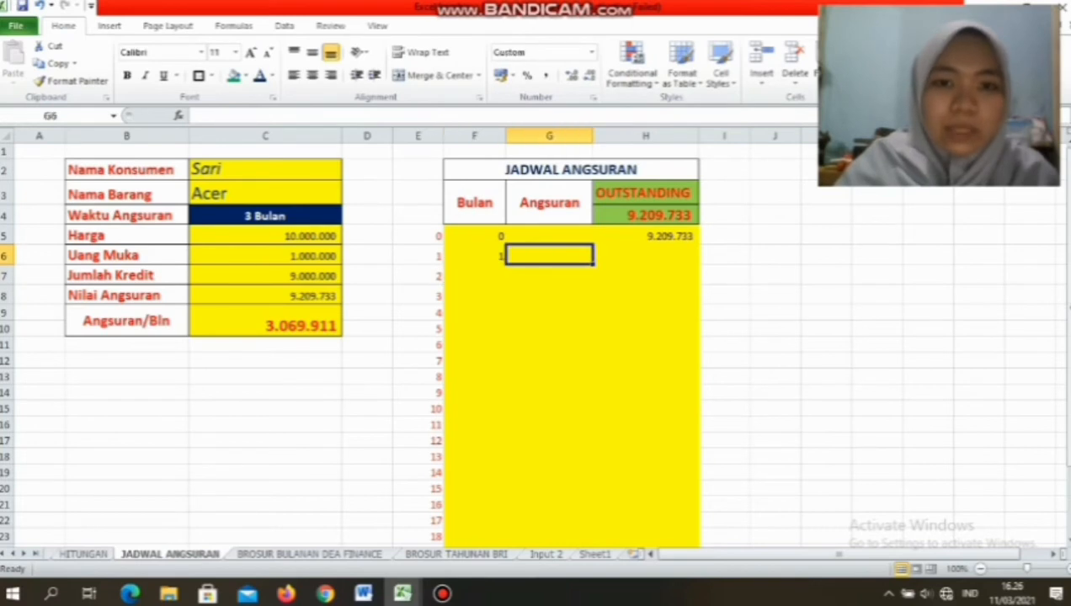
key("Left")
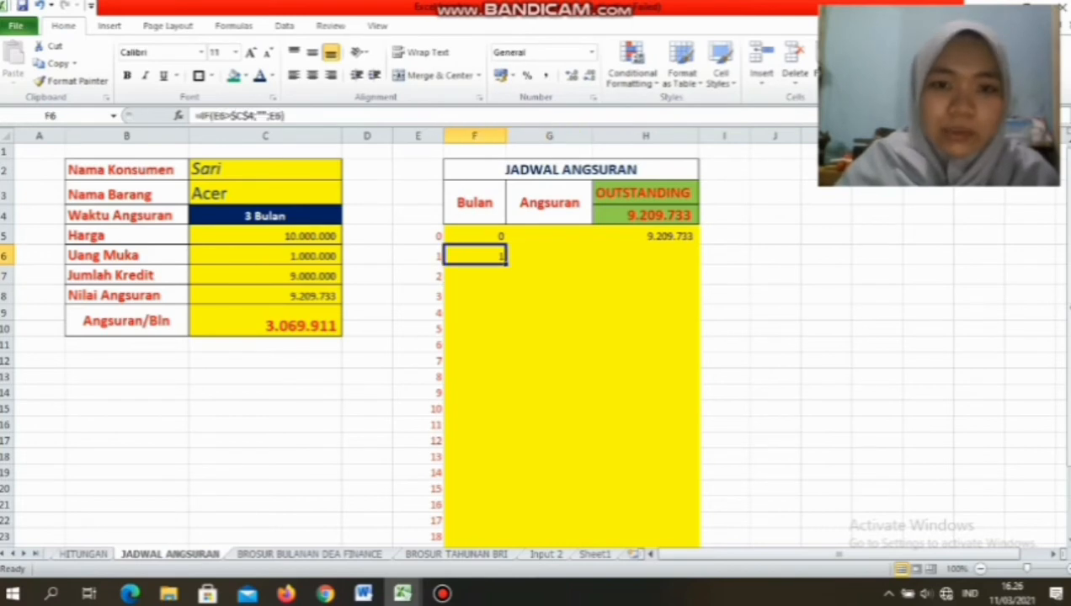
- Enter =IF(F6="";"";$C$9) in Angsuran cell G6, returning blank for an empty month and the monthly installment otherwise
key("Right")
type("=if(")
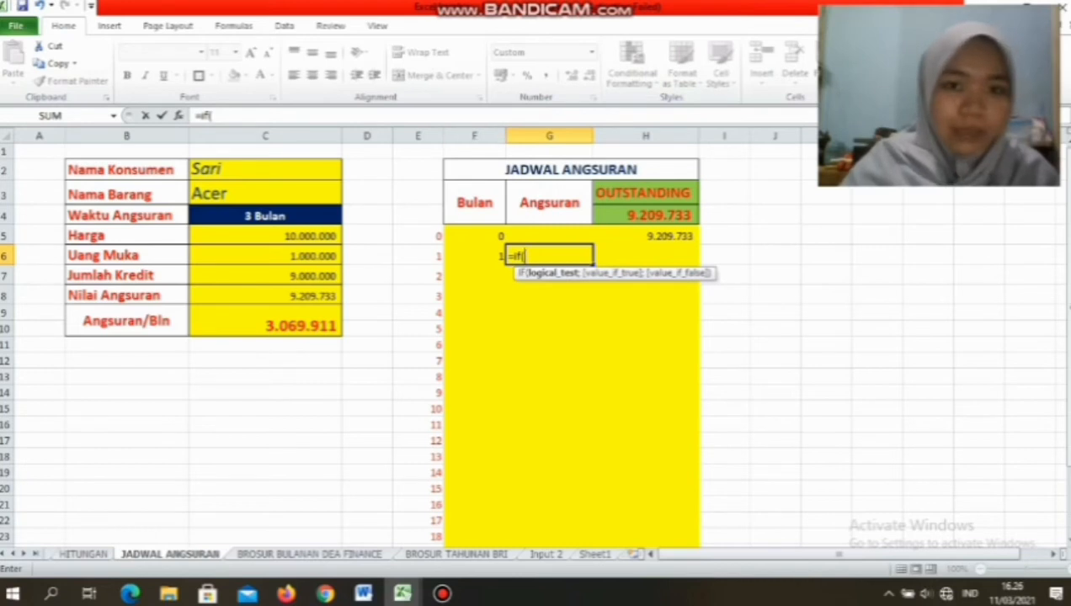
key("Left")
type("=")
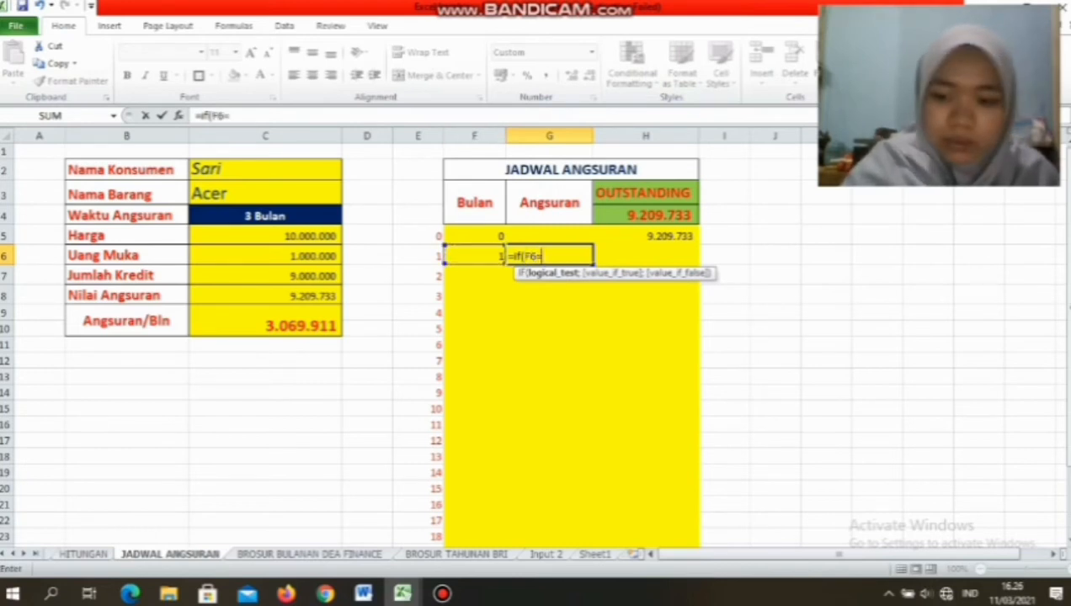
type("\"\"")
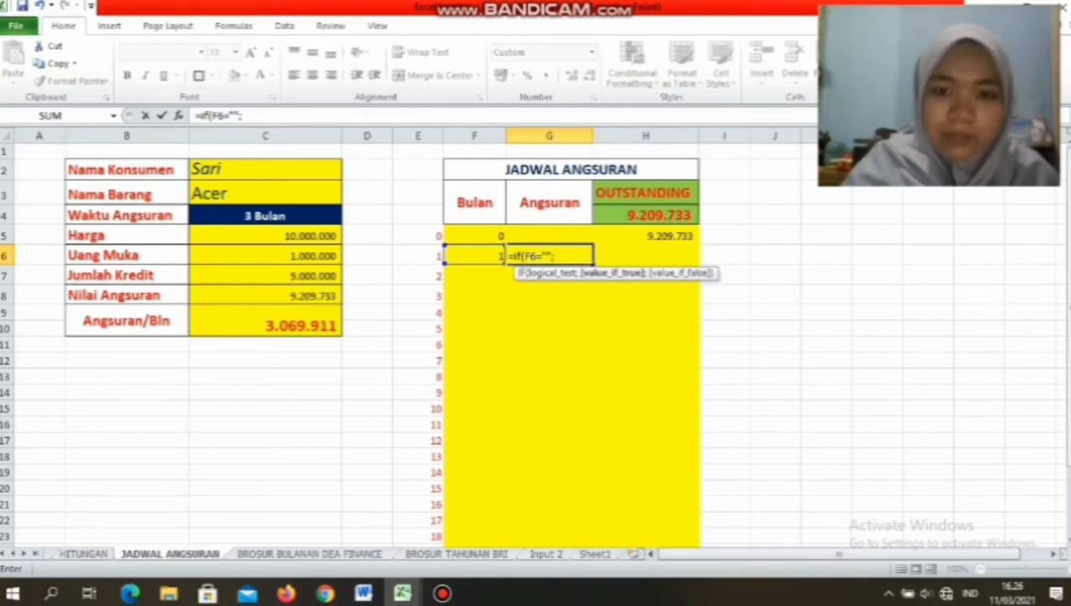
type(";\"\"")
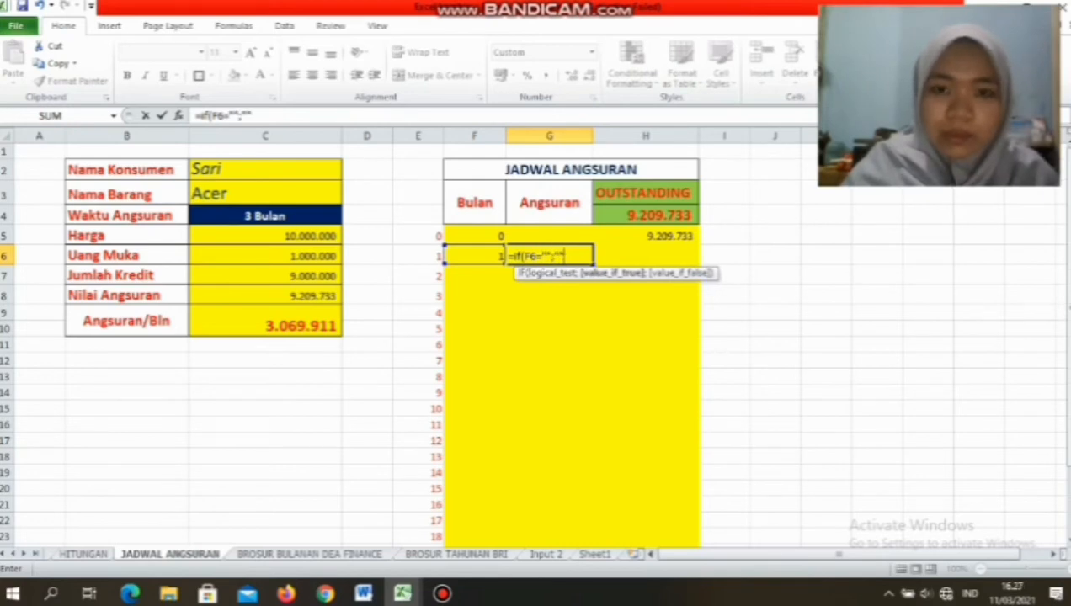
type(";")
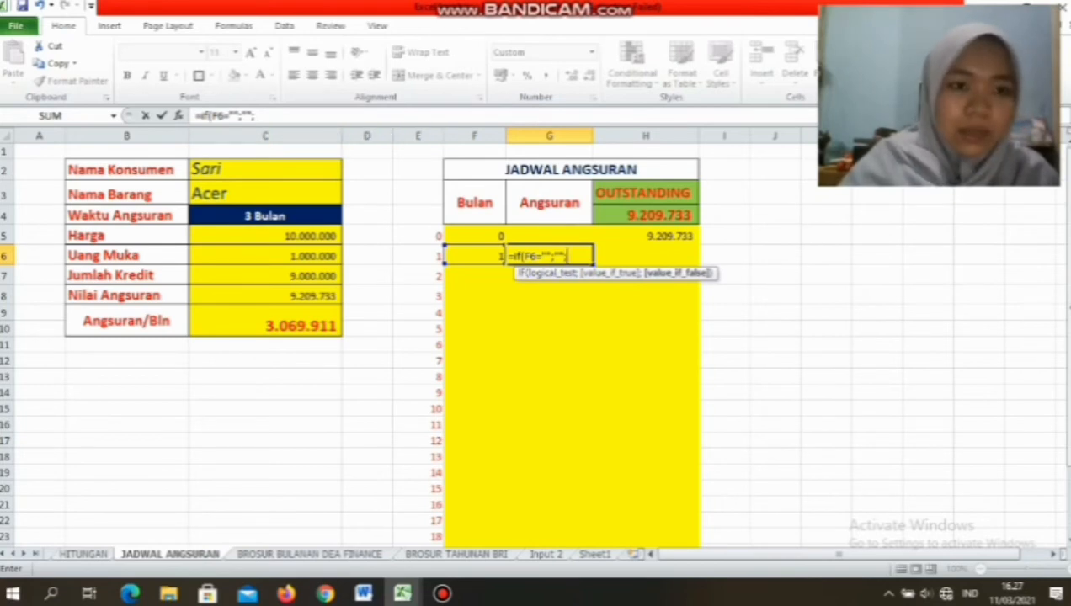
left_click(265, 321)
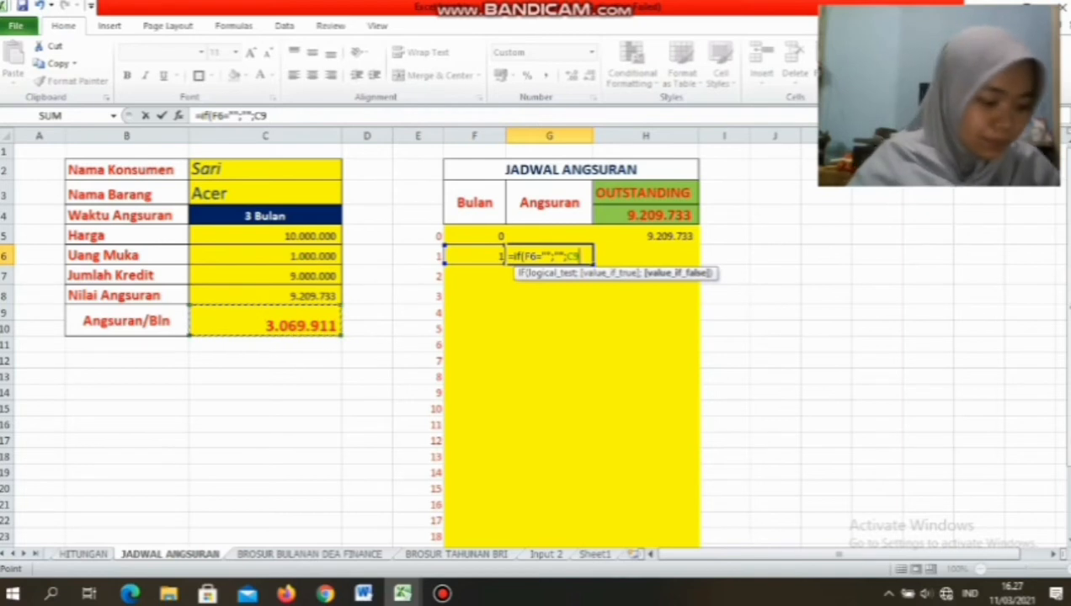
key("F4")
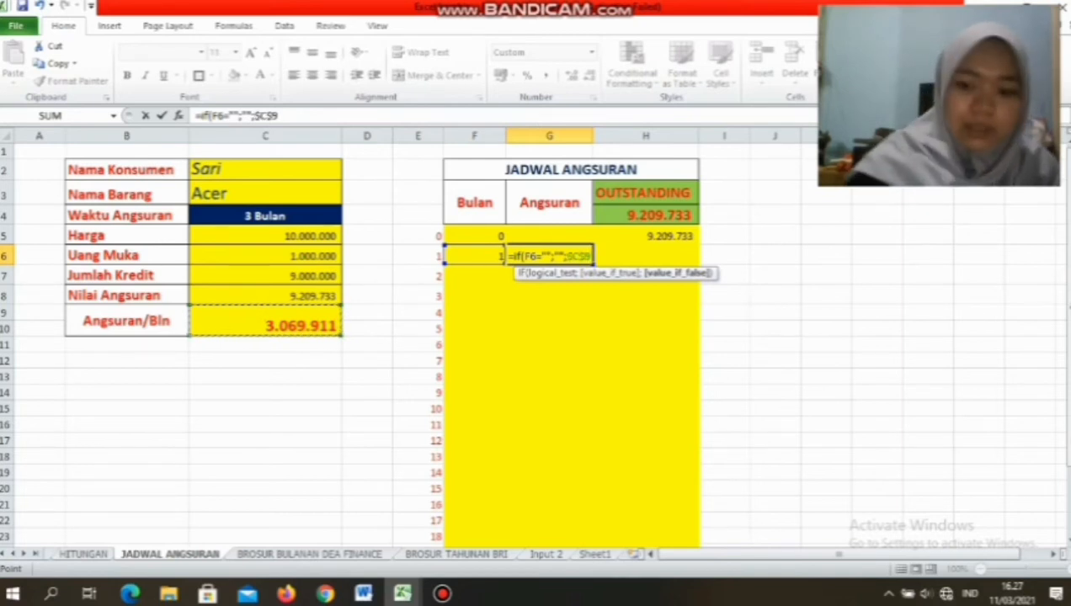
type(")")
key("Return")
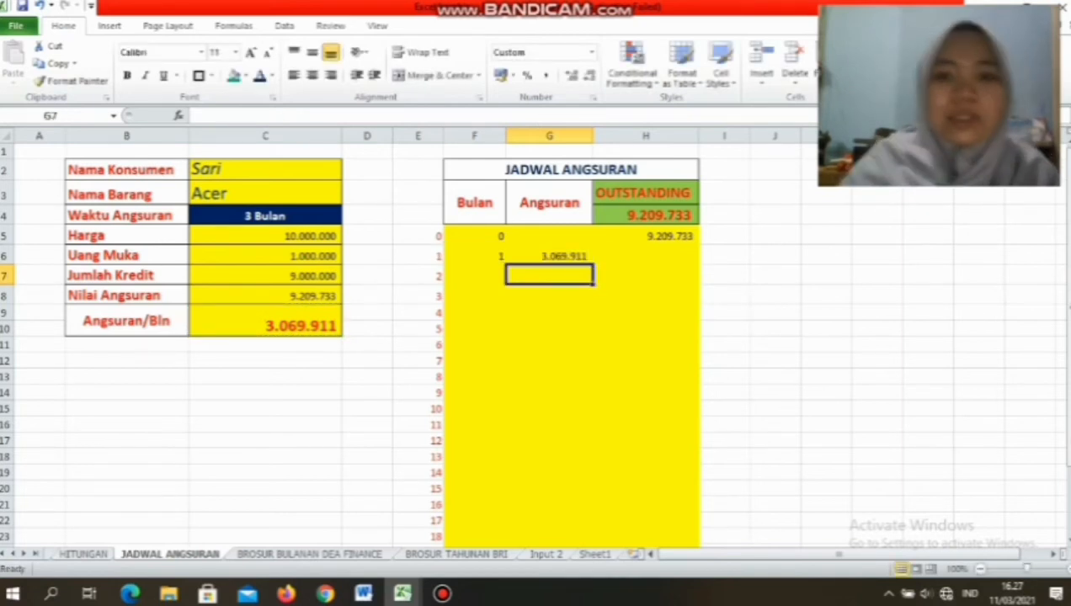
- Enter =IF(F6="";"";H5-G6) in OUTSTANDING cell H6 to subtract the installment from the previous balance
left_click(646, 255)
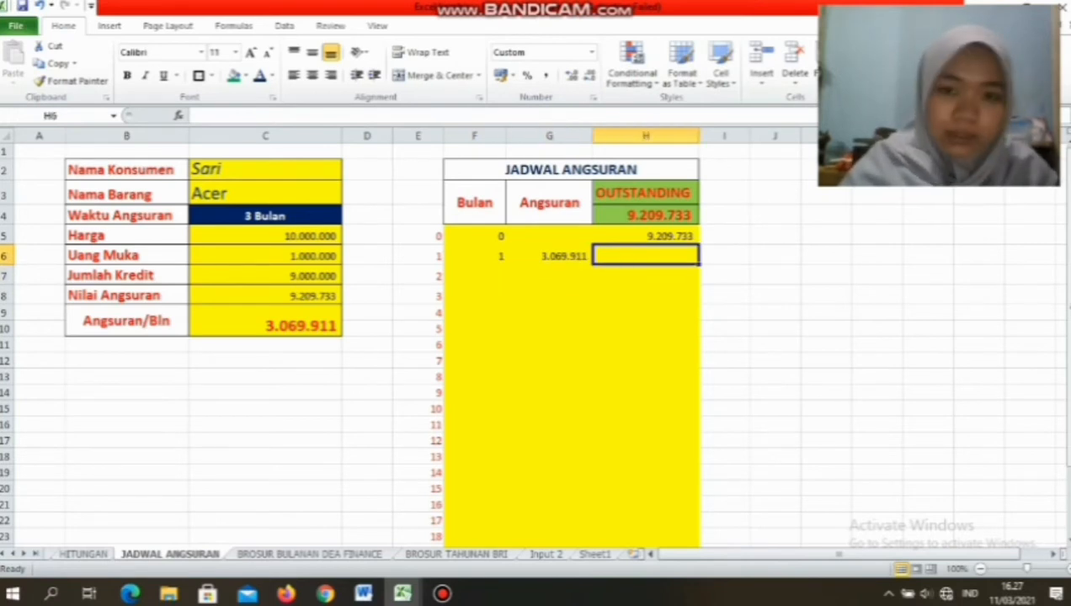
type("=if")
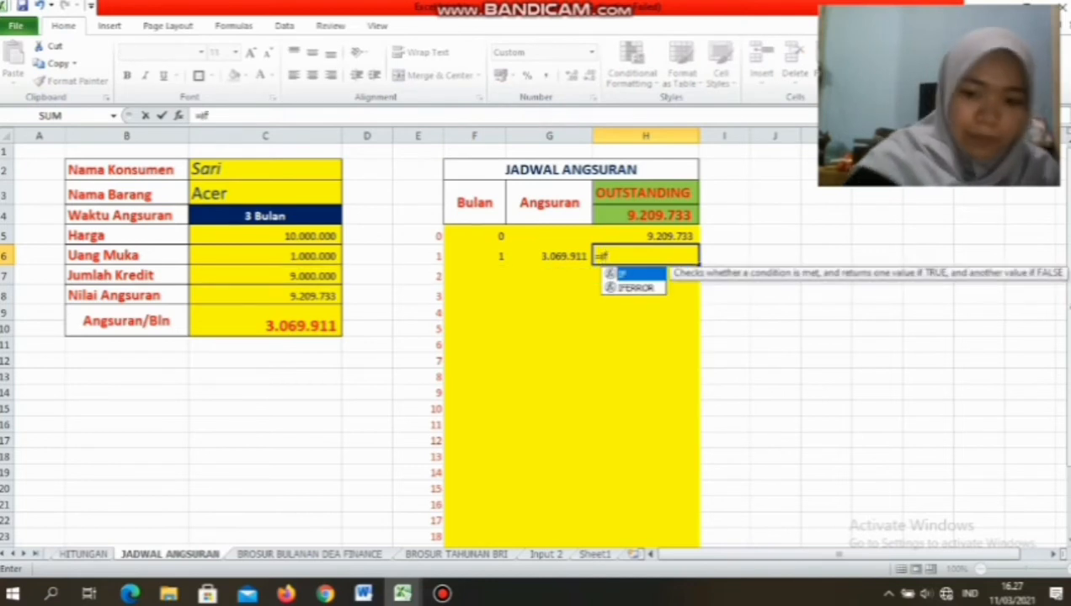
type("(")
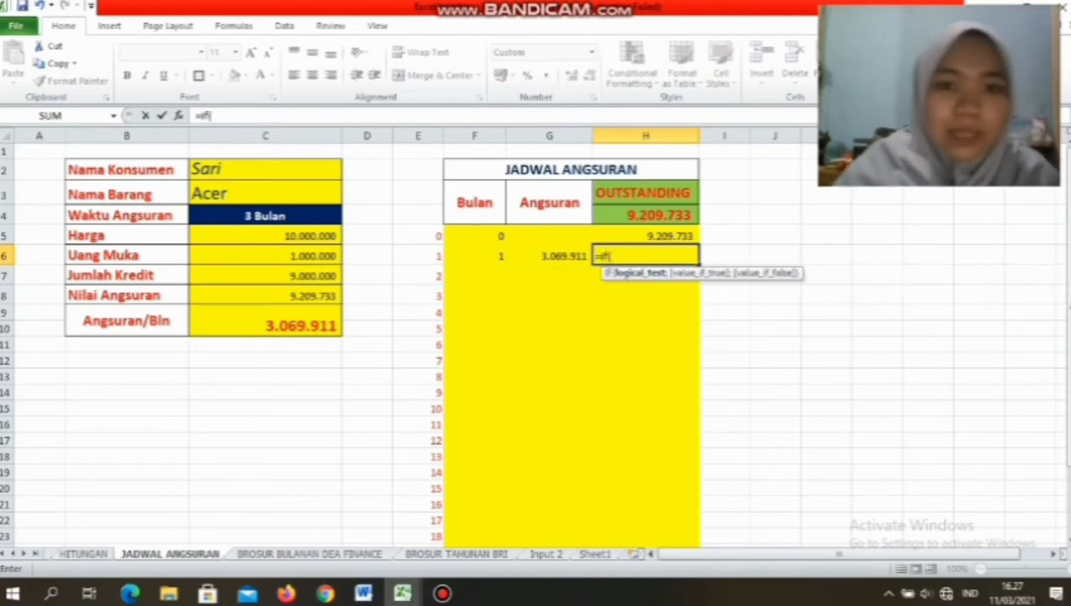
left_click(488, 255)
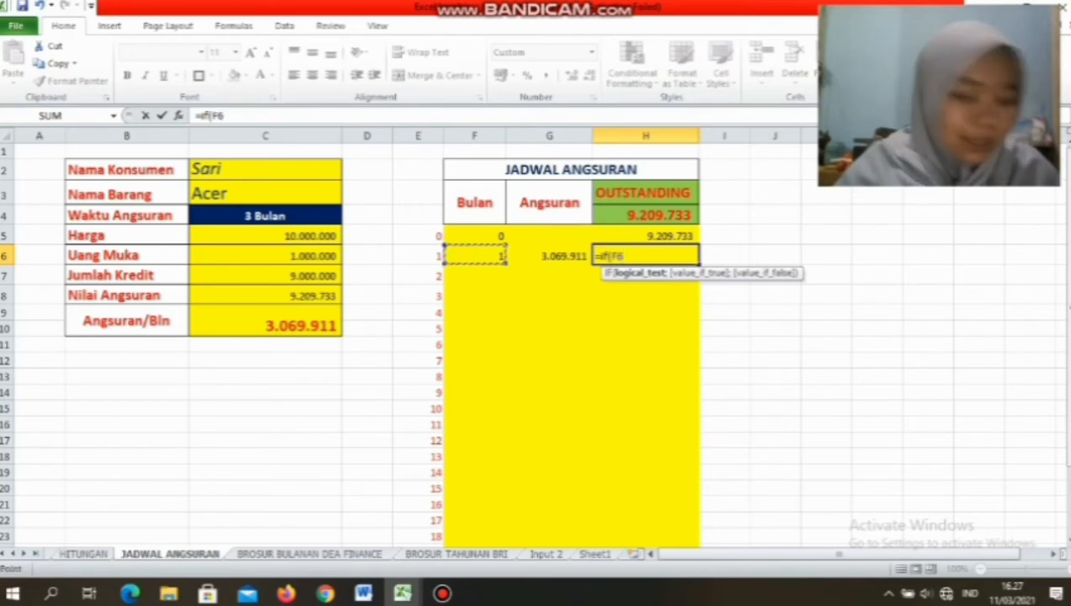
type("=")
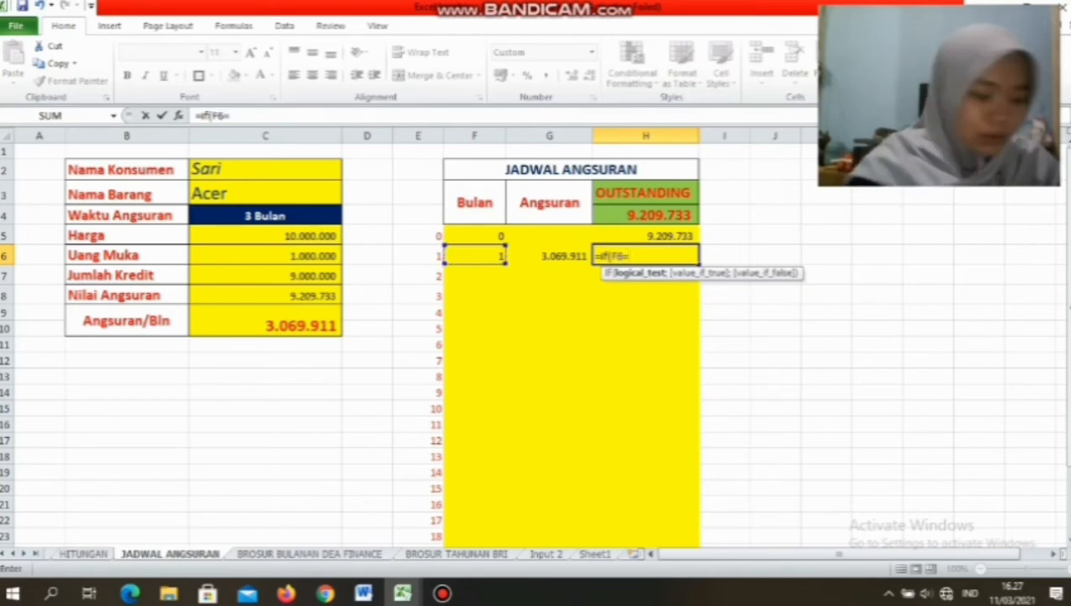
type("\"\";")
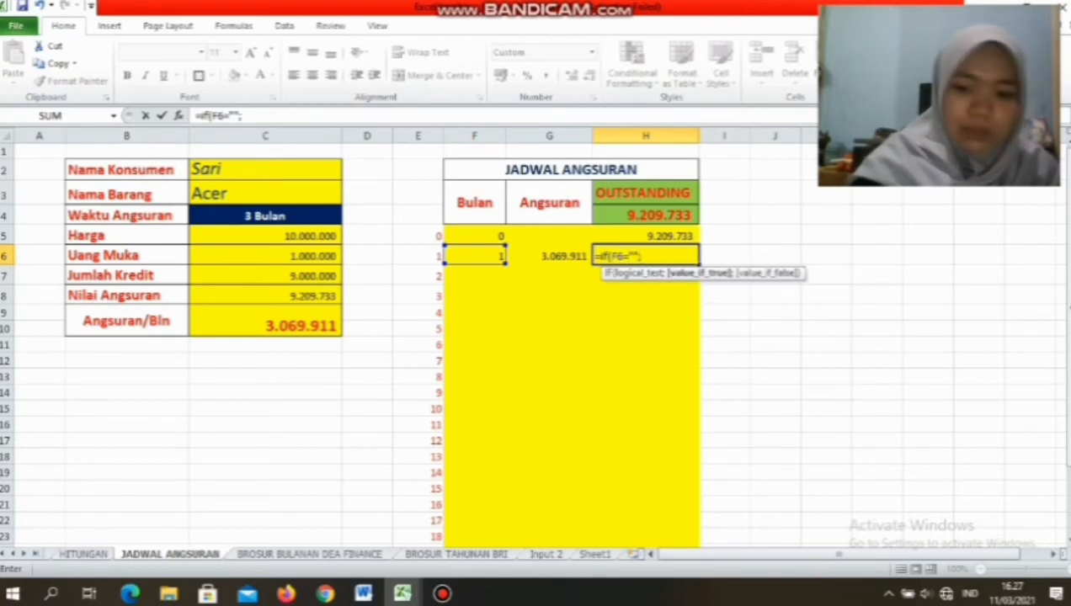
type("\"\";")
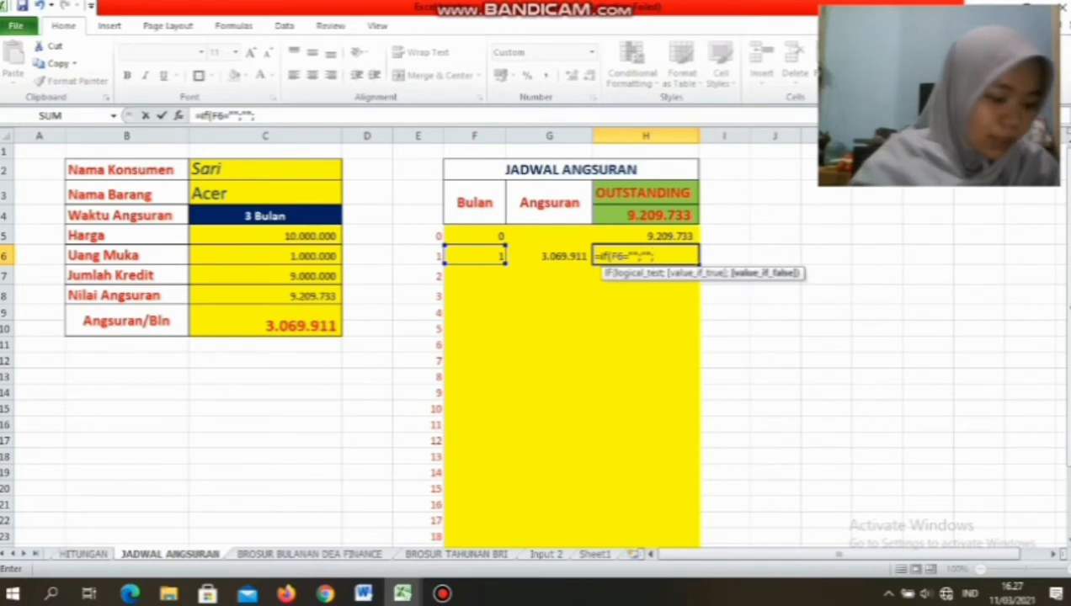
key("Up")
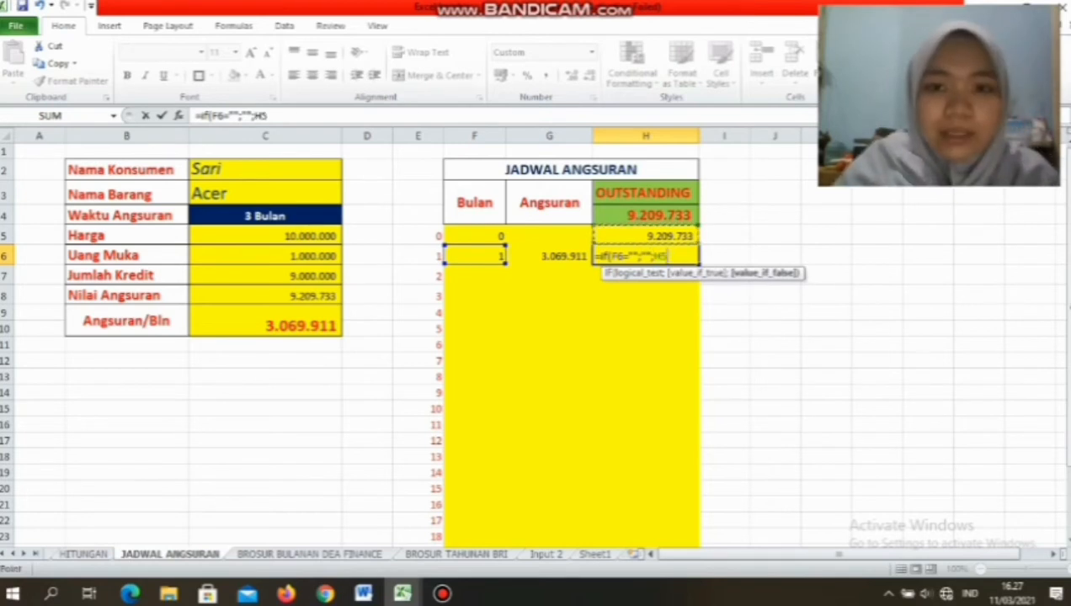
type("-")
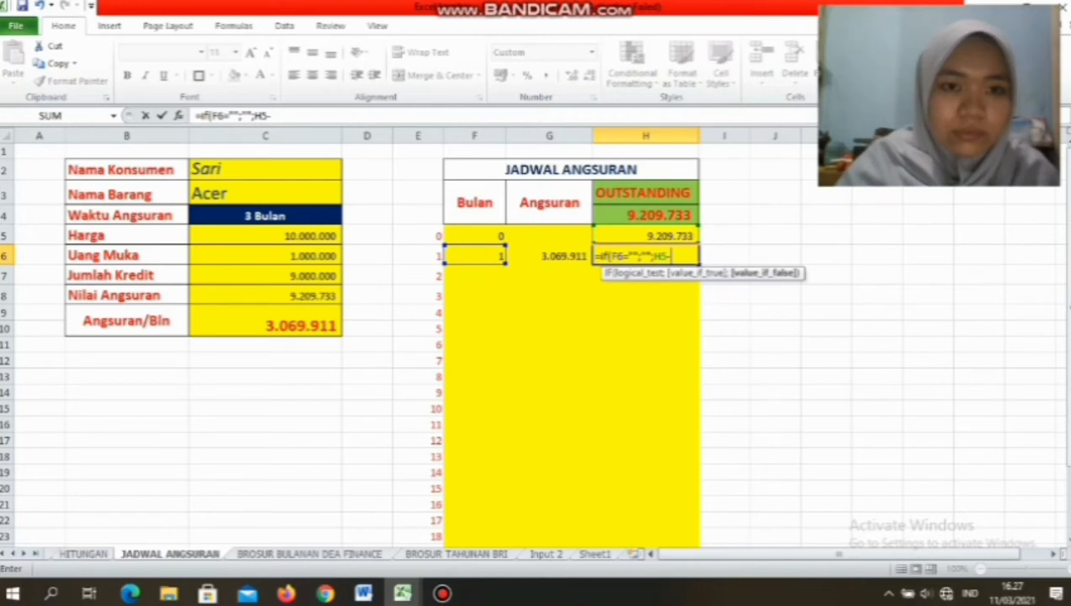
left_click(511, 256)
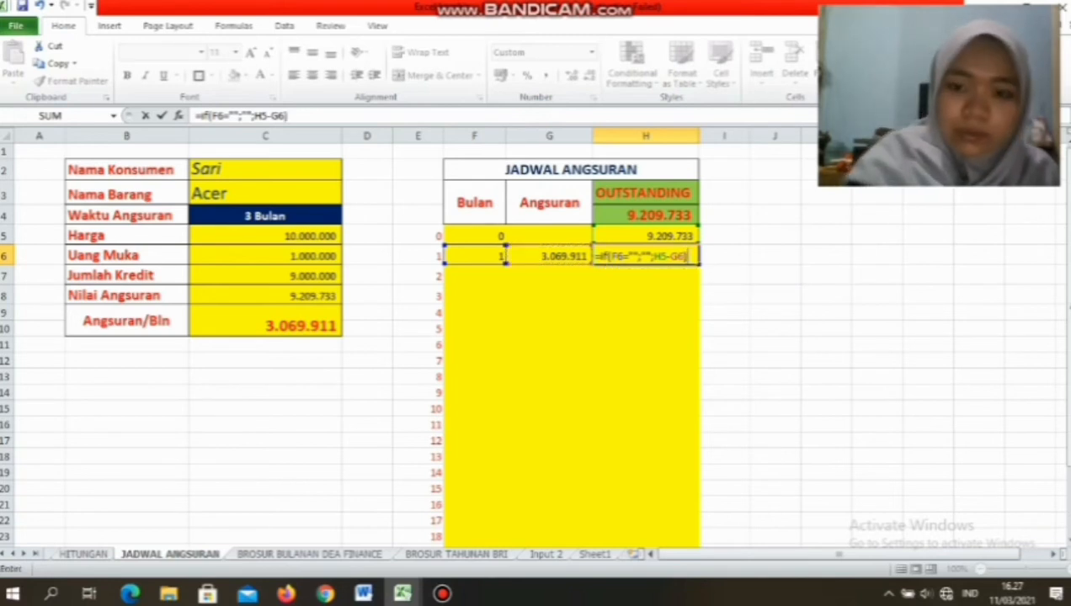
key("Return")
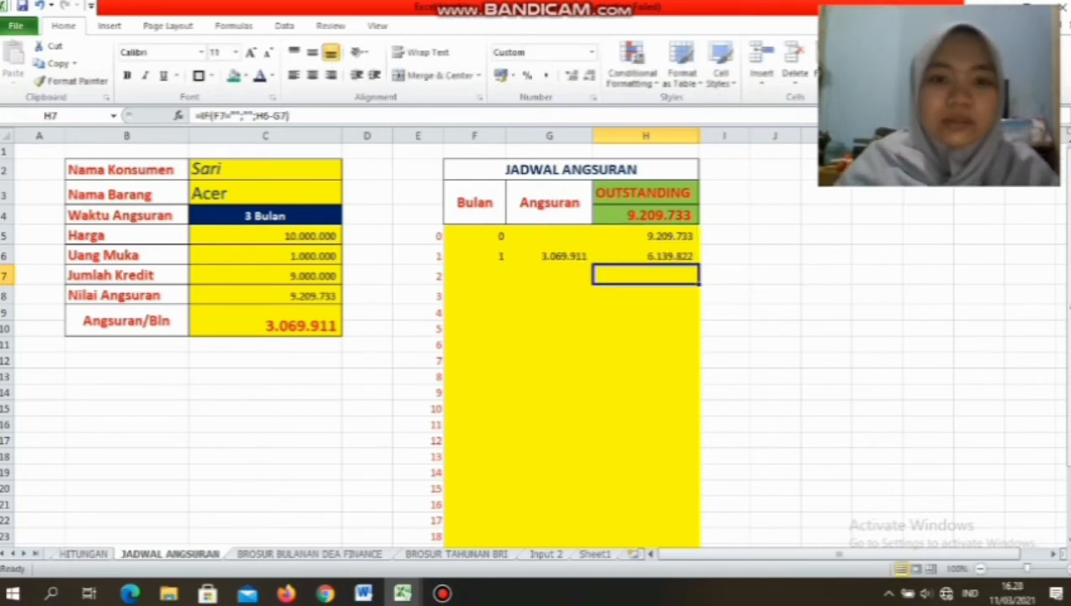
- Copy the formulas in F6:H6 down through row 8 and check the filled month, installment and balance cells
left_click_drag(476, 256, 699, 298)
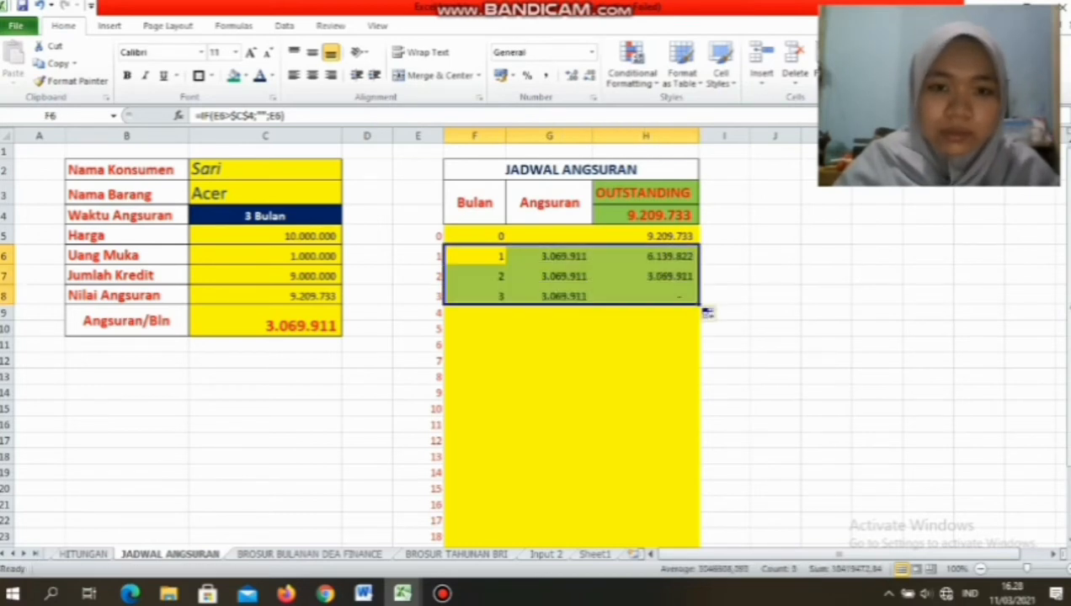
left_click(646, 328)
left_click(475, 256)
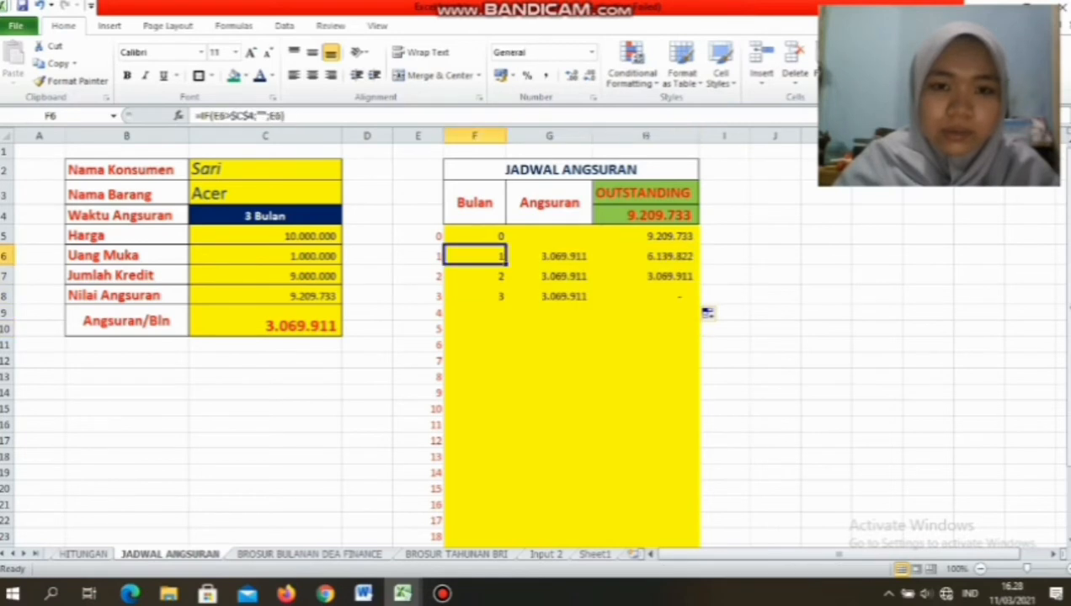
left_click(550, 256)
left_click(646, 296)
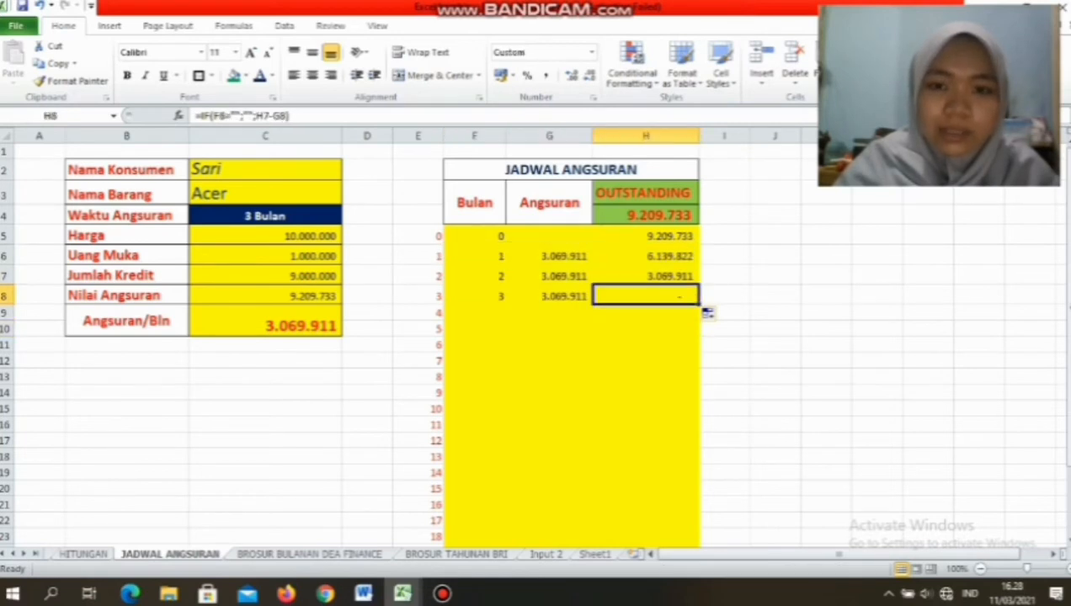
left_click(475, 256)
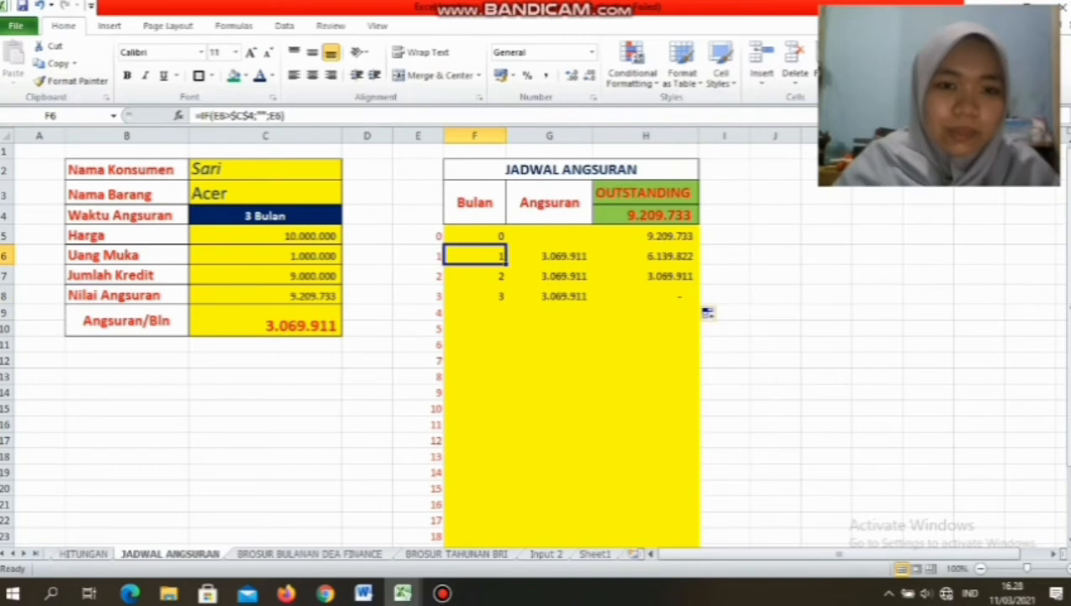
left_click(549, 256)
left_click_drag(475, 256, 646, 295)
left_click(549, 329)
left_click(475, 296)
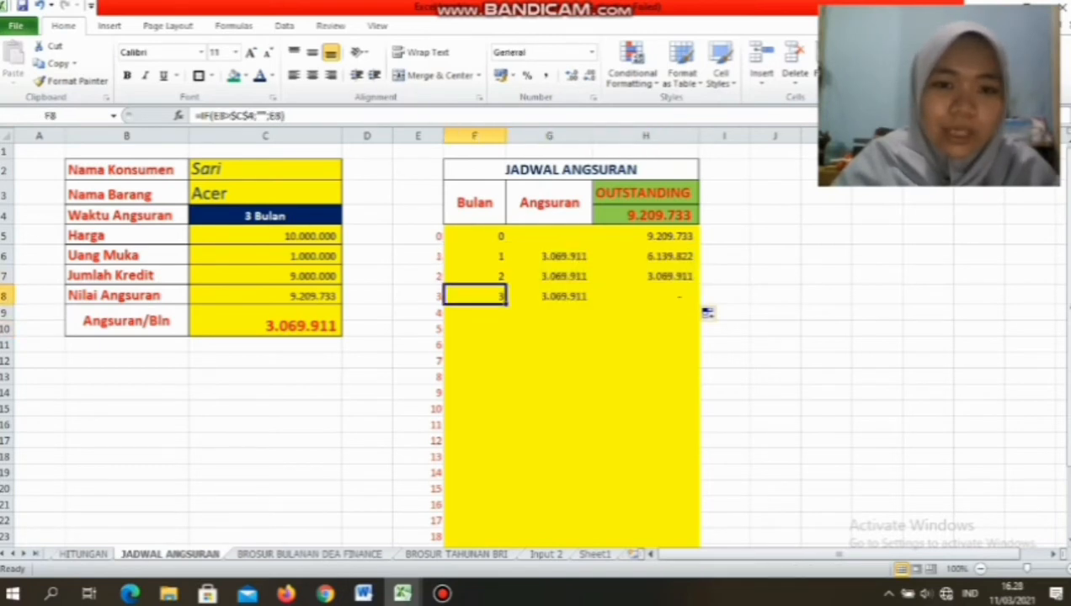
- Test the schedule by changing Waktu Angsuran in C4 to 6 Bln
left_click(265, 216)
left_click(348, 216)
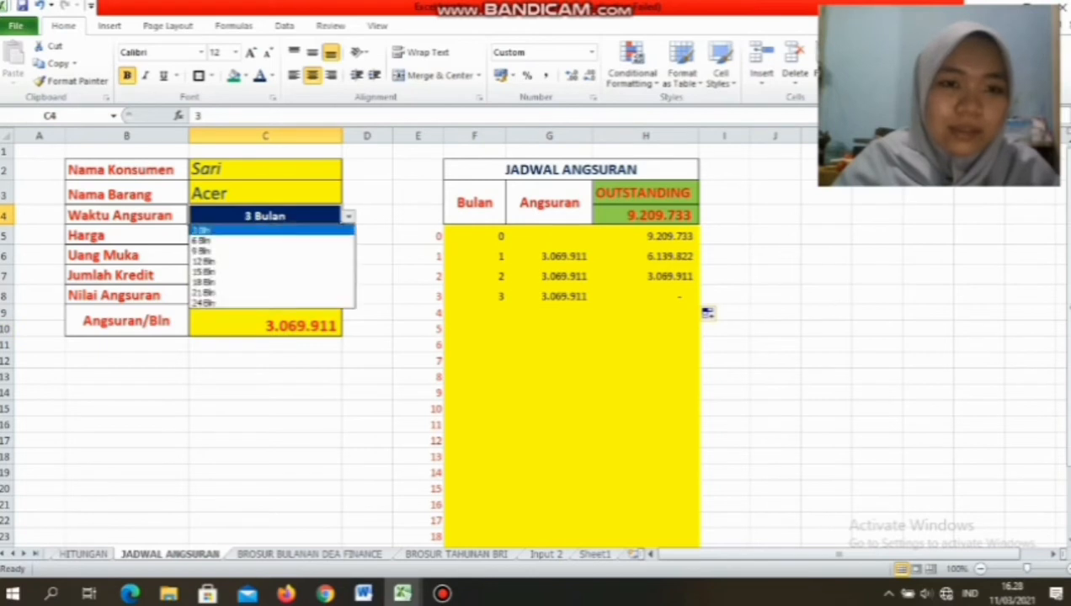
left_click(253, 240)
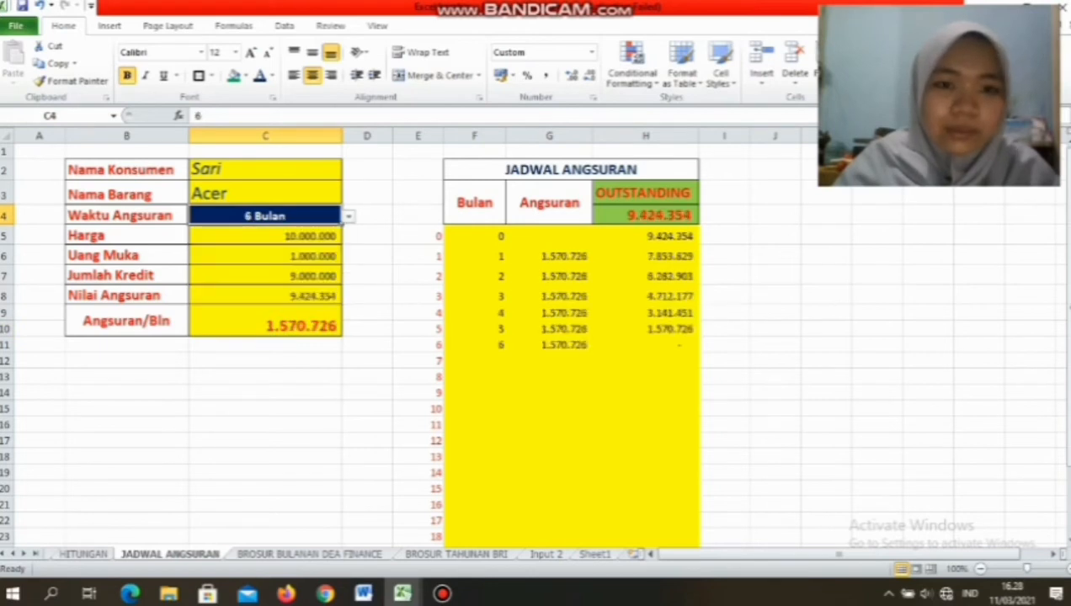
- Change Waktu Angsuran in C4 to 24 Bln and review the schedule down to the last month
left_click(347, 216)
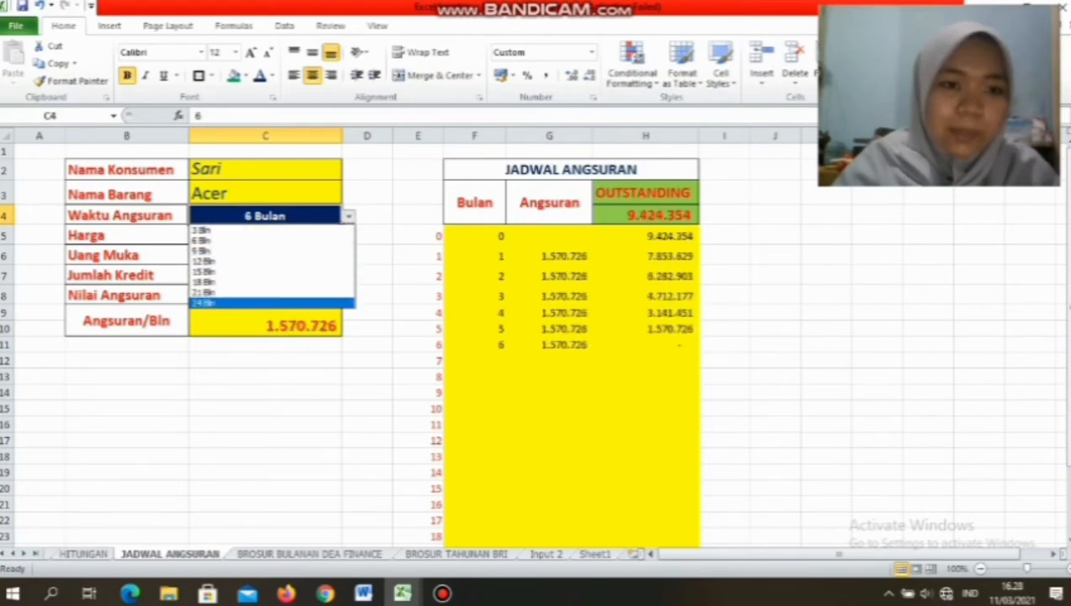
key("Return")
scroll(536, 337, "down", 4)
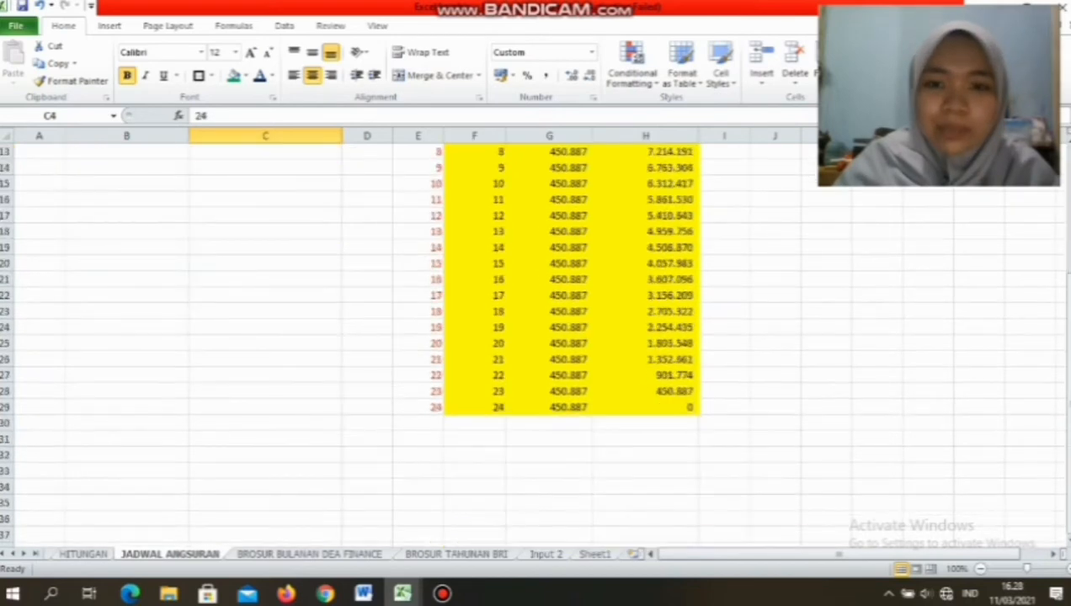
scroll(536, 337, "down", 1)
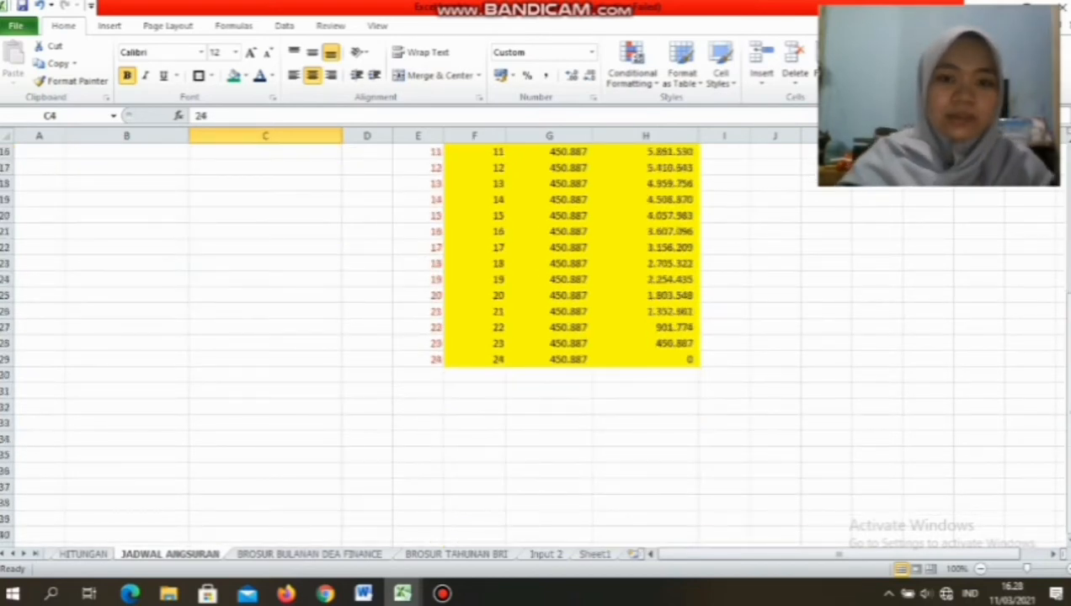
scroll(536, 337, "up", 5)
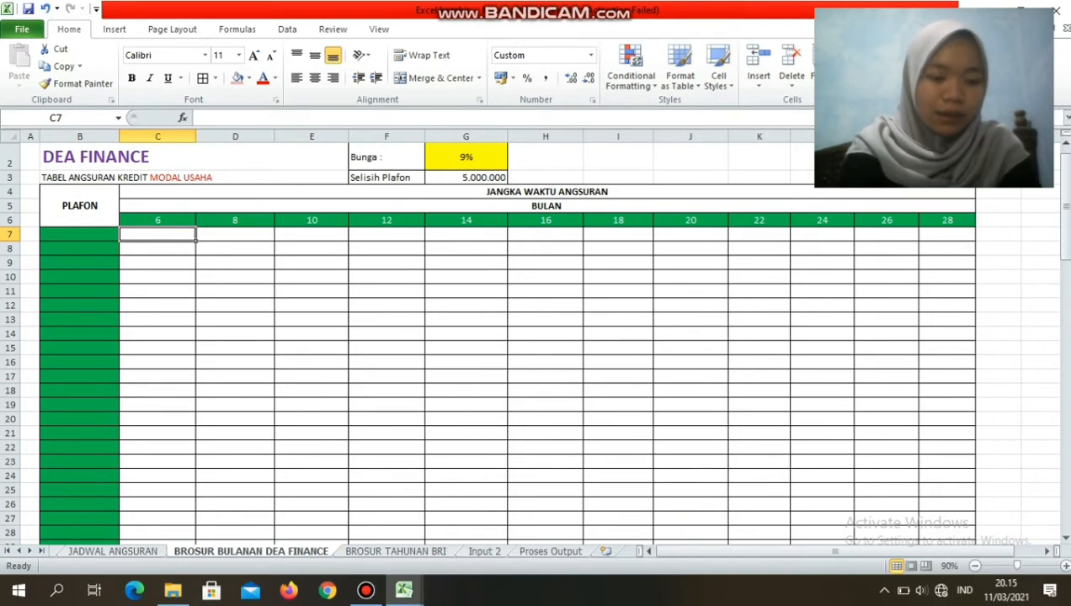
- Enter the first two PLAFON values, 45.000.000 in B7 and 50.000.000 in B8, following the Selisih Plafon increment
left_click(160, 158)
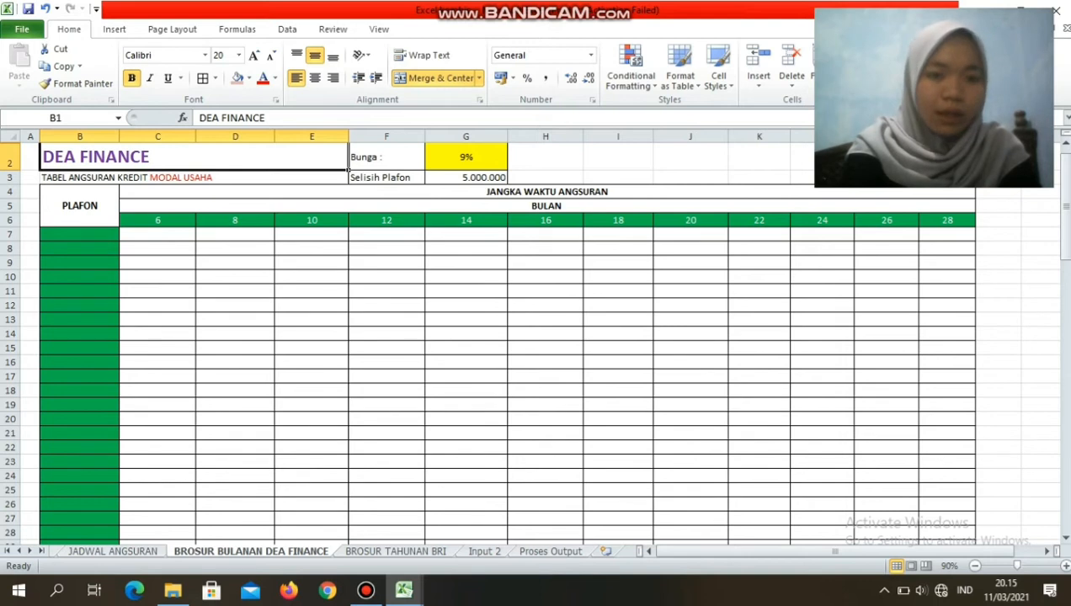
left_click(465, 157)
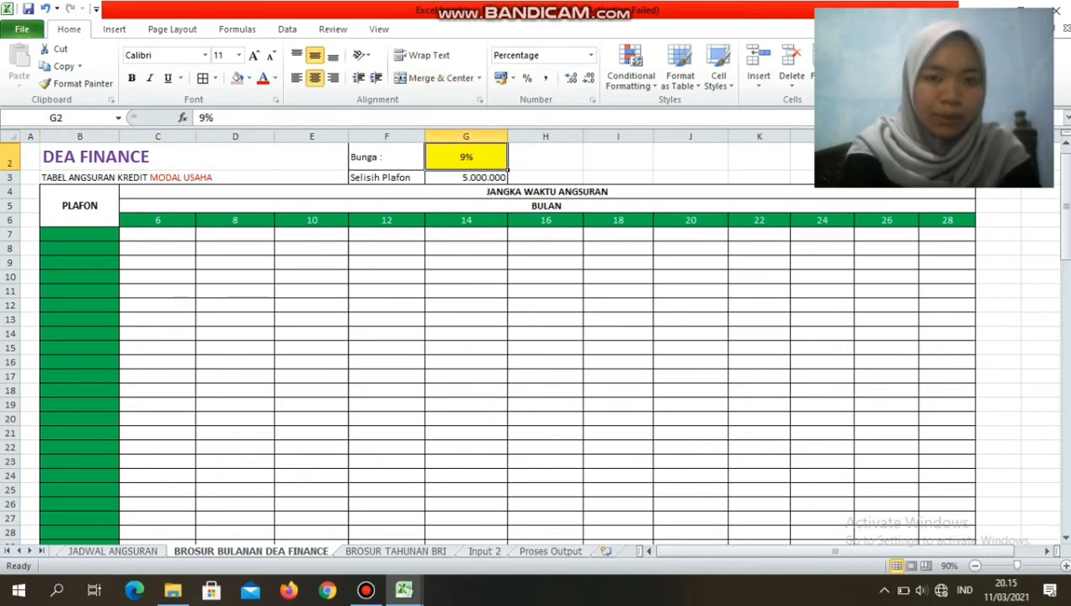
left_click(466, 178)
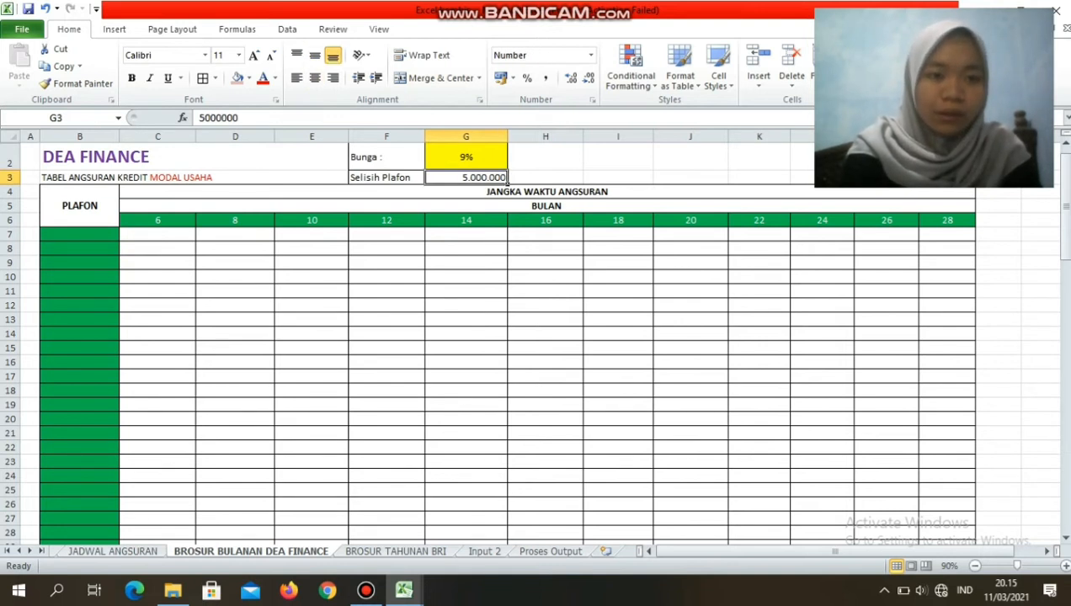
left_click(80, 235)
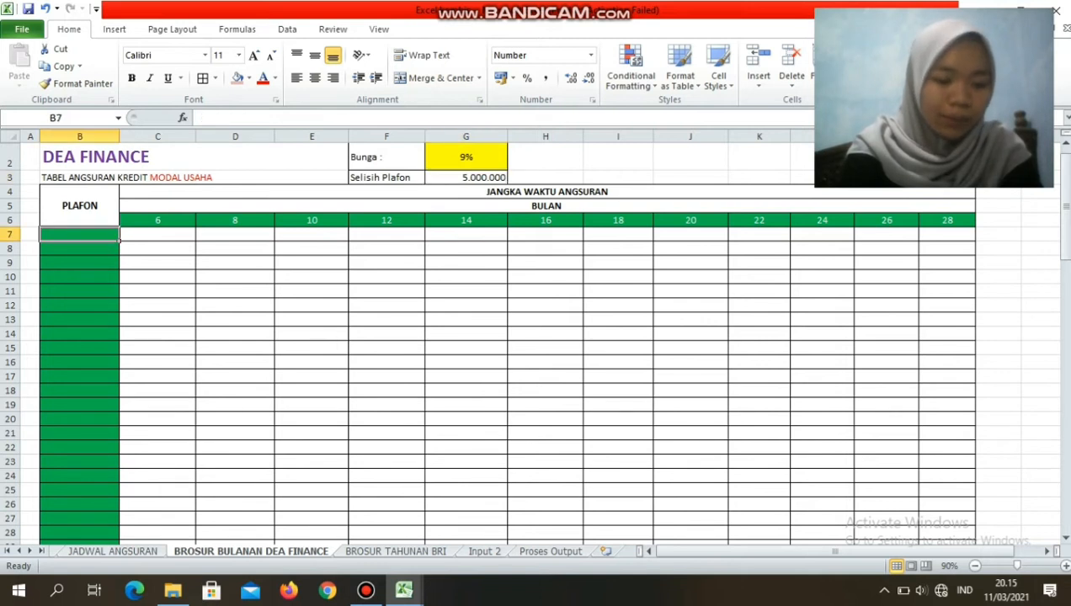
type("45")
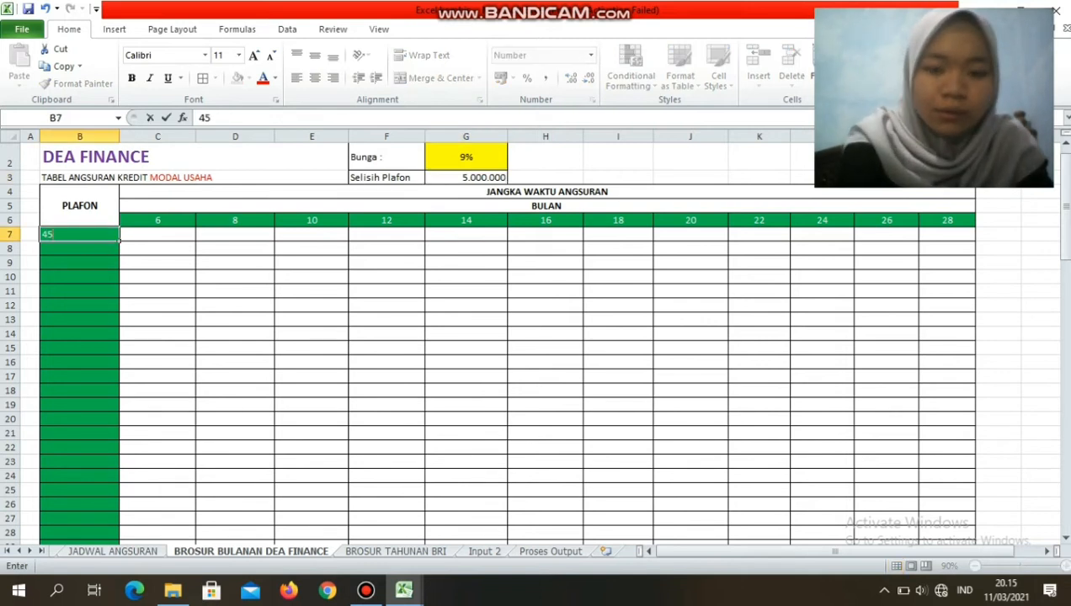
type(".000.")
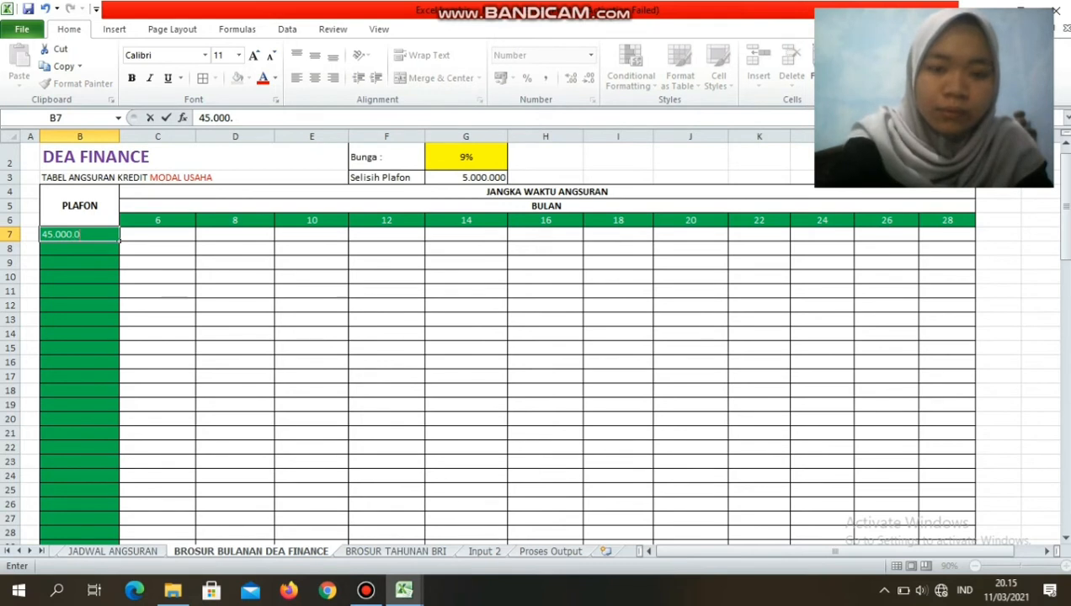
type("000")
key("Return")
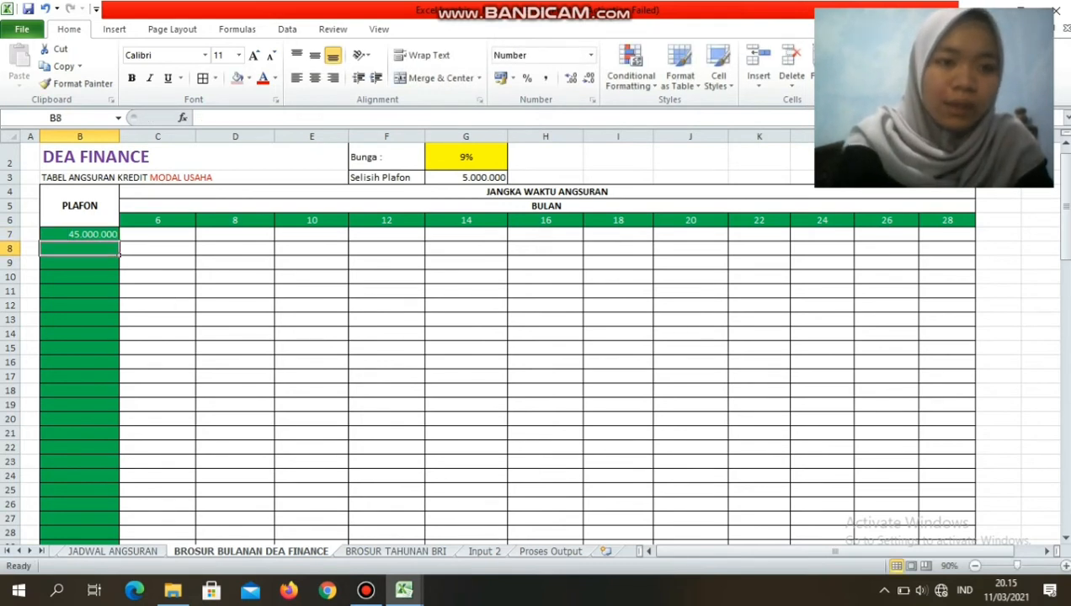
key("Up")
key("Down")
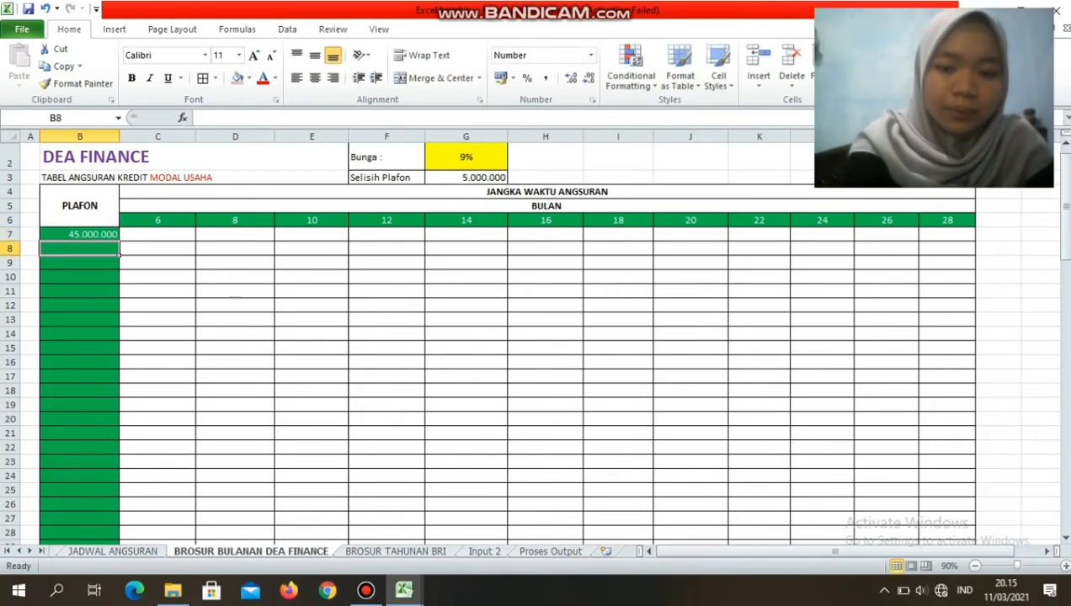
type("50.000.000")
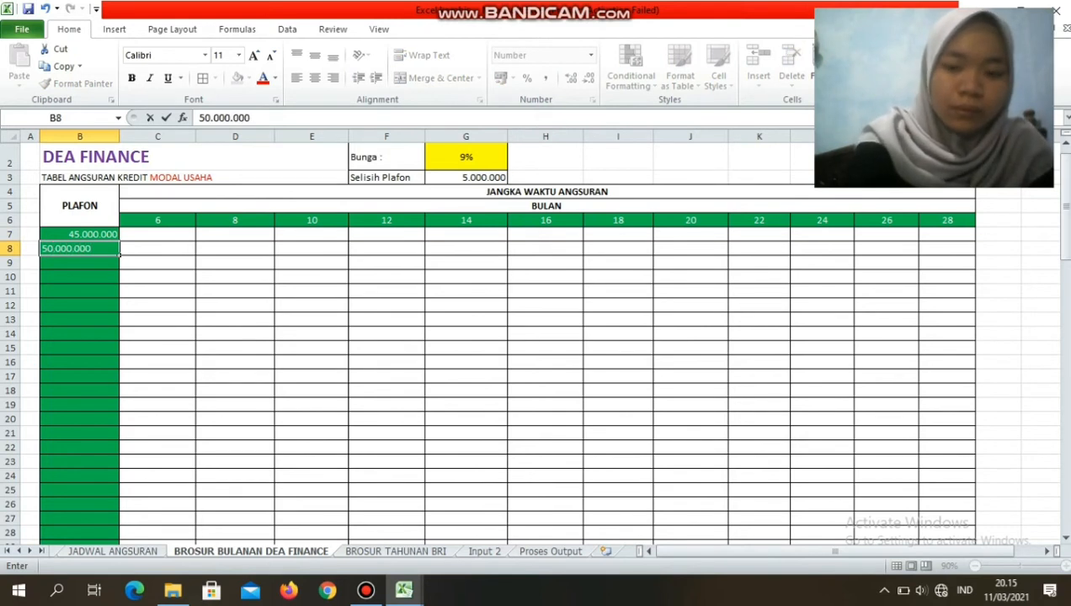
key("Return")
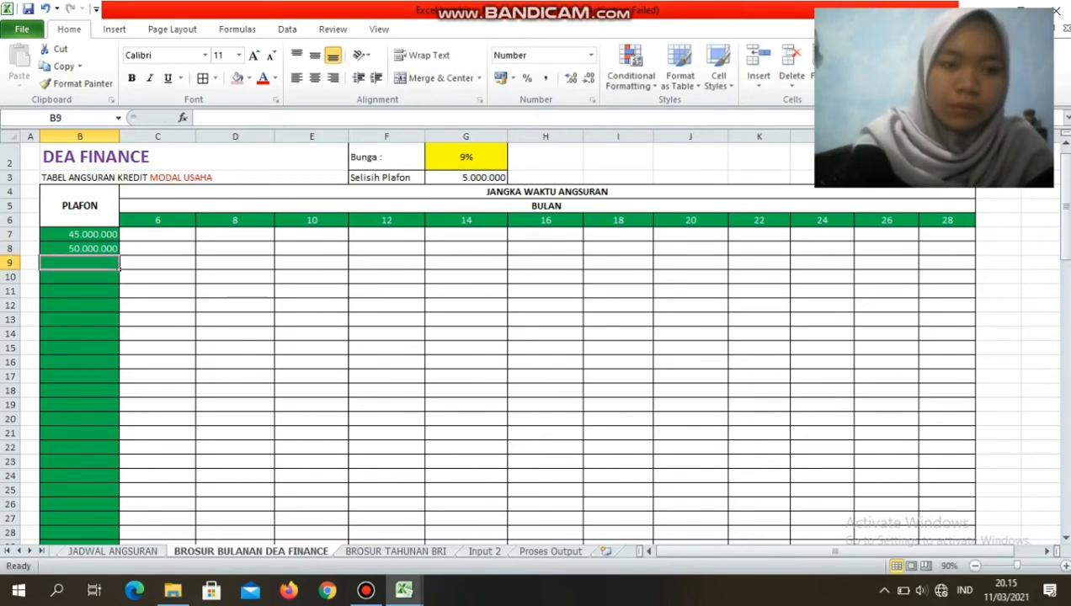
- Extend the PLAFON series from B7:B8 down to row 98, ending at 500.000.000
key("Up")
key("Up")
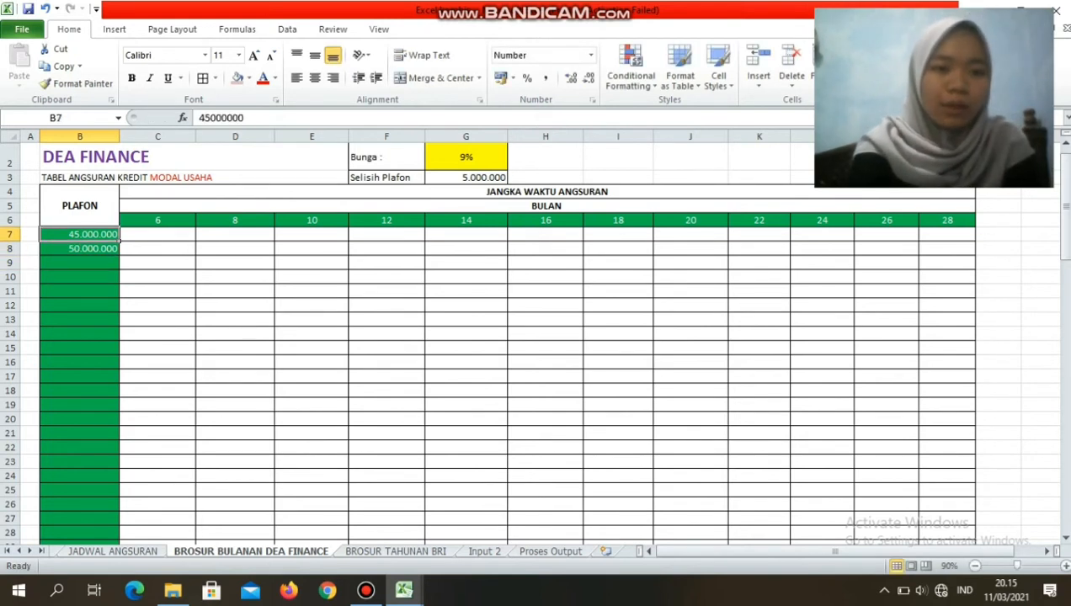
key("shift+Down")
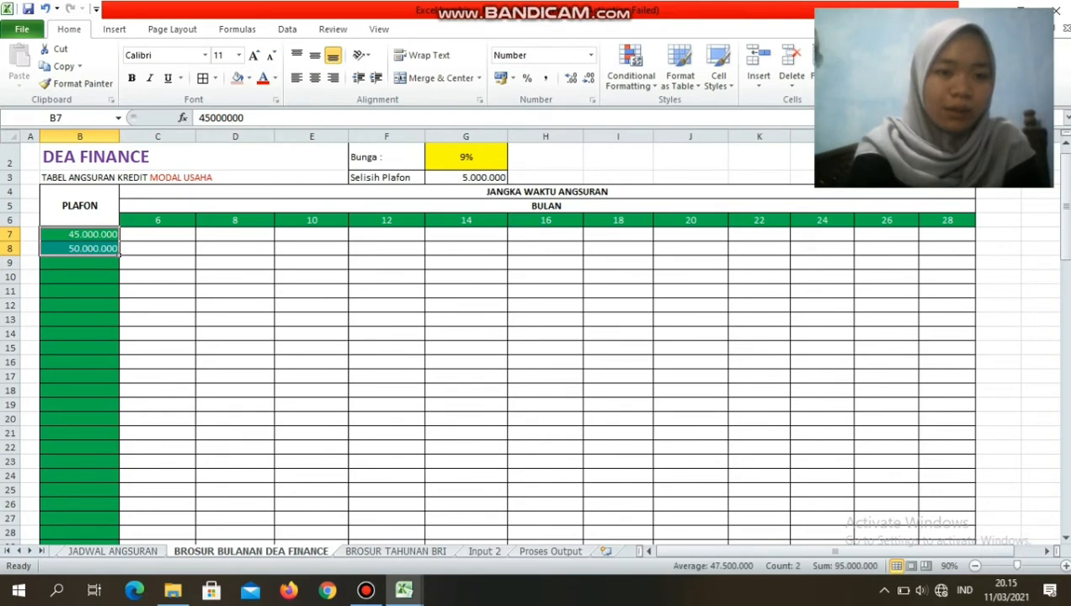
left_click_drag(120, 255, 121, 510)
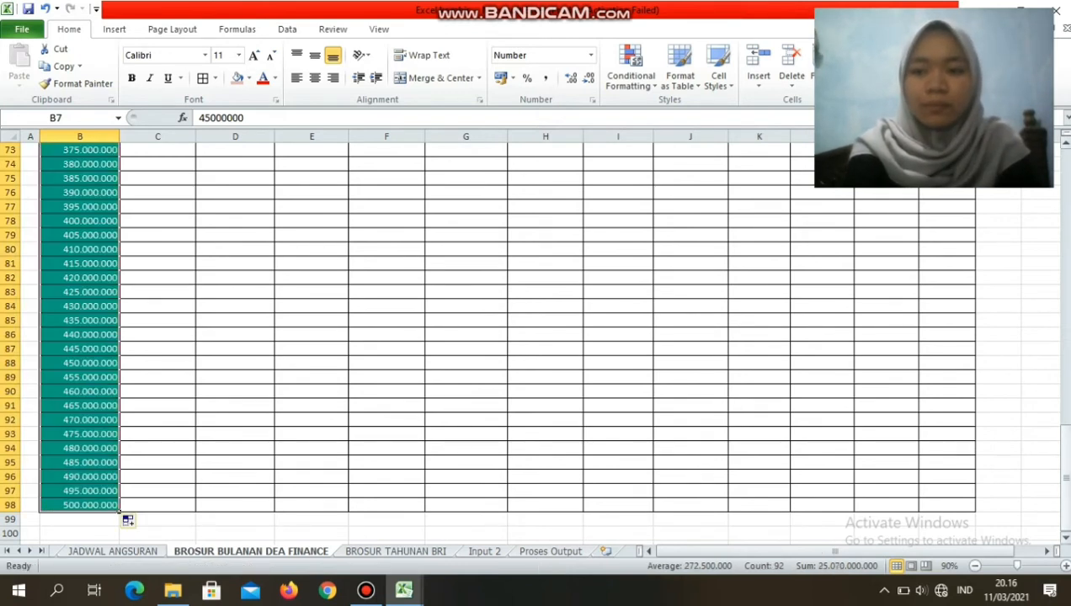
left_click_drag(1065, 450, 1065, 202)
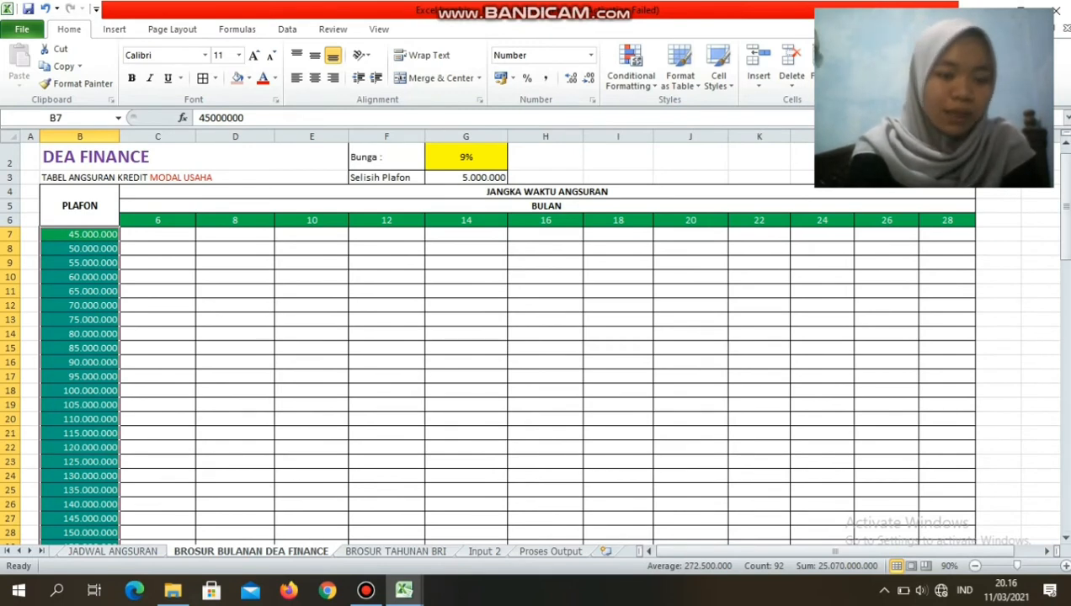
- Begin a PMT formula in C7 with the Bunga cell $G$2 as its absolute rate argument
left_click(158, 234)
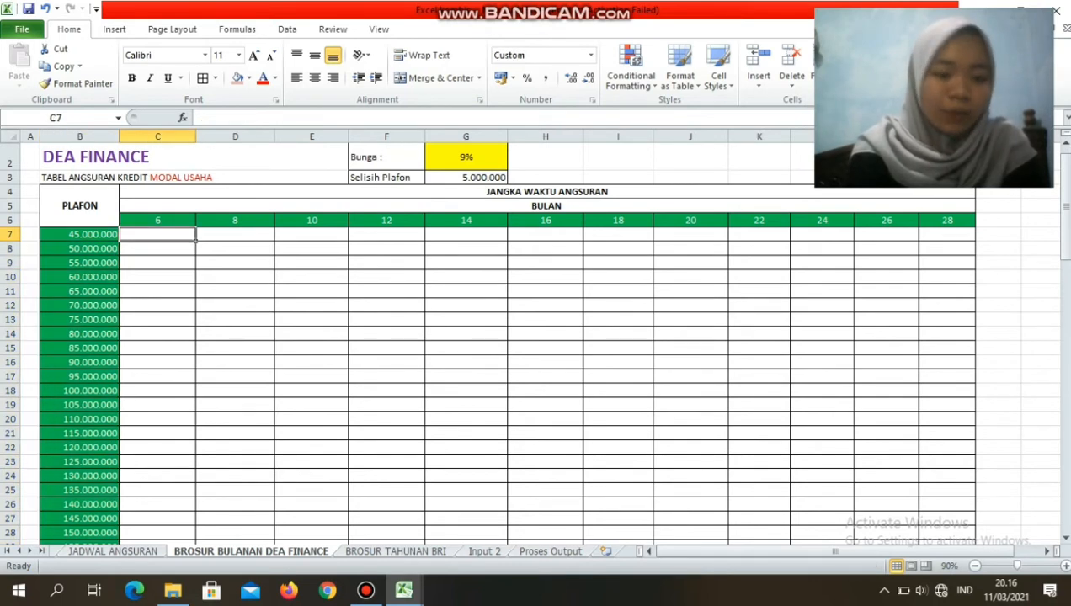
type("=")
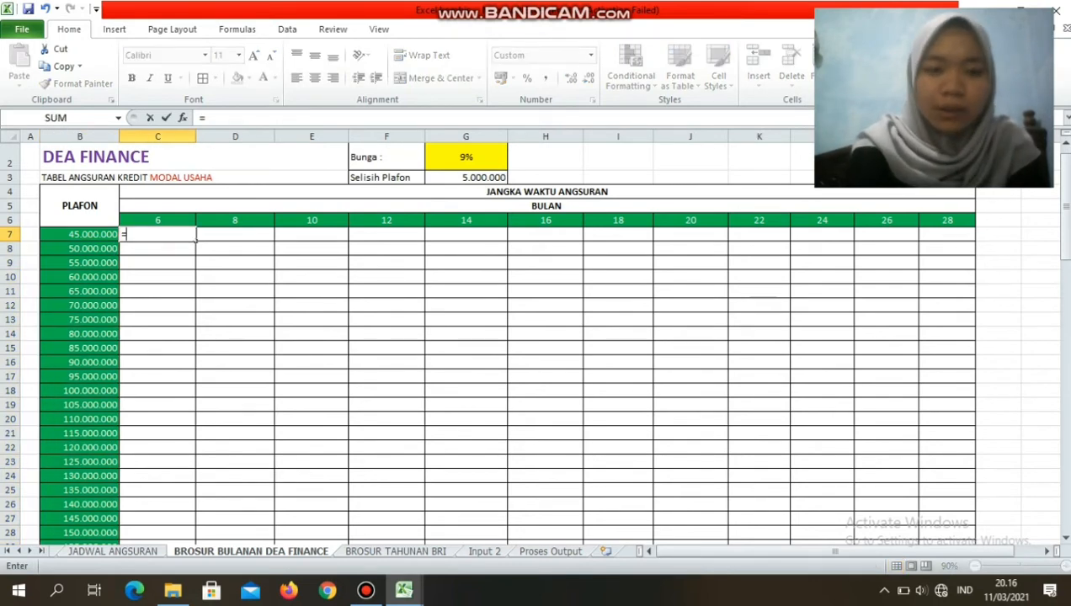
type("pmt(")
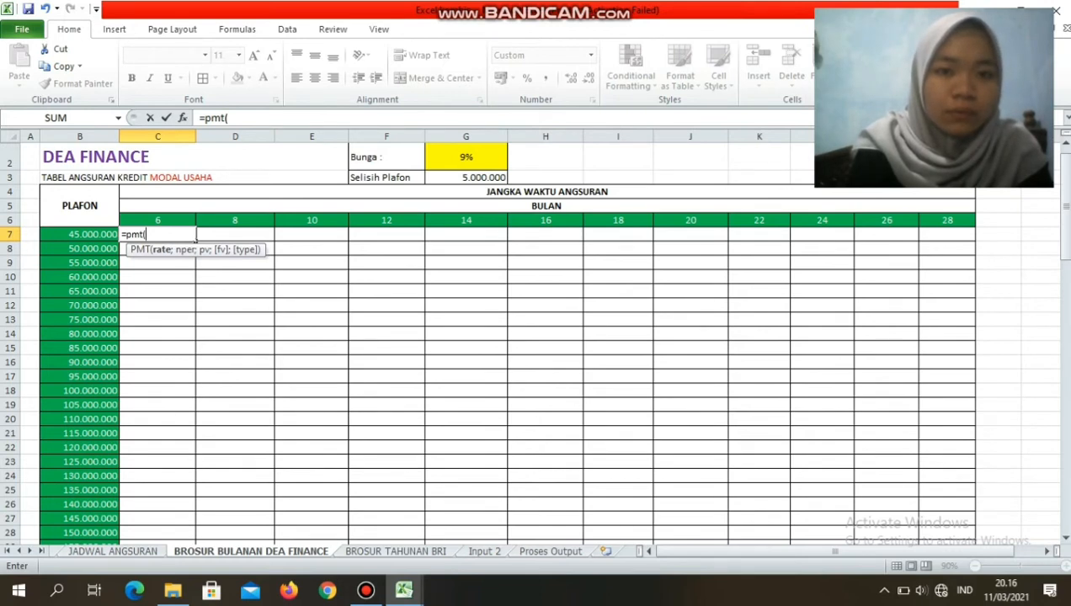
left_click(467, 158)
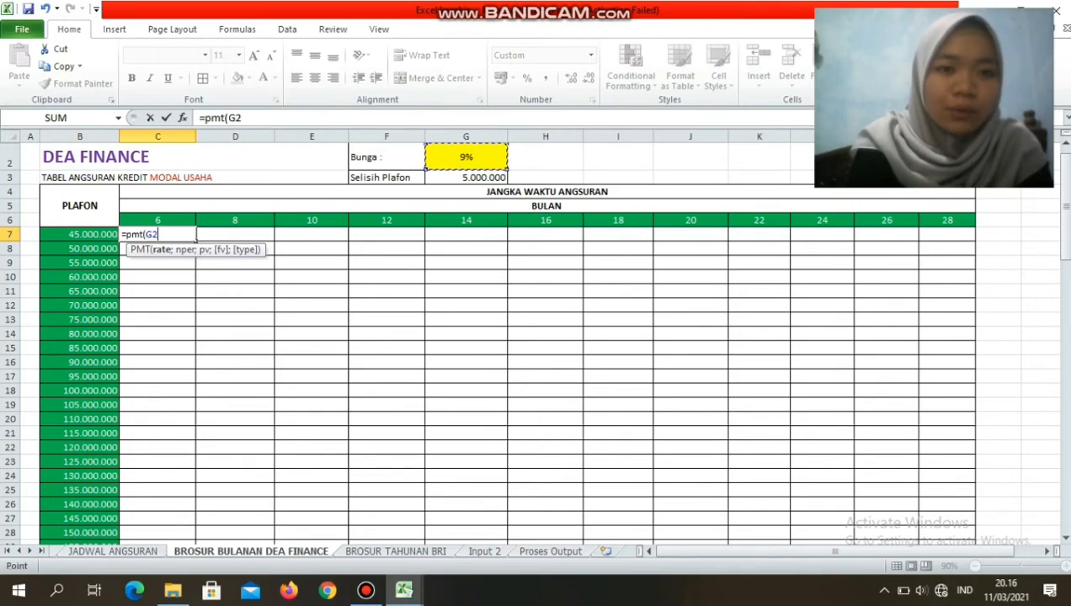
key("F4")
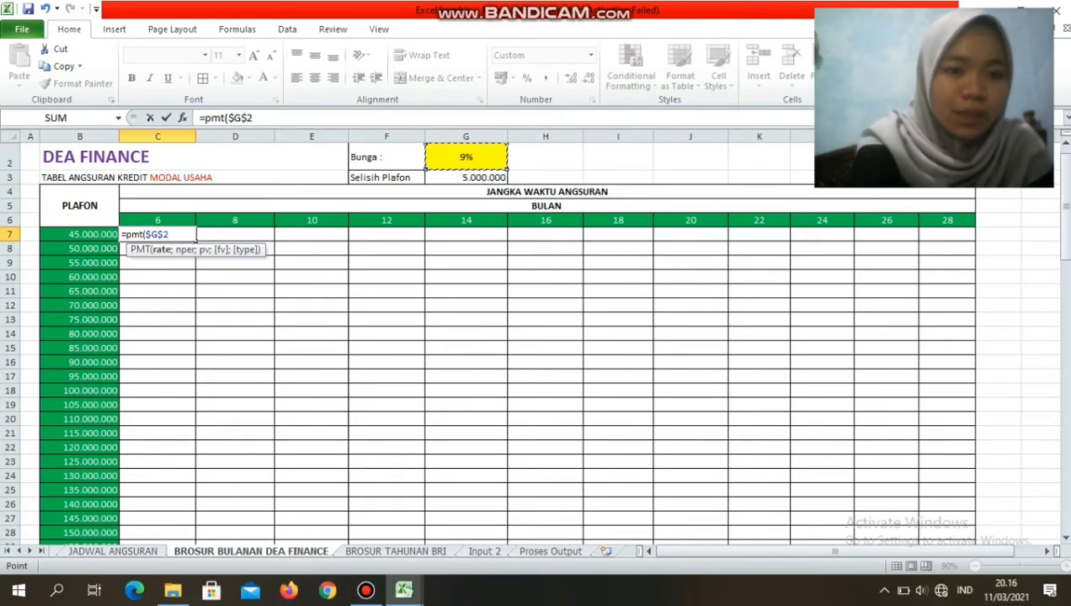
type(";")
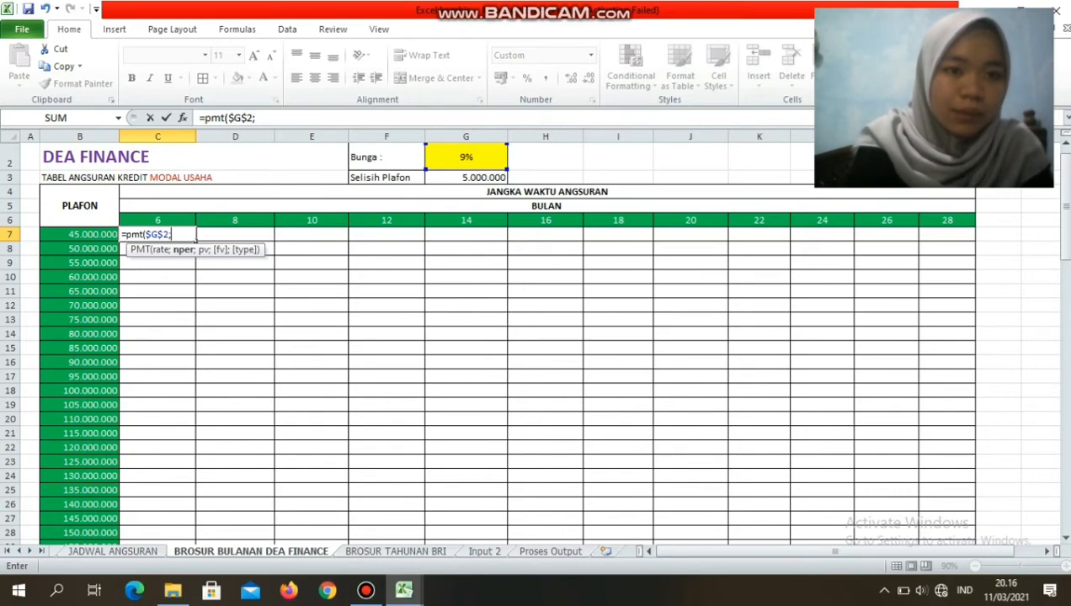
- Add the 6-month header cell as the formula's nper argument, locking only its row as C$6
key("Up")
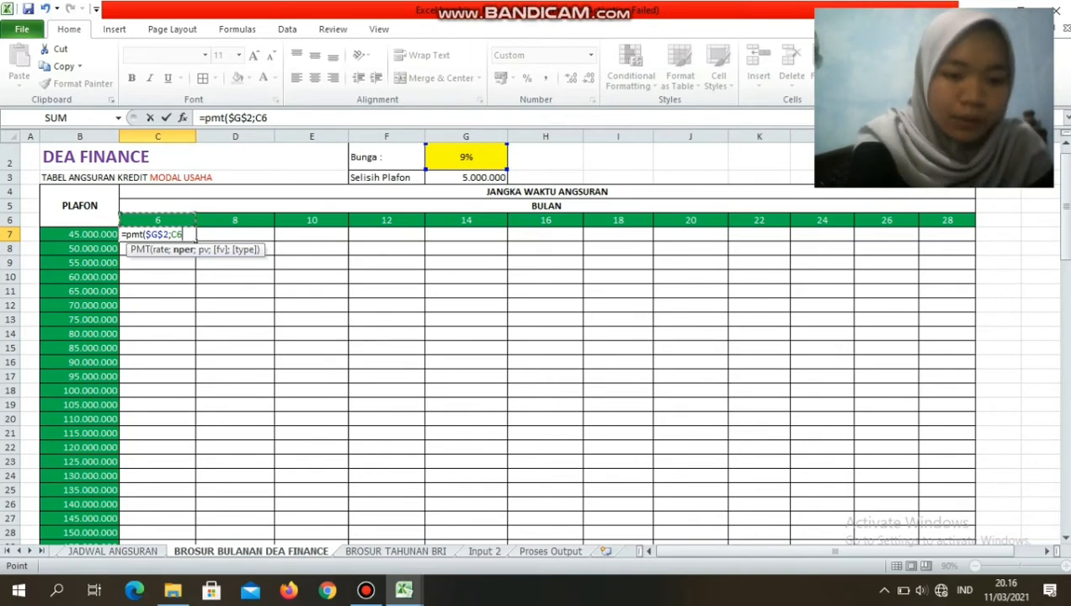
key("F4")
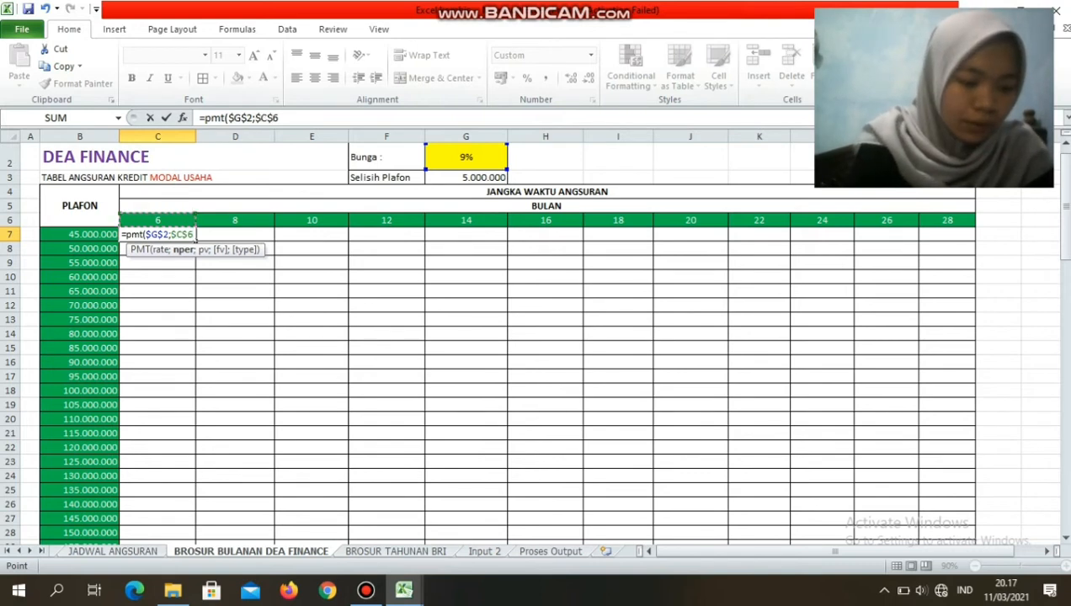
type(";")
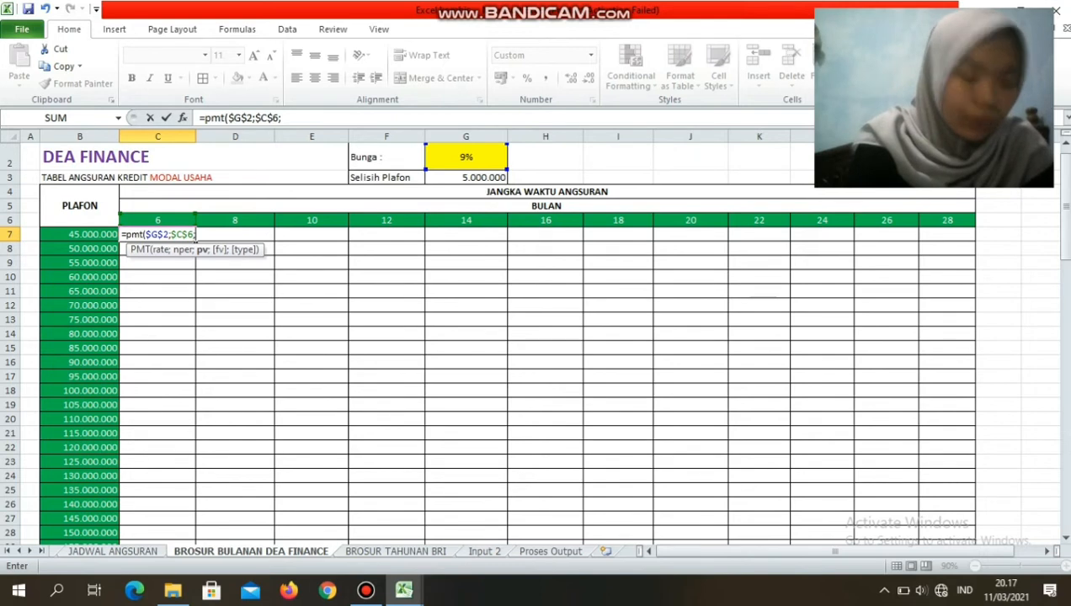
left_click(177, 235)
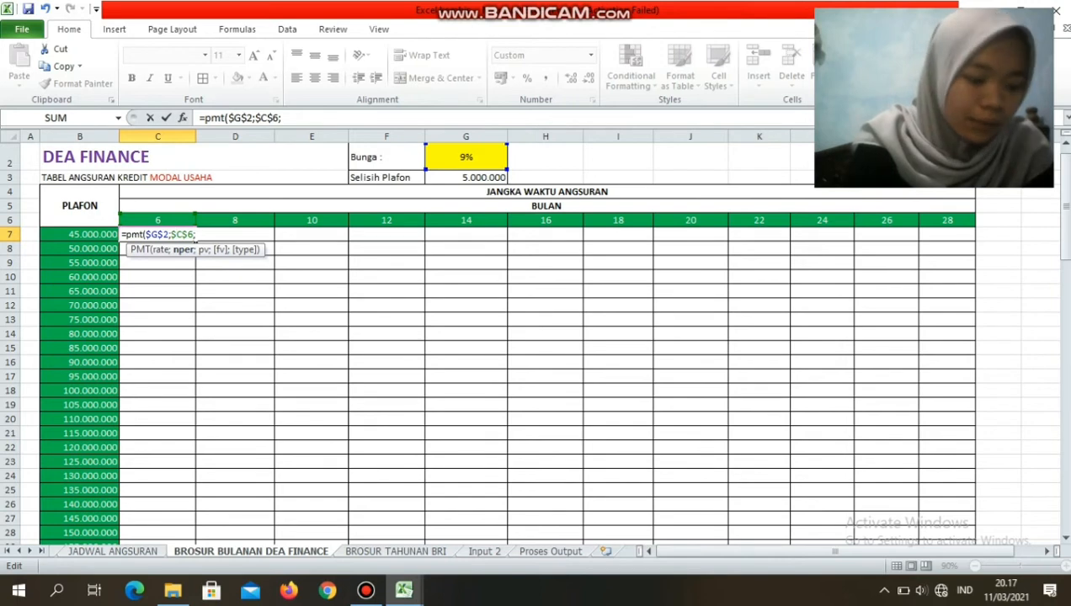
key("BackSpace")
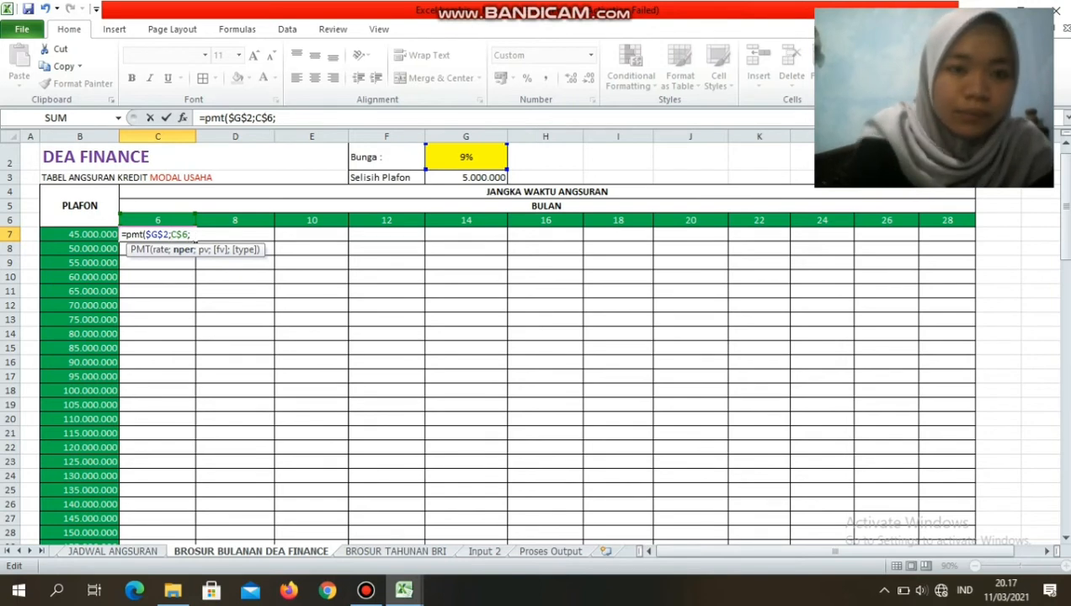
key("End")
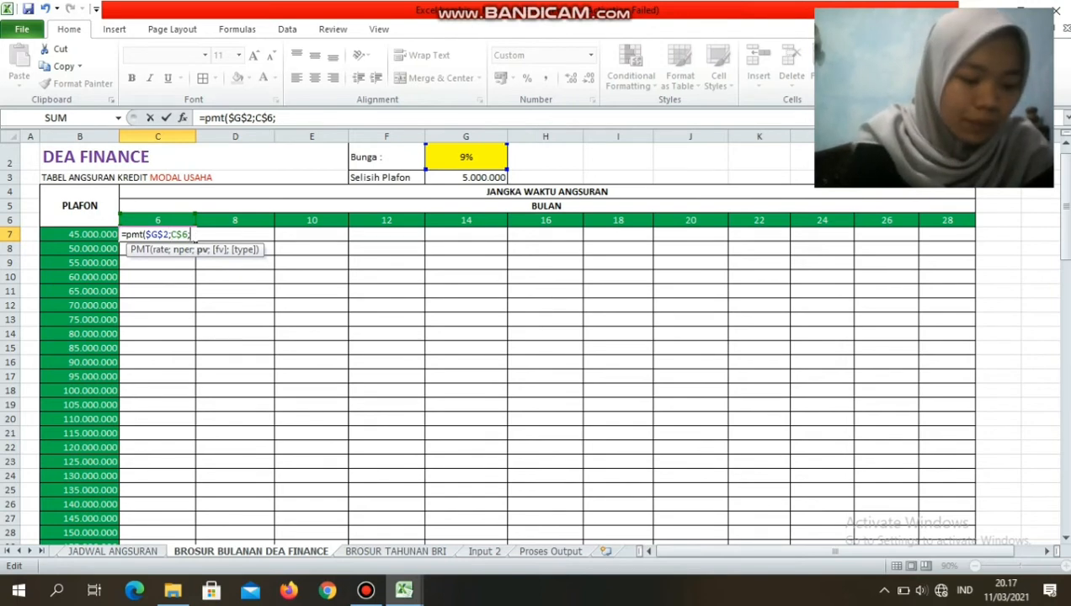
- Leave pv empty, set fv to -$B7 with only the column locked, and complete C7 as =PMT($G$2;C$6;;-$B7)
type(";")
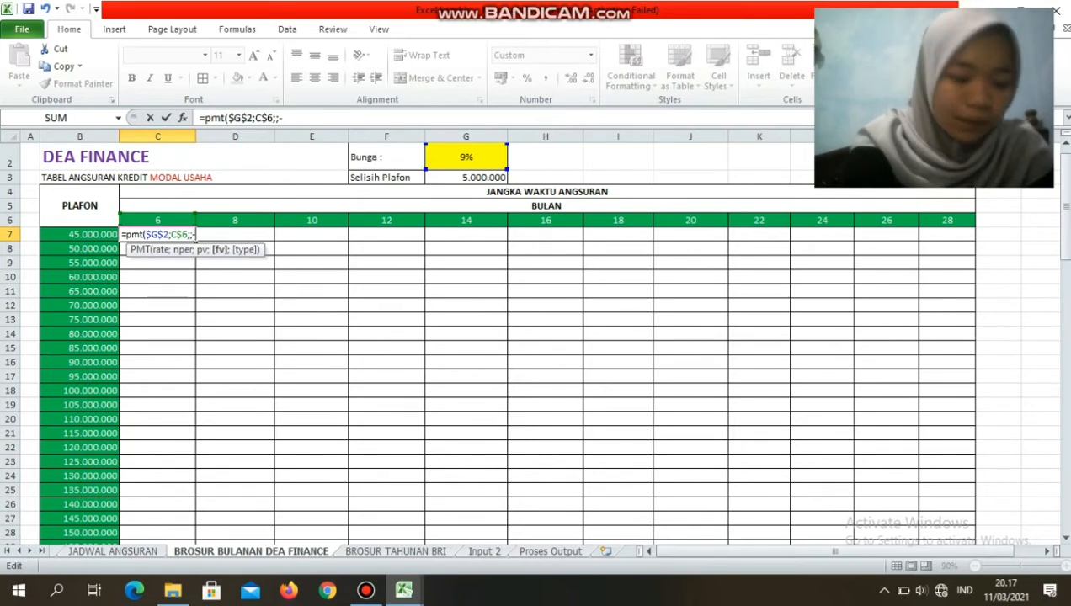
type("-")
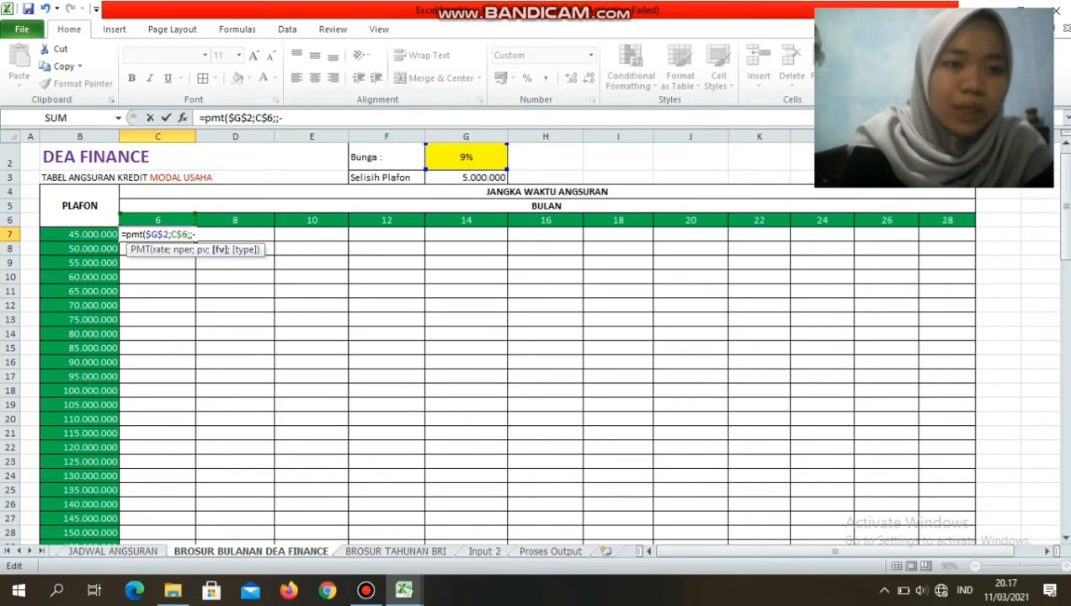
key("Left")
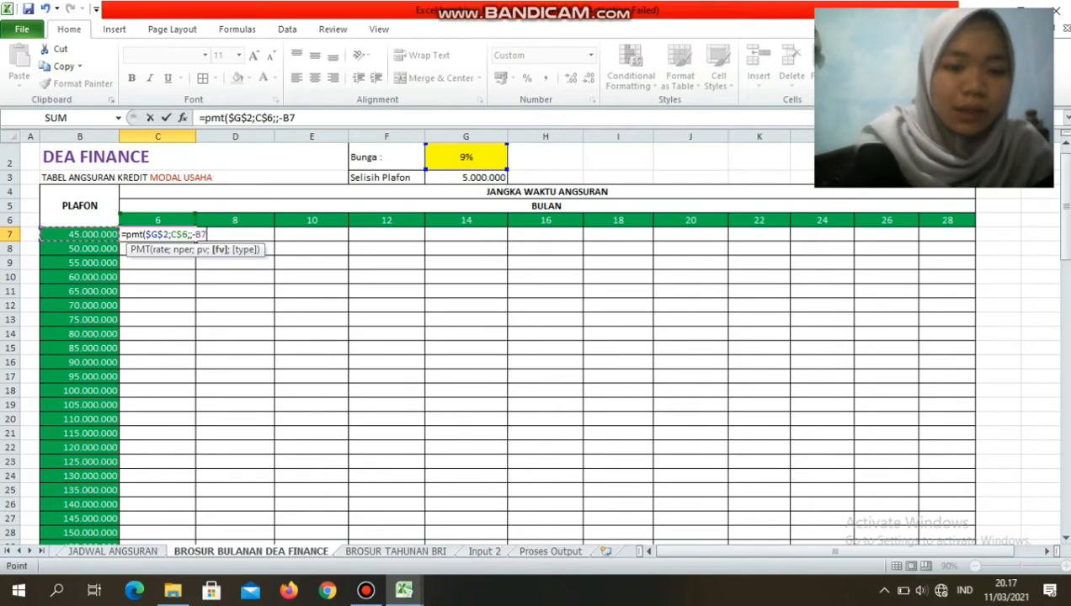
key("F4")
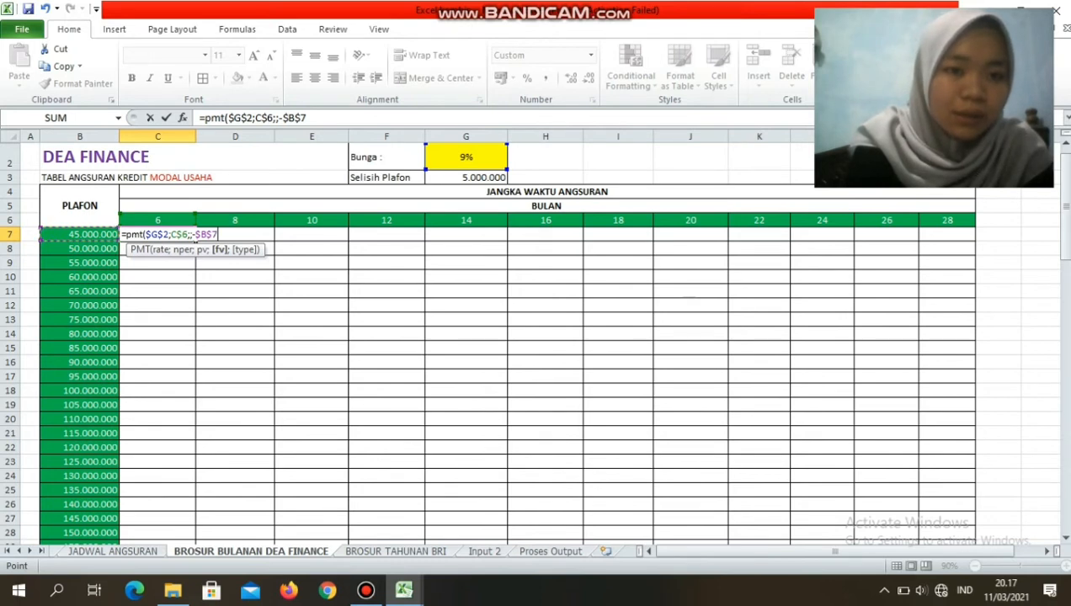
left_click(211, 235)
key("BackSpace")
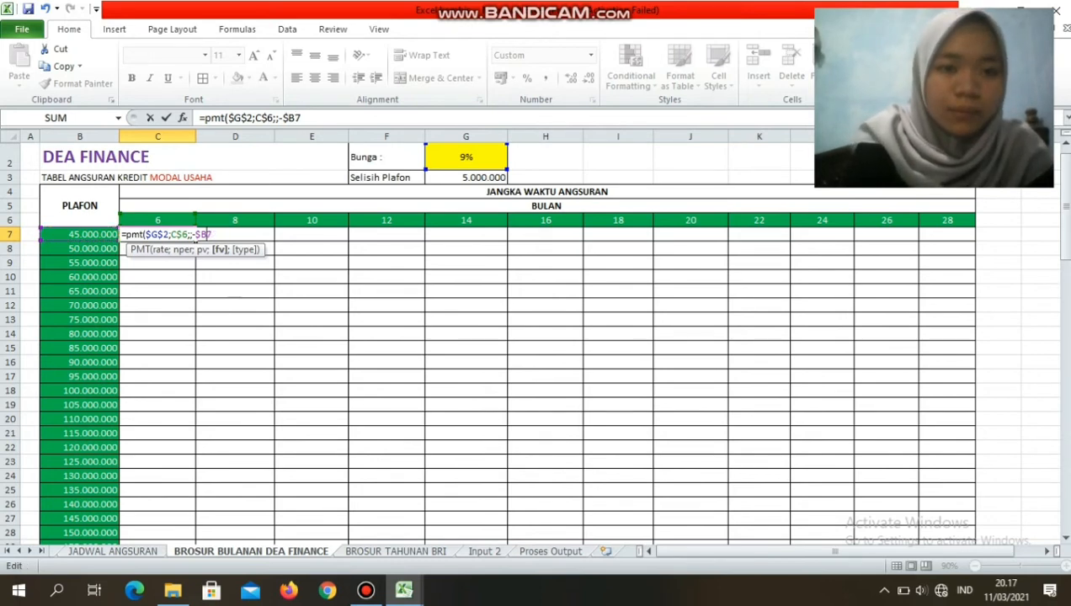
type(")")
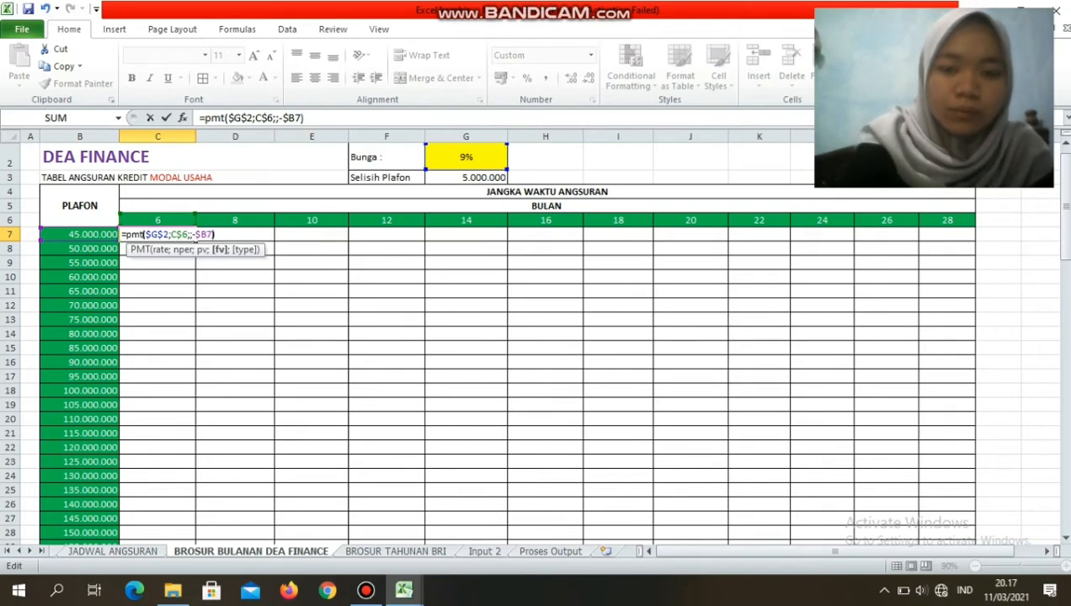
key("Return")
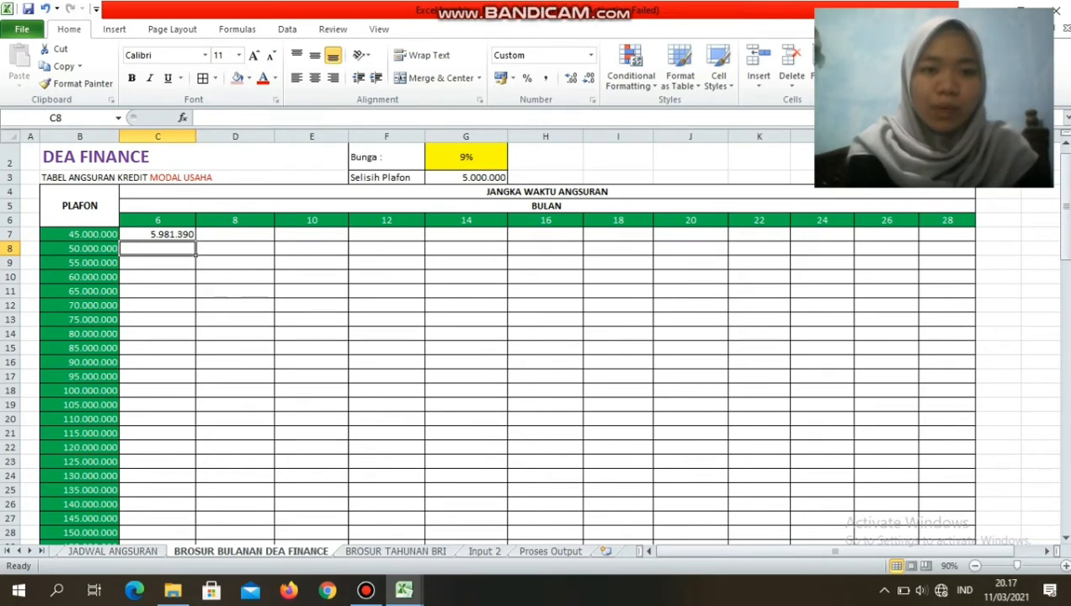
- Copy the PMT formula in C7 across row 7 through the 28-month column
left_click(158, 235)
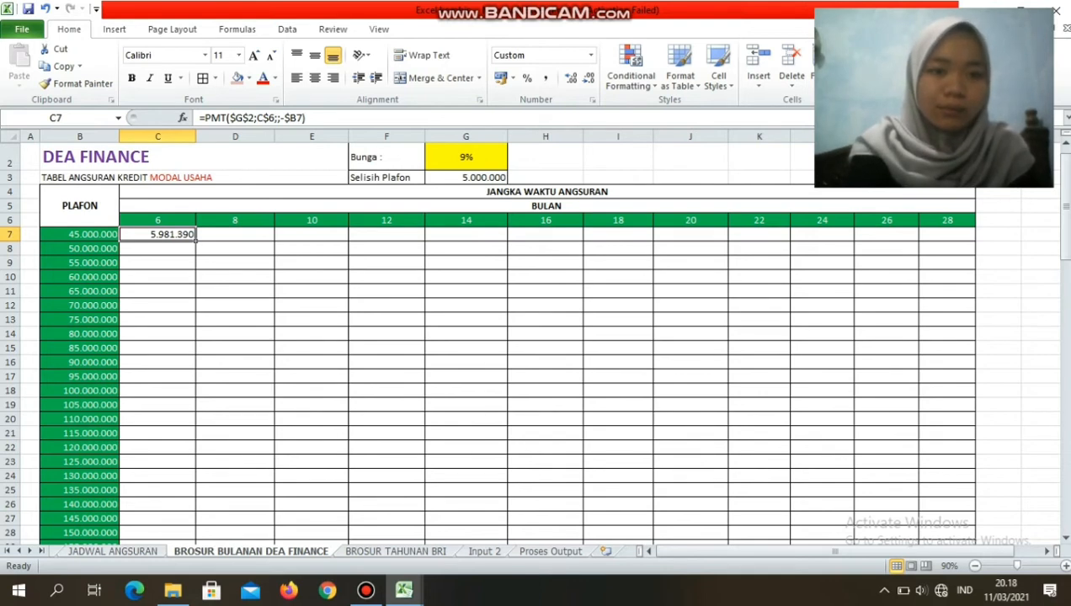
left_click_drag(158, 234, 619, 248)
left_click_drag(618, 236, 312, 235)
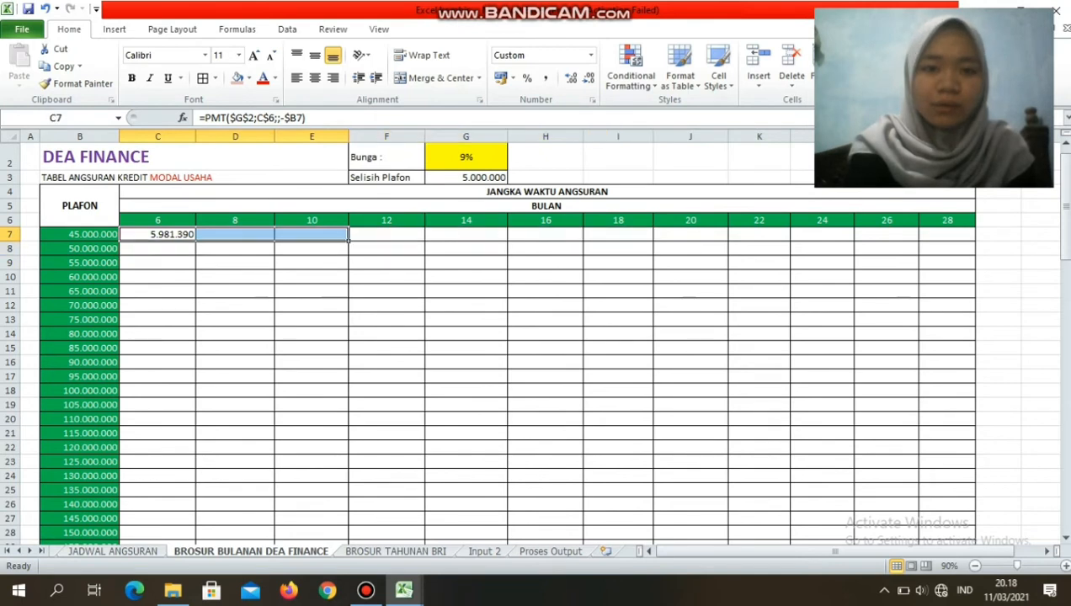
left_click(160, 235)
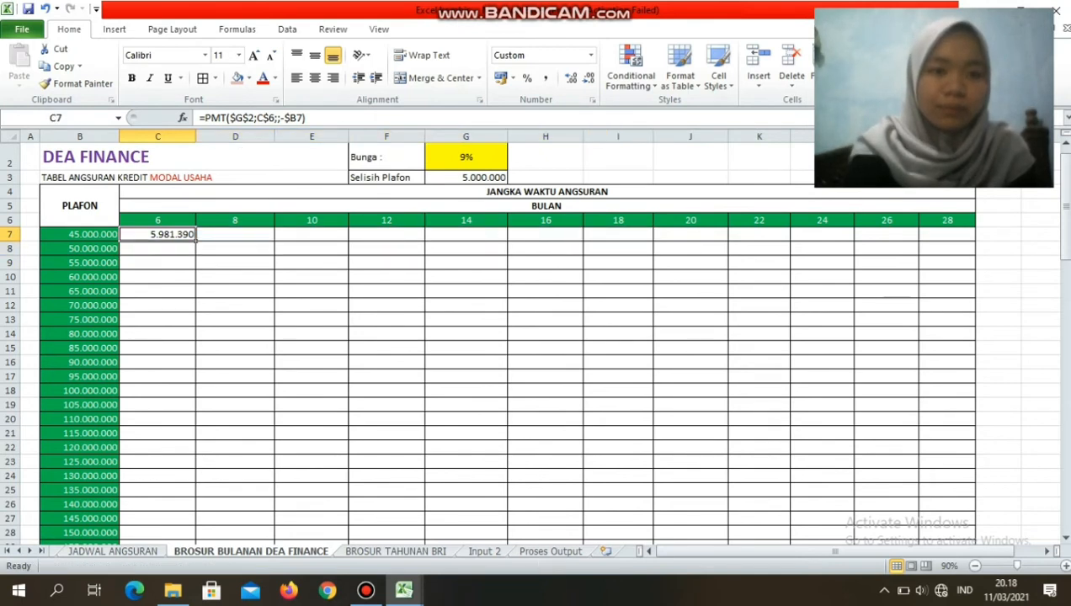
left_click_drag(196, 240, 964, 239)
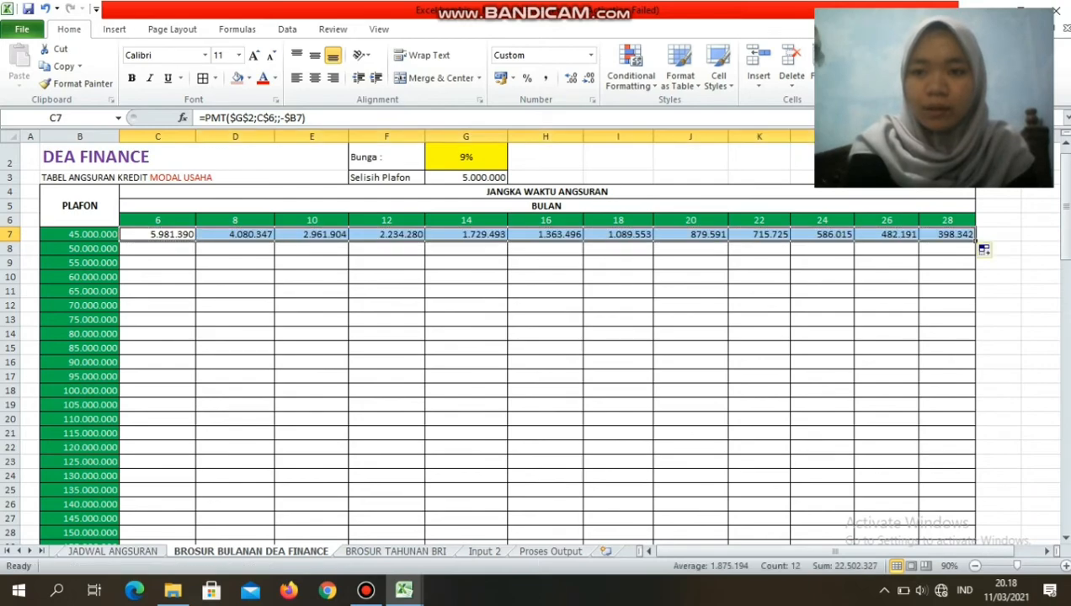
- Fill the row 7 installment formulas down to the 500.000.000 plafon in row 98 and check the last rows
double_click(976, 241)
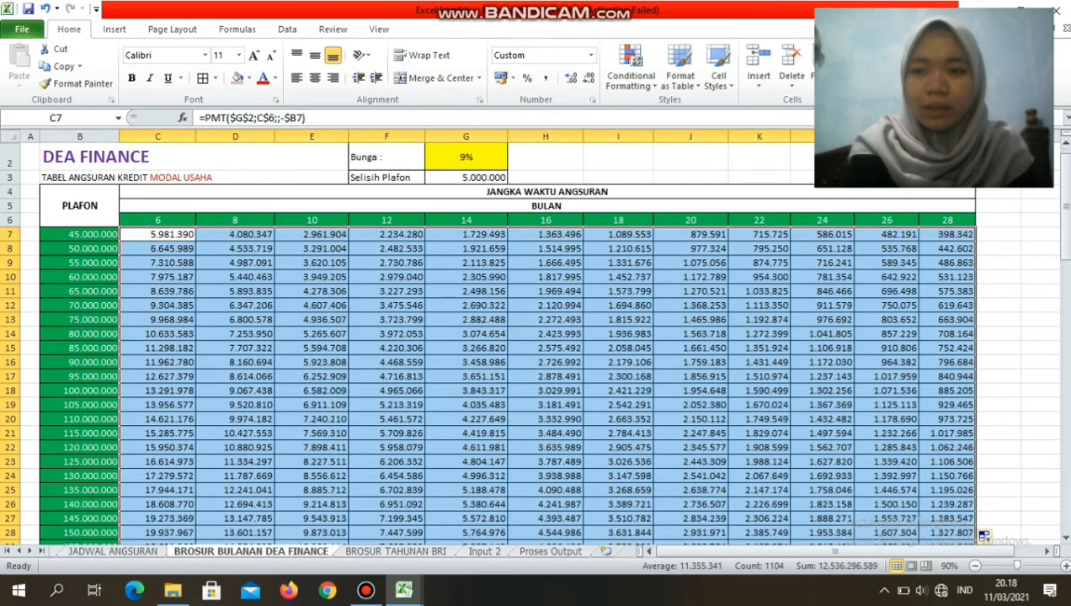
left_click_drag(1066, 193, 1066, 322)
left_click_drag(1066, 253, 1065, 330)
left_click(758, 462)
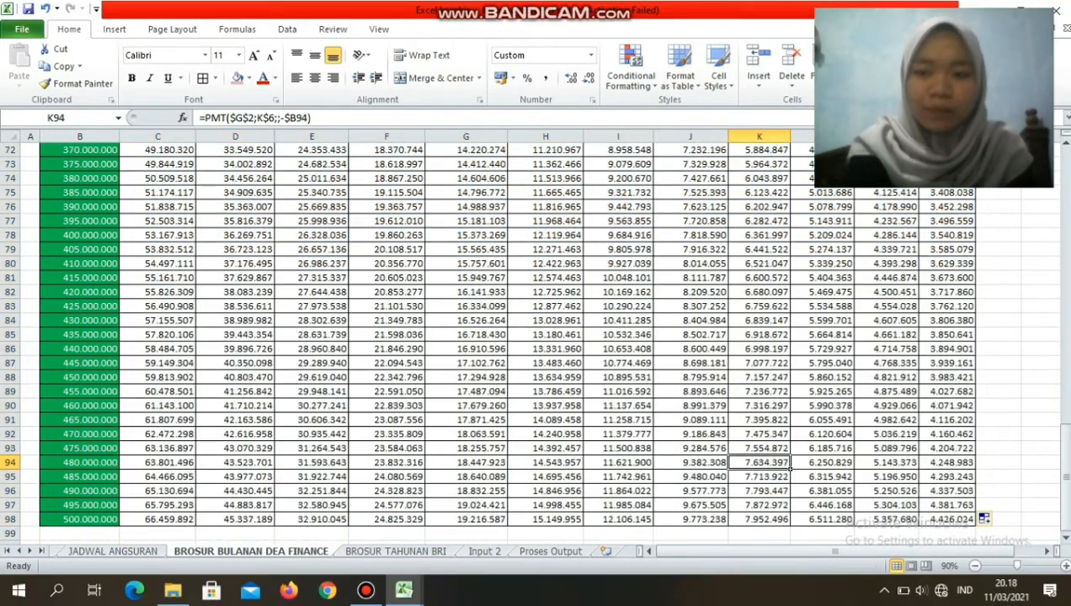
left_click(952, 519)
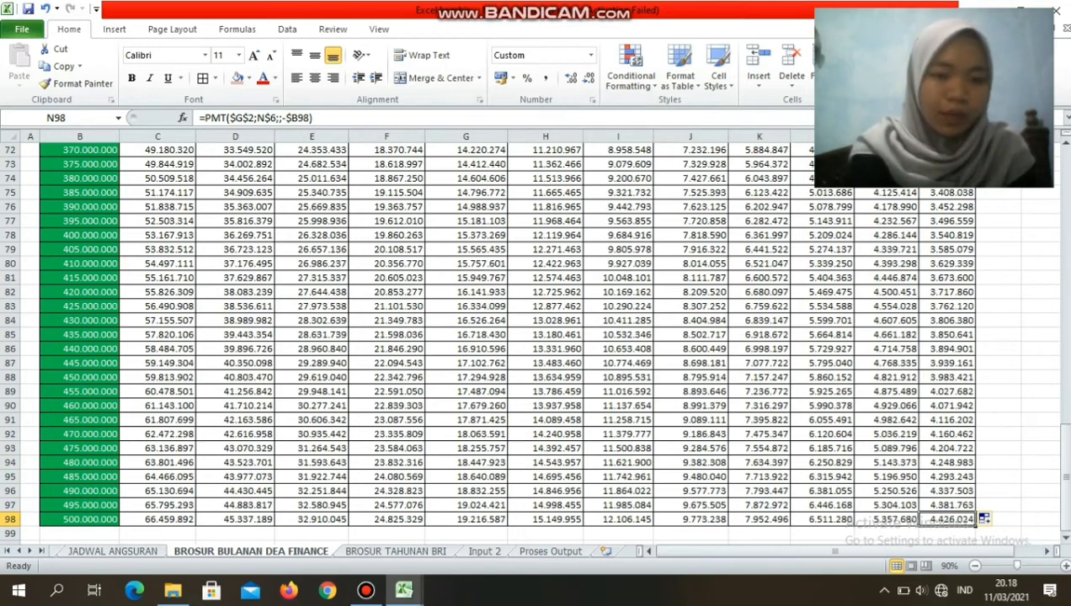
- On the BROSUR TAHUNAN BRI sheet, enter 75.000.000 as the first PLAFON value in B7
left_click(396, 552)
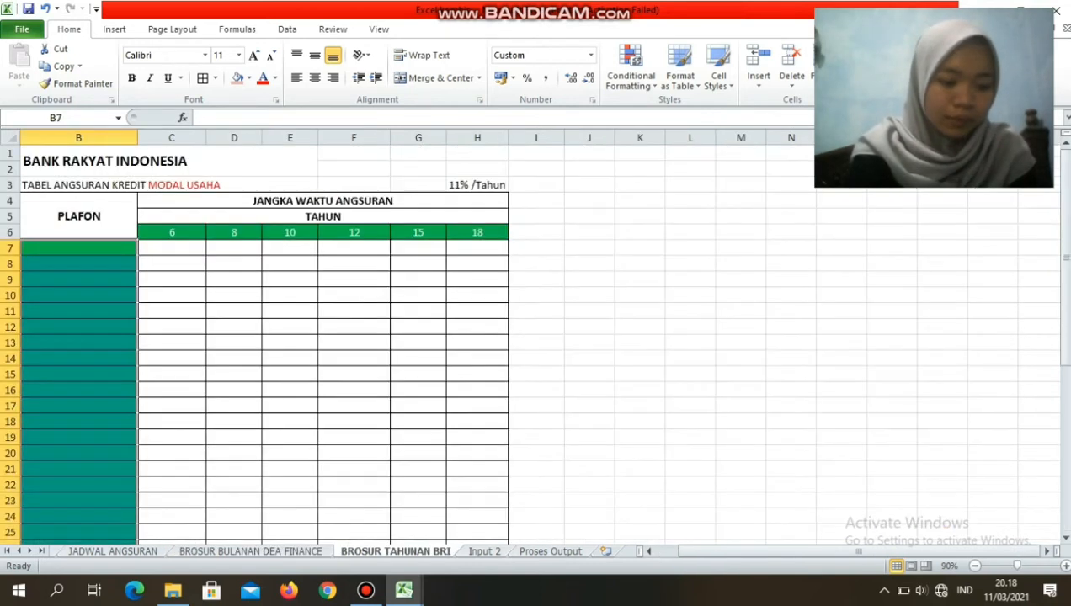
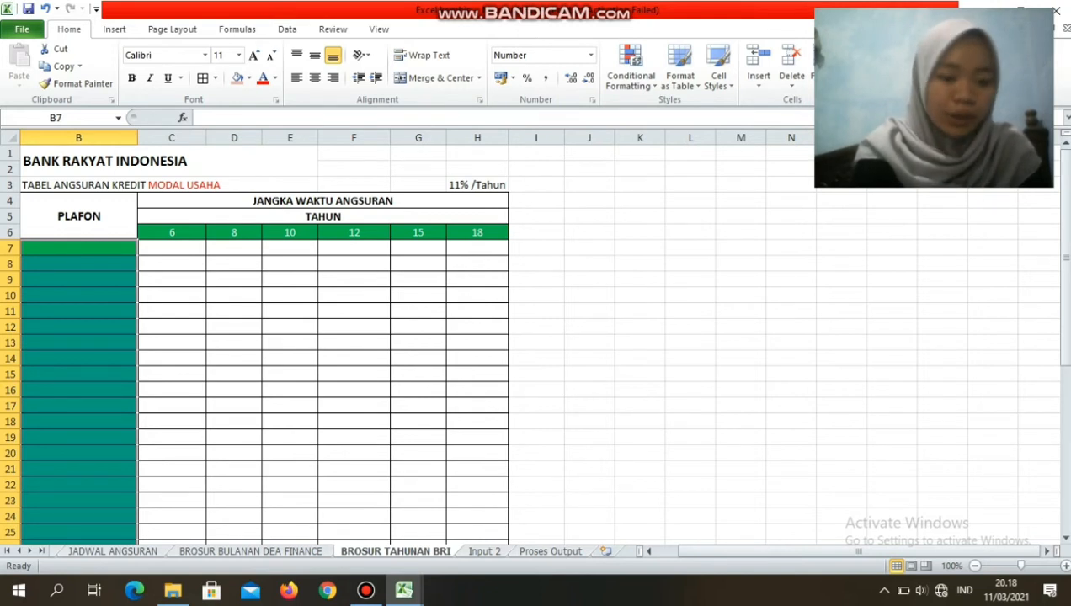
left_click(477, 185)
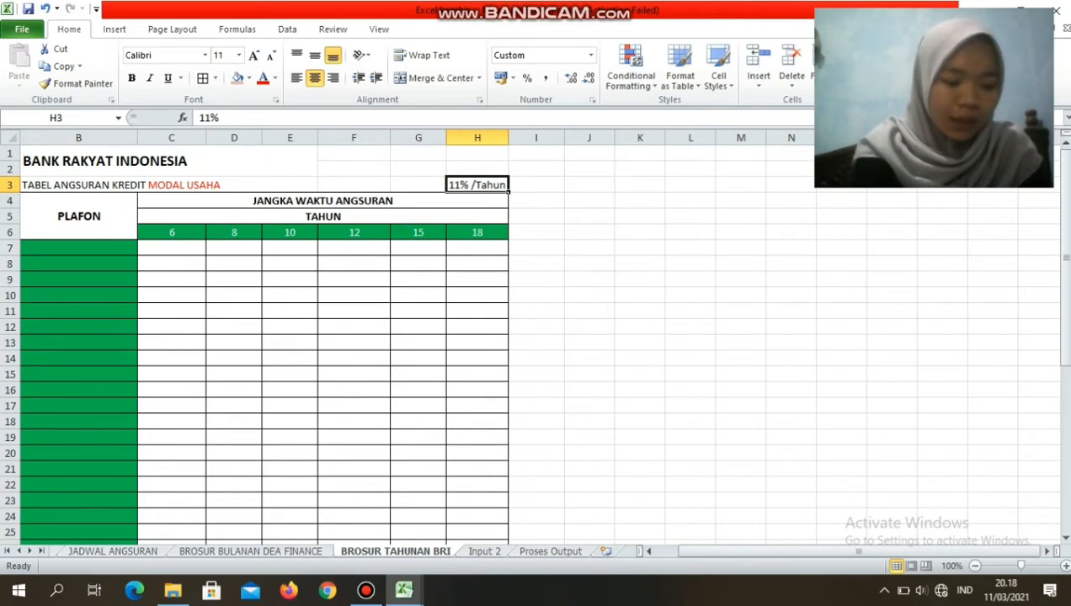
left_click(78, 248)
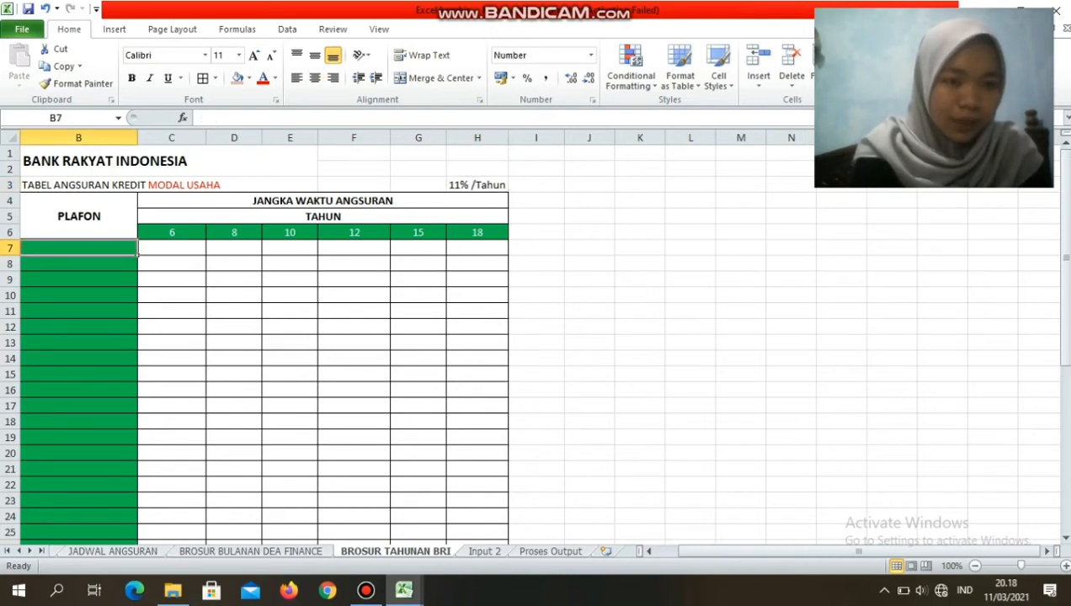
type("7")
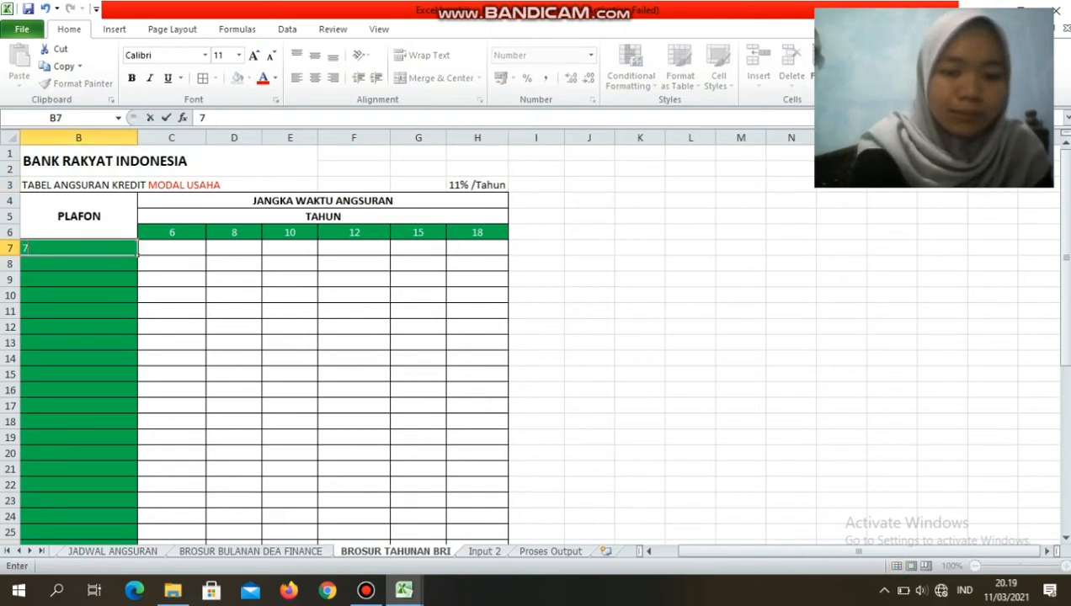
type("5.000")
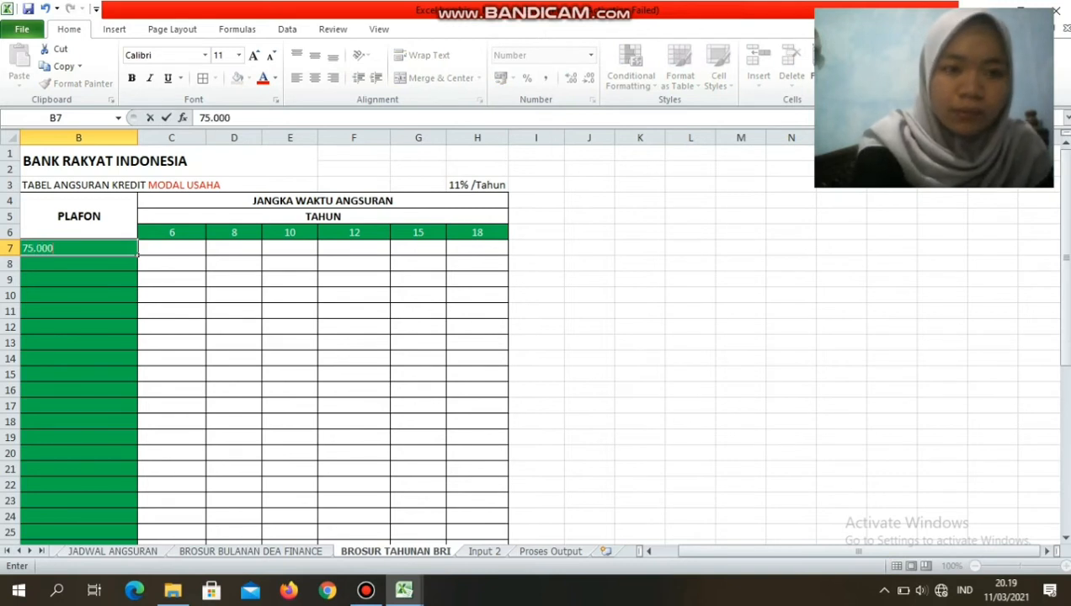
type(".000")
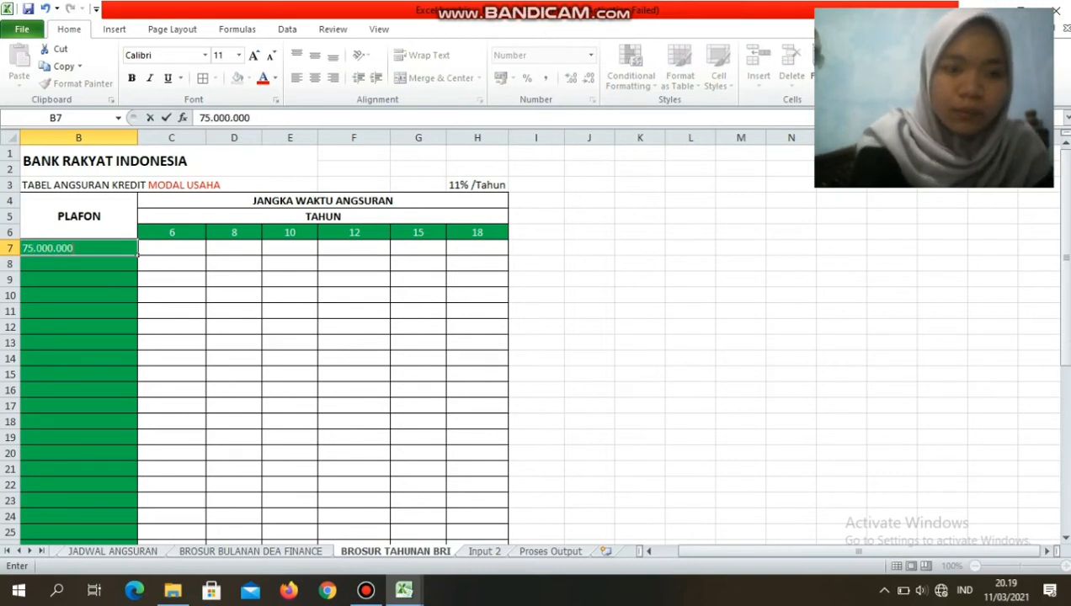
key("Return")
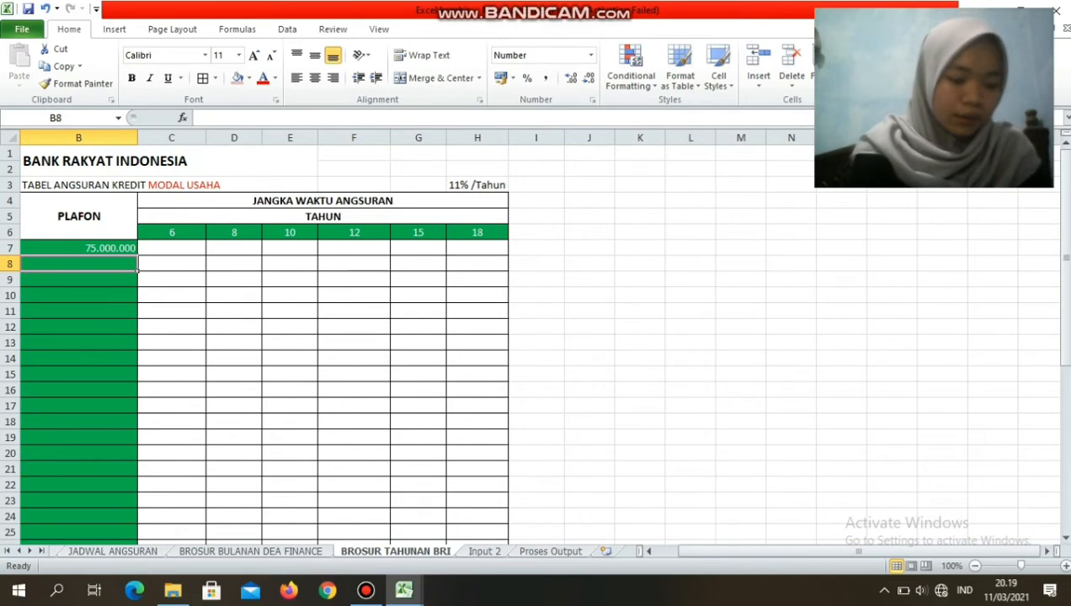
- Enter 100.000.000 as the second PLAFON value in B8
left_click(79, 248)
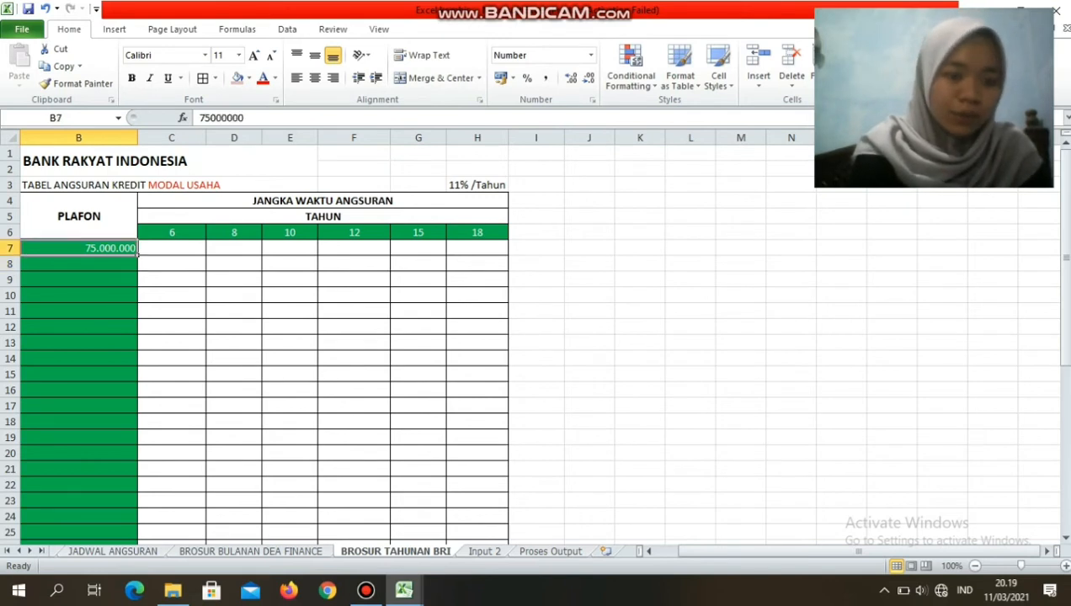
left_click(78, 265)
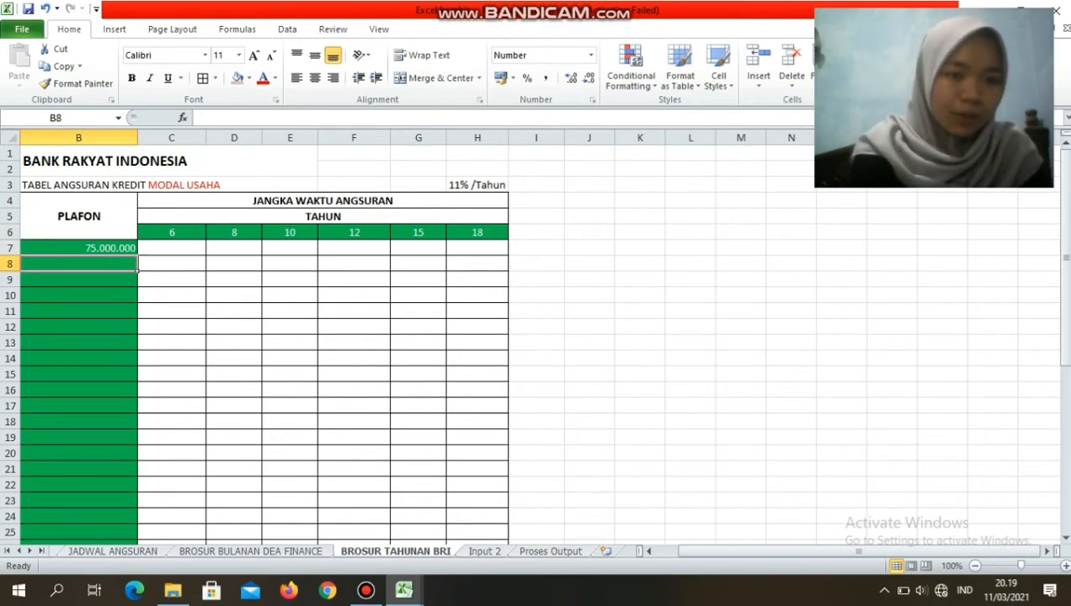
type("1")
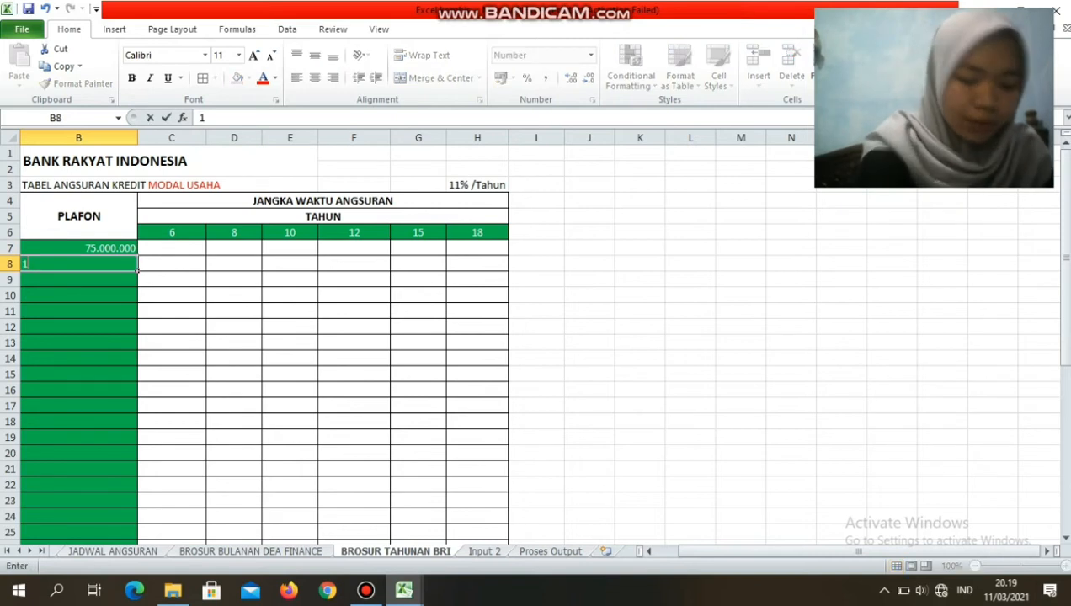
type("000")
key("BackSpace")
type(".")
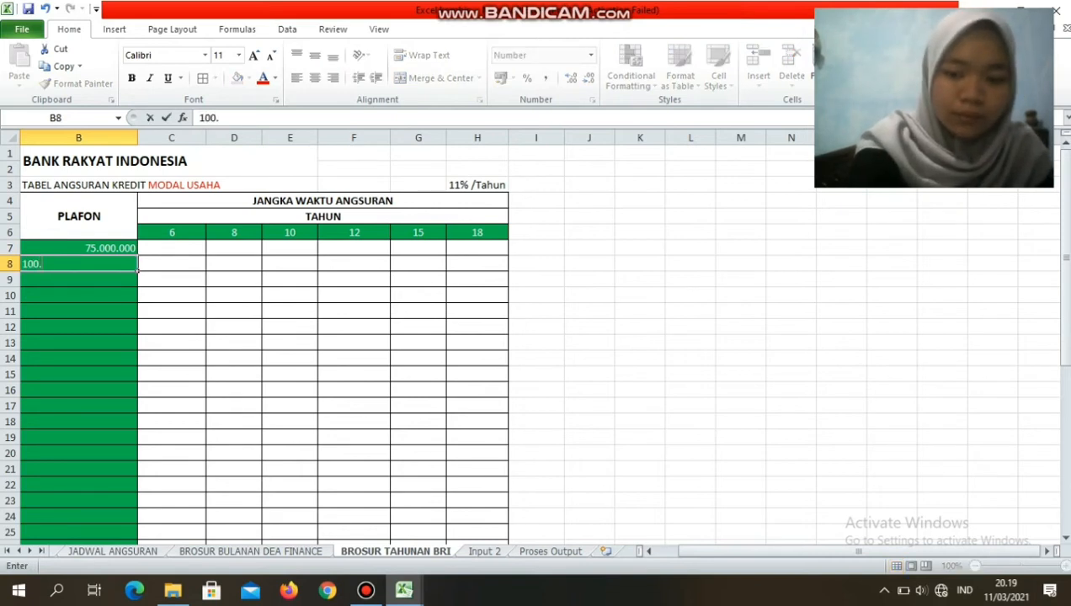
type("000.000")
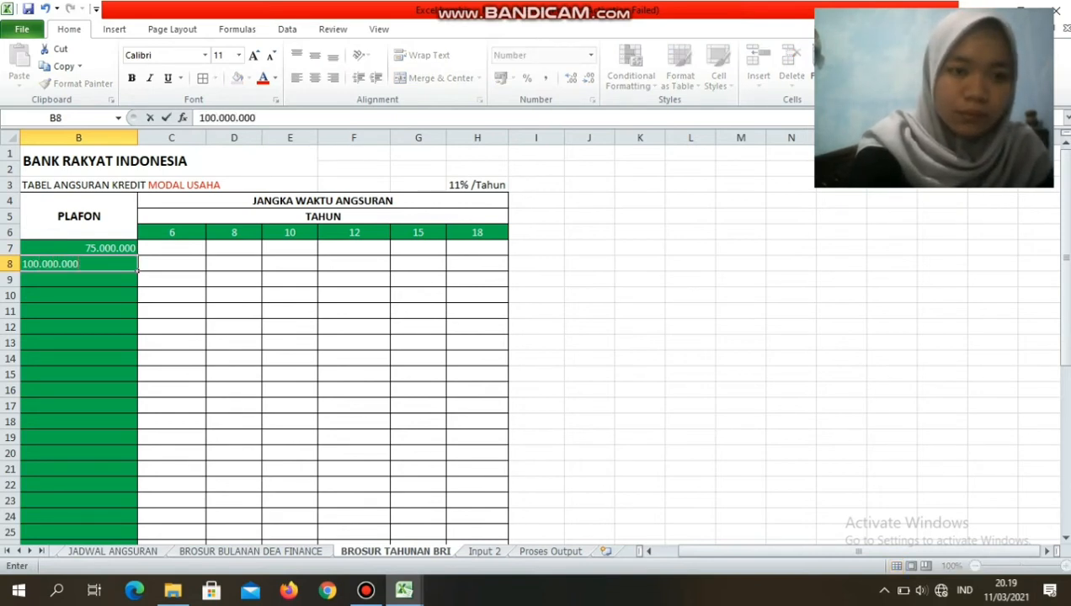
key("Return")
- Extend the PLAFON series from B7:B8 down to row 44, ending at 1.000.000.000
left_click(127, 263)
left_click(79, 248)
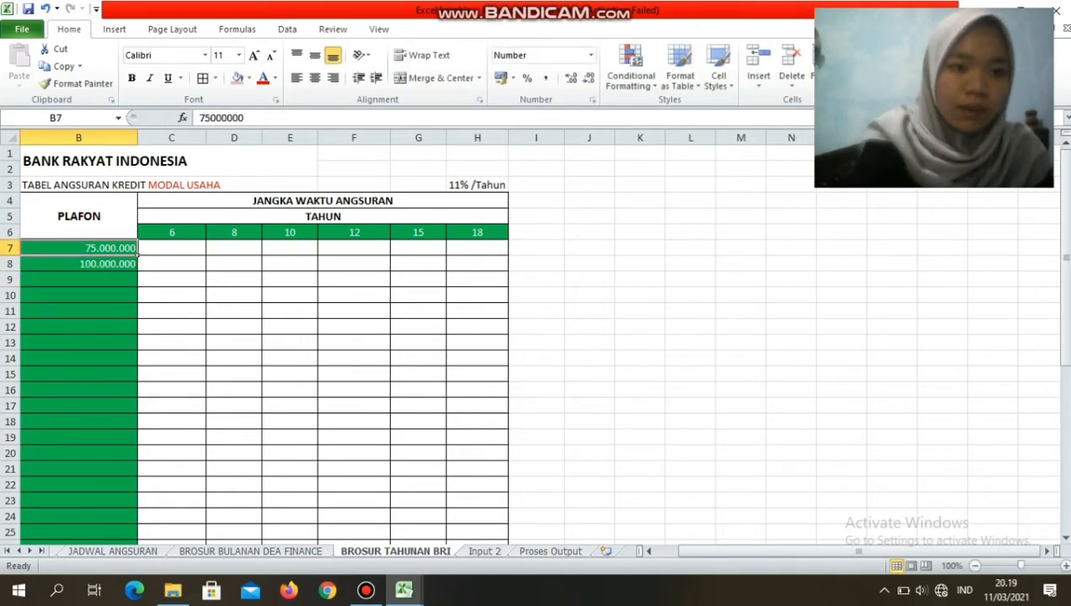
key("shift+Down")
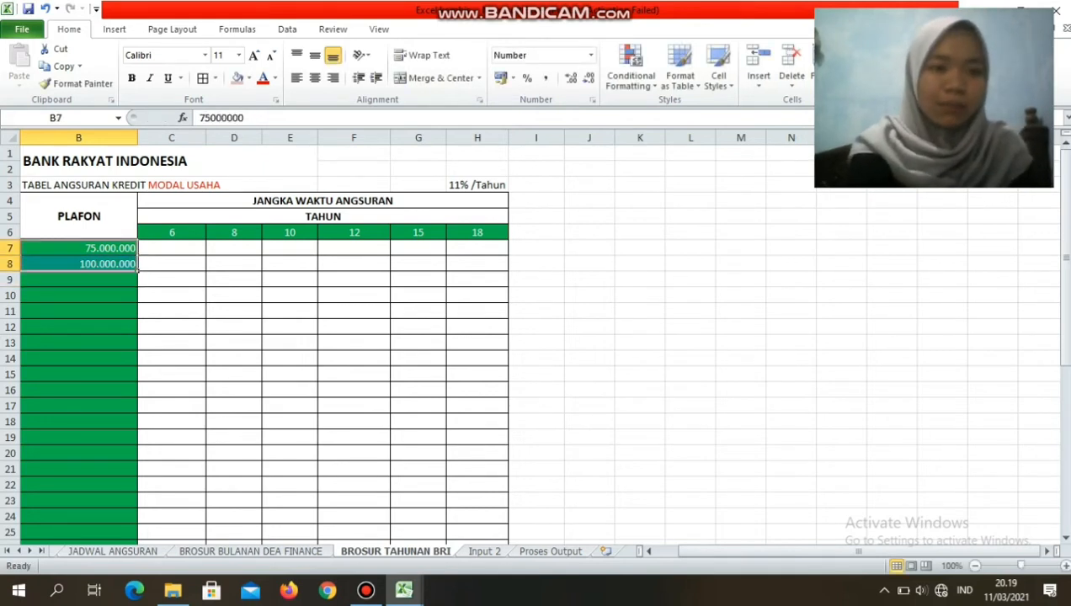
left_click_drag(138, 270, 140, 519)
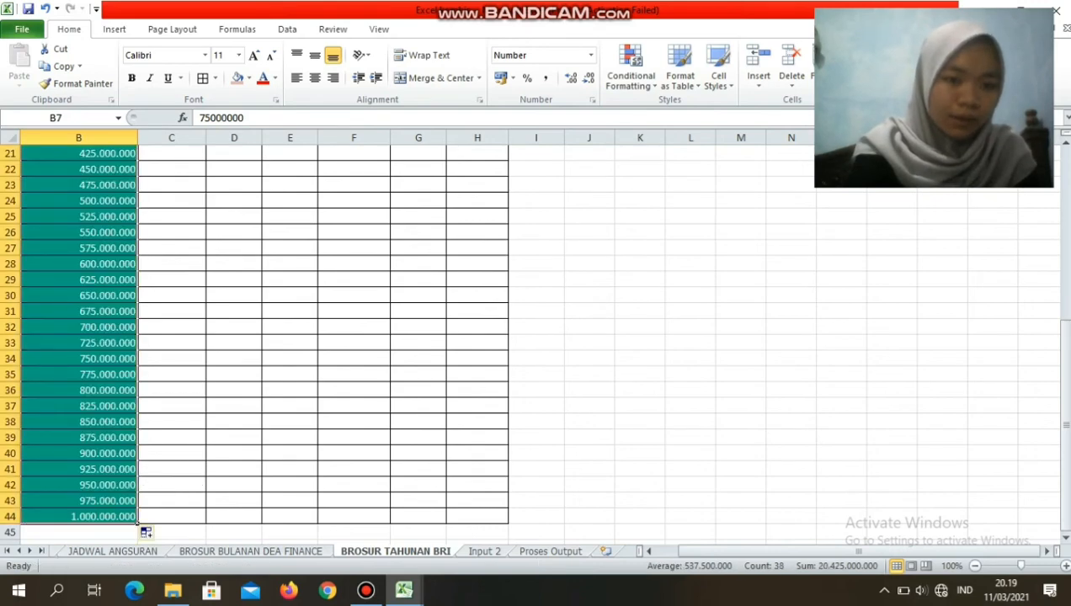
left_click(172, 486)
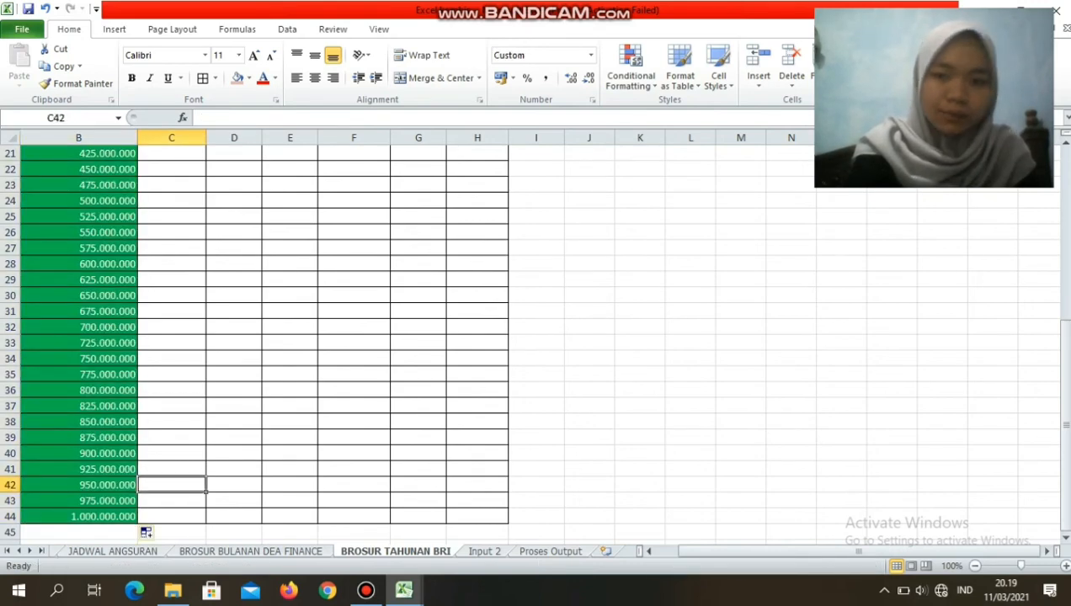
- Begin a PMT formula in C7 with the absolute annual interest cell divided by twelve, $H$3/12, as its rate argument
left_click_drag(1066, 372, 1066, 199)
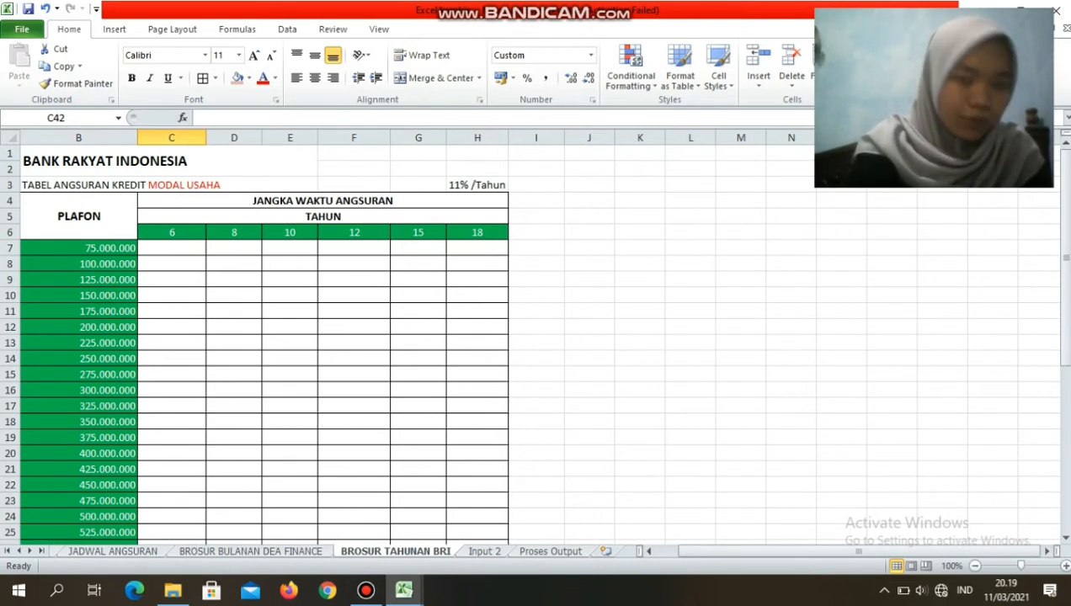
left_click(172, 249)
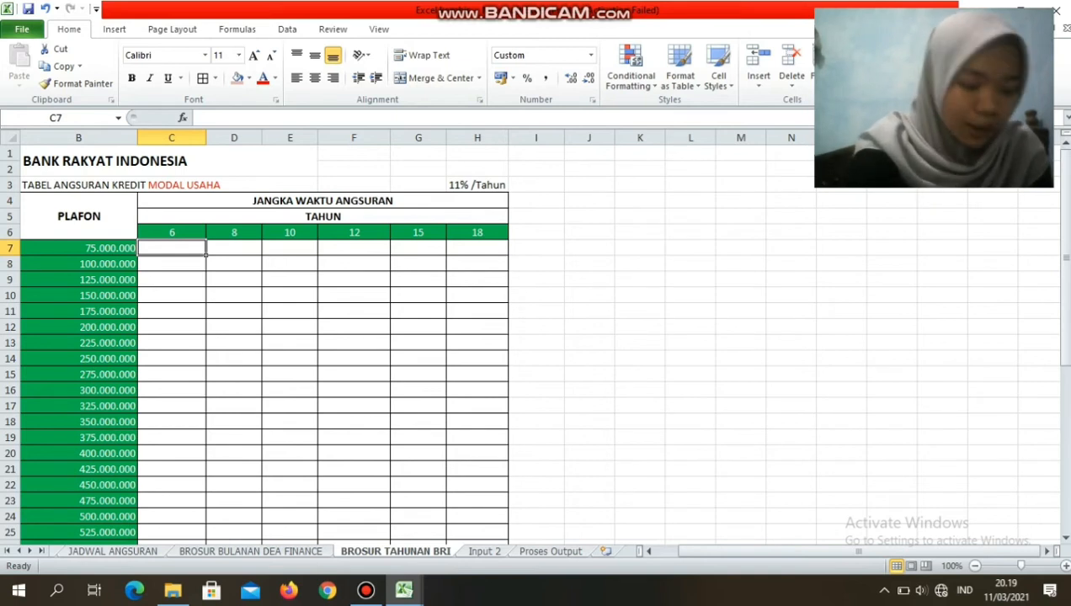
type("=pmt(")
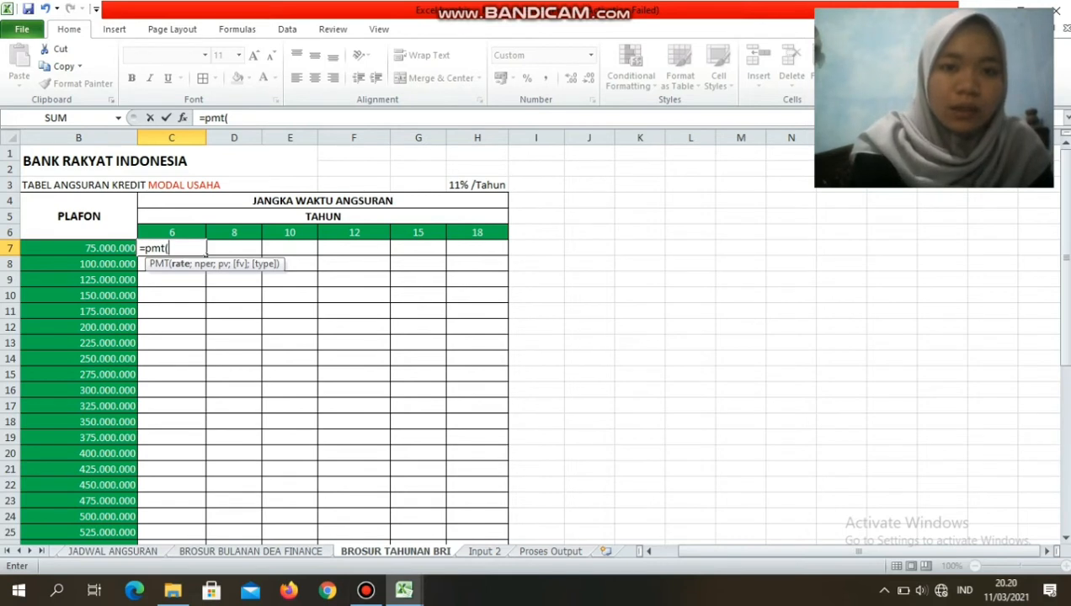
left_click(477, 186)
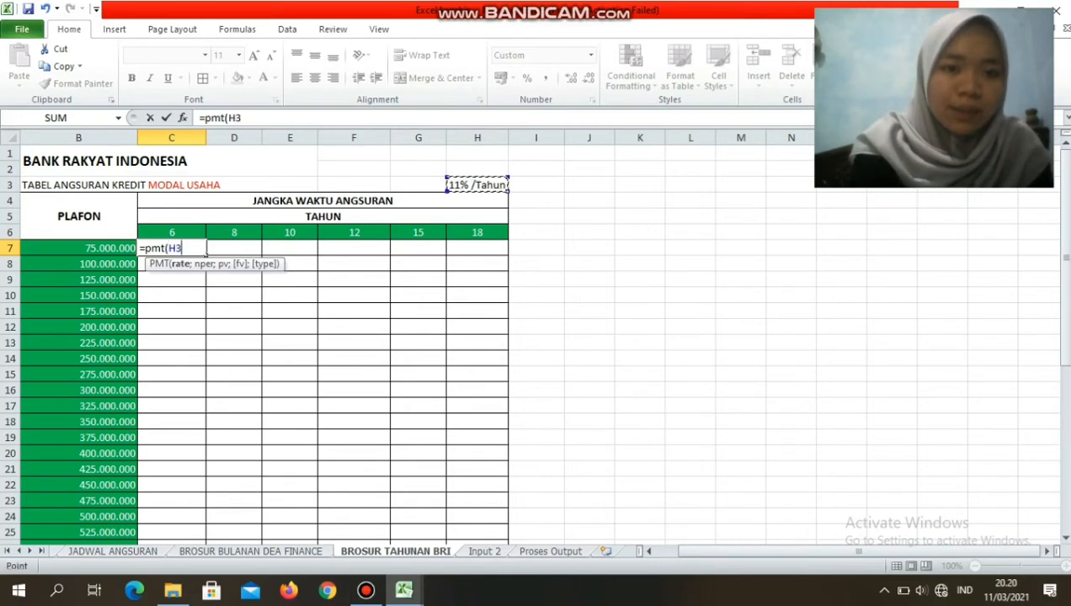
key("F4")
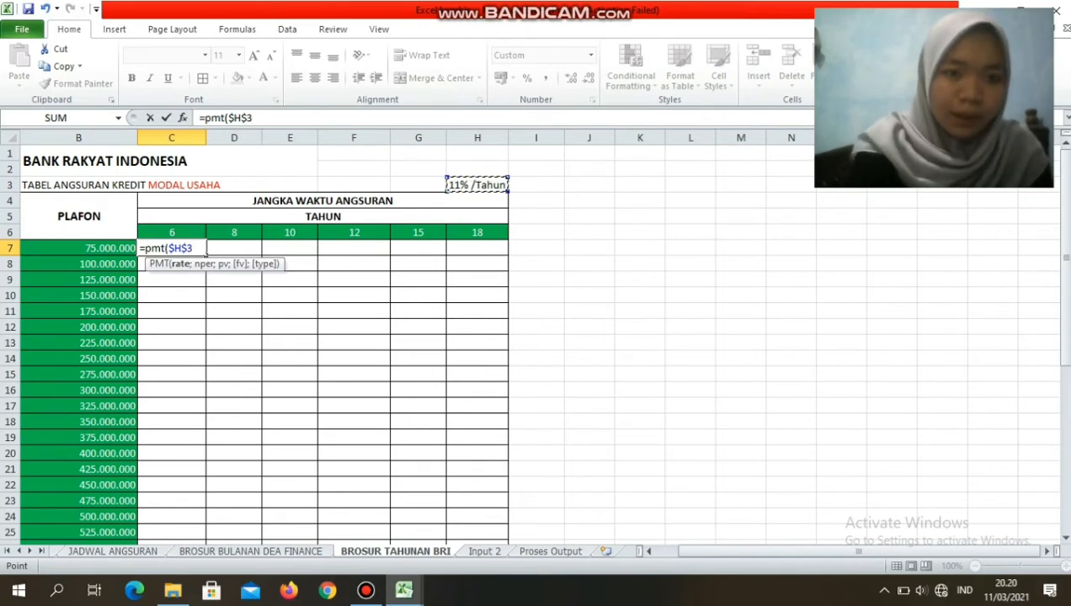
type("/")
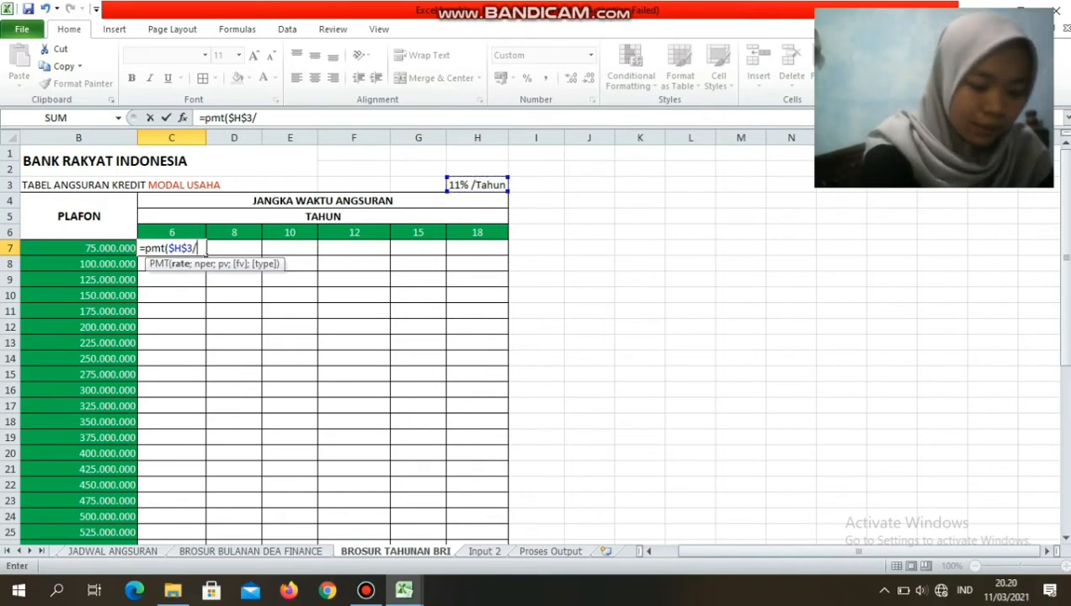
type("12")
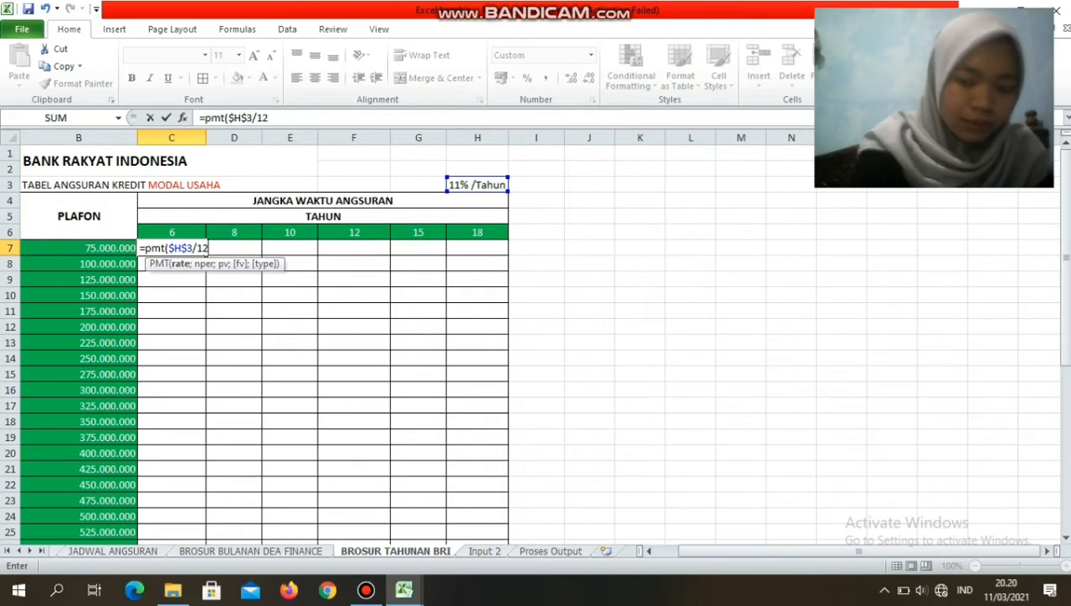
- Add 12*C$6 as the nper argument of the C7 PMT formula, locking only the row of the year cell
type(";12")
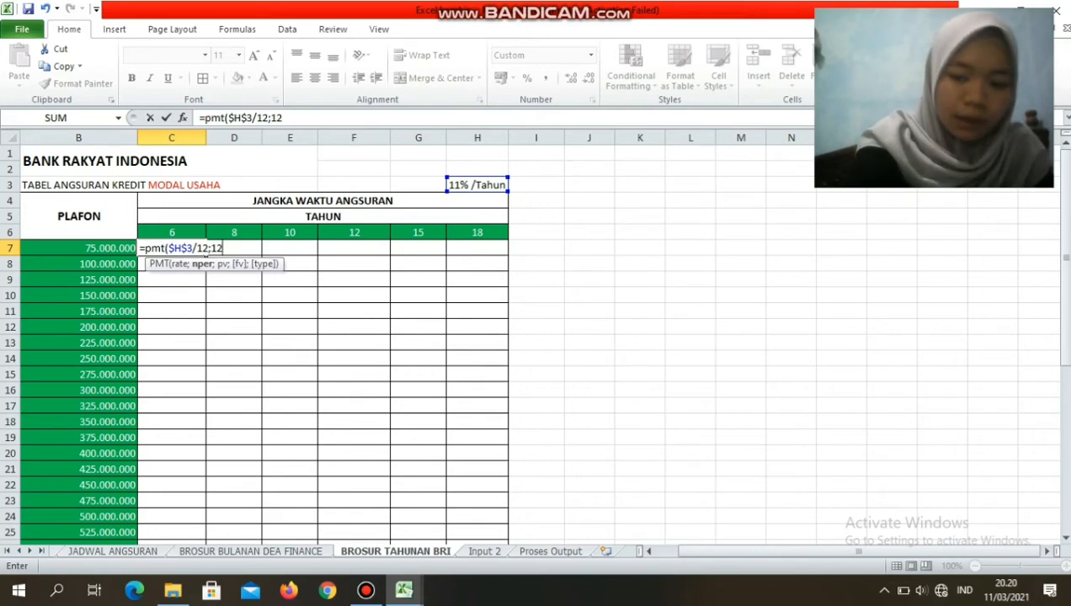
type("*")
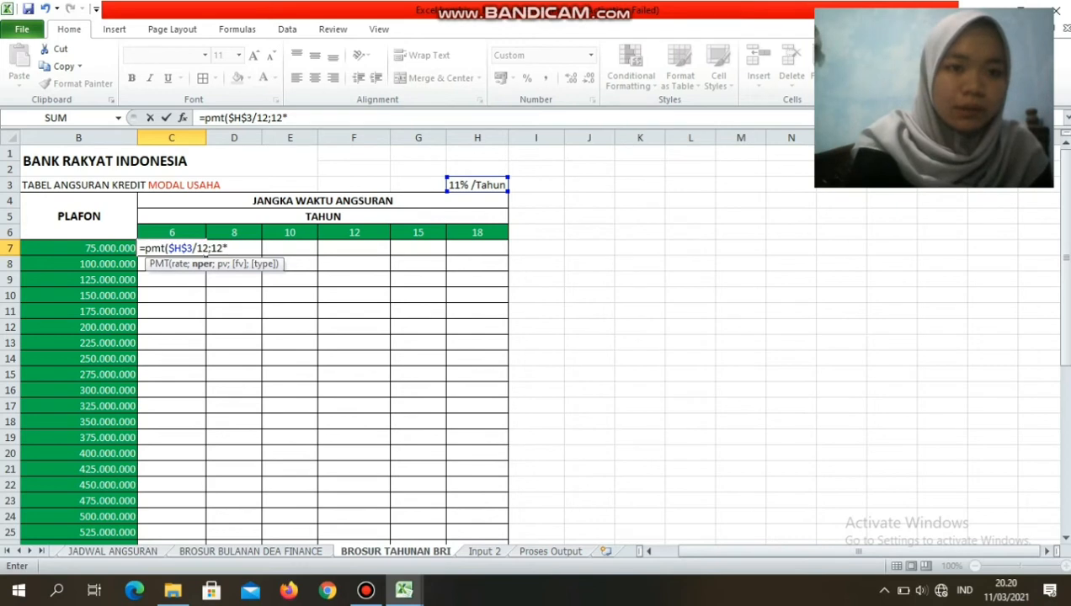
left_click(172, 232)
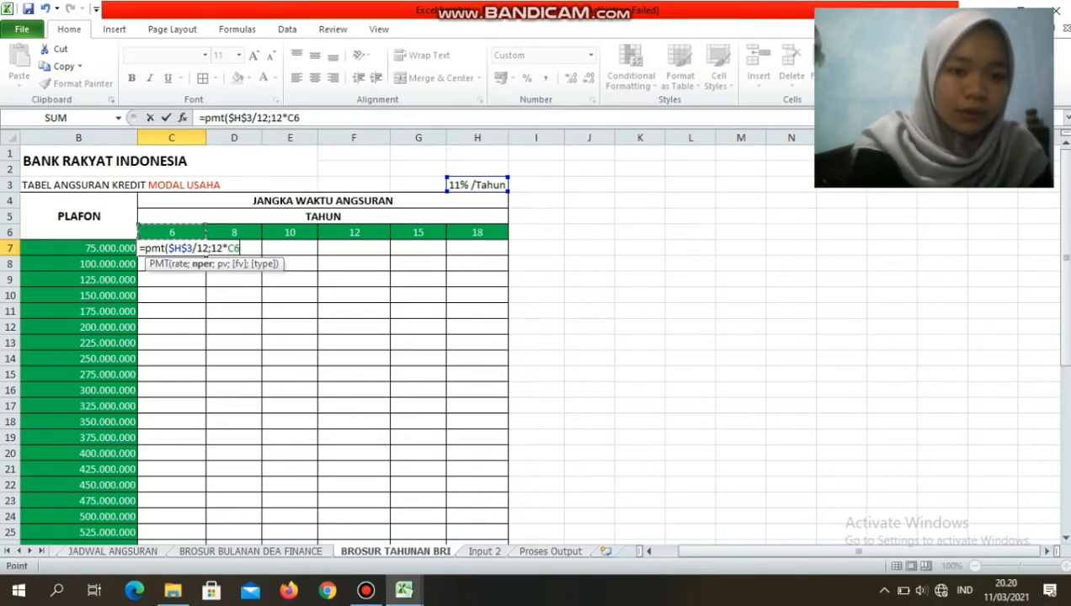
key("F4")
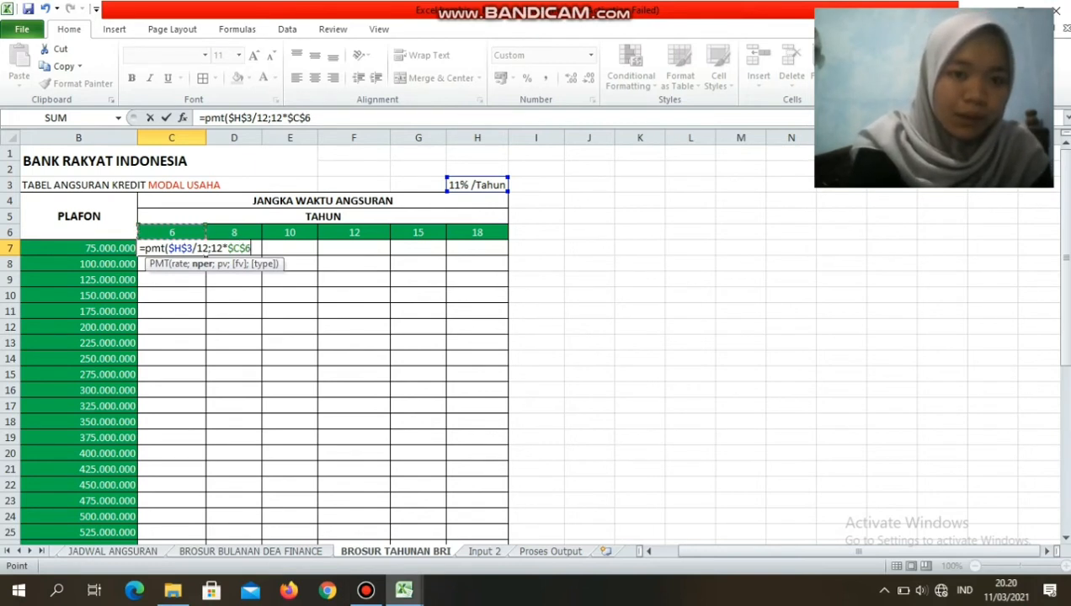
left_click(232, 249)
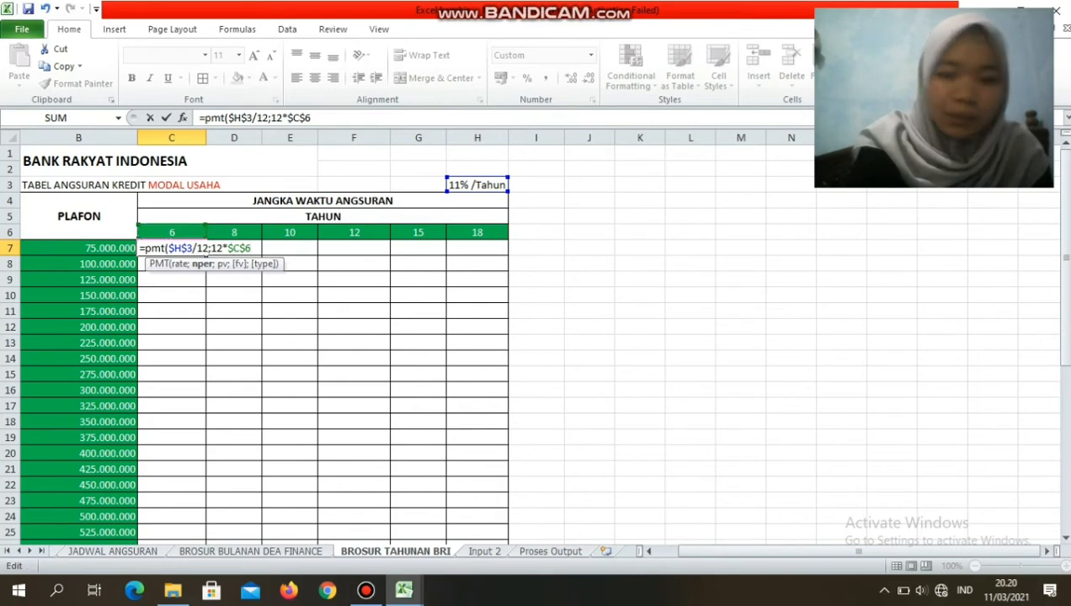
key("BackSpace")
key("Delete")
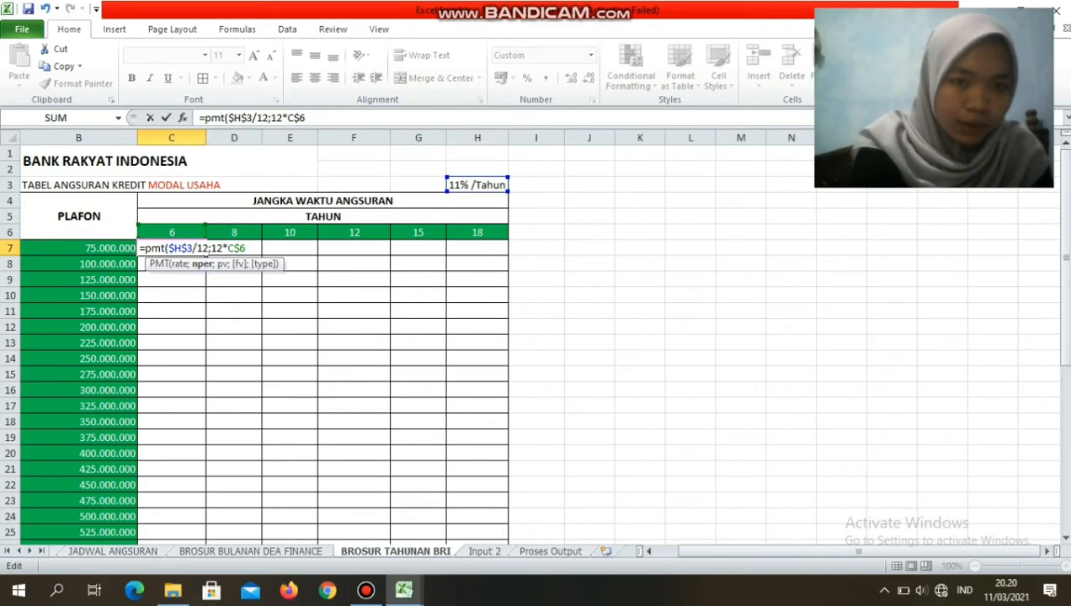
- Leave the pv argument empty, use -$B7 with only its column locked as fv, and complete the PMT formula in C7
key("End")
type(";;")
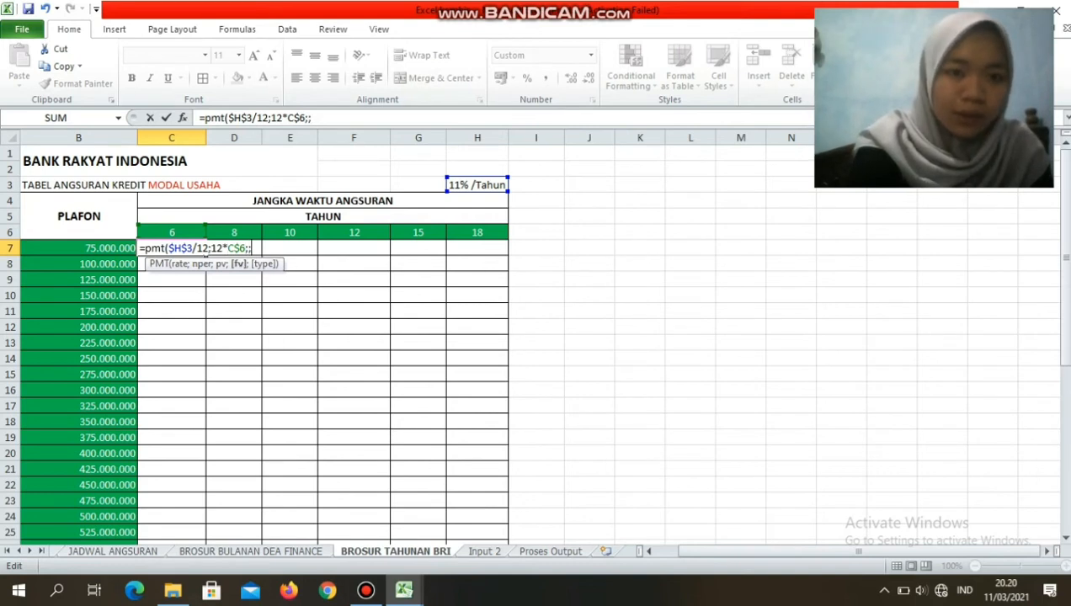
type("-")
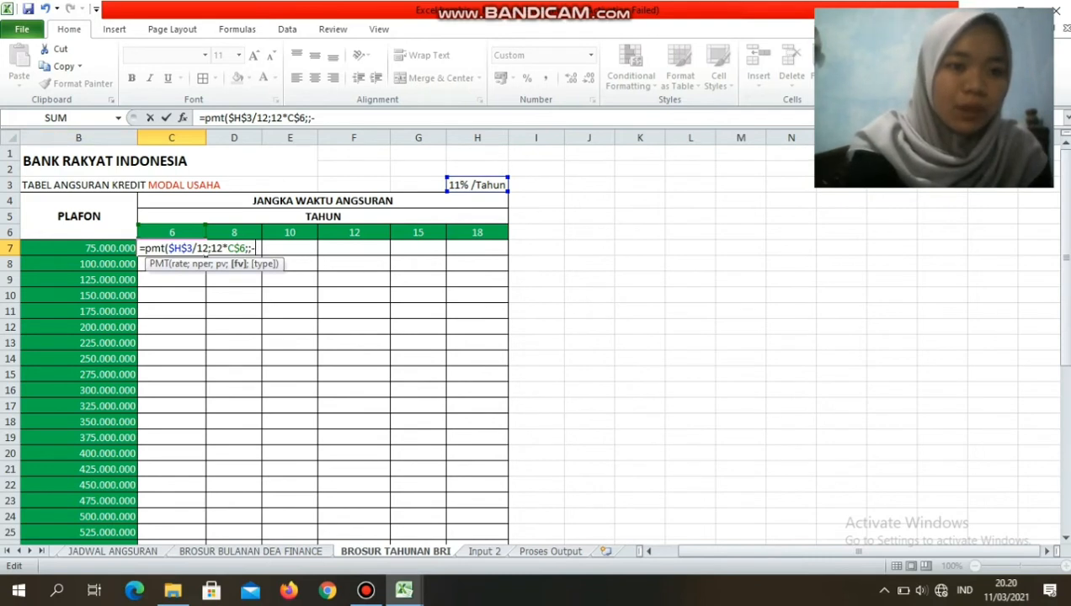
left_click(78, 248)
key("F4")
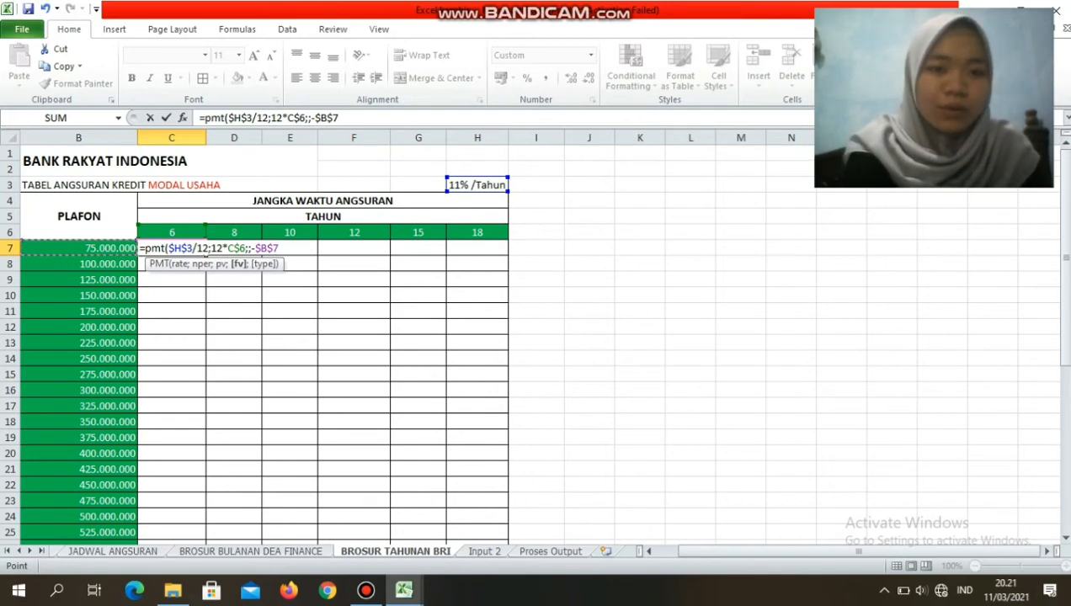
key("F4")
key("F4")
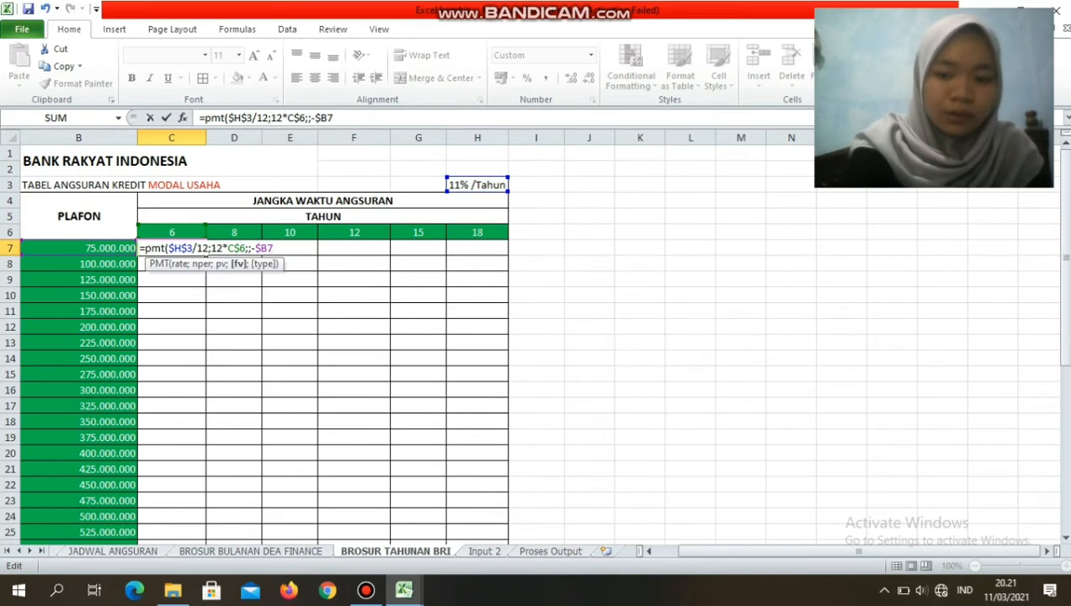
type(")")
key("Return")
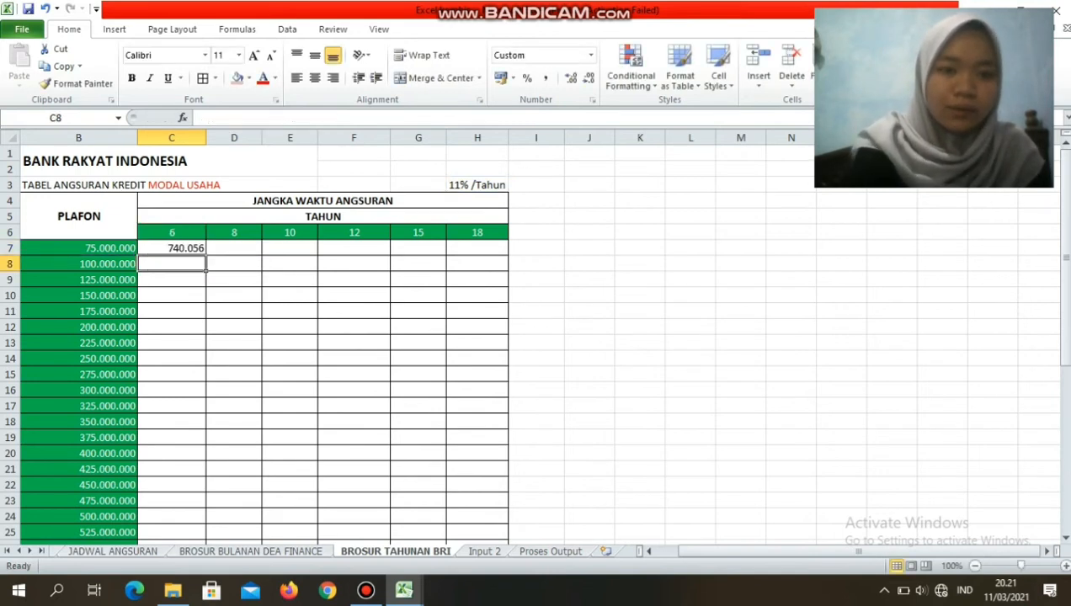
- Copy the C7 PMT formula across to H7 and down through all the PLAFON rows
left_click(172, 248)
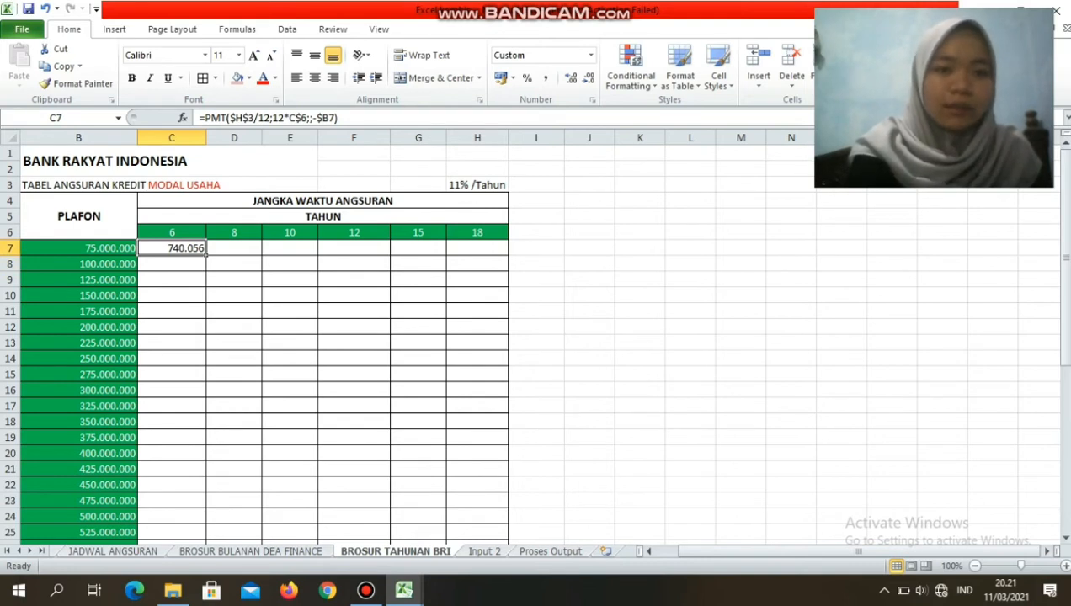
left_click_drag(205, 254, 497, 249)
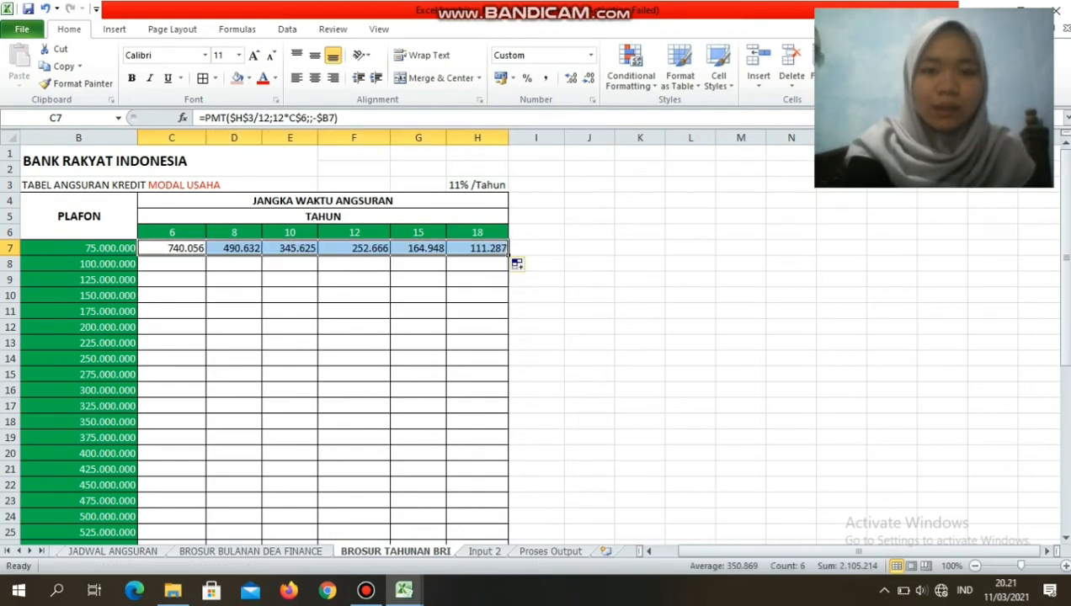
double_click(508, 255)
left_click(477, 295)
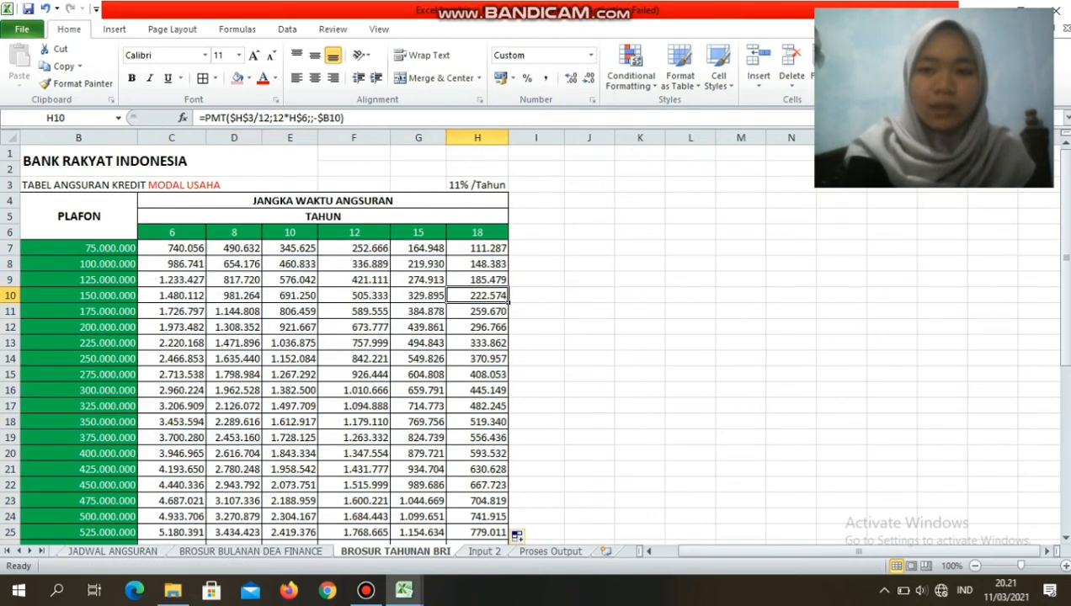
left_click_drag(1066, 241, 1065, 278)
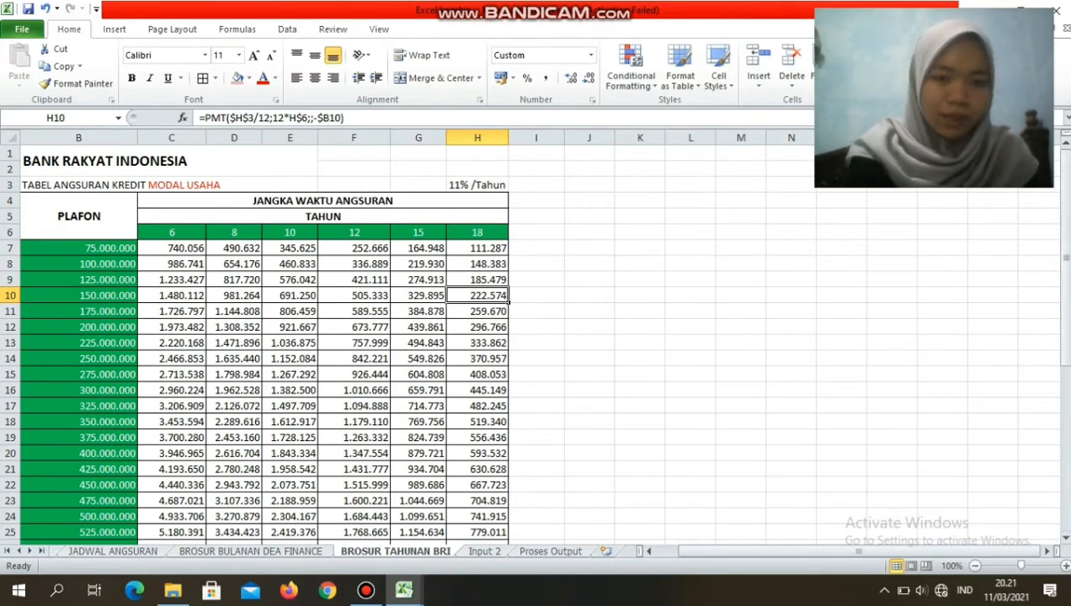
- On the Input 2 sheet, enter the customer's name beside Nama Konsumen in F7
key("ctrl+Page_Down")
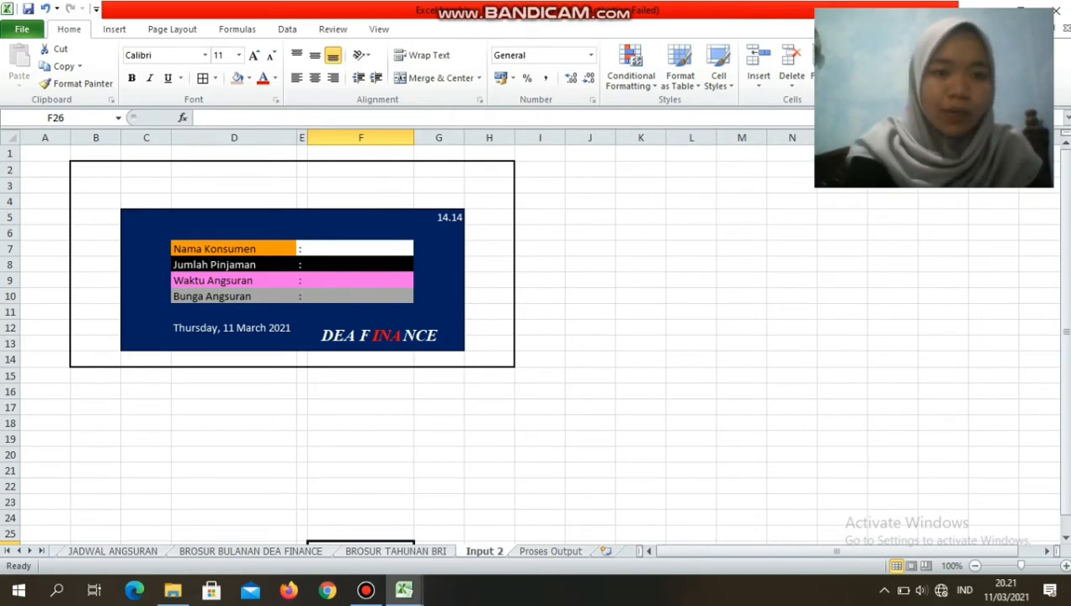
left_click(234, 249)
left_click(235, 265)
left_click(234, 280)
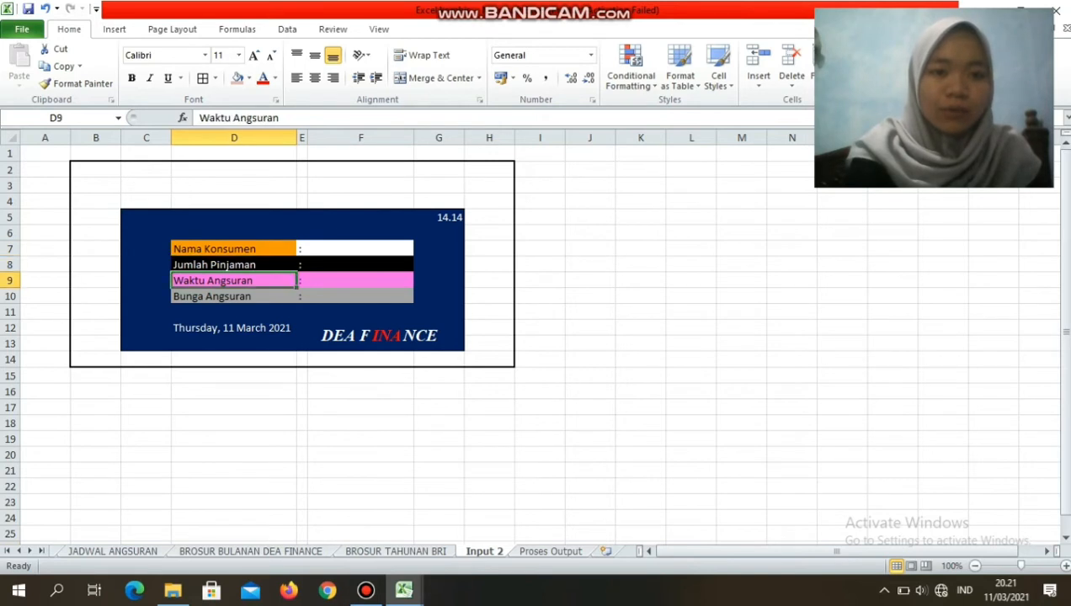
left_click(234, 297)
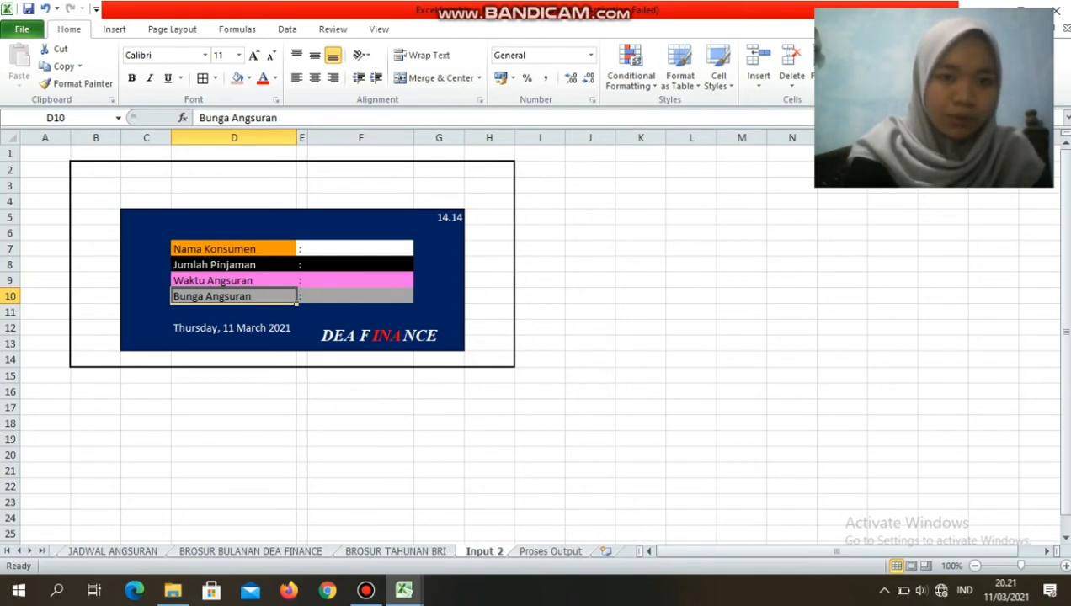
left_click(361, 250)
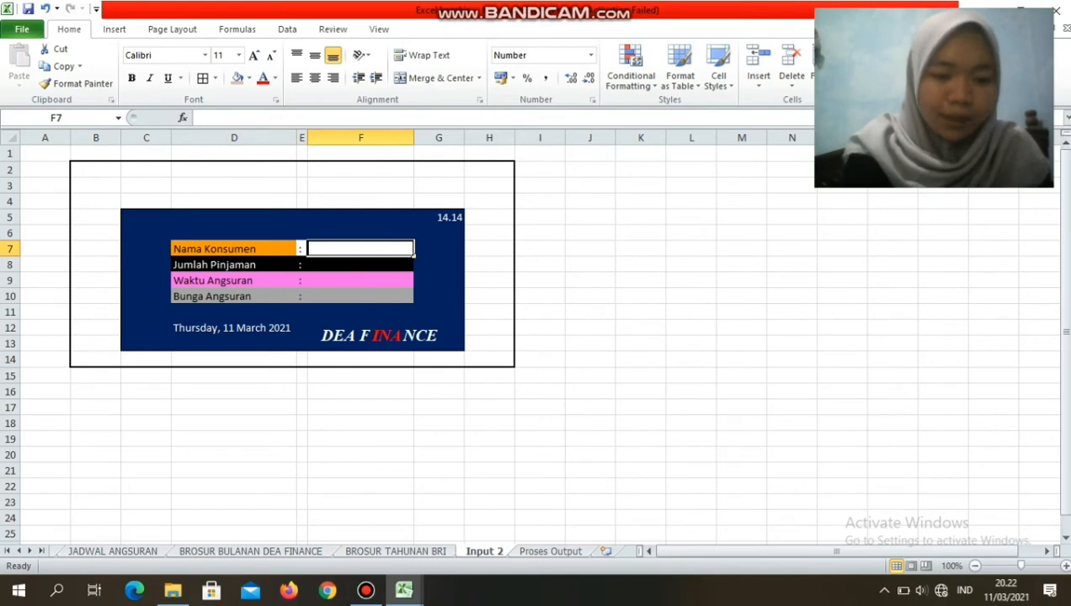
type("Ajen")
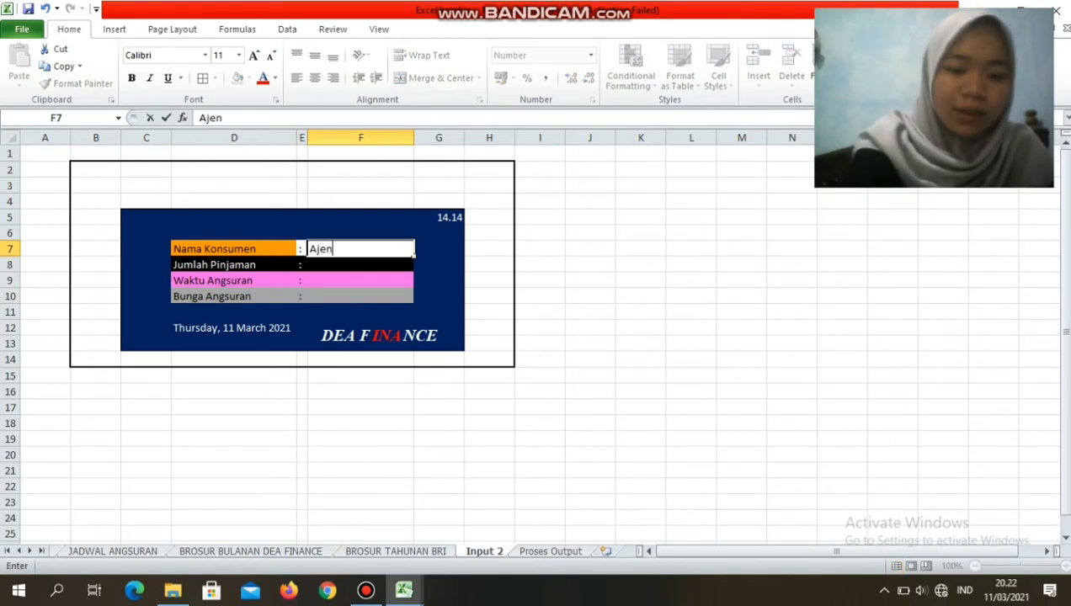
type("g")
key("Return")
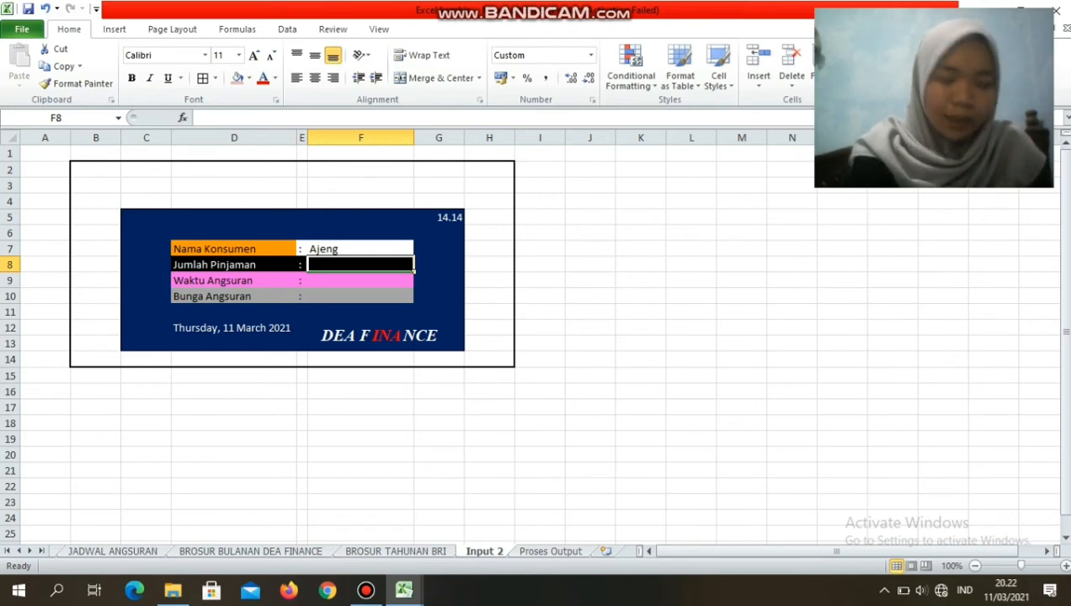
- Start a data validation rule for the Jumlah Pinjaman cell F8 that allows a List
left_click(287, 28)
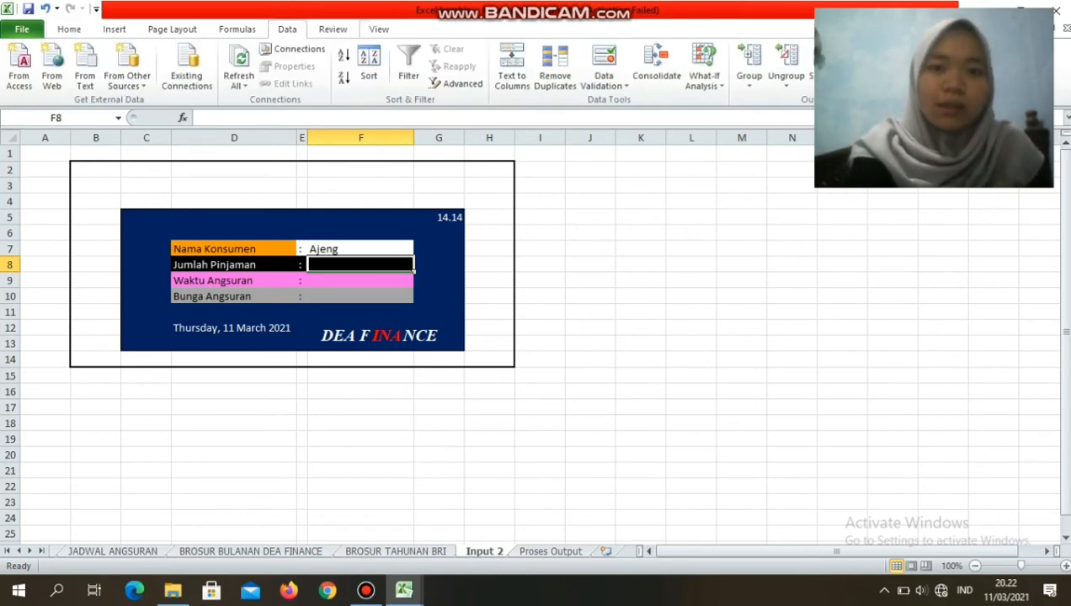
left_click(604, 82)
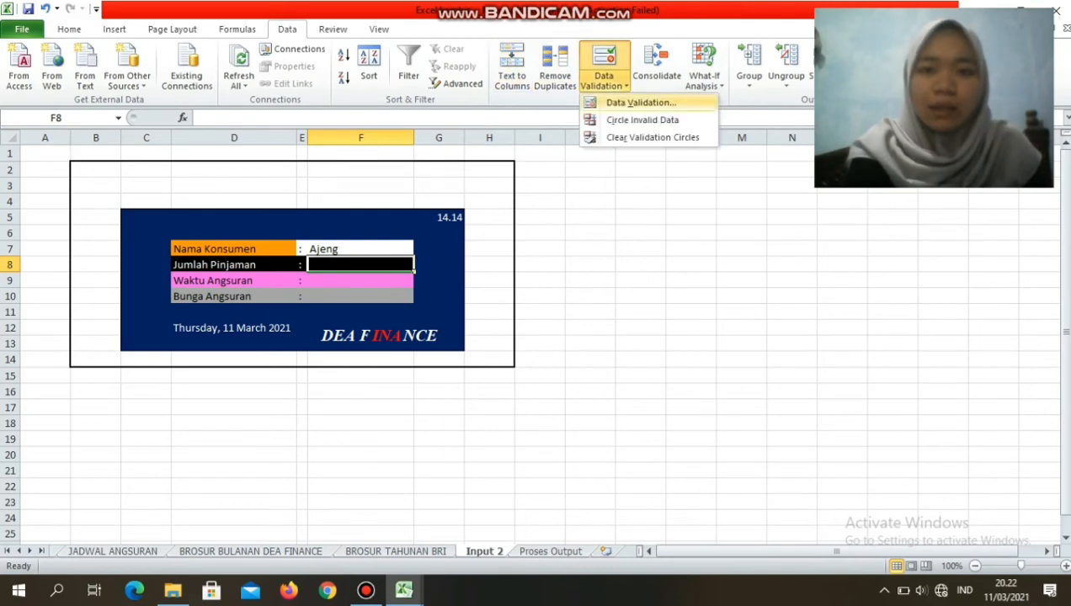
left_click(640, 102)
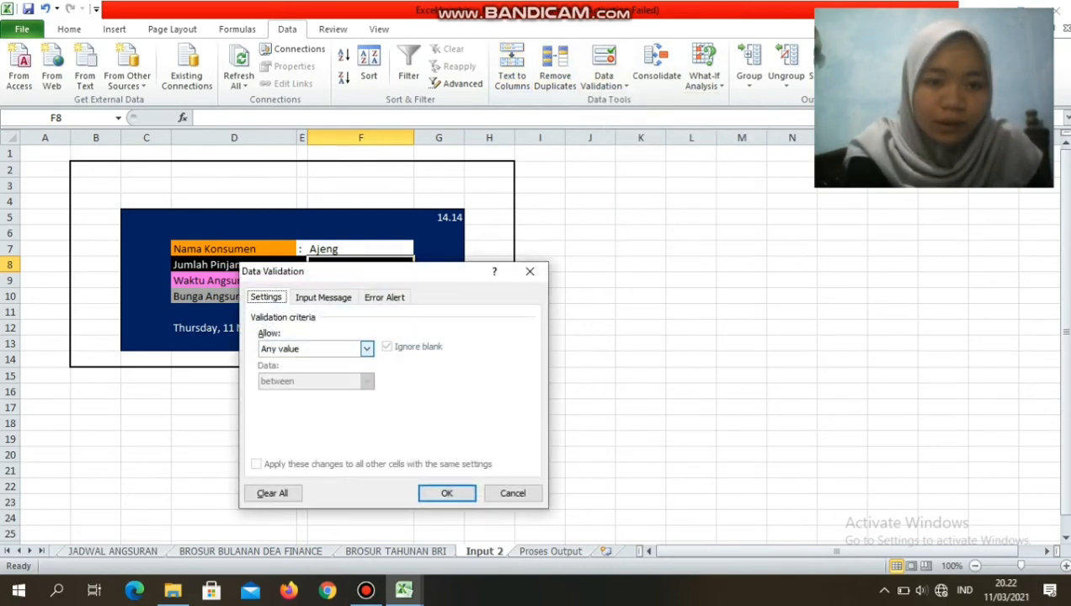
left_click(366, 349)
key("Down")
key("Down")
key("Down")
key("Return")
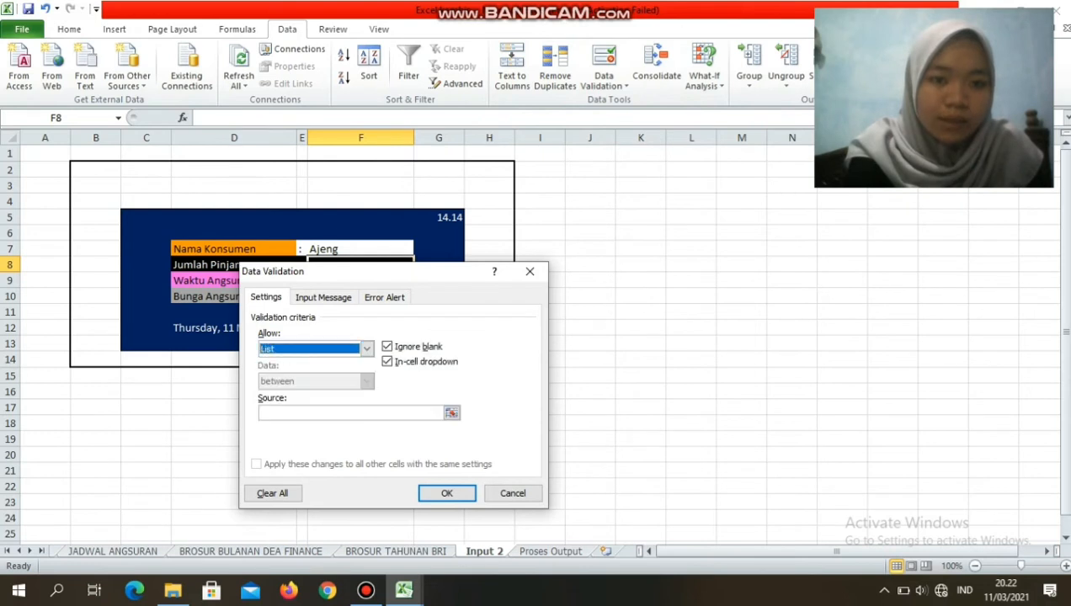
- Use B7:B98 of the BROSUR BULANAN DEA FINANCE sheet as the list source and apply the validation
left_click(451, 413)
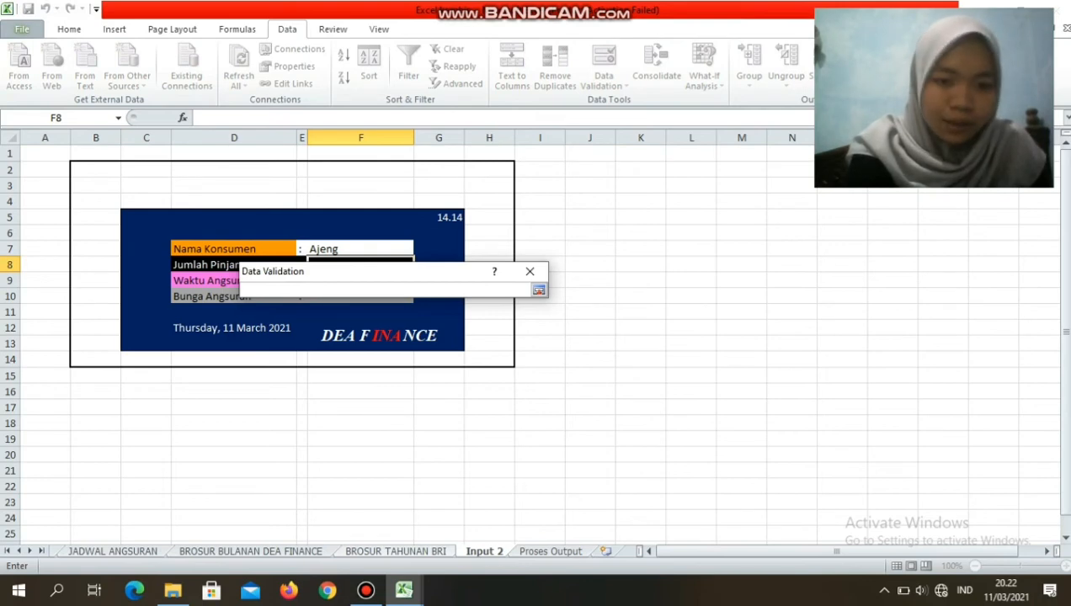
left_click(396, 551)
key("ctrl+Page_Up")
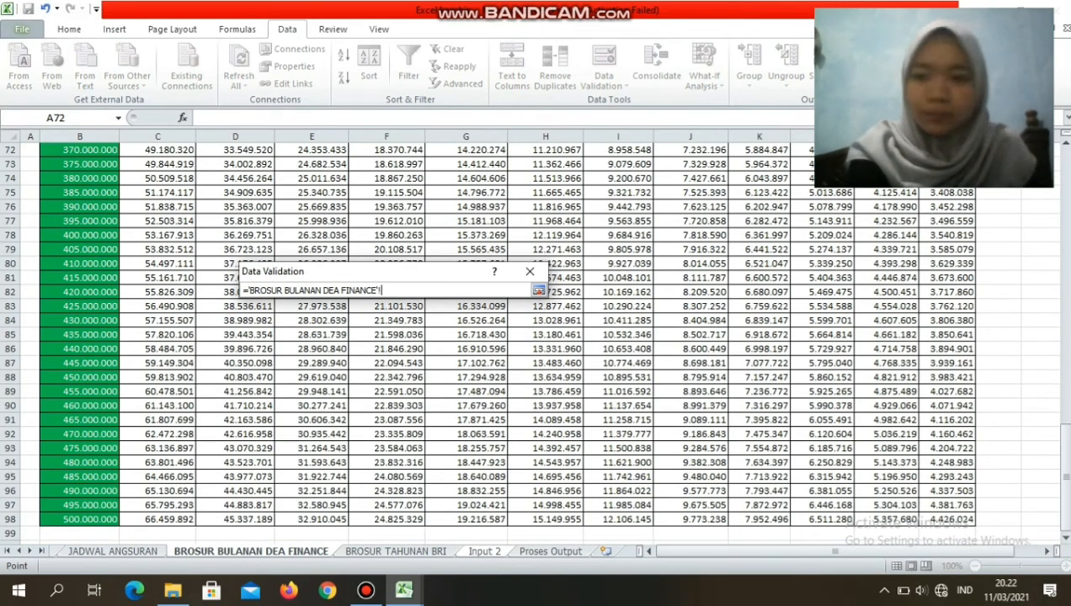
left_click_drag(1066, 501, 1066, 403)
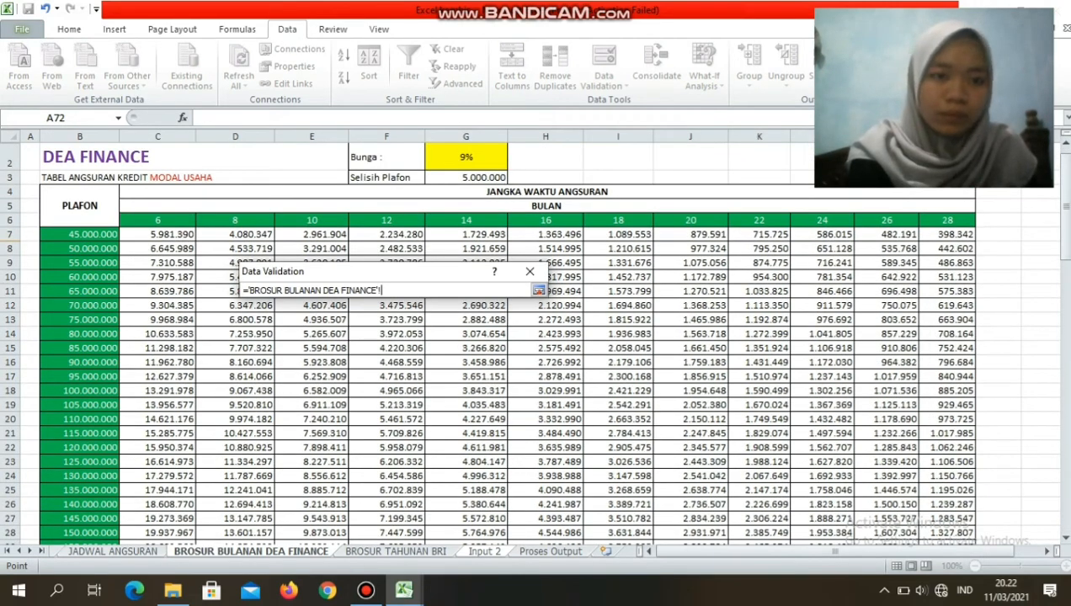
left_click_drag(101, 235, 101, 522)
key("Return")
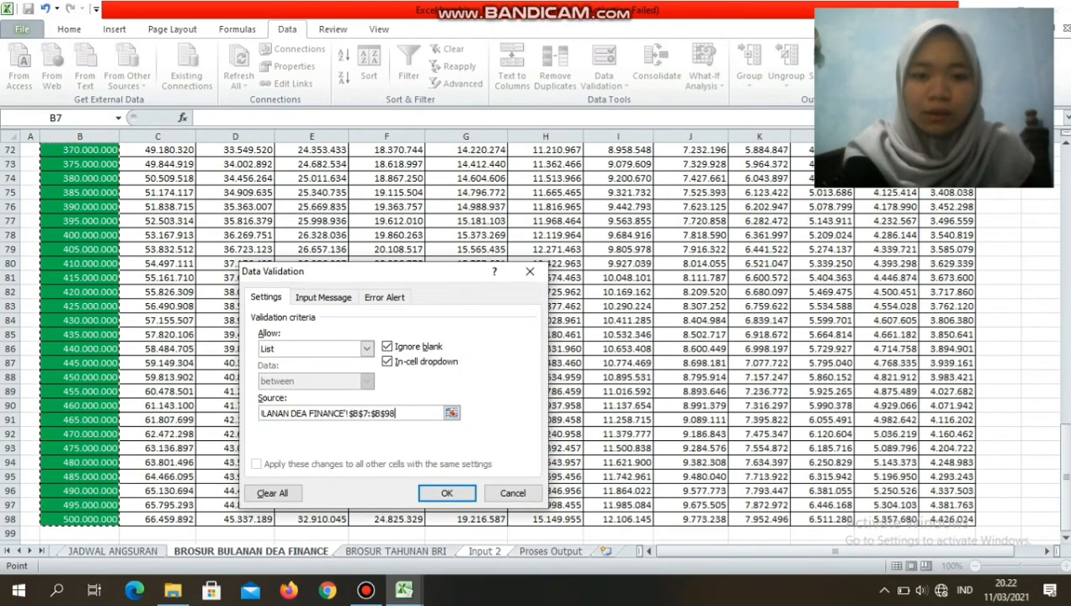
left_click(447, 493)
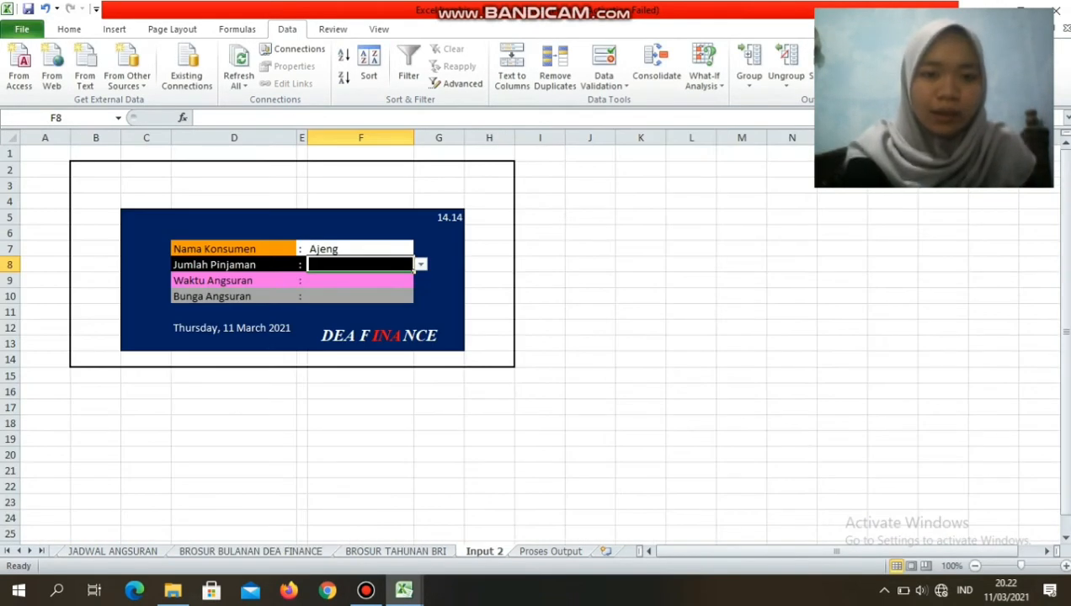
- Try the Jumlah Pinjaman dropdown in F8 by choosing 45000000, 50000000, 60000000 and 65000000 in turn
left_click(422, 264)
key("Down")
key("Return")
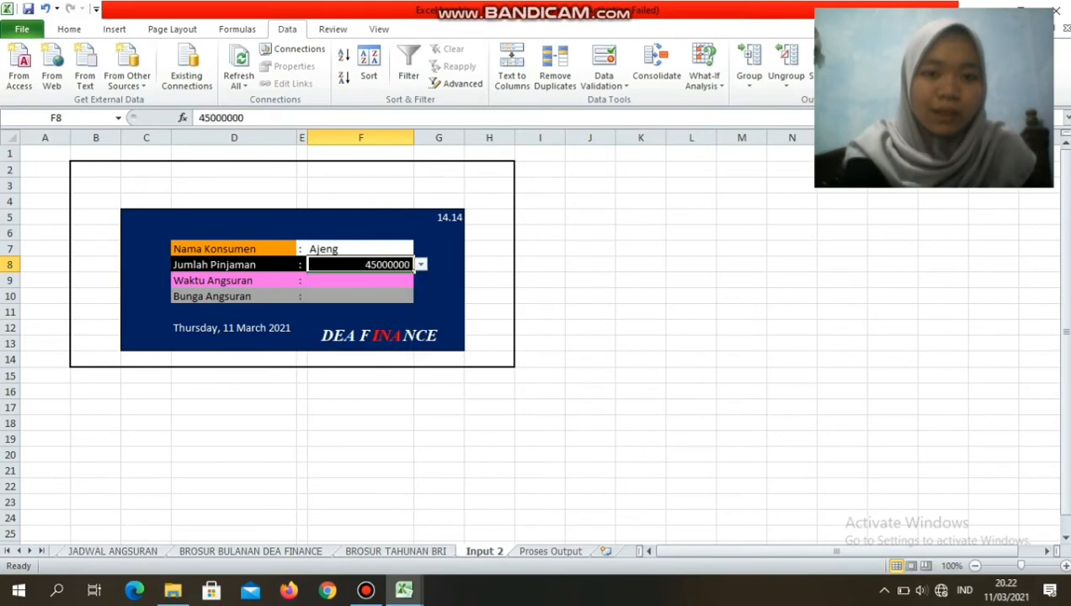
key("alt+Down")
key("Down")
key("Return")
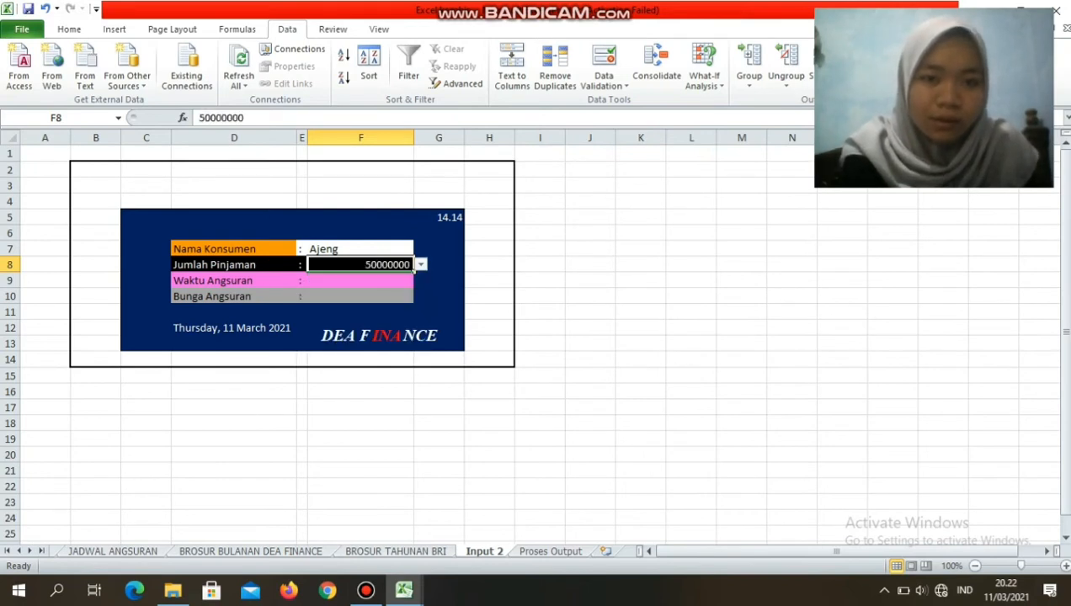
key("alt+Down")
key("Down")
key("Down")
key("Down")
key("Return")
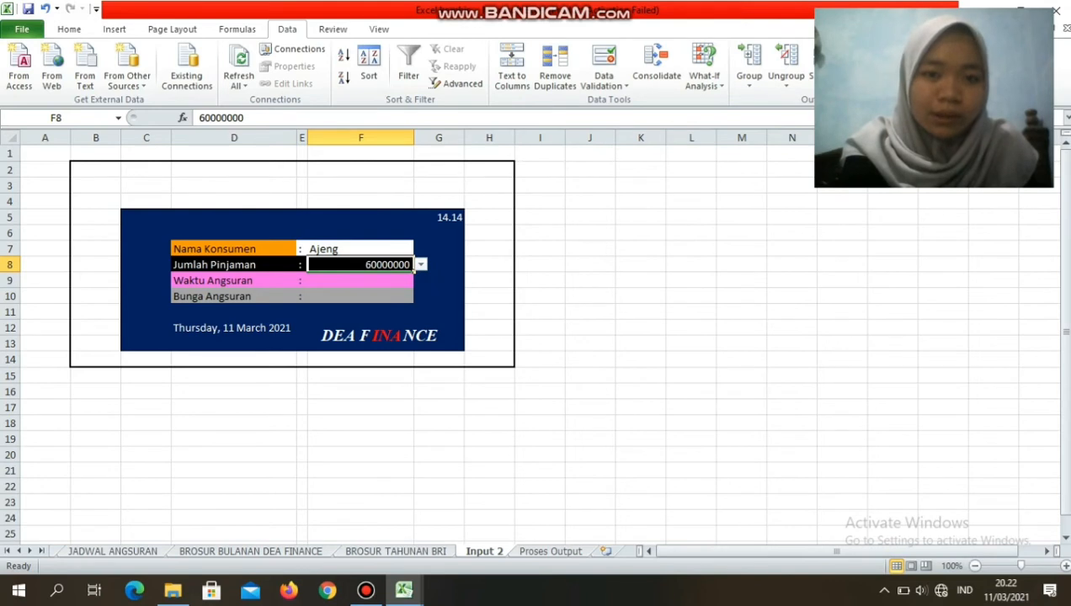
key("alt+Down")
key("Down")
key("Down")
key("Return")
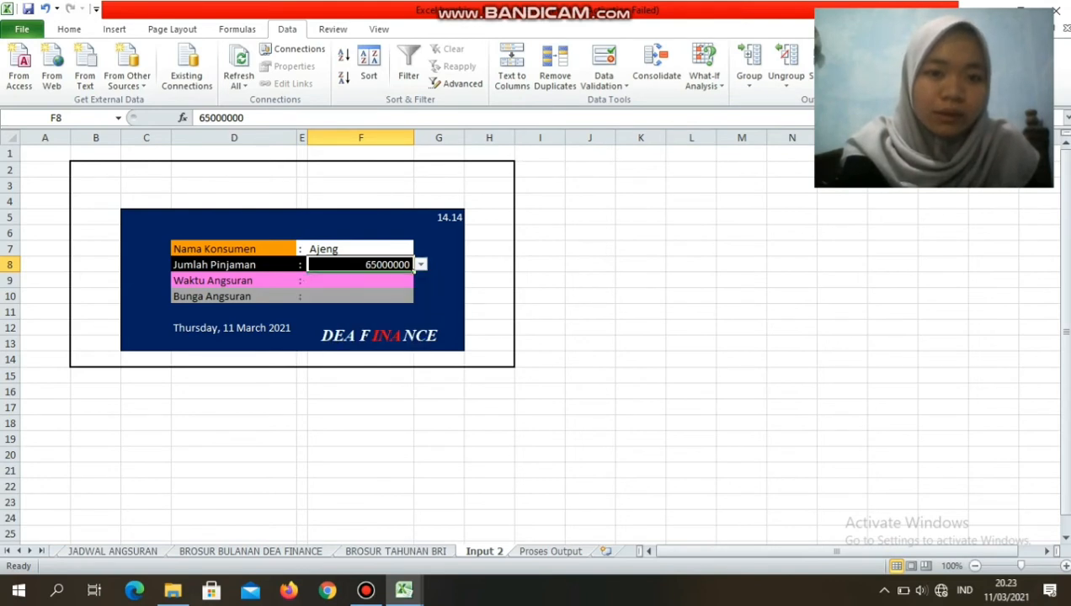
- Set Jumlah Pinjaman in F8 to 45000000 from its dropdown list
key("alt+Down")
key("Down")
key("Return")
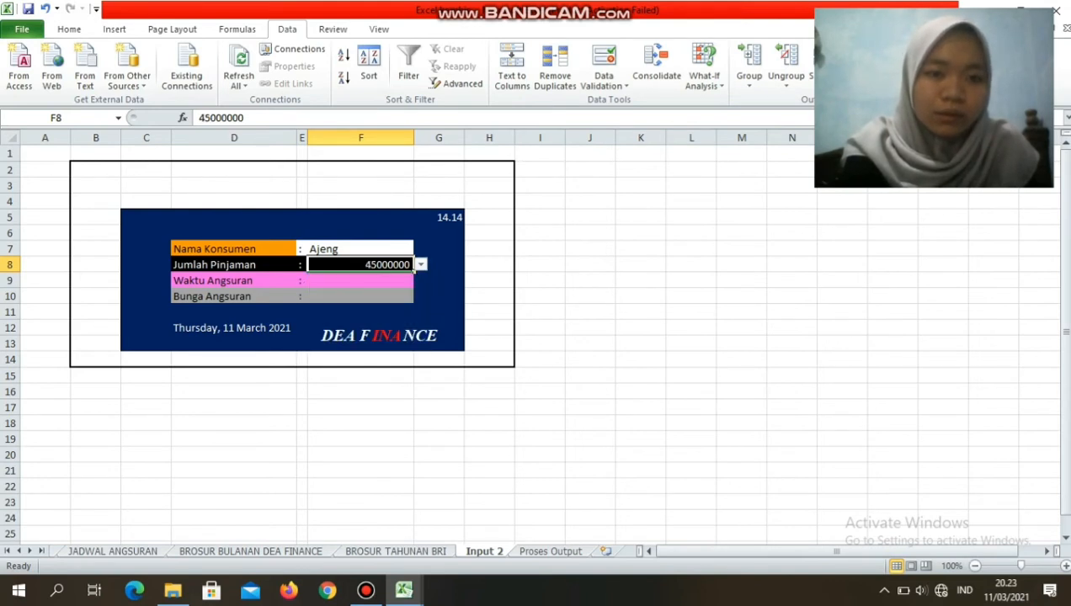
- Start a data validation rule for the Waktu Angsuran cell F9 that allows a List
left_click(361, 281)
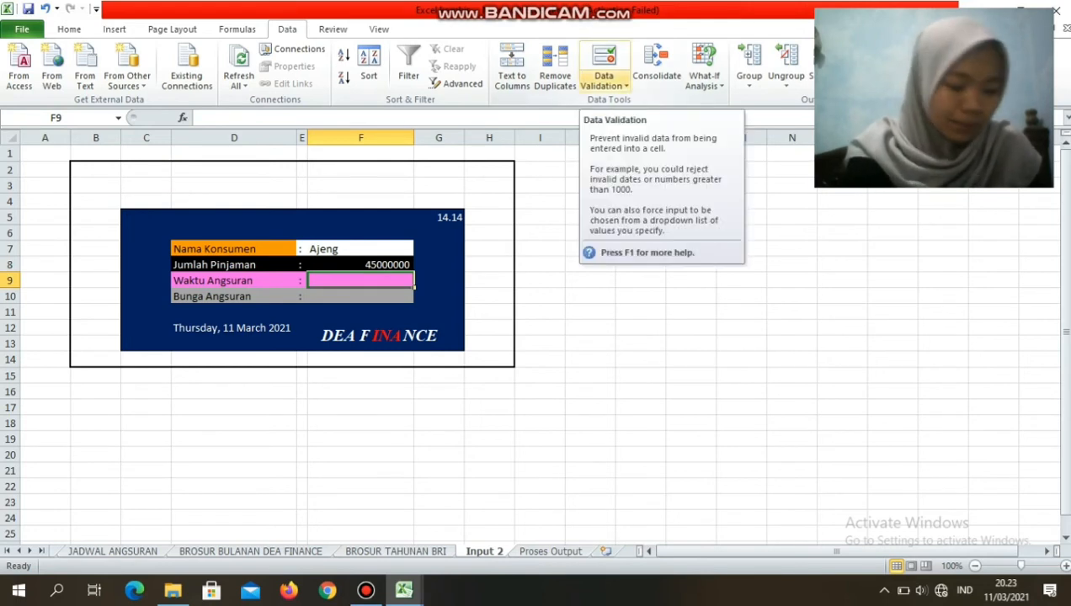
left_click(604, 84)
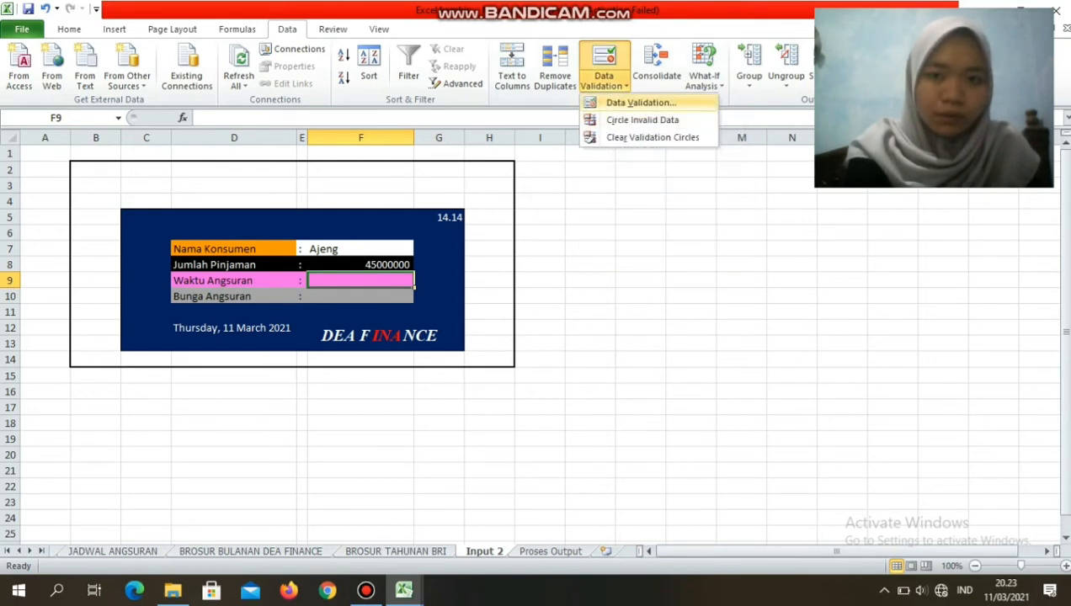
left_click(640, 102)
left_click(367, 349)
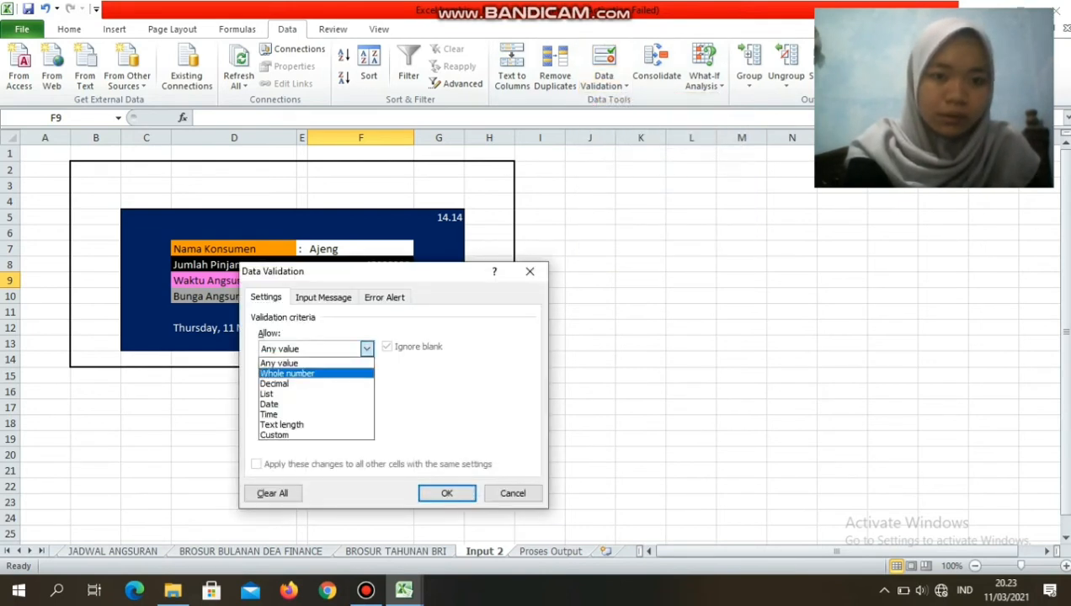
left_click(316, 394)
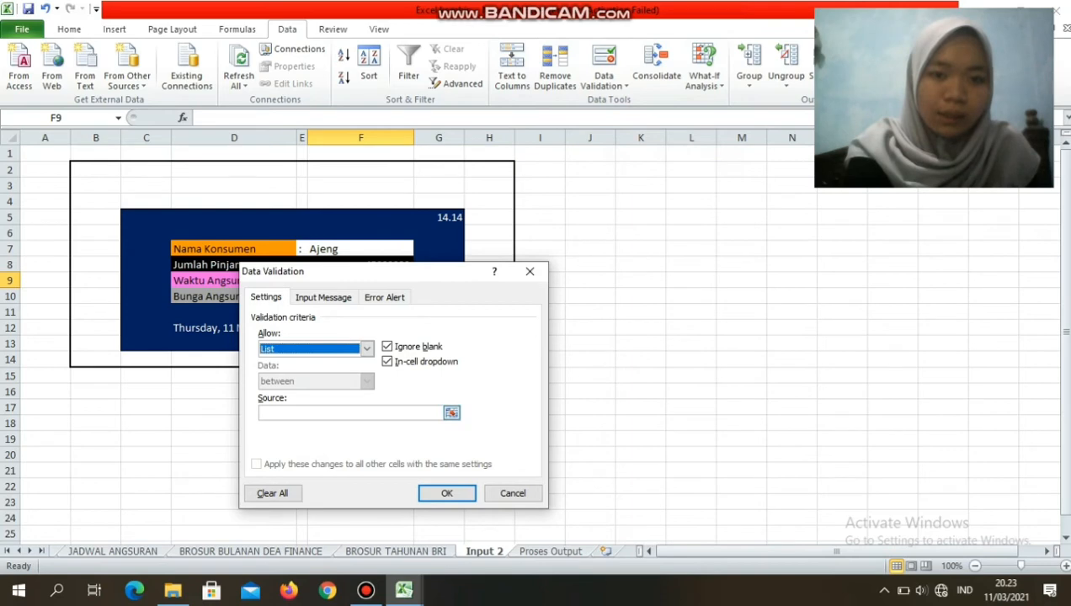
- Use C6:N6 of the BROSUR BULANAN DEA FINANCE sheet as the list source for F9 and apply the validation
left_click(350, 412)
left_click(452, 413)
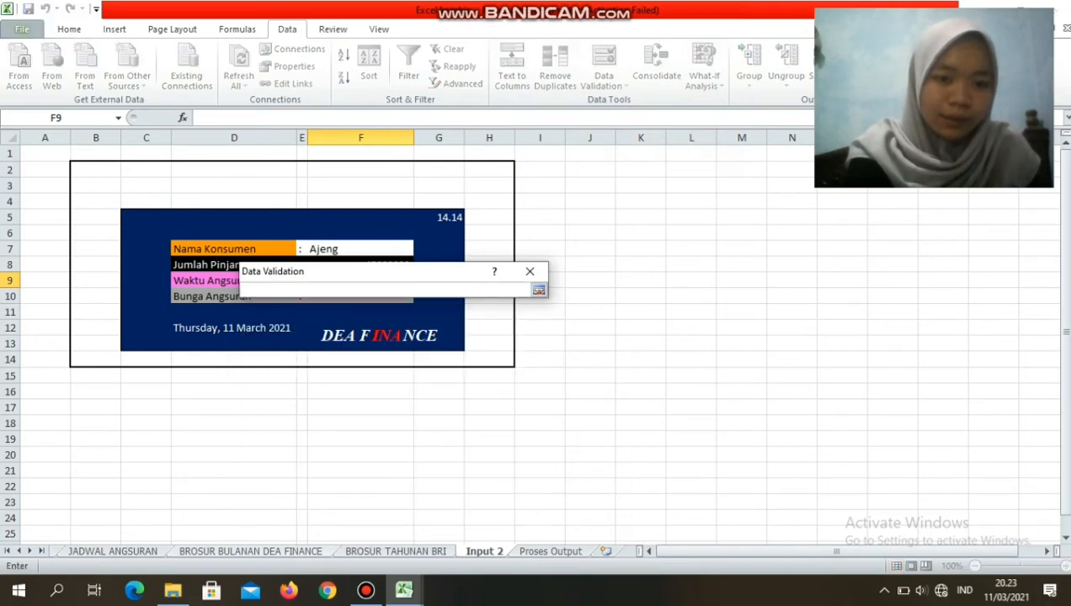
left_click(251, 552)
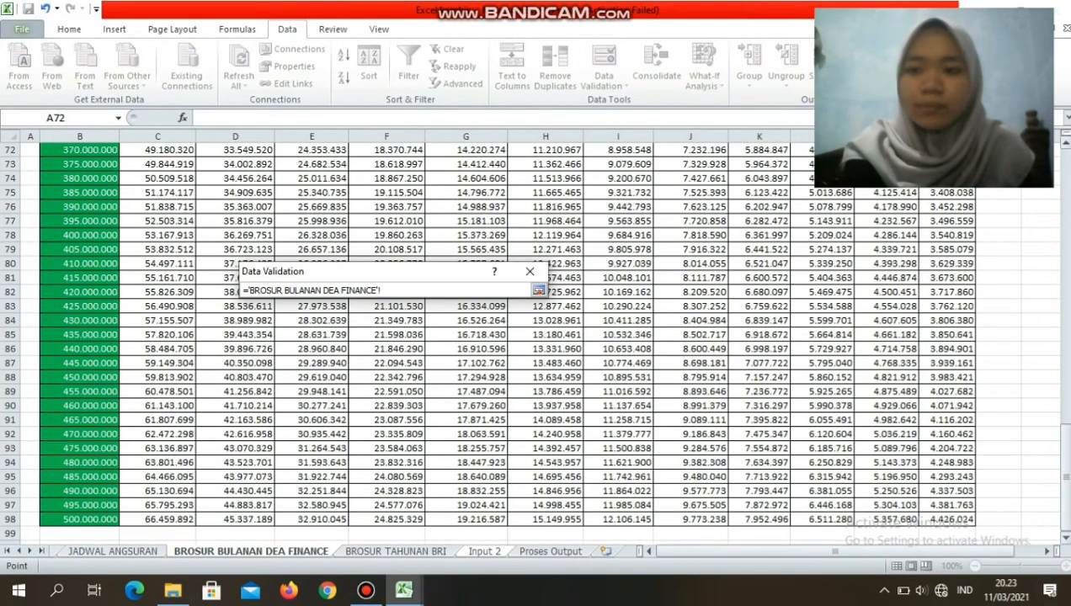
left_click_drag(1067, 473, 1067, 223)
left_click_drag(1060, 428, 1060, 421)
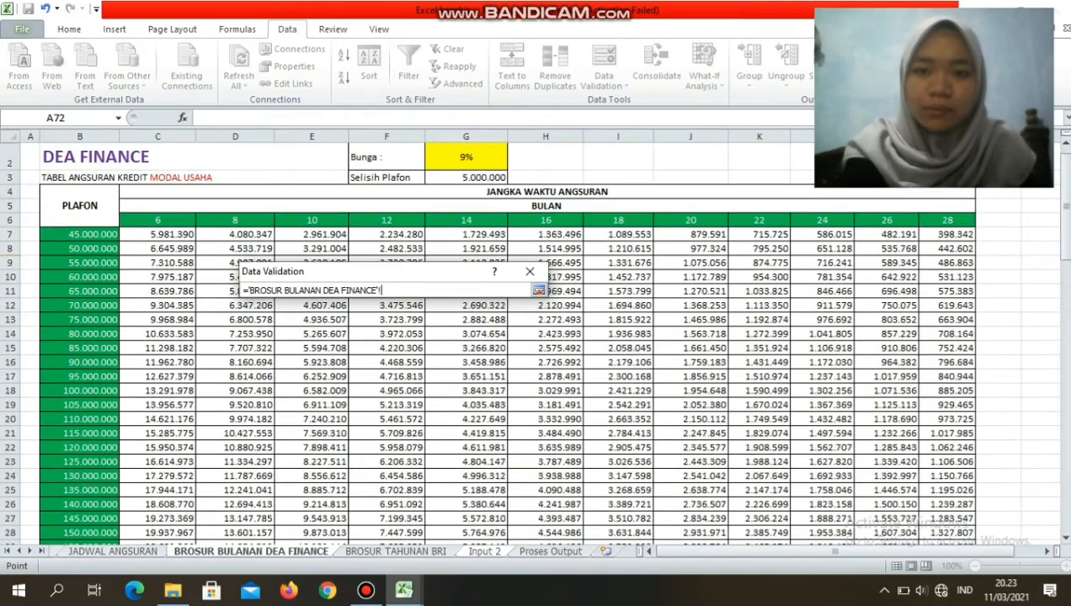
left_click_drag(157, 221, 948, 221)
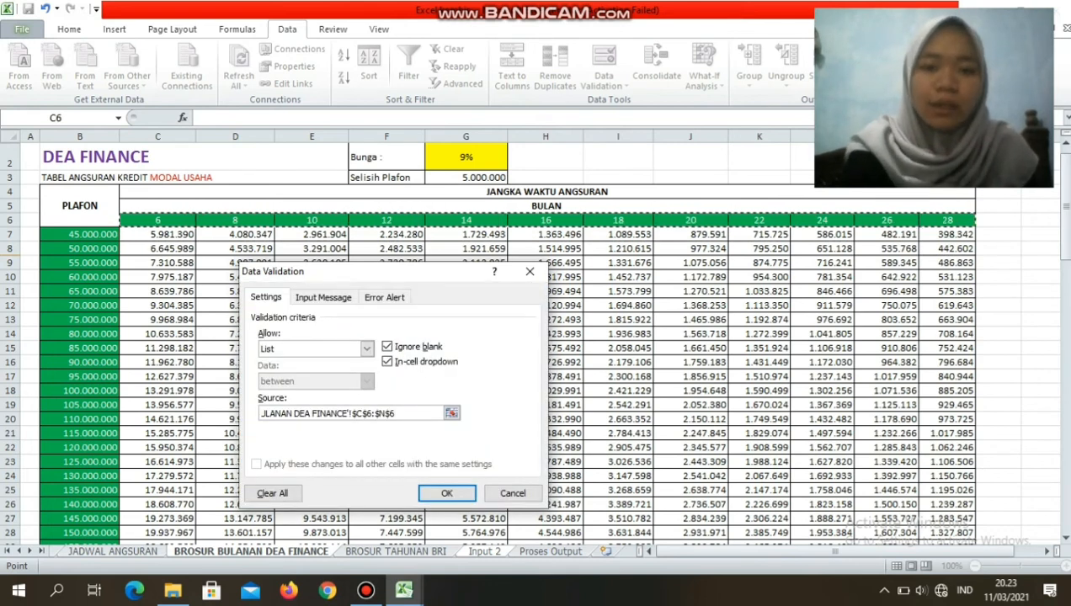
left_click(446, 493)
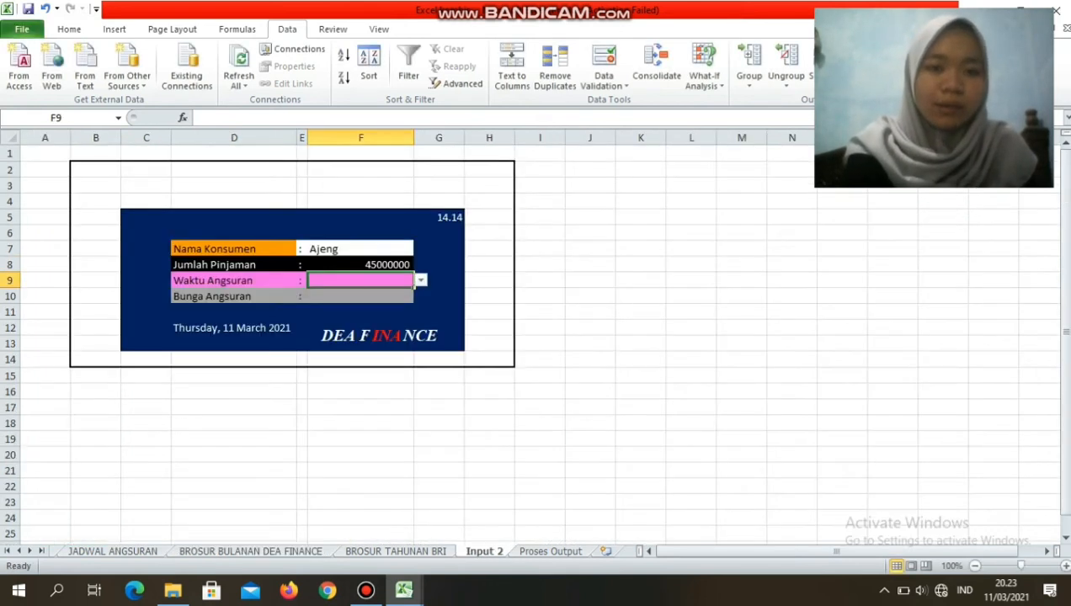
- Try the Waktu Angsuran dropdown in F9 with 8, and set the value to 18
left_click(421, 281)
key("Return")
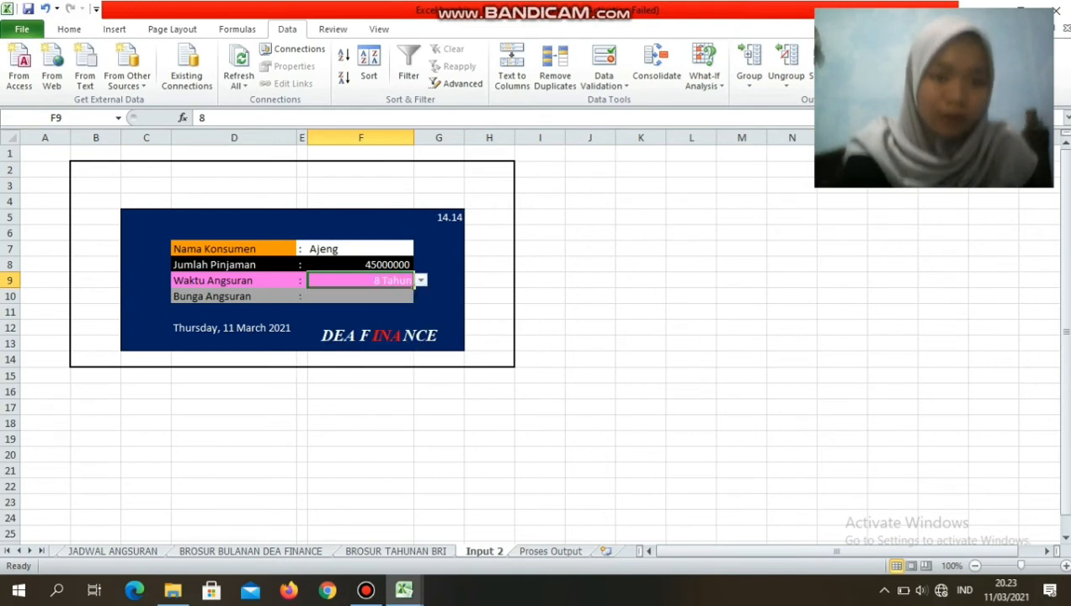
key("alt+Down")
key("Down")
key("Down")
key("Down")
key("Down")
key("Down")
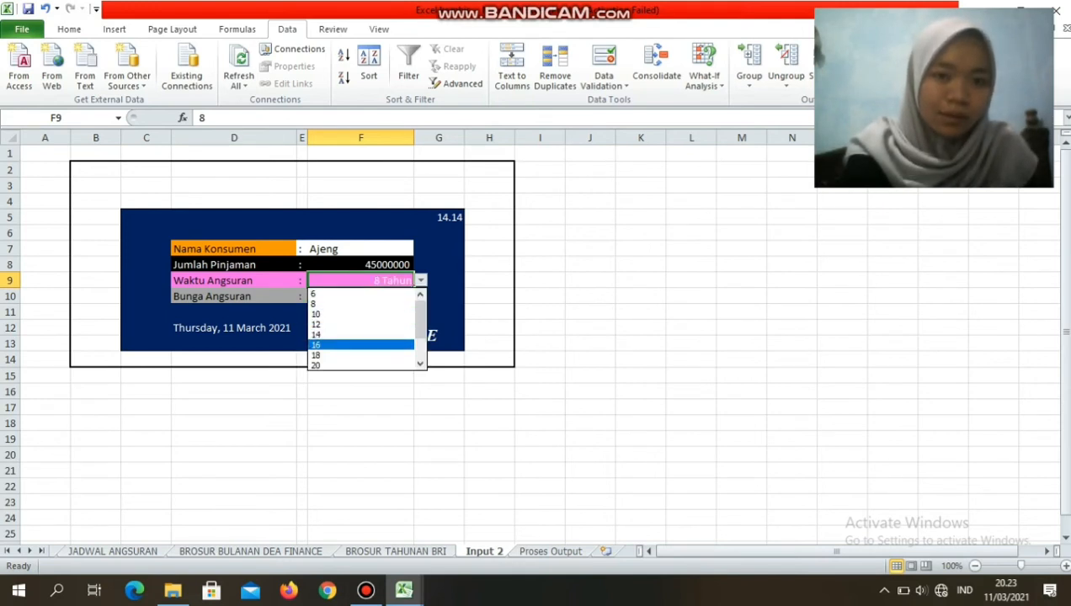
key("Return")
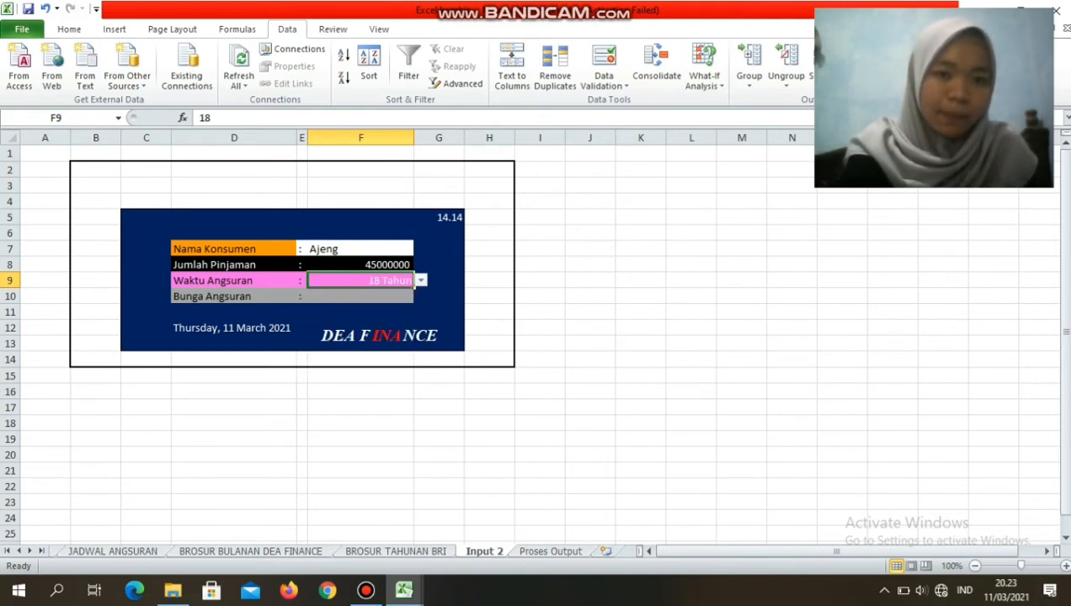
- Link Bunga Angsuran in F10 to the yearly rate in H3 of the BROSUR TAHUNAN BRI sheet
key("Down")
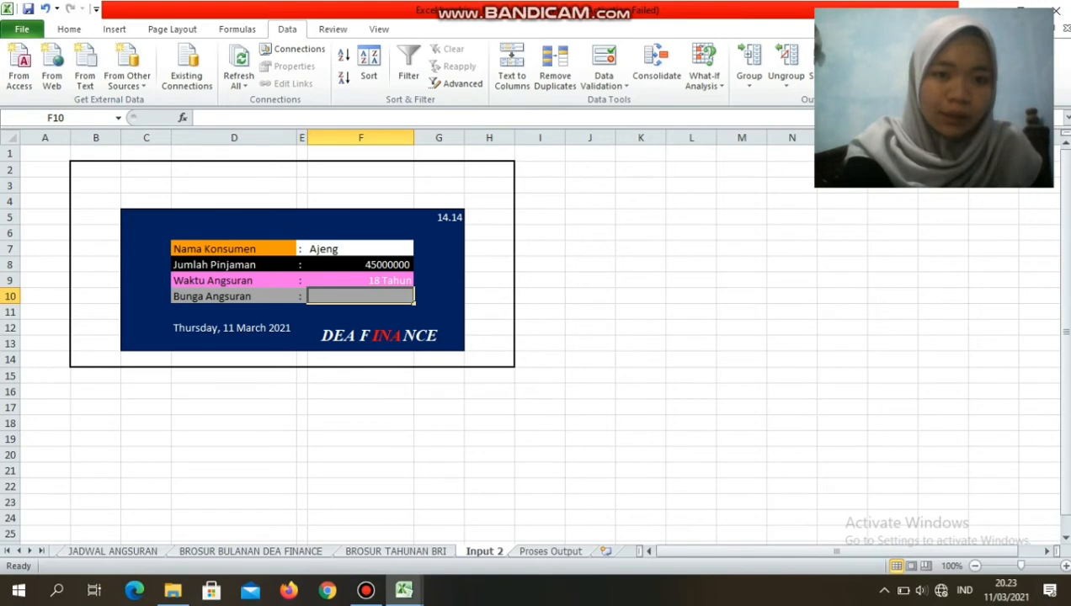
type("=")
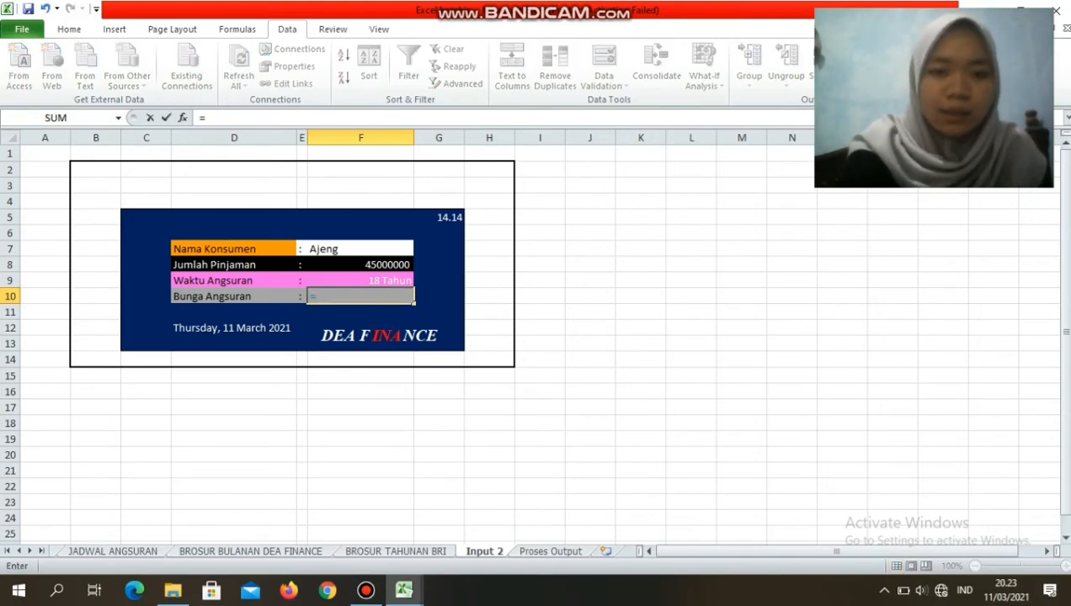
left_click(396, 552)
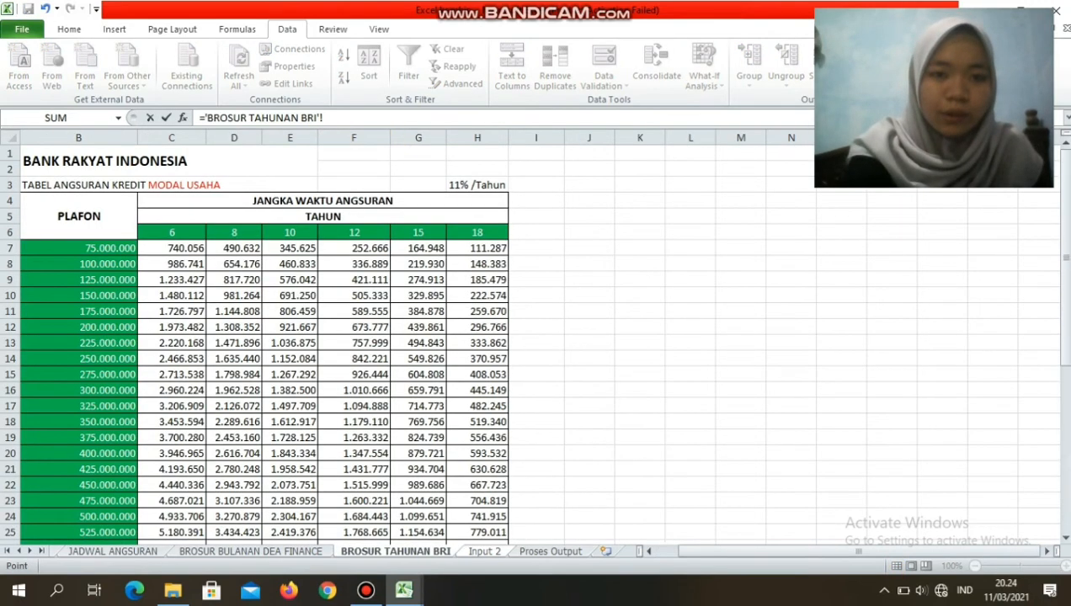
left_click(478, 185)
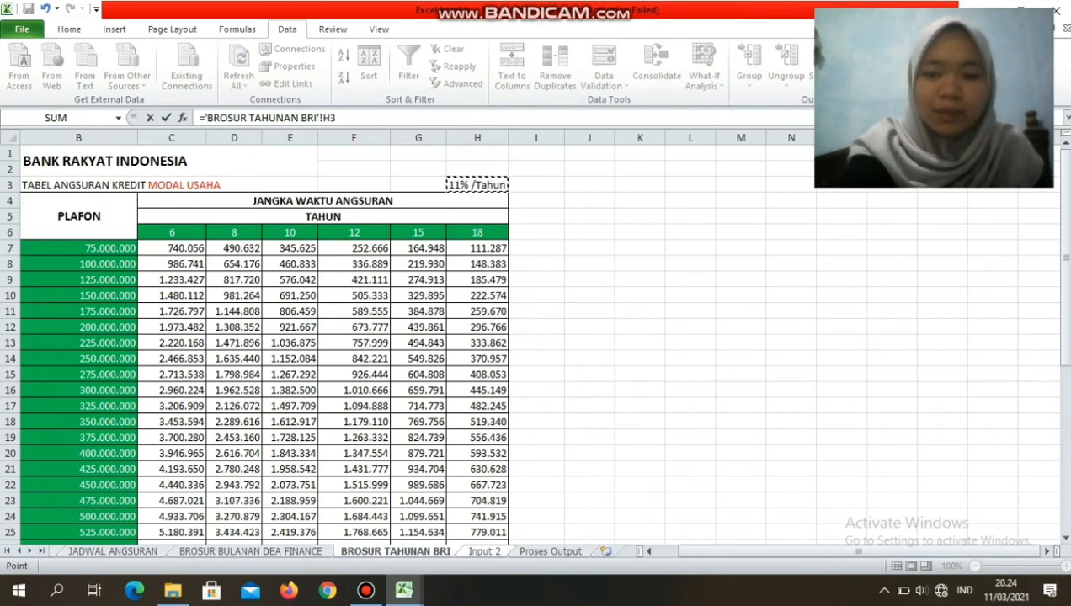
key("Return")
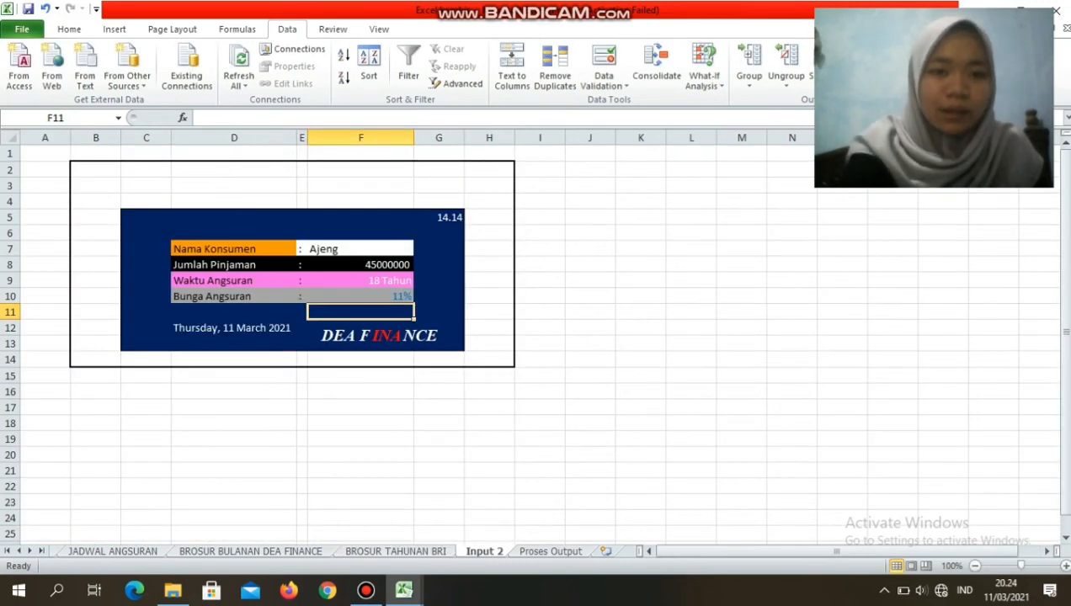
left_click(361, 296)
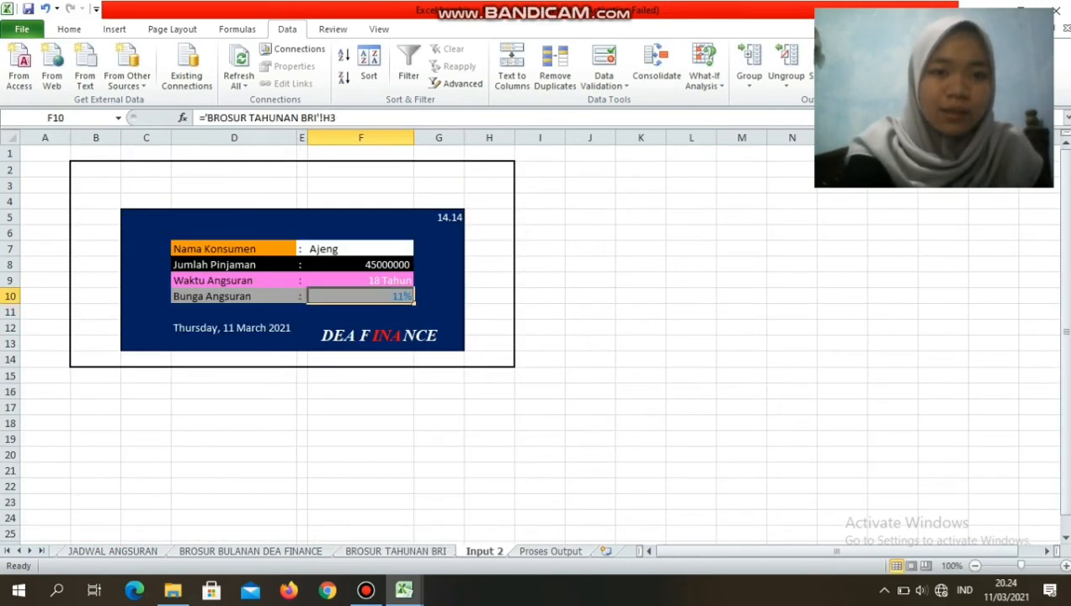
left_click(438, 297)
left_click(361, 296)
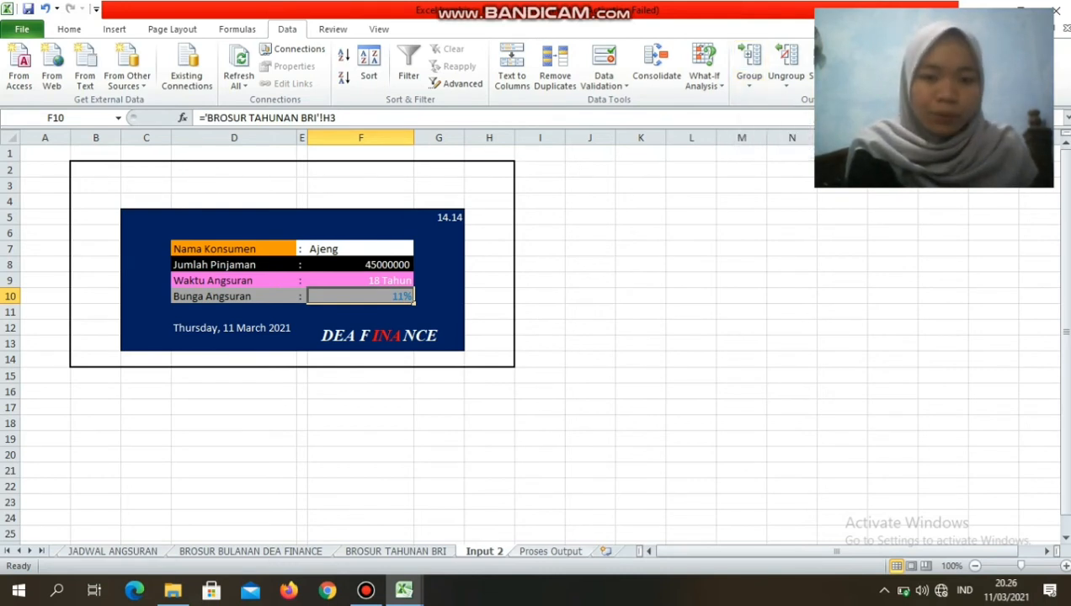
- On the Proses Output sheet, link Nama Konsumen in E5 to cell F7 of the Input 2 sheet
key("ctrl+Page_Down")
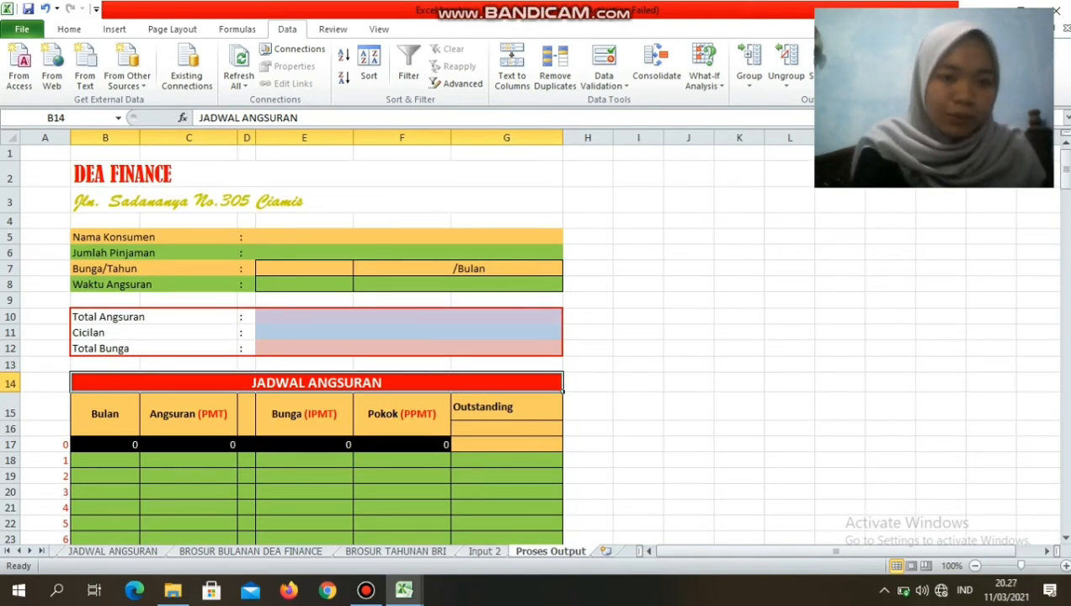
left_click(408, 238)
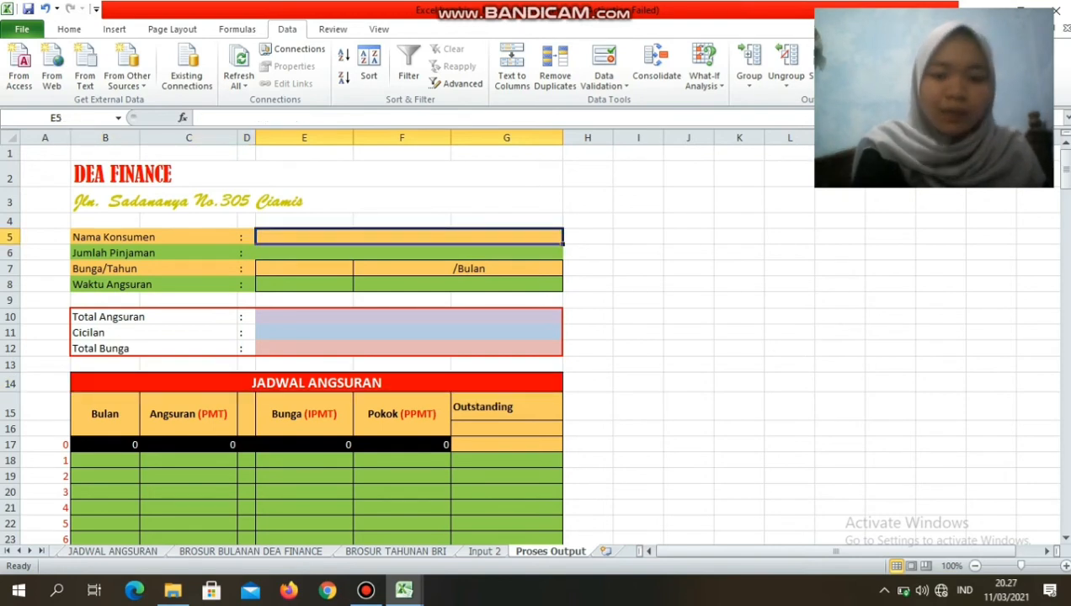
type("=")
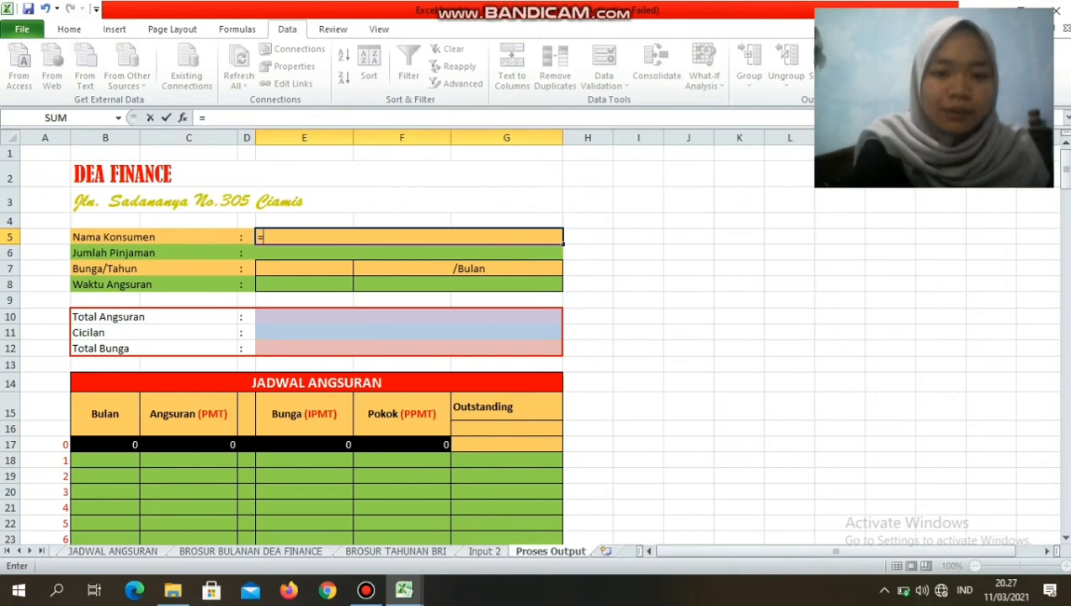
left_click(485, 552)
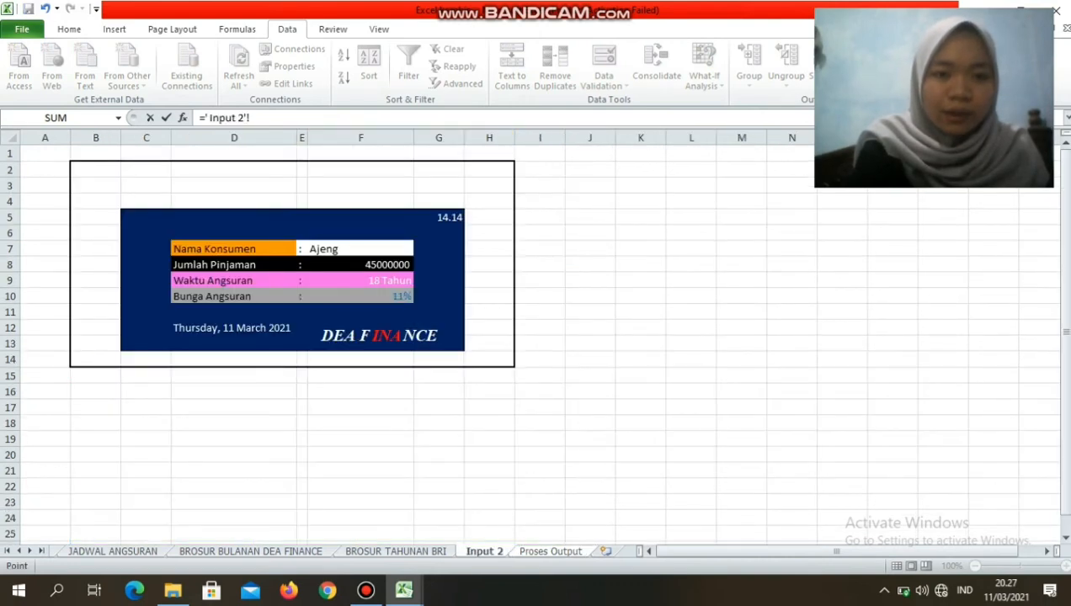
left_click(361, 249)
key("Return")
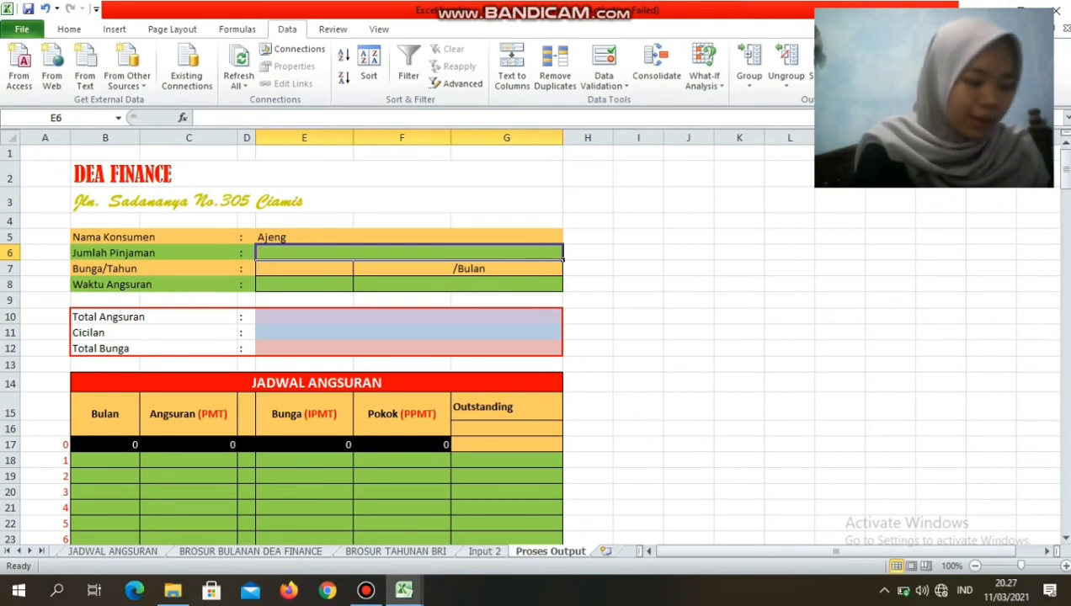
- Link Jumlah Pinjaman in E6 to cell F8 of the Input 2 sheet
type("=")
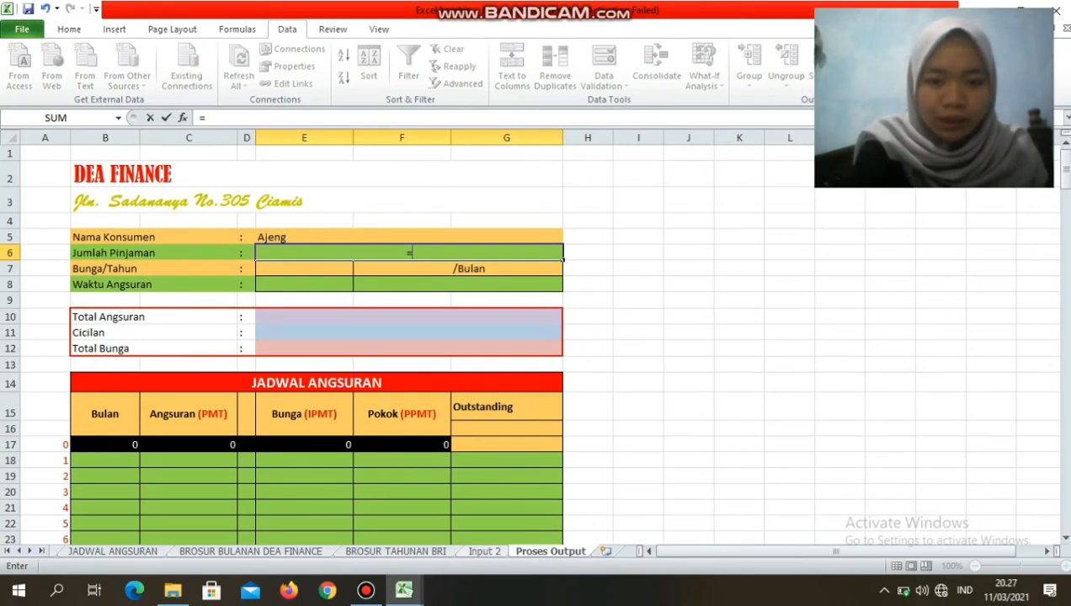
left_click(485, 552)
left_click(360, 264)
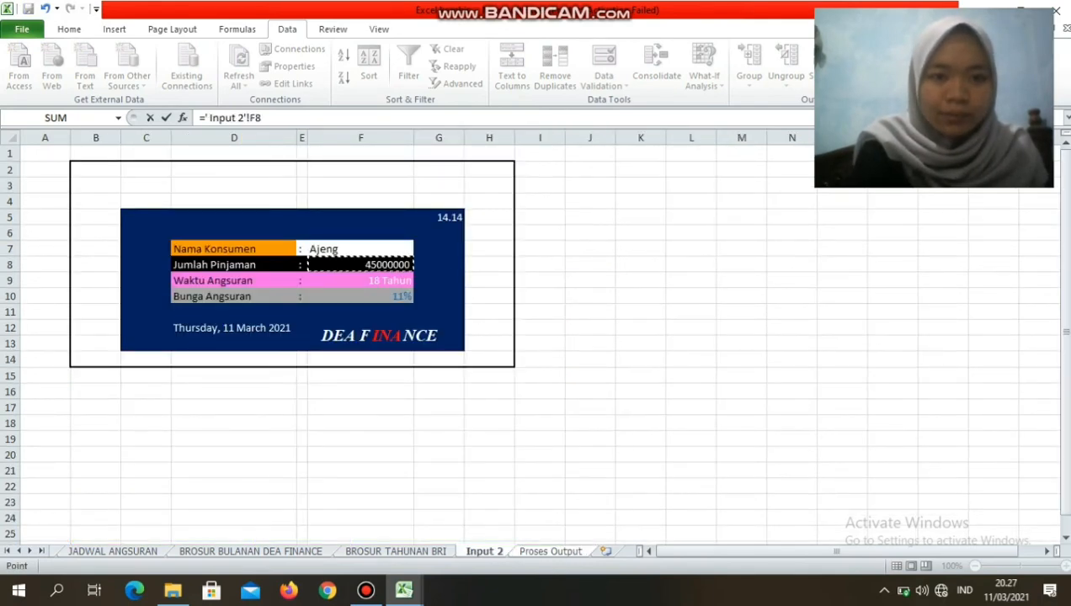
key("Return")
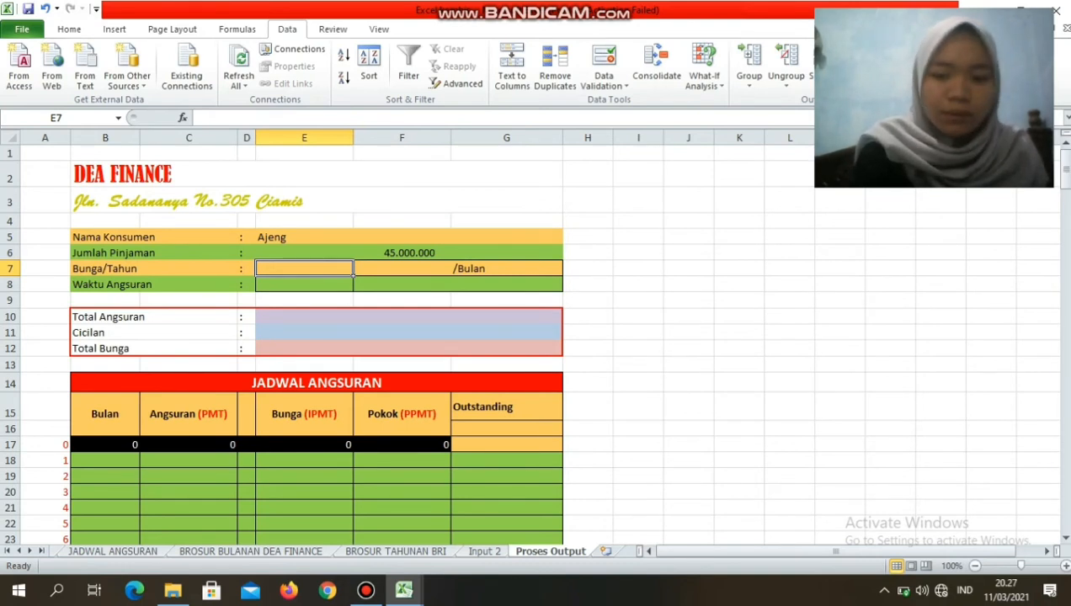
- Link the yearly interest (Bunga/Tahun) in E7 to cell F10 of the Input 2 sheet
type("=")
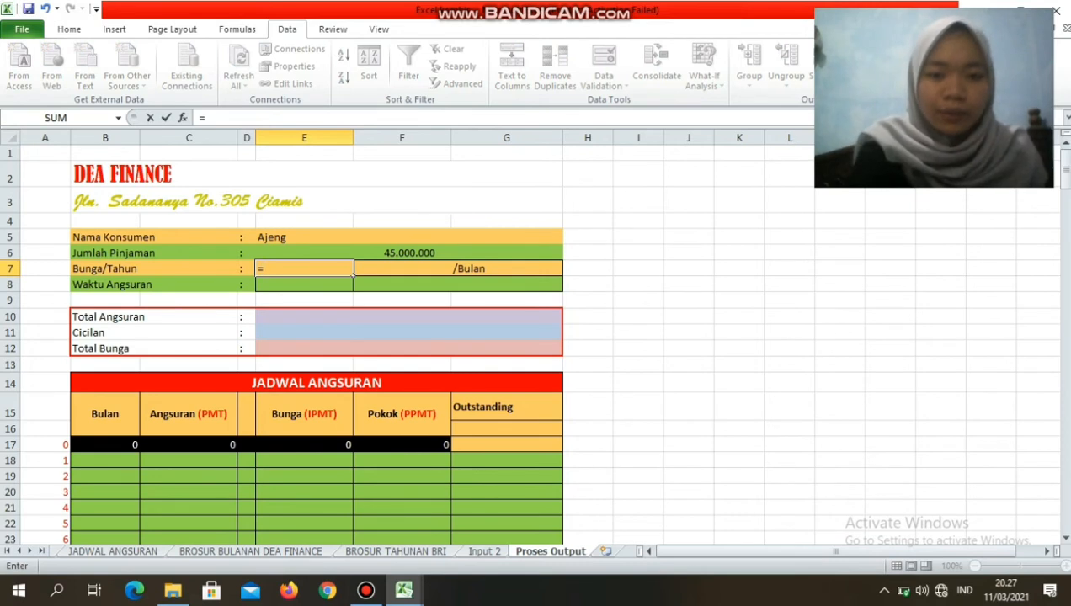
left_click(484, 550)
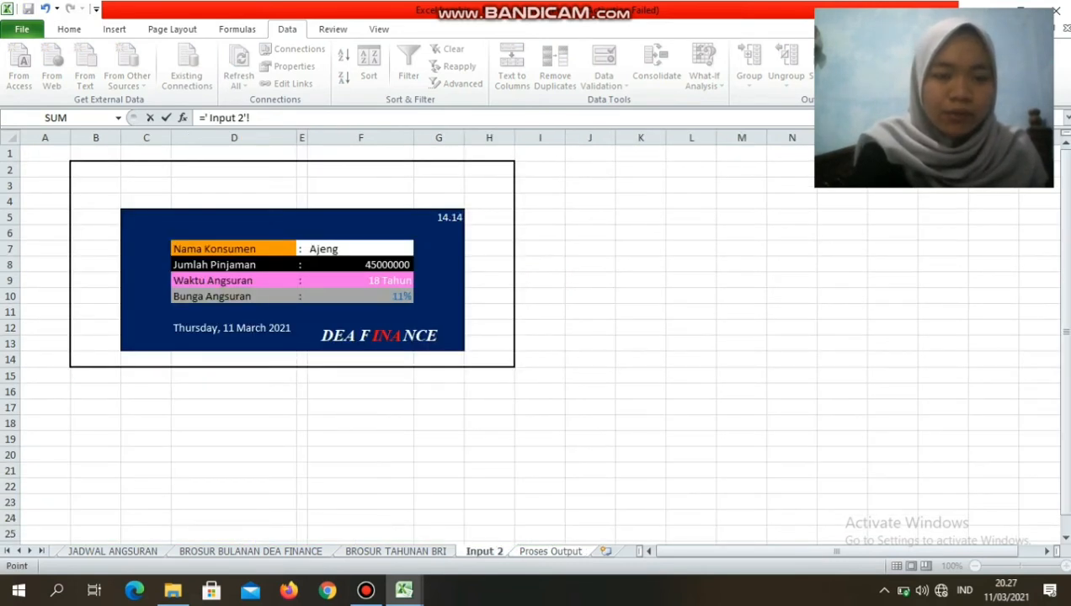
left_click(374, 297)
key("Return")
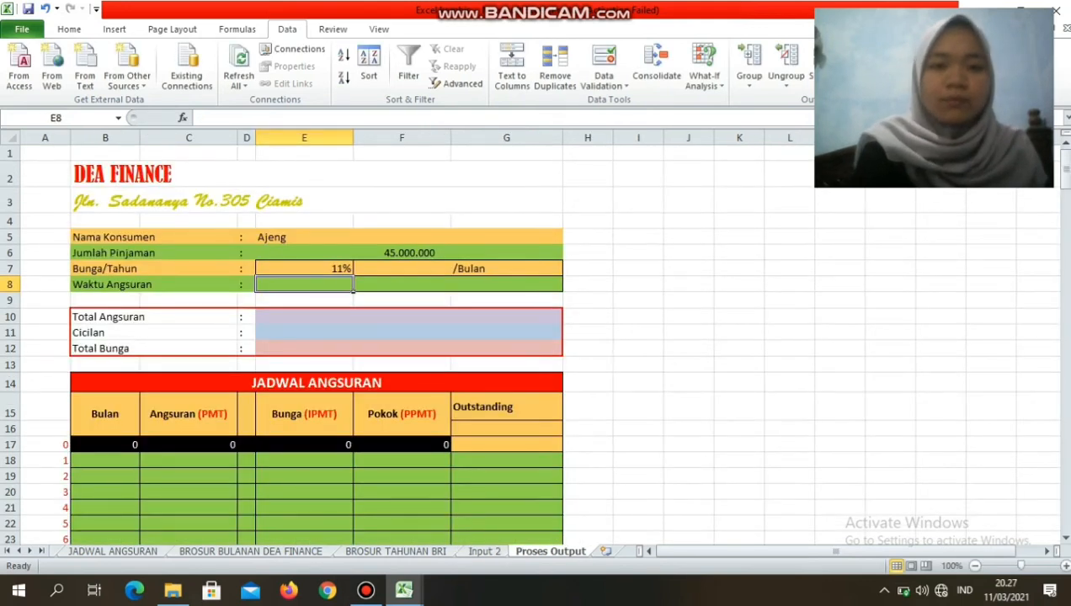
- Calculate the monthly interest rate in F7 with the formula =E7/12
left_click(402, 268)
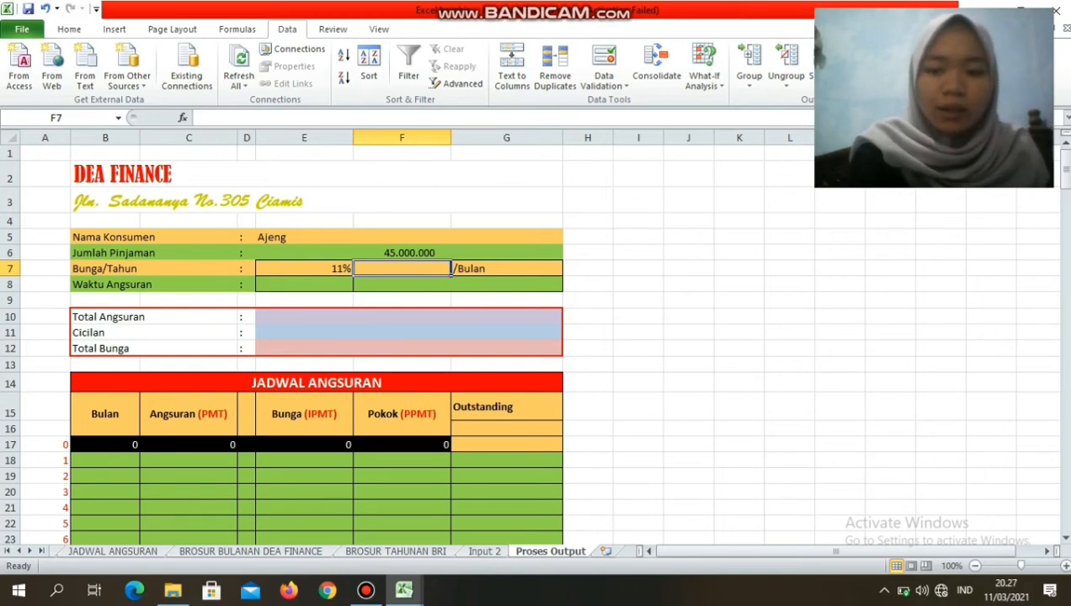
type("=")
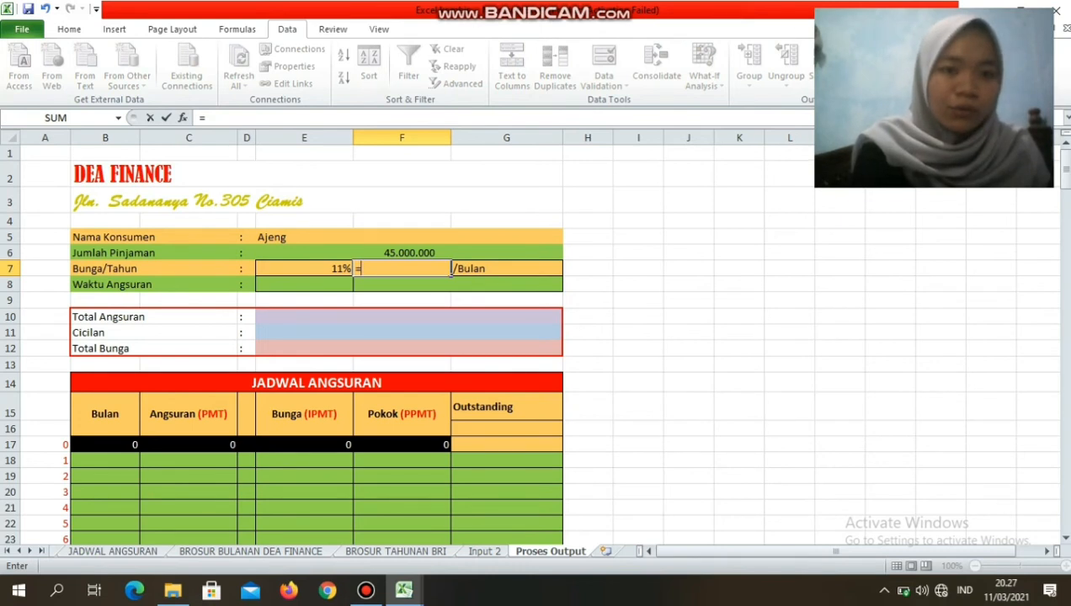
key("Left")
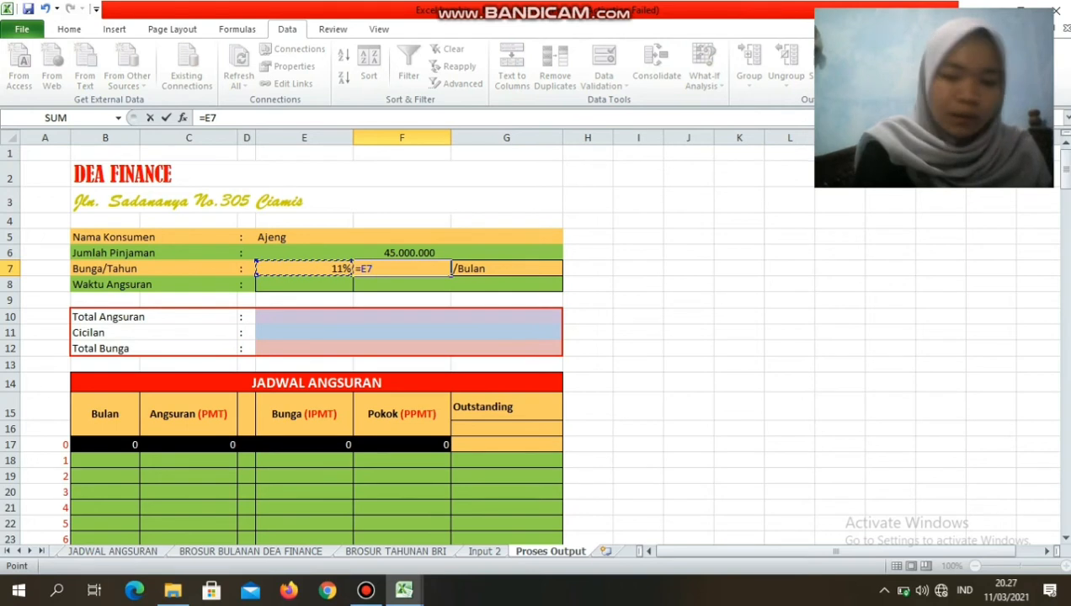
type("/12")
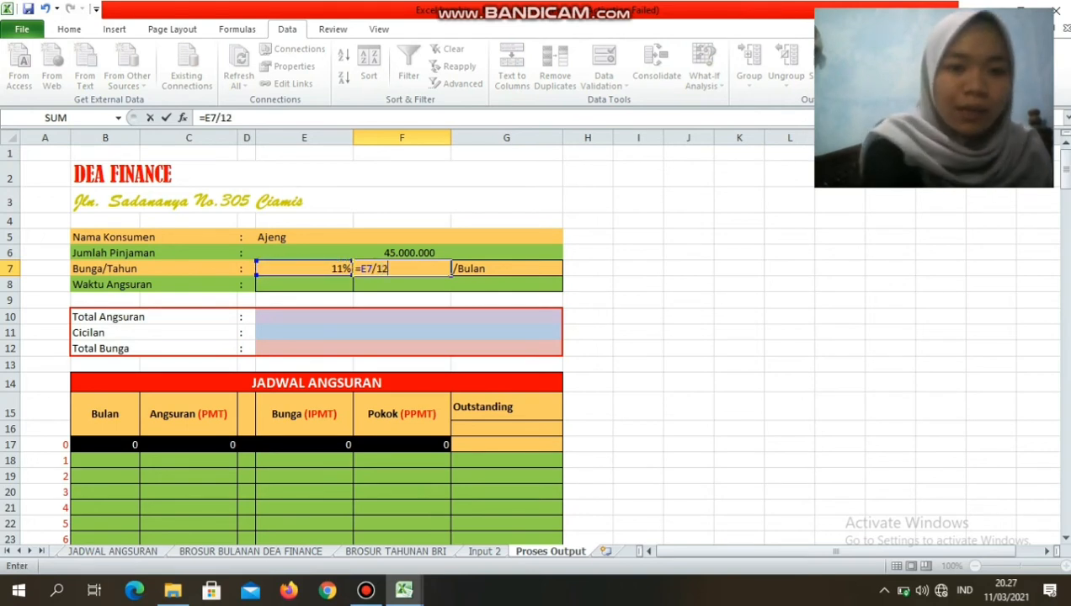
key("ctrl+Return")
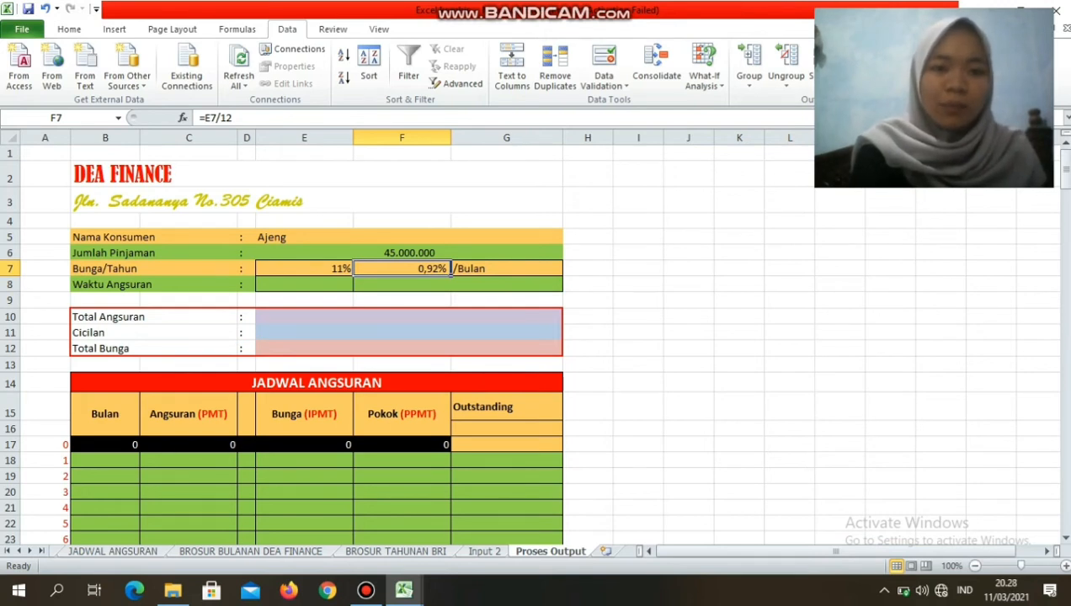
- Link Waktu Angsuran in E8 to cell F9 of the Input 2 sheet
left_click(304, 285)
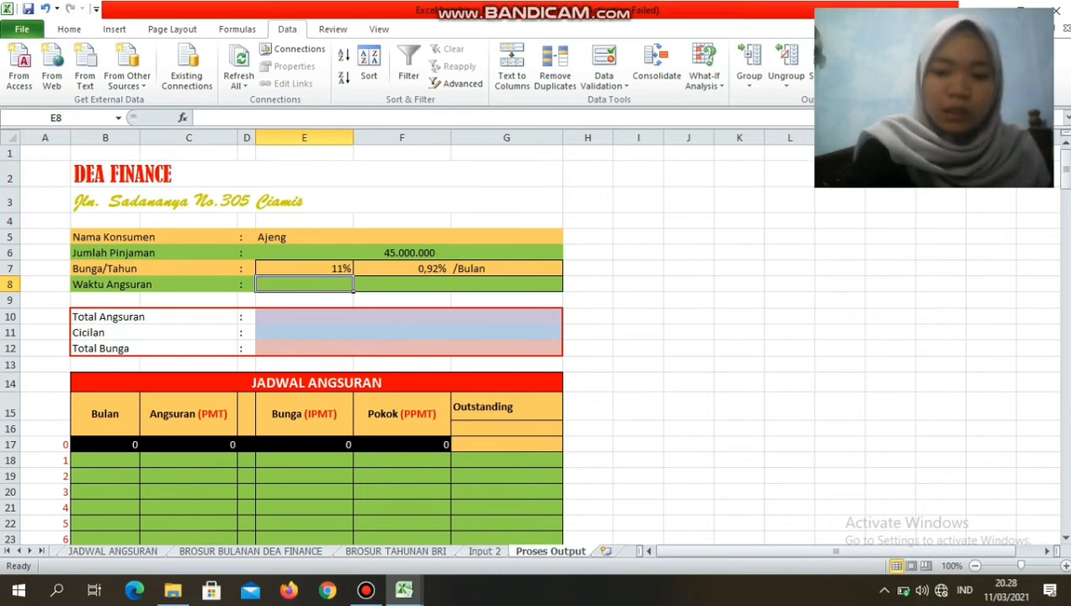
type("=")
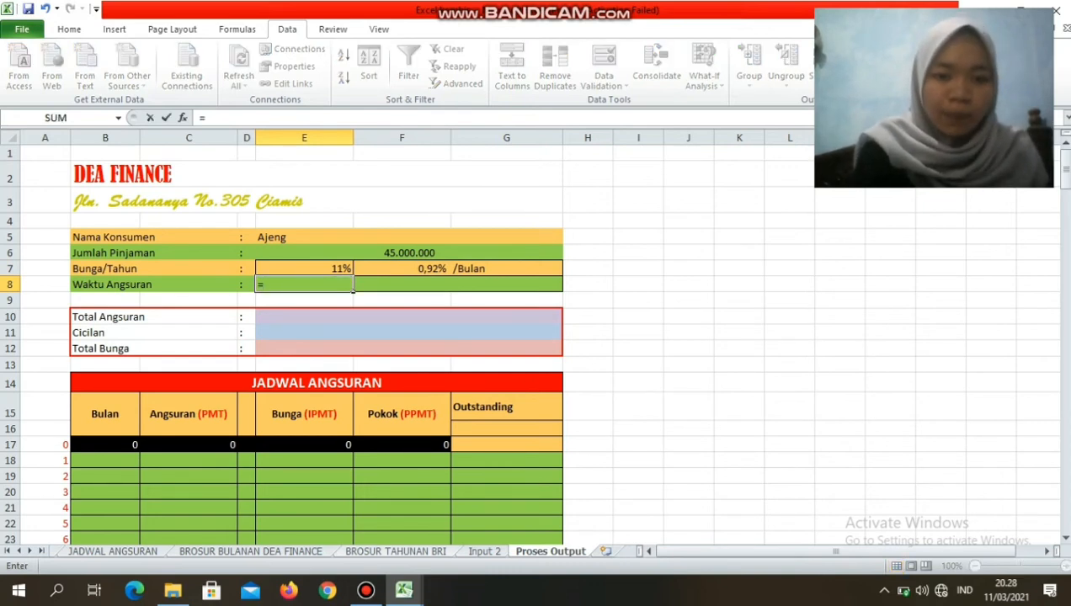
left_click(484, 550)
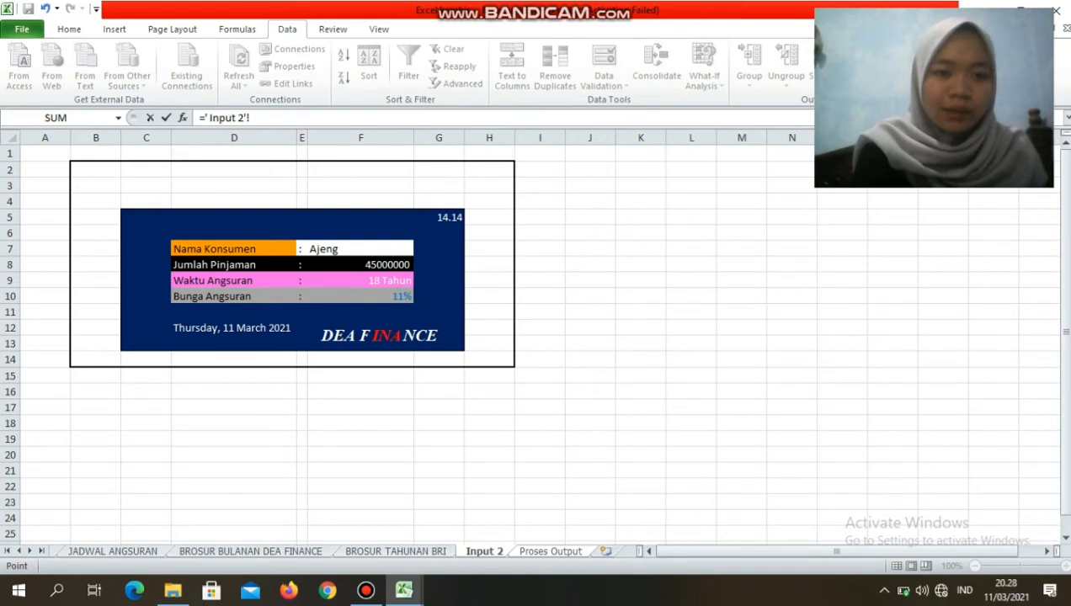
left_click(360, 281)
key("Return")
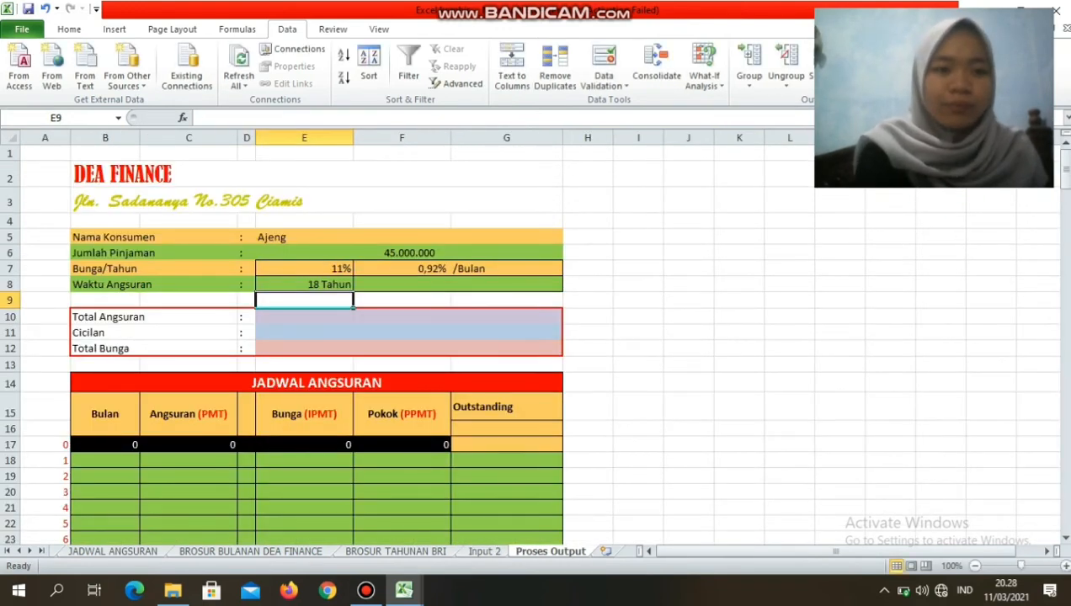
- Calculate the installment period in months in F8 with the formula =E8*12
left_click(457, 284)
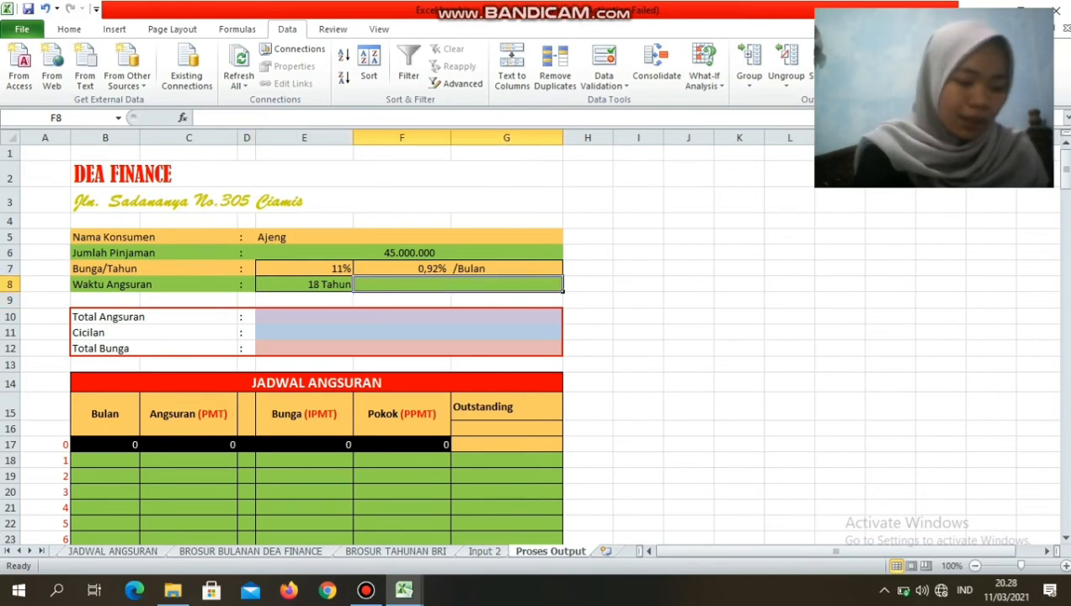
type("=")
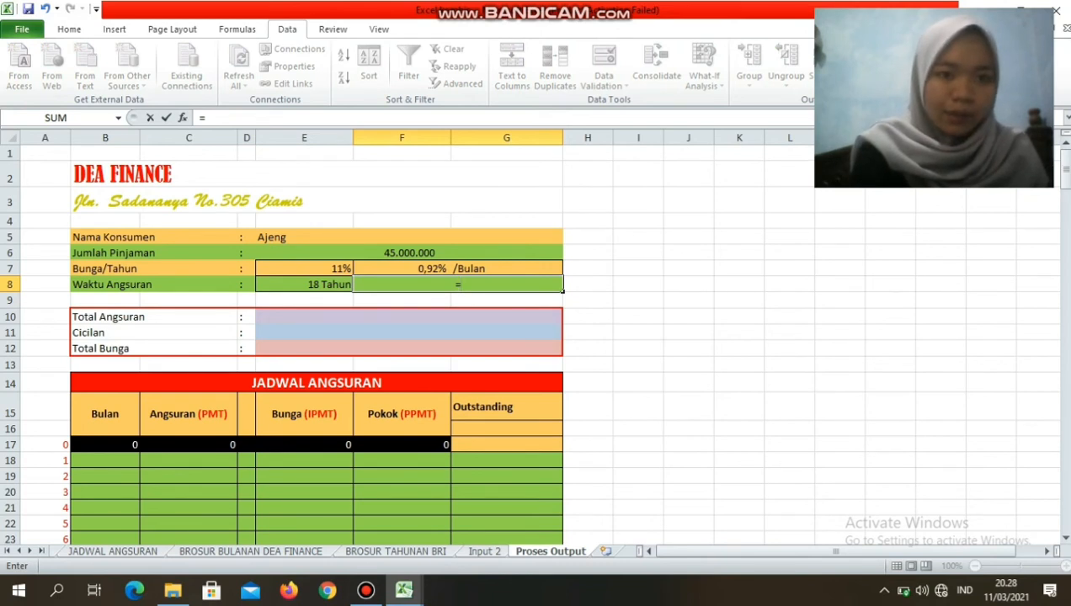
key("Left")
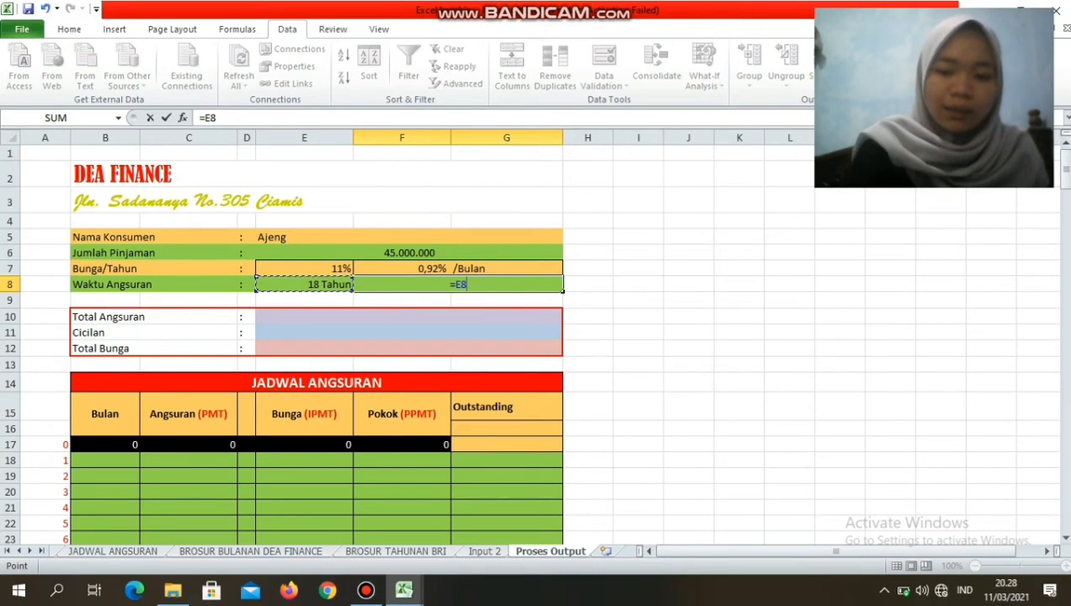
type("*12")
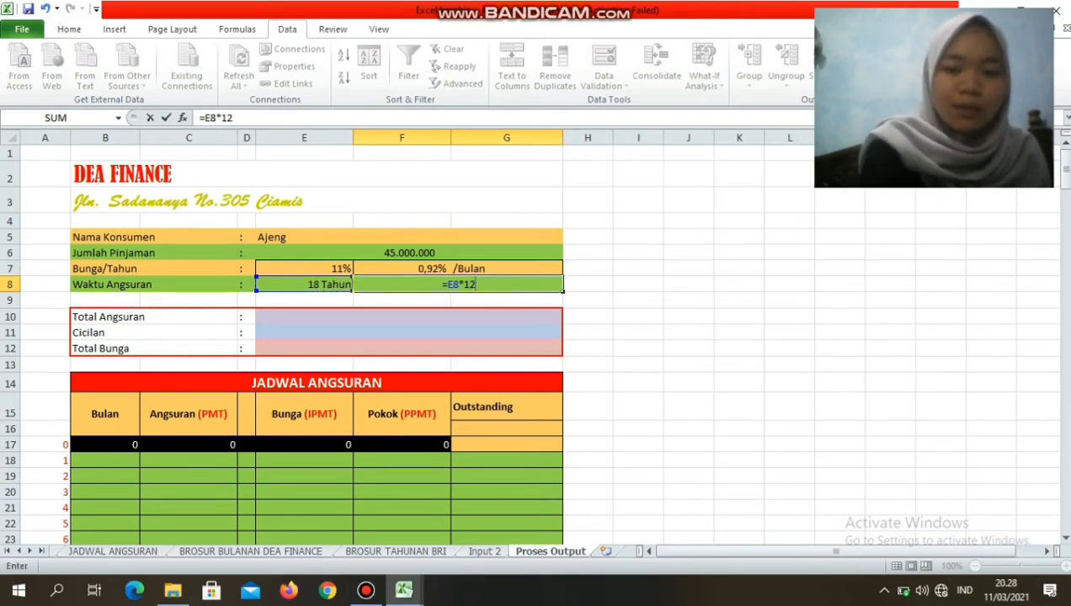
key("Return")
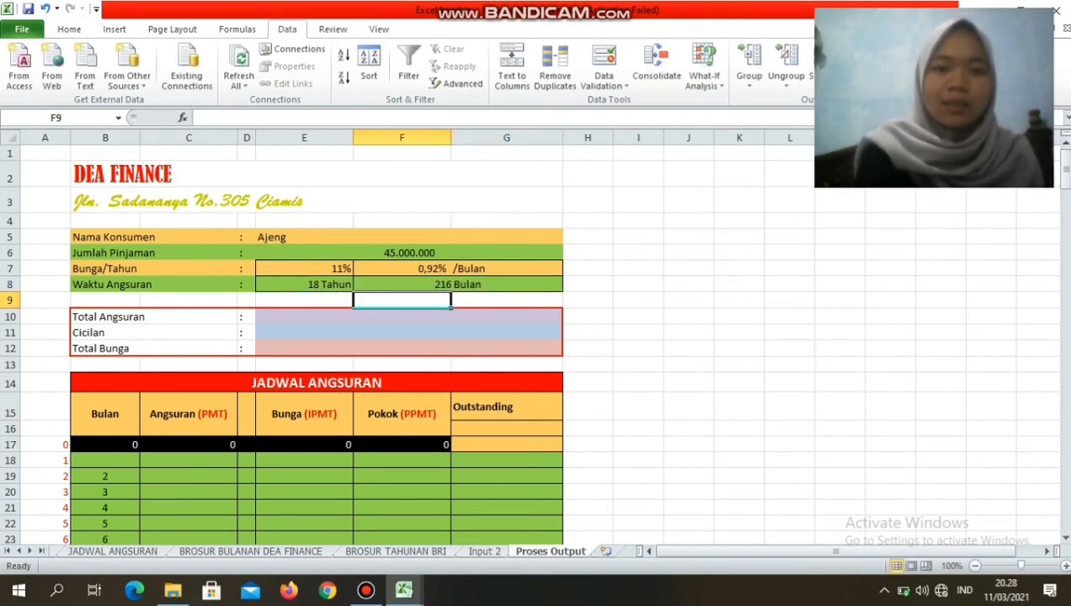
left_click(458, 284)
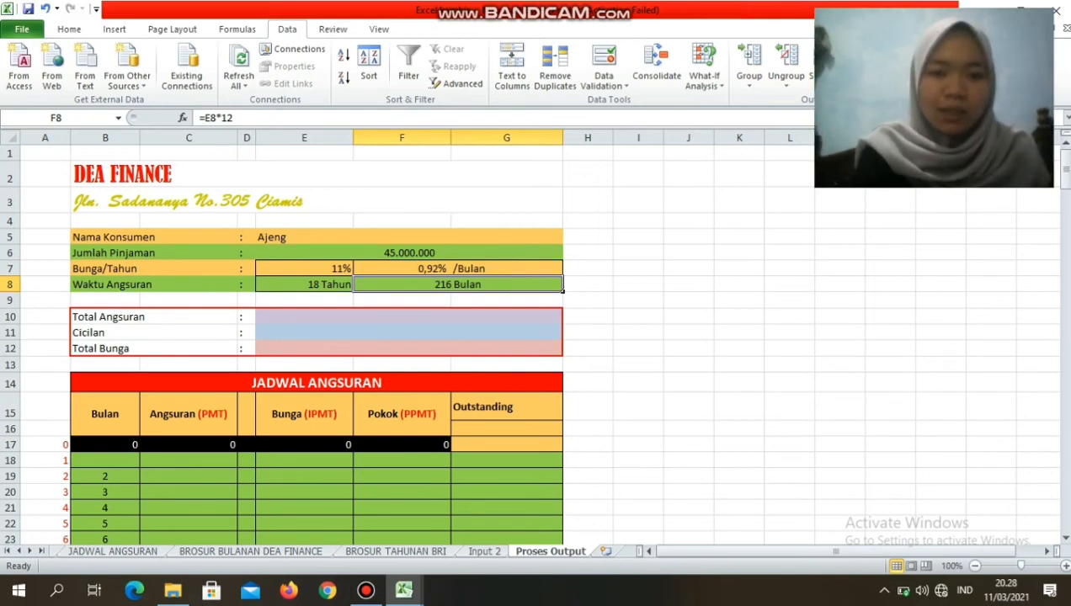
- Link both Outstanding cells, G16 and G17, to the loan amount with the formula =E6
left_click(506, 428)
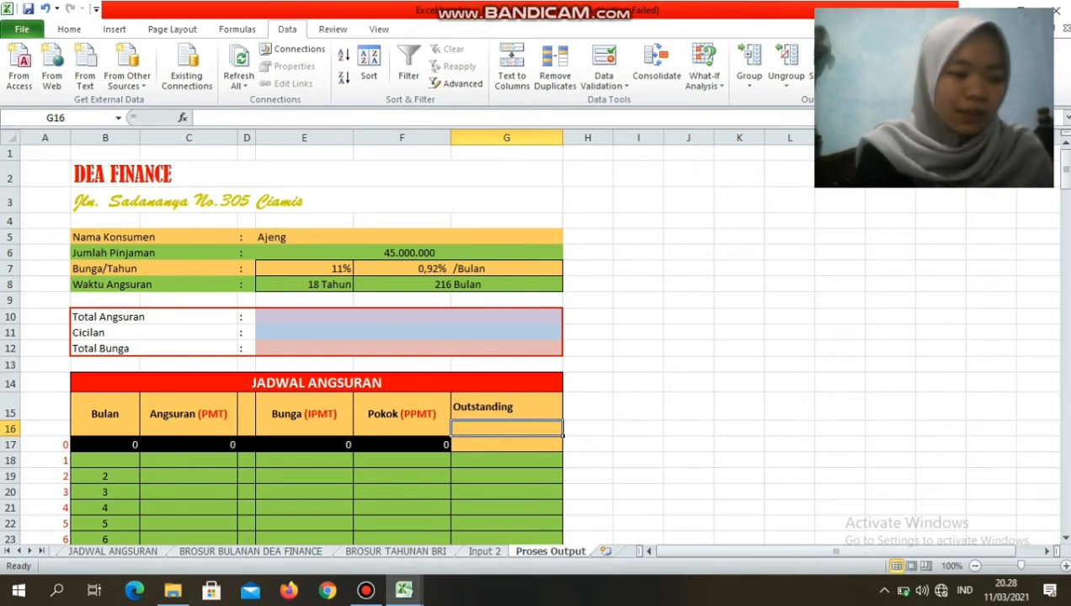
type("=")
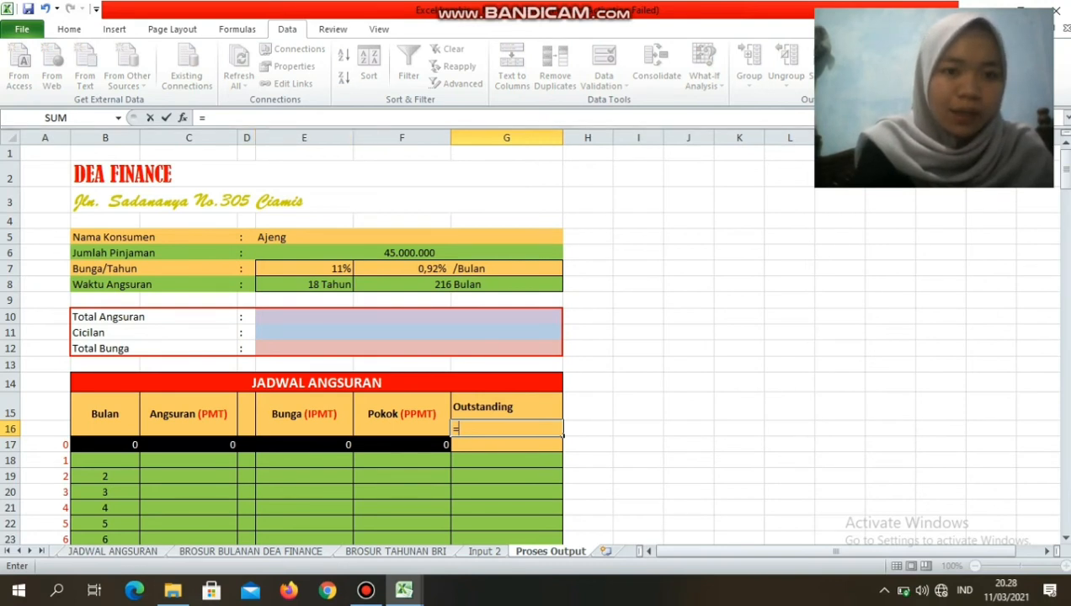
left_click(409, 253)
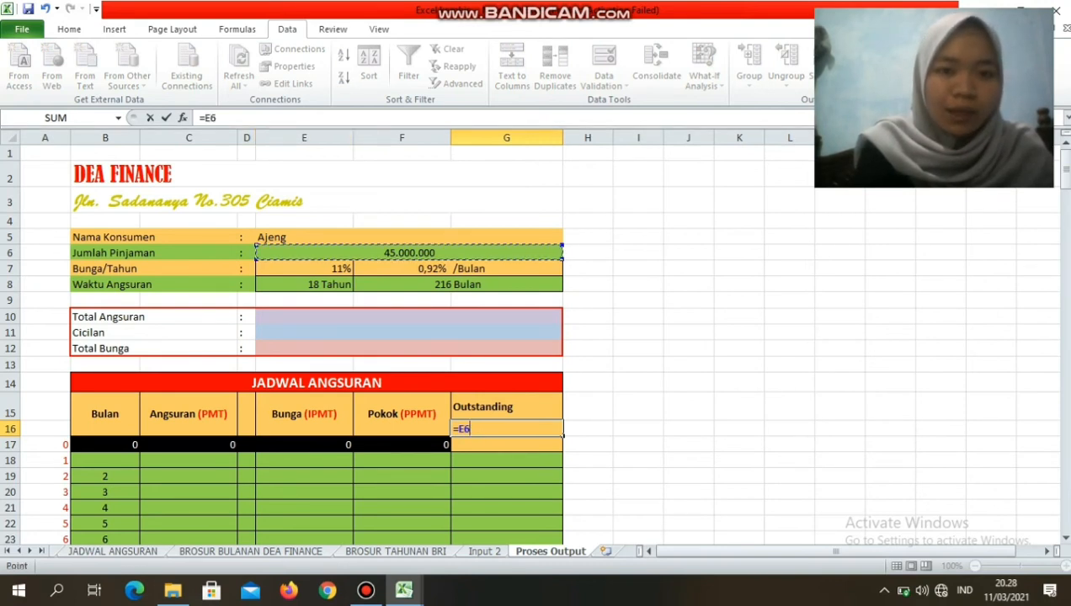
key("Return")
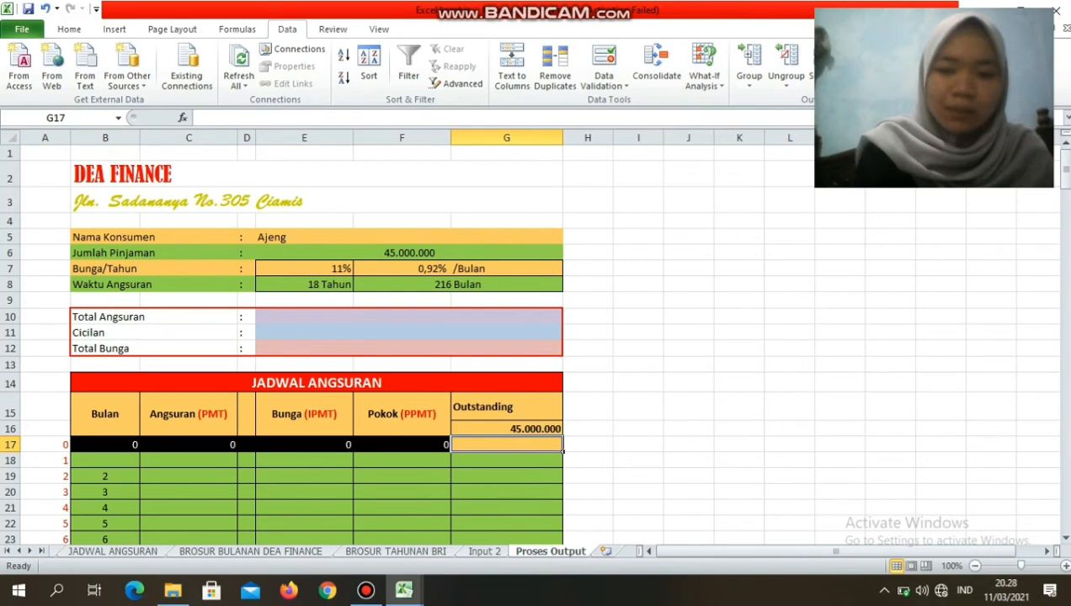
type("=")
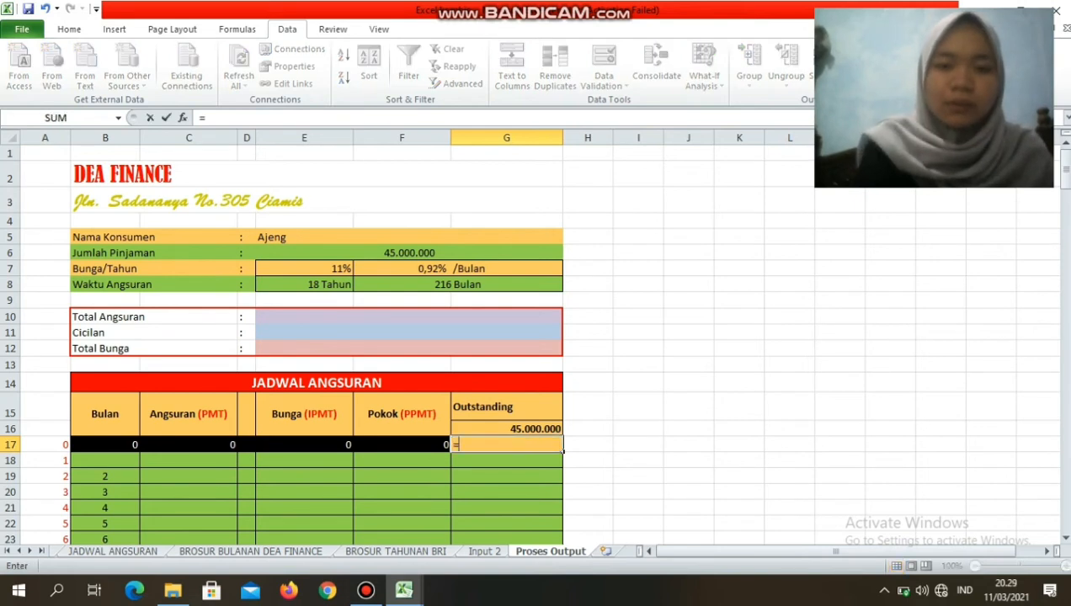
left_click(410, 253)
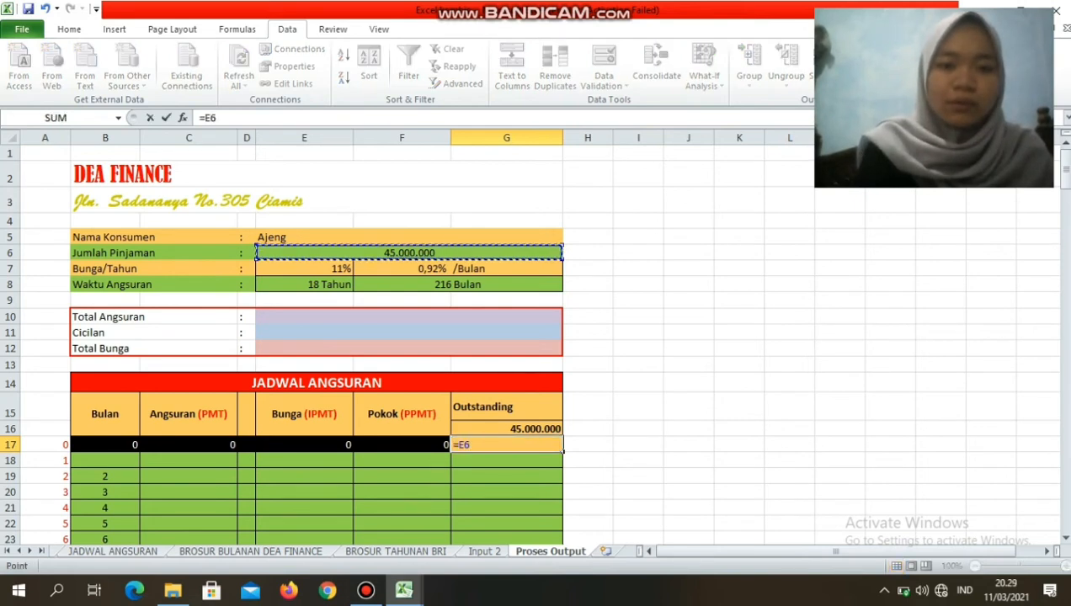
key("Return")
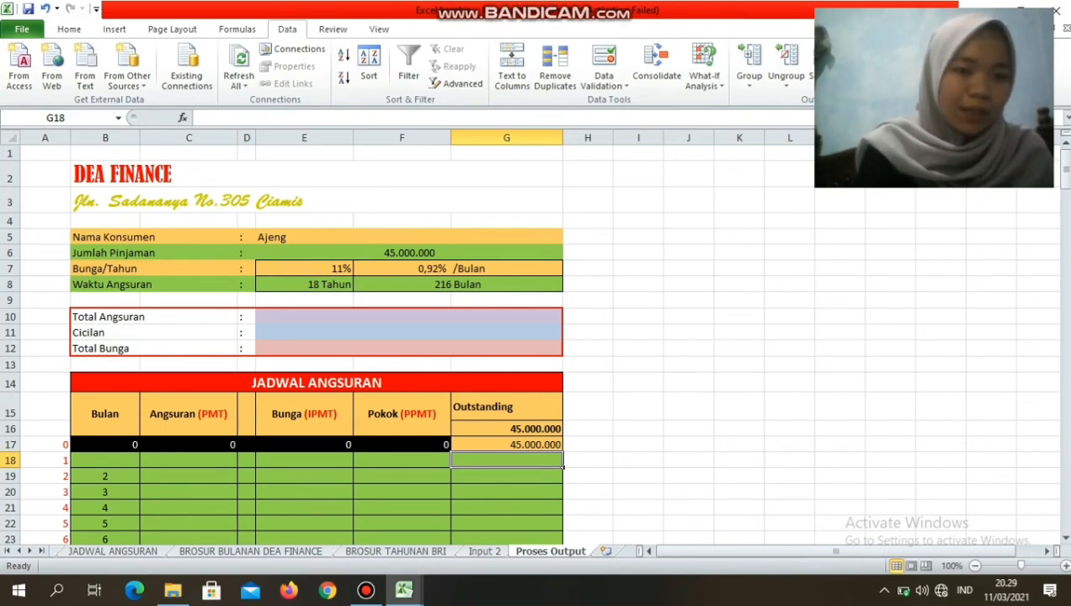
- Clear the existing month numbers from the Bulan column, cells B18 to B233
left_click(105, 461)
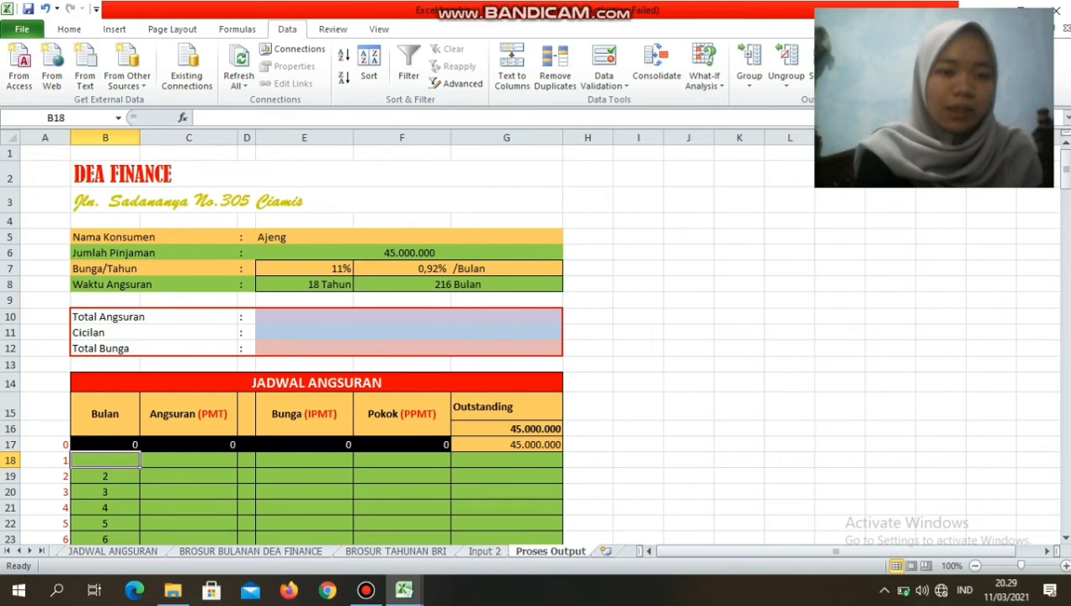
left_click_drag(139, 463, 140, 505)
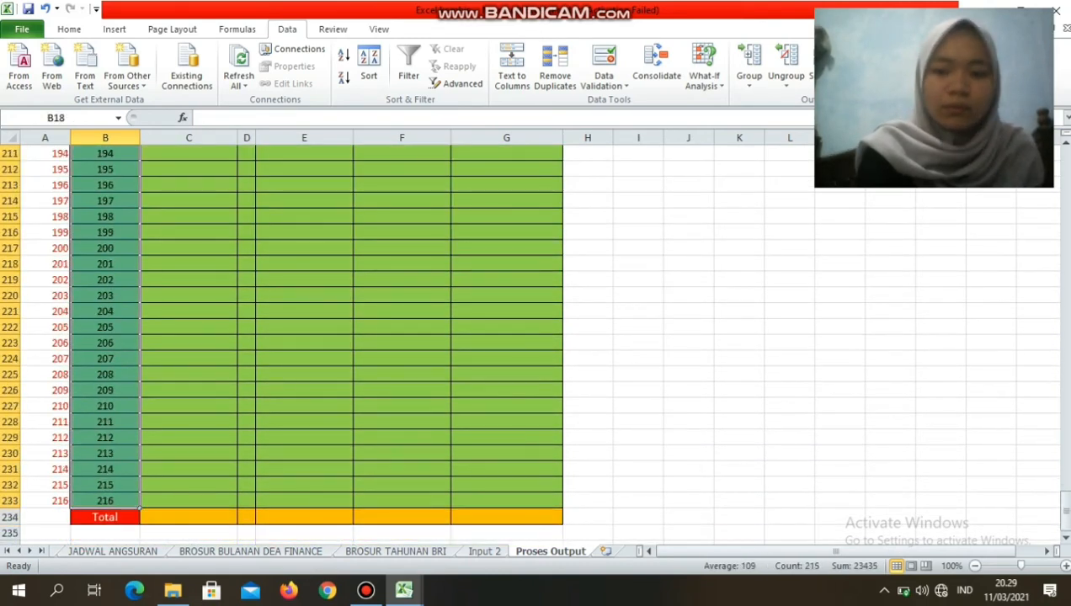
key("Delete")
- Enter the formula =IF(A18>$F$8;"";A18) in B18, the first month of the Bulan column
left_click(106, 345)
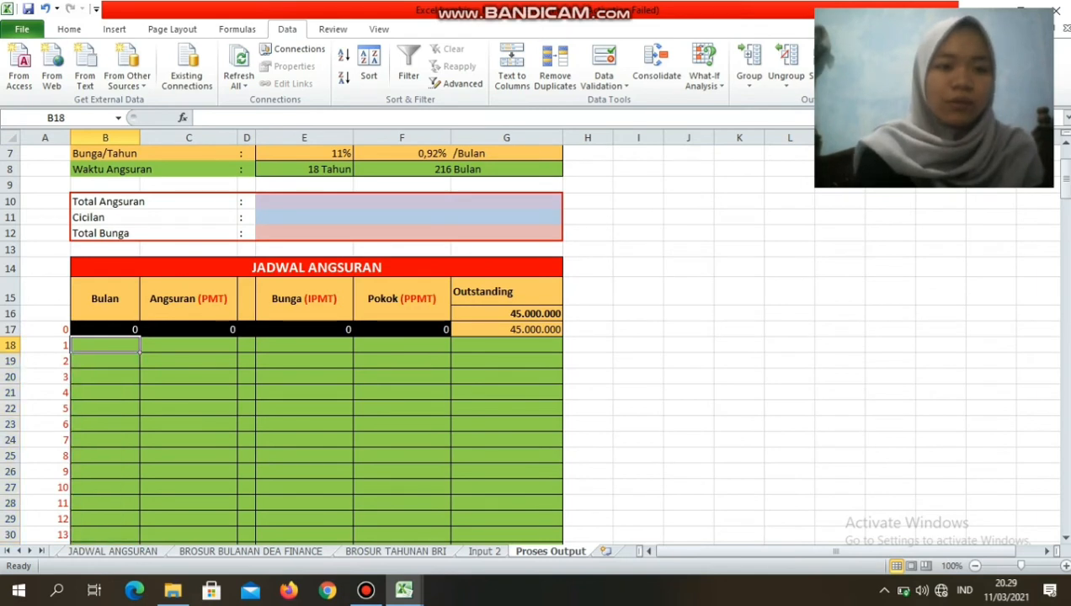
type("=")
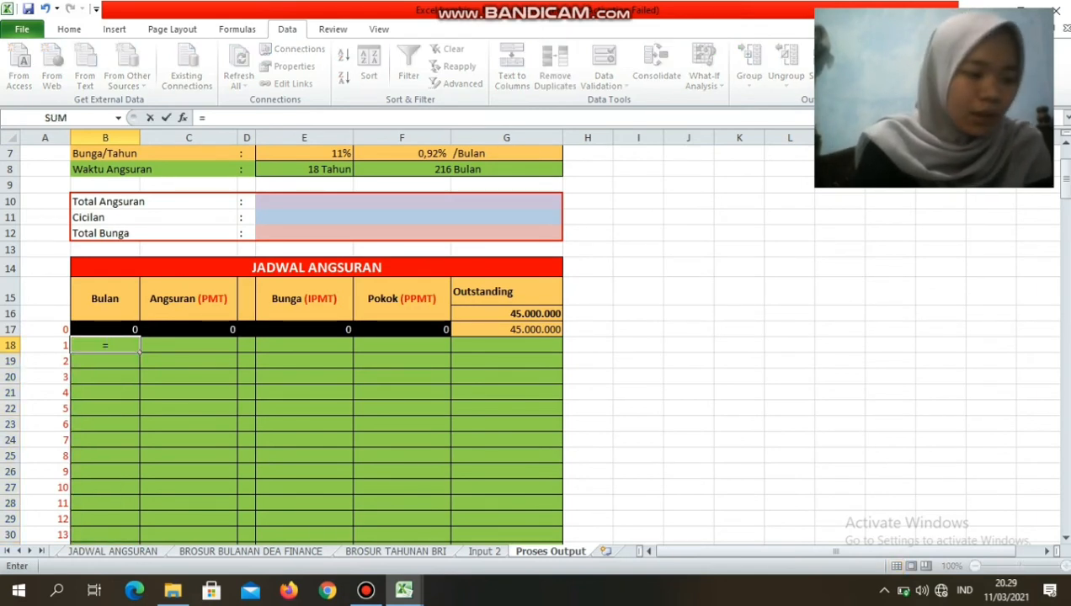
type("if")
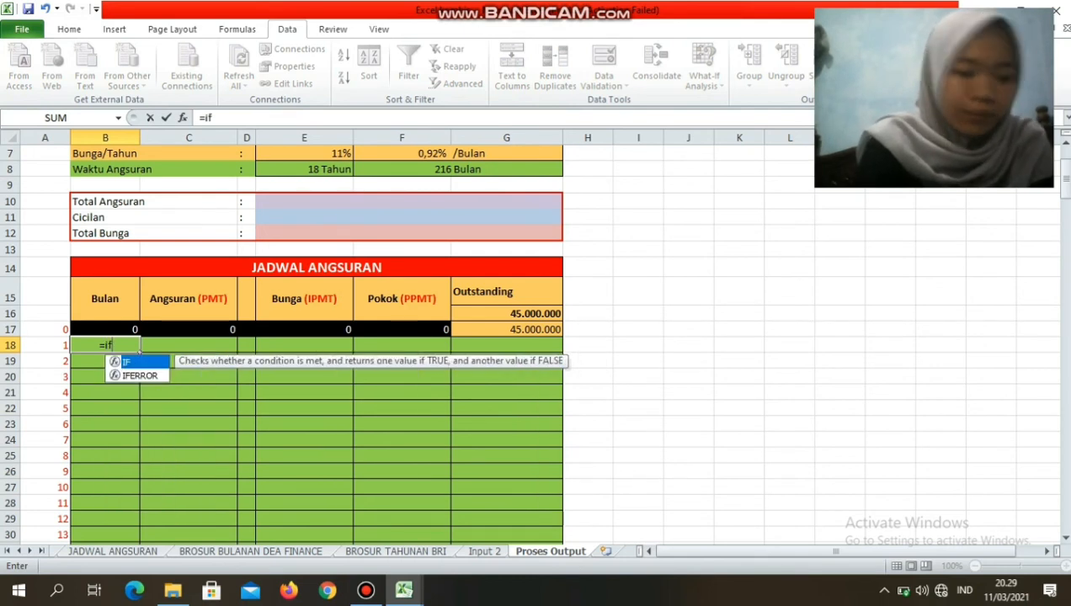
type("(")
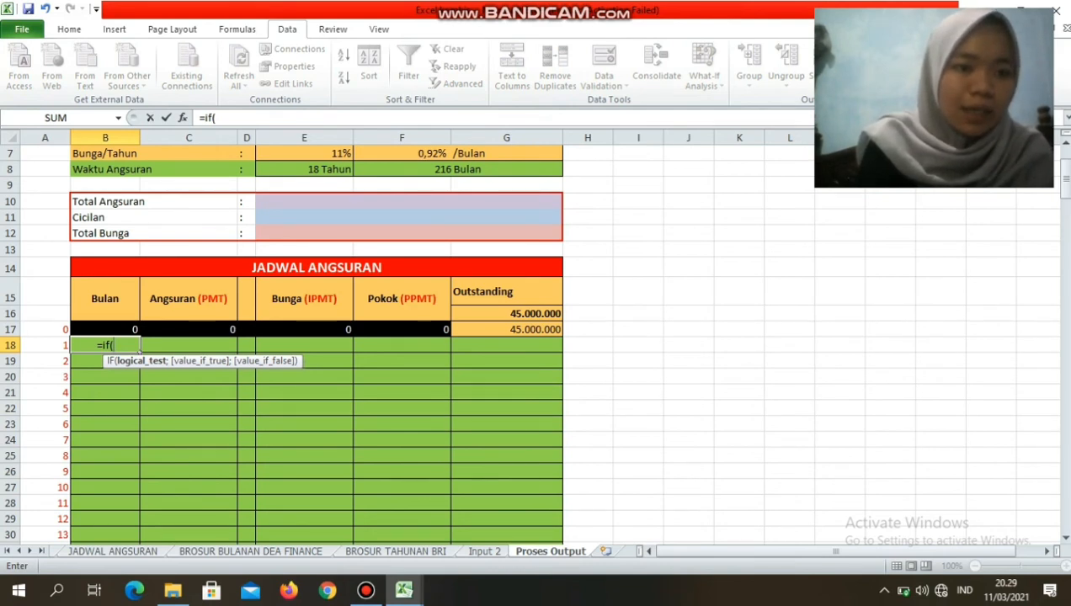
key("Left")
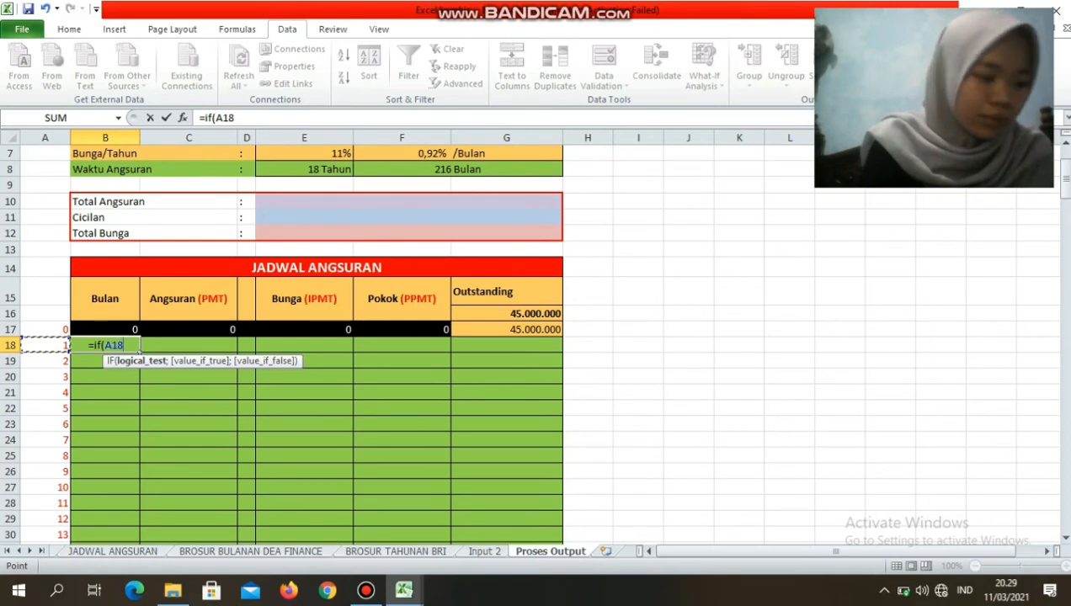
type(">")
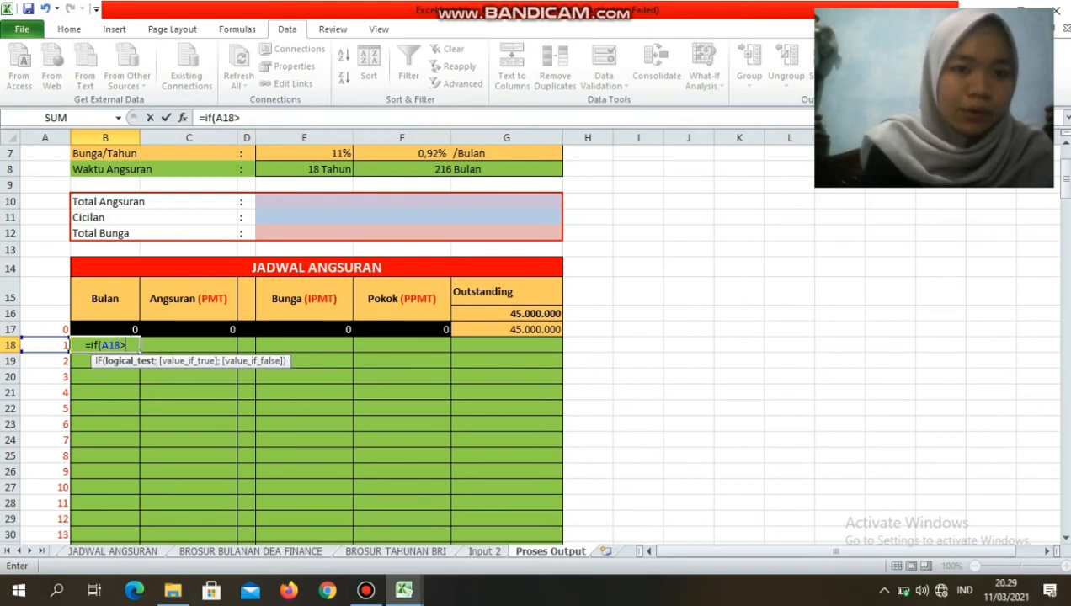
left_click(457, 169)
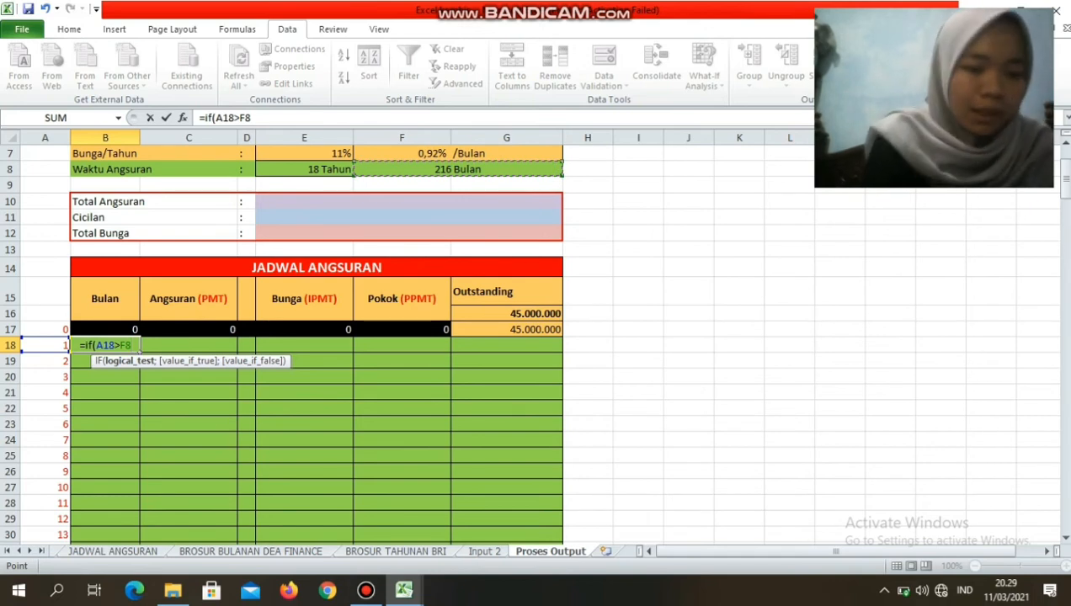
key("F4")
type(";")
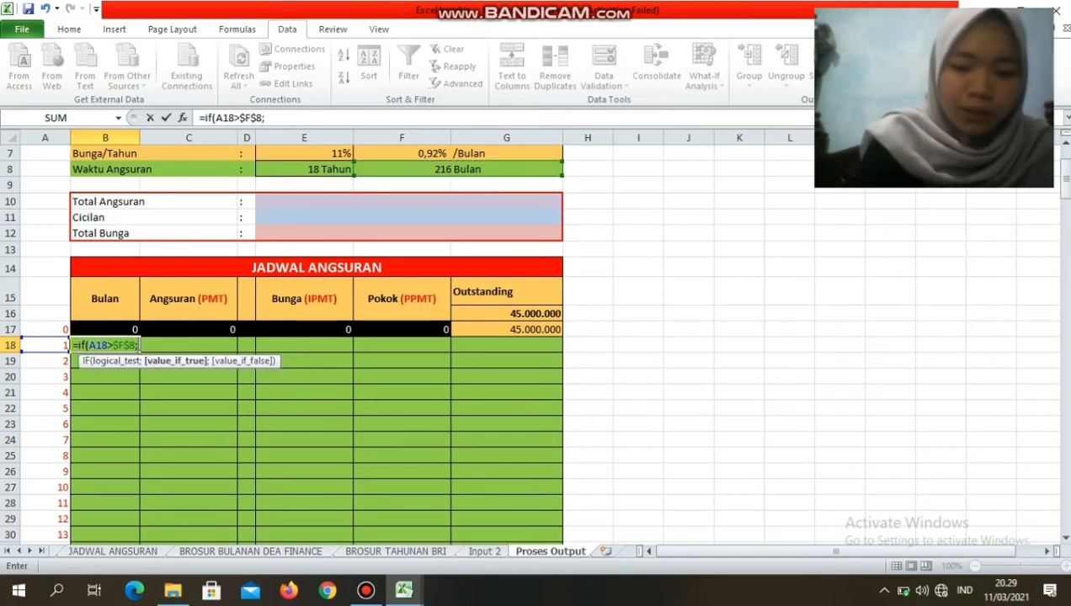
type("\"\"")
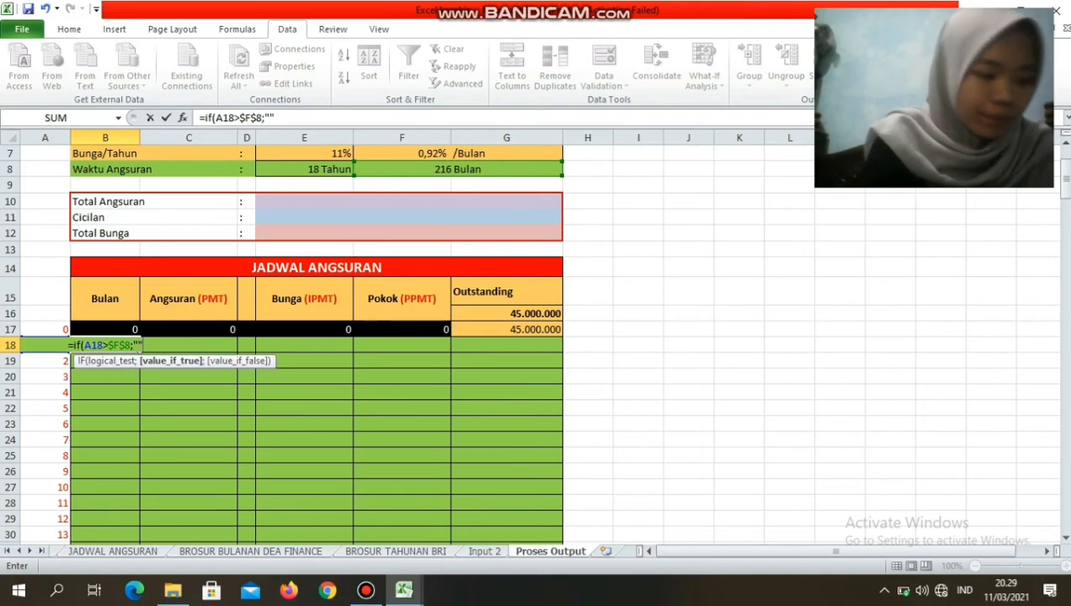
type(";")
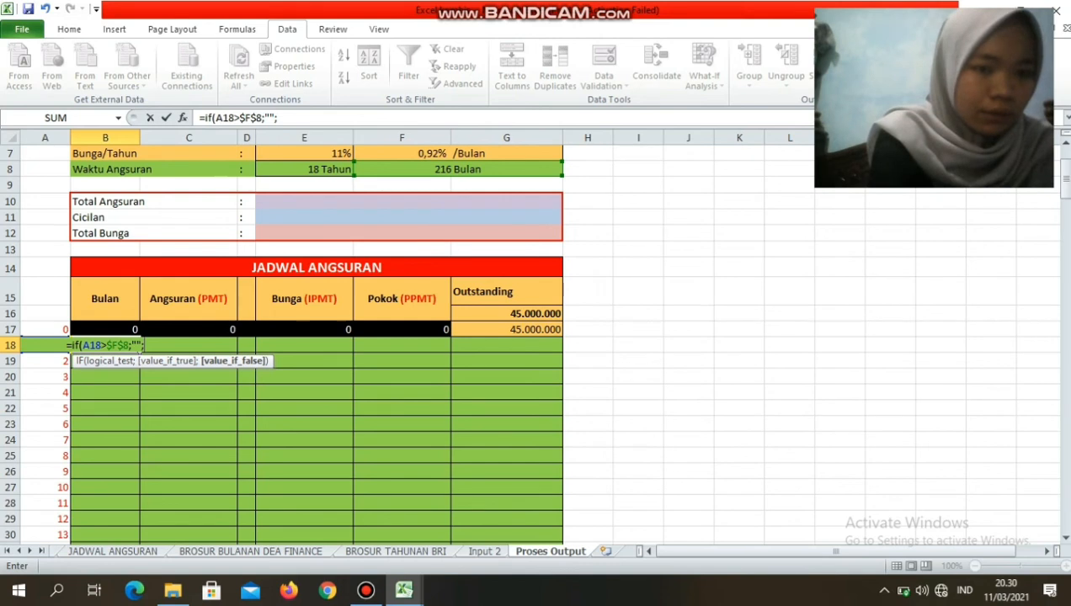
type("a1")
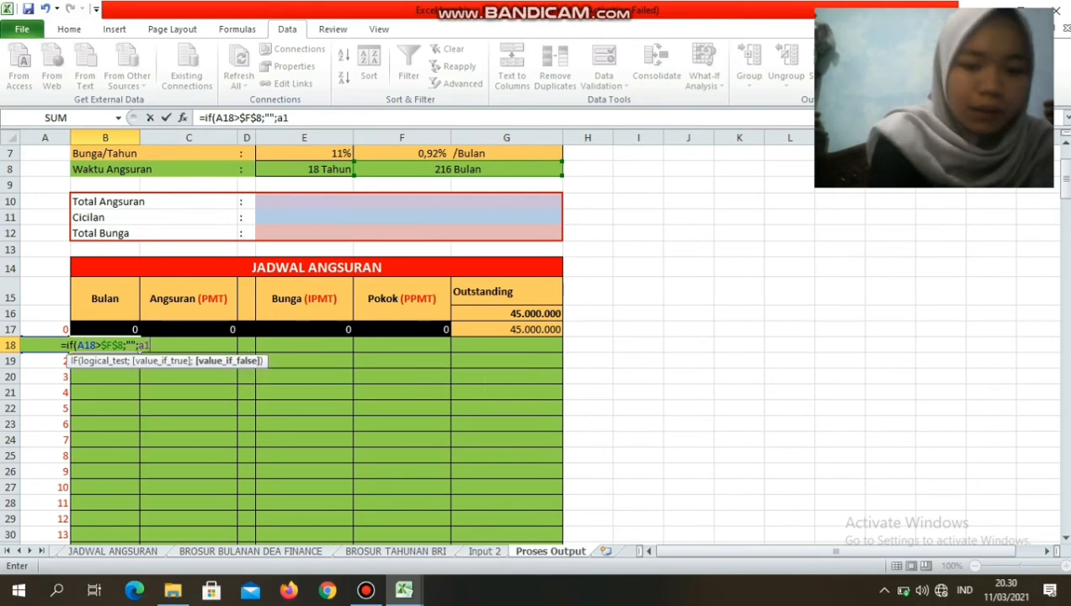
type("8")
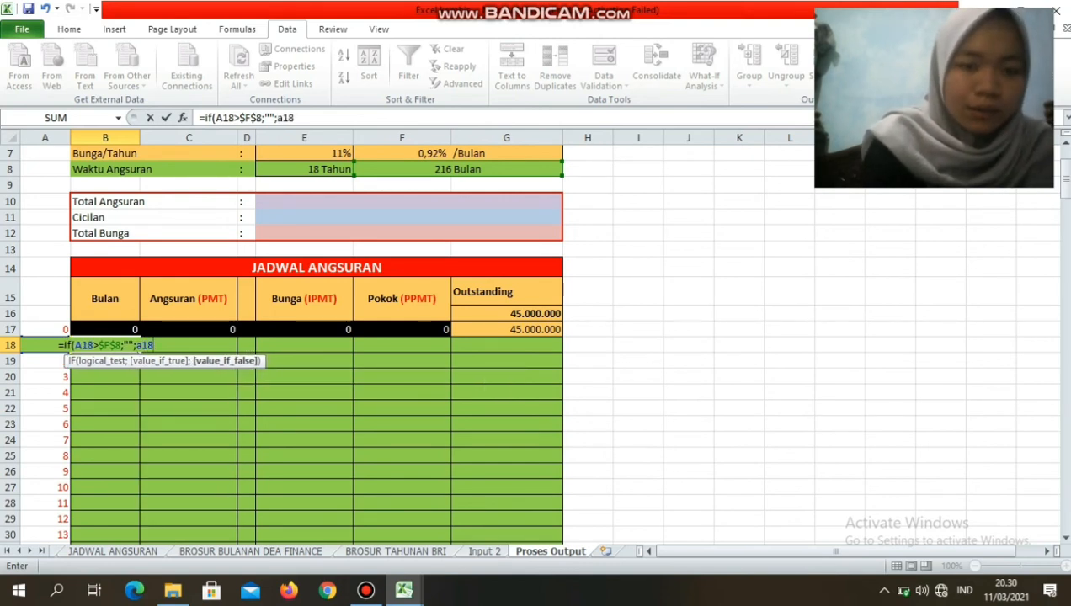
type(")")
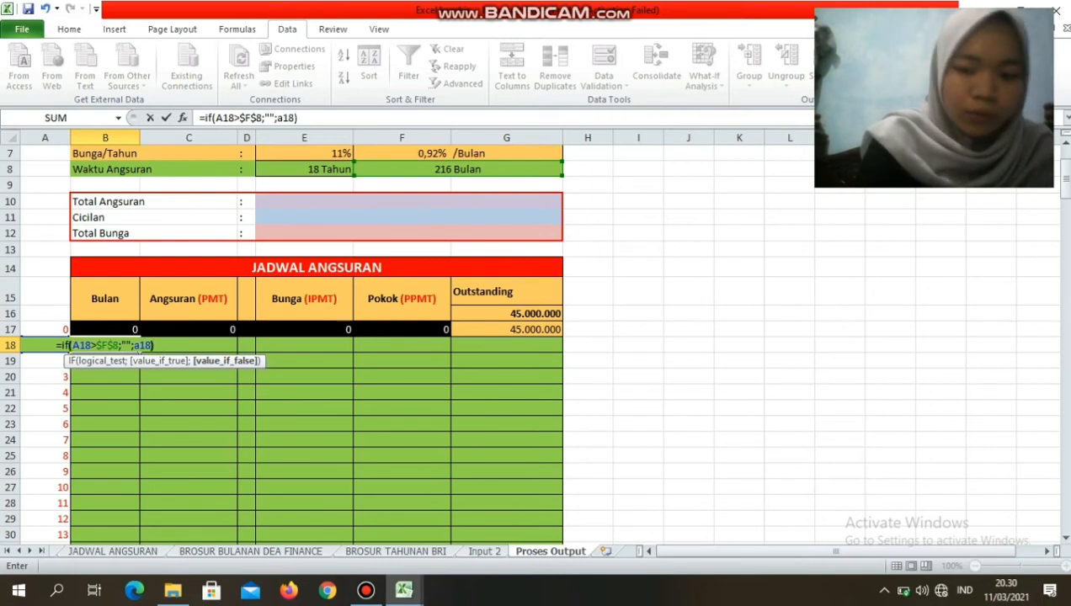
key("Return")
- Fill the month formula from B18 down the Bulan column to the last schedule row
key("Up")
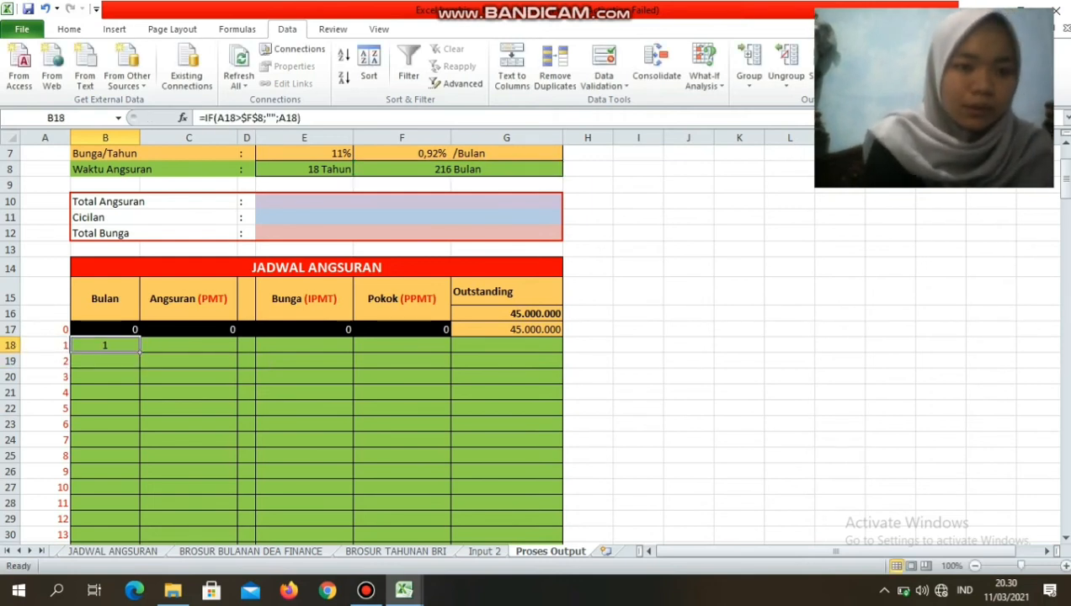
double_click(140, 353)
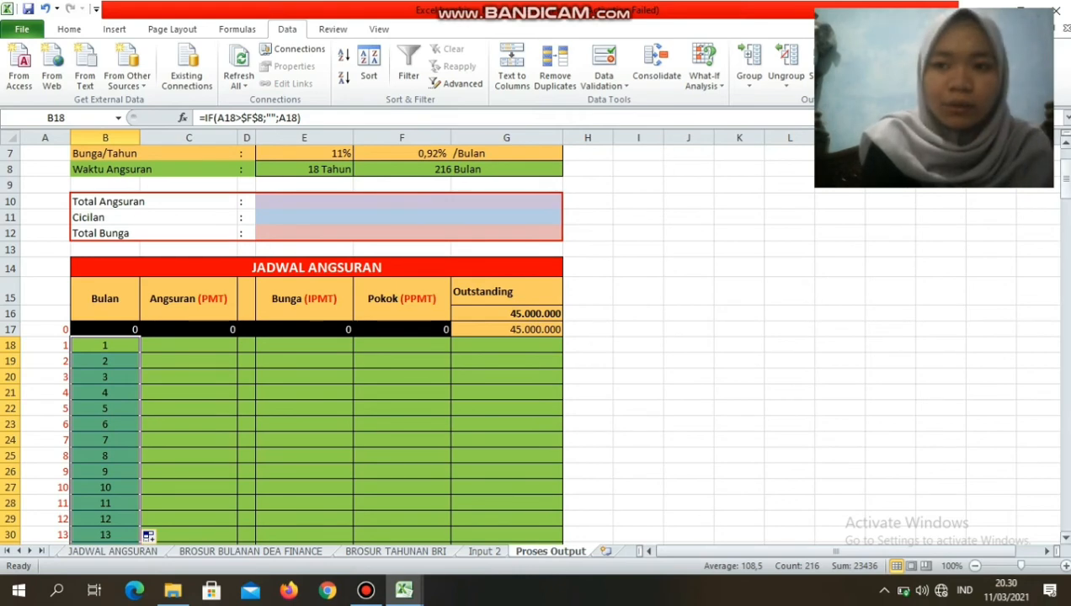
mouse_move(1066, 175)
left_mouse_down()
mouse_move(1065, 499)
mouse_move(1064, 187)
left_mouse_up()
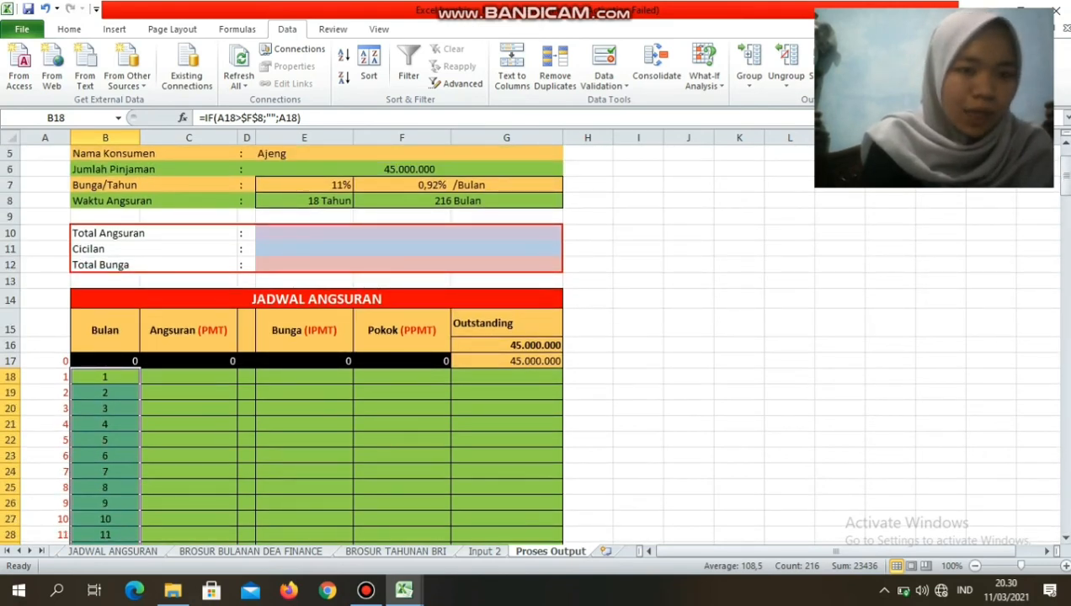
- Enter the formula =IF(B18>$F$8;"";PMT($F$7;$F$8;-$G$17)) in C18, the first month of the Angsuran (PMT) column
left_click(188, 377)
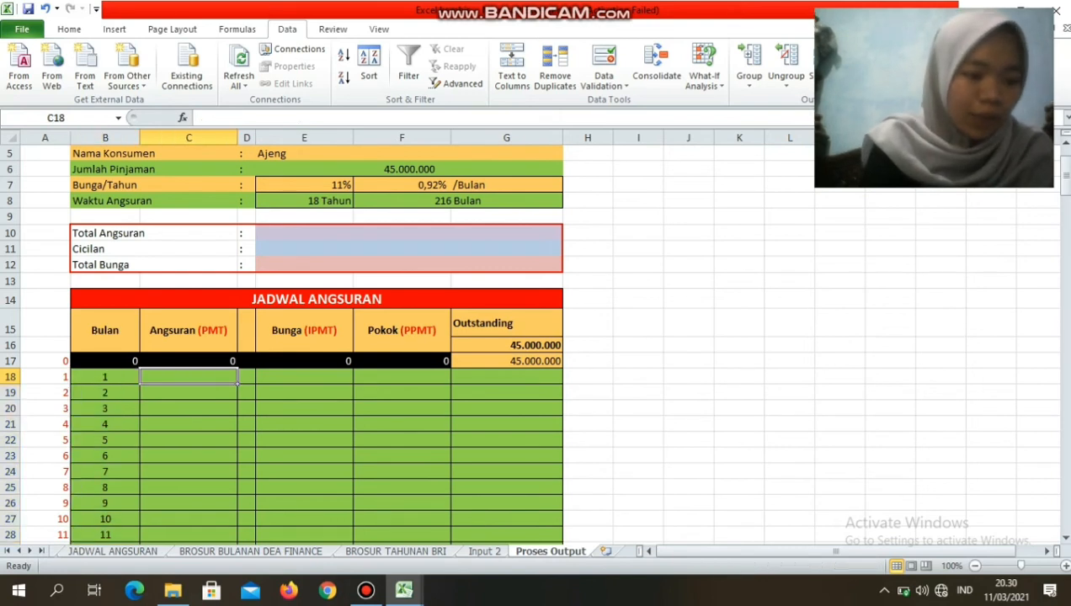
type("=if")
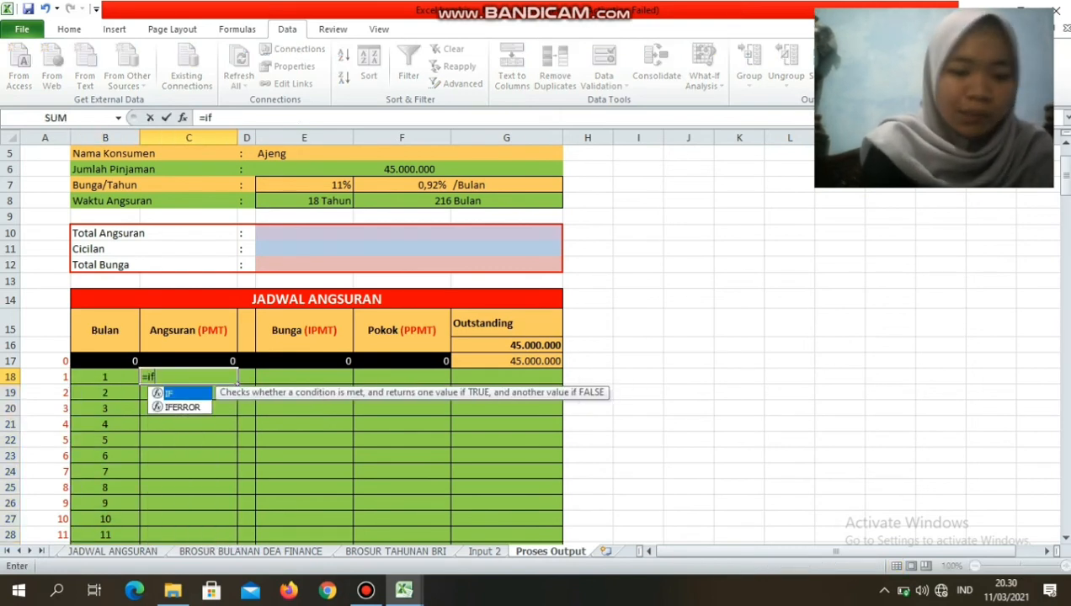
type("(")
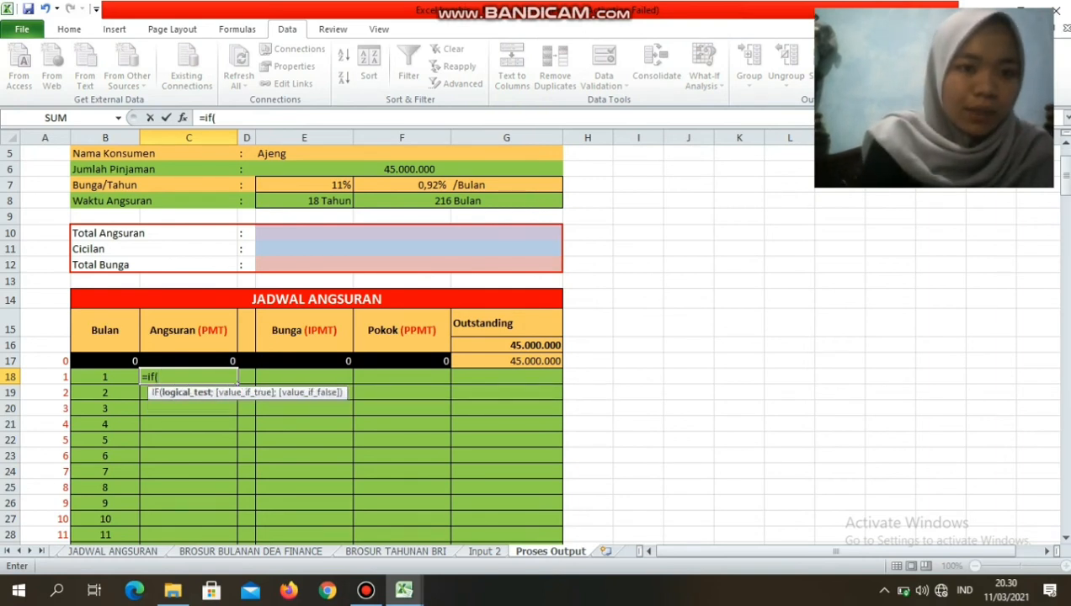
key("Left")
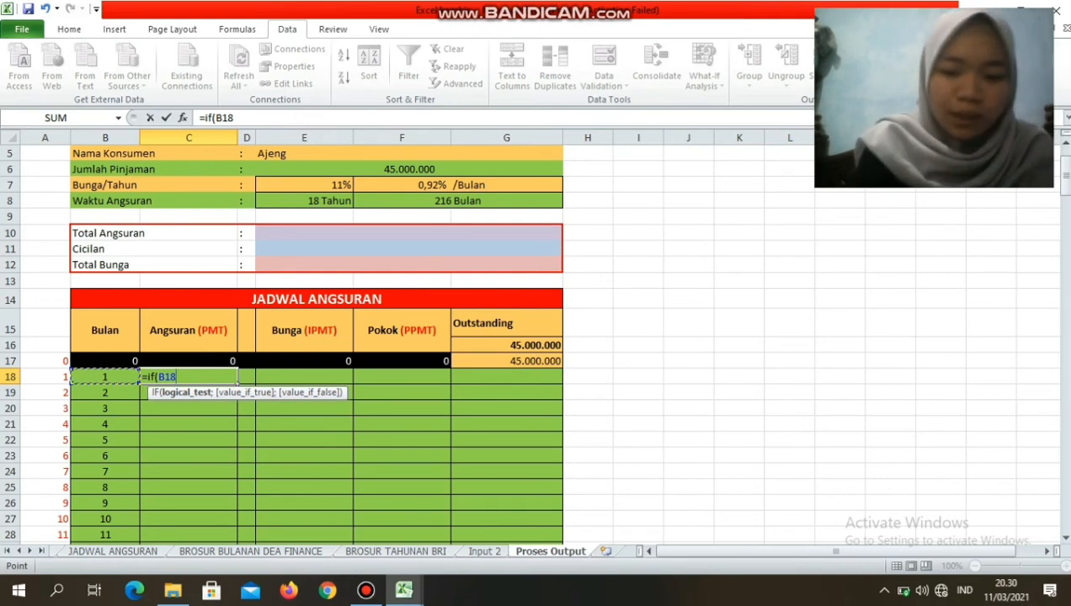
type(">")
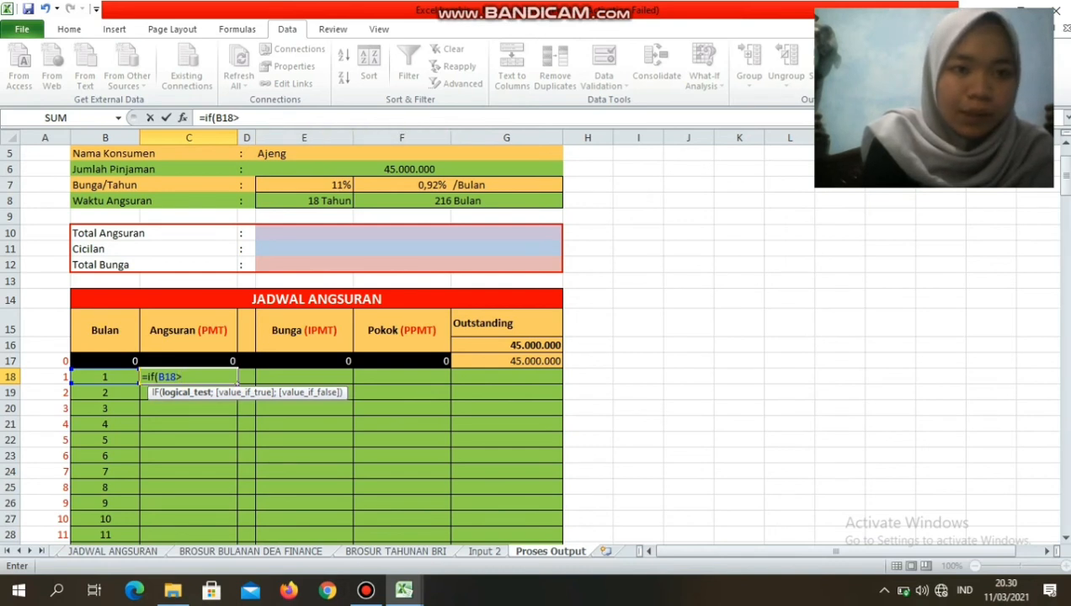
left_click(458, 201)
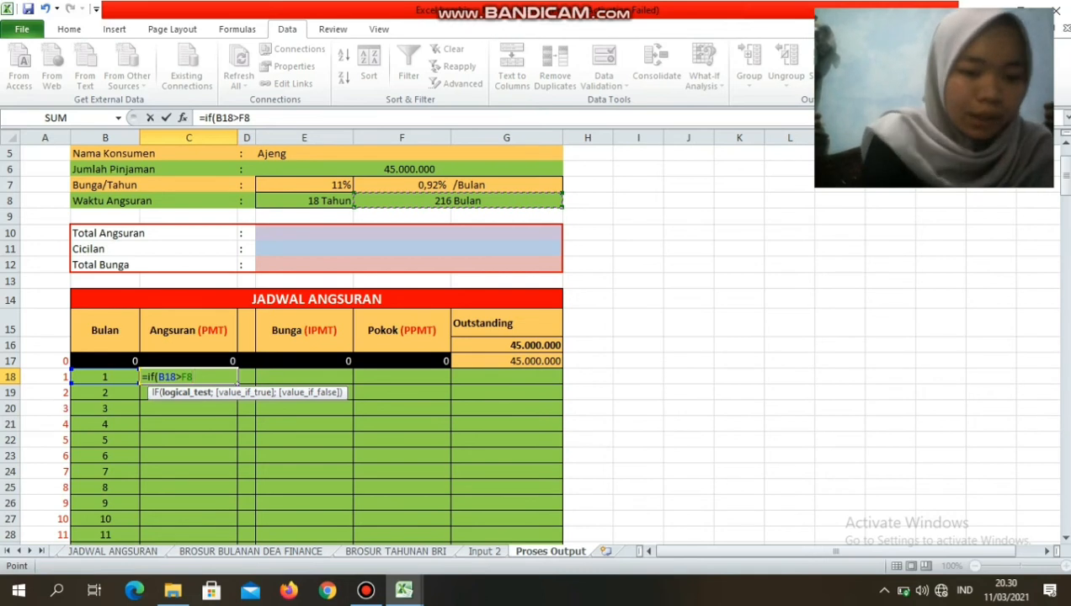
key("F4")
type(";")
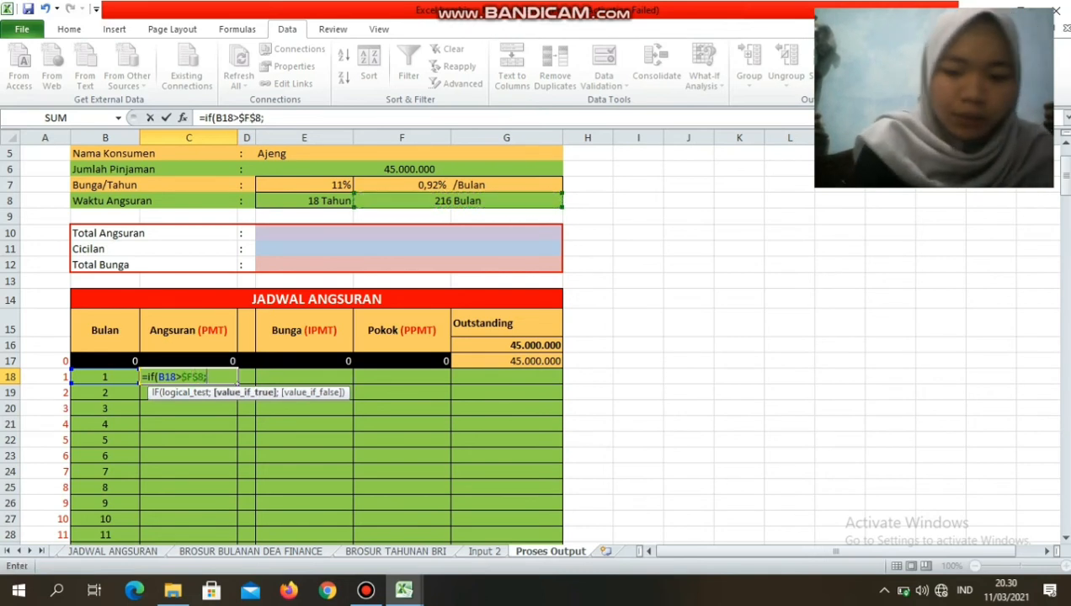
type("\"\"")
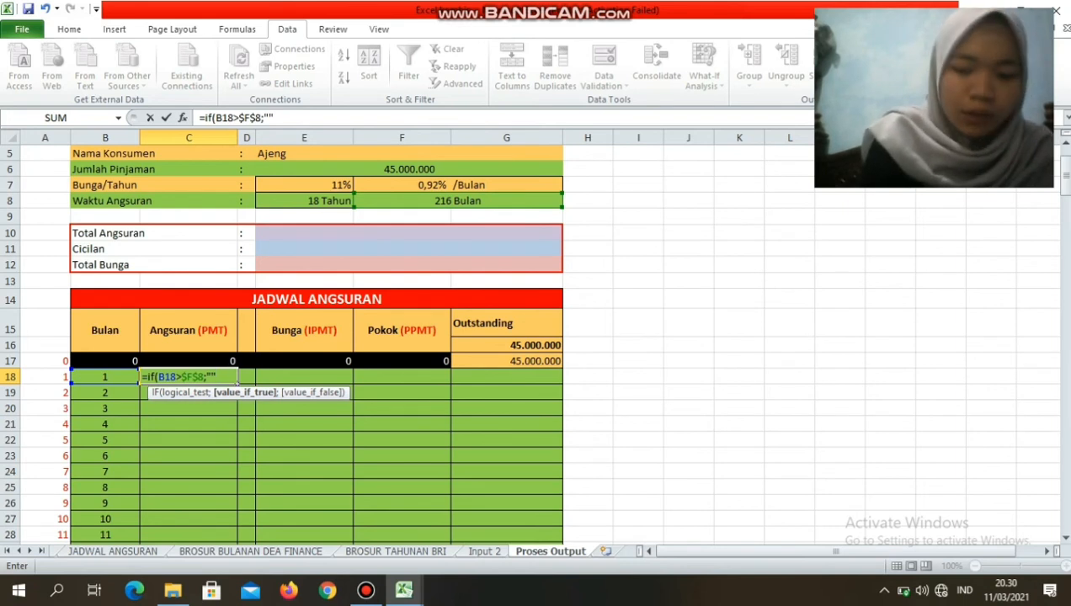
type(";pm")
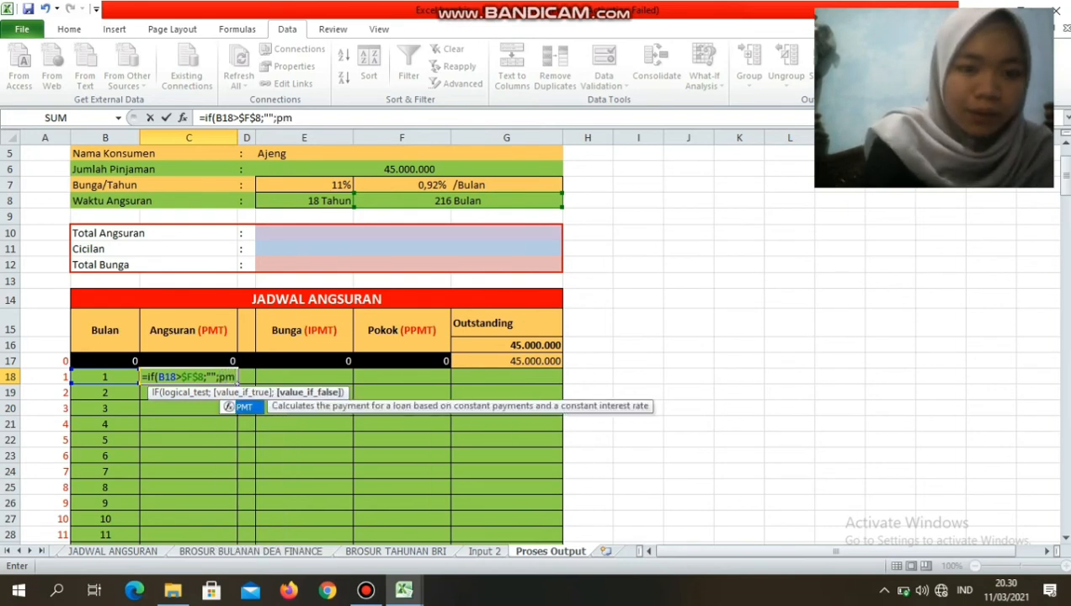
type("t")
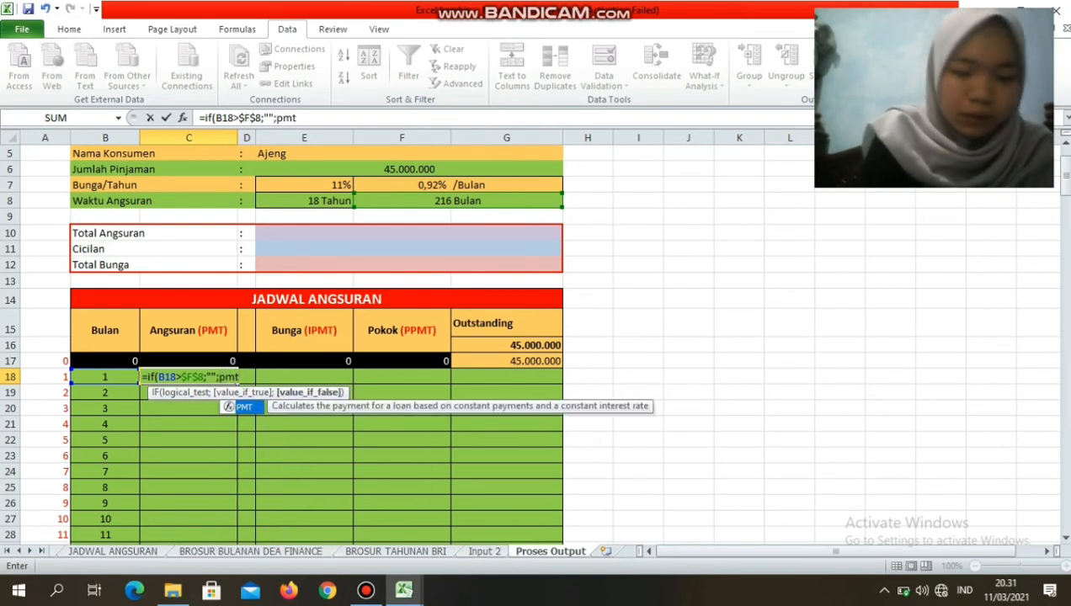
type("(")
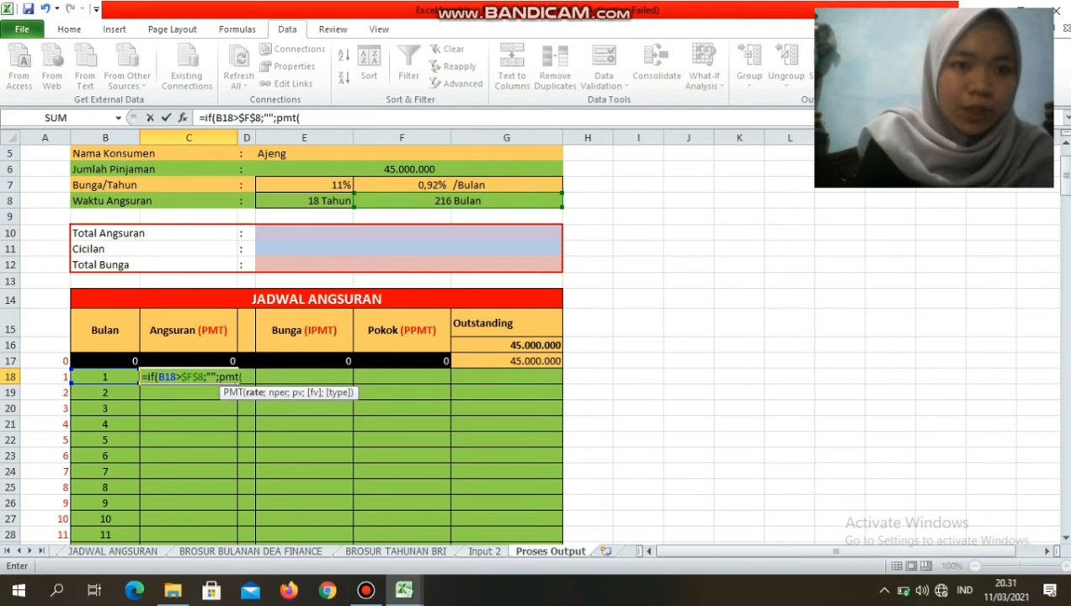
left_click(402, 185)
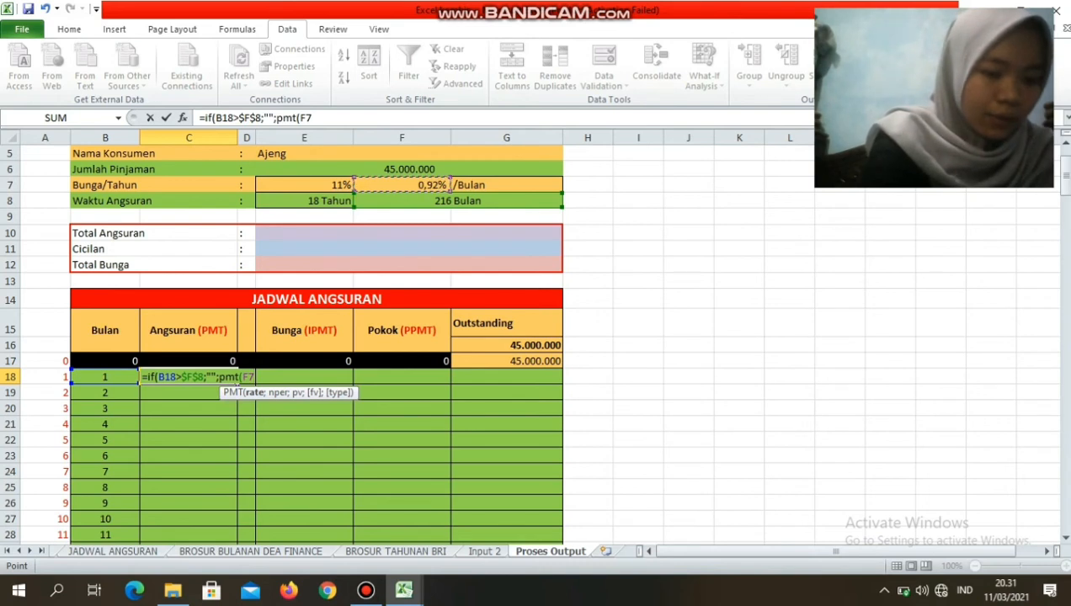
key("F4")
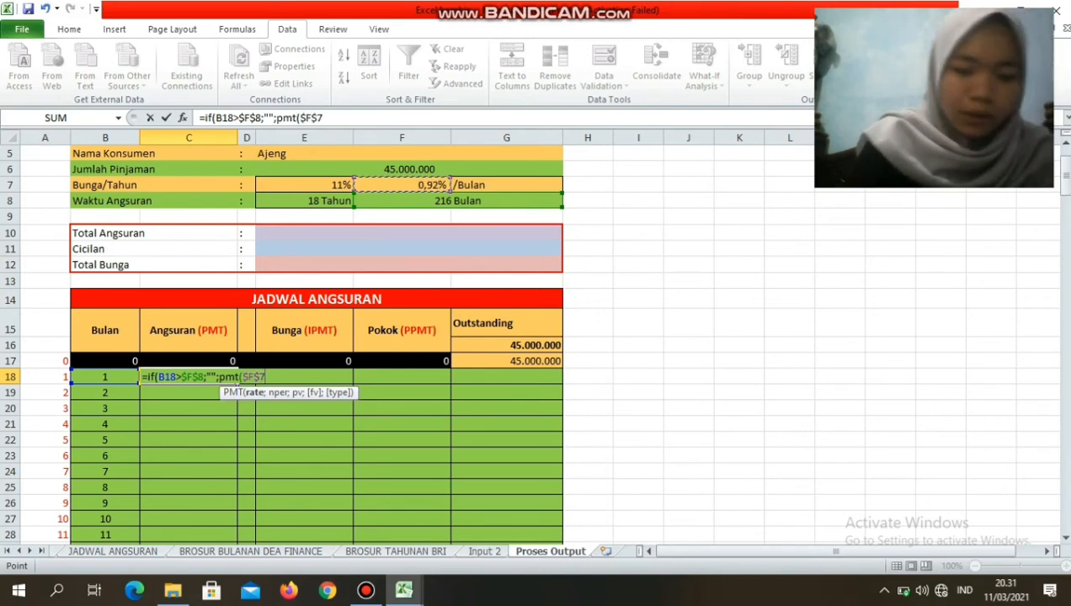
type(";")
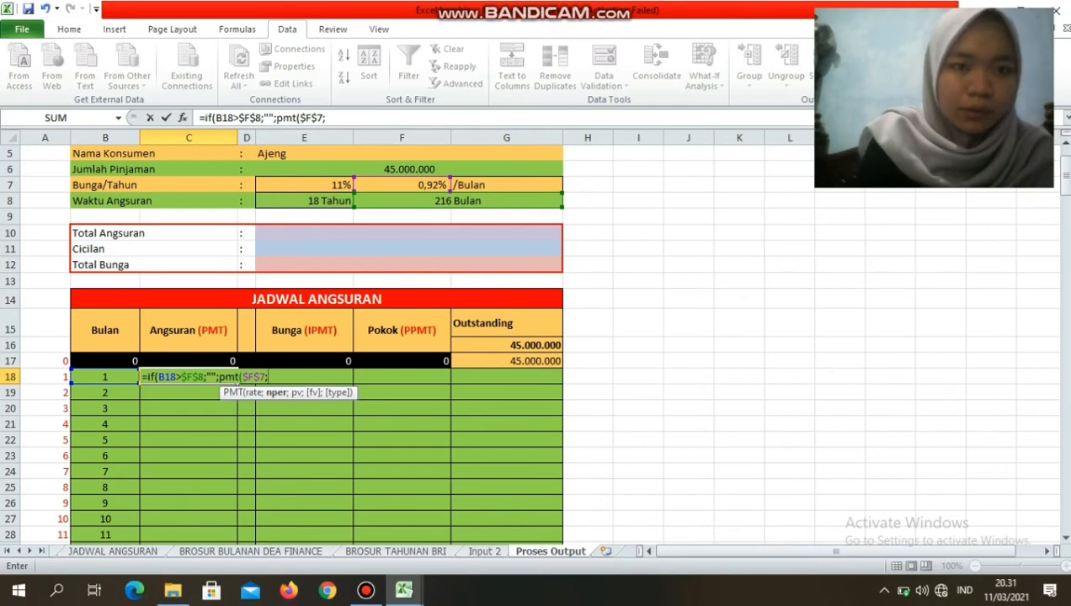
left_click(438, 200)
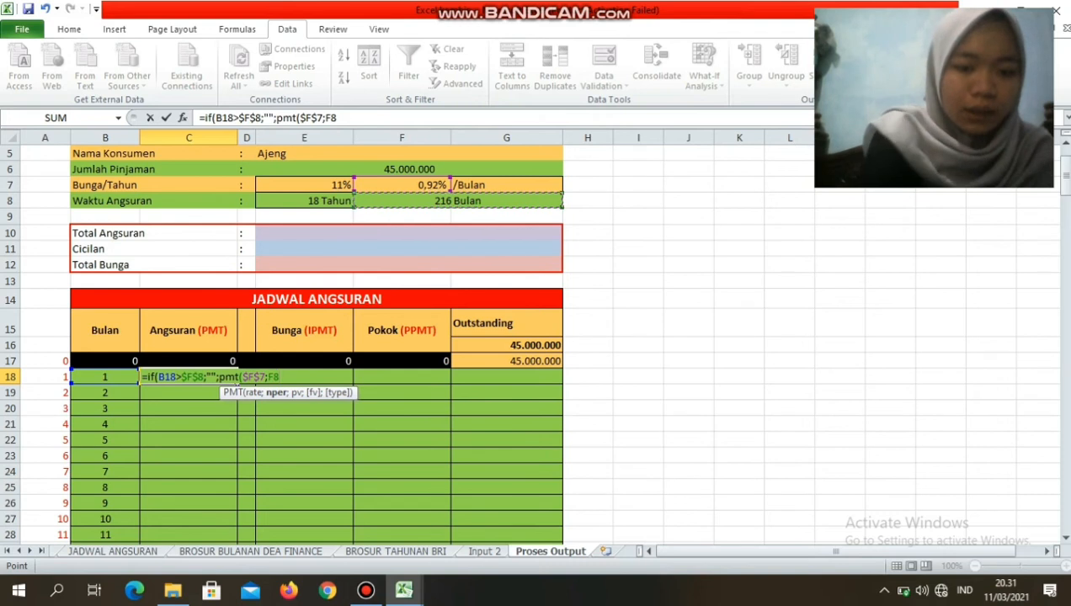
key("F4")
type(";-")
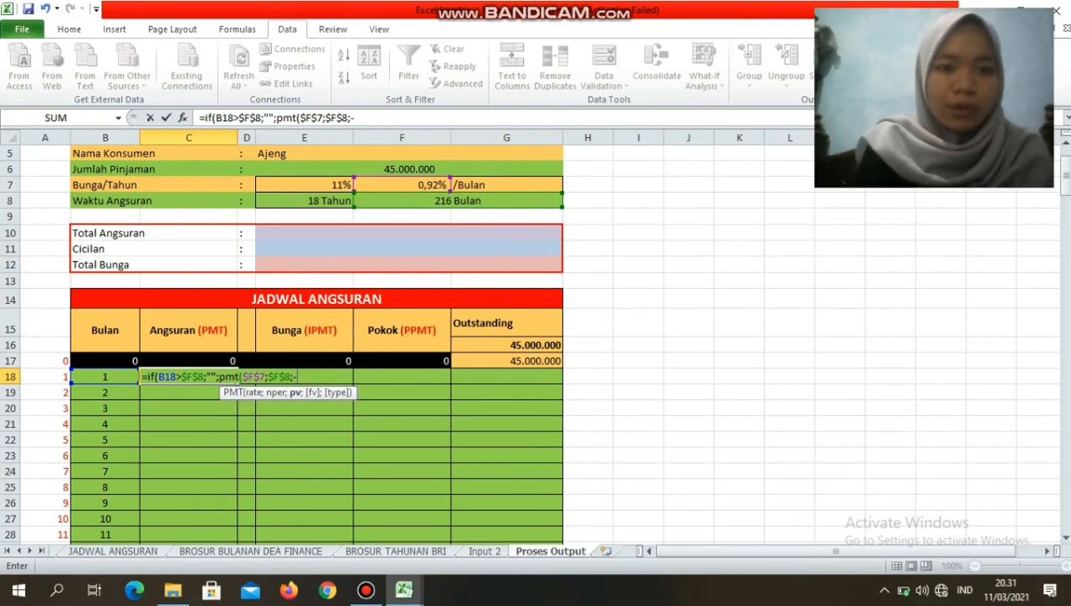
left_click(506, 361)
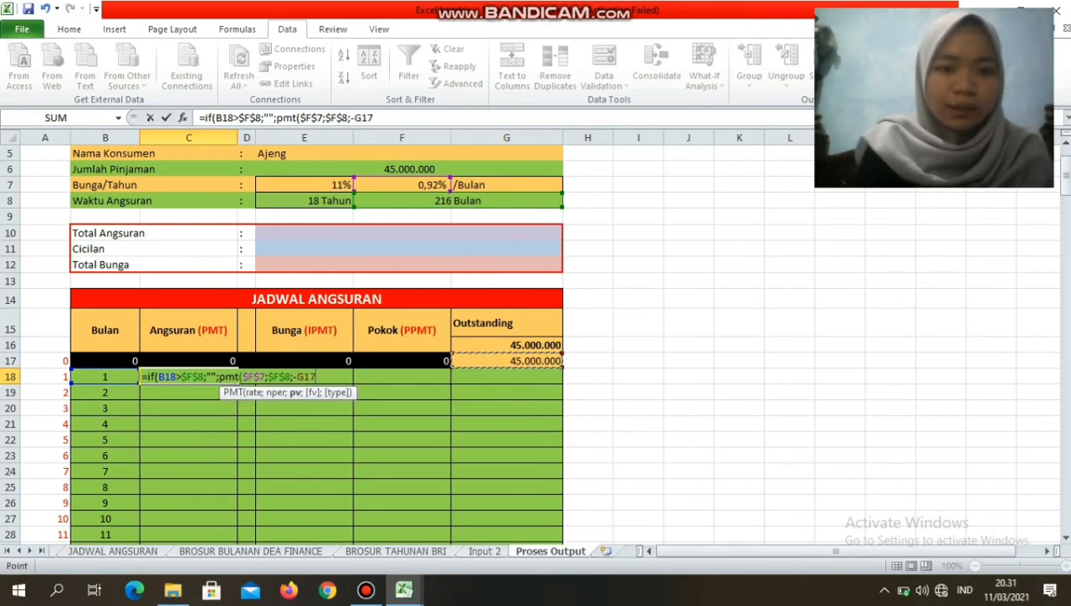
key("F4")
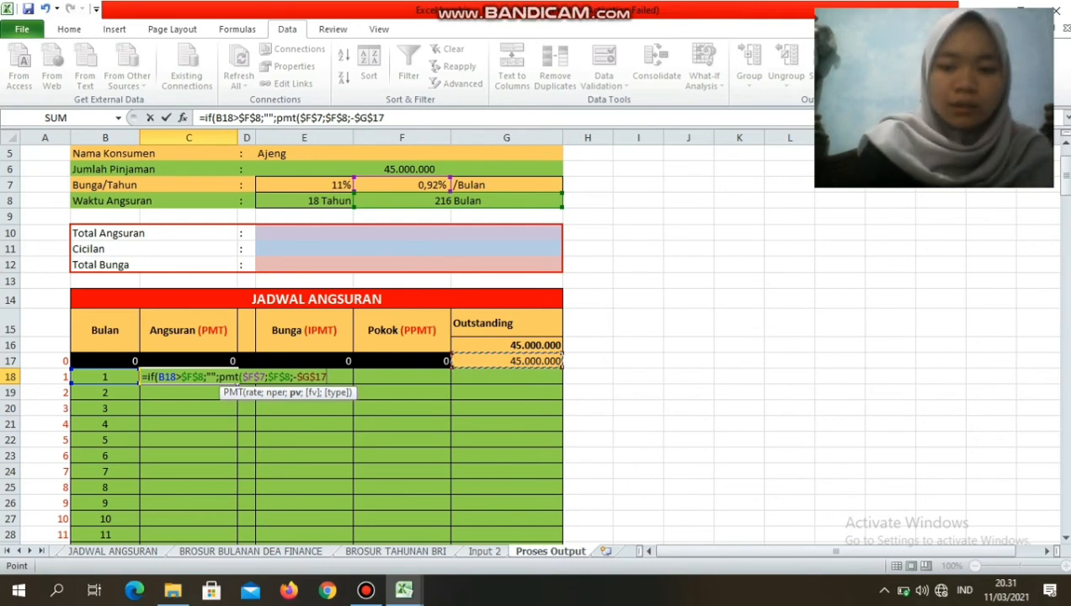
type(")")
key("Return")
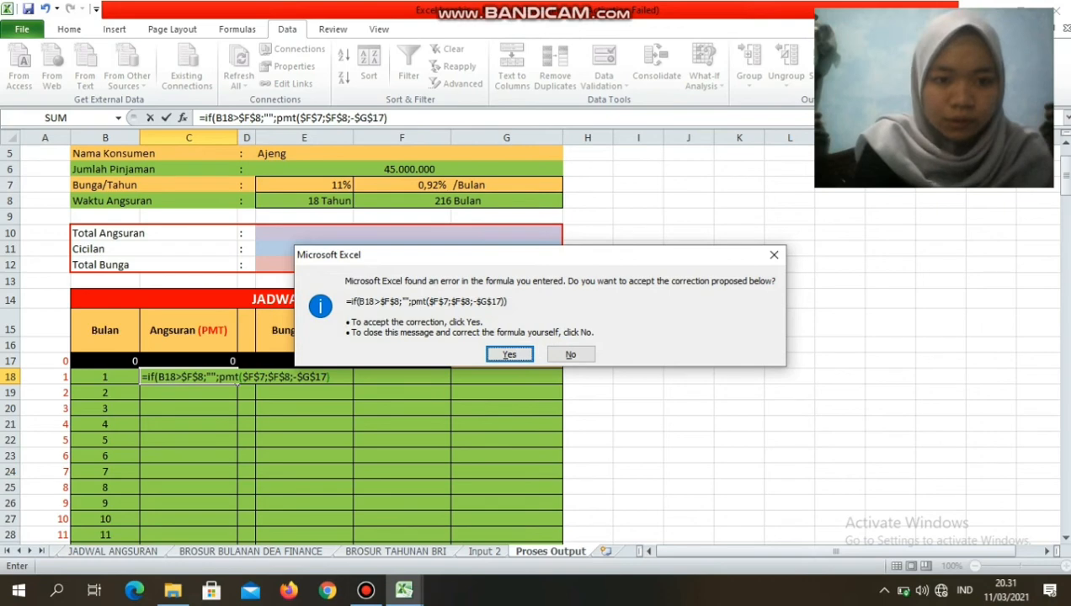
left_click(774, 256)
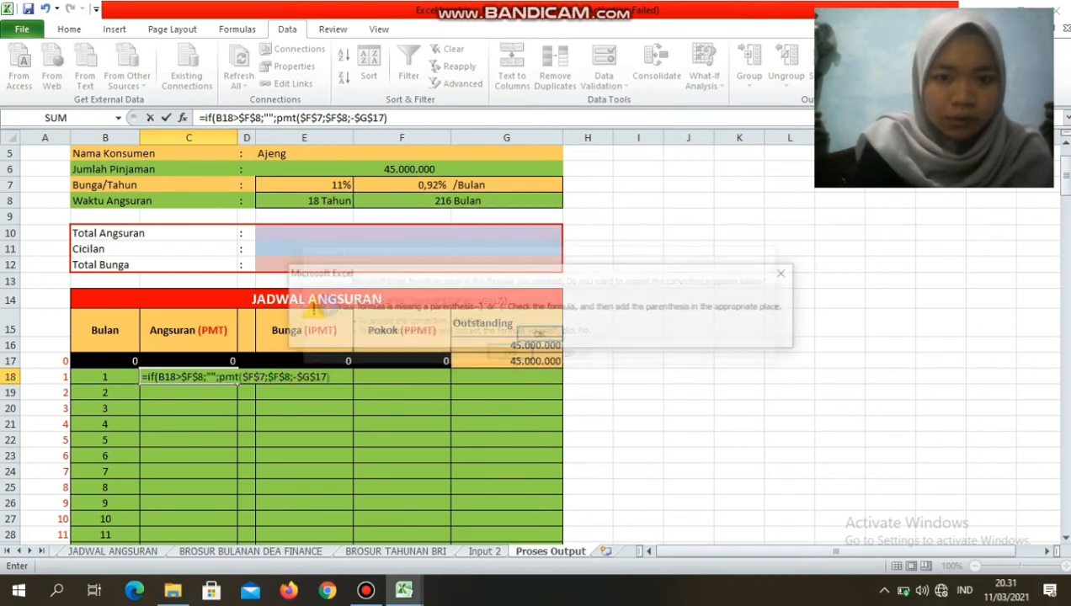
key("Return")
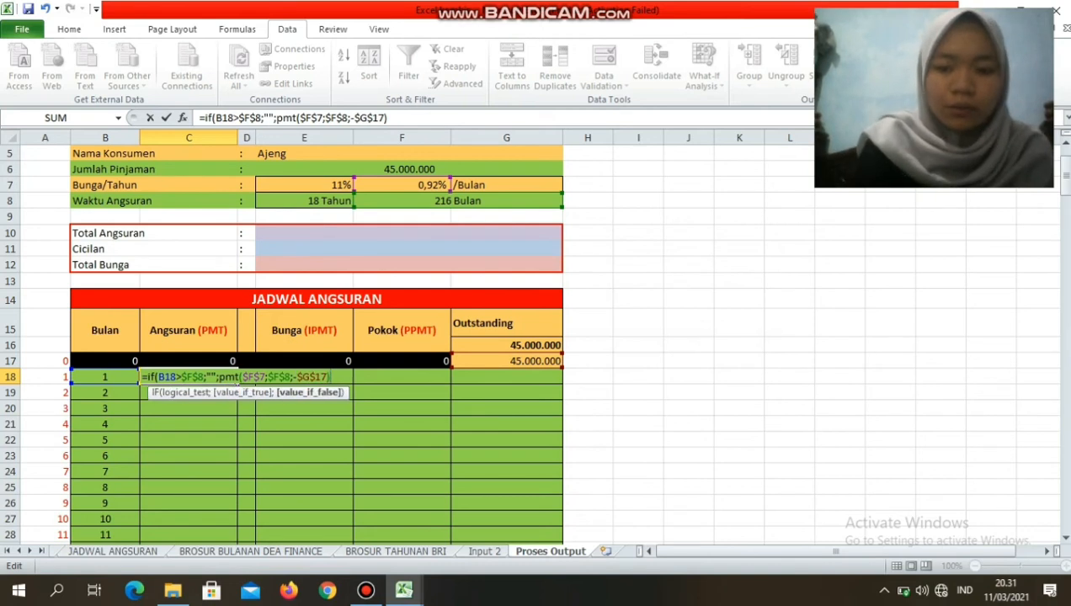
type(")")
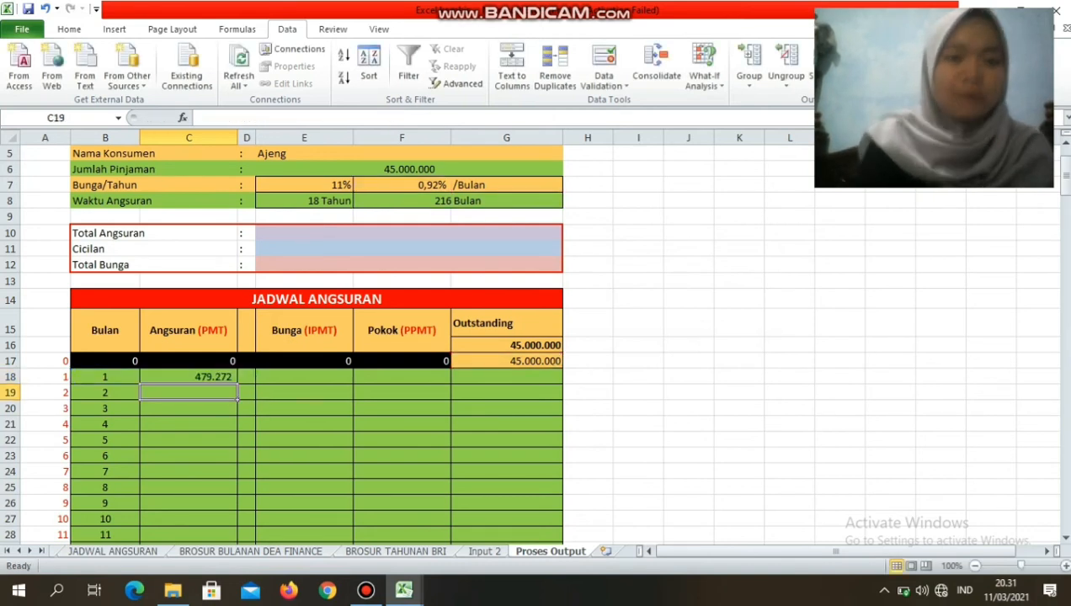
left_click(189, 377)
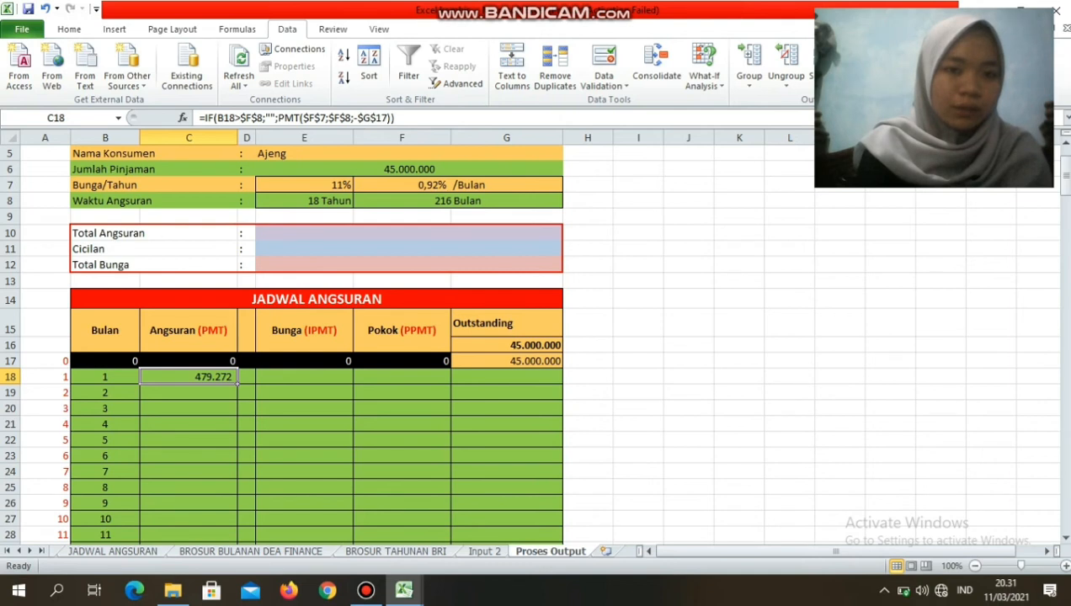
- Enter the formula =IF(B18>$F$8;"";IPMT($F$7;B18;$F$8;-$G$16)) in E18, the first month of the Bunga (IPMT) column
left_click(304, 377)
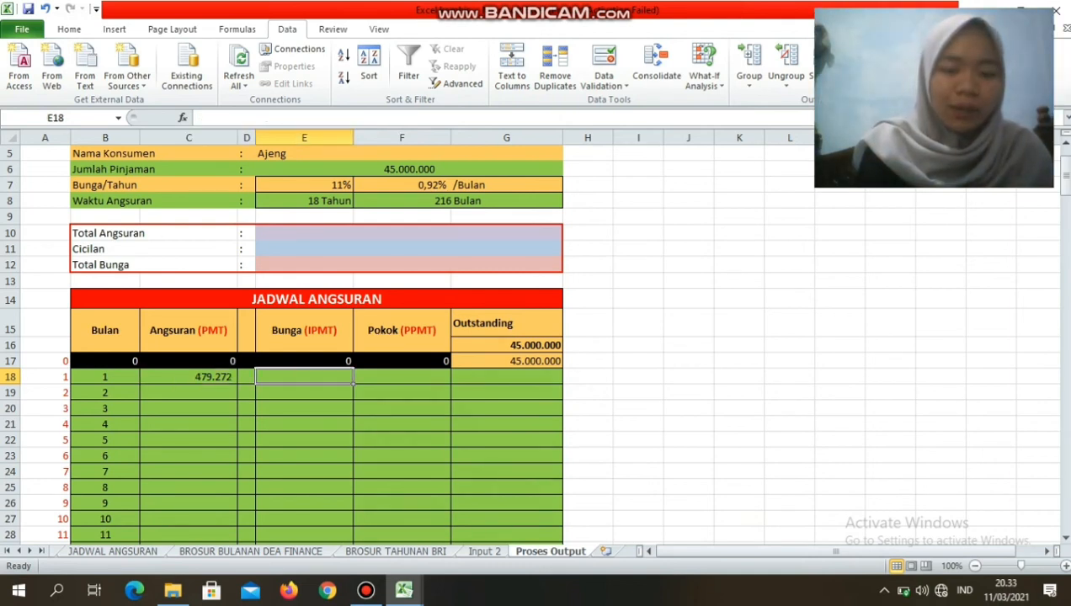
type("=")
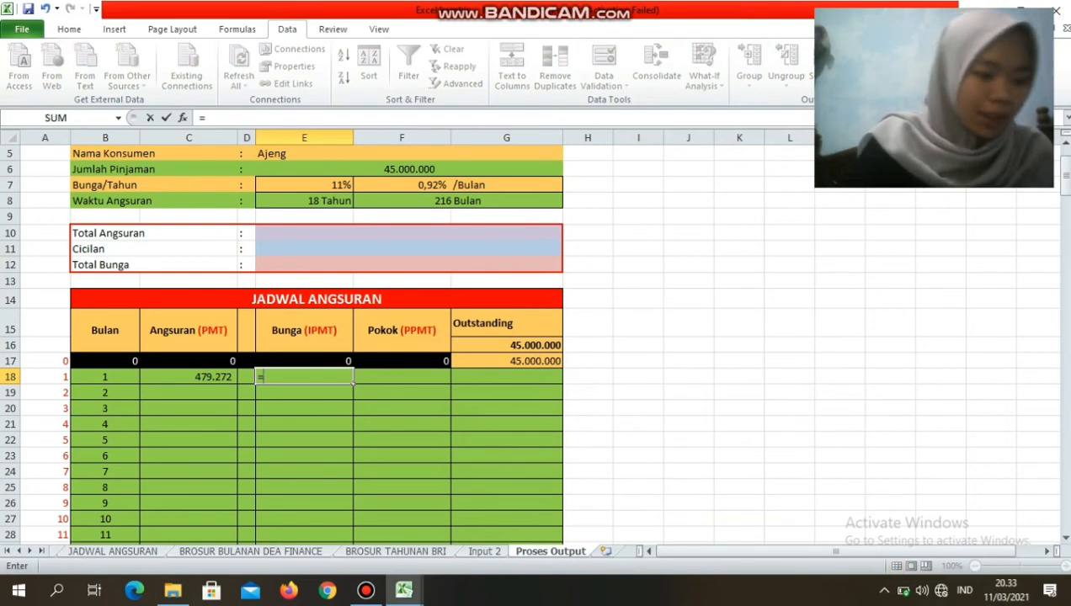
type("i")
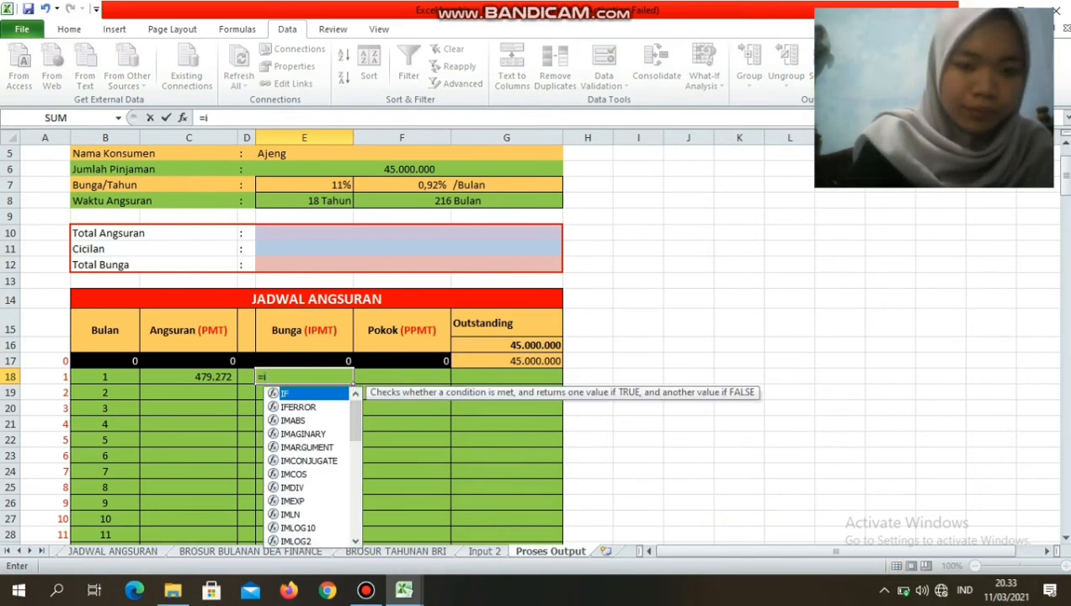
type("f(")
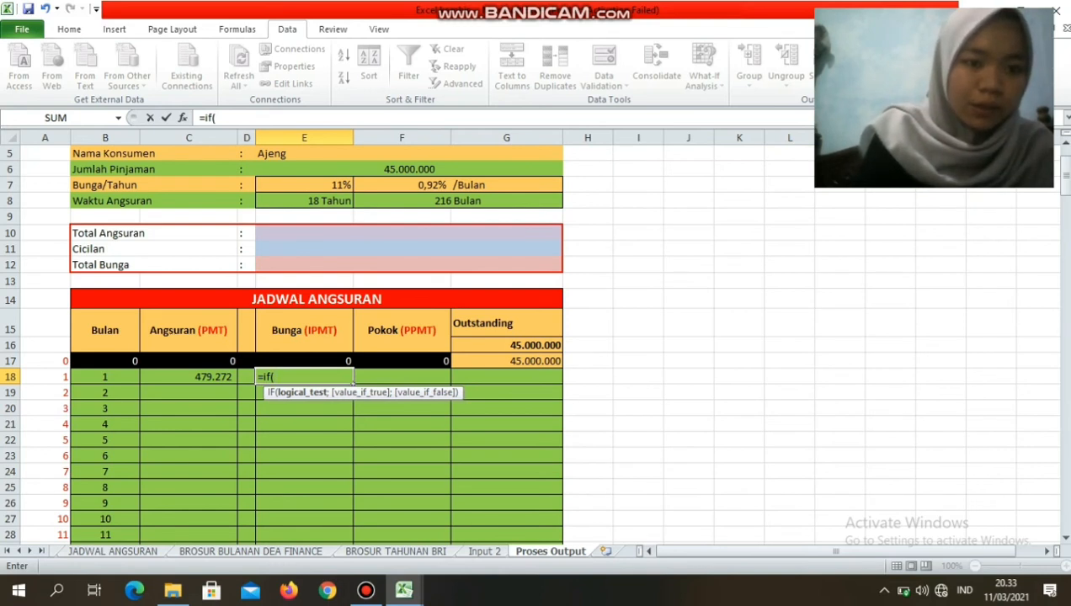
left_click(105, 377)
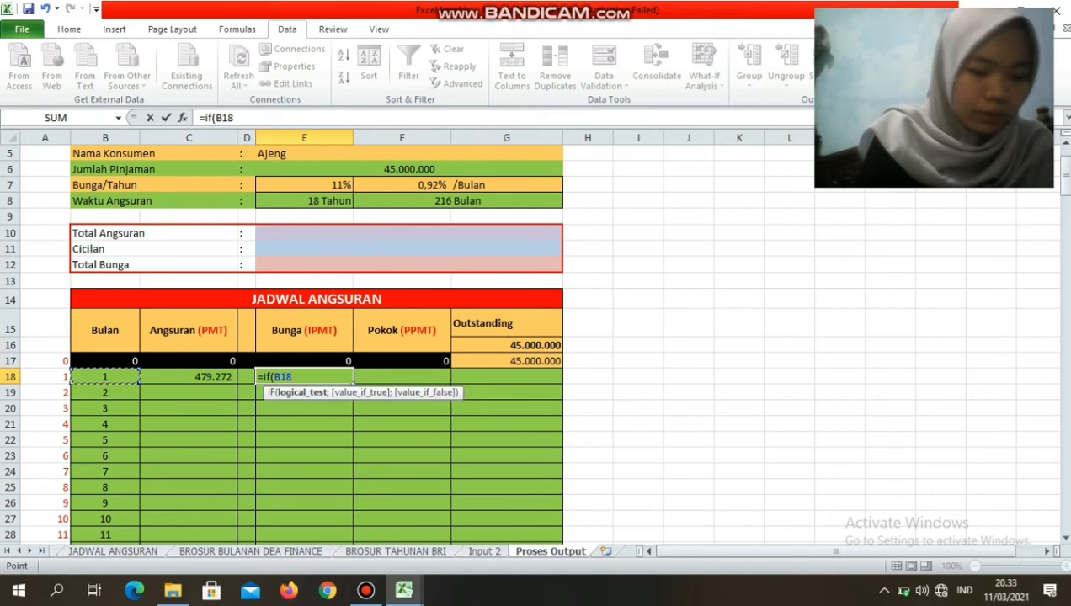
type(">")
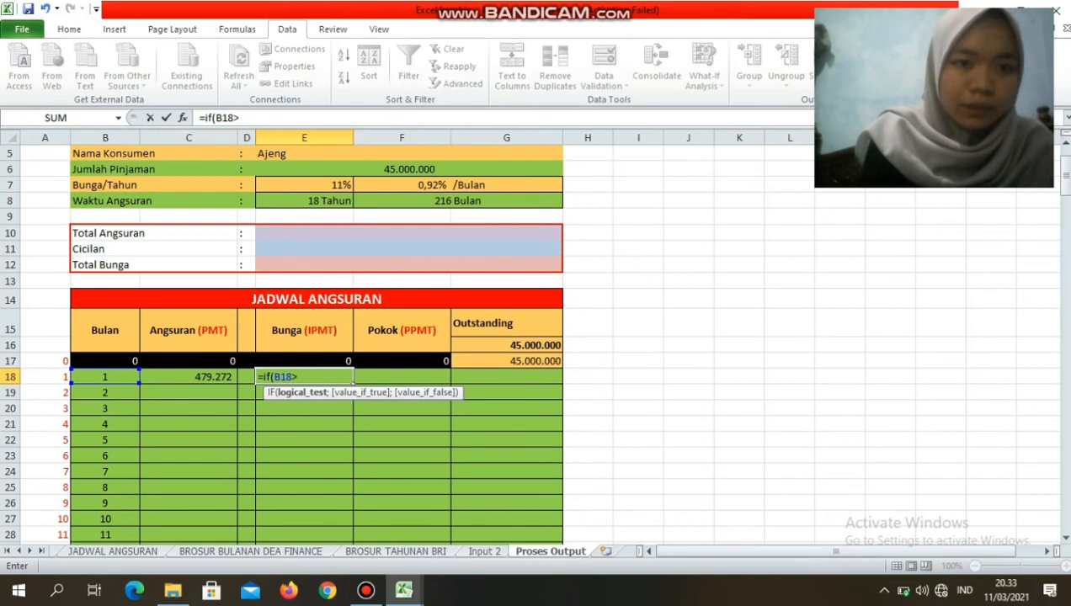
left_click(457, 201)
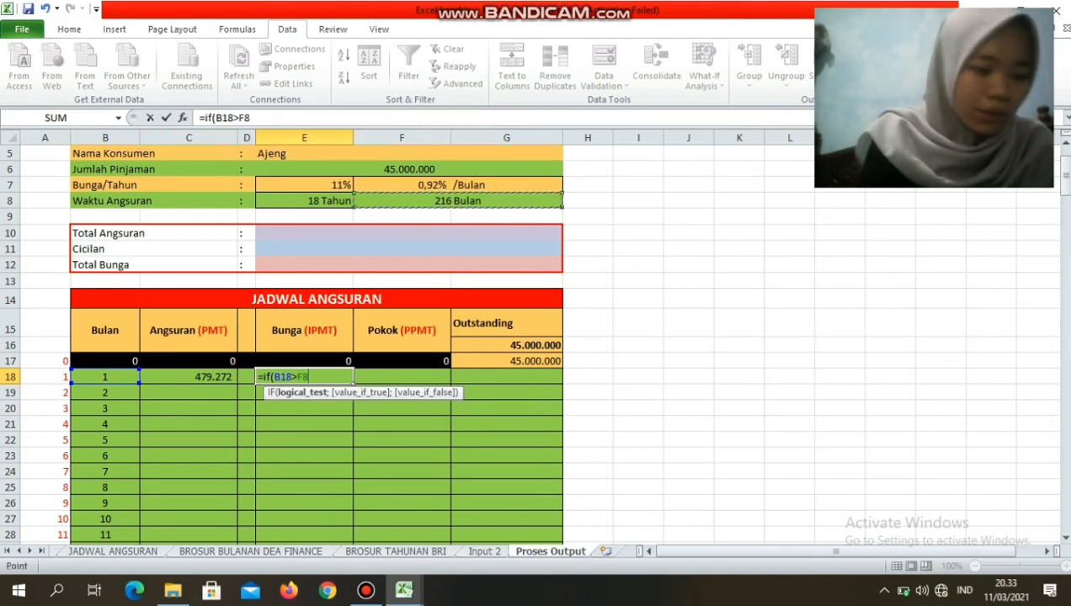
key("F4")
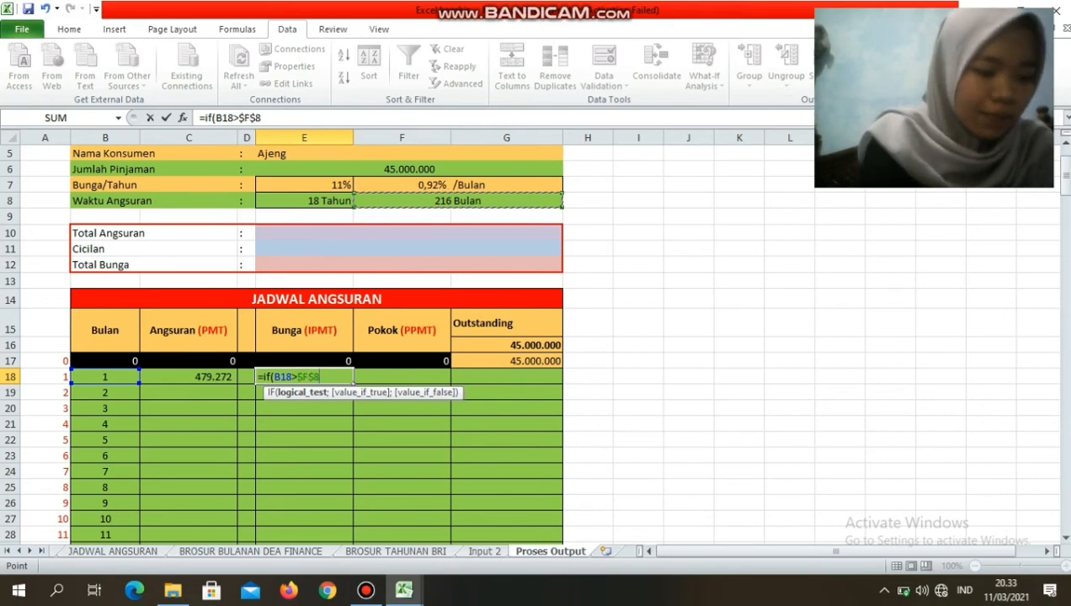
type(";")
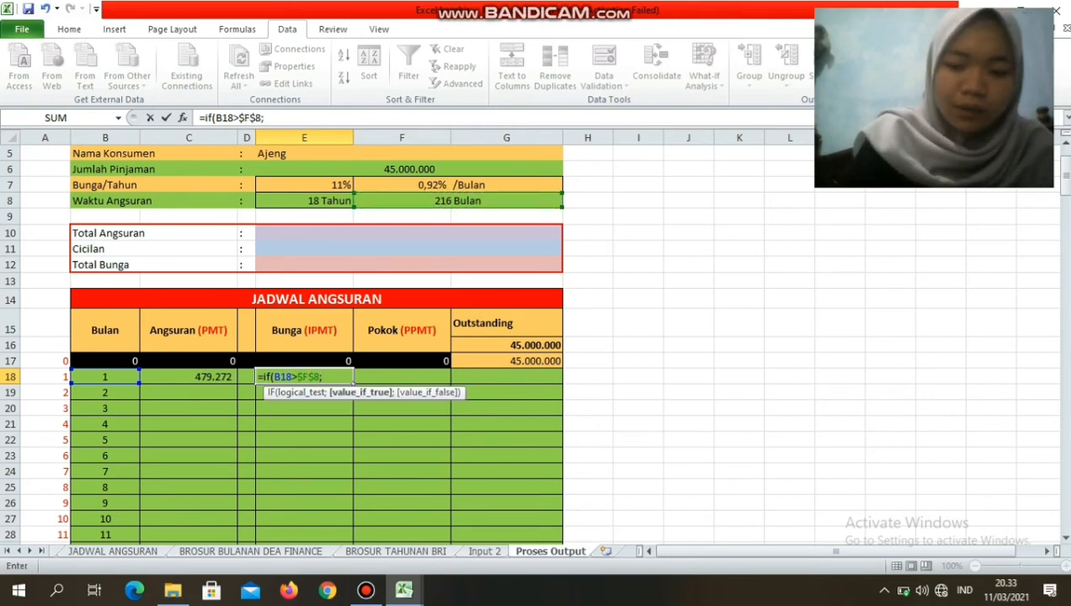
type("\"\"")
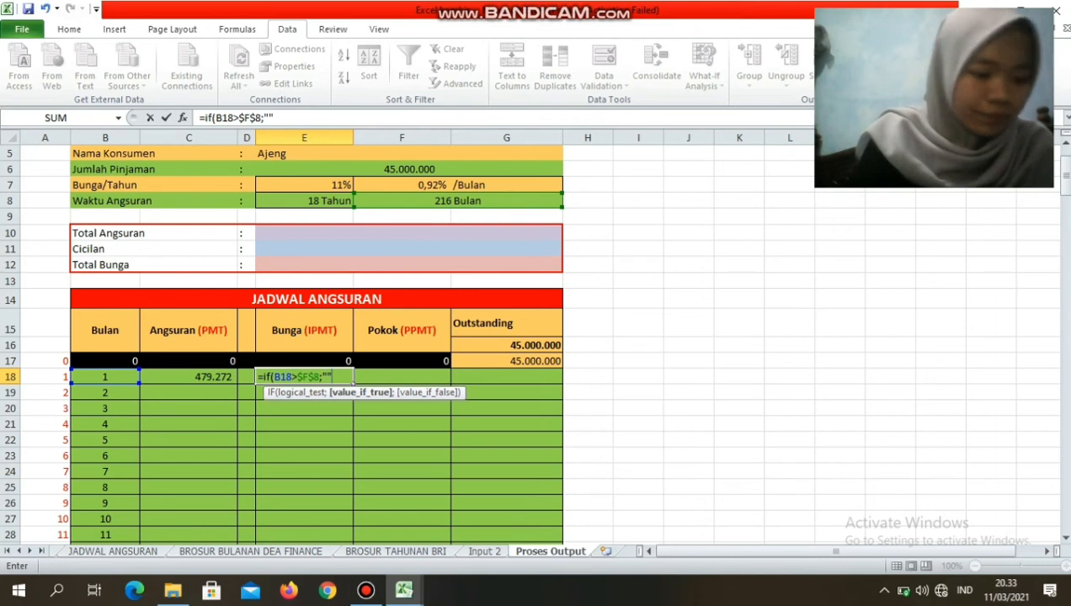
type(";ipmt")
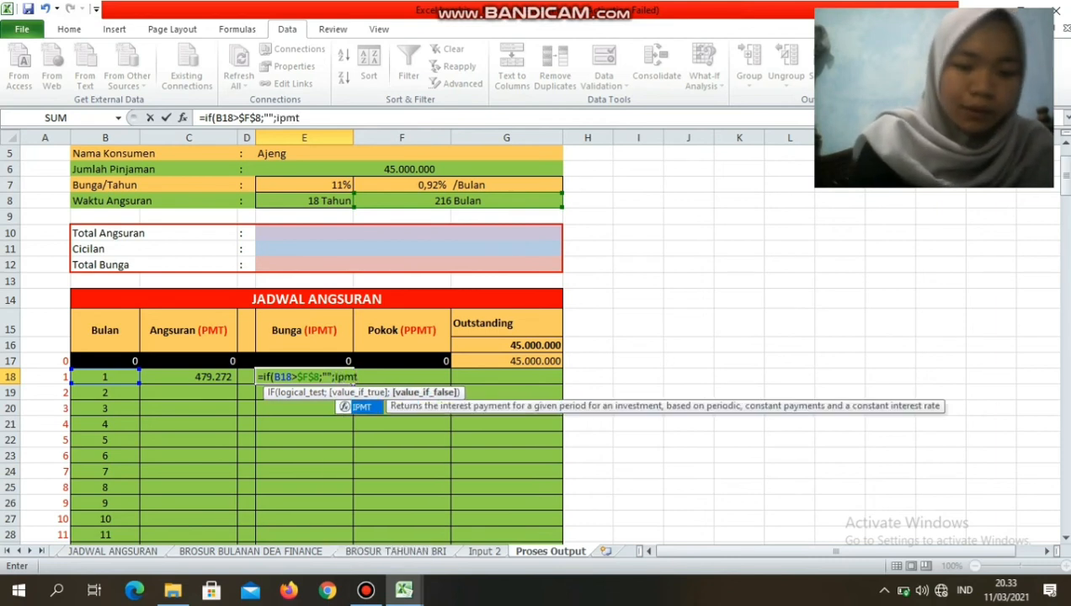
type("(")
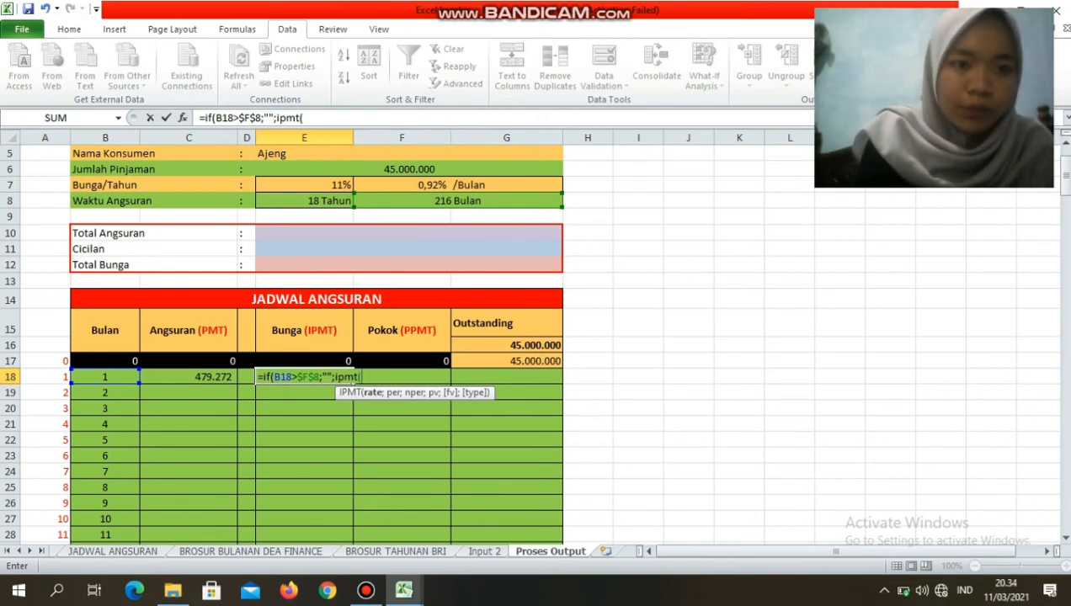
left_click(446, 184)
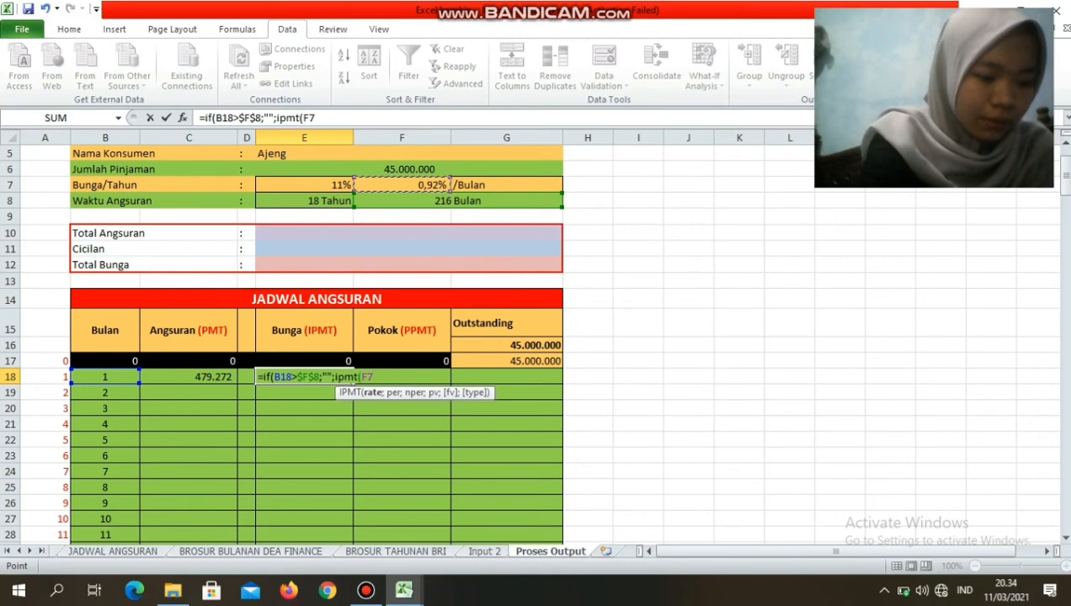
key("F4")
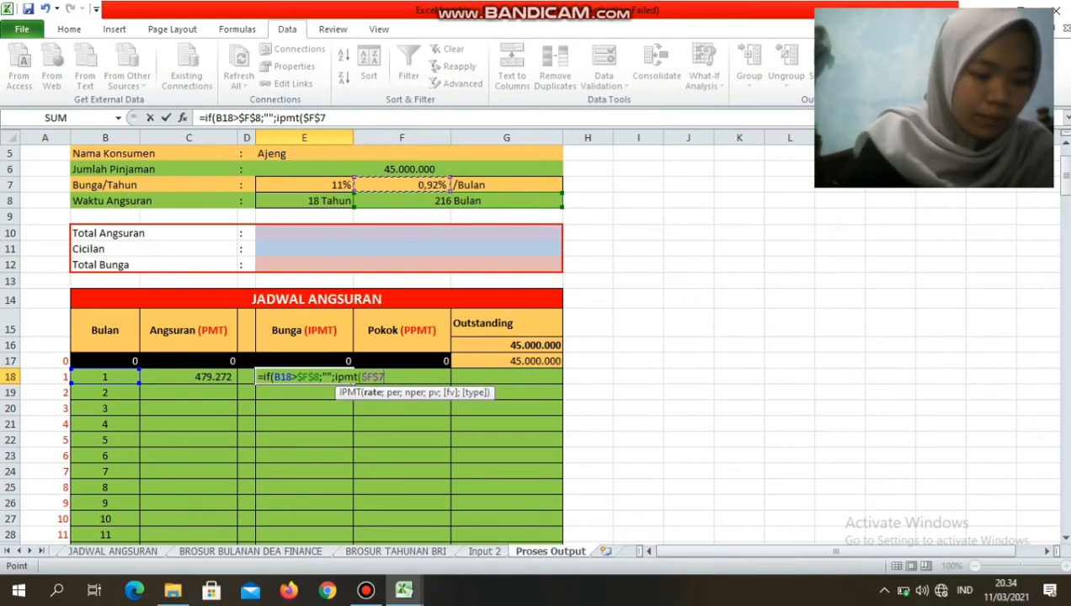
type(";")
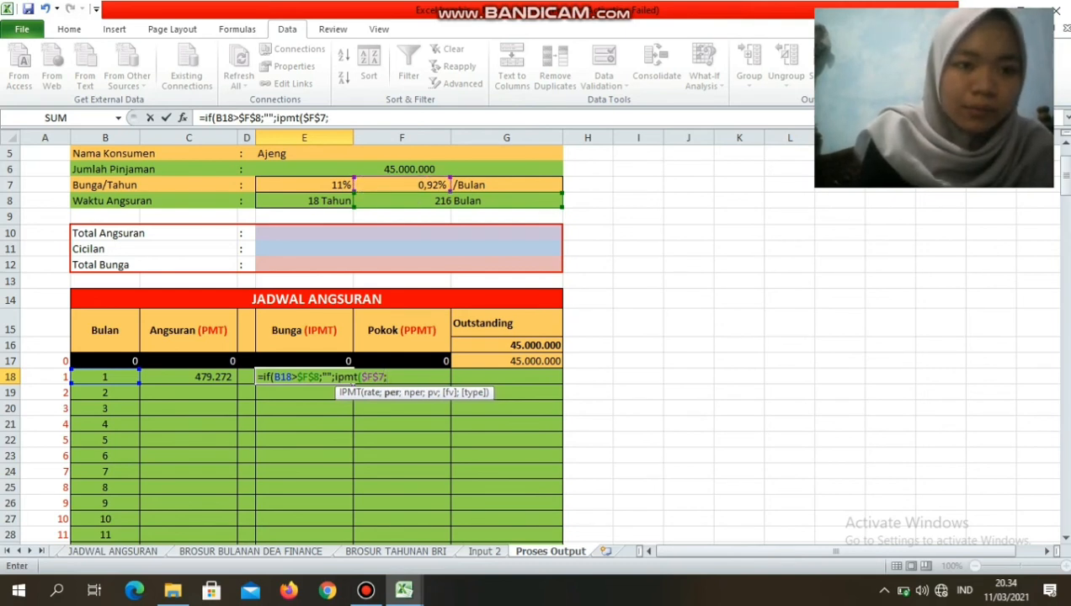
left_click(105, 378)
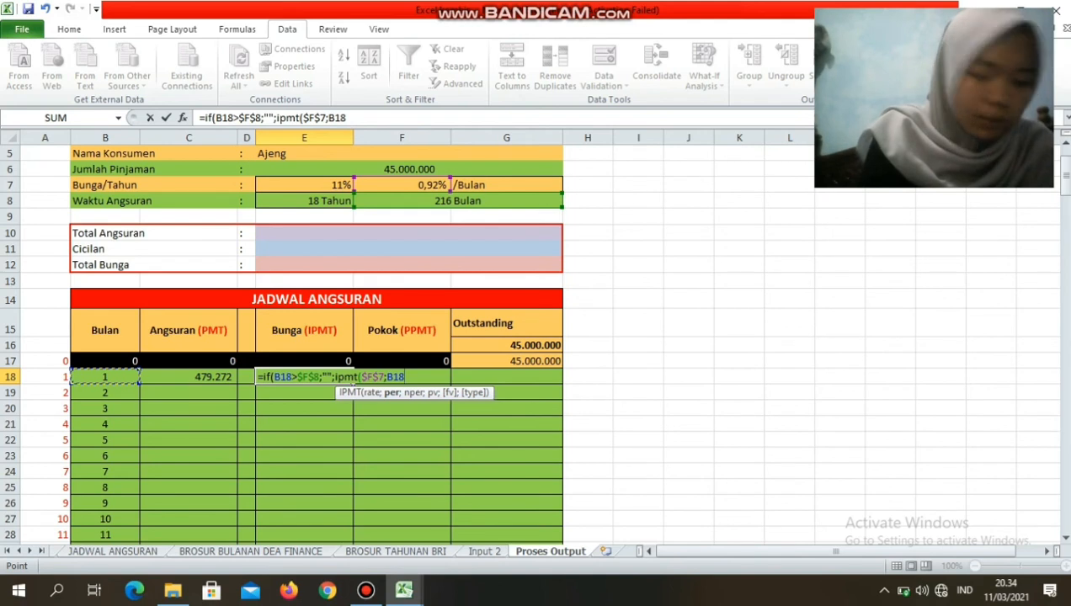
type(";")
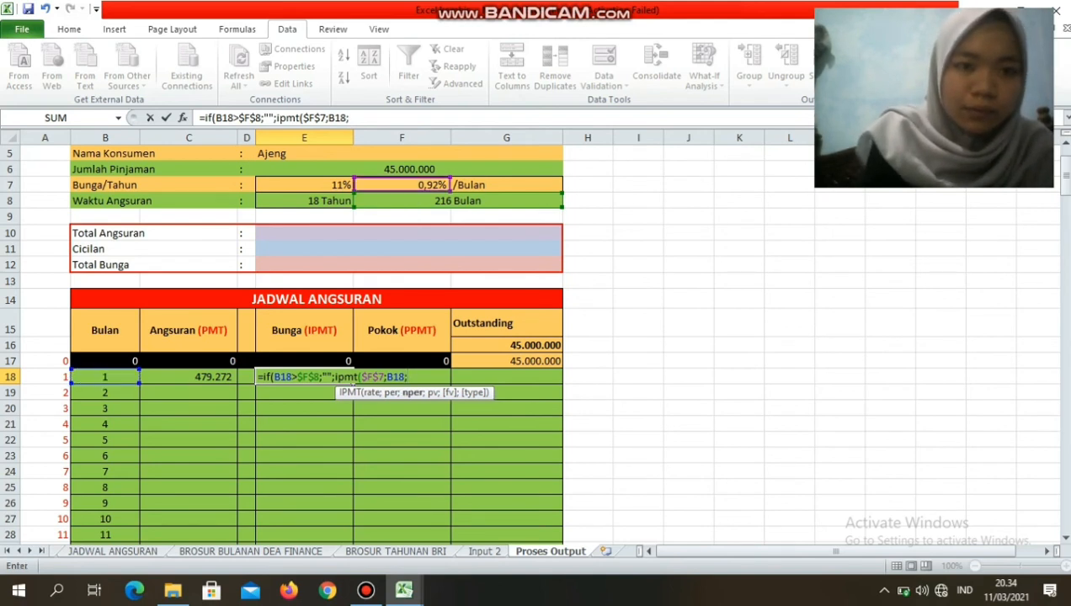
left_click(548, 201)
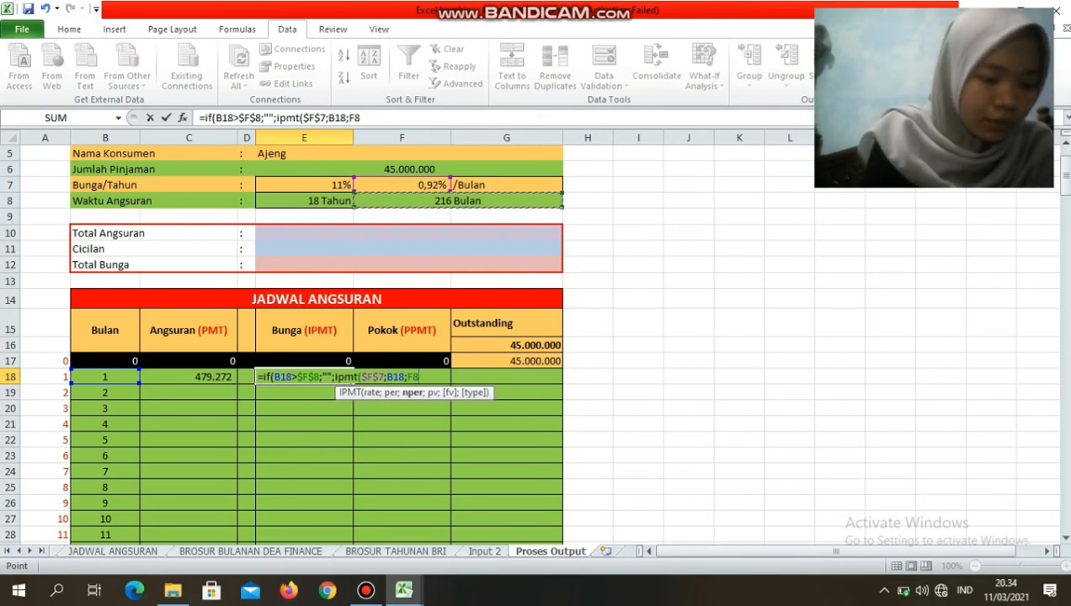
key("F4")
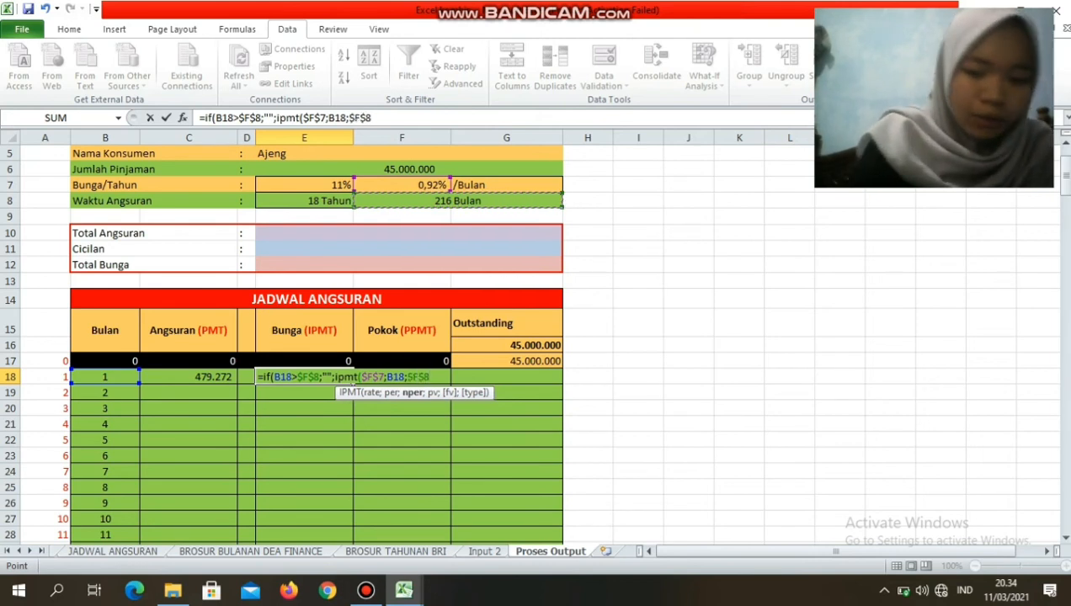
type(";-")
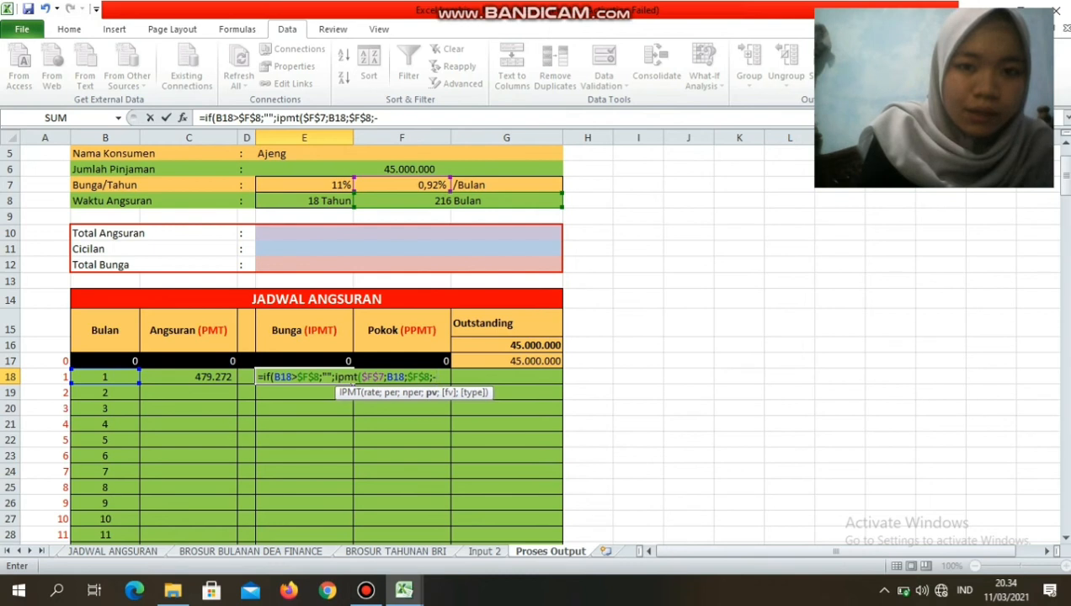
left_click(506, 345)
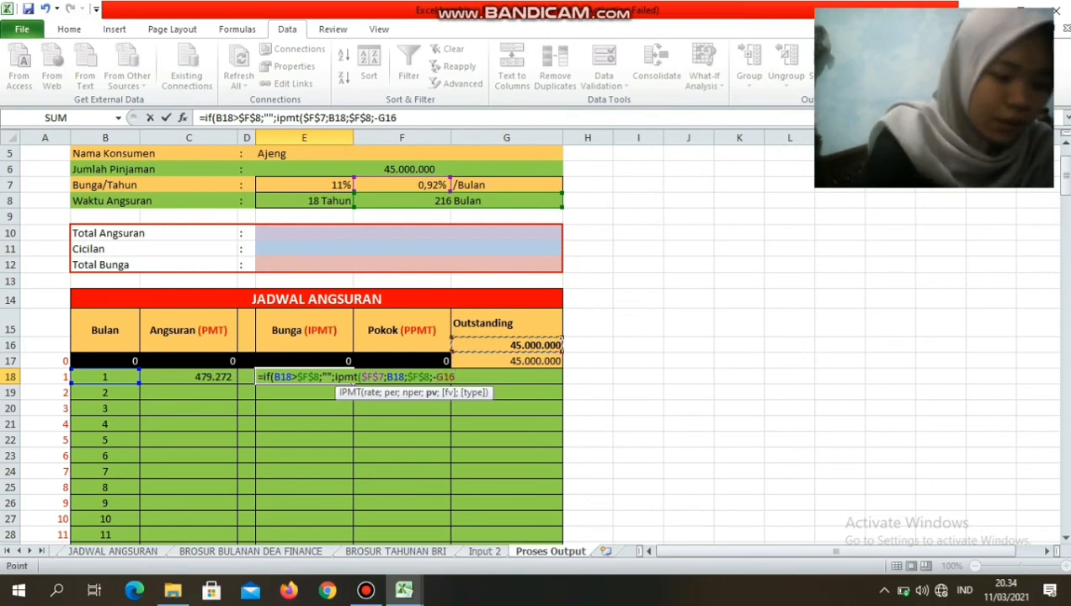
key("F4")
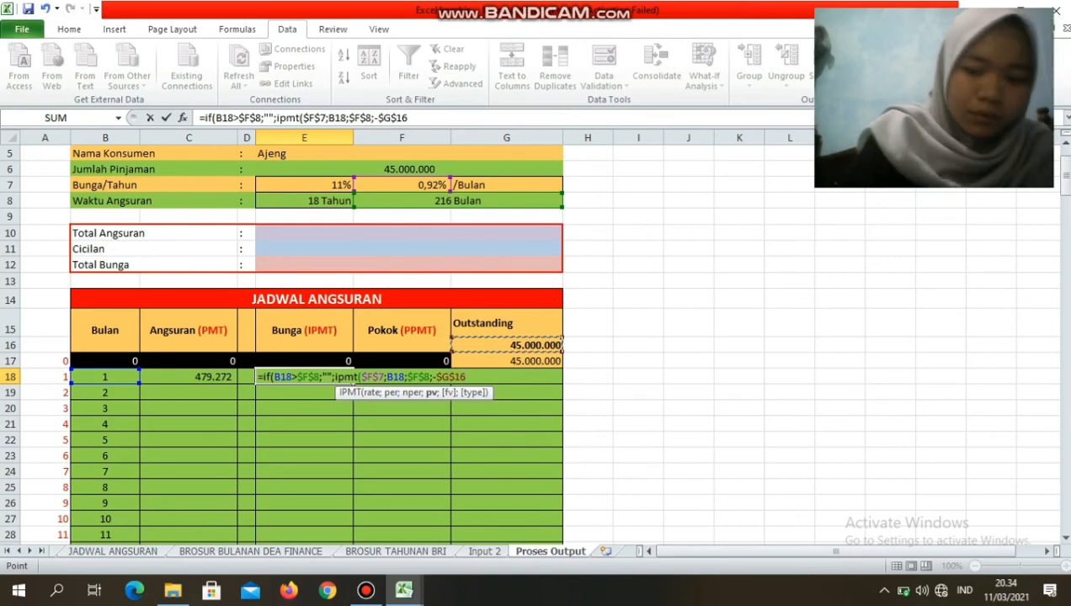
type("))")
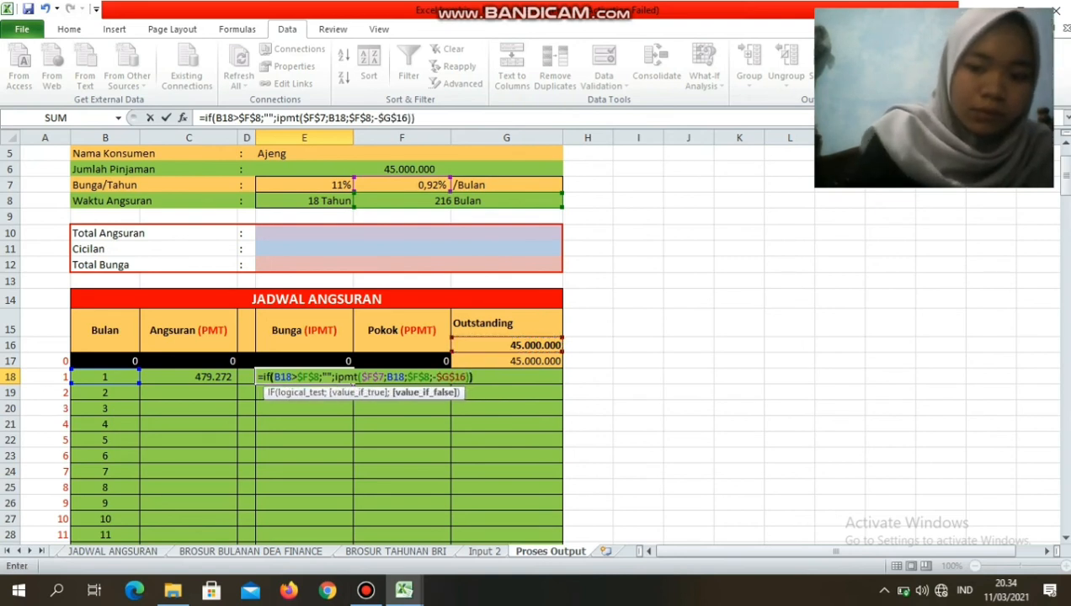
key("Return")
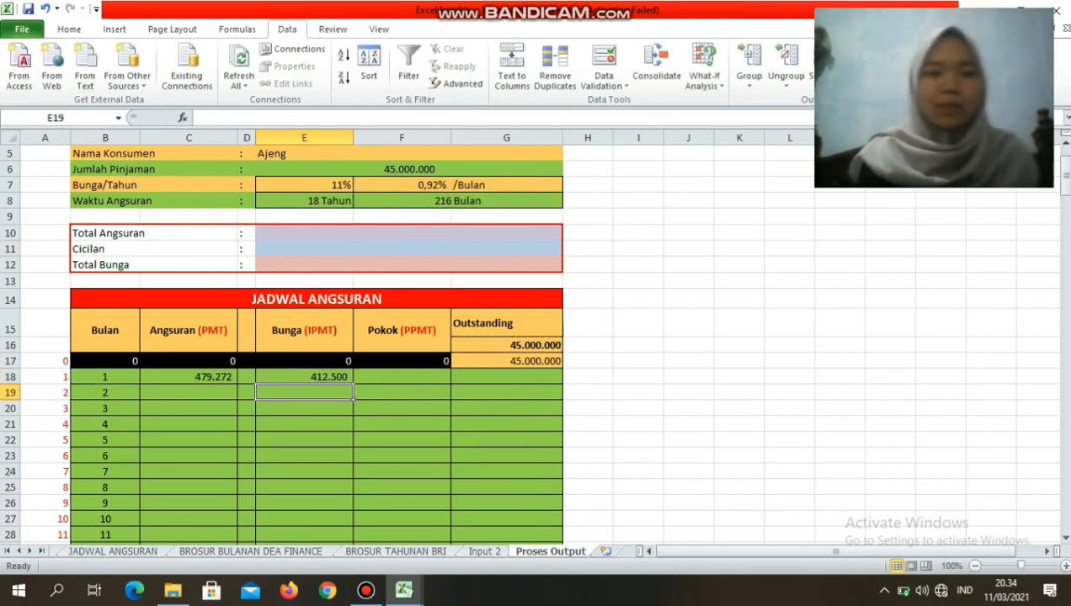
- Enter the formula =IF(B18>$F$8;"";PPMT($F$7;B18;$F$8;-$G$16)) in F18, the first month of the Pokok (PPMT) column
left_click(402, 378)
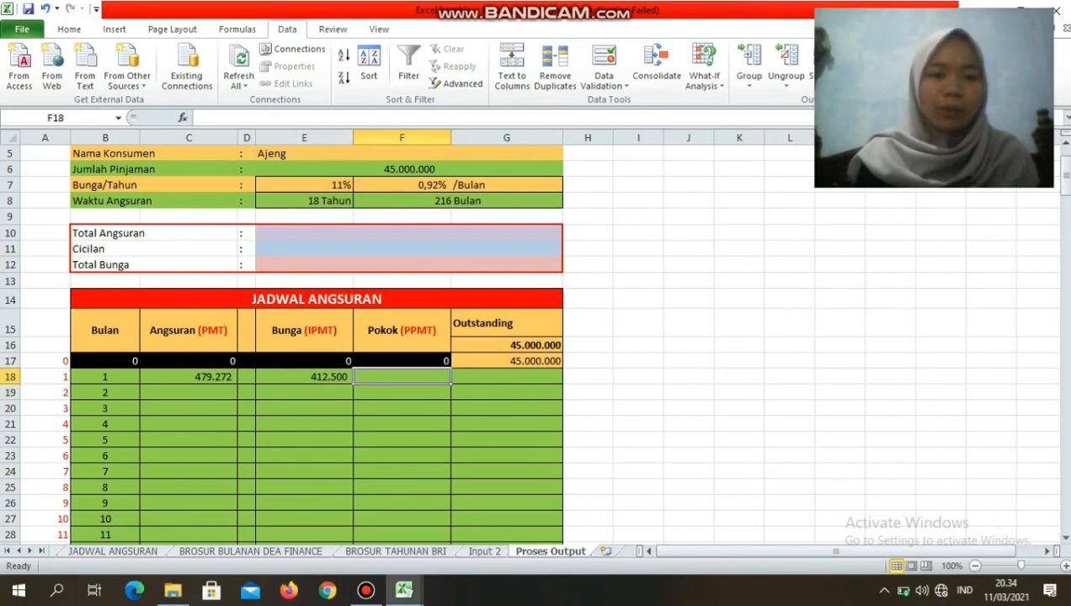
type("=i")
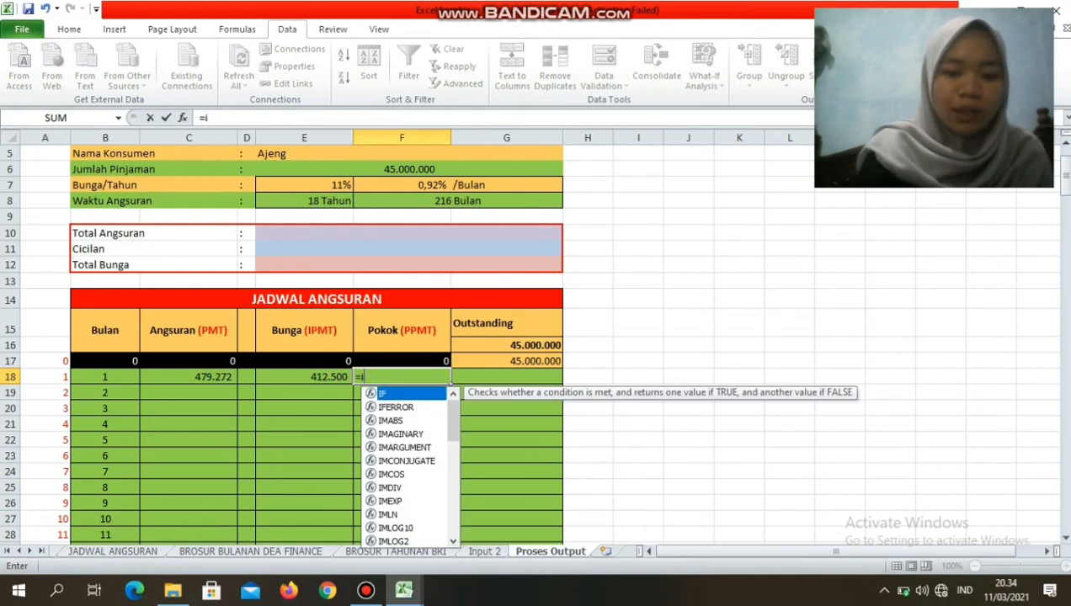
type("f")
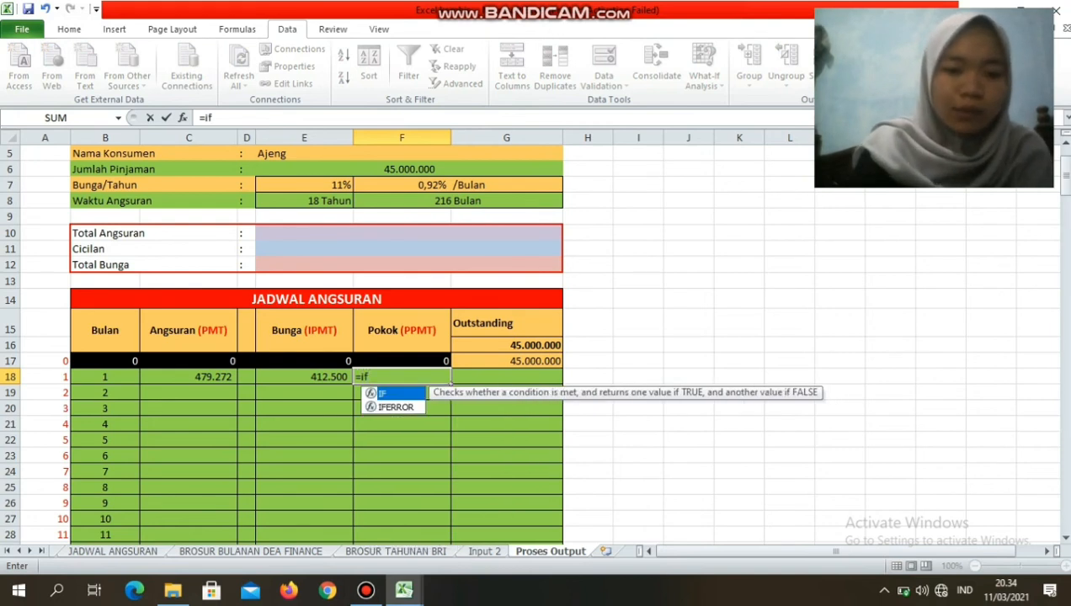
type("(")
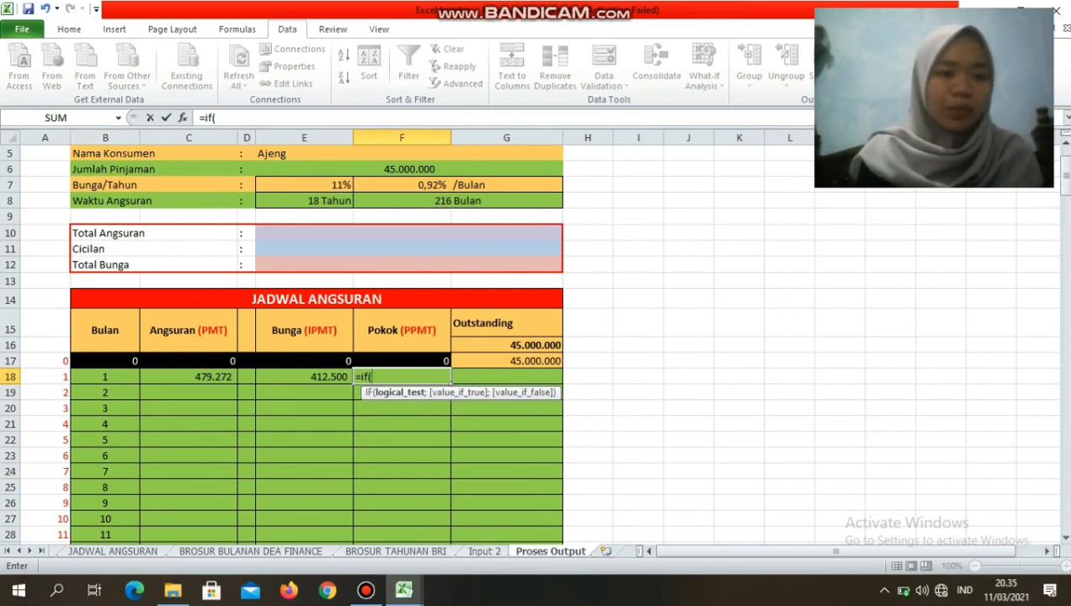
left_click(106, 377)
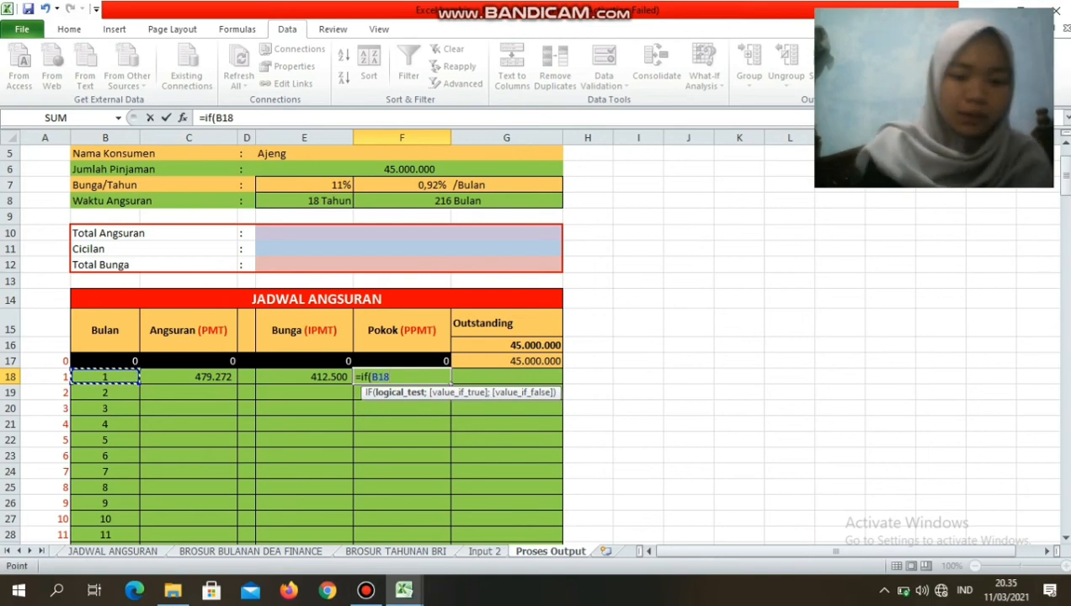
type(">")
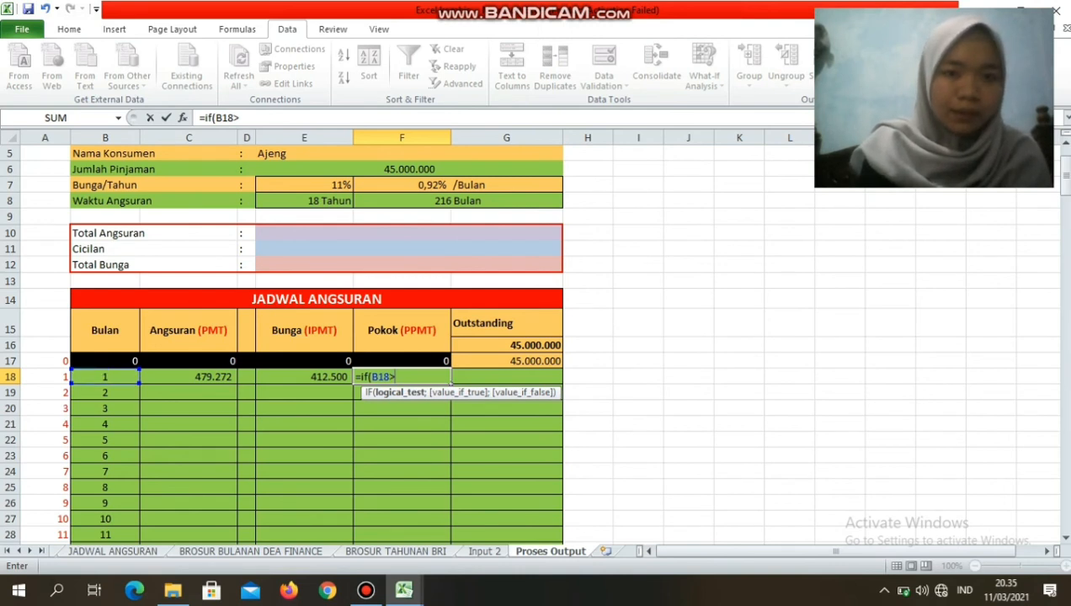
left_click(457, 202)
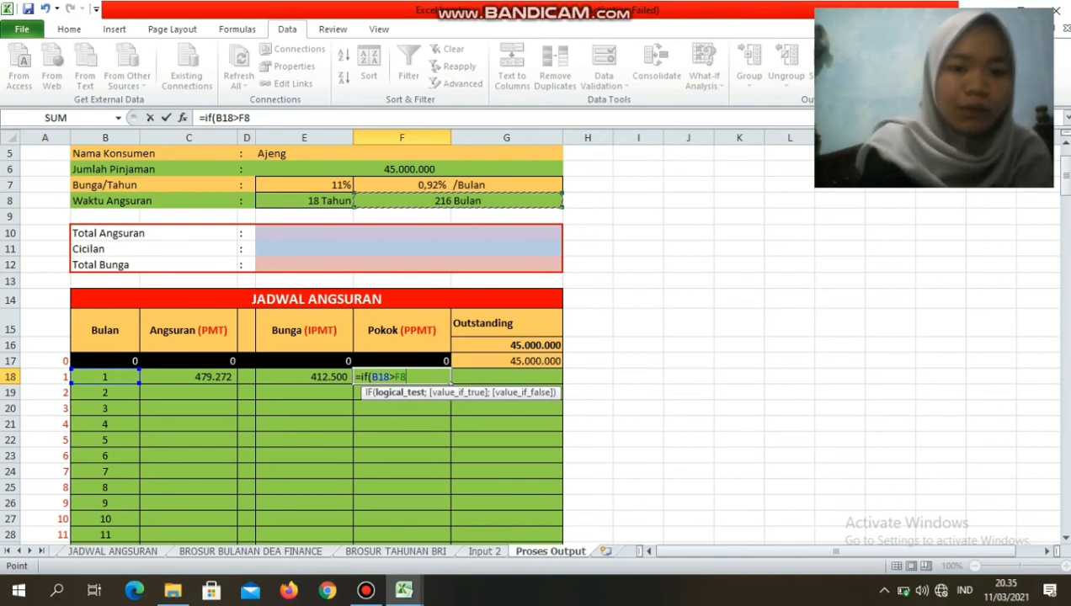
key("F4")
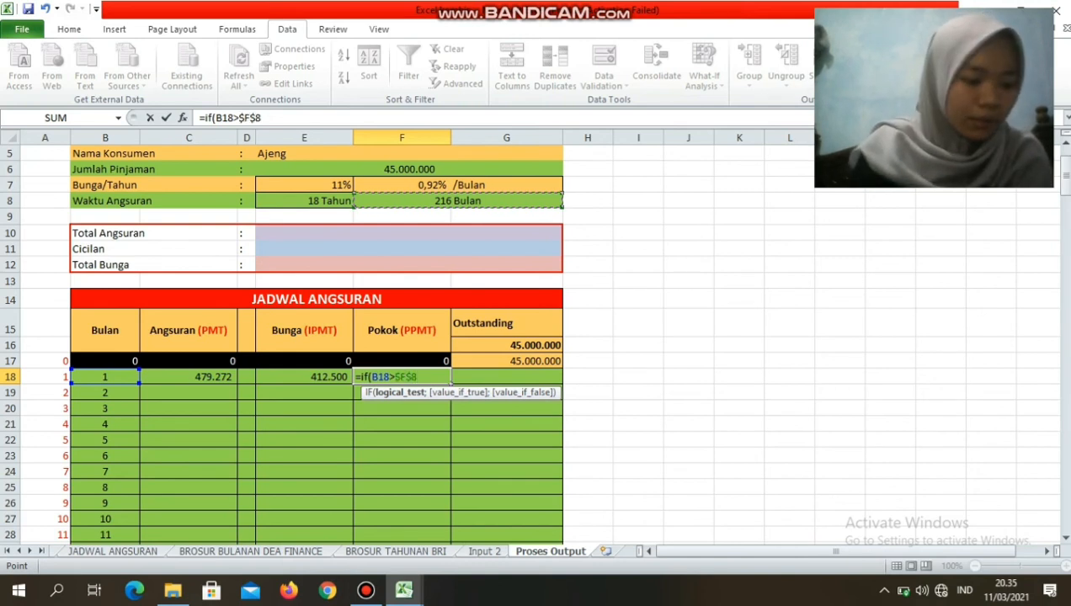
type(";\"\"")
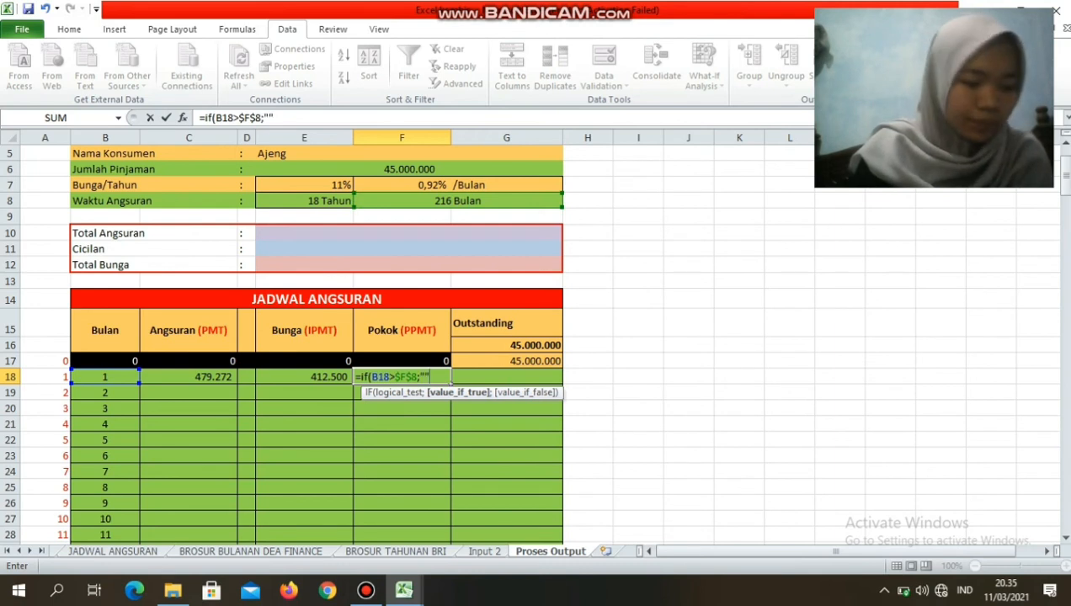
type(";")
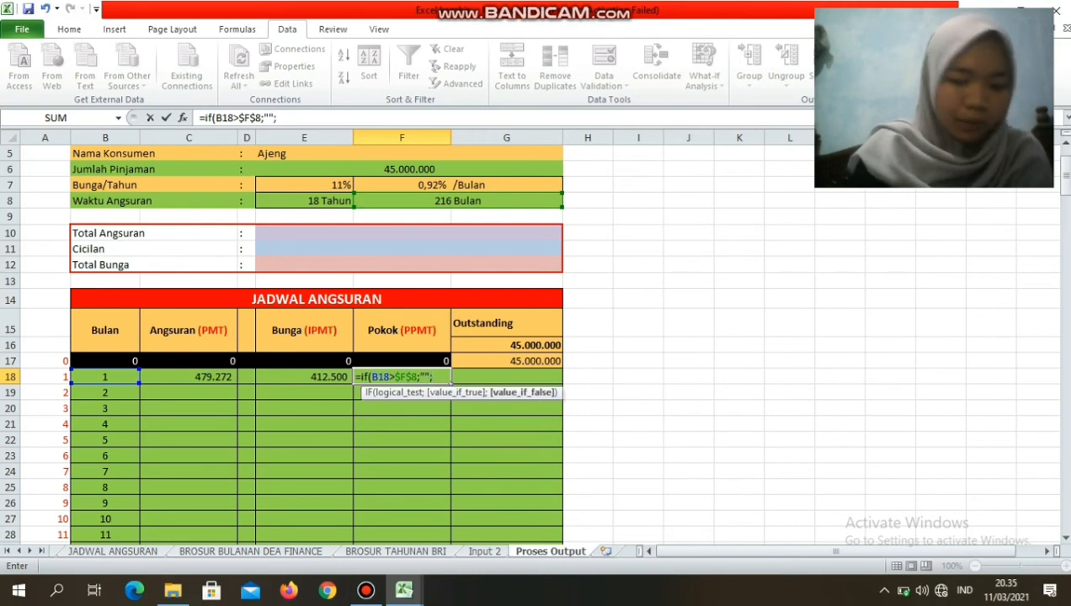
type("ppmt")
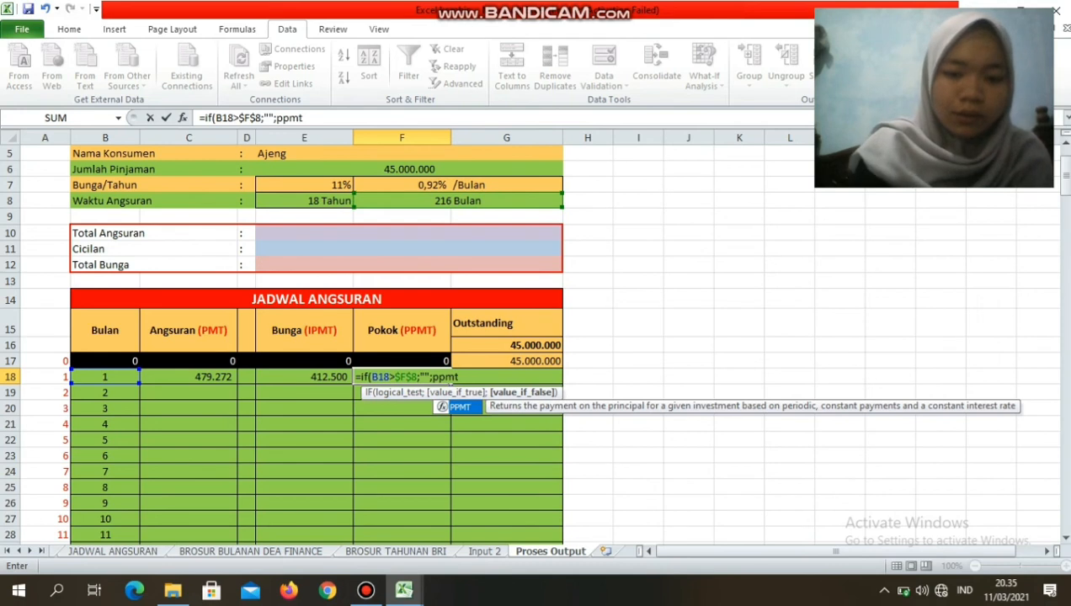
type("(")
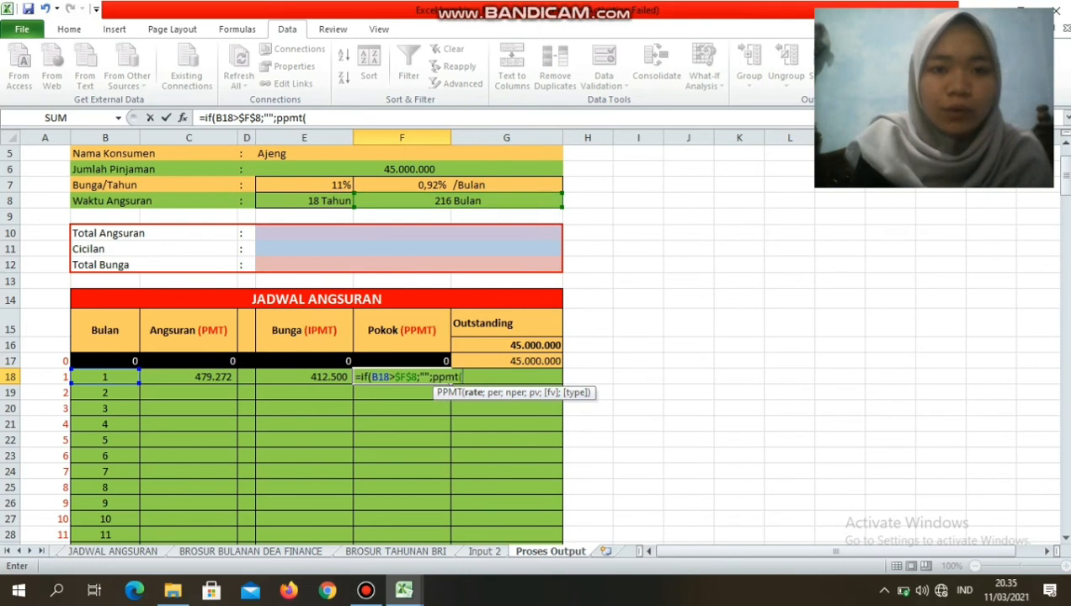
left_click(403, 185)
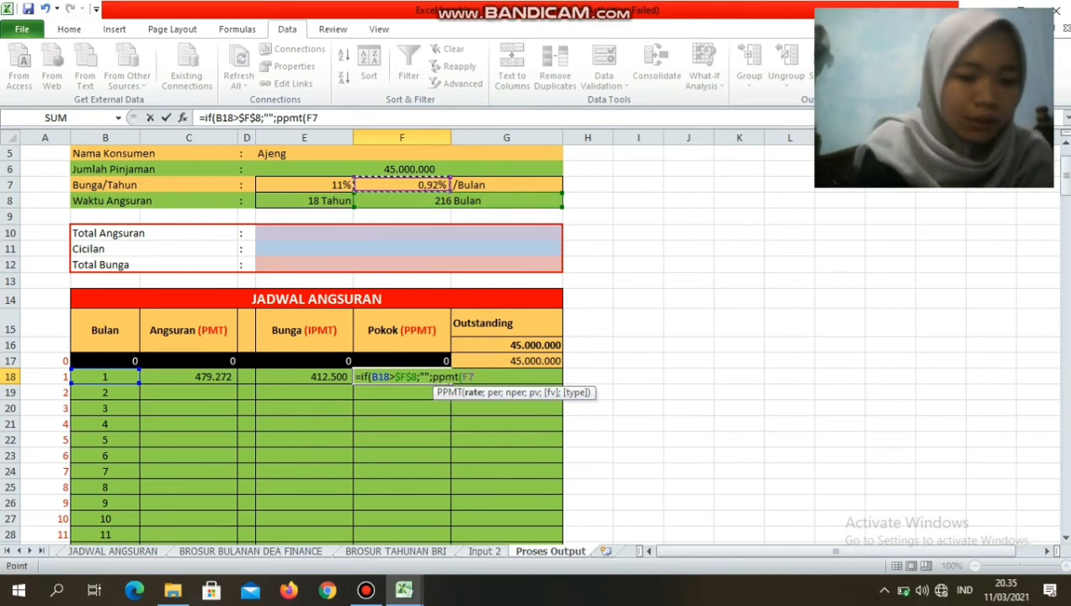
key("F4")
type(";")
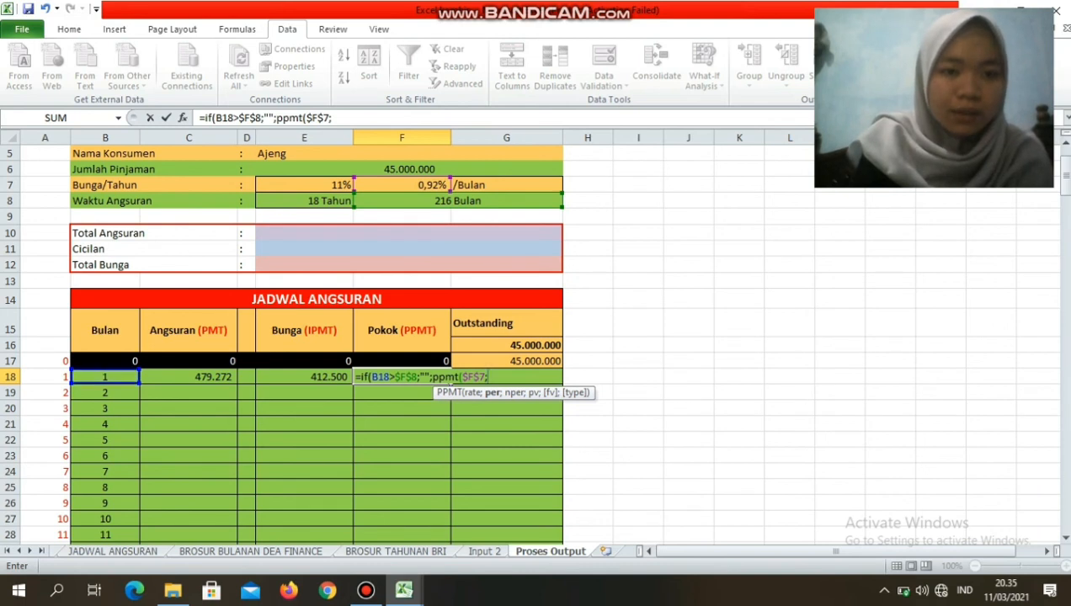
left_click(106, 377)
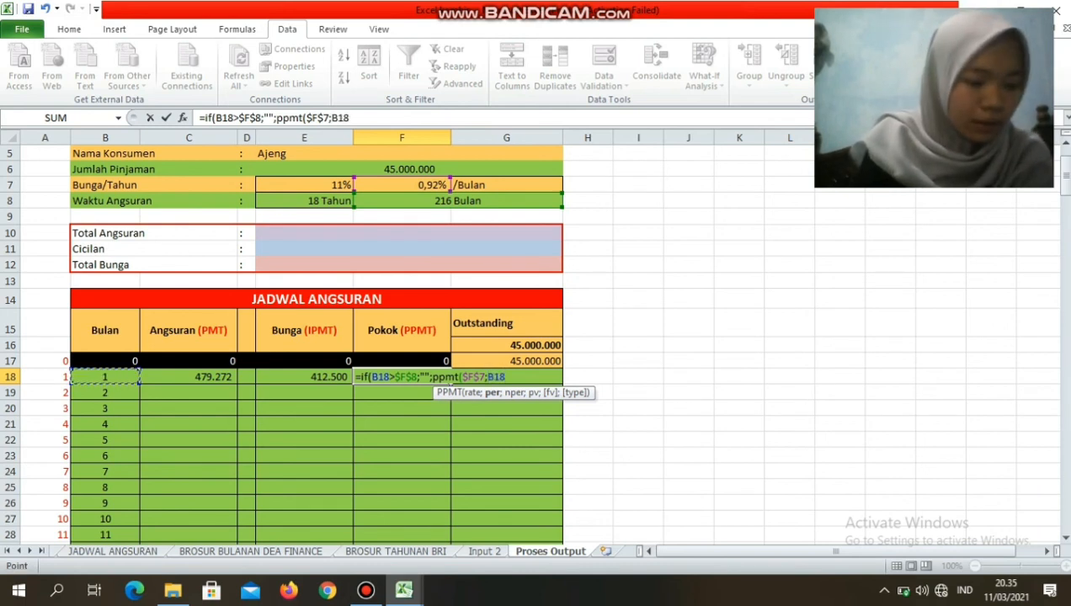
type(";")
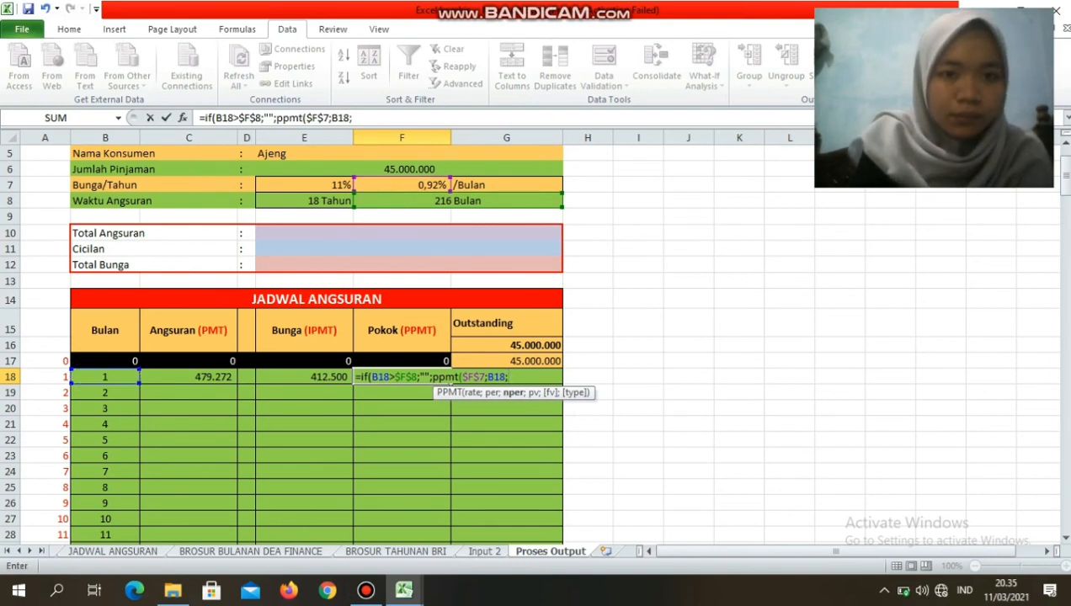
left_click(438, 202)
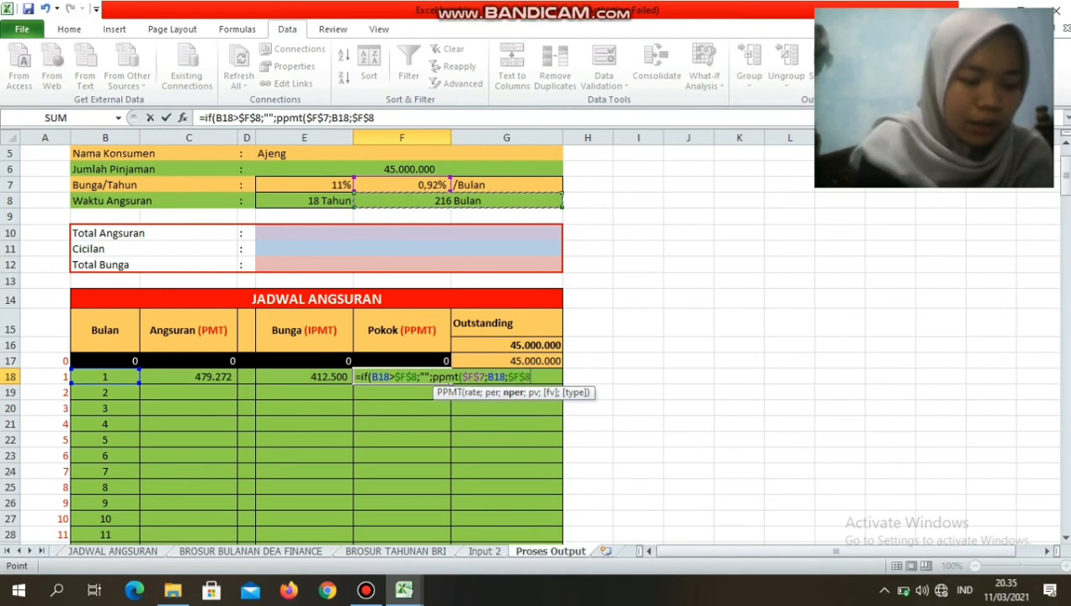
key("F4")
type(";-")
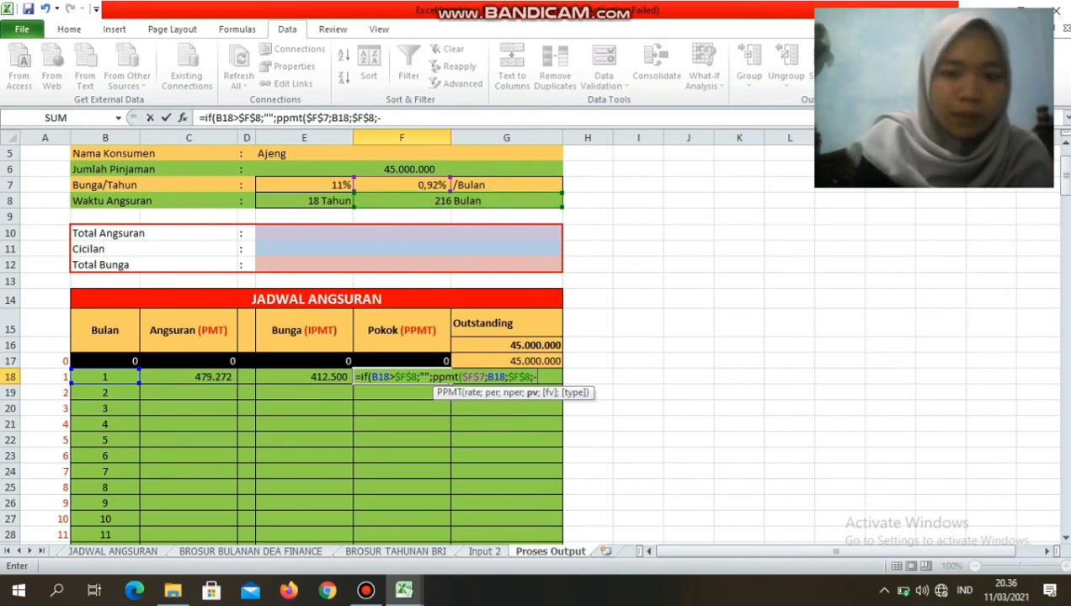
left_click(506, 361)
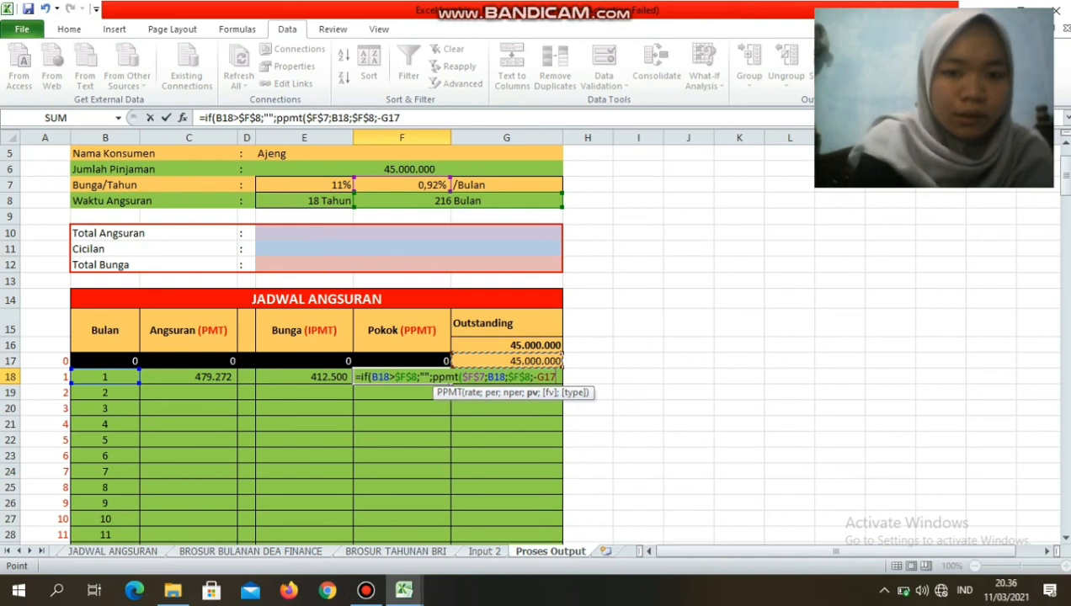
key("Up")
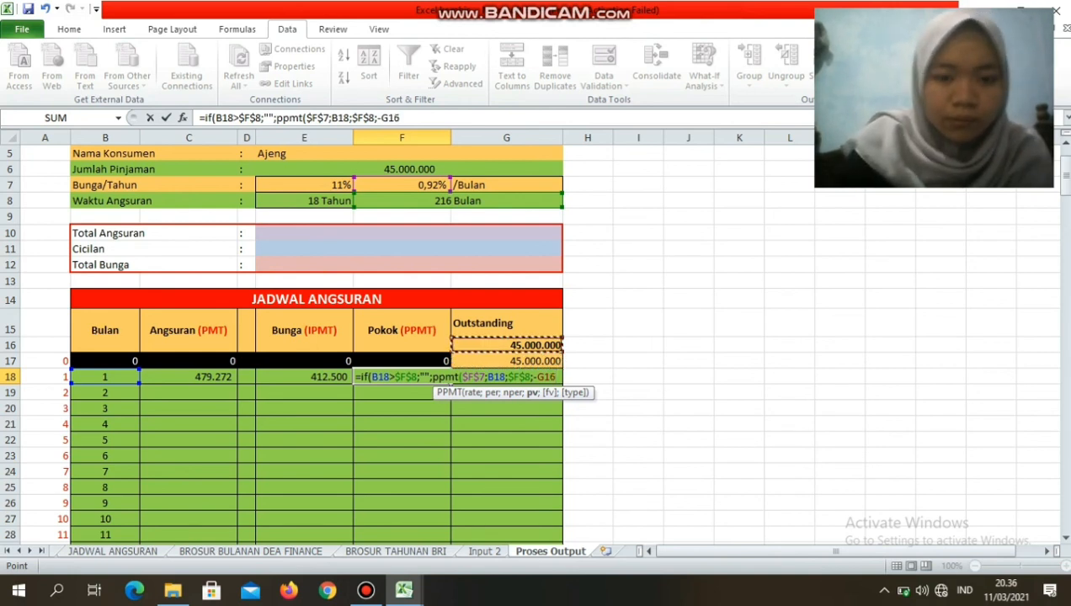
key("F4")
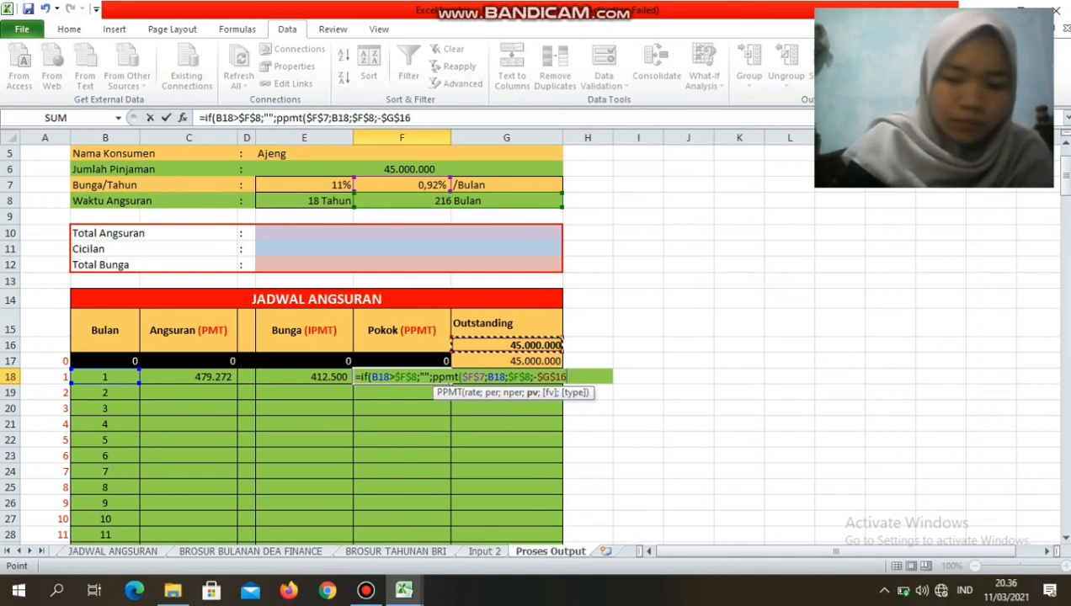
type("))")
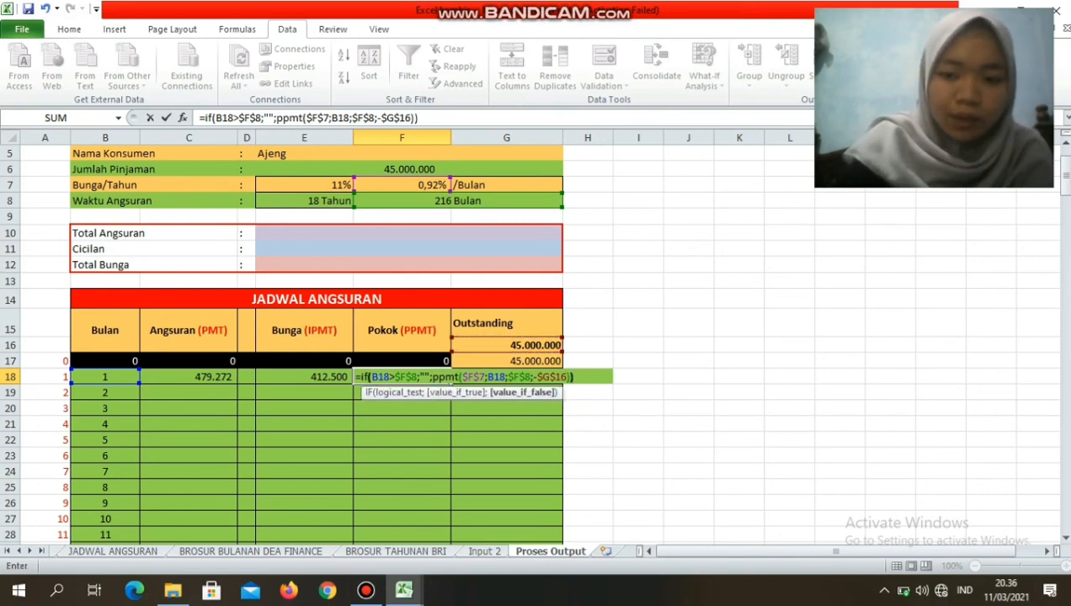
key("Return")
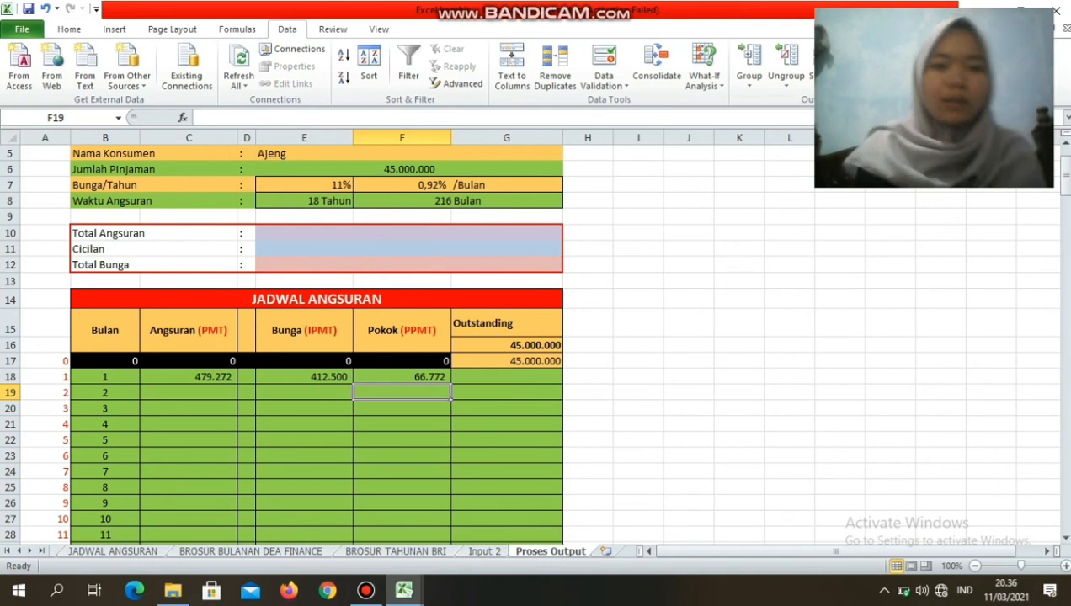
left_click(402, 377)
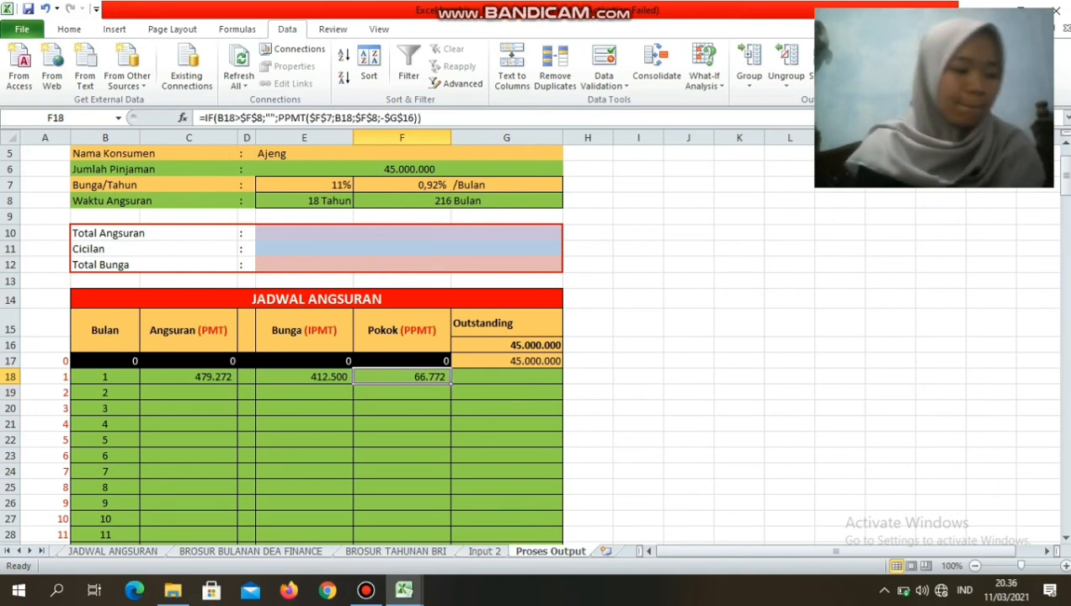
- Enter the formula =G17-F18 in G18, the first month of the Outstanding column
left_click(506, 378)
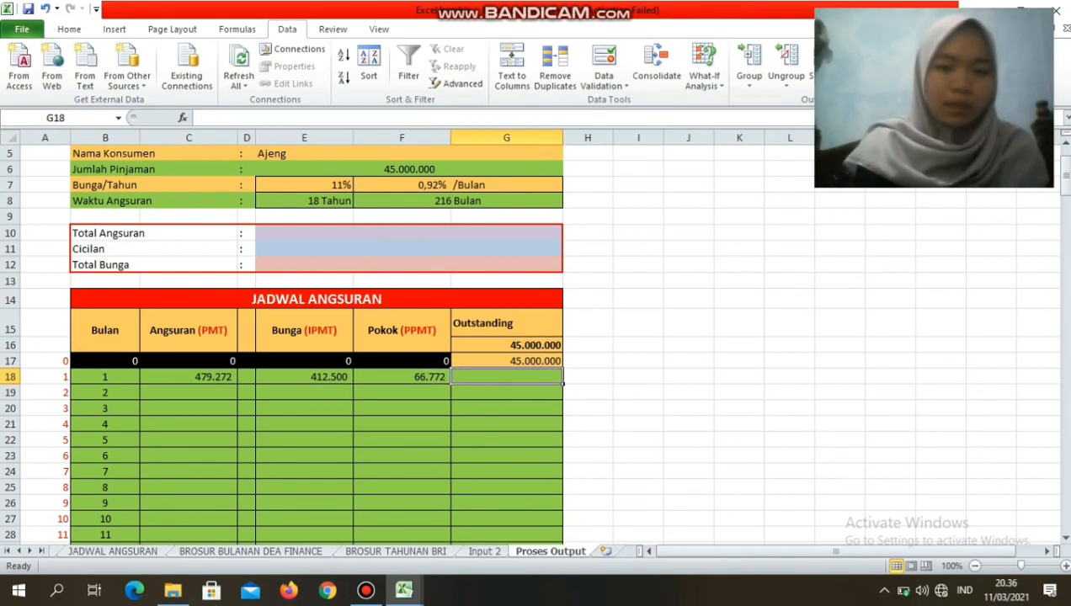
type("=")
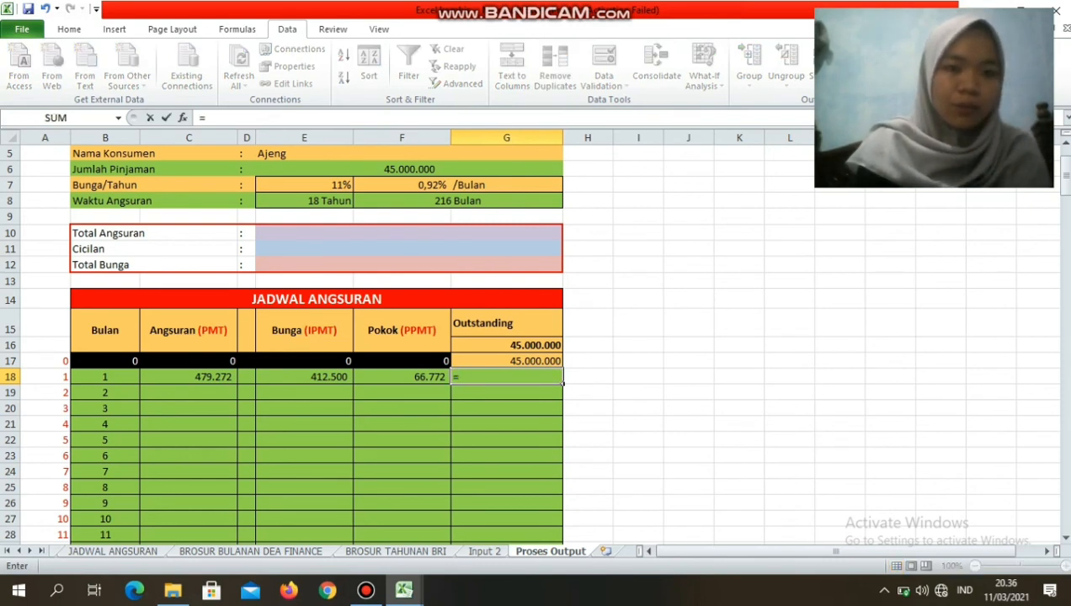
key("Up")
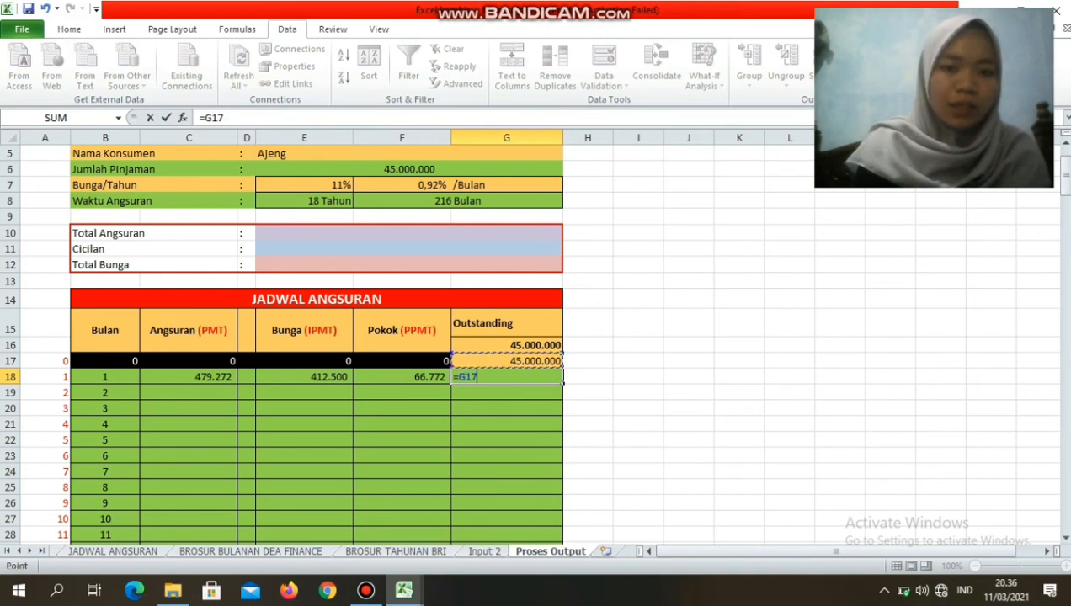
type("-")
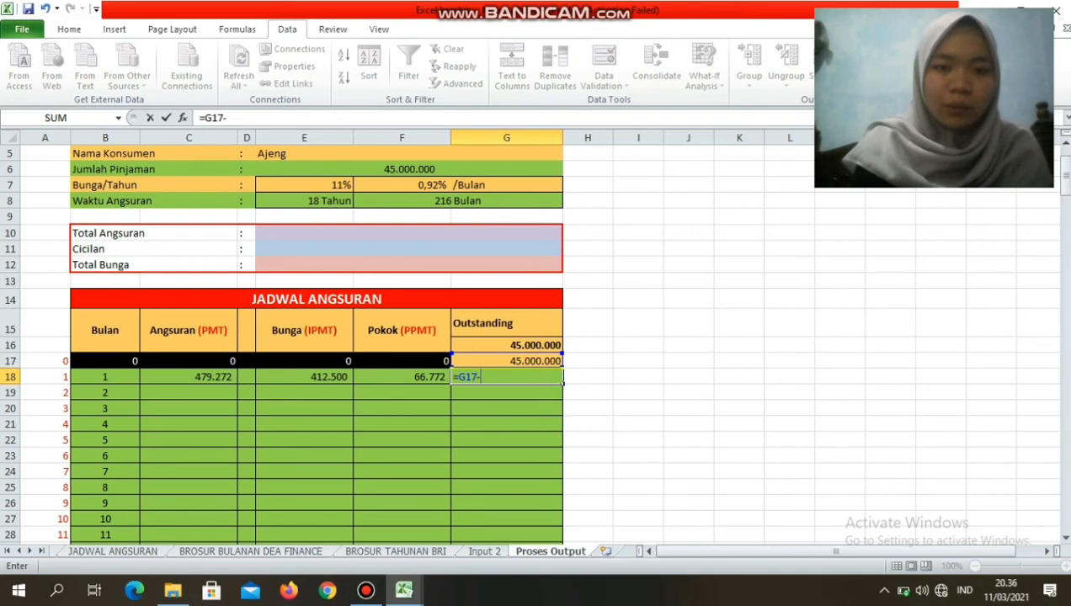
key("Left")
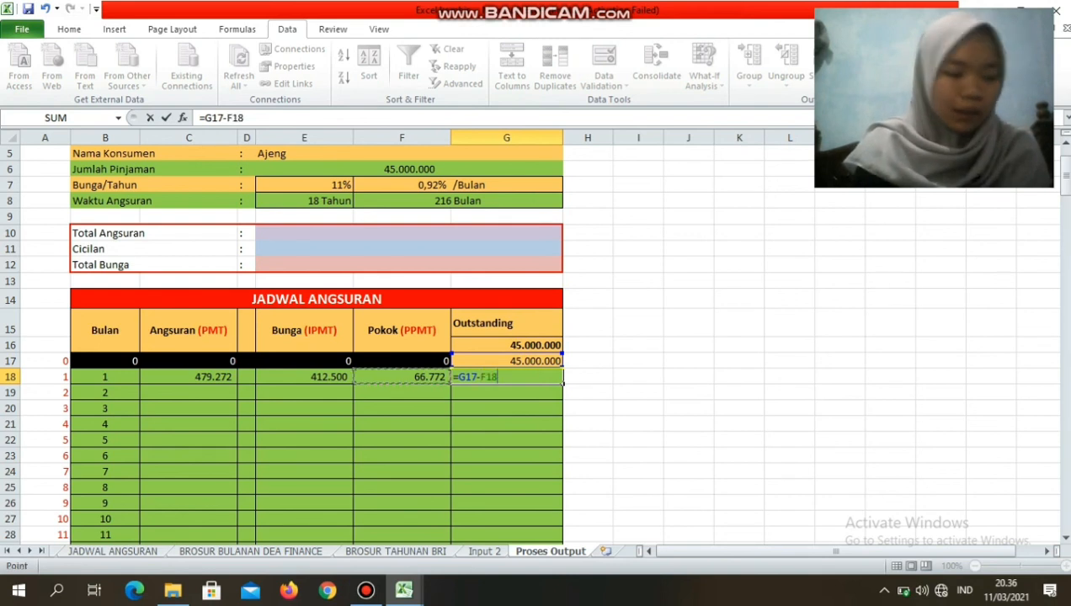
key("Return")
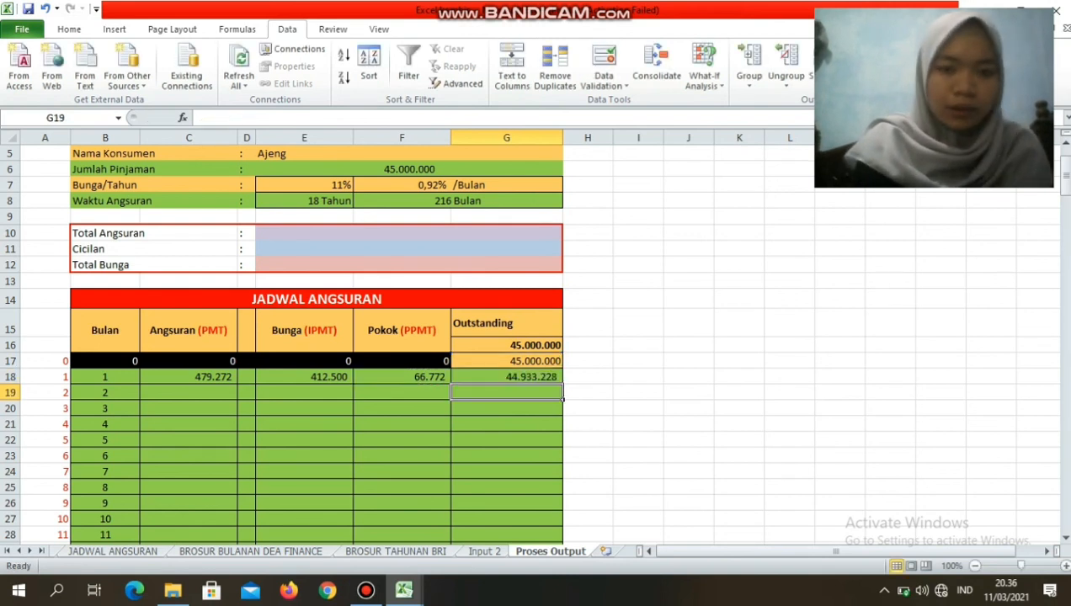
key("Up")
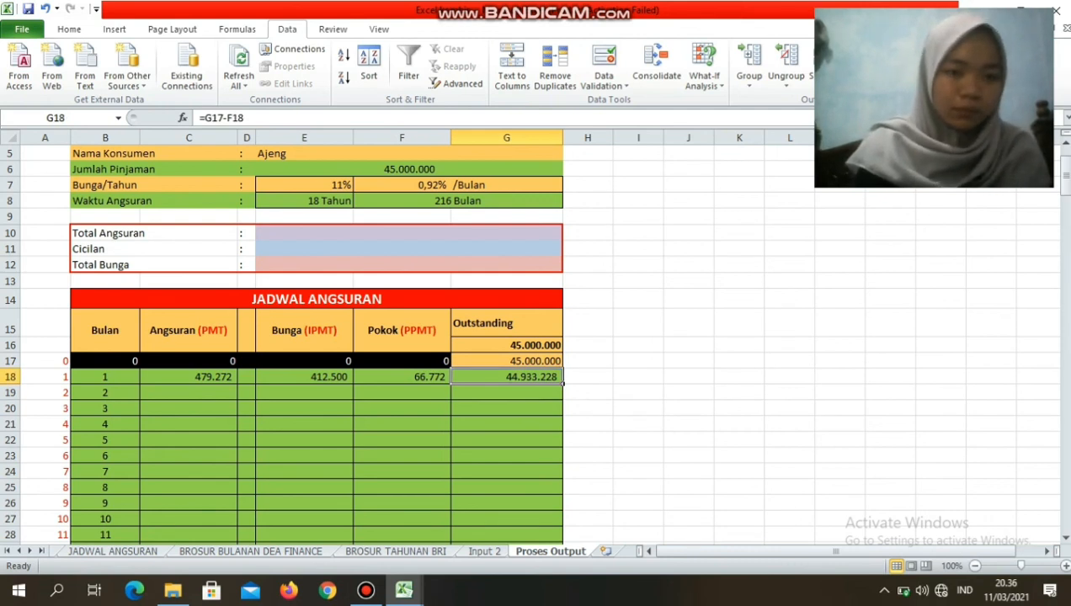
- Fill the first-month formulas in C18:G18 down the installment schedule and check the rows through its end
left_click_drag(189, 378, 506, 377)
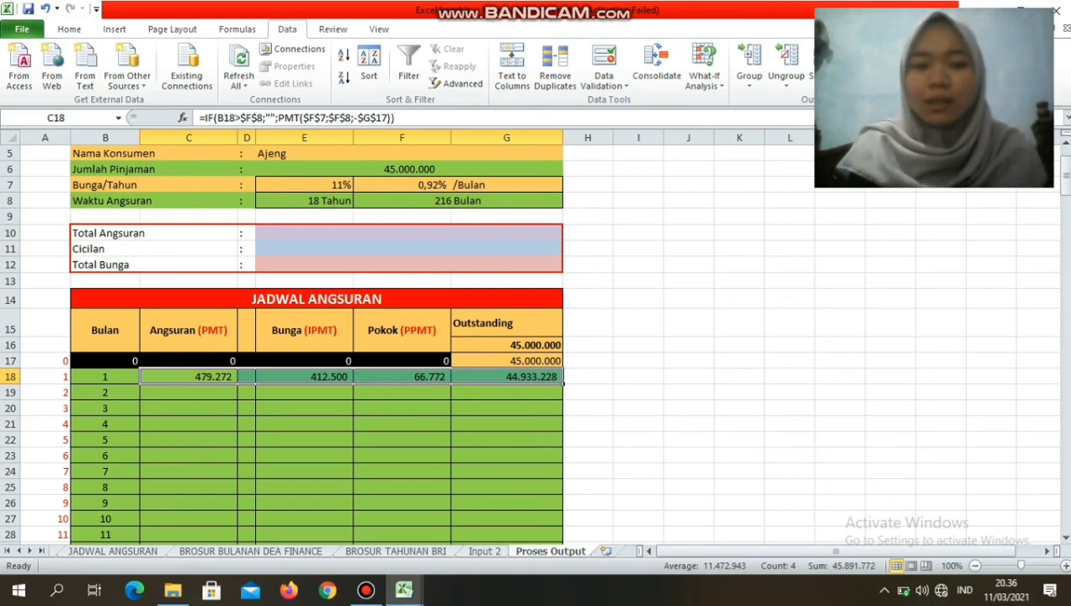
double_click(562, 384)
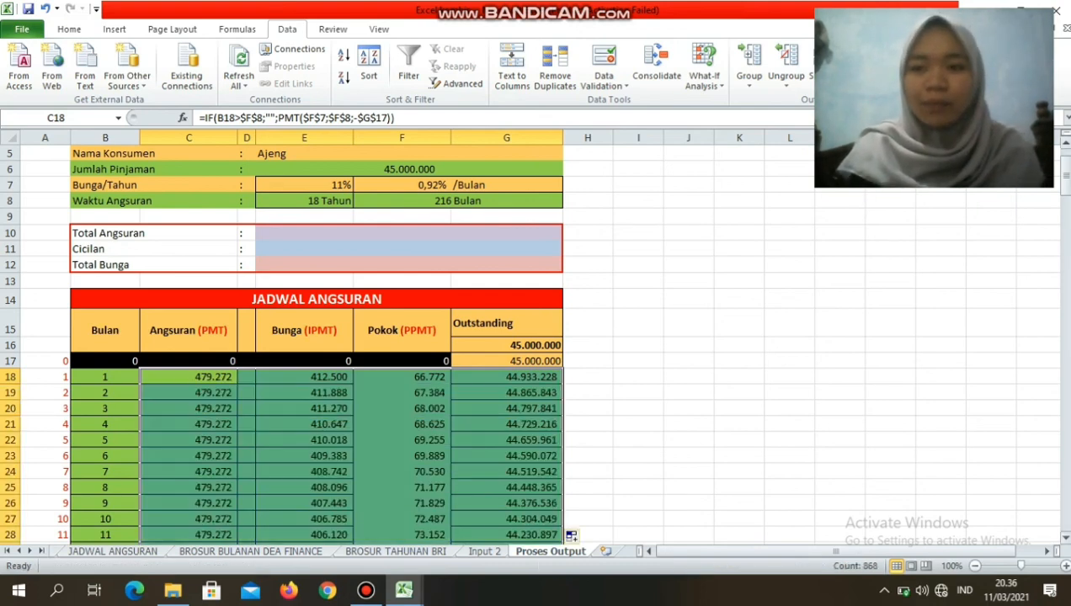
scroll(337, 337, "down", 20)
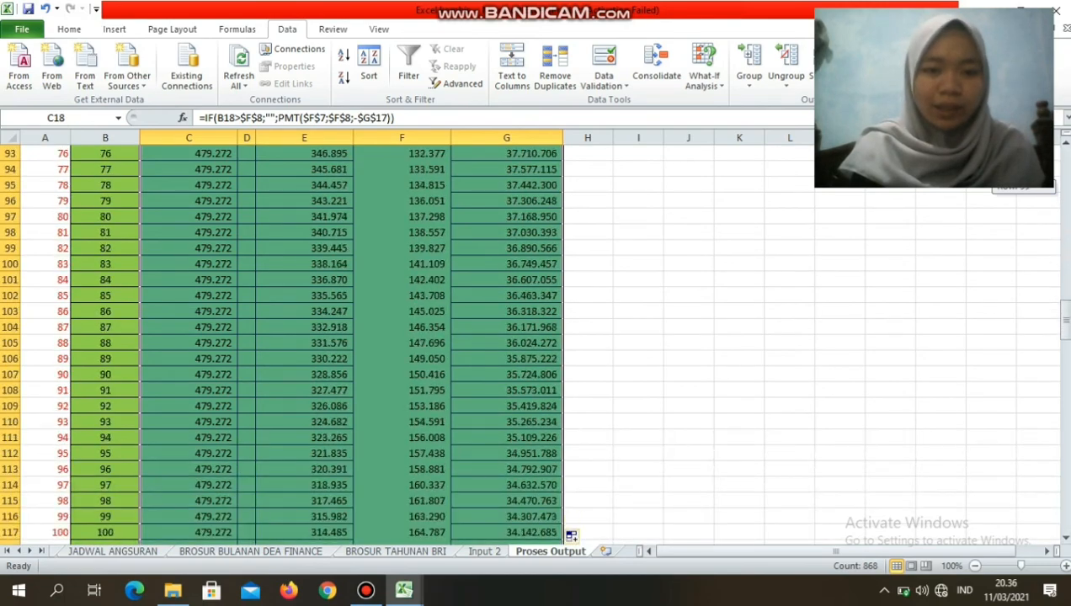
scroll(337, 337, "down", 20)
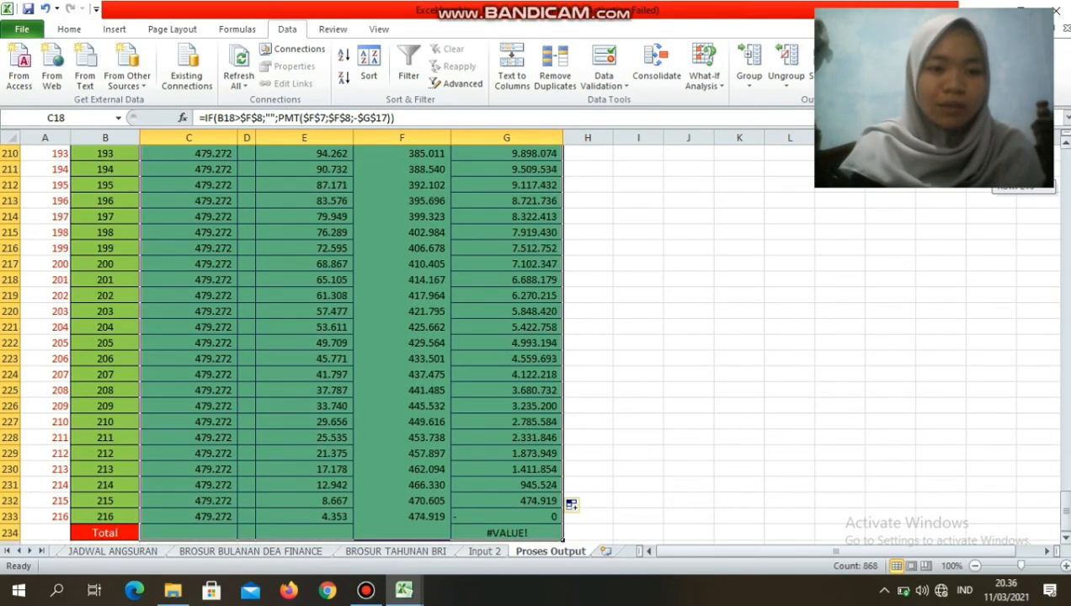
- Set Jumlah Pinjaman on the Input 2 sheet to 200.000.000 and check the Outstanding column on Proses Output
scroll(337, 337, "up", 6)
scroll(337, 337, "down", 6)
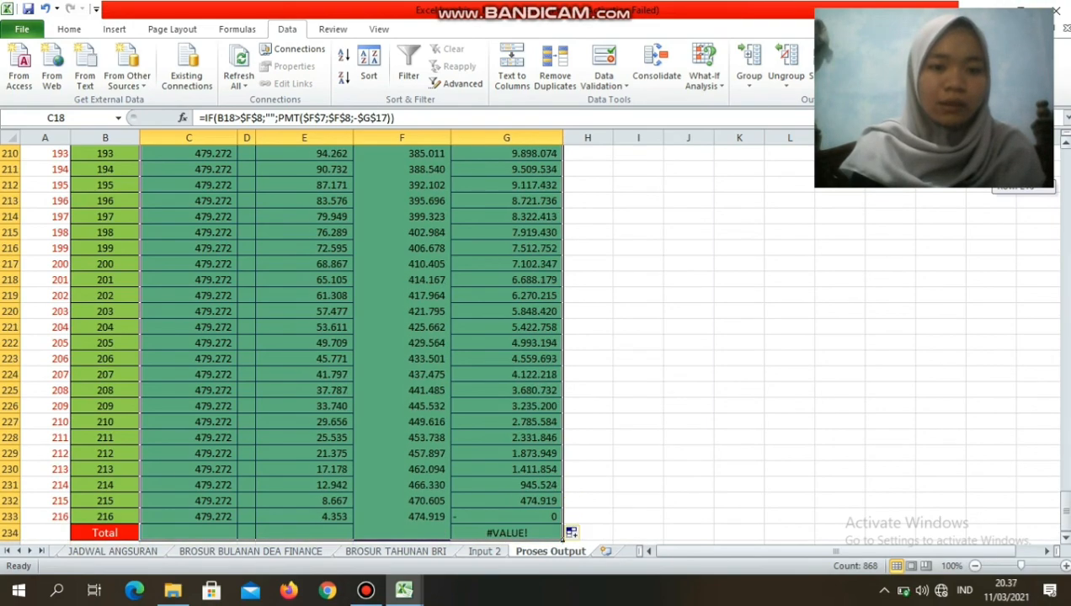
scroll(337, 337, "up", 20)
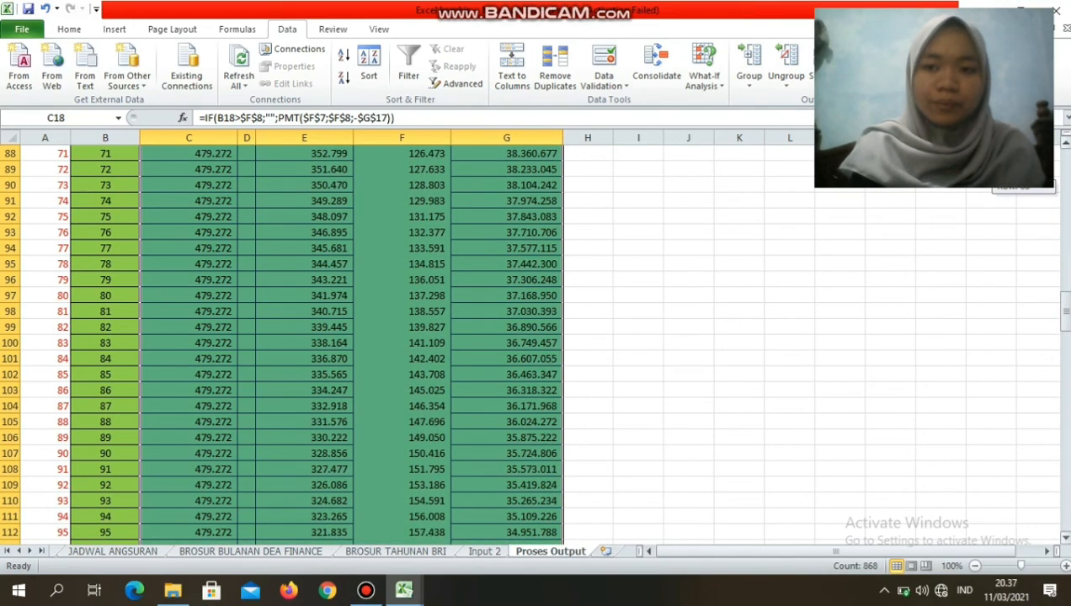
scroll(337, 337, "up", 20)
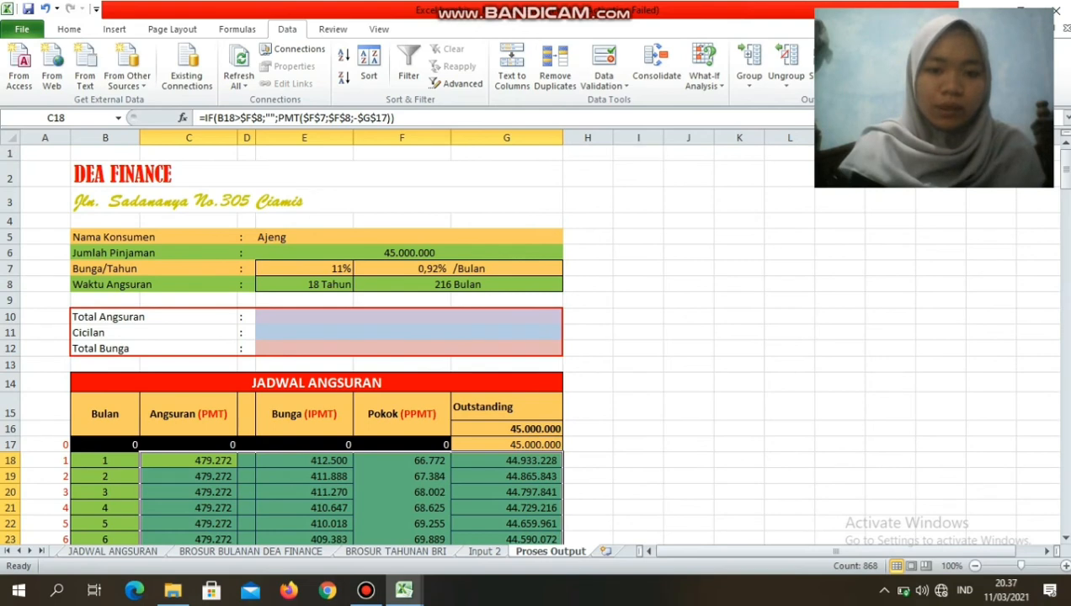
key("ctrl+Page_Up")
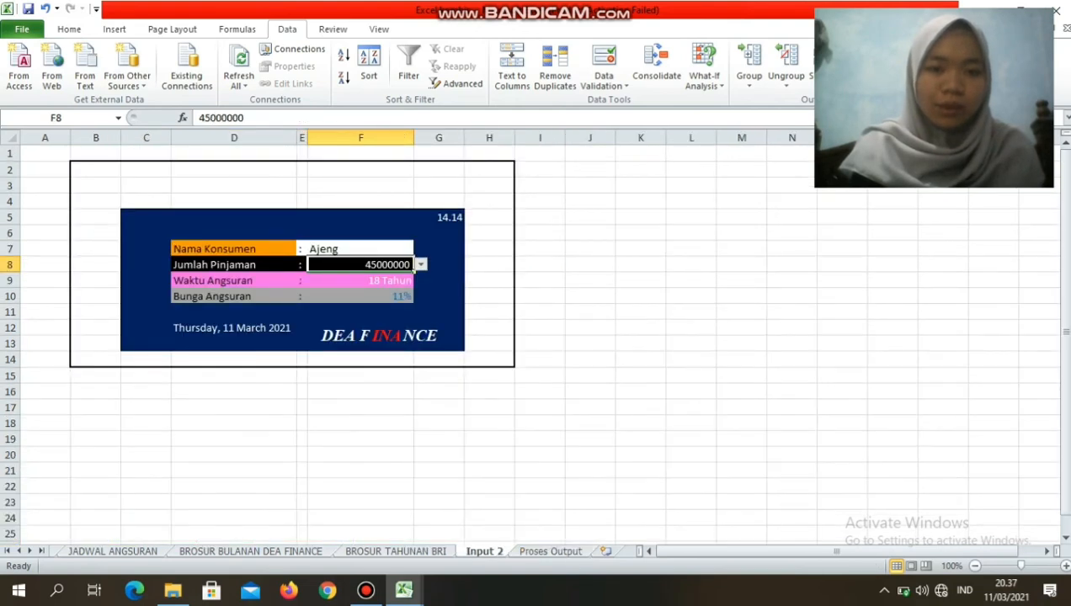
key("alt+Down")
key("Down")
key("Down")
key("Down")
key("Down")
key("Down")
key("Down")
left_click(420, 349)
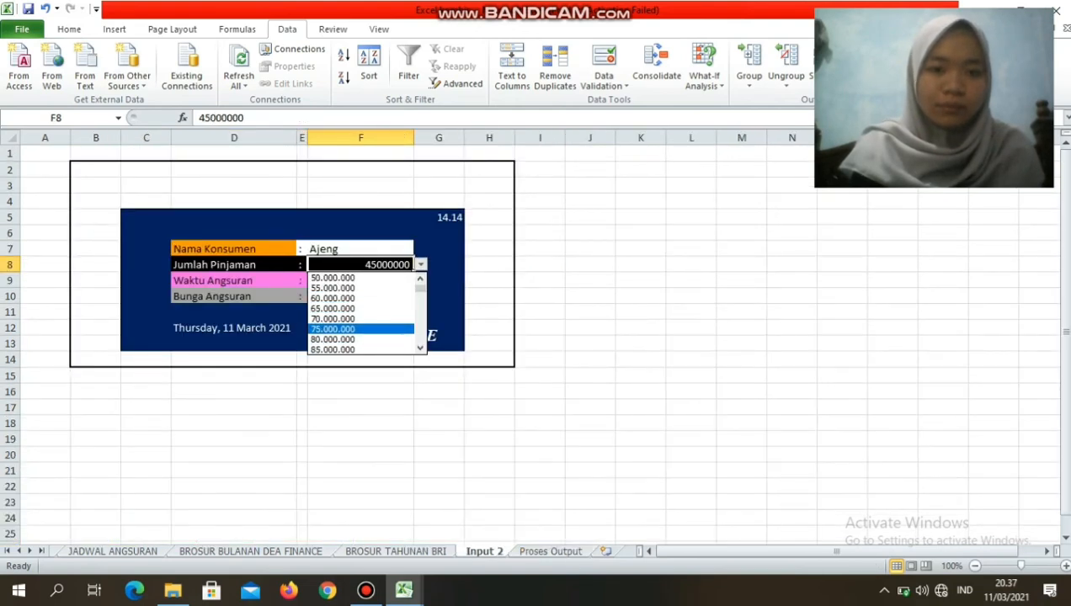
left_click(420, 348)
left_click(420, 349)
left_click(421, 349)
left_click(421, 349)
left_click(420, 349)
left_click(420, 349)
left_click(420, 349)
left_click(420, 348)
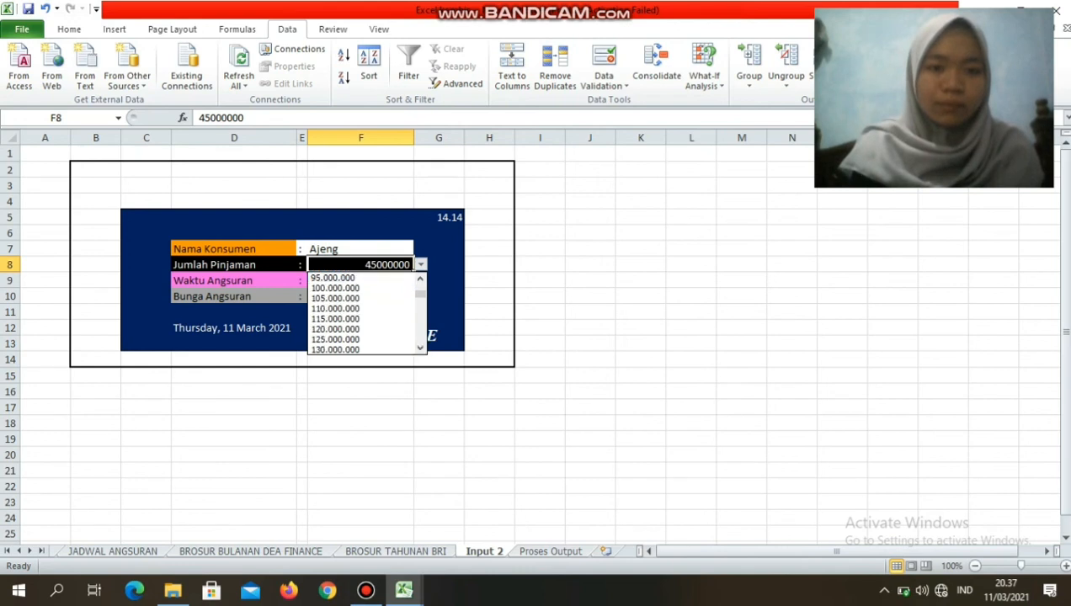
left_click(420, 348)
left_click(420, 348)
left_click(421, 348)
left_click(421, 347)
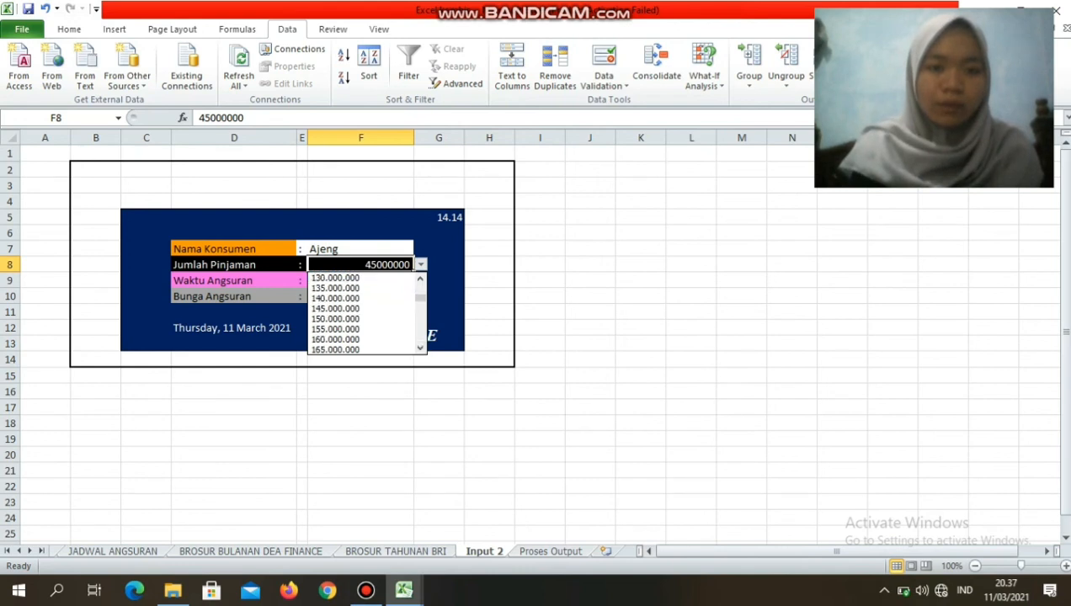
left_click(420, 348)
left_click(420, 348)
left_click(420, 348)
left_click(420, 347)
left_click(420, 348)
left_click(420, 347)
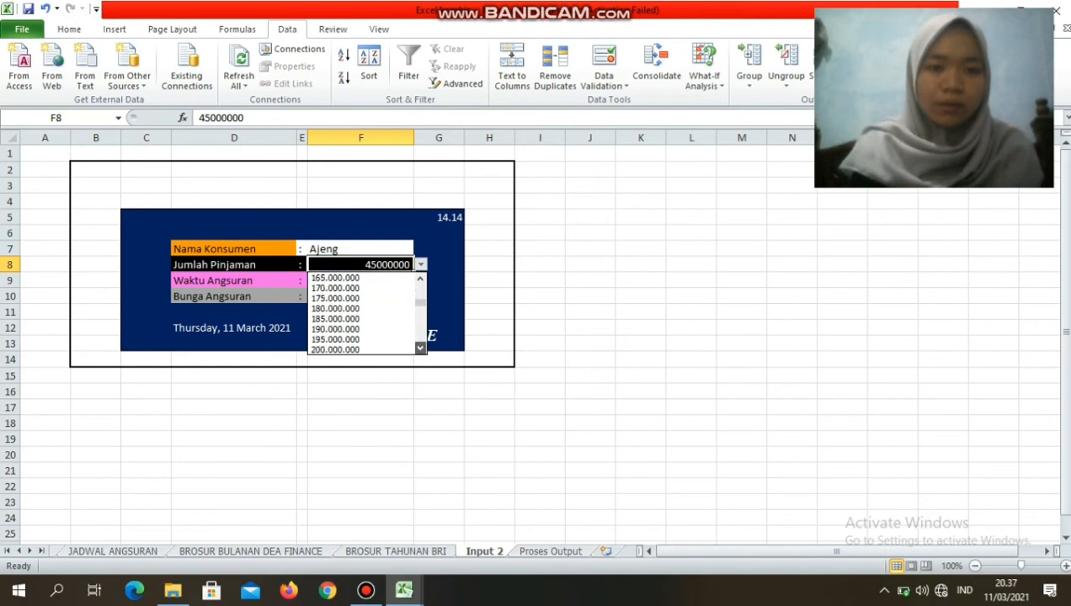
left_click(420, 348)
left_click(420, 347)
left_click(361, 339)
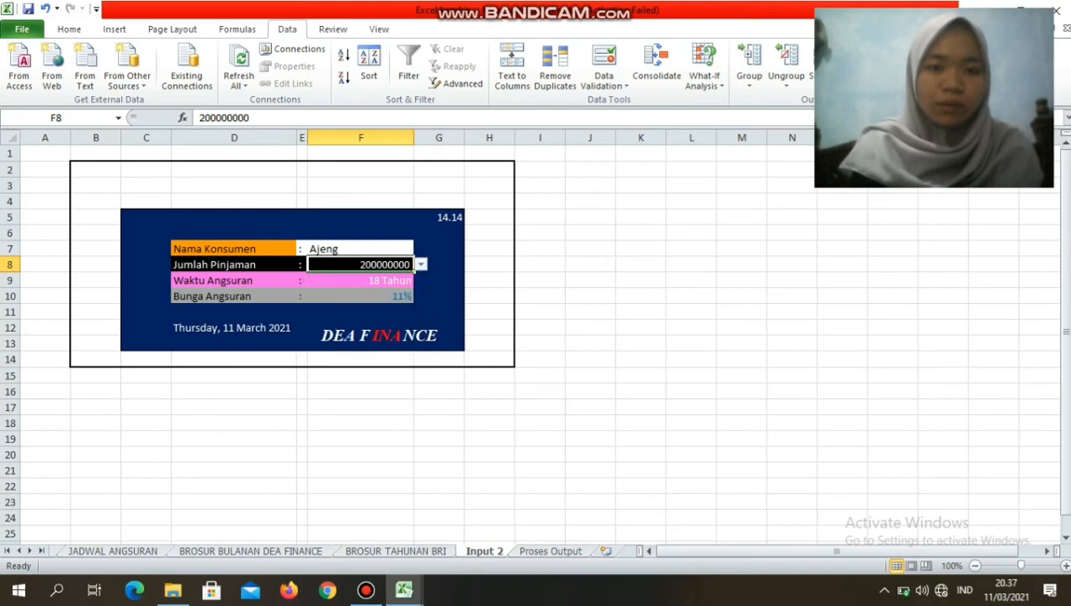
key("ctrl+Page_Down")
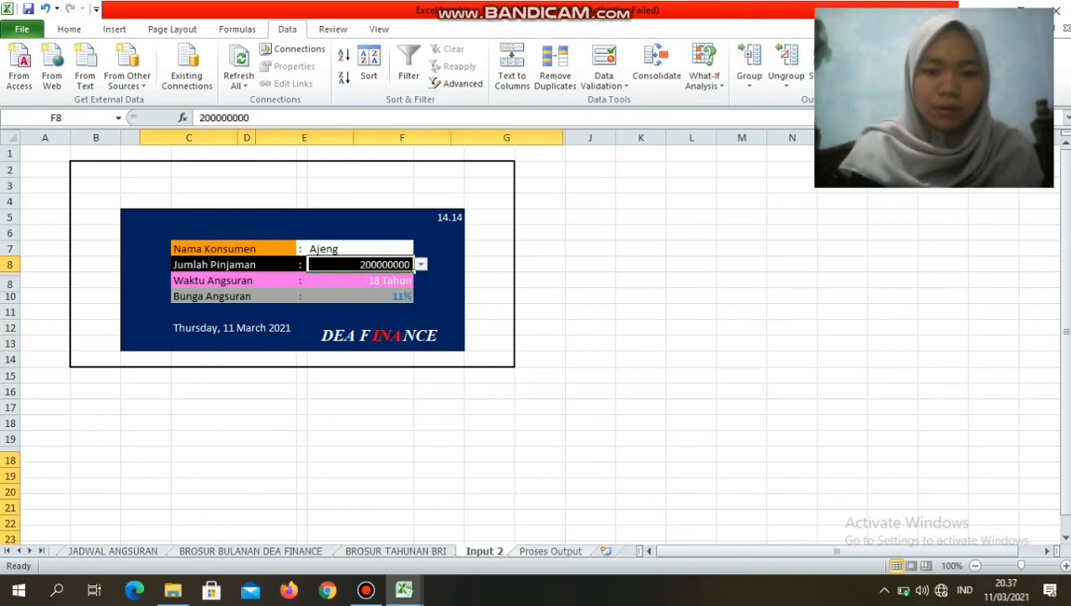
left_click(506, 430)
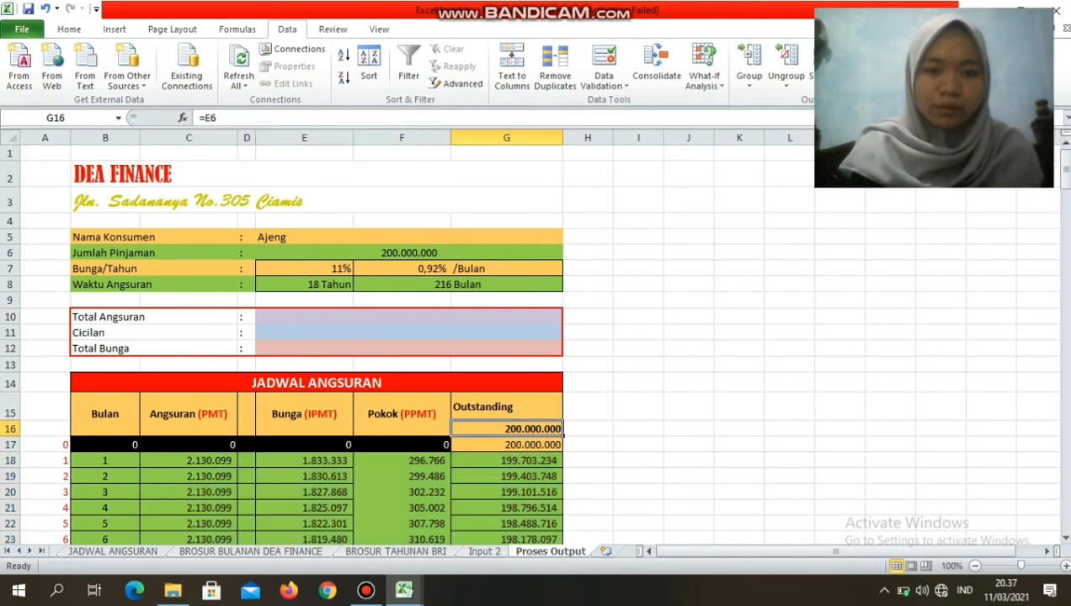
left_click(506, 461)
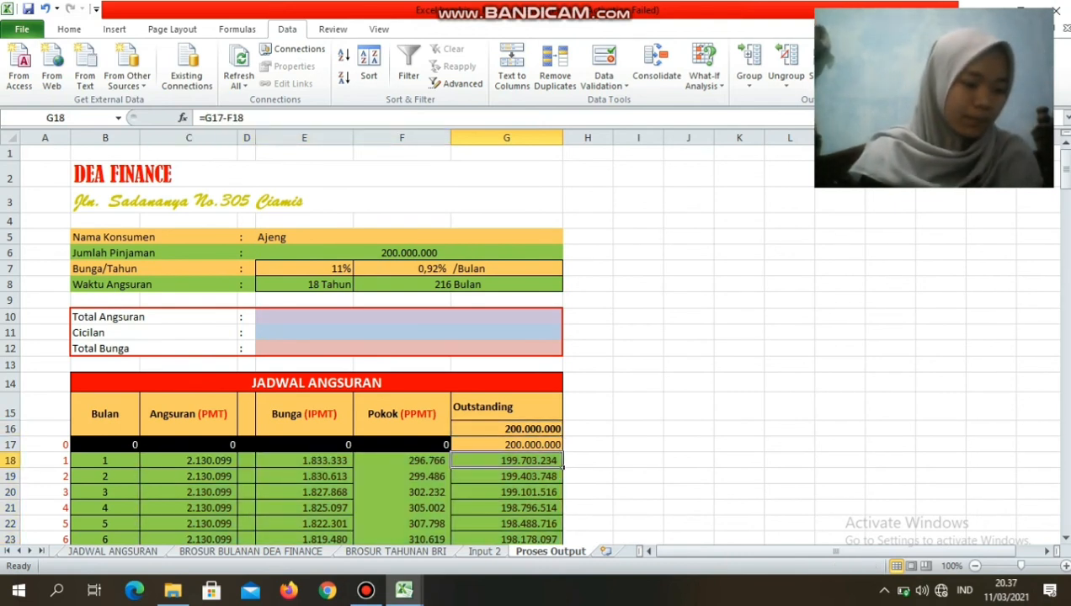
left_click(507, 477)
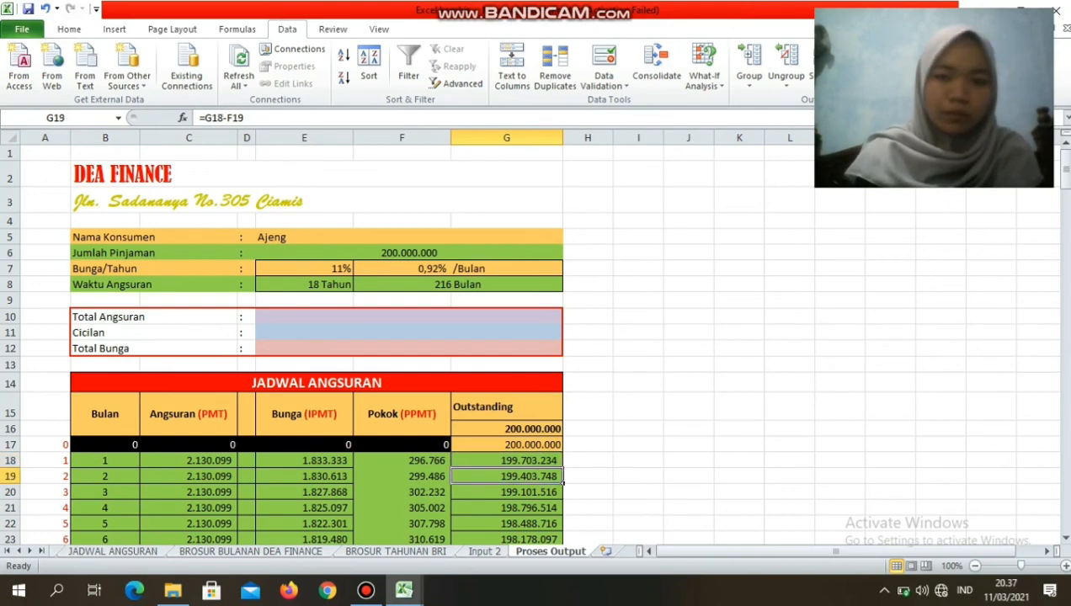
- Enter the formula =SUM(C17:C233) in C234, the Total row of the Angsuran (PMT) column
left_click_drag(1066, 172, 1065, 501)
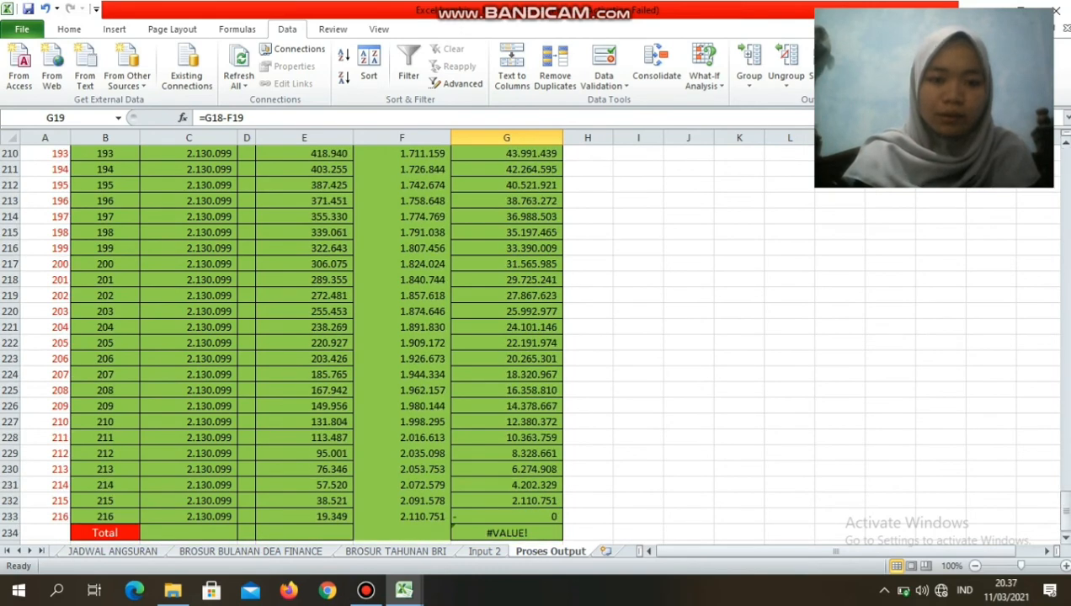
left_click(188, 533)
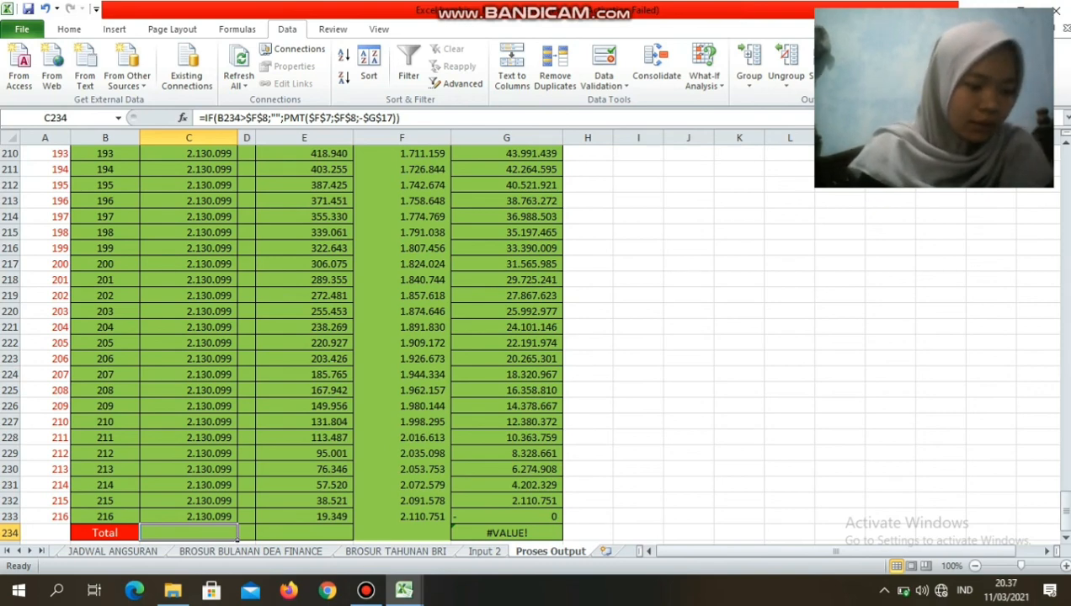
type("=")
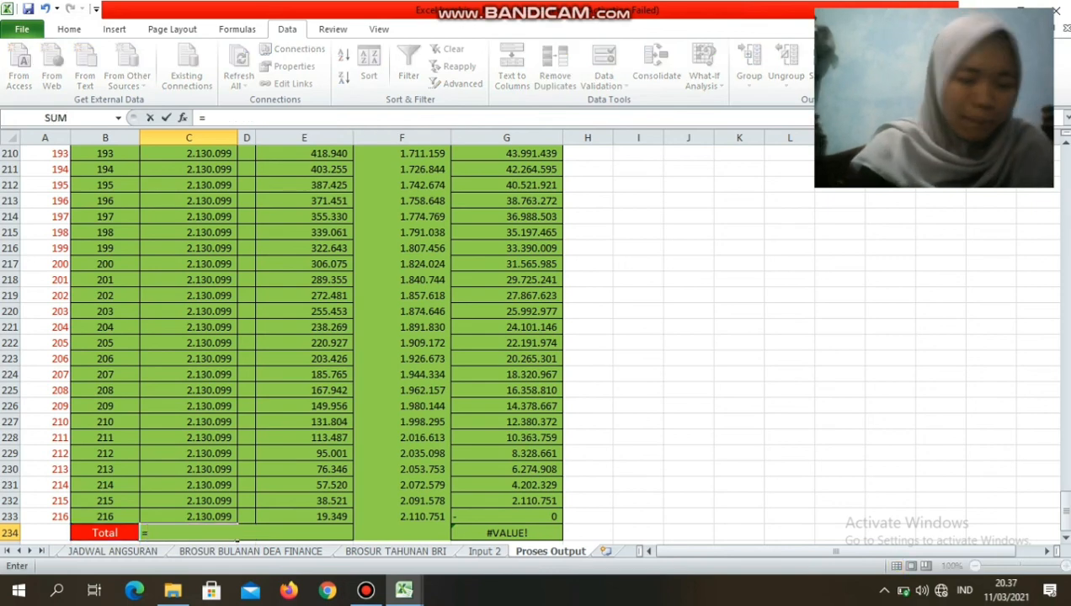
type("sum")
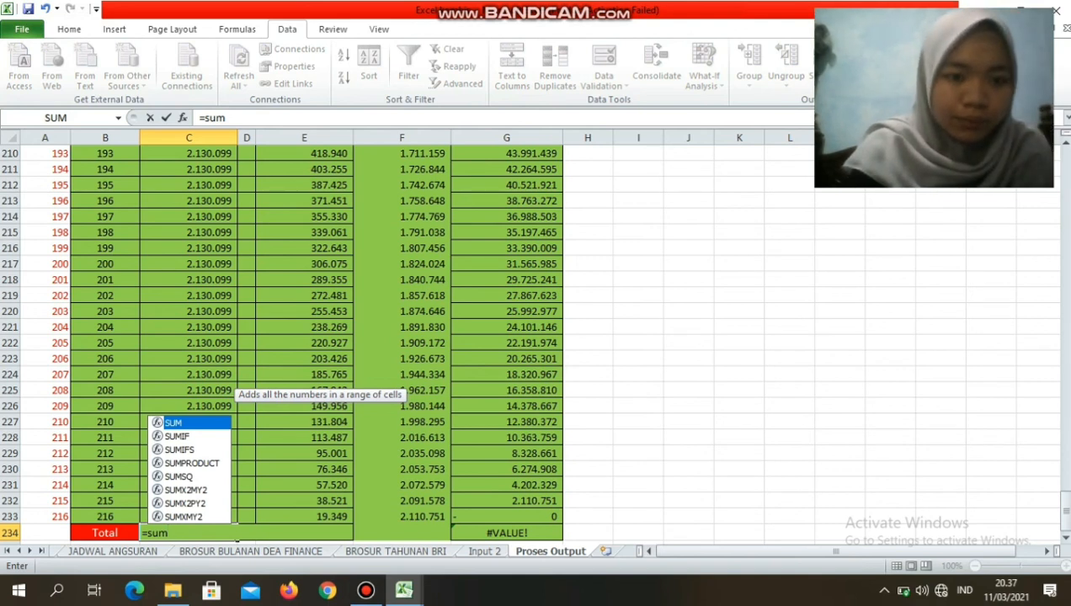
type("(")
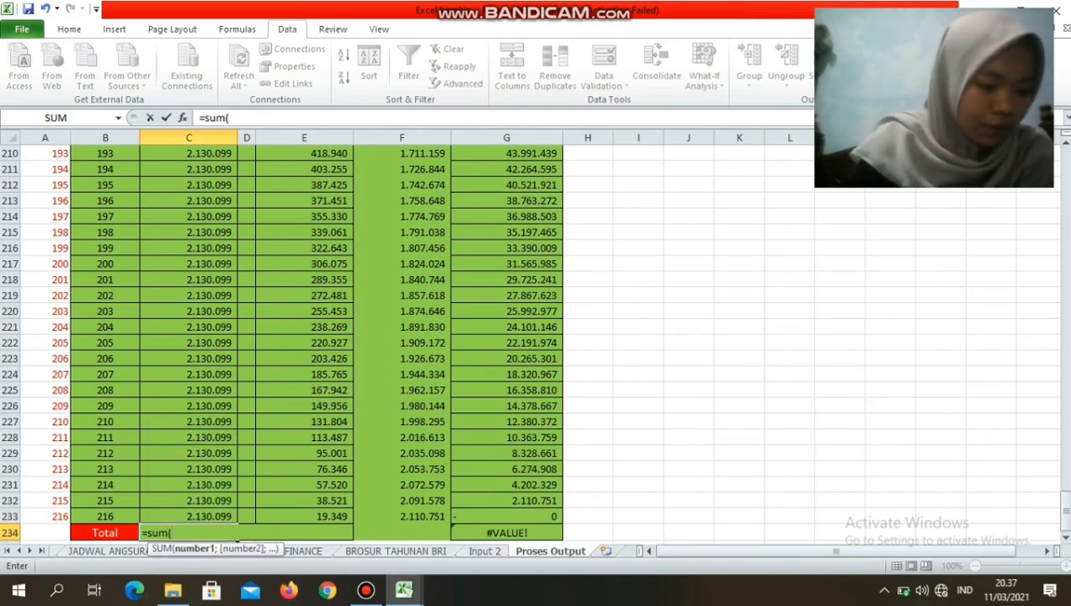
type("c1")
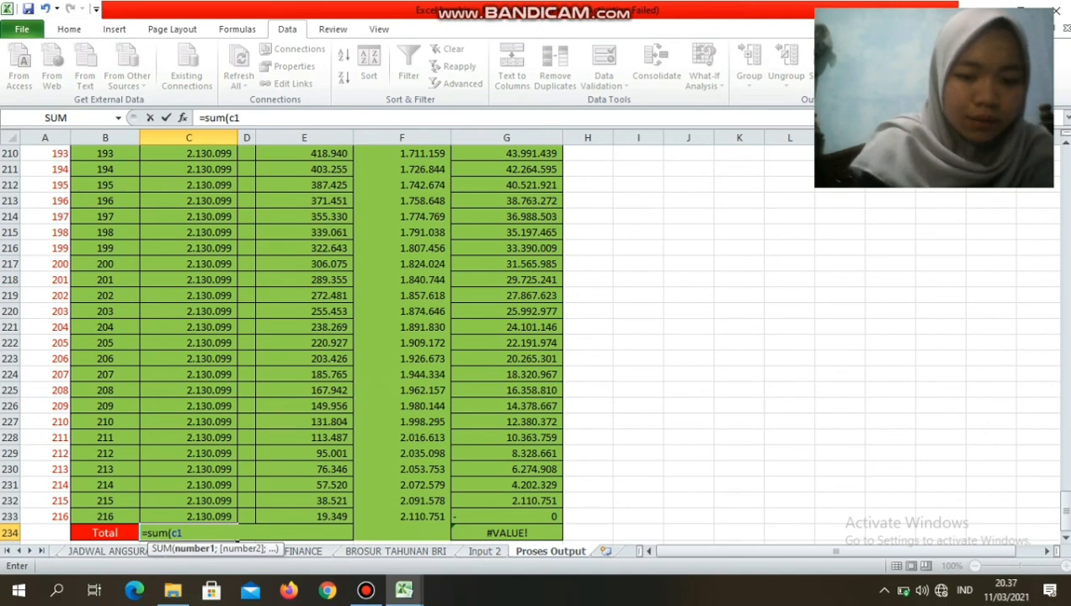
type("7;")
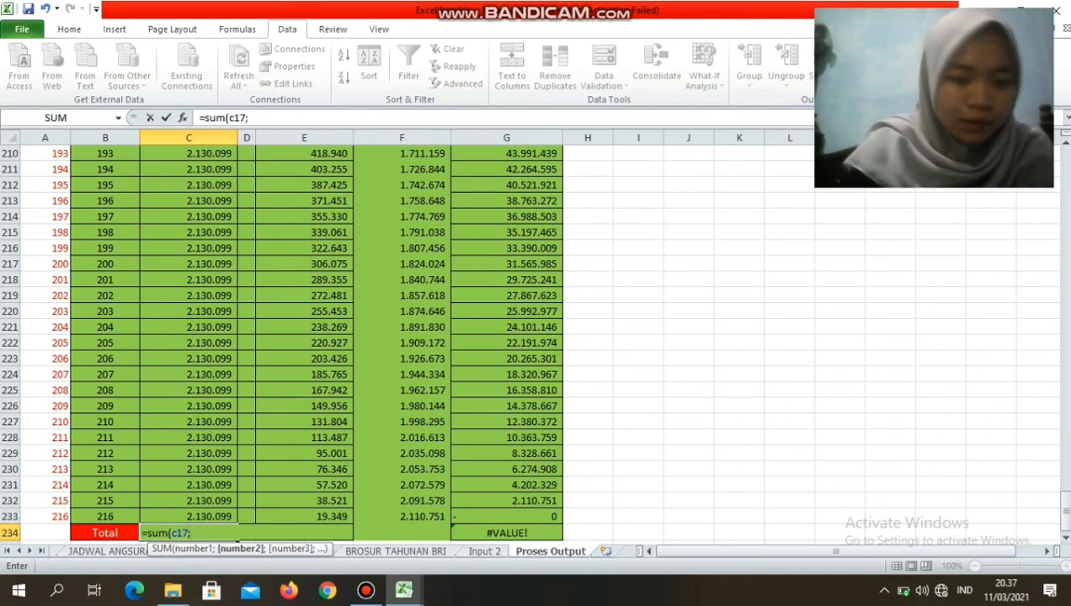
key("BackSpace")
type(":")
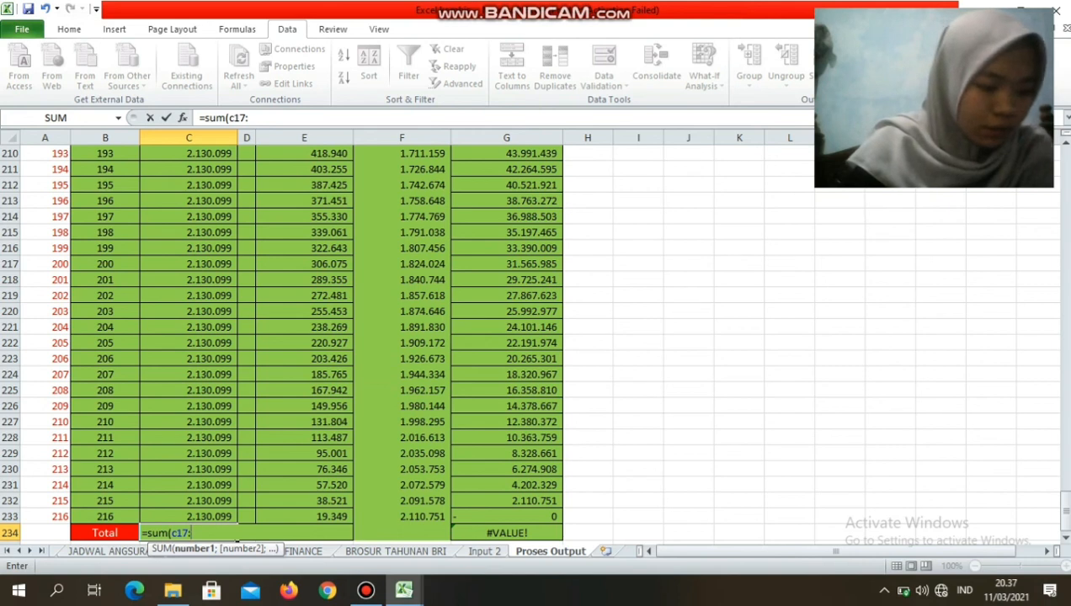
type("c2")
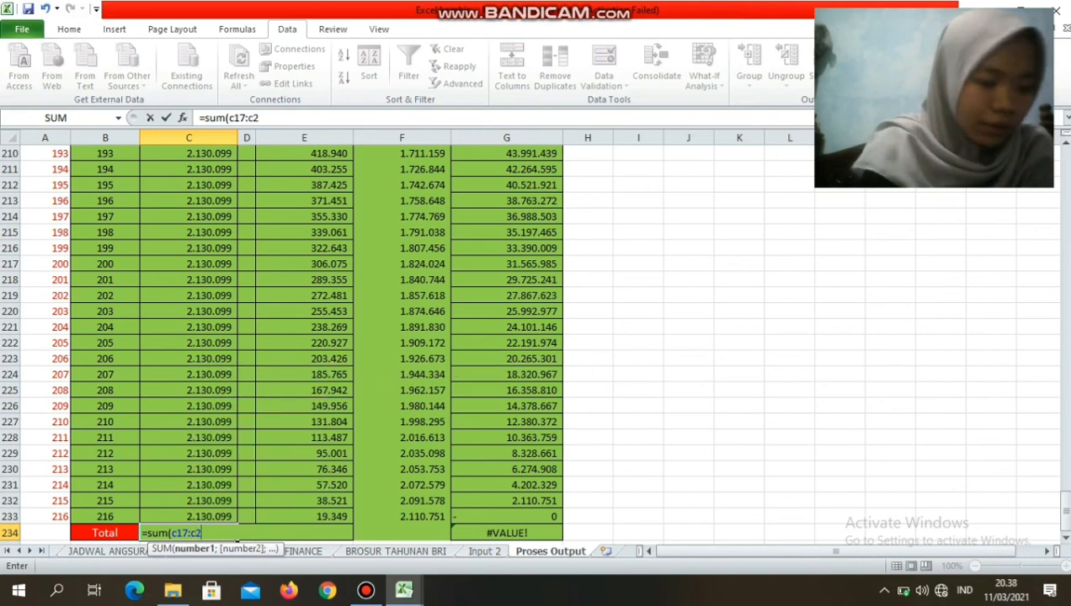
type("33")
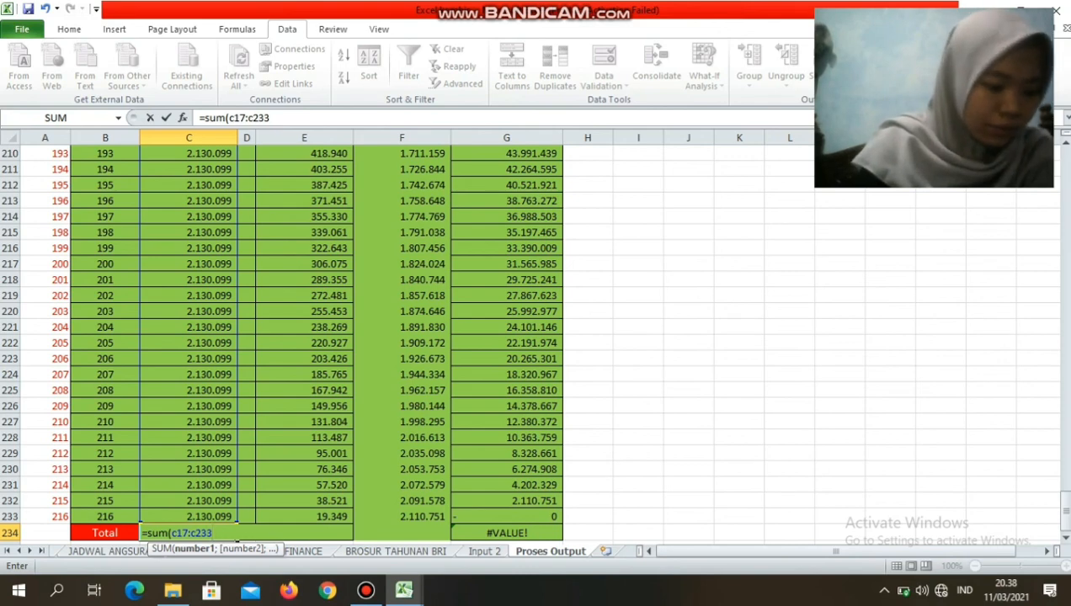
type(")")
key("Return")
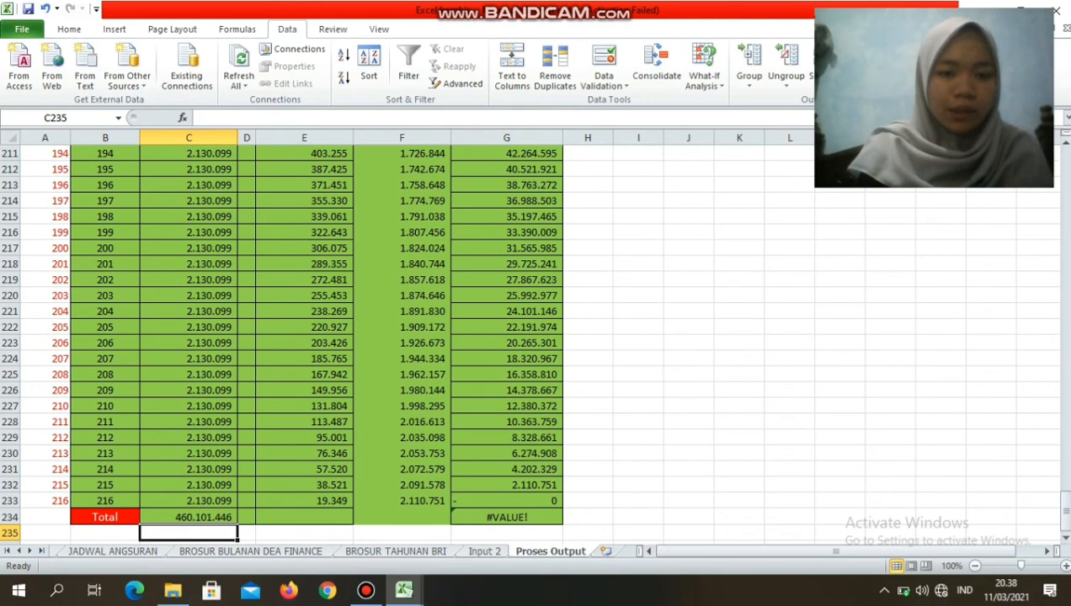
- Fill the Total row's SUM formula from C234 across to F234 for the Bunga and Pokok columns
key("Up")
key("shift+Right")
key("shift+Right")
key("shift+Right")
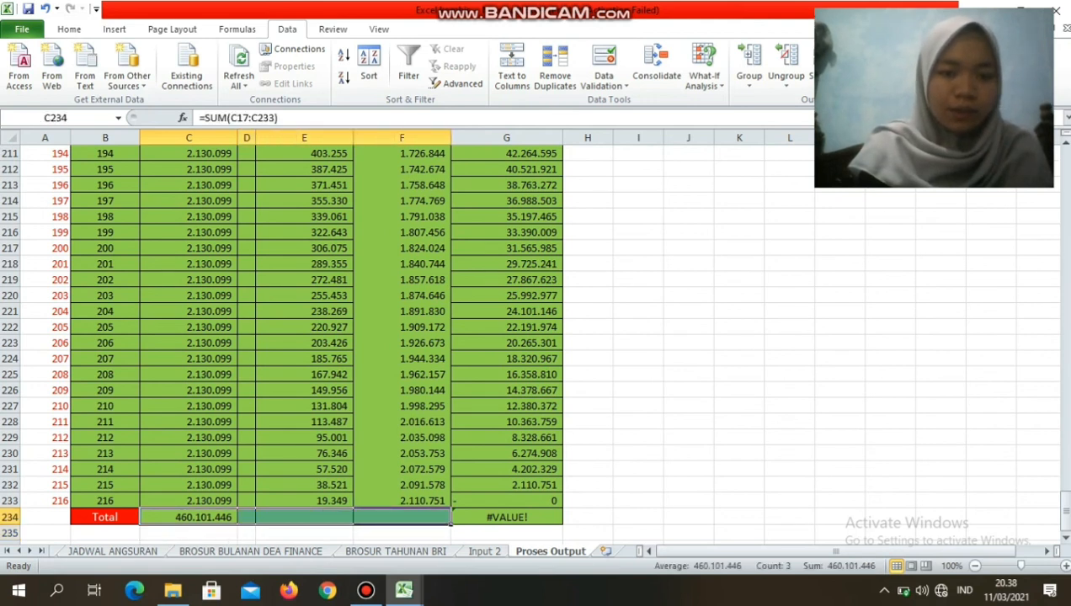
left_click(189, 518)
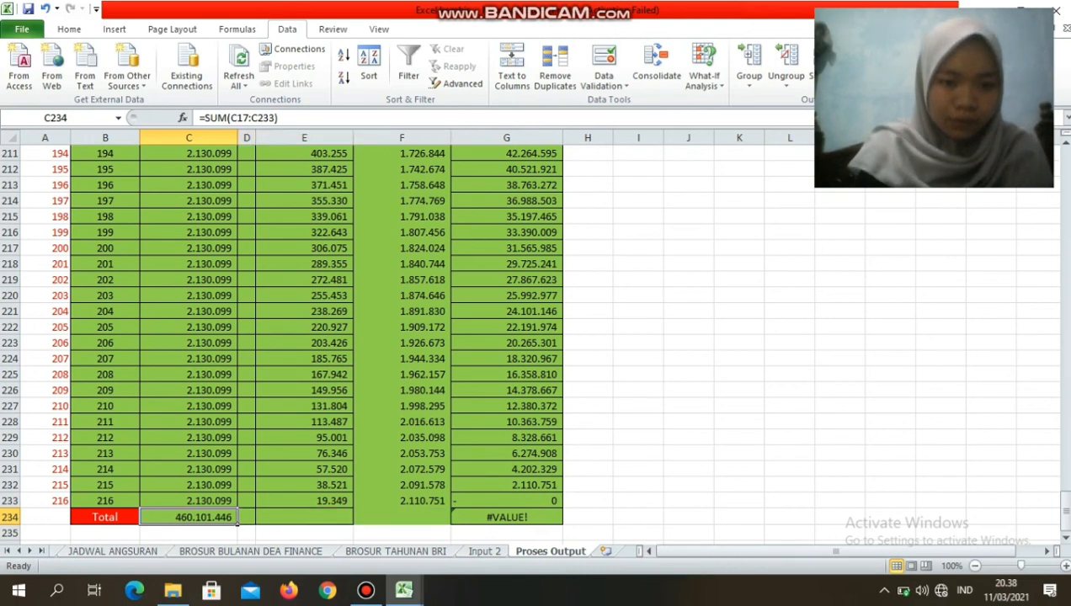
left_click_drag(237, 521, 396, 521)
left_click(304, 517)
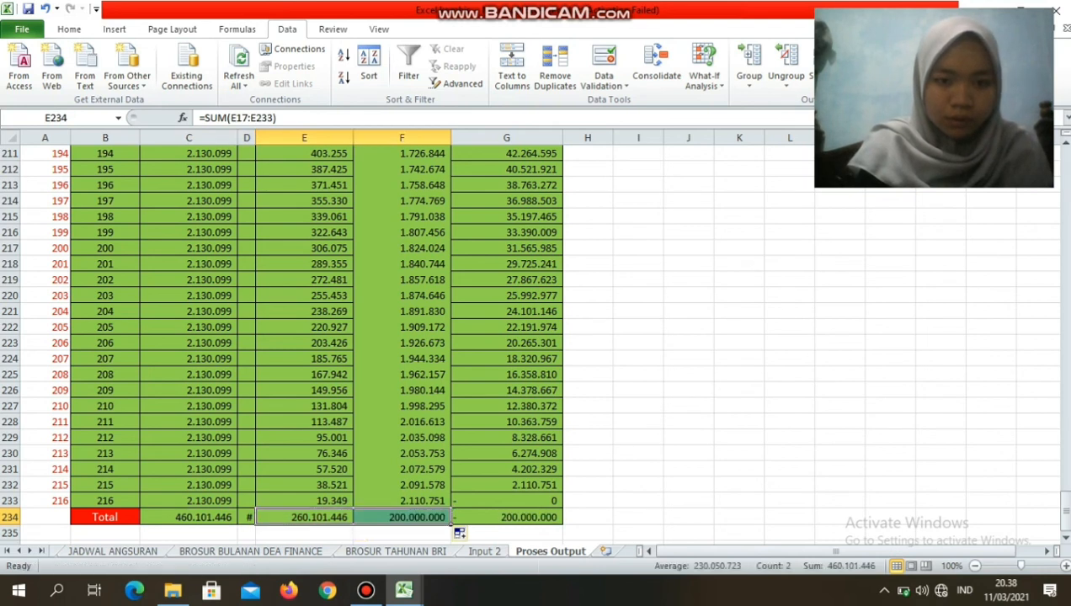
- Clear the unneeded Total row formulas in G234 and in D234, the narrow spacer column
left_click(507, 517)
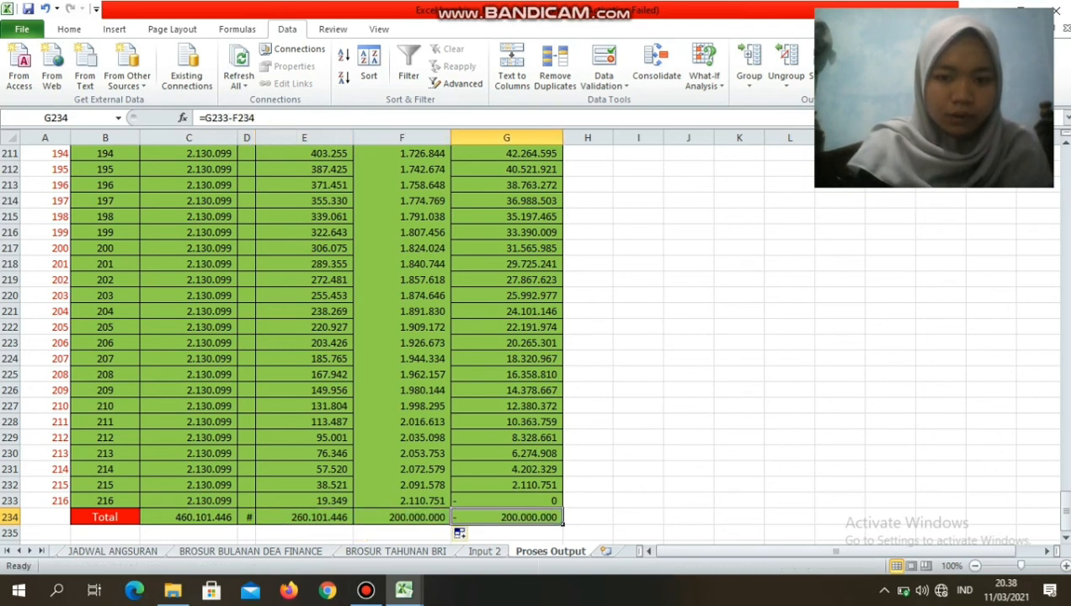
key("BackSpace")
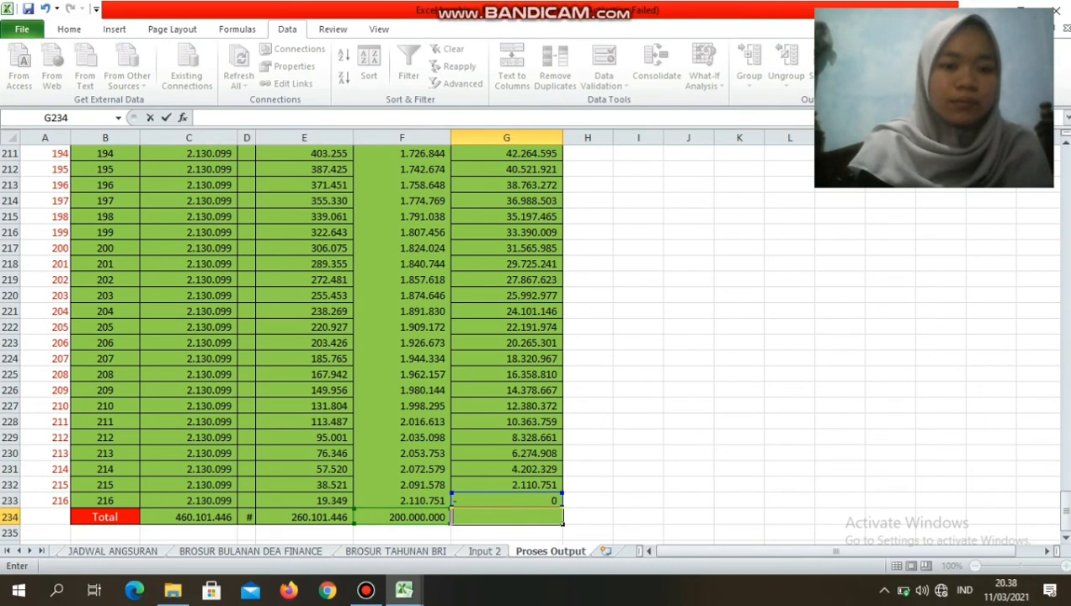
left_click(247, 517)
key("BackSpace")
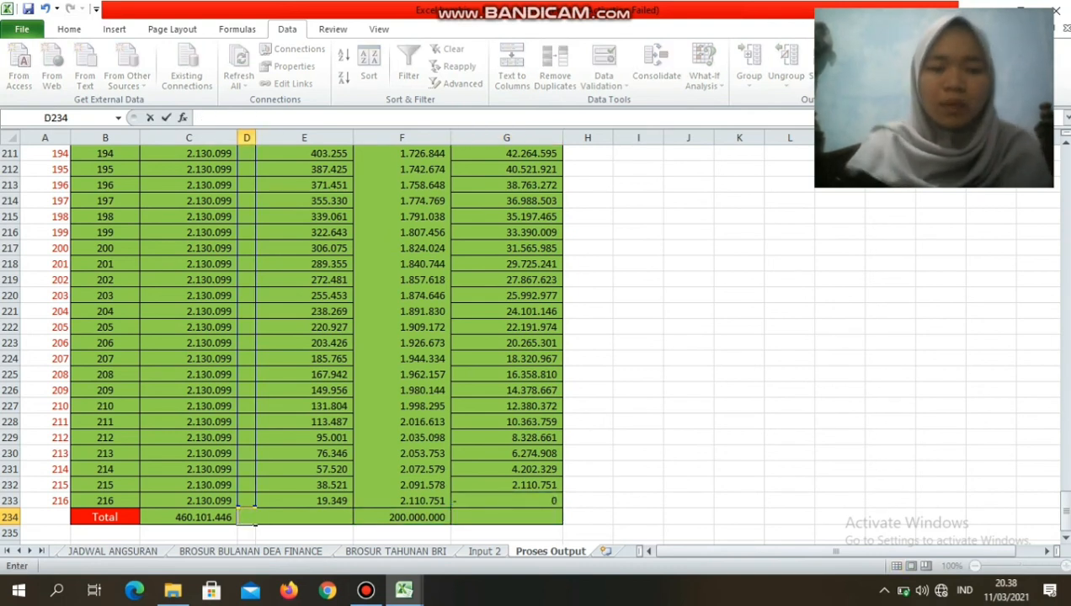
key("ctrl+z")
left_click(506, 500)
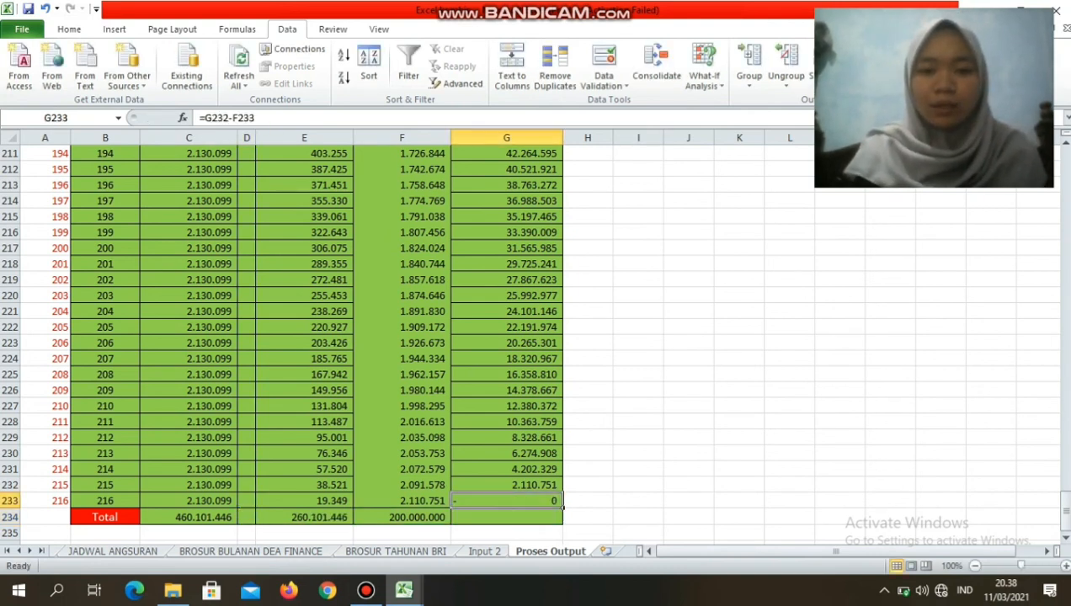
left_click(402, 533)
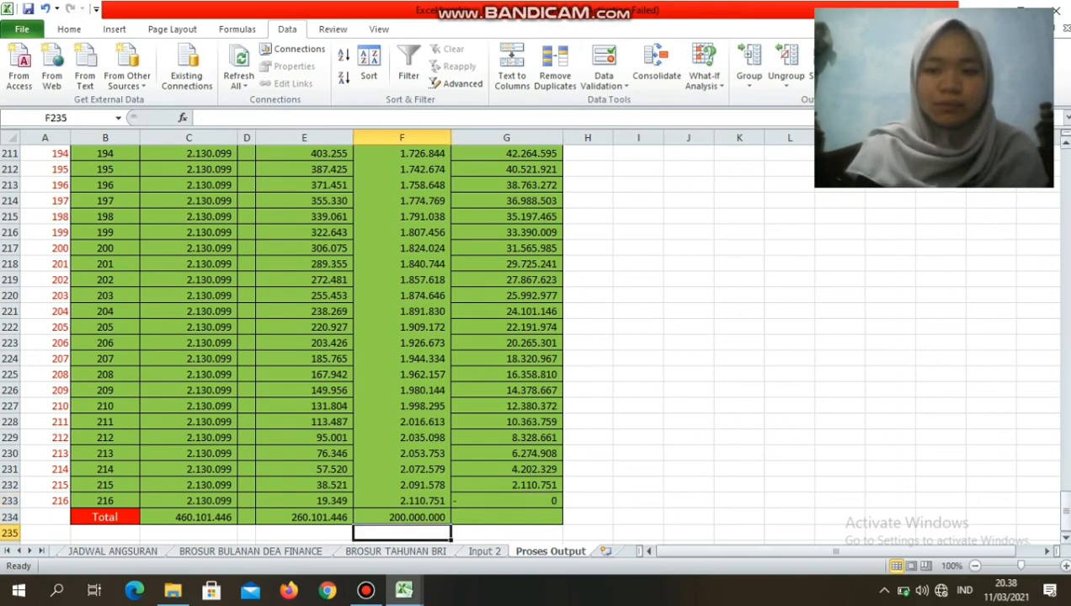
- Link the Total Angsuran summary cell E10 to the Angsuran (PMT) total with the formula =C234
left_click_drag(1065, 500, 1066, 171)
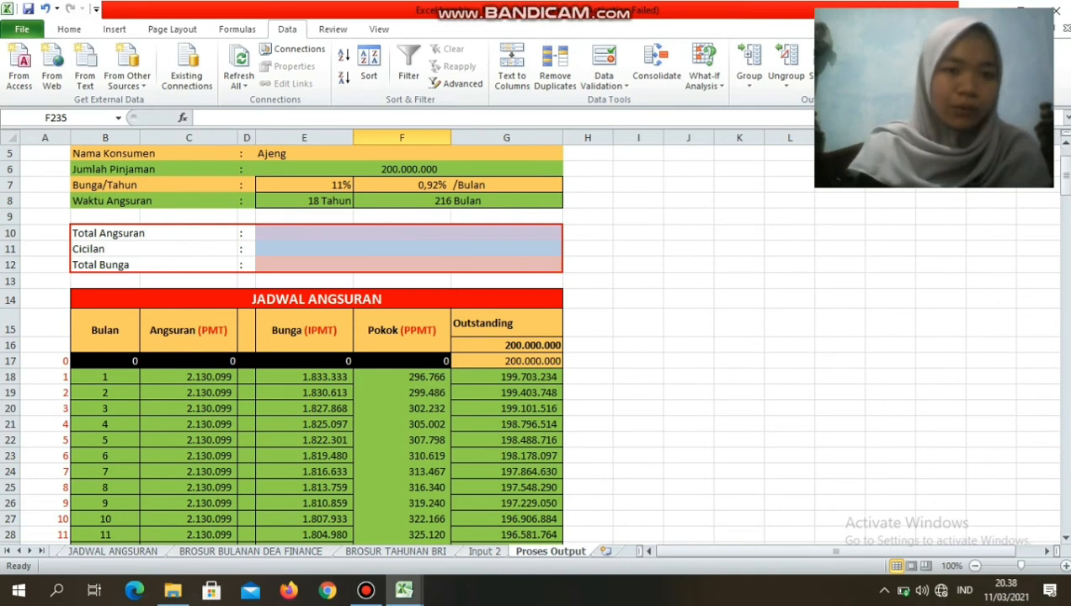
left_click(408, 234)
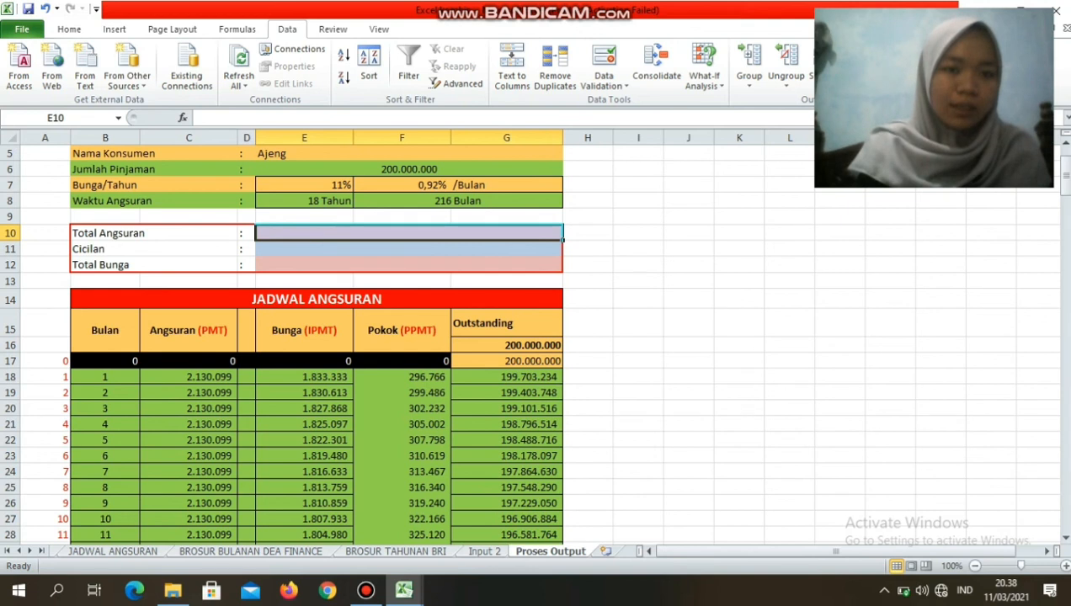
type("=")
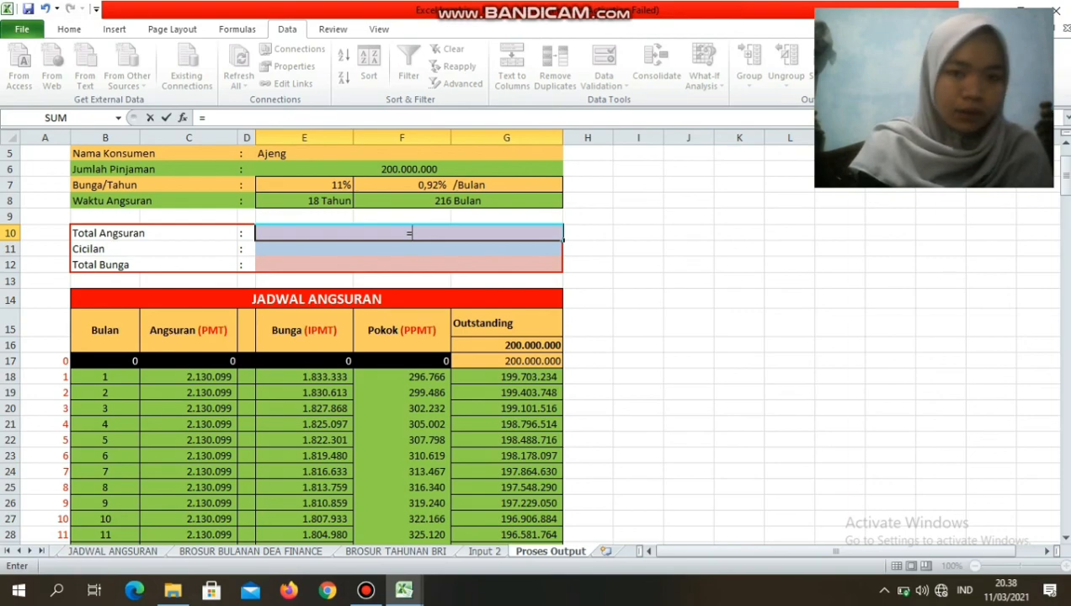
scroll(530, 337, "down", 17)
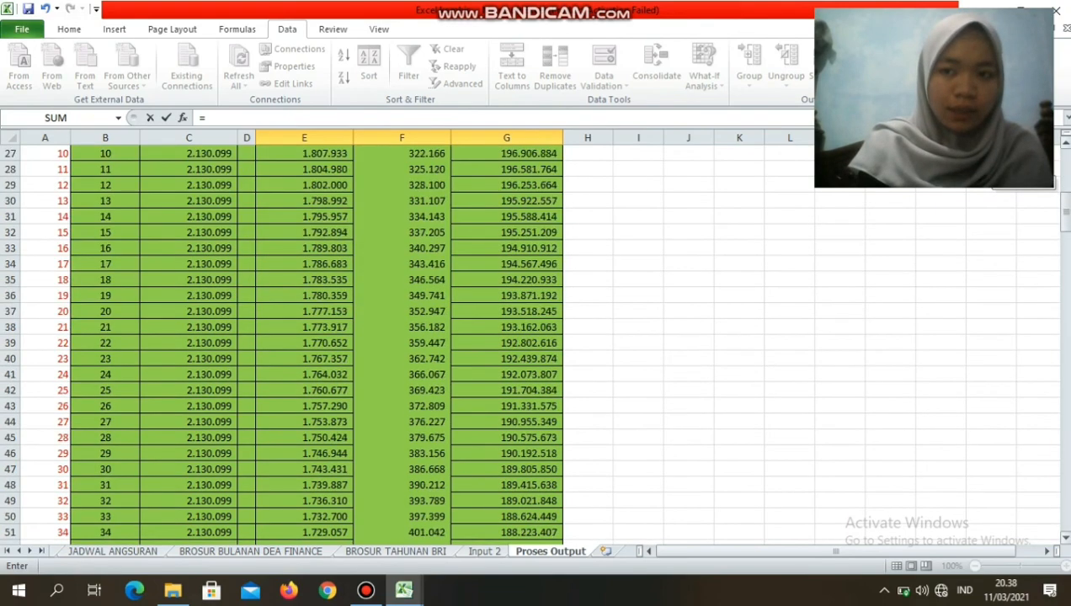
scroll(530, 337, "down", 9)
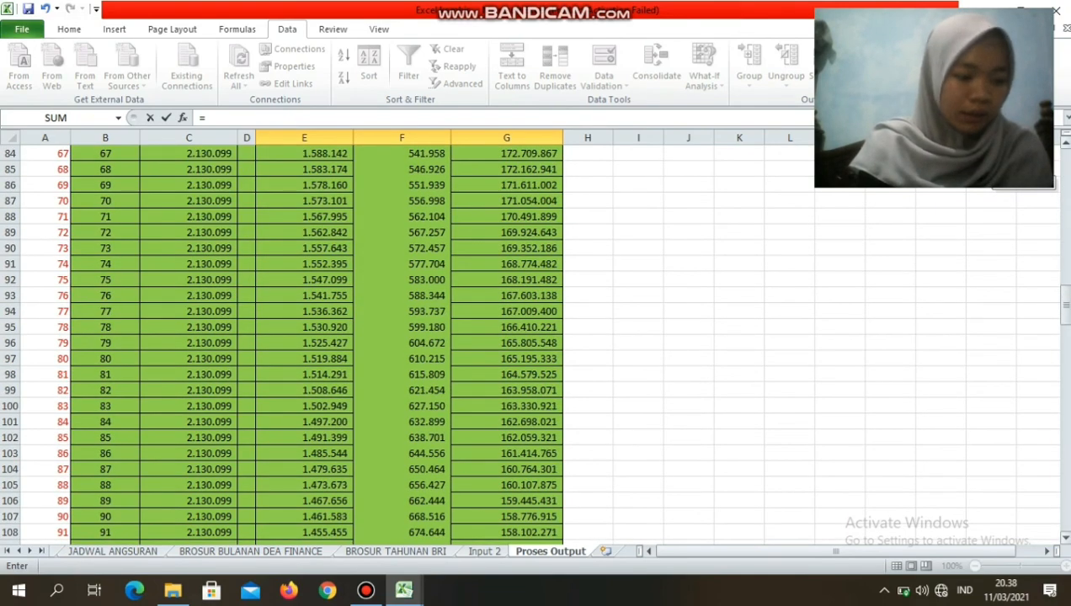
scroll(531, 337, "down", 16)
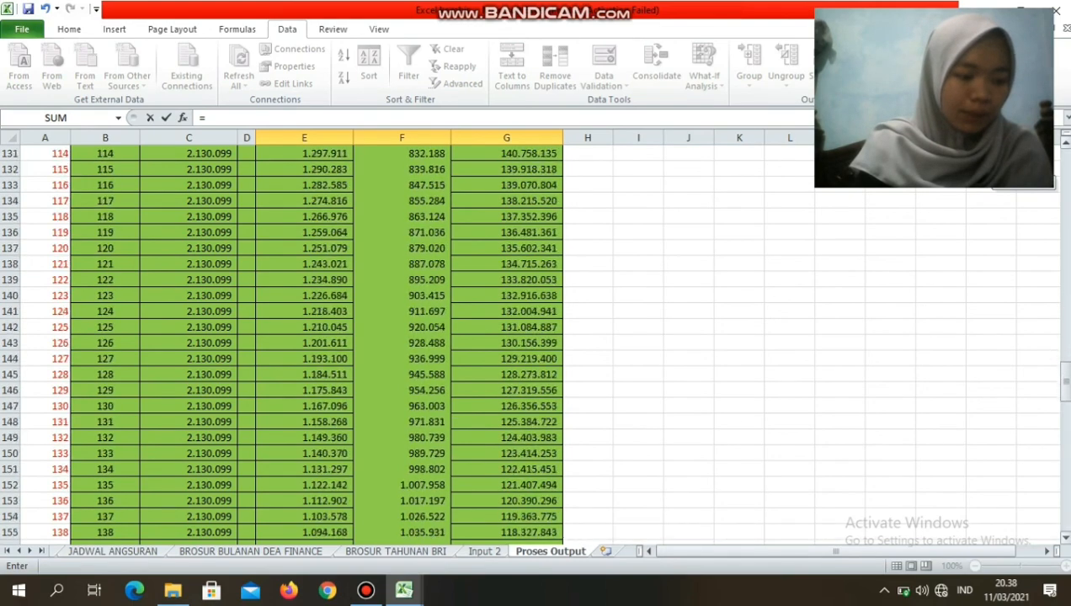
scroll(531, 337, "down", 20)
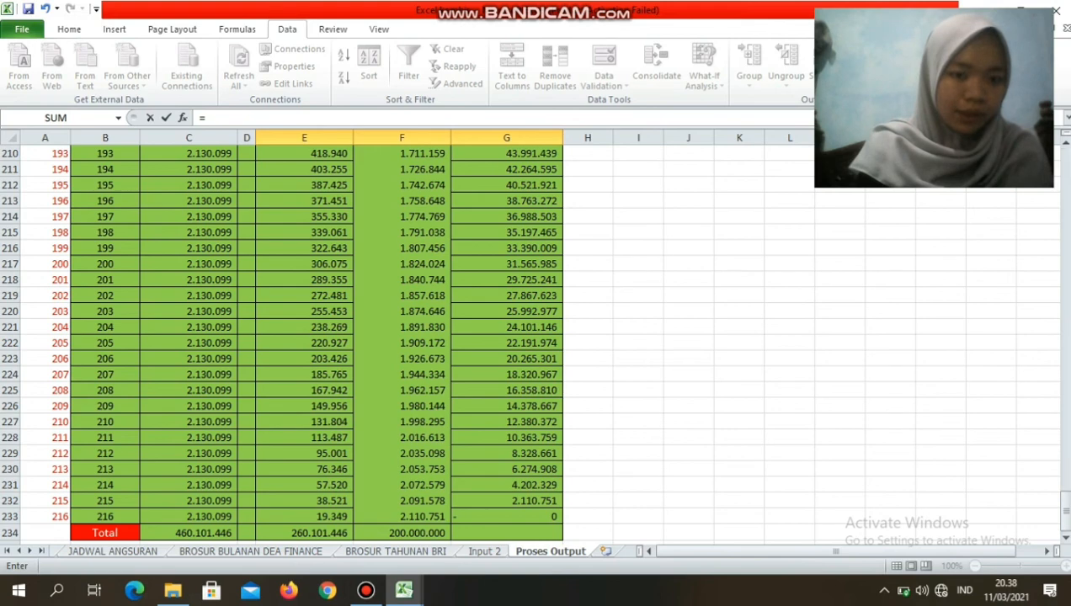
left_click(188, 533)
key("Return")
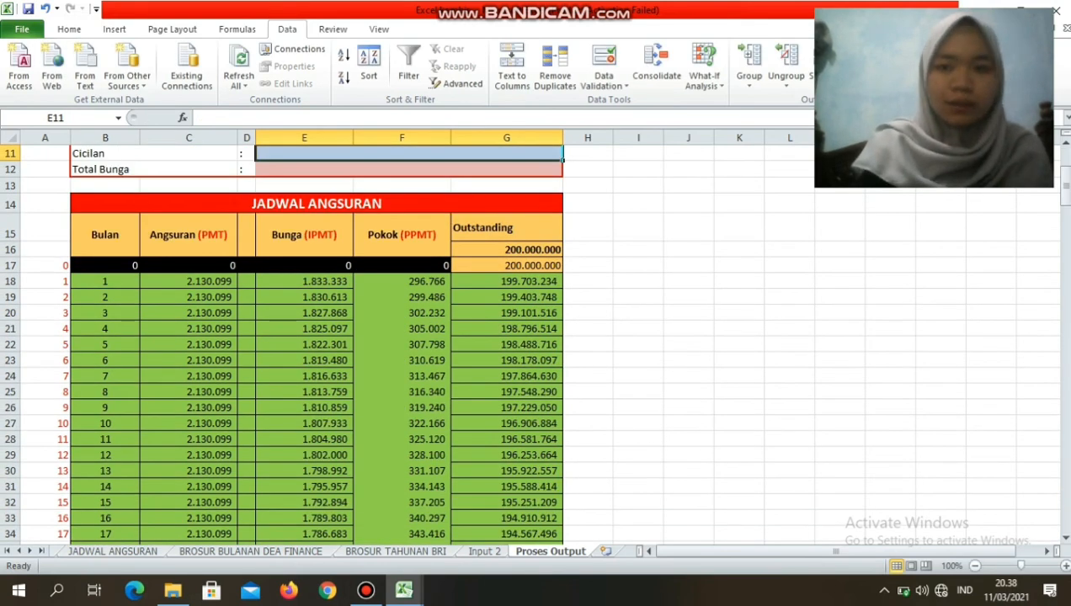
- Link the Cicilan summary cell E11 to the first month's Angsuran (PMT) value with the formula =C18
left_click_drag(1065, 191, 1065, 168)
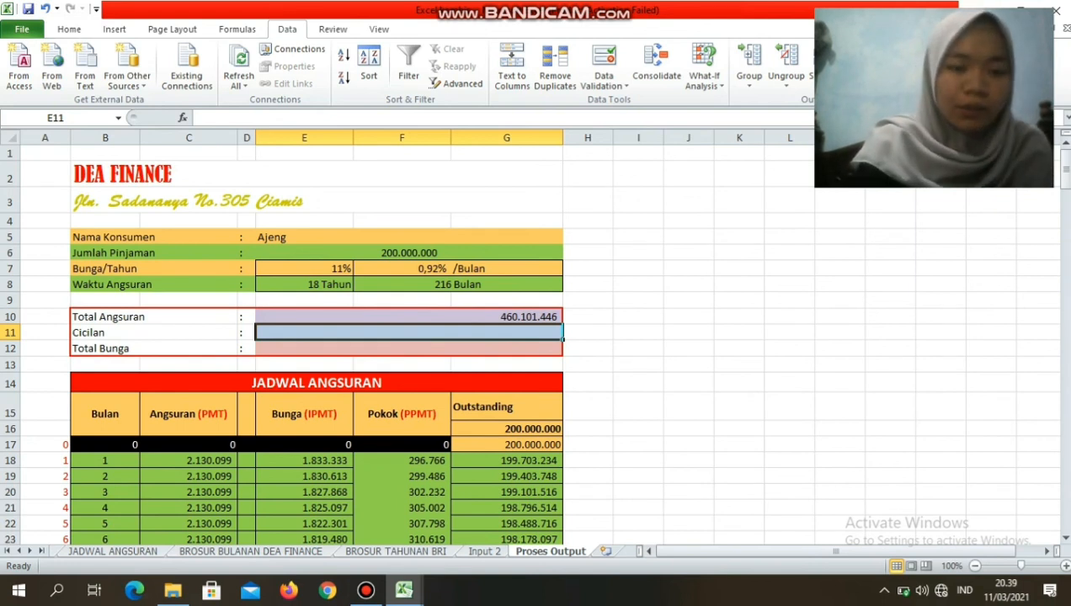
type("=")
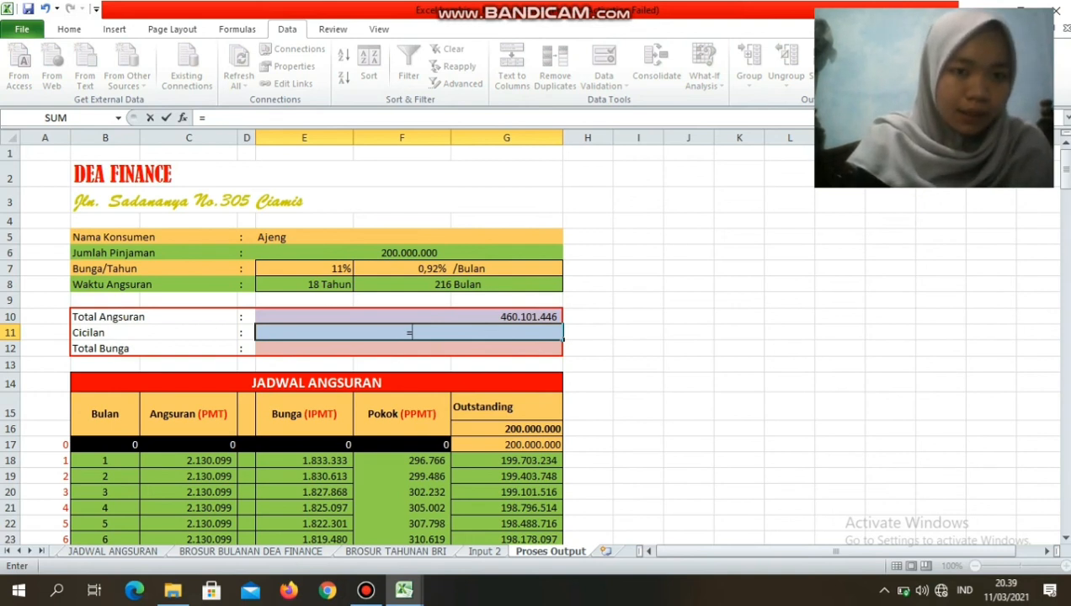
left_click(189, 461)
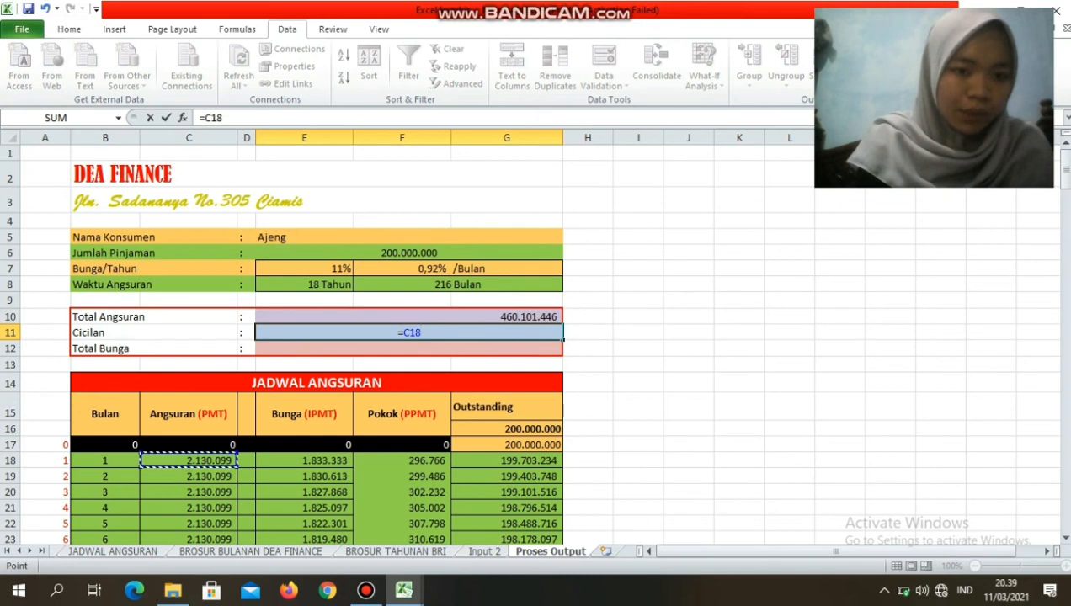
key("Return")
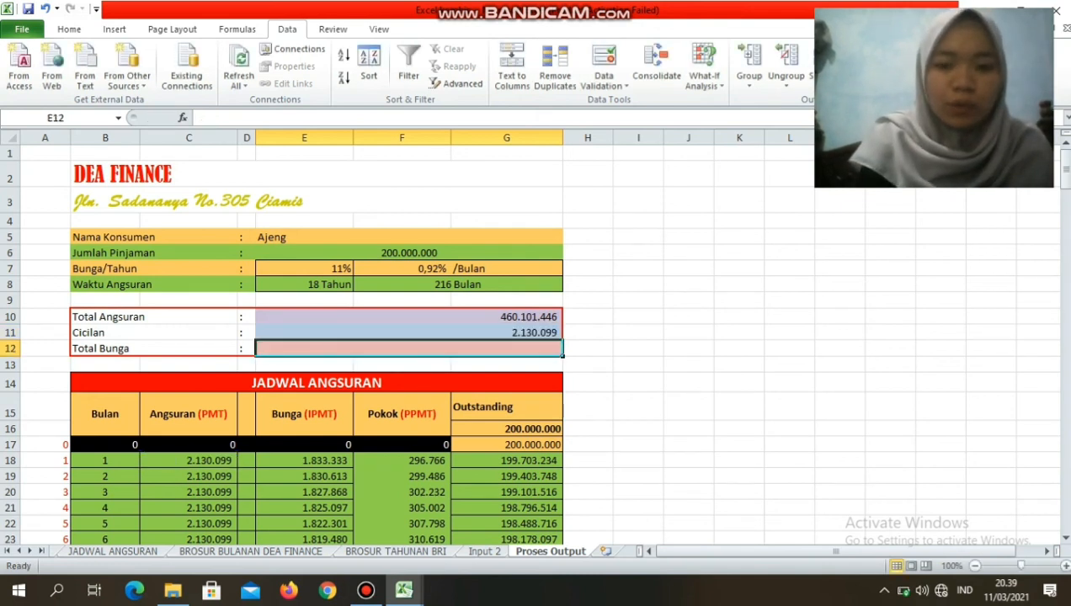
- Link the Total Bunga summary cell E12 to the Bunga (IPMT) column total with the formula =E234
type("=")
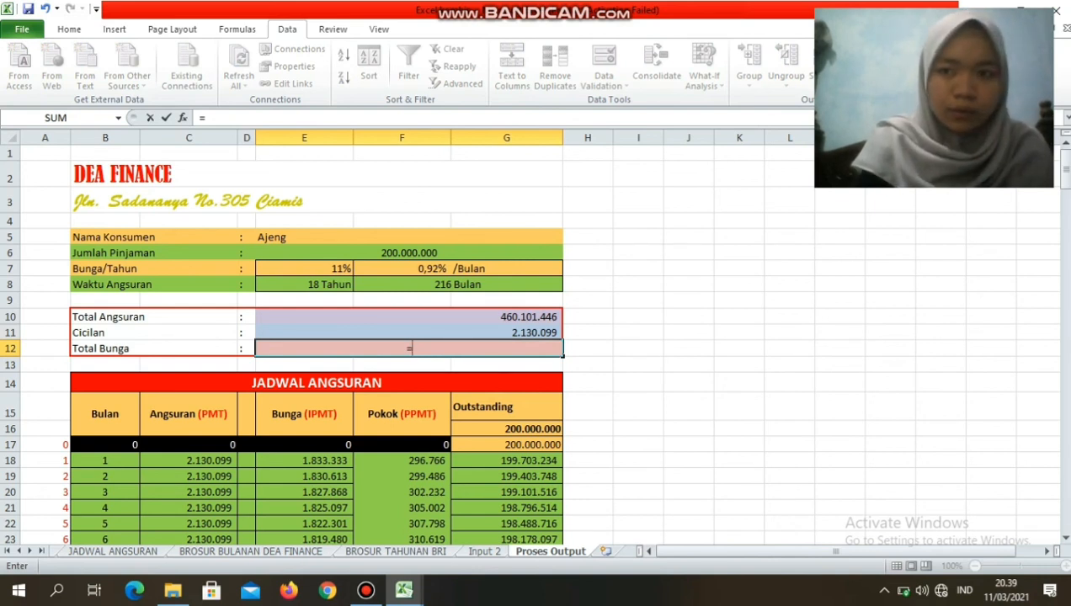
scroll(505, 337, "down", 20)
scroll(505, 337, "down", 20)
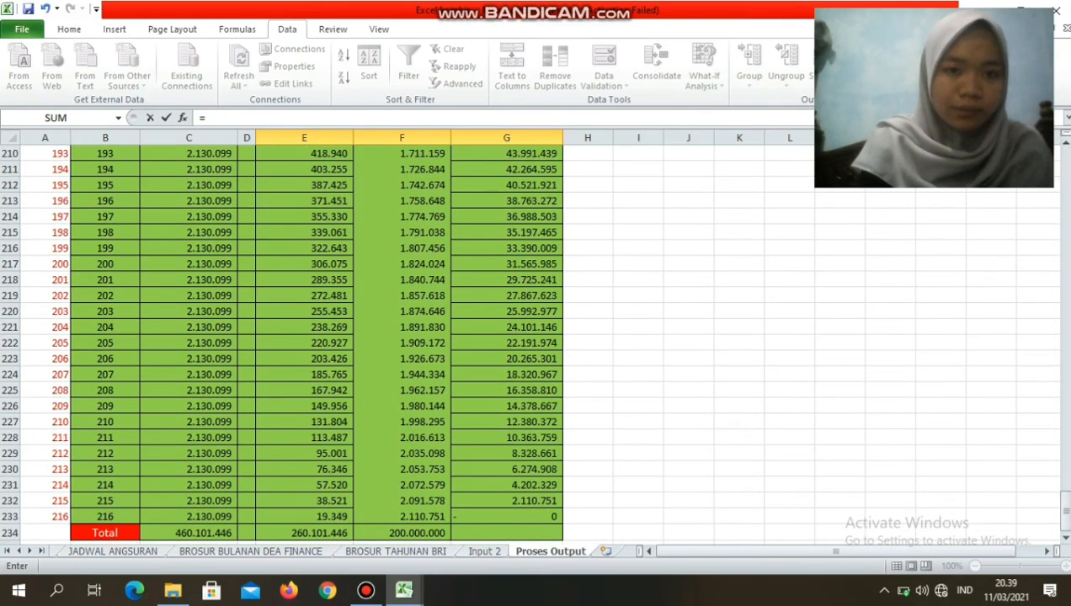
left_click(304, 533)
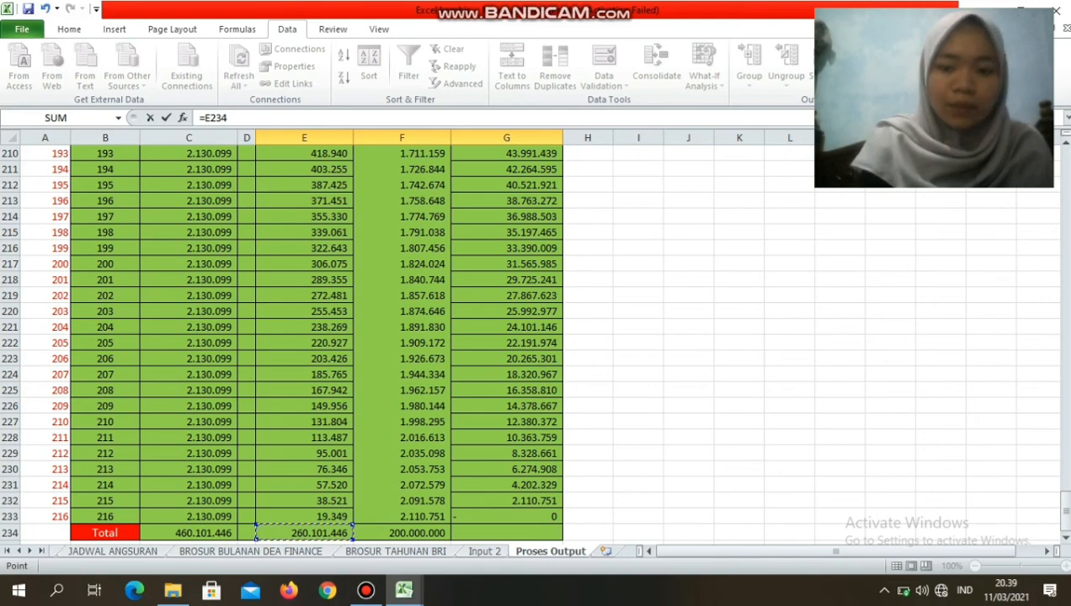
key("Return")
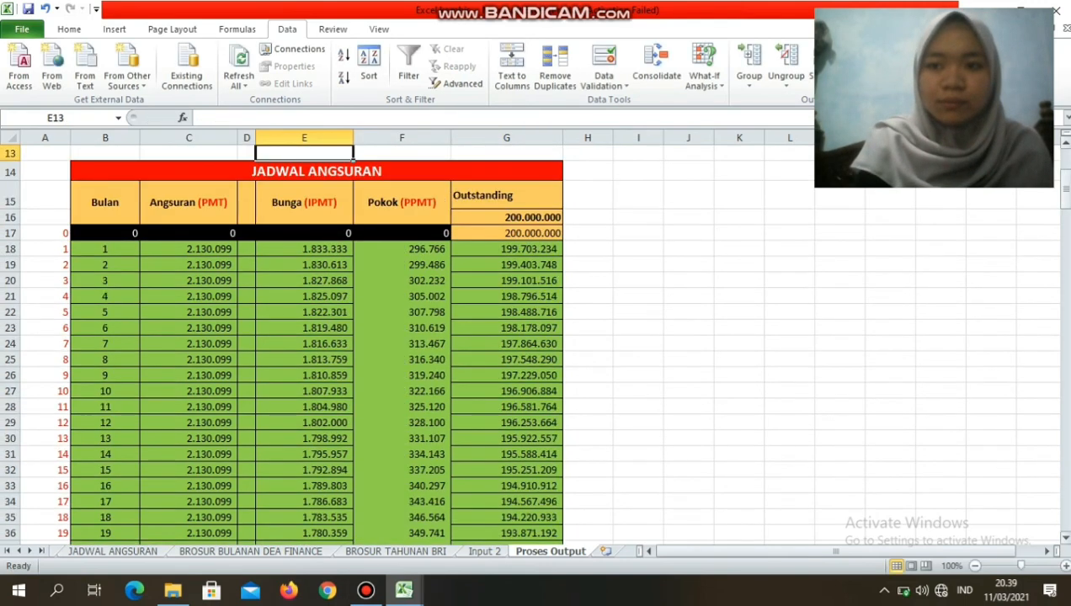
left_click_drag(1066, 189, 1066, 169)
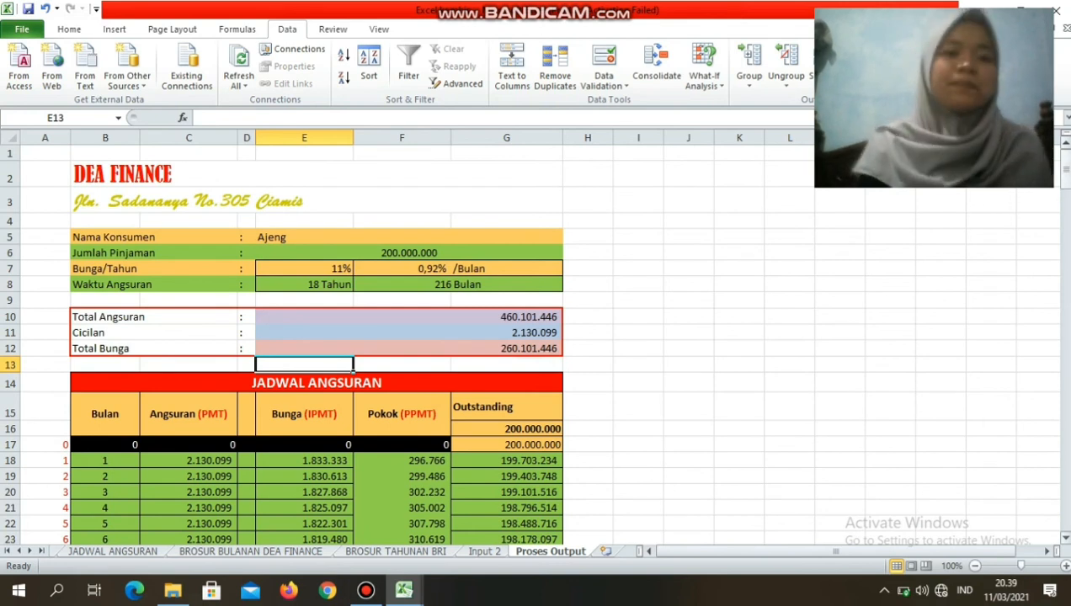